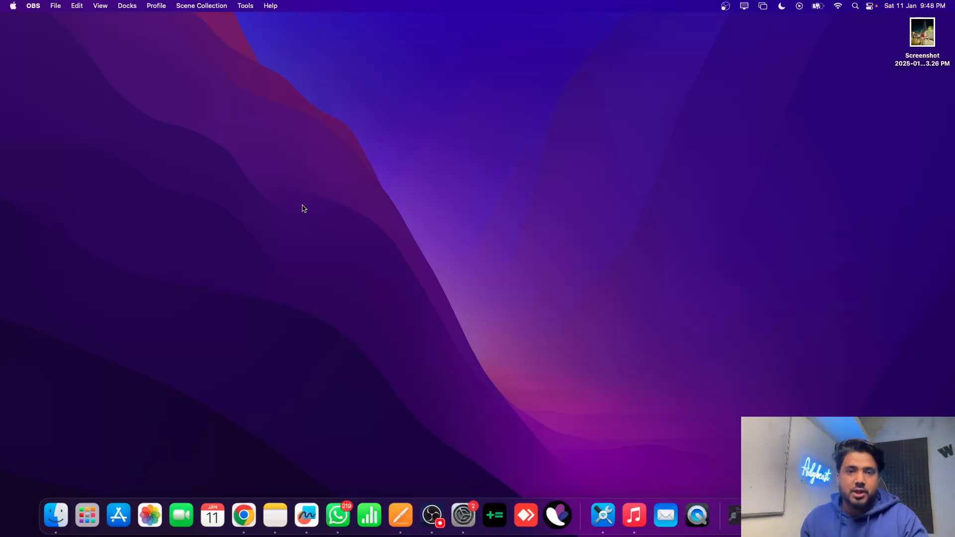
Switch to the Chrome desktop and open the list of Pages you manage from the Home shortcuts
{"action": "key", "text": "ctrl+Up"}
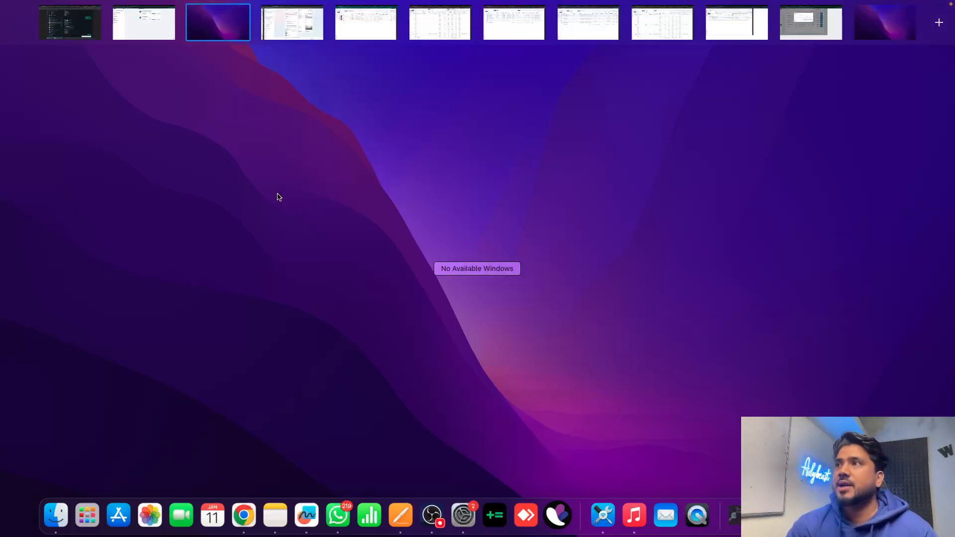
{"action": "left_click", "coordinate": [142, 31]}
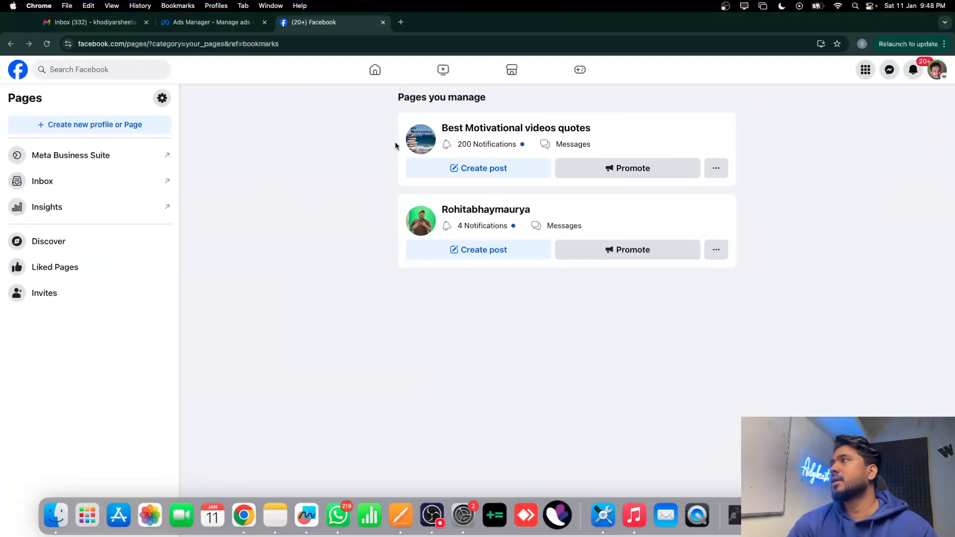
{"action": "left_click", "coordinate": [937, 70]}
{"action": "left_click", "coordinate": [819, 102]}
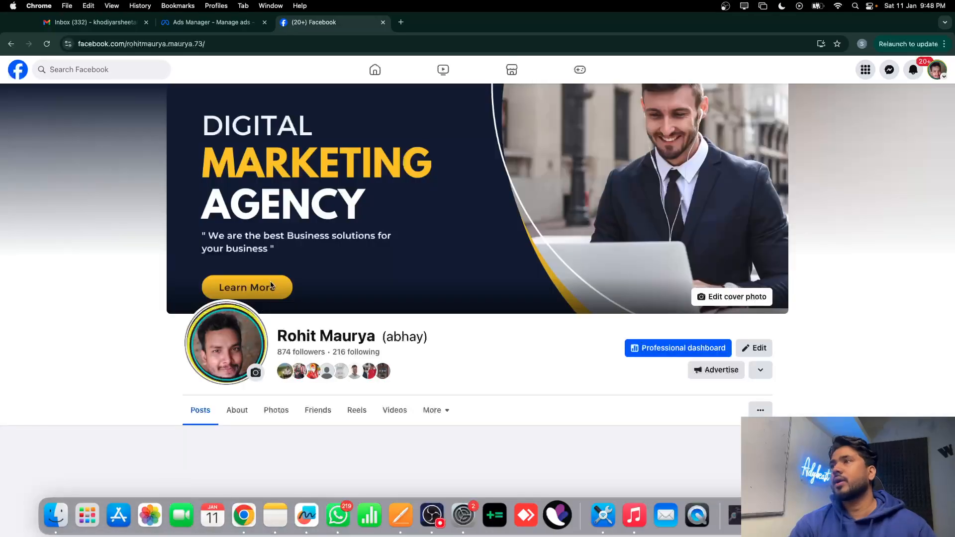
{"action": "left_click", "coordinate": [375, 69]}
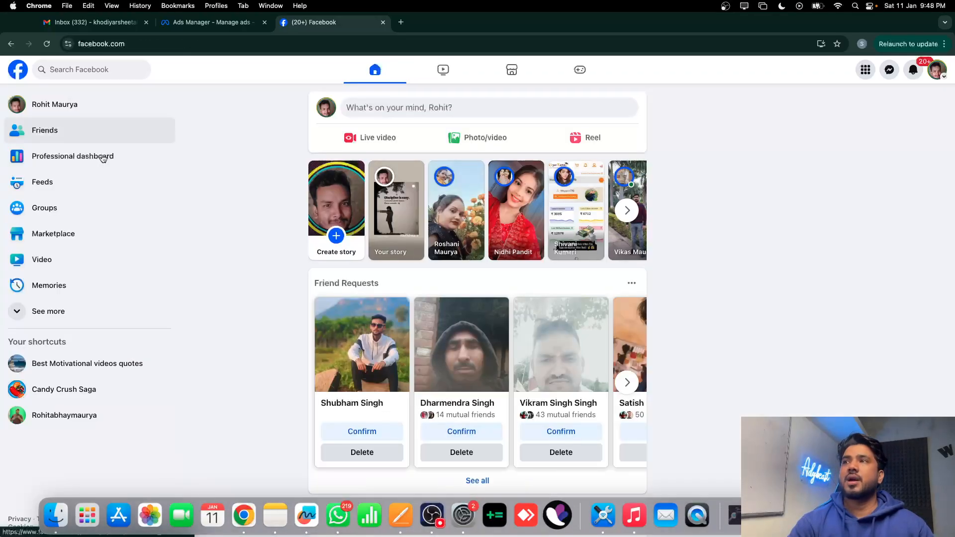
{"action": "left_click", "coordinate": [52, 313]}
{"action": "scroll", "coordinate": [55, 398], "scroll_direction": "down", "scroll_amount": 3}
{"action": "scroll", "coordinate": [49, 438], "scroll_direction": "down", "scroll_amount": 3}
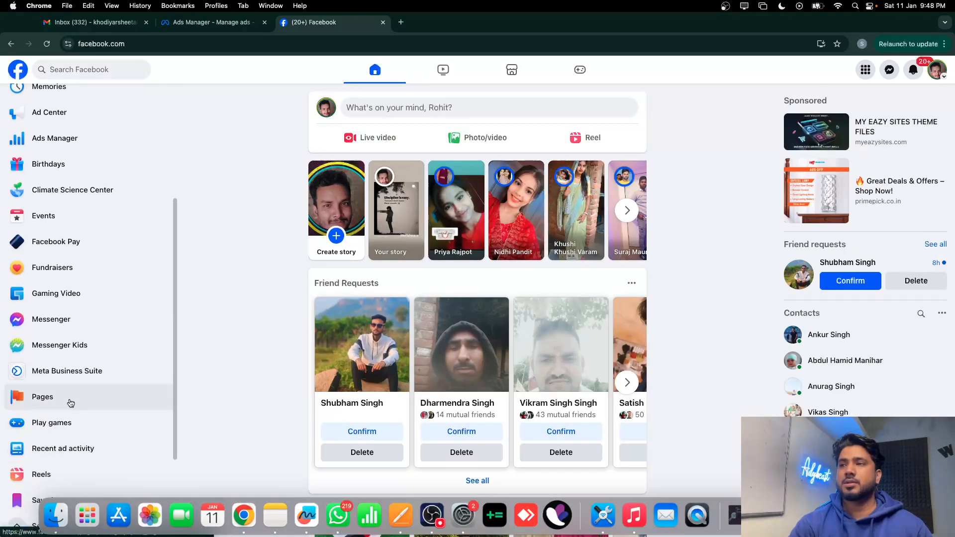
{"action": "left_click", "coordinate": [72, 394]}
Choose to create a new Public Page and open the Create a Page form
{"action": "left_click", "coordinate": [125, 130]}
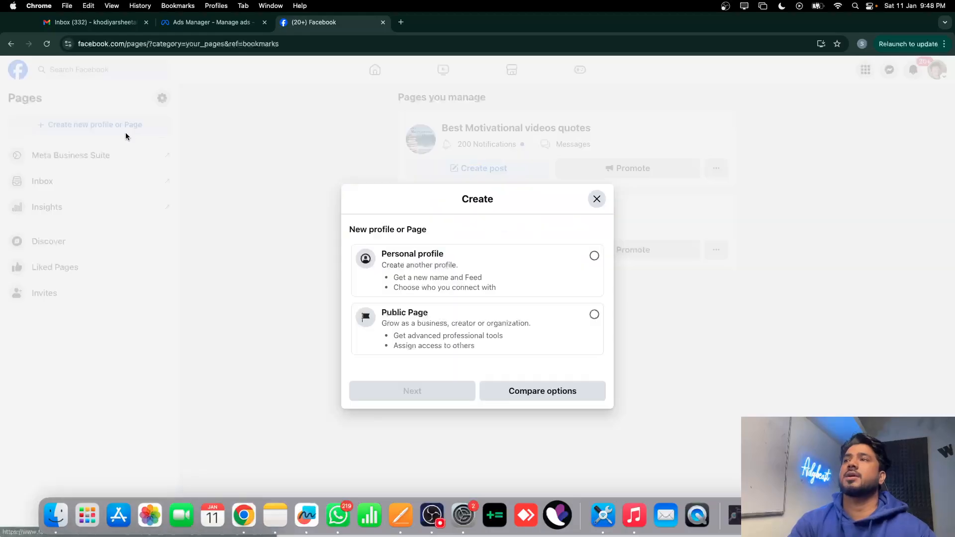
{"action": "left_click", "coordinate": [444, 314]}
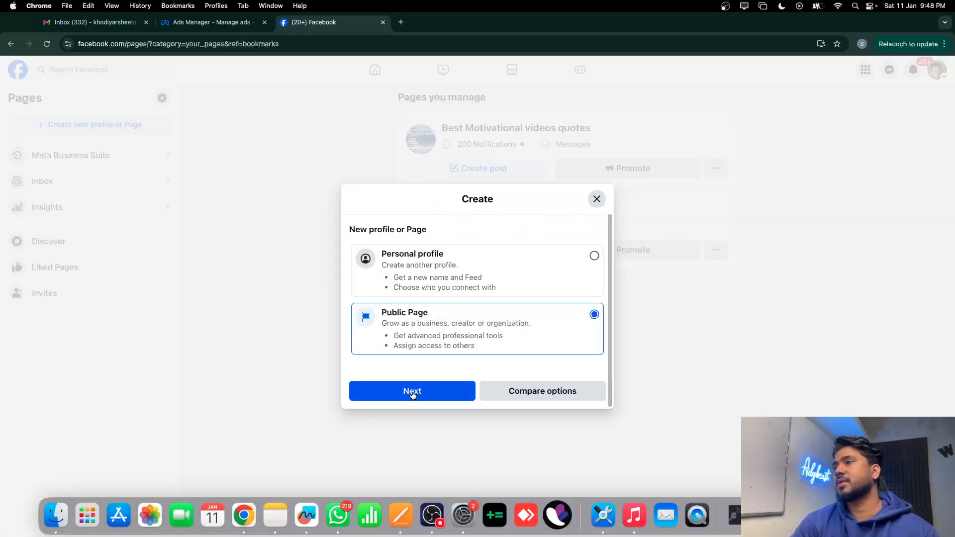
{"action": "left_click", "coordinate": [413, 391]}
{"action": "left_click", "coordinate": [480, 479]}
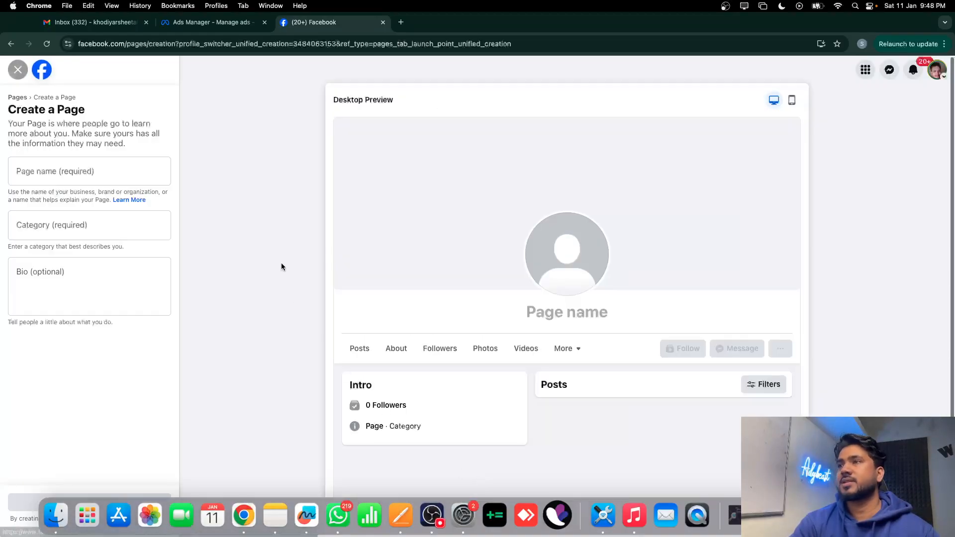
Enter the new Page's two-word name in the Page name field
{"action": "left_click", "coordinate": [59, 167]}
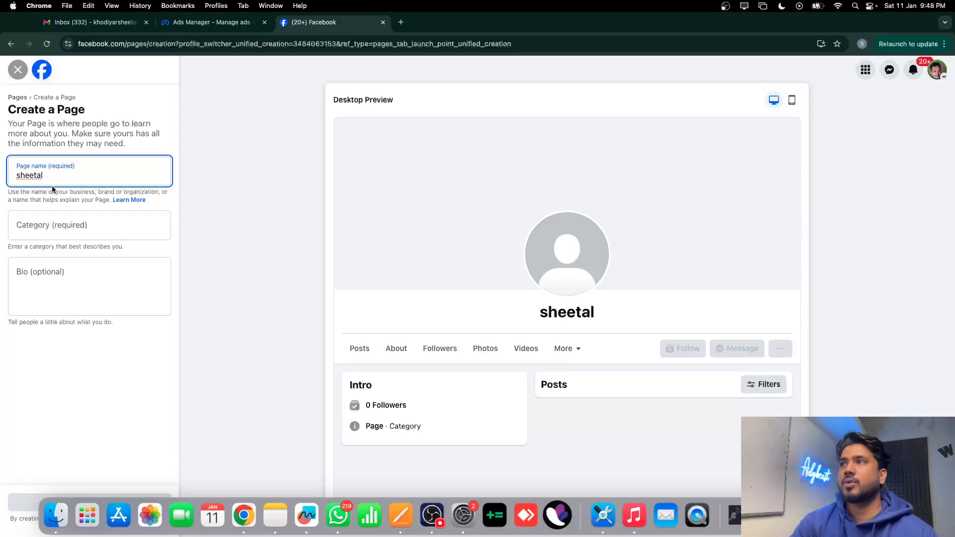
{"action": "left_click", "coordinate": [112, 5]}
{"action": "left_click", "coordinate": [324, 240]}
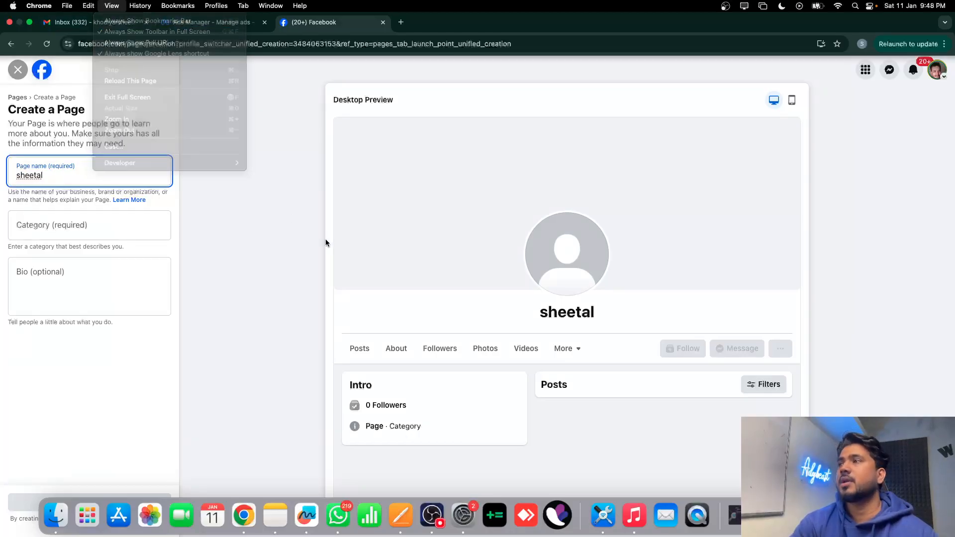
{"action": "left_click", "coordinate": [122, 24]}
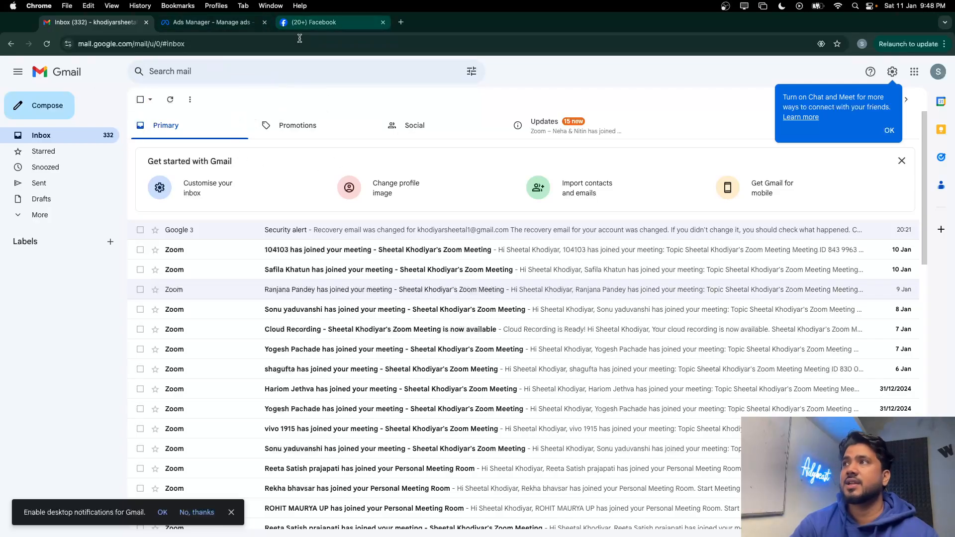
{"action": "left_click", "coordinate": [310, 24]}
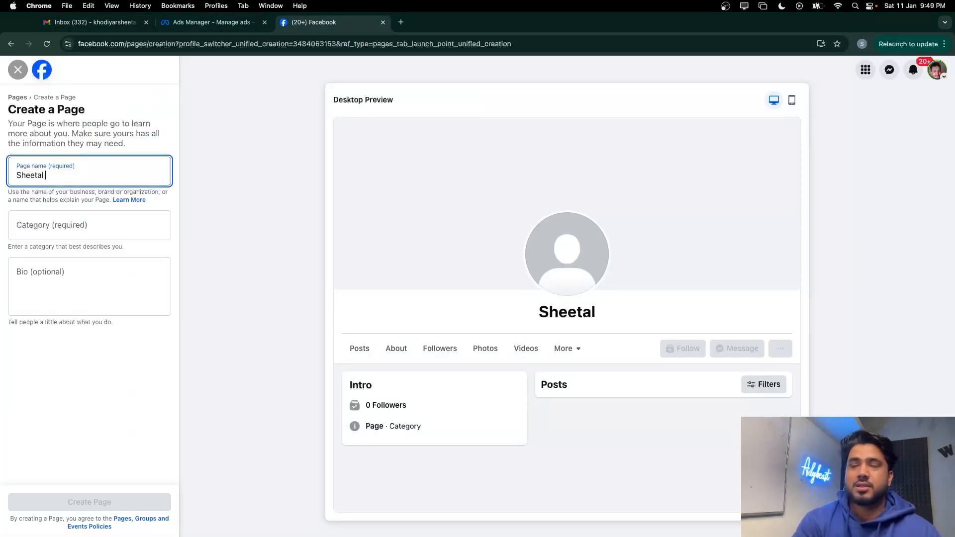
{"action": "type", "text": "ko"}
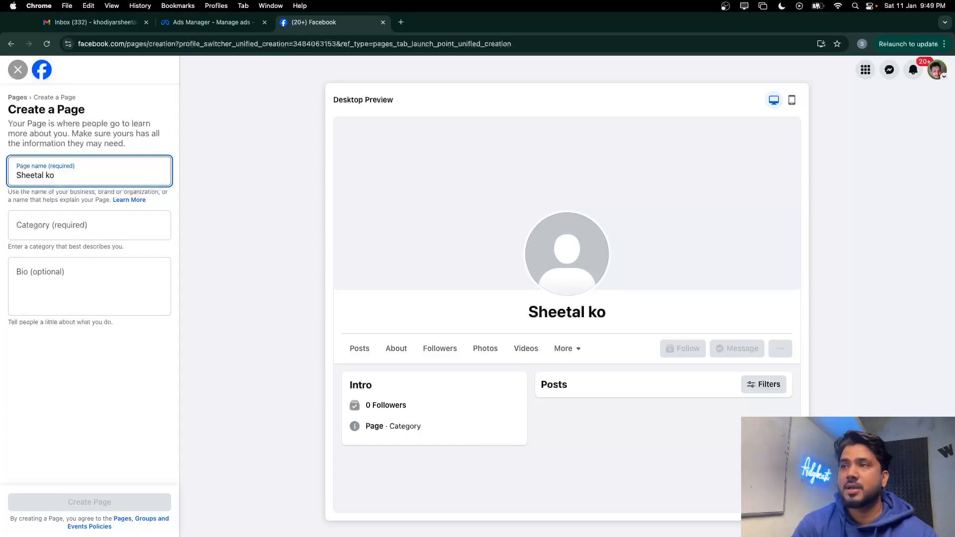
{"action": "key", "text": "BackSpace"}
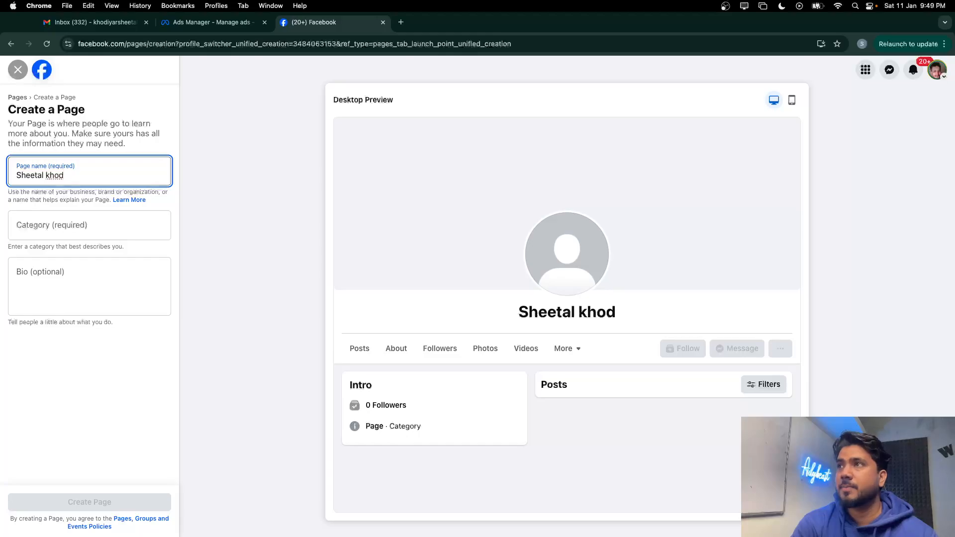
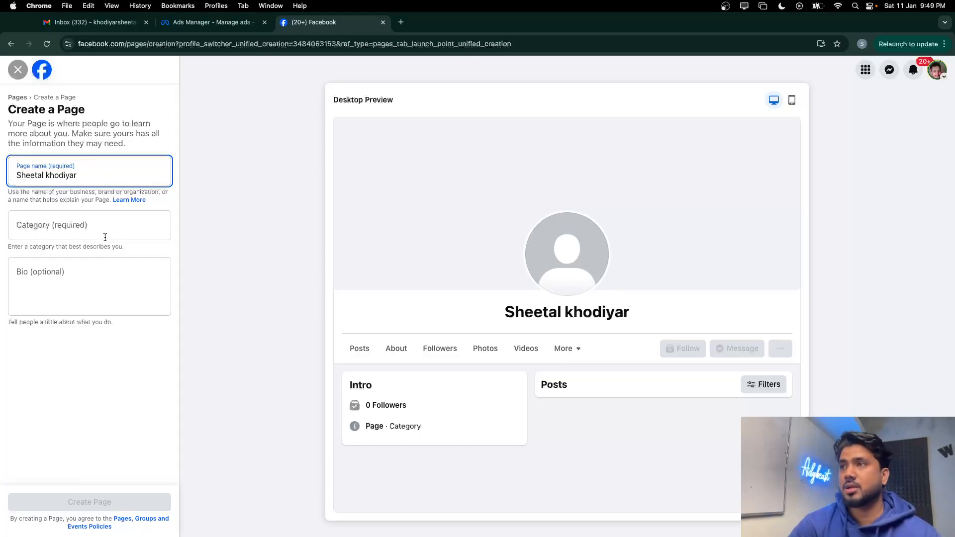
{"action": "left_click", "coordinate": [70, 207]}
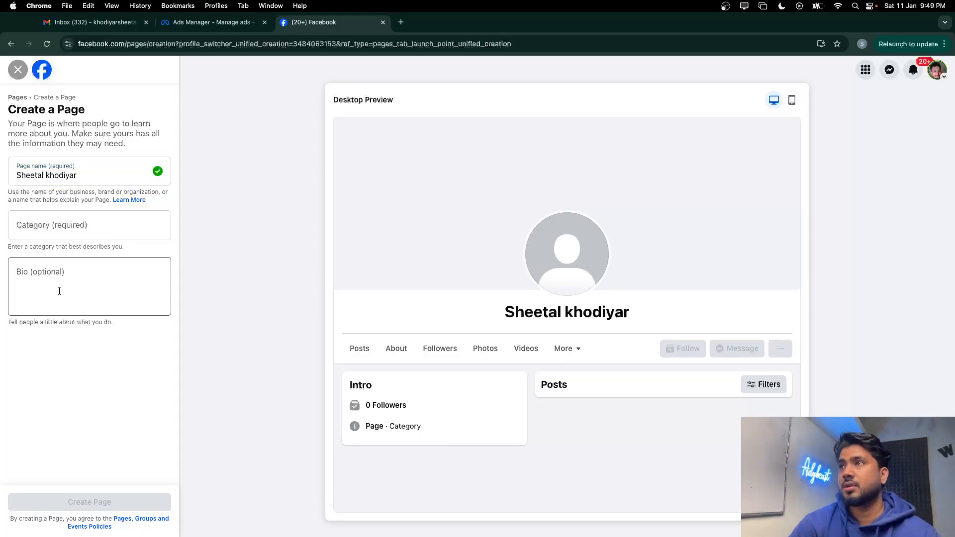
Set the Page category to Personal Coach and submit the Page for creation
{"action": "left_click", "coordinate": [60, 228]}
{"action": "type", "text": "per"}
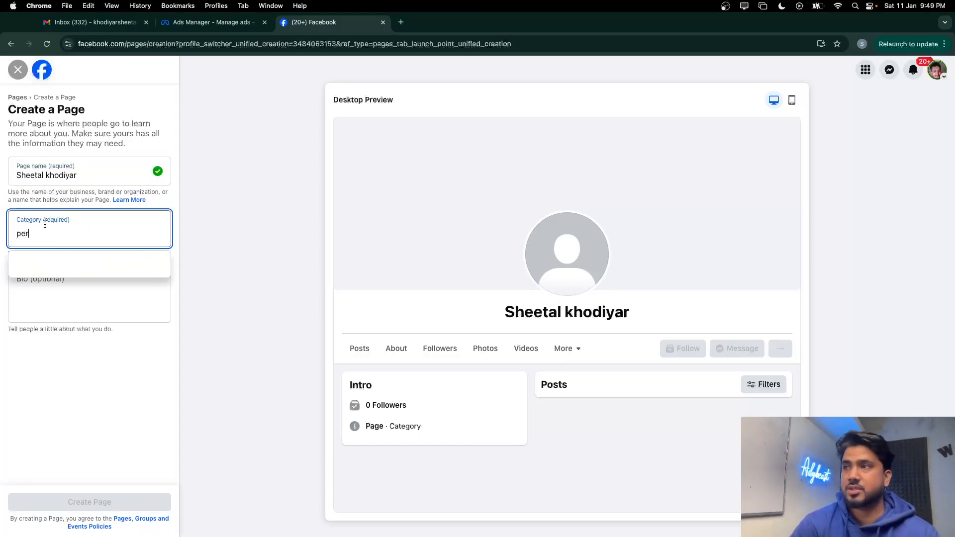
{"action": "left_click", "coordinate": [35, 268]}
{"action": "left_click", "coordinate": [88, 504]}
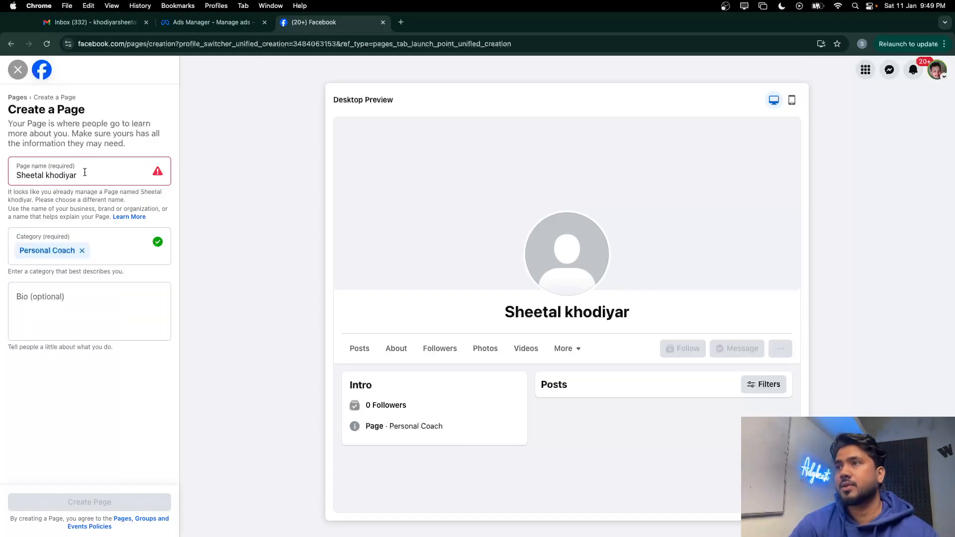
Edit the Page name to fix the duplicate-name error, resubmit, and dismiss the too-many-pages error
{"action": "left_click", "coordinate": [85, 172]}
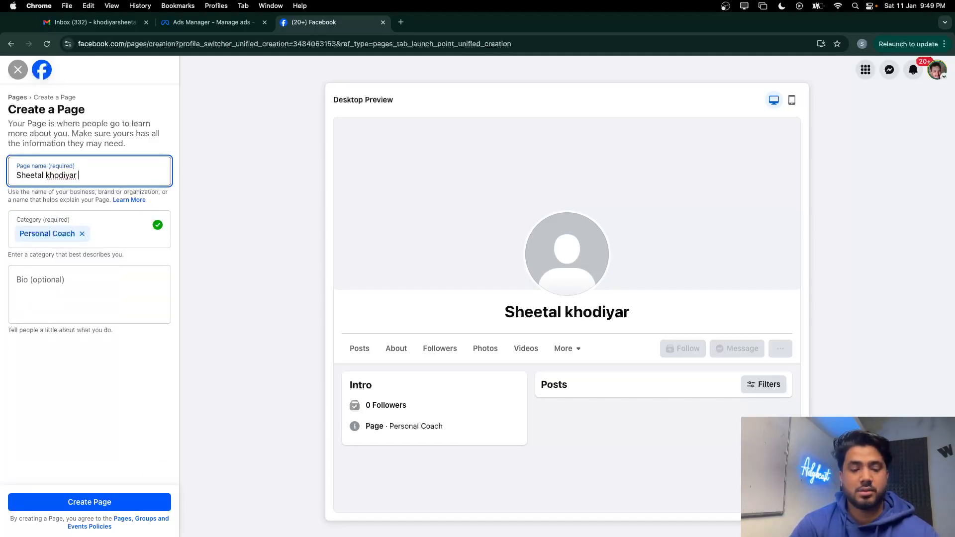
{"action": "type", "text": "a"}
{"action": "key", "text": "BackSpace"}
{"action": "key", "text": "BackSpace"}
{"action": "key", "text": "BackSpace"}
{"action": "key", "text": "BackSpace"}
{"action": "key", "text": "BackSpace"}
{"action": "key", "text": "BackSpace"}
{"action": "key", "text": "BackSpace"}
{"action": "key", "text": "BackSpace"}
{"action": "key", "text": "BackSpace"}
{"action": "key", "text": "BackSpace"}
{"action": "key", "text": "BackSpace"}
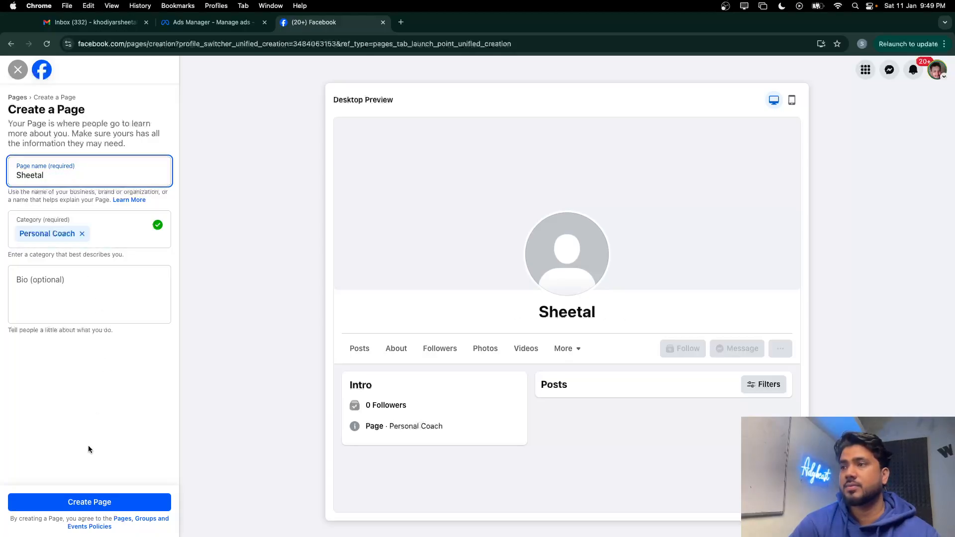
{"action": "left_click", "coordinate": [71, 504]}
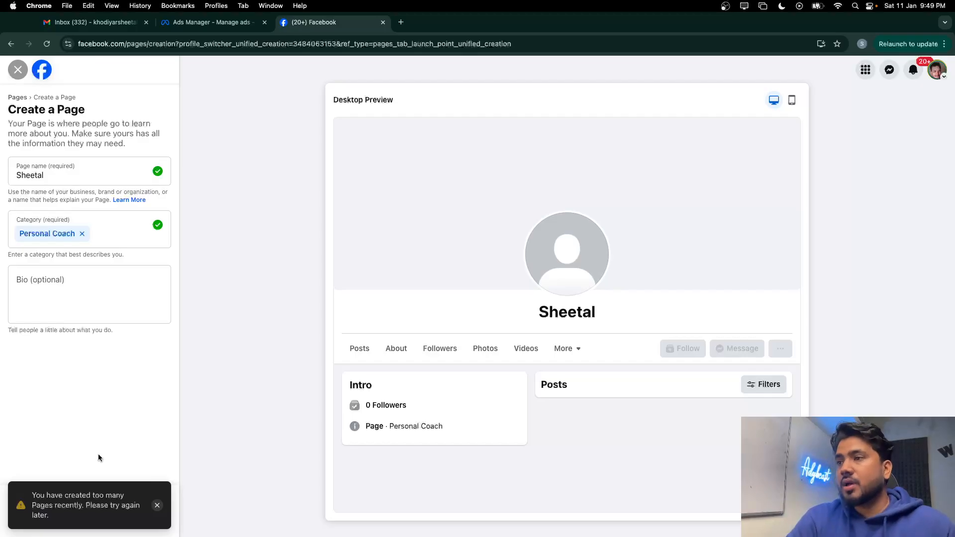
{"action": "left_click", "coordinate": [155, 506]}
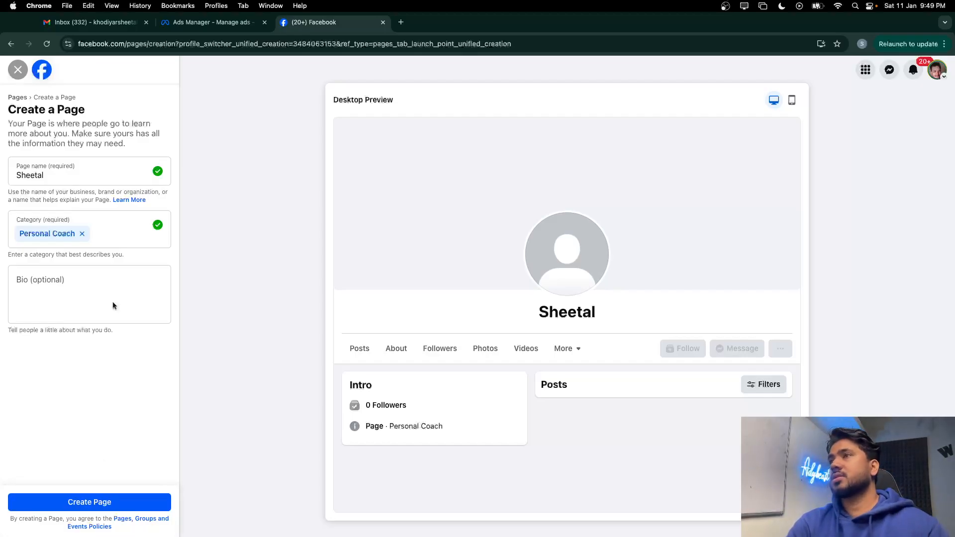
{"action": "left_click", "coordinate": [18, 69]}
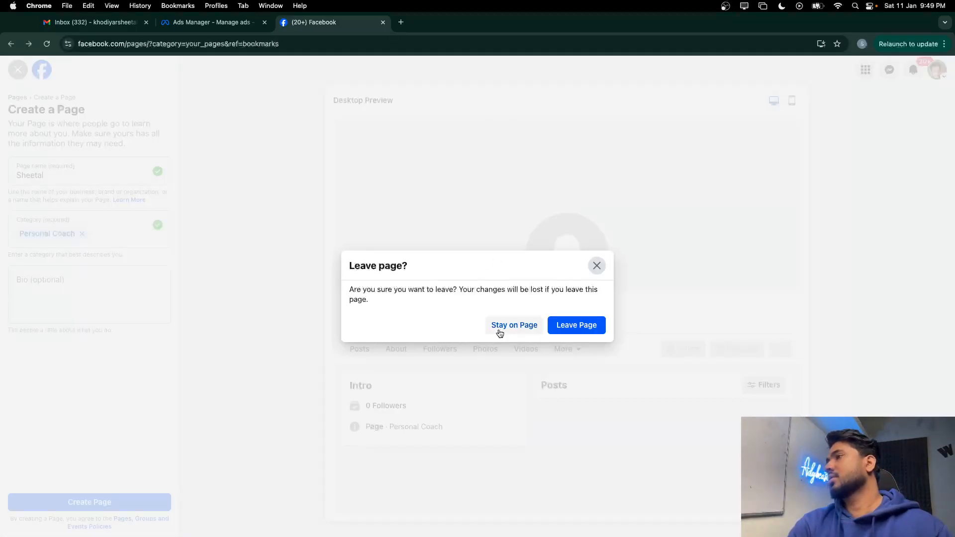
{"action": "left_click", "coordinate": [500, 329]}
{"action": "left_click", "coordinate": [938, 69]}
{"action": "left_click", "coordinate": [824, 193]}
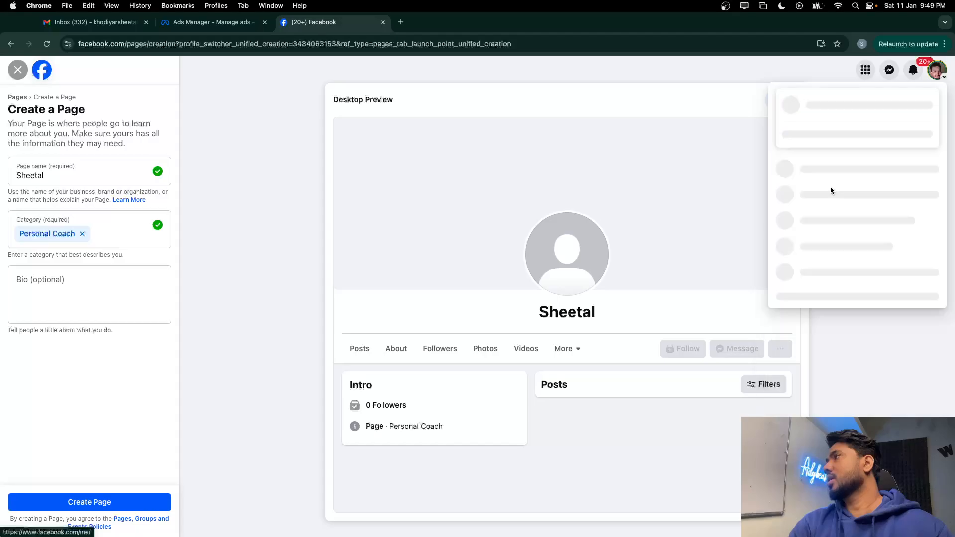
{"action": "left_click", "coordinate": [847, 185]}
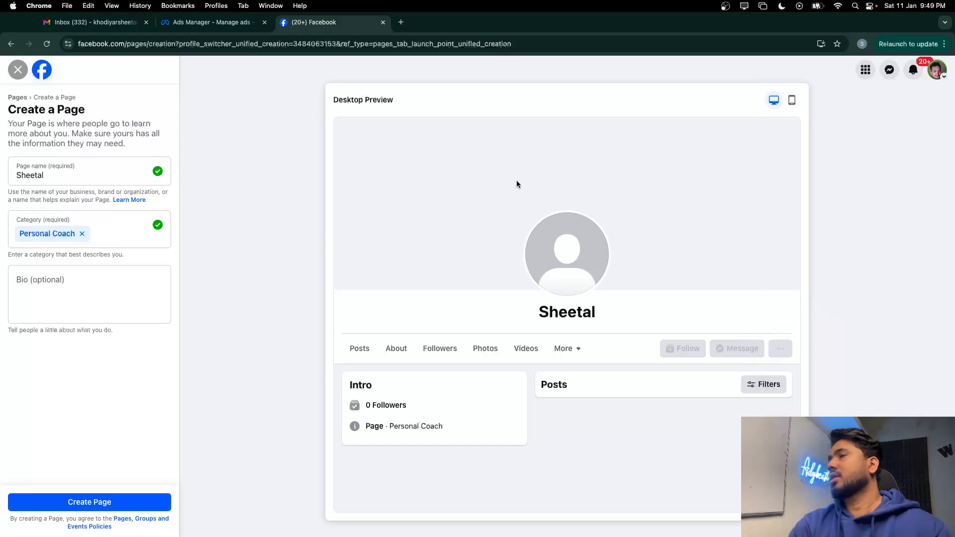
{"action": "left_click", "coordinate": [524, 211]}
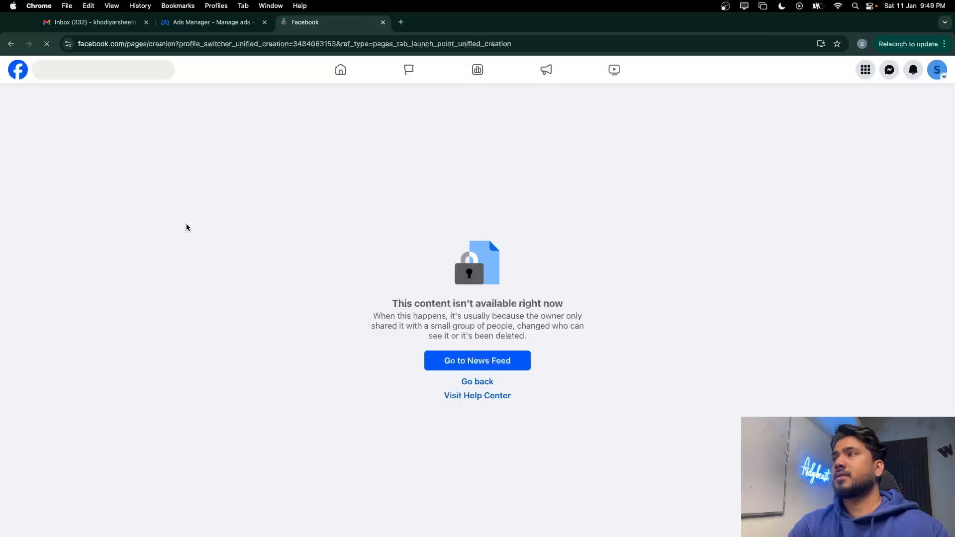
{"action": "left_click", "coordinate": [450, 358]}
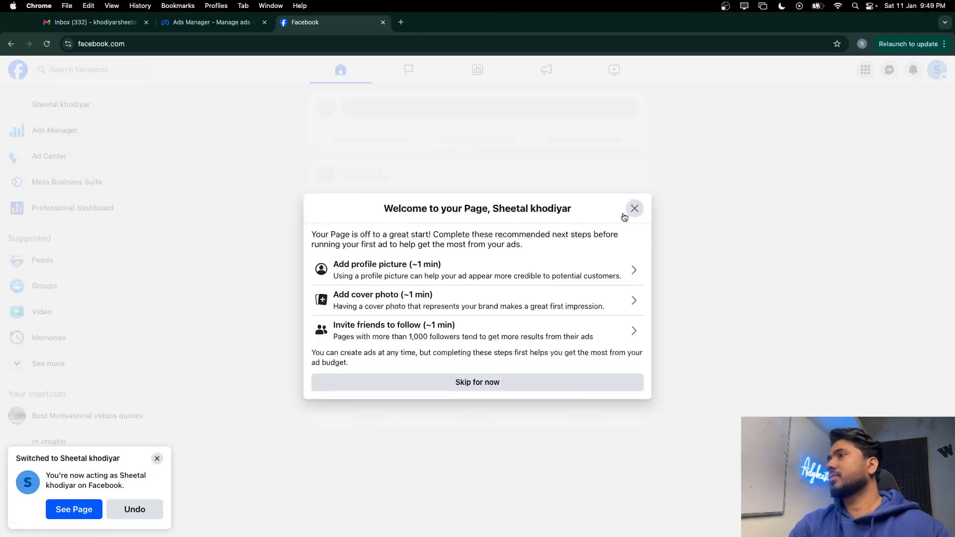
{"action": "left_click", "coordinate": [544, 386]}
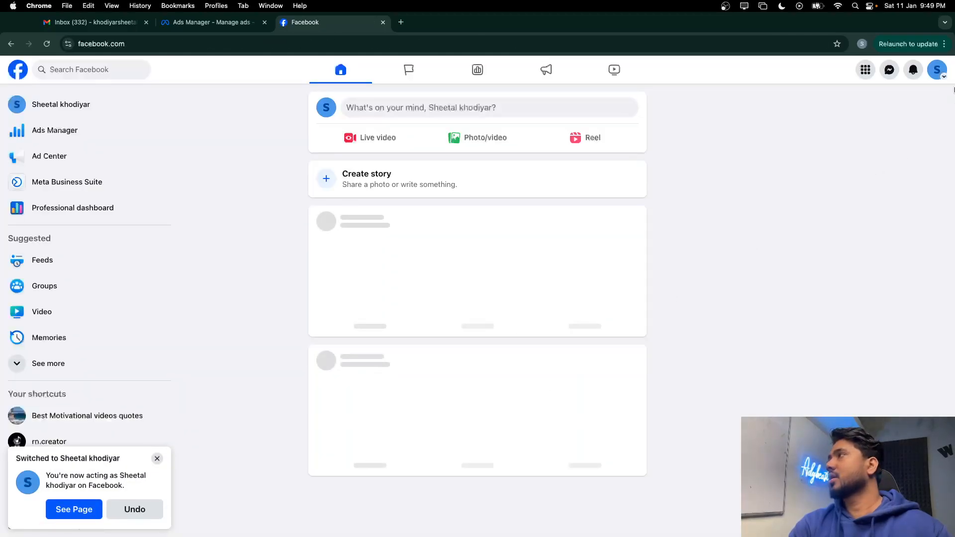
{"action": "left_click", "coordinate": [937, 70]}
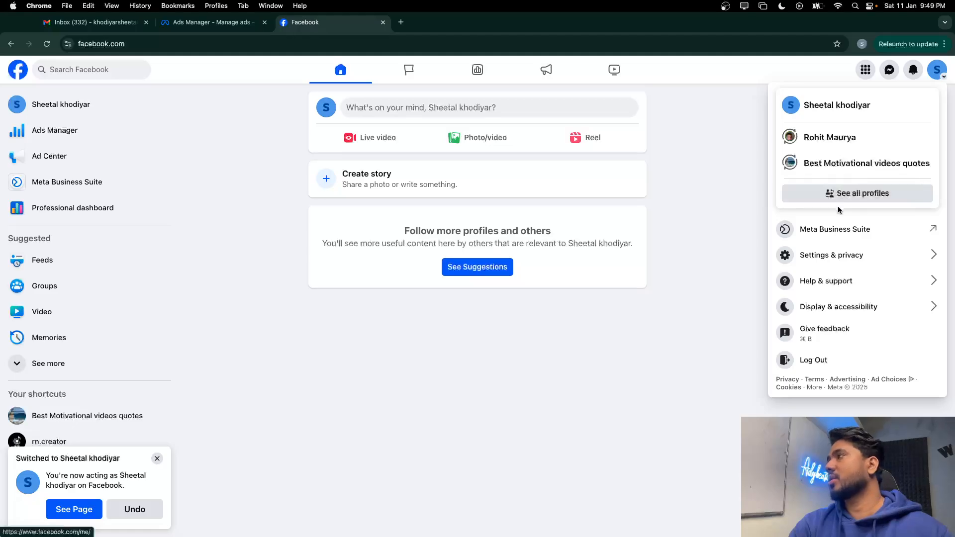
{"action": "left_click", "coordinate": [837, 105]}
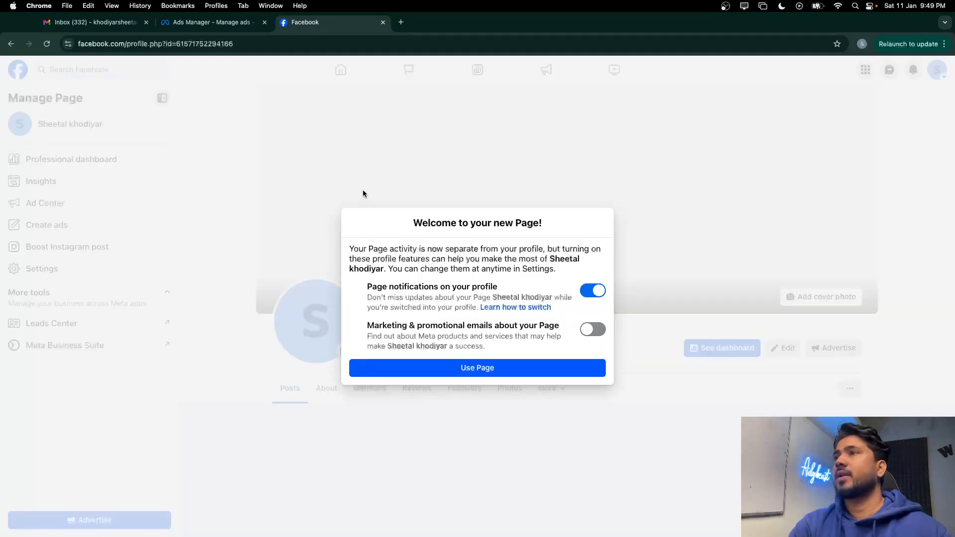
{"action": "left_click", "coordinate": [405, 370]}
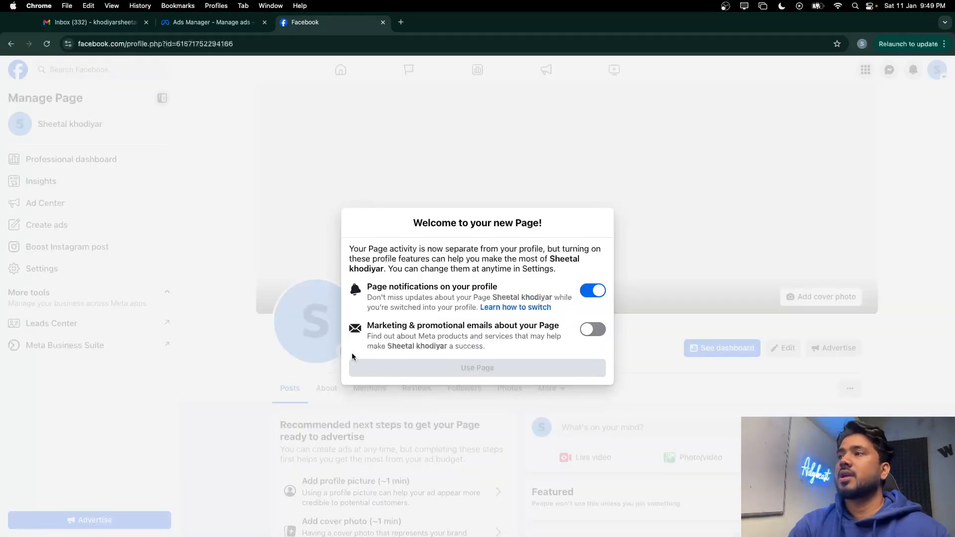
{"action": "left_click", "coordinate": [345, 350]}
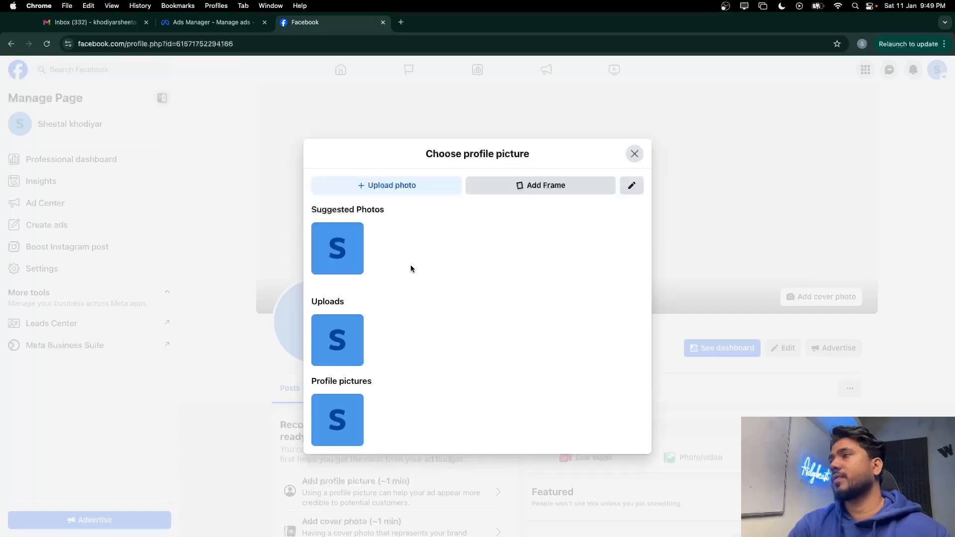
{"action": "left_click", "coordinate": [404, 187]}
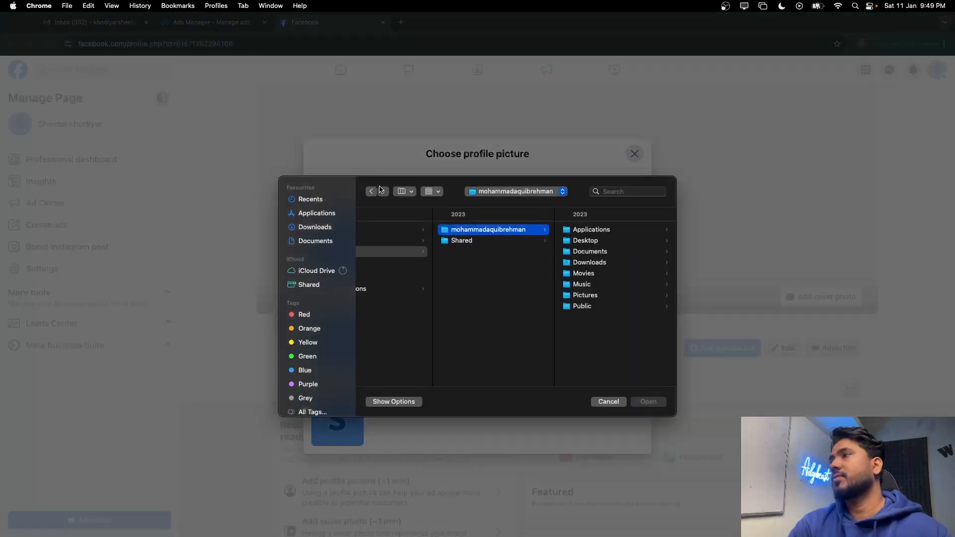
{"action": "left_click", "coordinate": [312, 200]}
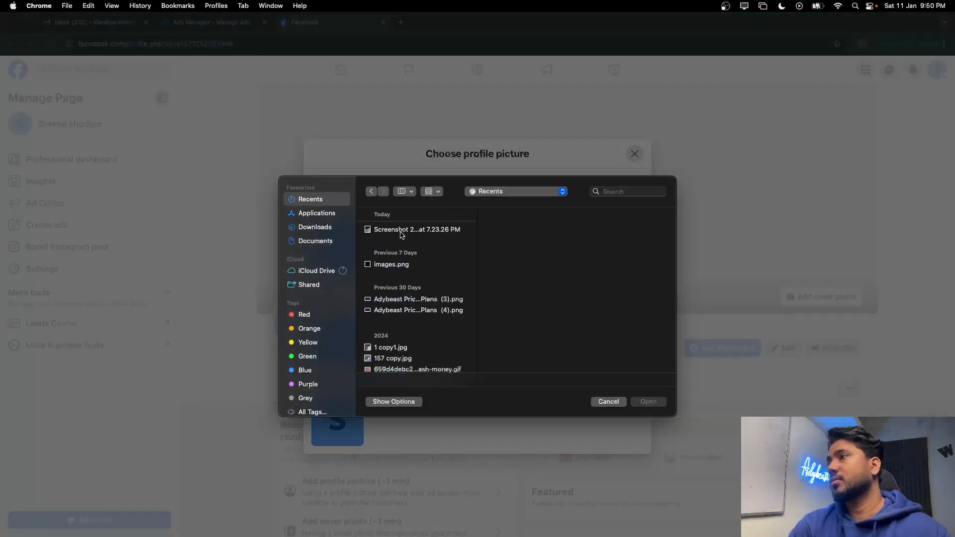
{"action": "left_click", "coordinate": [396, 232]}
{"action": "left_click", "coordinate": [648, 401]}
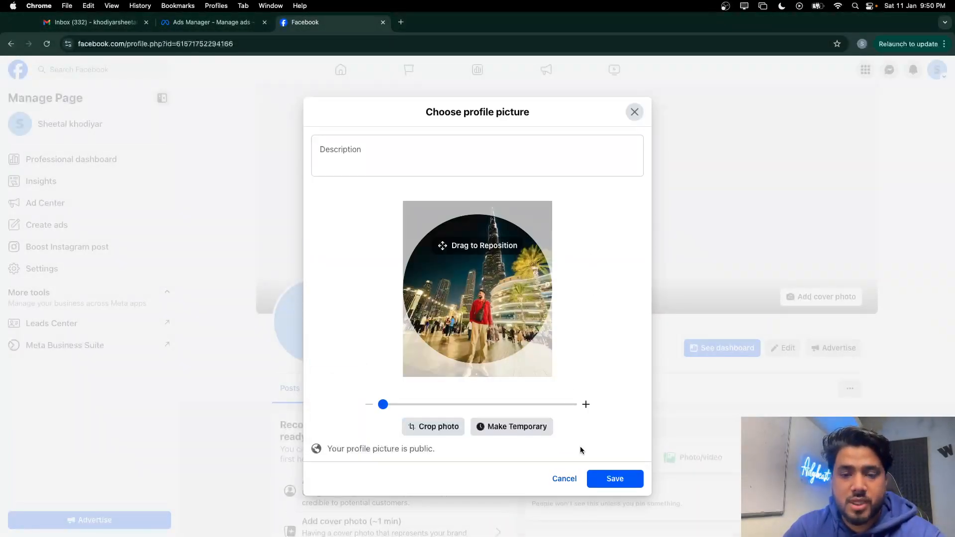
{"action": "left_click", "coordinate": [611, 479]}
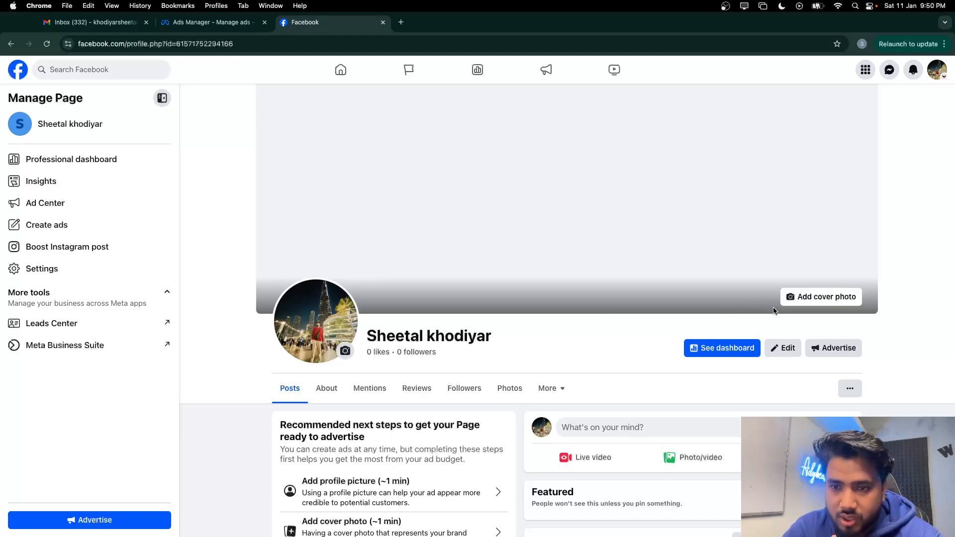
Set the existing night-time city photo with the man in the red jacket as cover and save
{"action": "left_click", "coordinate": [794, 298]}
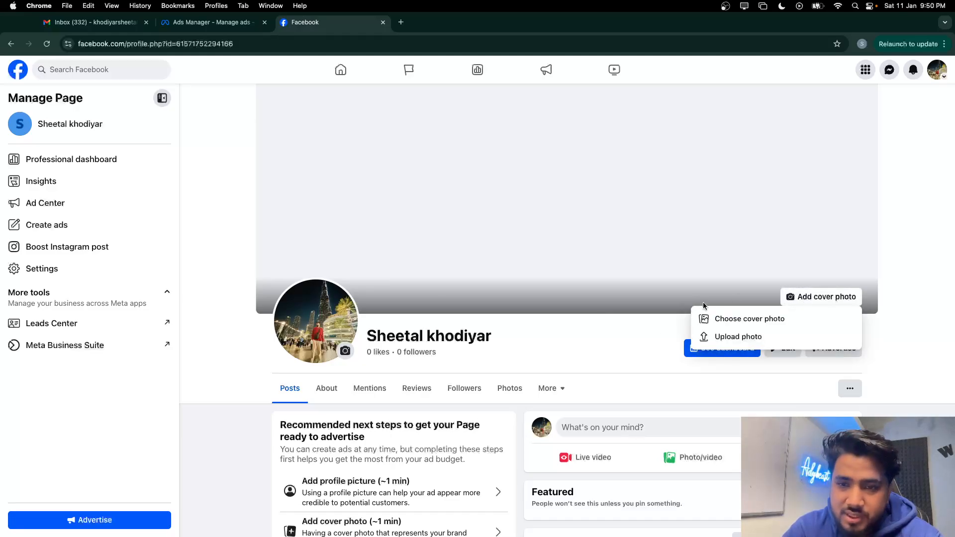
{"action": "left_click", "coordinate": [740, 321]}
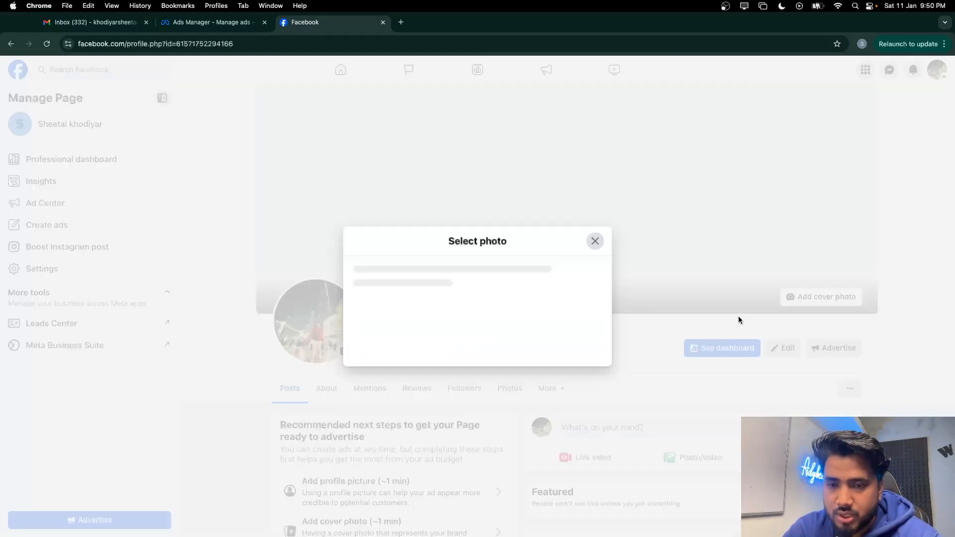
{"action": "left_click", "coordinate": [416, 227]}
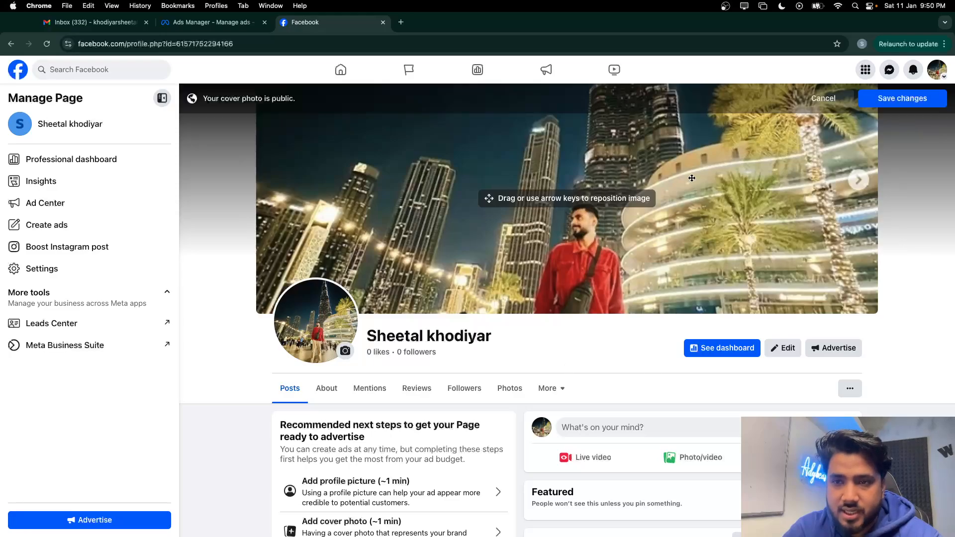
{"action": "left_click", "coordinate": [870, 99]}
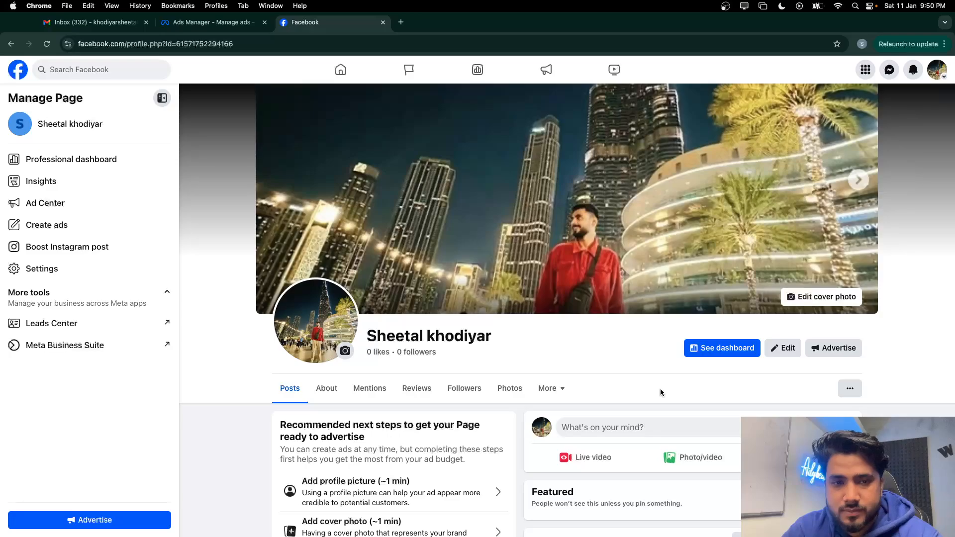
{"action": "scroll", "coordinate": [662, 392], "scroll_direction": "down", "scroll_amount": 6}
{"action": "scroll", "coordinate": [661, 392], "scroll_direction": "down", "scroll_amount": 1}
{"action": "scroll", "coordinate": [661, 389], "scroll_direction": "up", "scroll_amount": 2}
Discard the empty post draft and reload the Page
{"action": "left_click", "coordinate": [694, 171]}
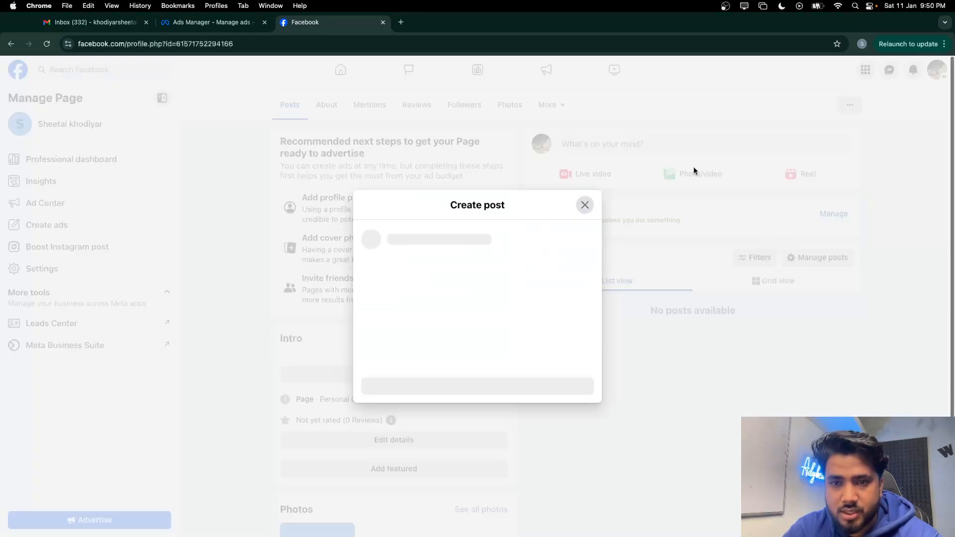
{"action": "left_click", "coordinate": [585, 116]}
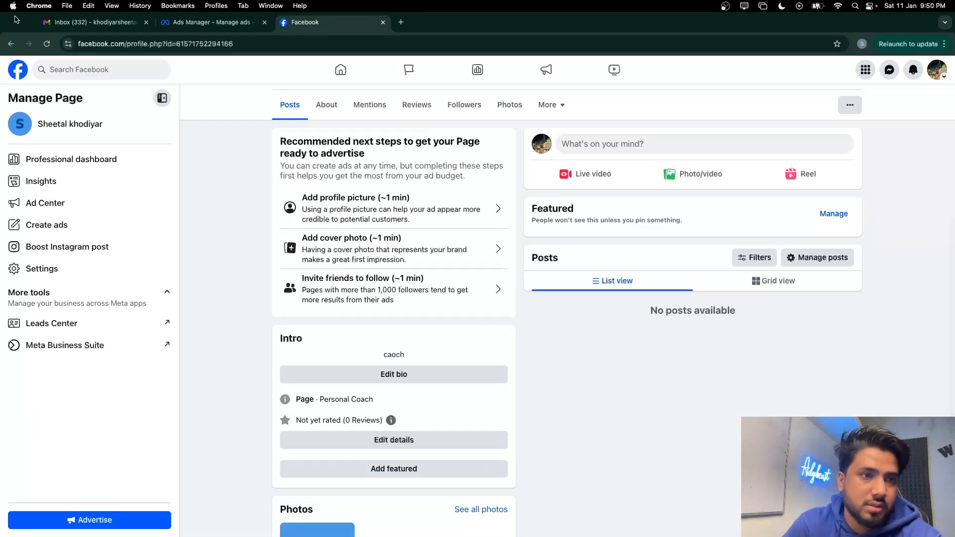
{"action": "left_click", "coordinate": [46, 44]}
{"action": "left_click", "coordinate": [518, 209]}
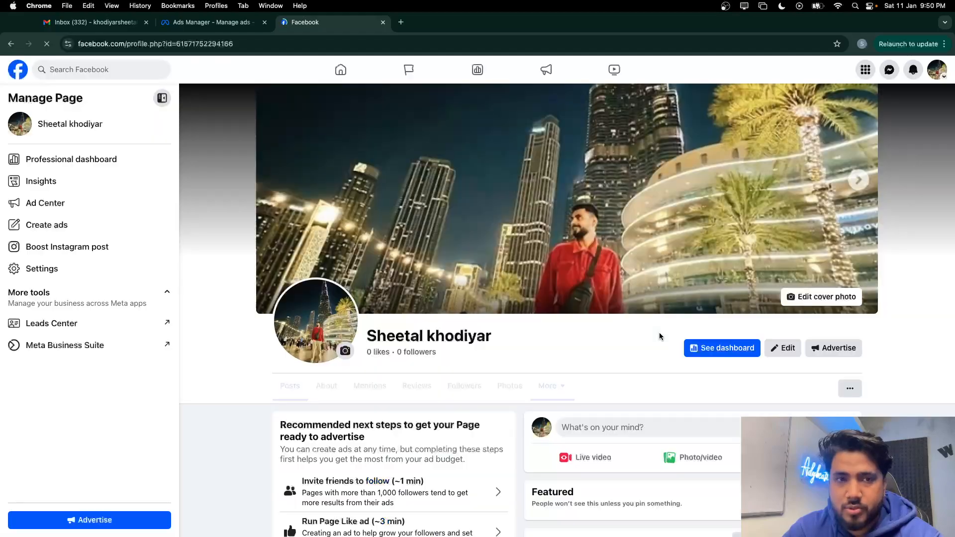
{"action": "scroll", "coordinate": [660, 336], "scroll_direction": "down", "scroll_amount": 4}
Start a photo post and add images.png and the city-night screenshot from Recents
{"action": "left_click", "coordinate": [694, 262]}
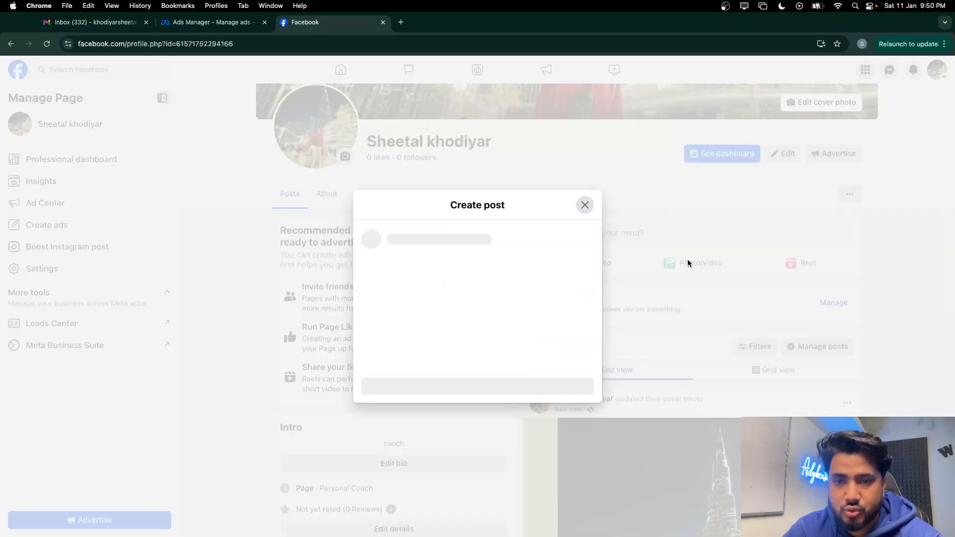
{"action": "left_click", "coordinate": [475, 259]}
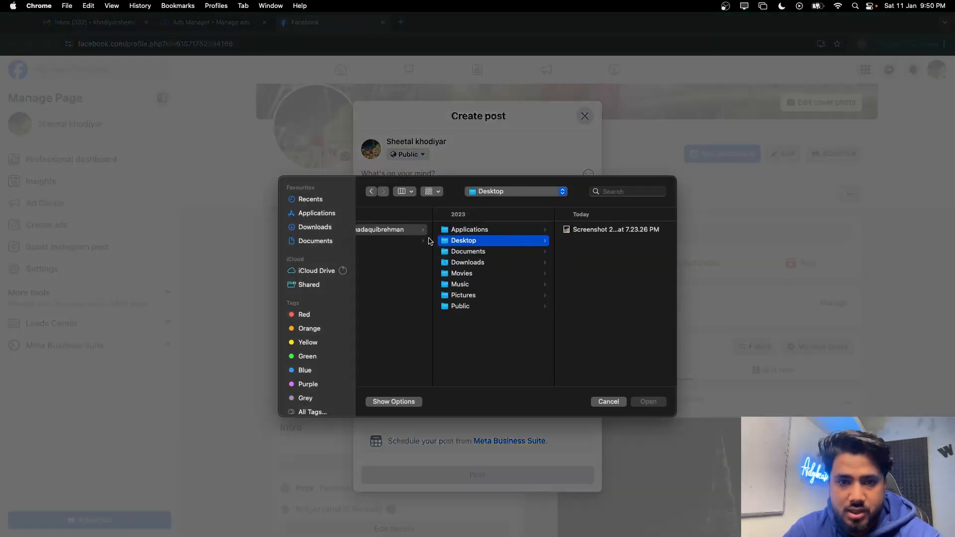
{"action": "left_click", "coordinate": [332, 212]}
{"action": "left_click", "coordinate": [316, 227]}
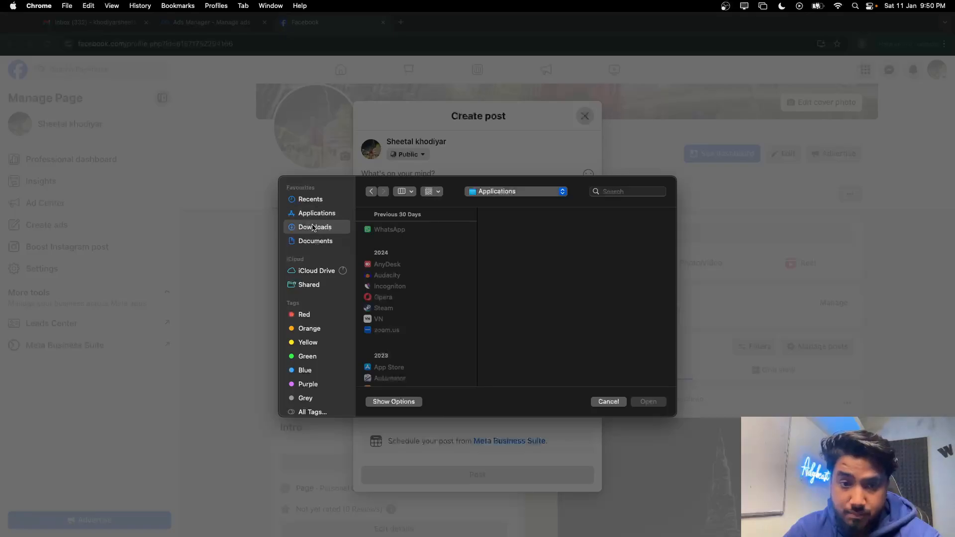
{"action": "scroll", "coordinate": [402, 357], "scroll_direction": "down", "scroll_amount": 2}
{"action": "left_click", "coordinate": [405, 343]}
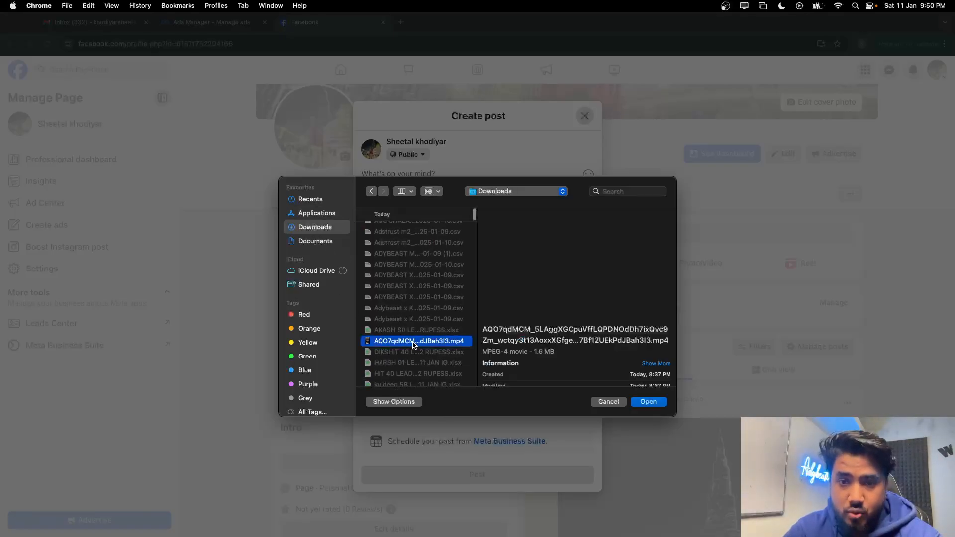
{"action": "left_click", "coordinate": [315, 241]}
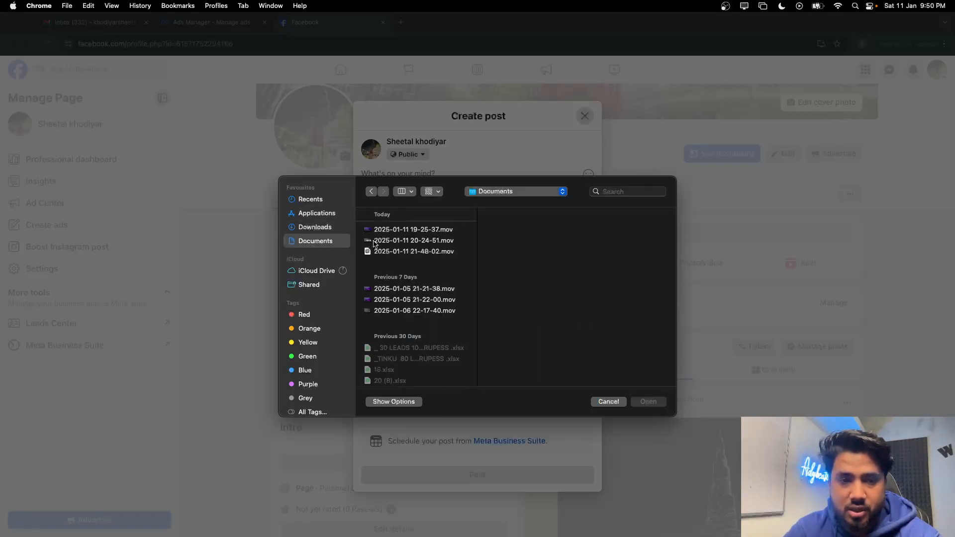
{"action": "left_click", "coordinate": [313, 200]}
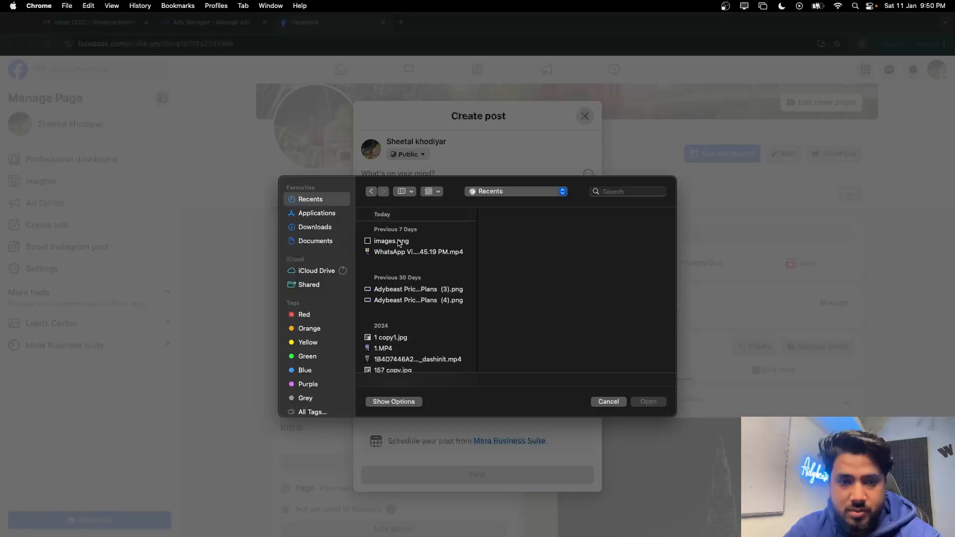
{"action": "left_click", "coordinate": [401, 242]}
{"action": "left_click", "coordinate": [401, 250]}
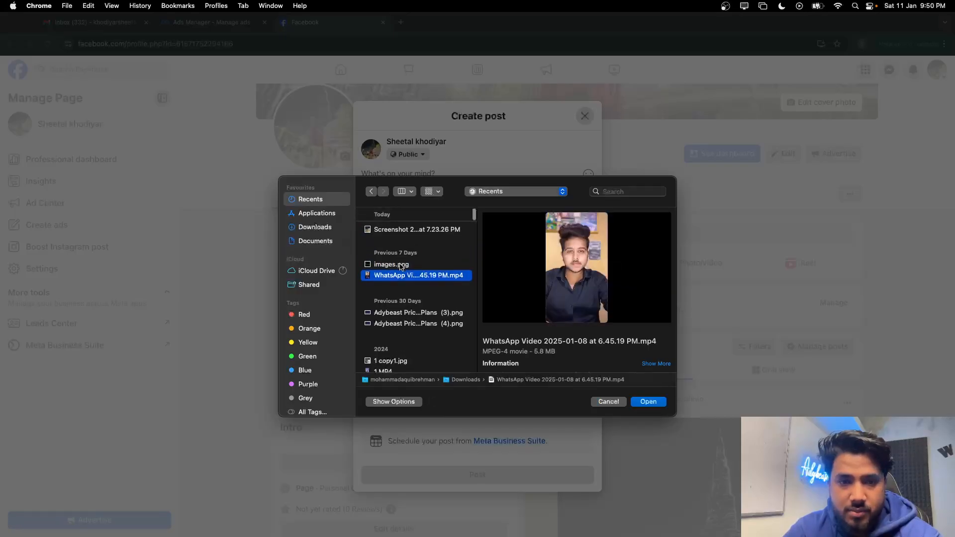
{"action": "left_click", "coordinate": [401, 265]}
{"action": "left_click", "coordinate": [398, 230], "text": "super"}
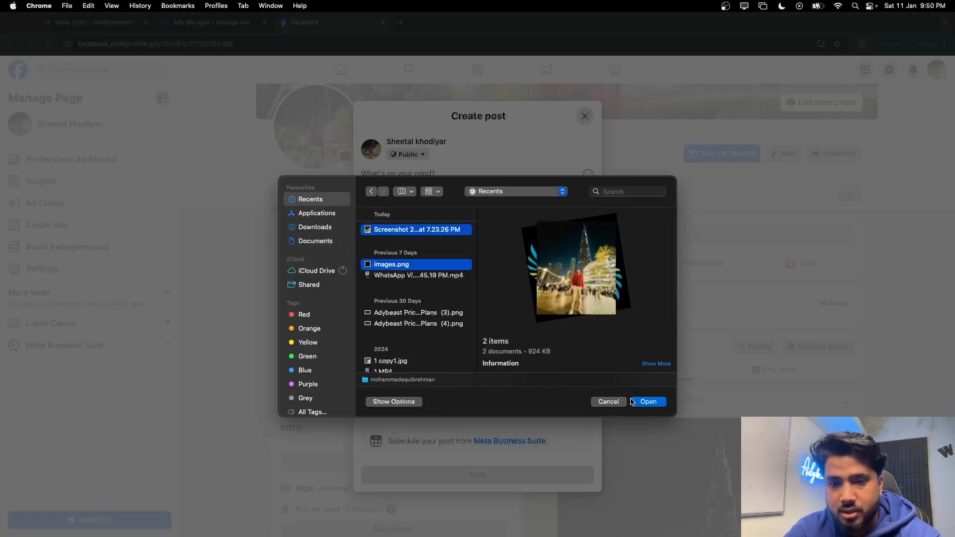
{"action": "left_click", "coordinate": [649, 403]}
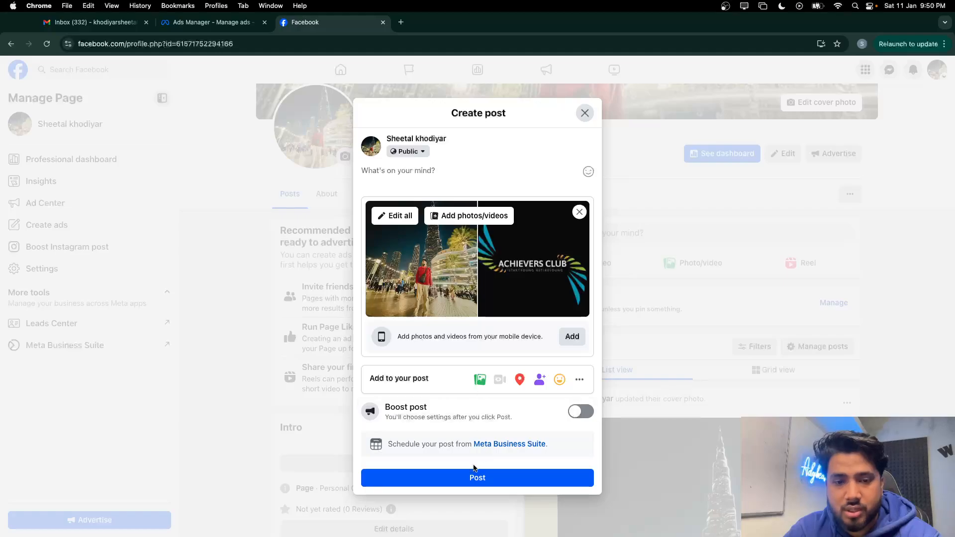
Publish the post and decline adding a WhatsApp button
{"action": "left_click", "coordinate": [473, 477]}
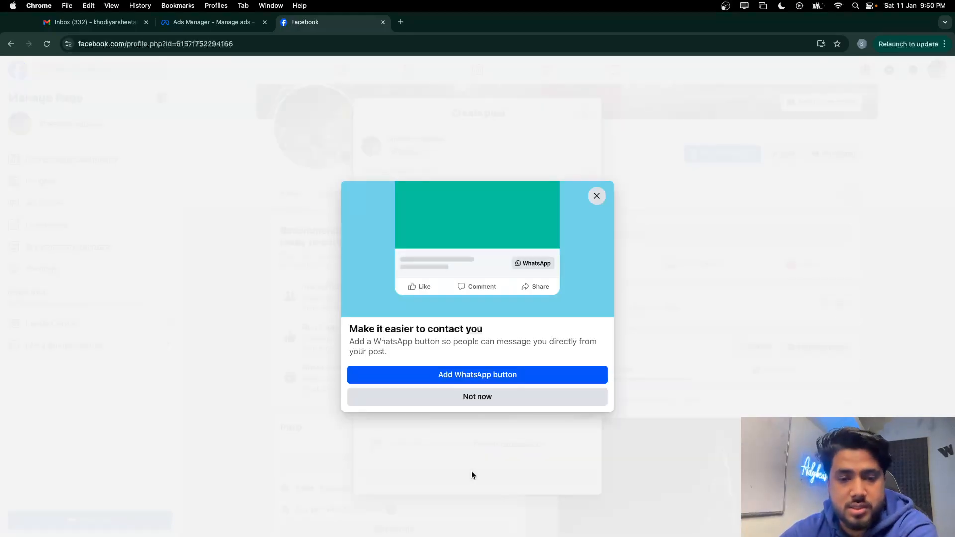
{"action": "left_click", "coordinate": [494, 404]}
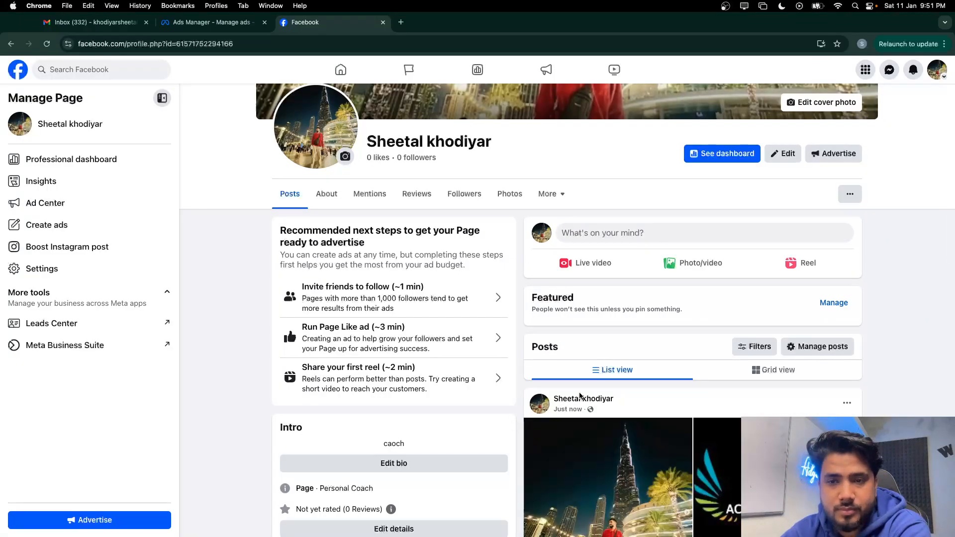
{"action": "scroll", "coordinate": [581, 396], "scroll_direction": "up", "scroll_amount": 5}
Go to Settings & privacy > Page setup > name and username, and open the Username editor
{"action": "left_click", "coordinate": [937, 69]}
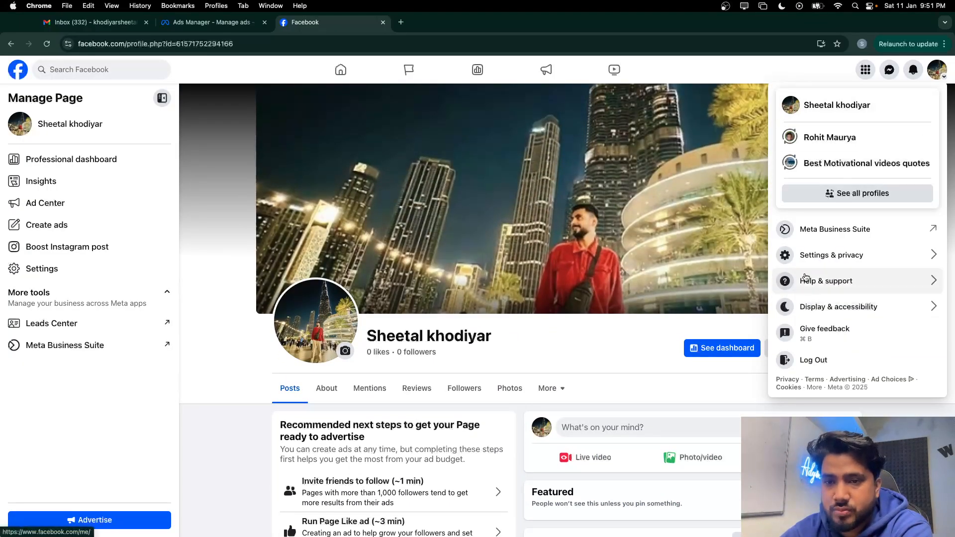
{"action": "left_click", "coordinate": [823, 255]}
{"action": "left_click", "coordinate": [808, 126]}
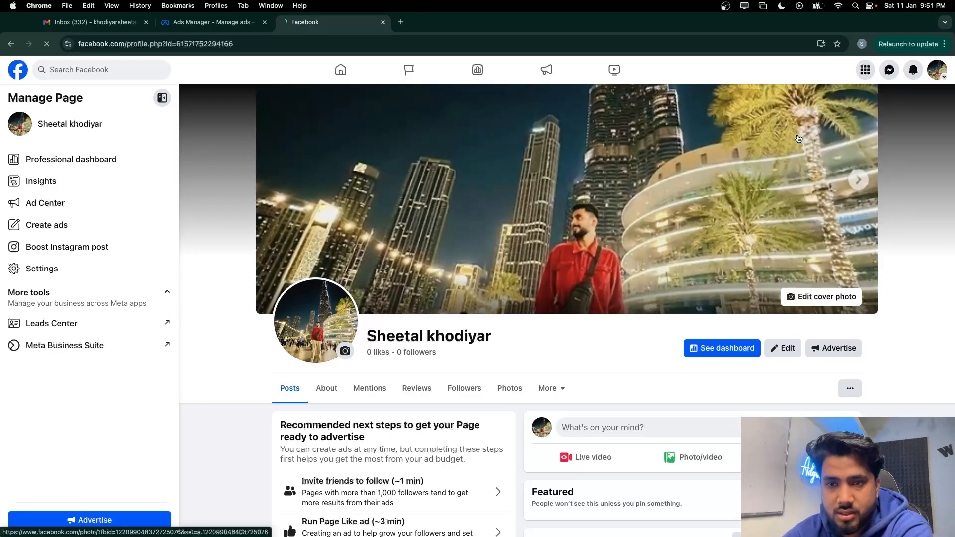
{"action": "scroll", "coordinate": [102, 324], "scroll_direction": "down", "scroll_amount": 3}
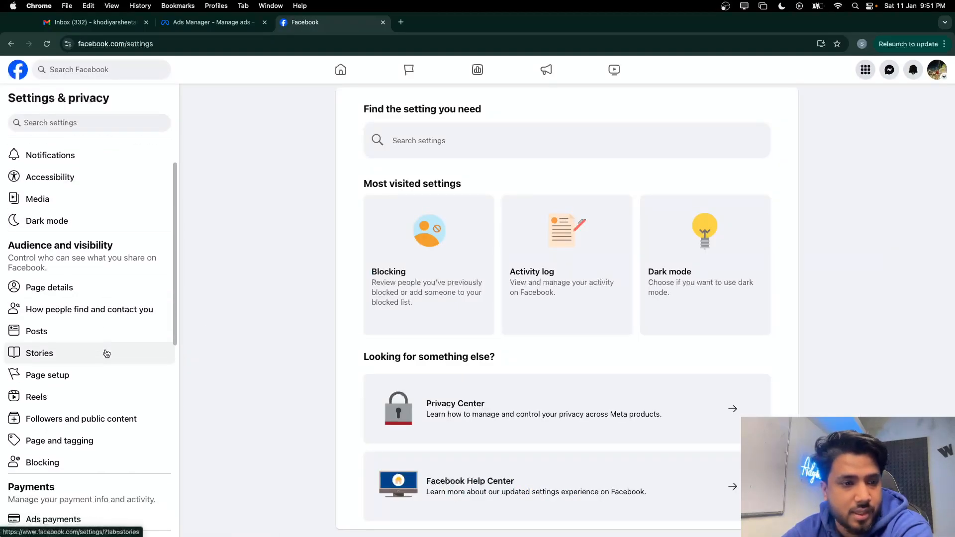
{"action": "left_click", "coordinate": [92, 367]}
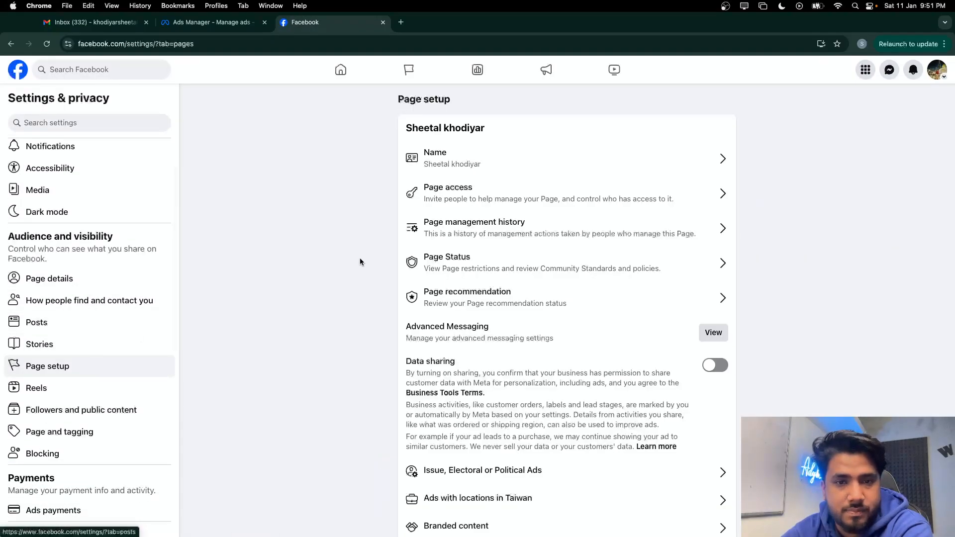
{"action": "left_click", "coordinate": [482, 170]}
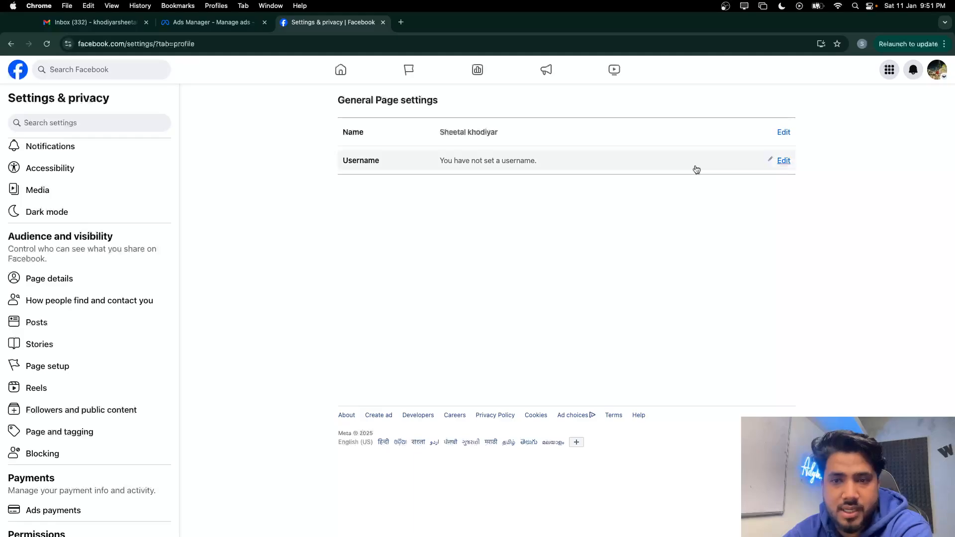
{"action": "left_click", "coordinate": [780, 160]}
{"action": "left_click", "coordinate": [515, 205]}
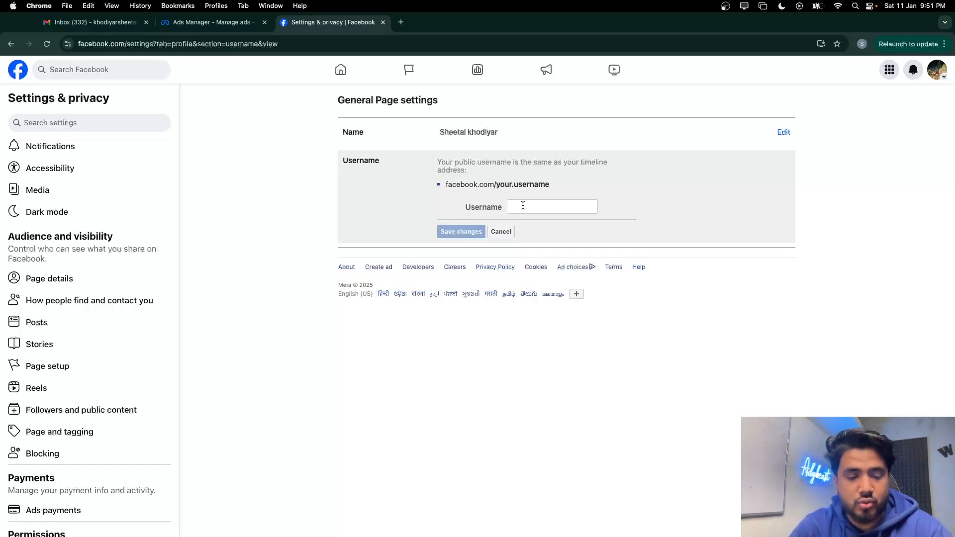
Abandon the typed username and copy the Page name from the Name editor
{"action": "left_click", "coordinate": [523, 206]}
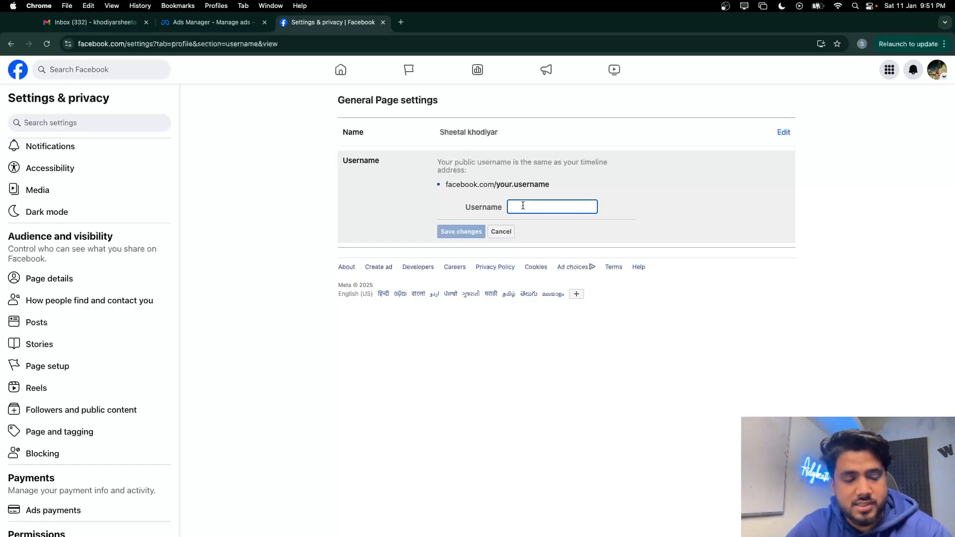
{"action": "type", "text": "sh"}
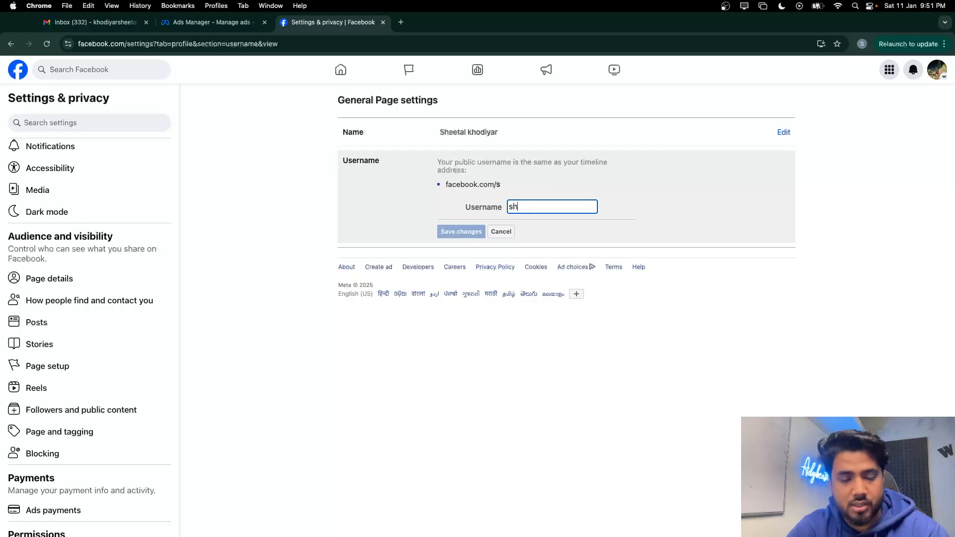
{"action": "type", "text": "eetakl"}
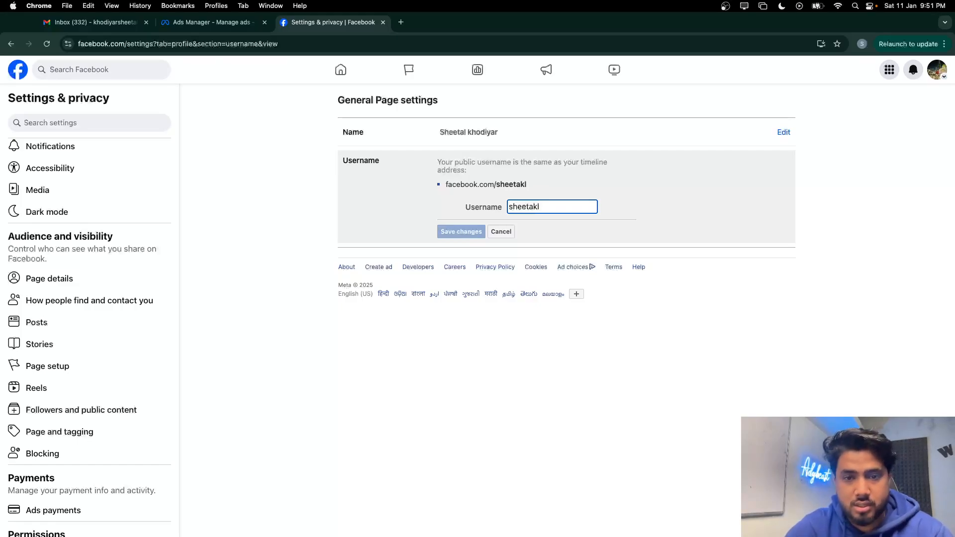
{"action": "key", "text": "BackSpace"}
{"action": "key", "text": "BackSpace"}
{"action": "type", "text": "l2"}
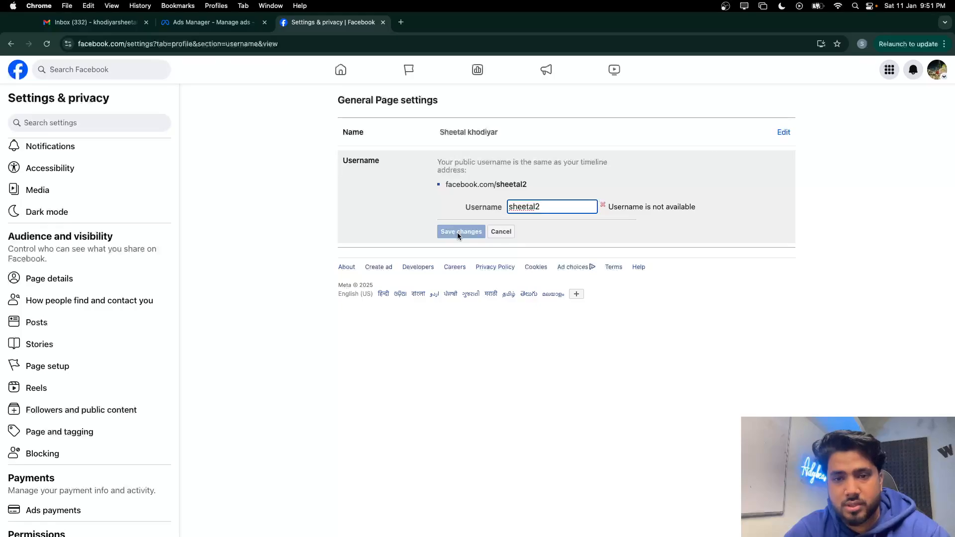
{"action": "type", "text": "2"}
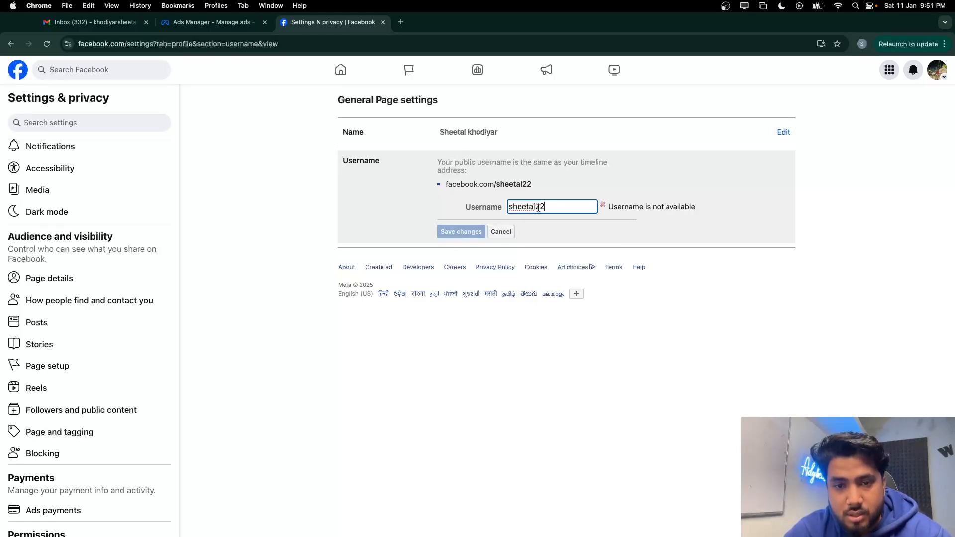
{"action": "left_click_drag", "start_coordinate": [501, 132], "coordinate": [458, 134]}
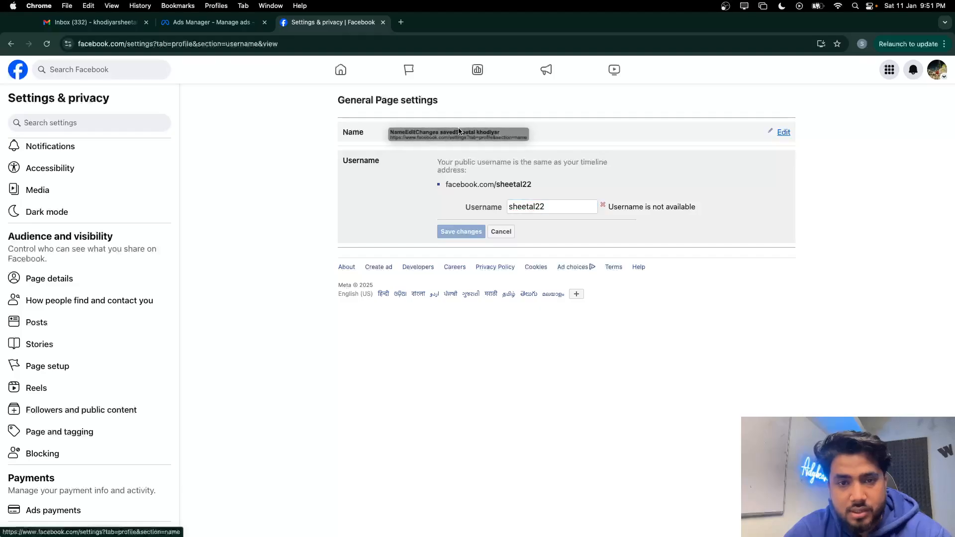
{"action": "left_click", "coordinate": [782, 132]}
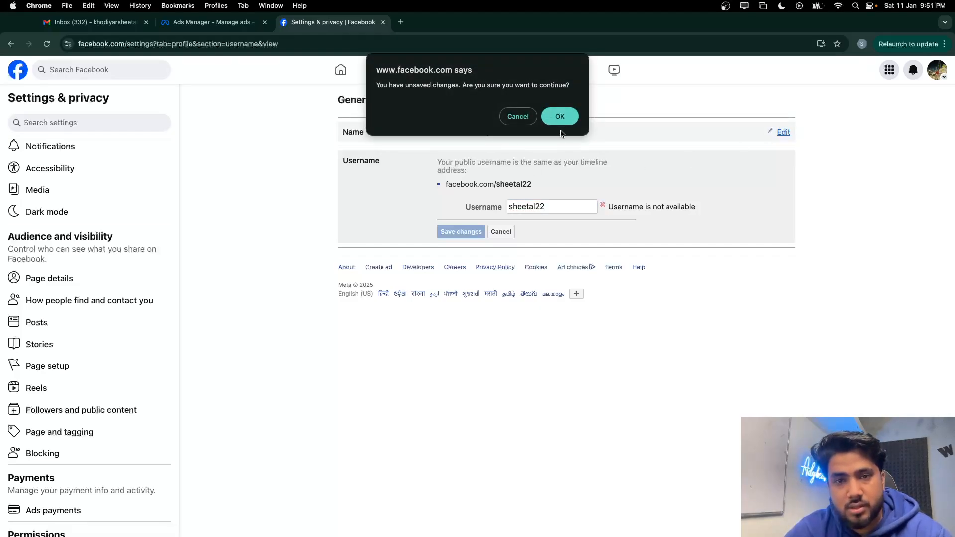
{"action": "left_click", "coordinate": [560, 117]}
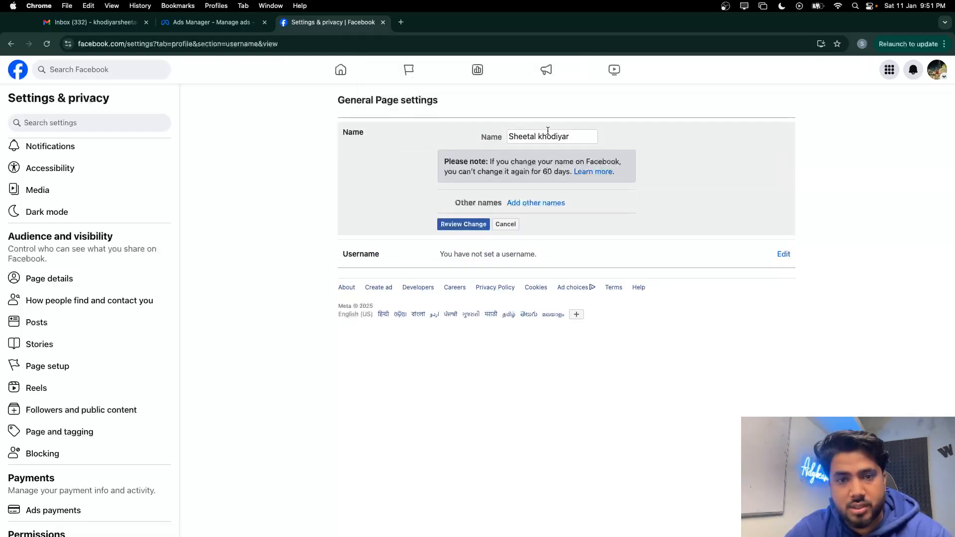
{"action": "left_click_drag", "start_coordinate": [574, 135], "coordinate": [485, 139]}
{"action": "key", "text": "super+c"}
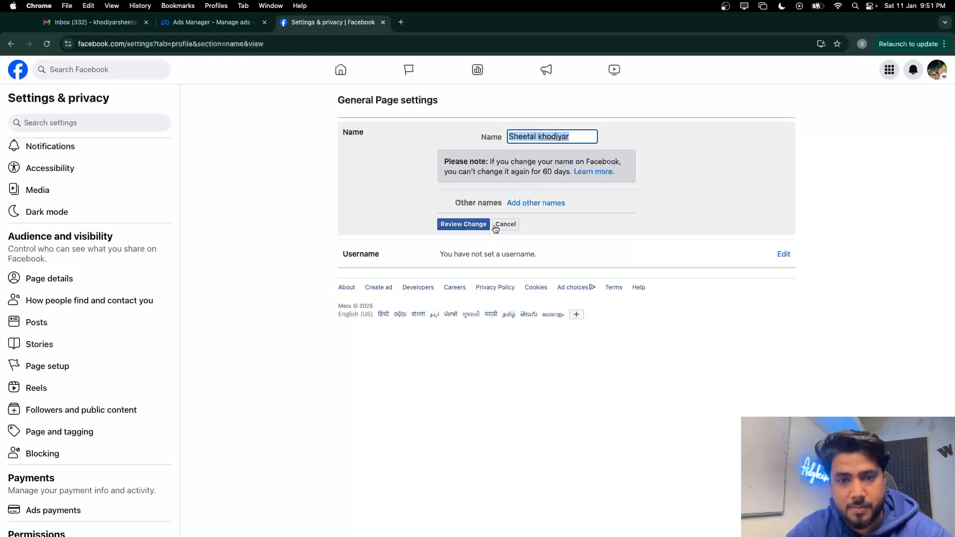
{"action": "left_click", "coordinate": [505, 225]}
Paste the Page name as username, remove the space, append 1, and save it
{"action": "left_click", "coordinate": [782, 162]}
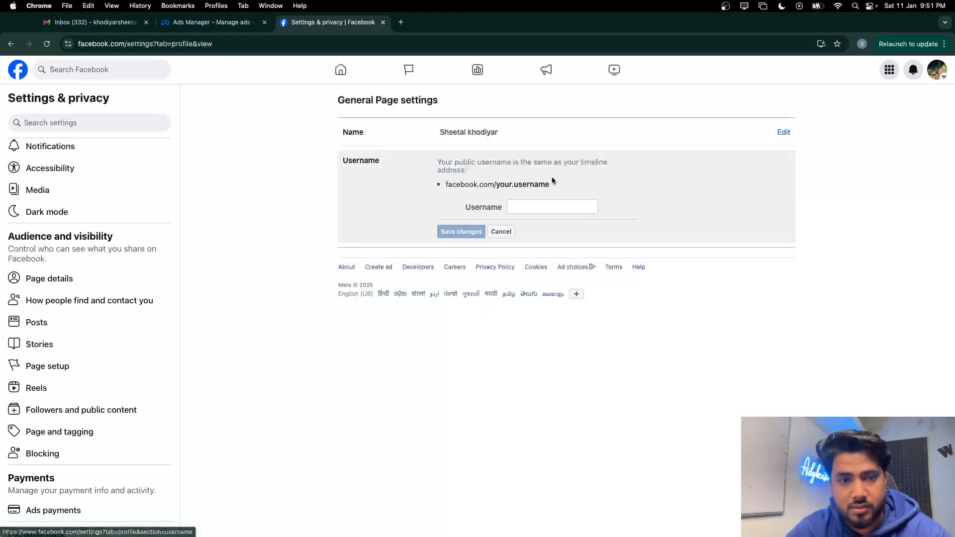
{"action": "left_click", "coordinate": [535, 207]}
{"action": "key", "text": "super+v"}
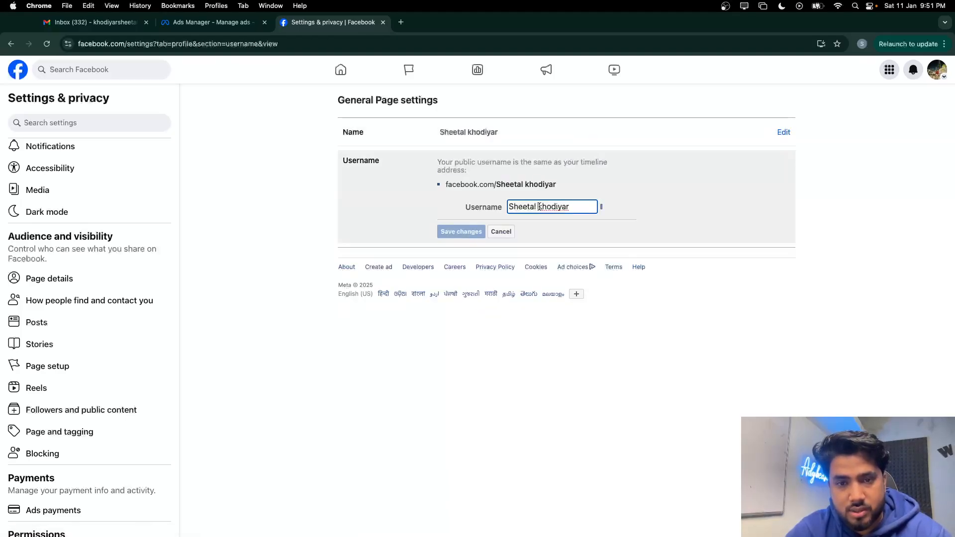
{"action": "left_click", "coordinate": [540, 207]}
{"action": "key", "text": "BackSpace"}
{"action": "left_click", "coordinate": [581, 209]}
{"action": "type", "text": "11"}
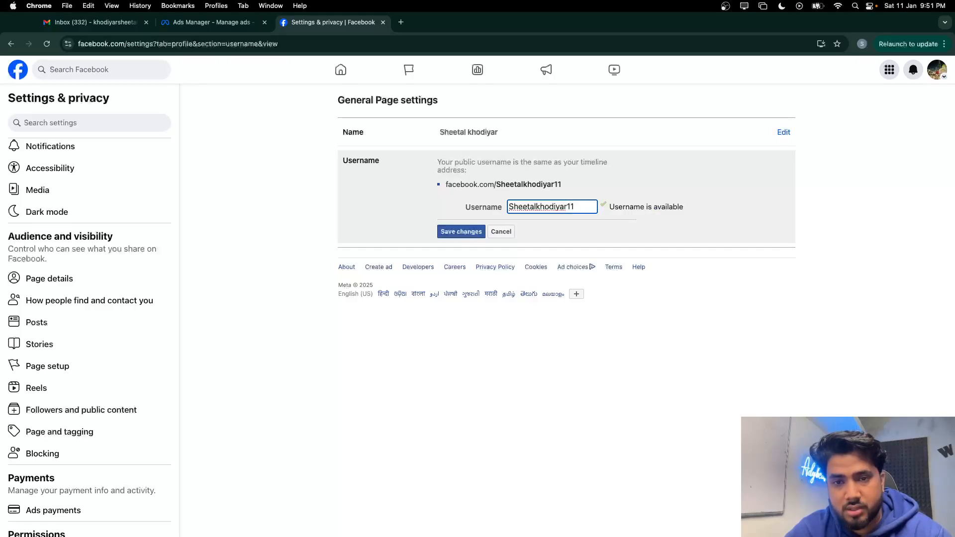
{"action": "left_click", "coordinate": [461, 233]}
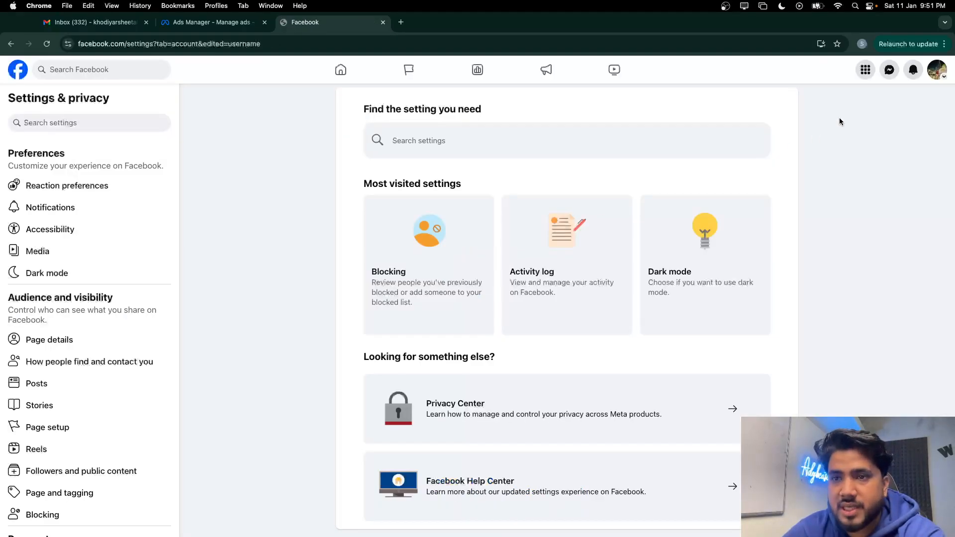
{"action": "left_click", "coordinate": [936, 70]}
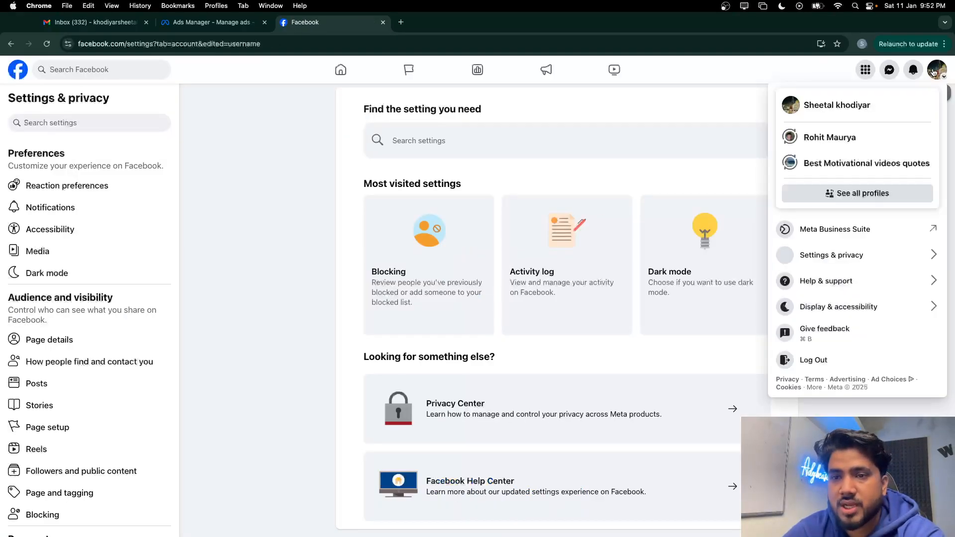
{"action": "left_click", "coordinate": [824, 109]}
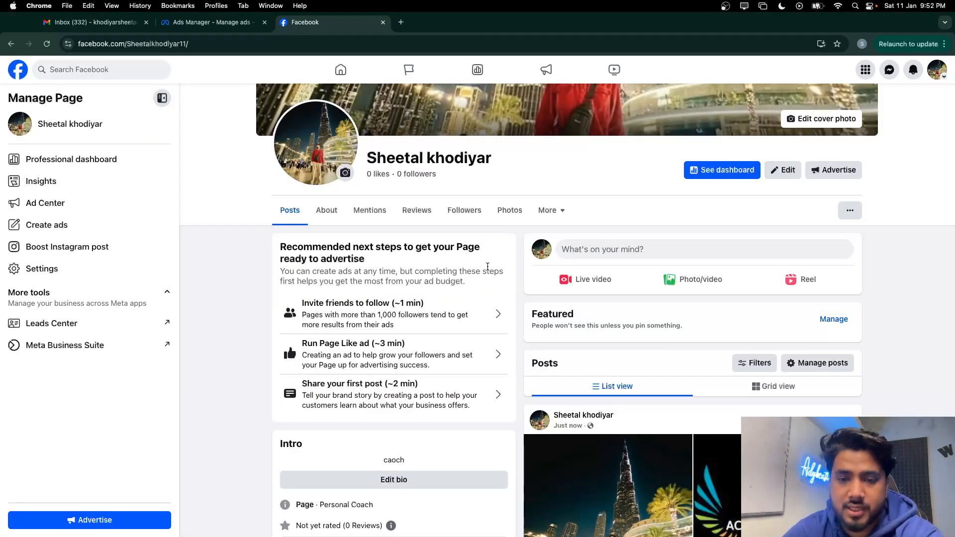
{"action": "scroll", "coordinate": [488, 266], "scroll_direction": "down", "scroll_amount": 5}
{"action": "scroll", "coordinate": [488, 268], "scroll_direction": "up", "scroll_amount": 6}
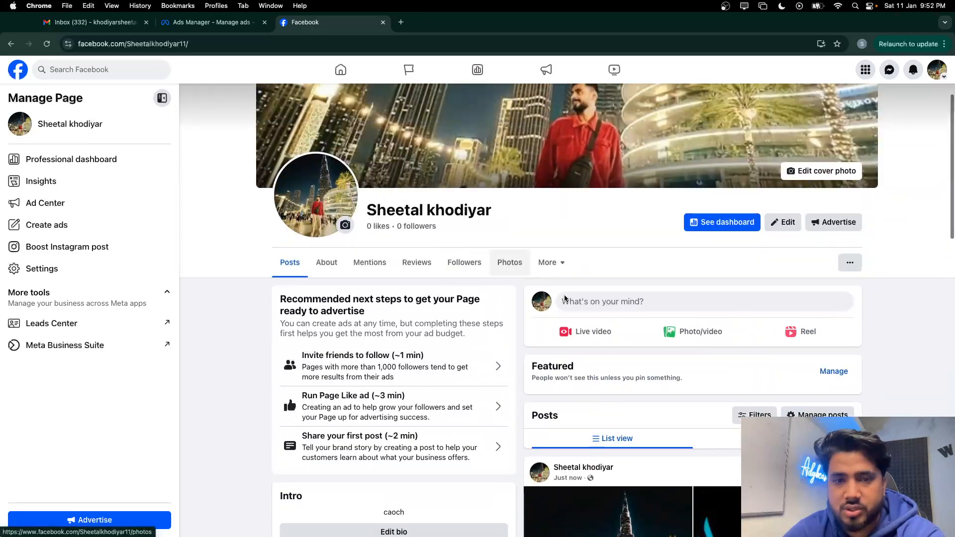
{"action": "scroll", "coordinate": [586, 382], "scroll_direction": "up", "scroll_amount": 3}
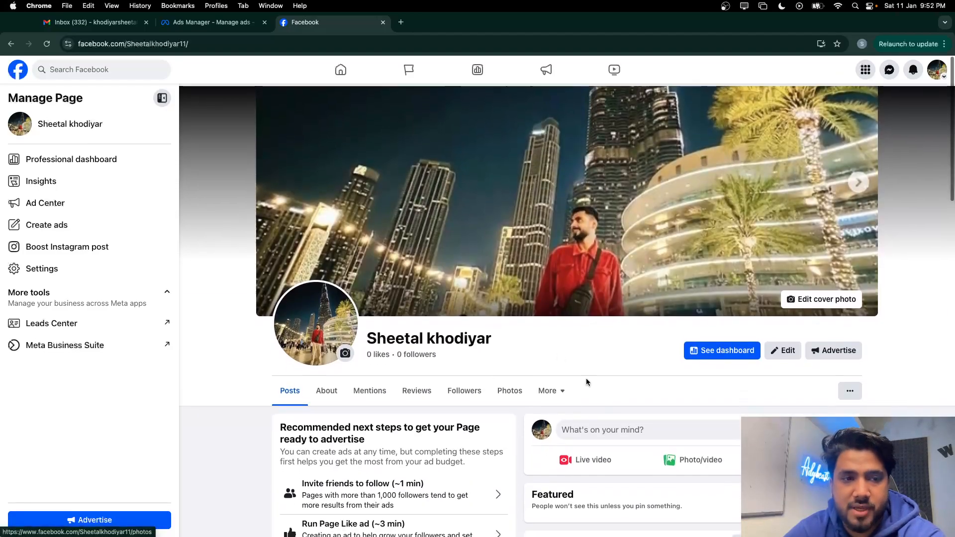
{"action": "left_click", "coordinate": [937, 69]}
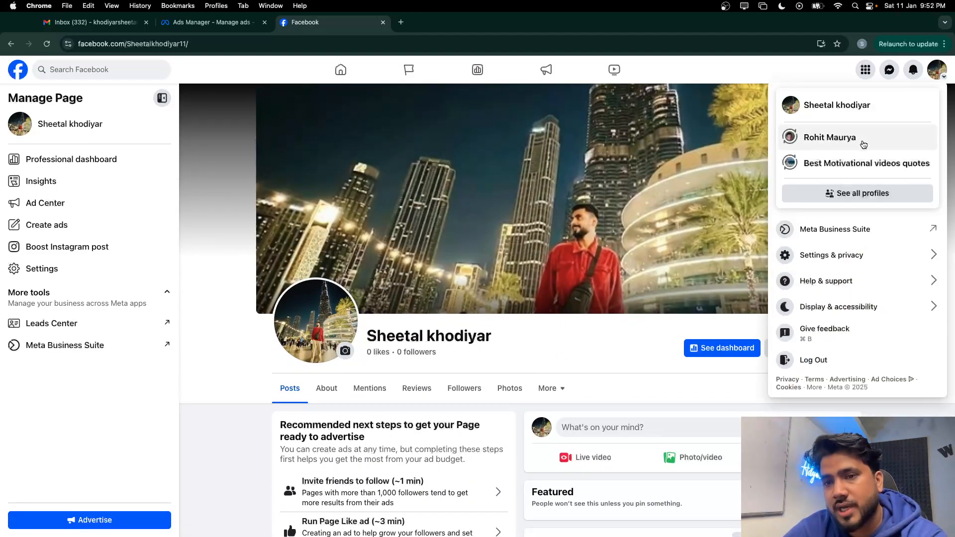
{"action": "left_click", "coordinate": [820, 254]}
{"action": "left_click", "coordinate": [817, 129]}
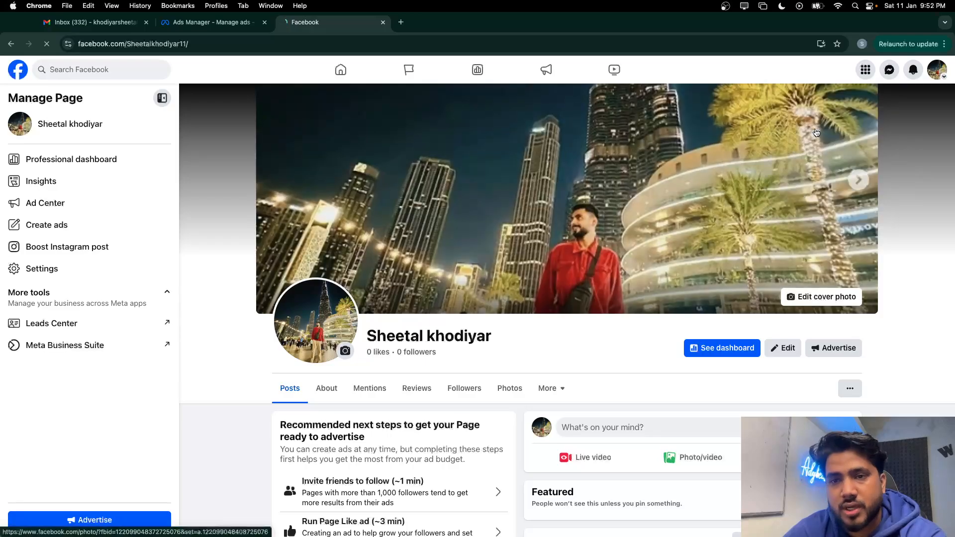
In Page setup > Page access, start adding a new person with Facebook access
{"action": "scroll", "coordinate": [132, 318], "scroll_direction": "down", "scroll_amount": 2}
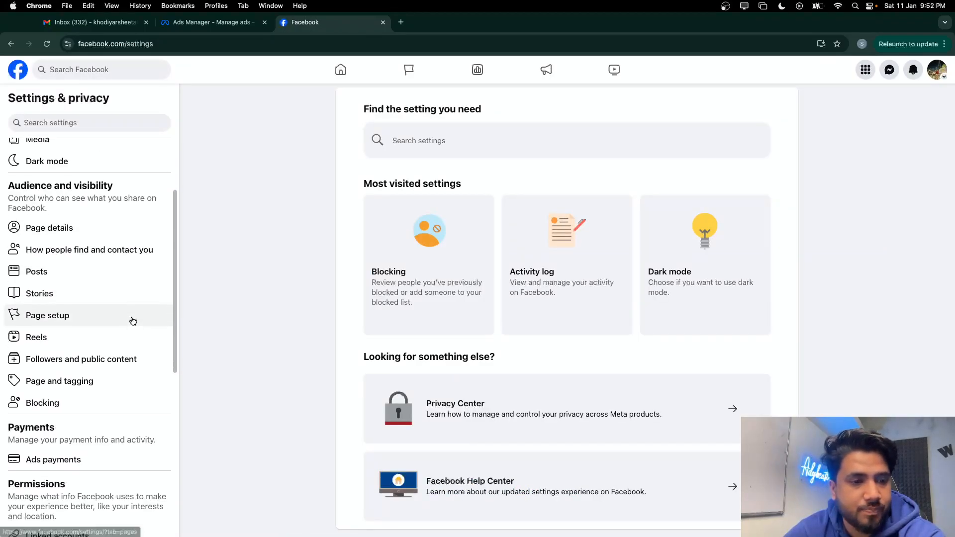
{"action": "scroll", "coordinate": [132, 318], "scroll_direction": "down", "scroll_amount": 1}
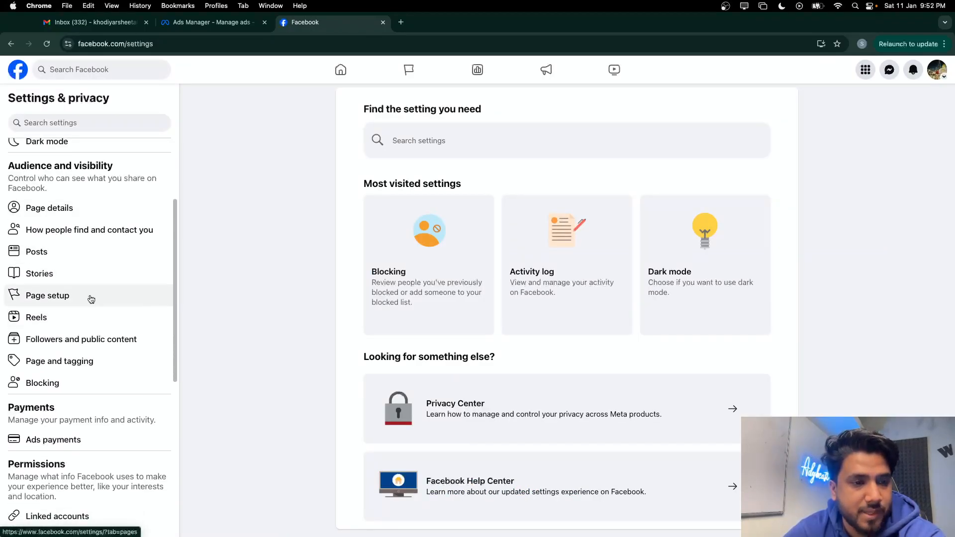
{"action": "left_click", "coordinate": [91, 299]}
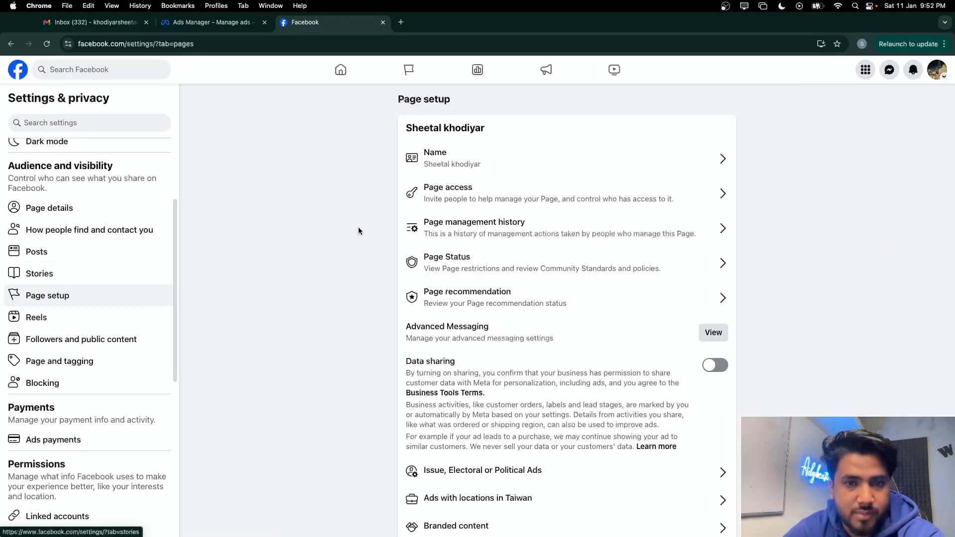
{"action": "left_click", "coordinate": [552, 210]}
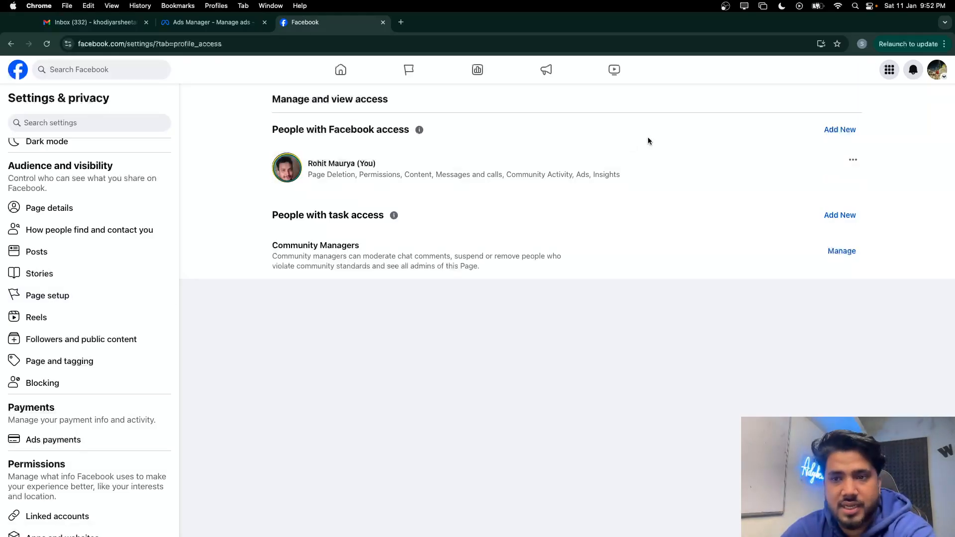
{"action": "left_click", "coordinate": [839, 130]}
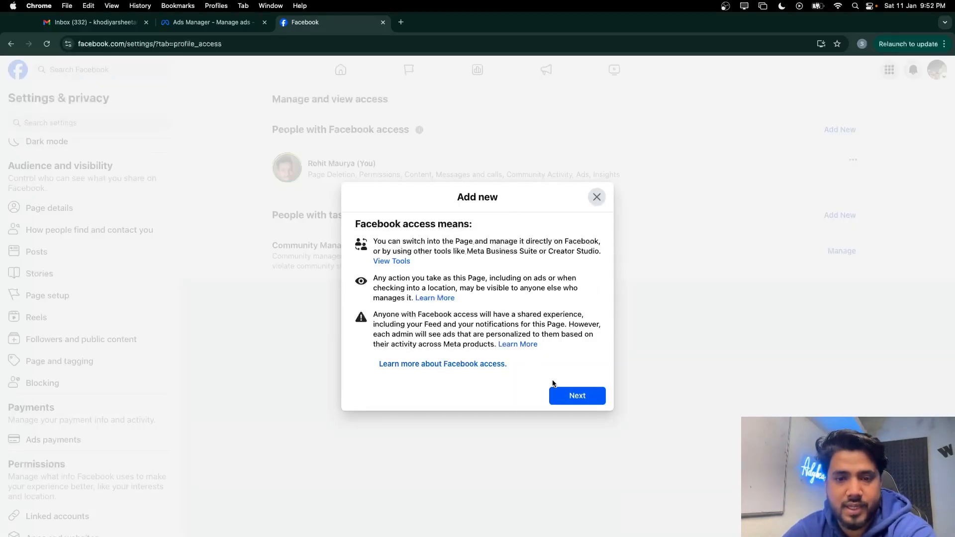
{"action": "left_click", "coordinate": [575, 398]}
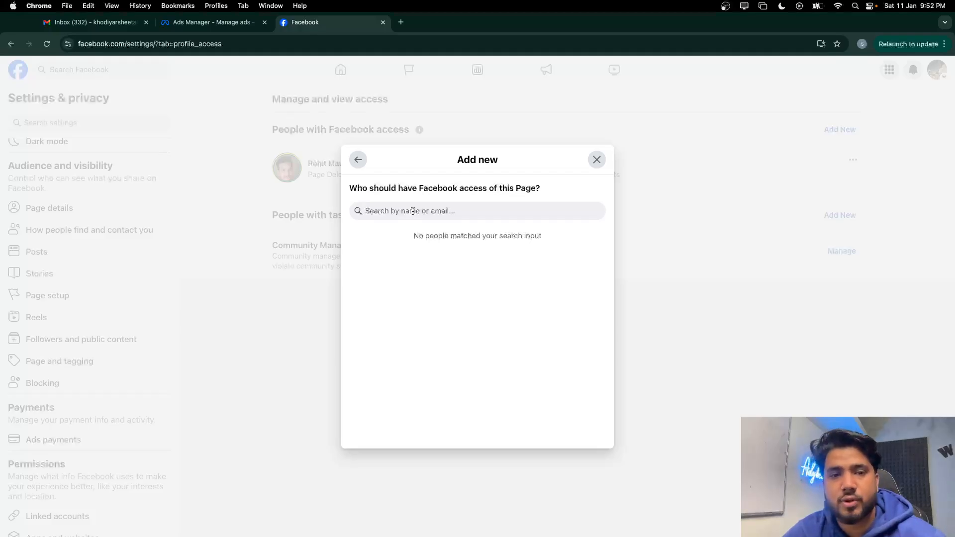
Open a new window under another Chrome browser profile
{"action": "left_click", "coordinate": [863, 45]}
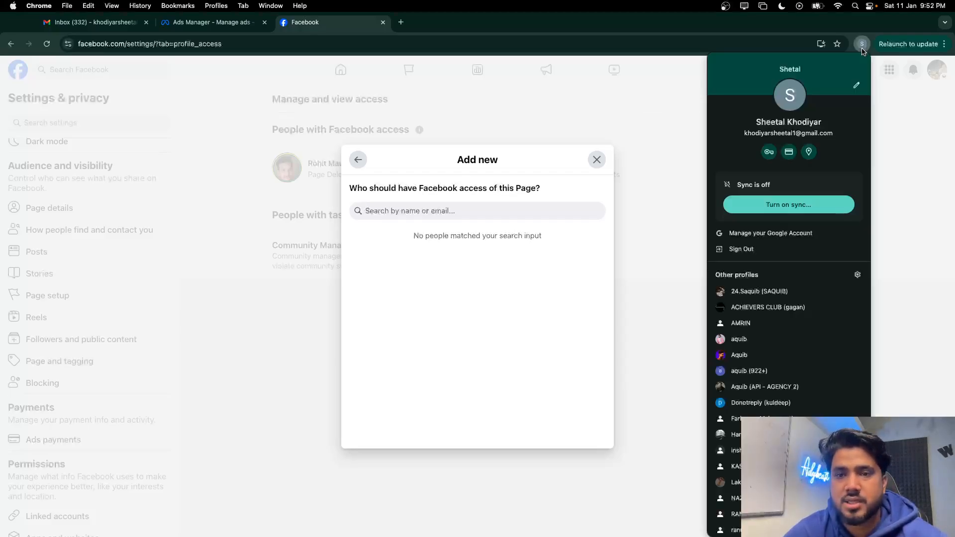
{"action": "scroll", "coordinate": [725, 378], "scroll_direction": "down", "scroll_amount": 1}
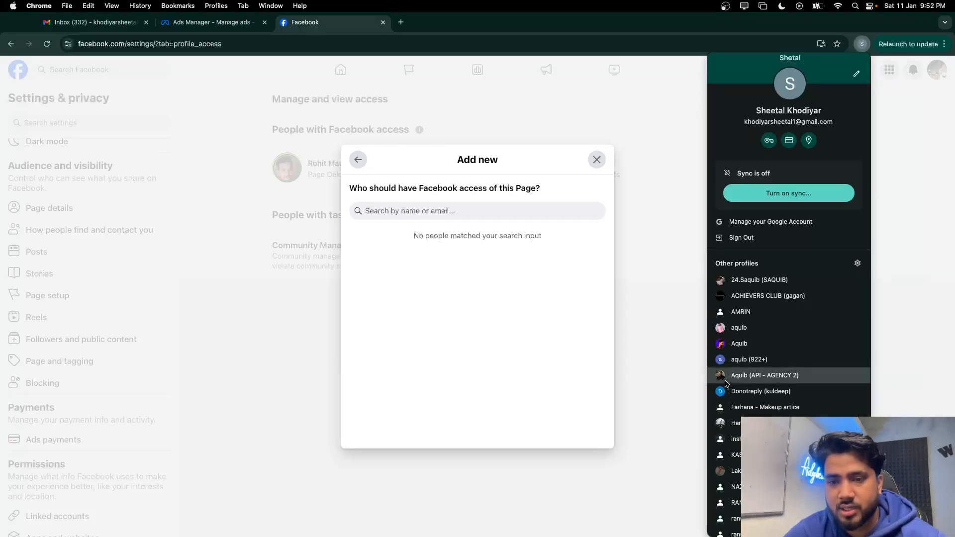
{"action": "left_click", "coordinate": [746, 377]}
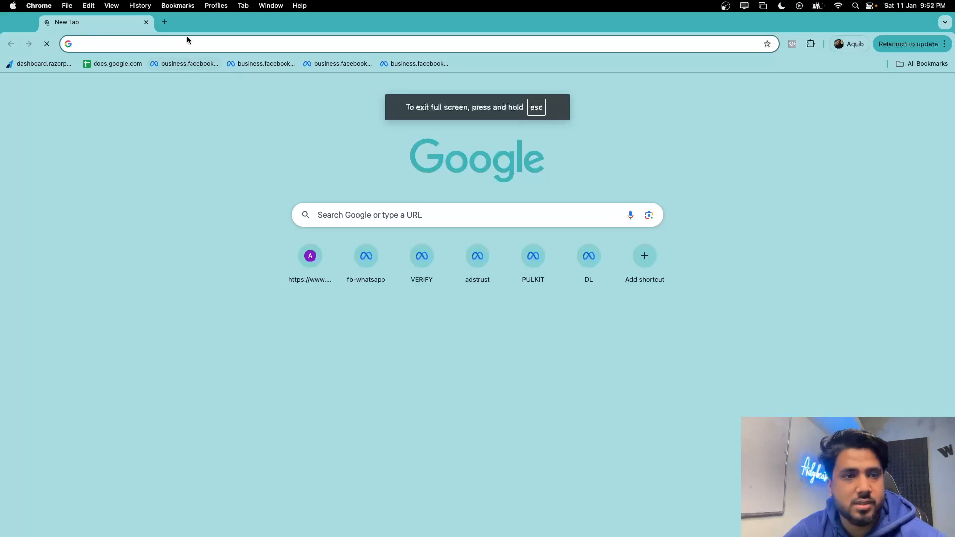
In the other profile, open Facebook, copy the signed-in profile's link, and return to the Add new dialog
{"action": "left_click", "coordinate": [187, 39]}
{"action": "left_click", "coordinate": [143, 62]}
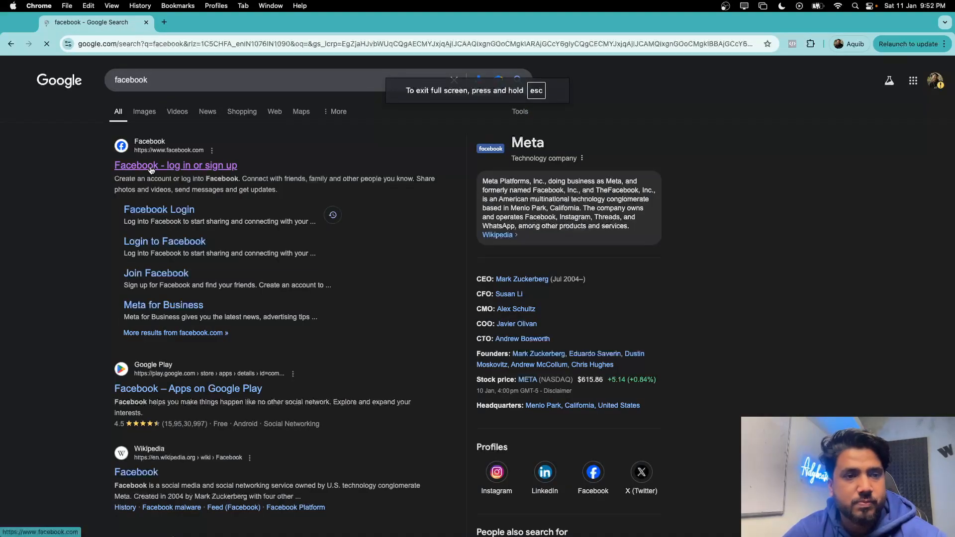
{"action": "left_click", "coordinate": [144, 166]}
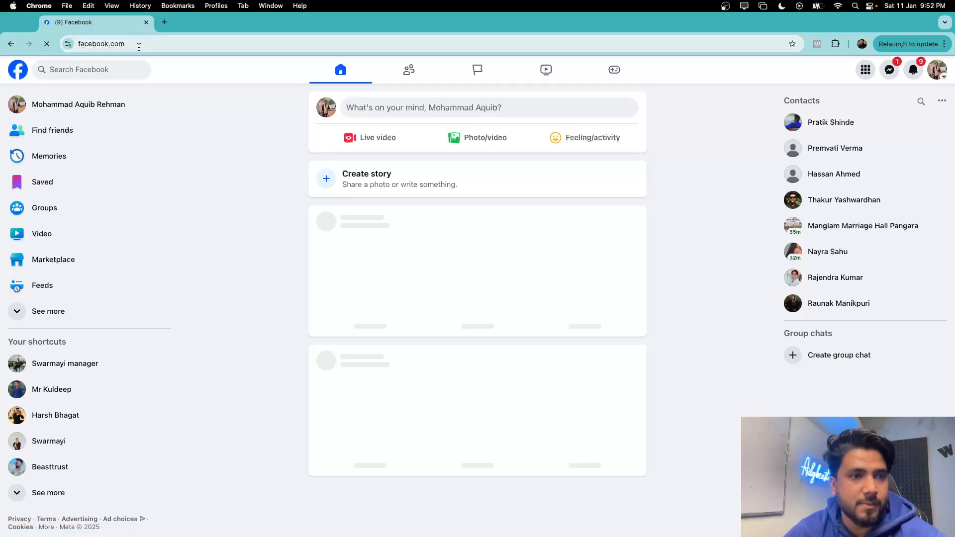
{"action": "left_click", "coordinate": [93, 104]}
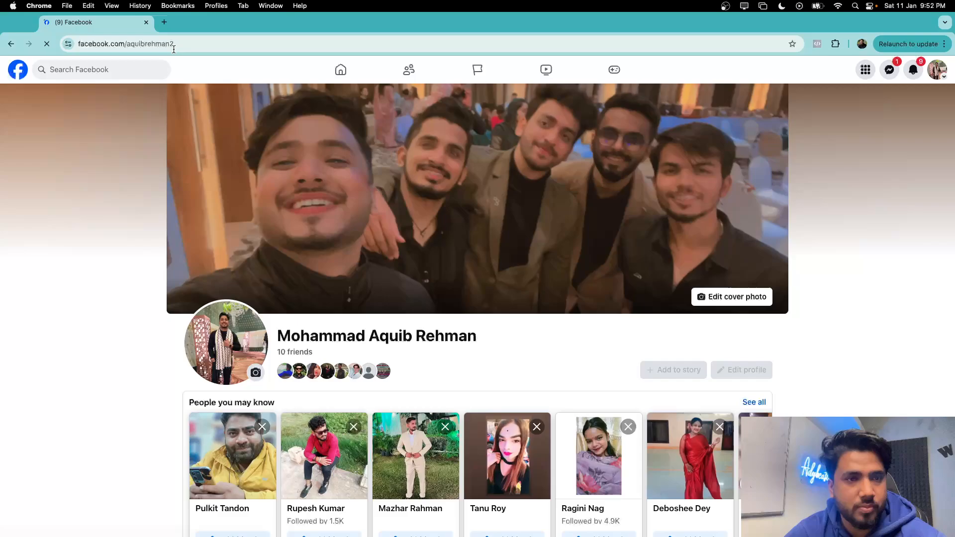
{"action": "left_click", "coordinate": [171, 44]}
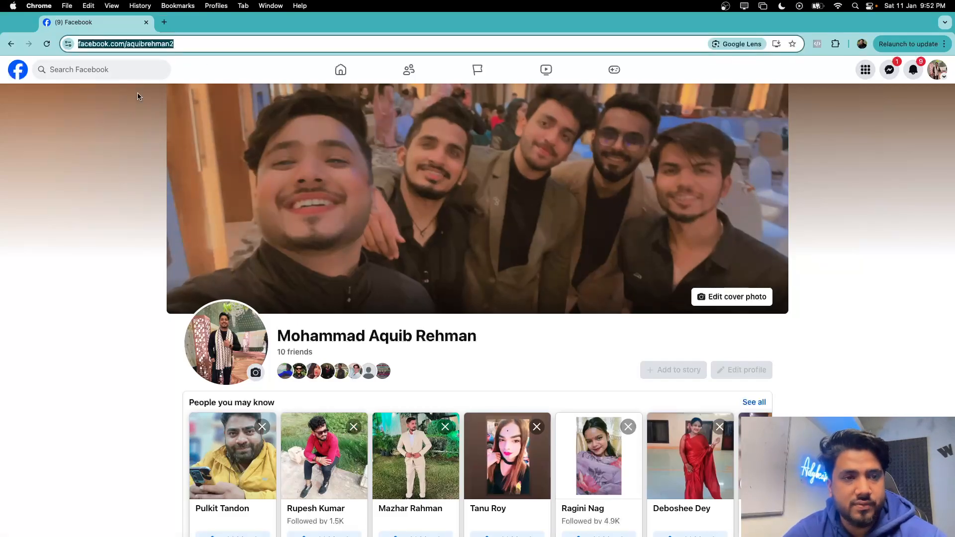
{"action": "key", "text": "ctrl+Up"}
Find the colleague by pasted profile link and grant them full control of the Page
{"action": "left_click", "coordinate": [150, 40]}
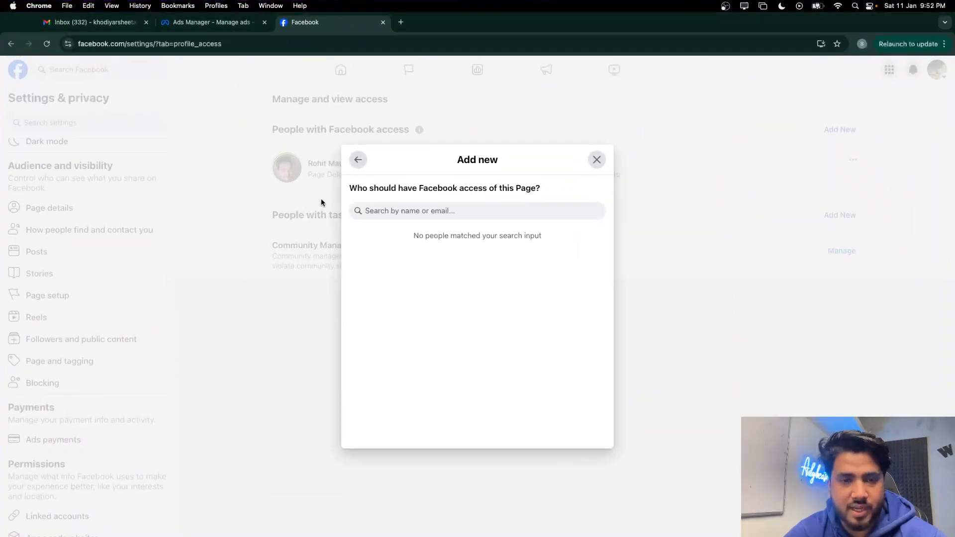
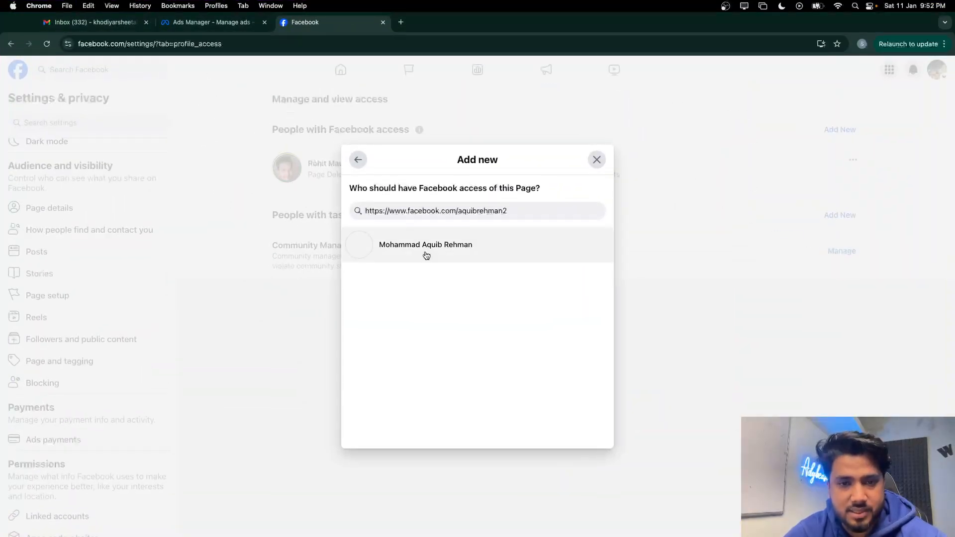
{"action": "left_click", "coordinate": [424, 249]}
{"action": "left_click", "coordinate": [592, 400]}
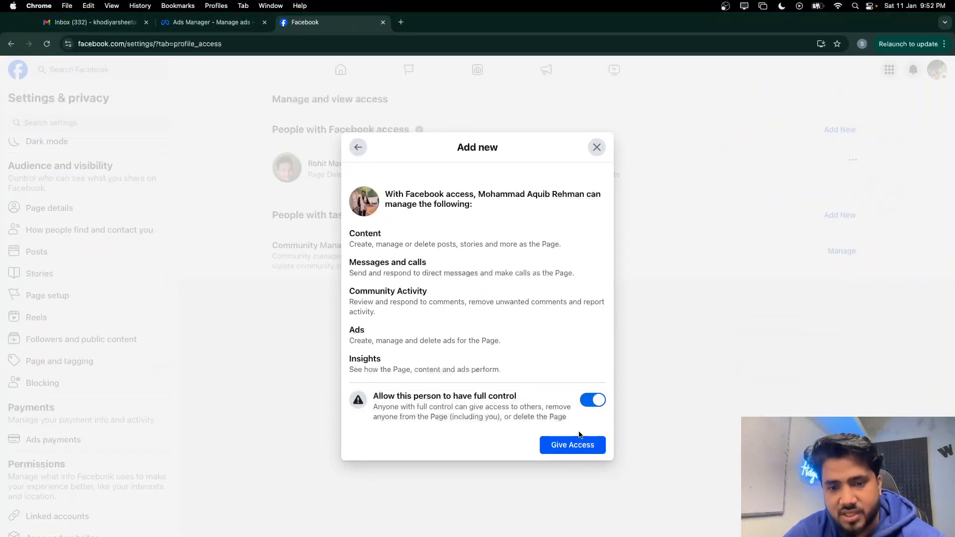
{"action": "left_click", "coordinate": [575, 443]}
Confirm the access grant with the saved account password and dismiss Chrome's screen-lock notice
{"action": "left_click", "coordinate": [476, 322]}
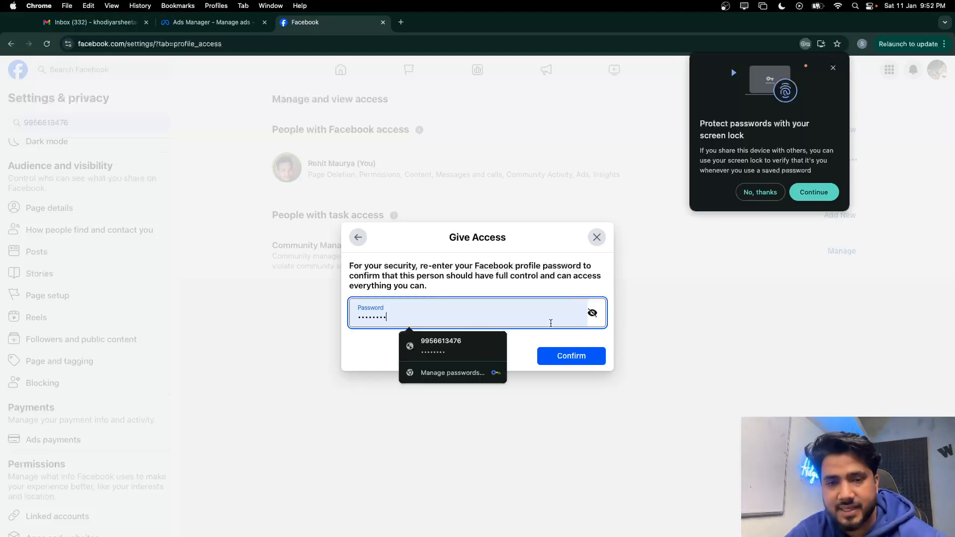
{"action": "left_click", "coordinate": [457, 354]}
{"action": "left_click", "coordinate": [587, 356]}
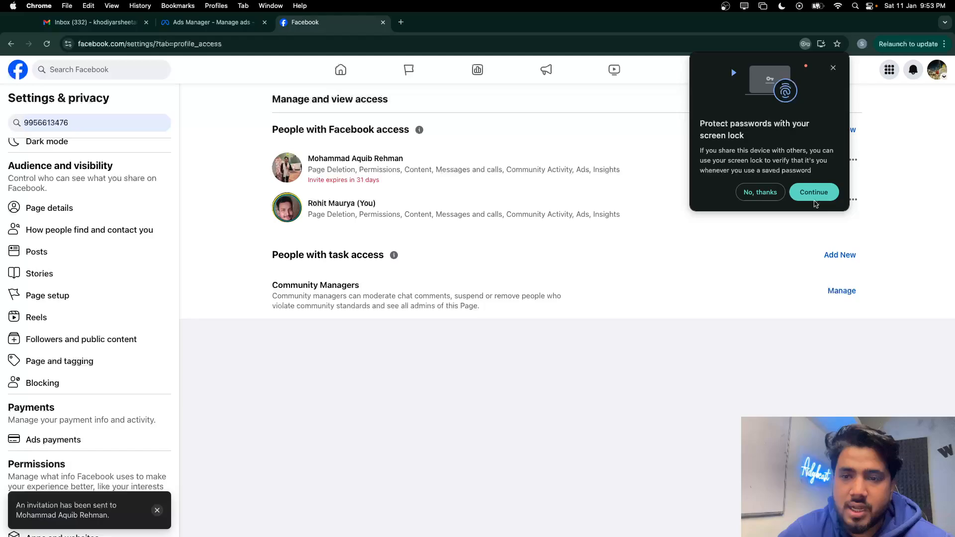
{"action": "left_click", "coordinate": [816, 195]}
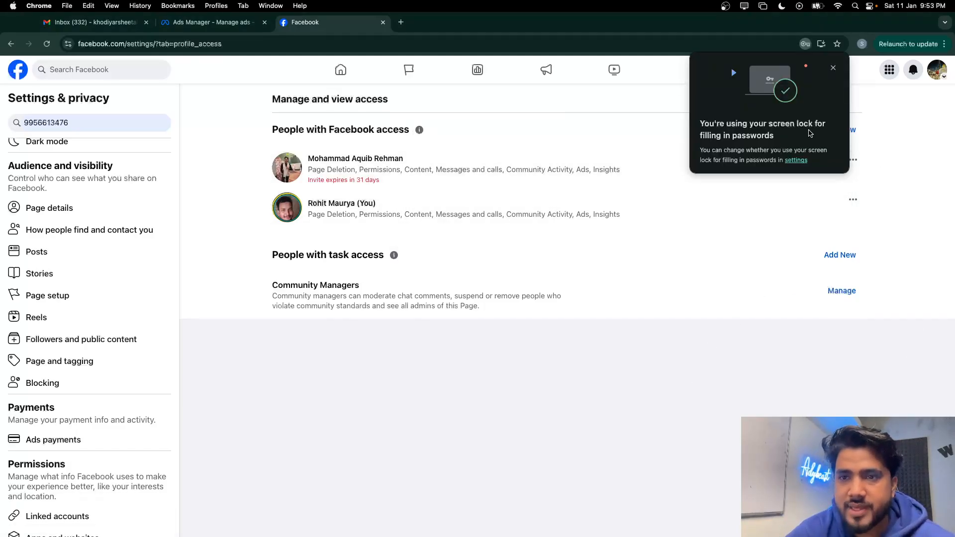
{"action": "left_click", "coordinate": [833, 68]}
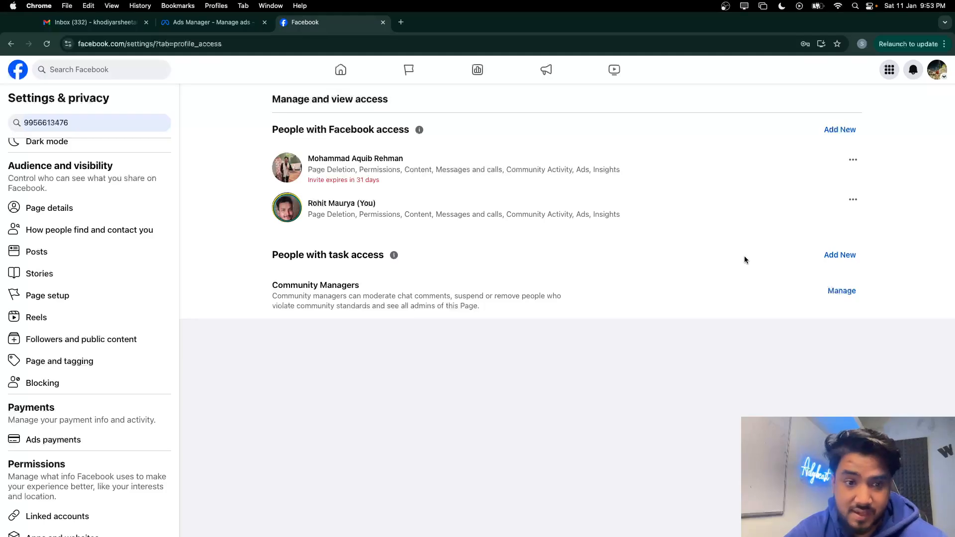
{"action": "left_click", "coordinate": [935, 78]}
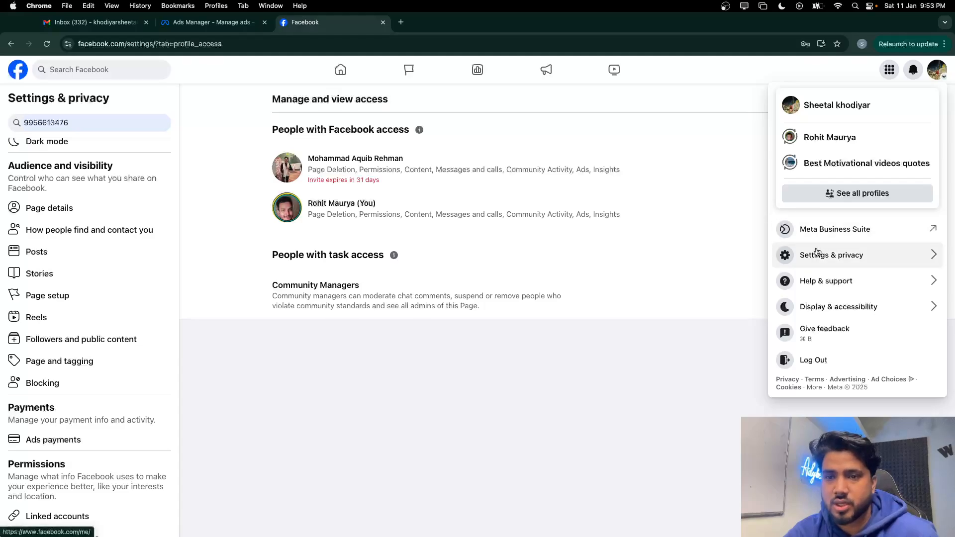
Go through Settings & privacy to the Instagram page under Linked accounts
{"action": "left_click", "coordinate": [816, 254]}
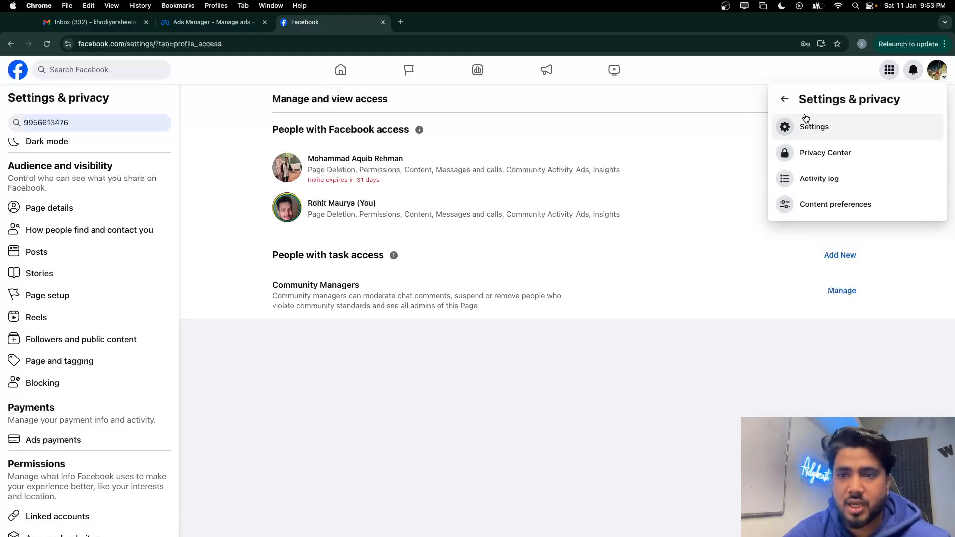
{"action": "scroll", "coordinate": [29, 387], "scroll_direction": "down", "scroll_amount": 5}
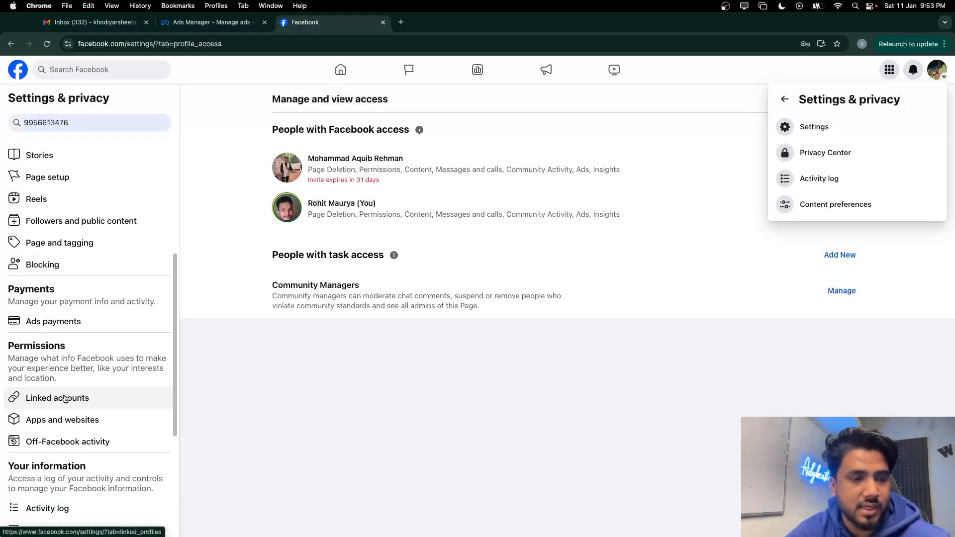
{"action": "left_click", "coordinate": [64, 398]}
{"action": "left_click", "coordinate": [582, 159]}
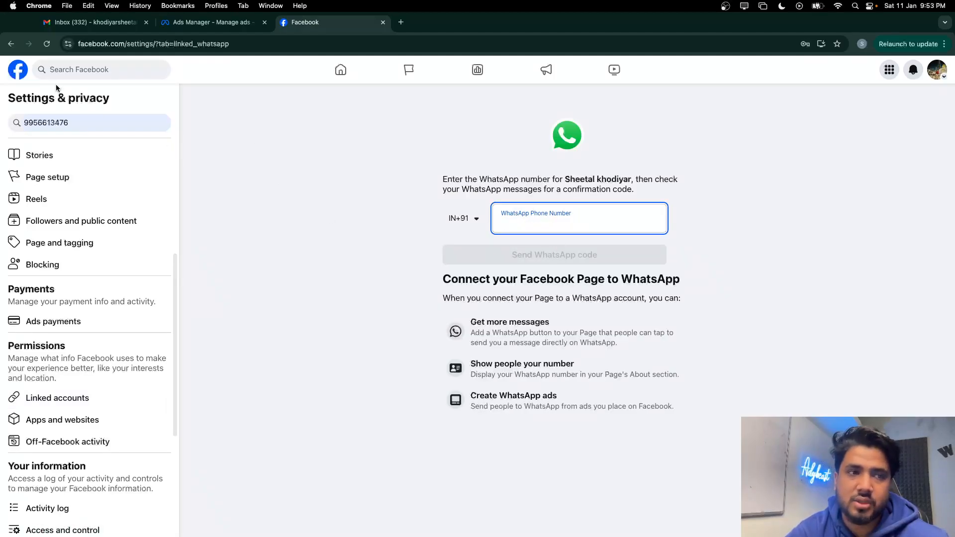
{"action": "left_click", "coordinate": [11, 44]}
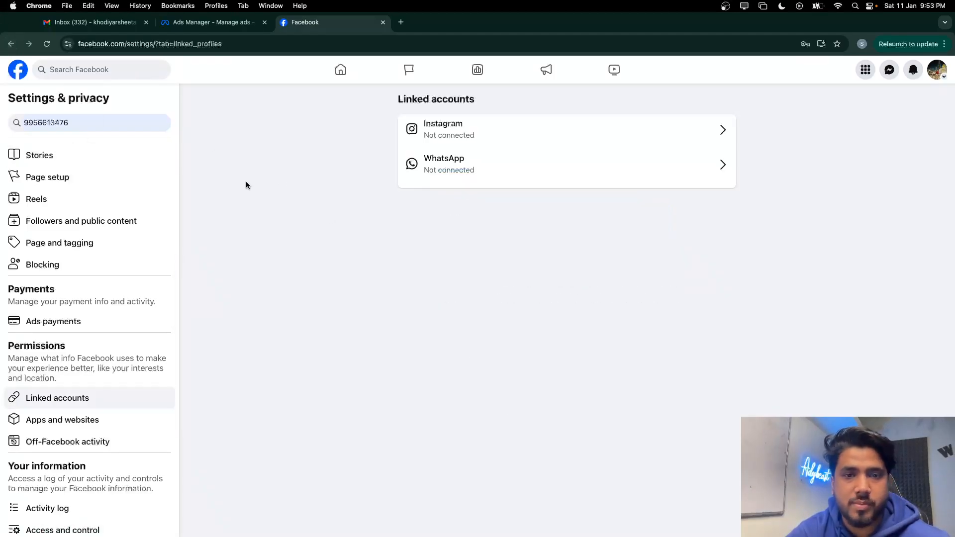
{"action": "left_click", "coordinate": [468, 130]}
Connect the Instagram account with inbox messages allowed, switching it over from the other Page
{"action": "left_click", "coordinate": [563, 295]}
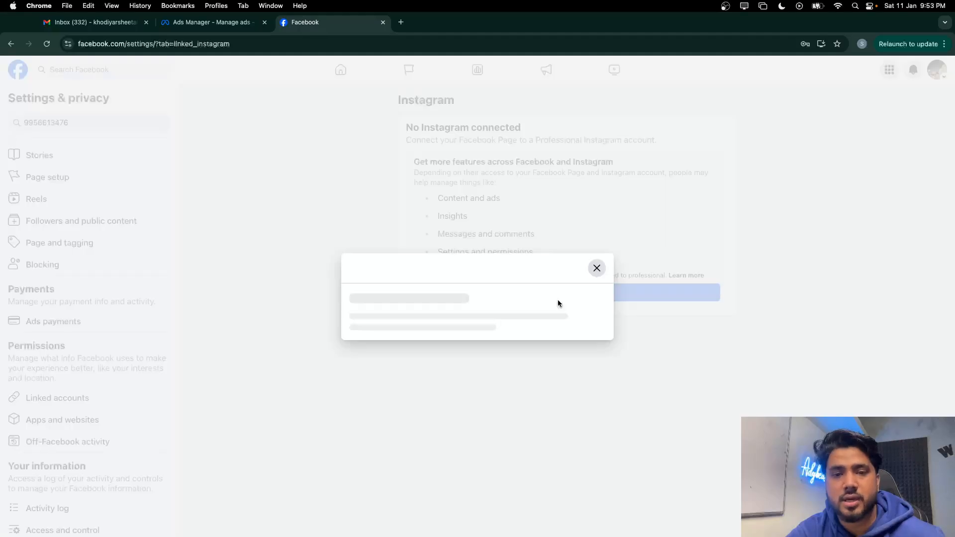
{"action": "left_click", "coordinate": [578, 419]}
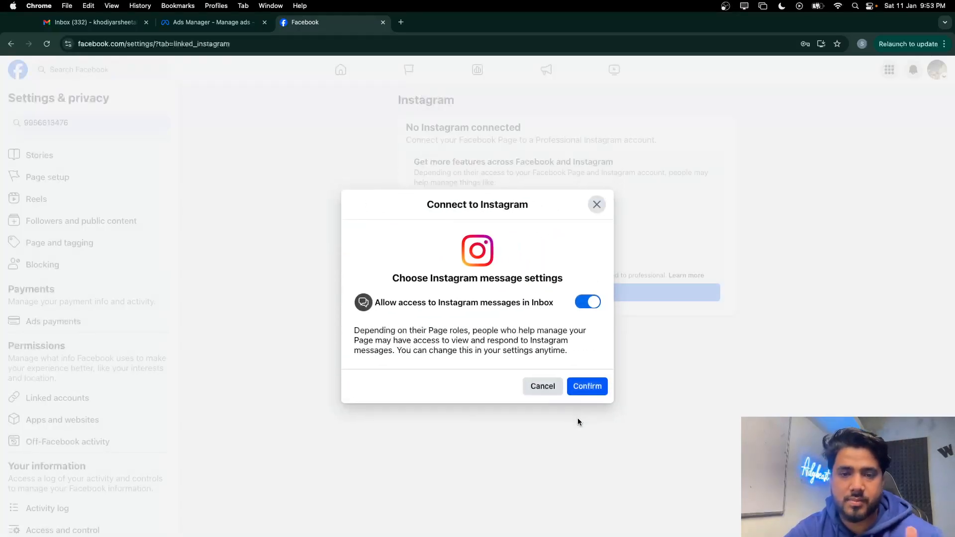
{"action": "left_click", "coordinate": [600, 386]}
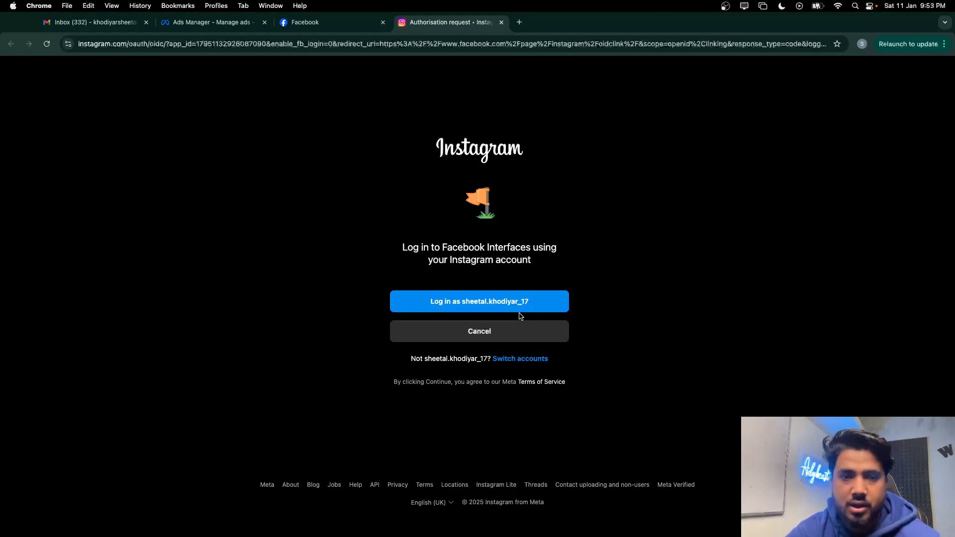
{"action": "left_click", "coordinate": [512, 304]}
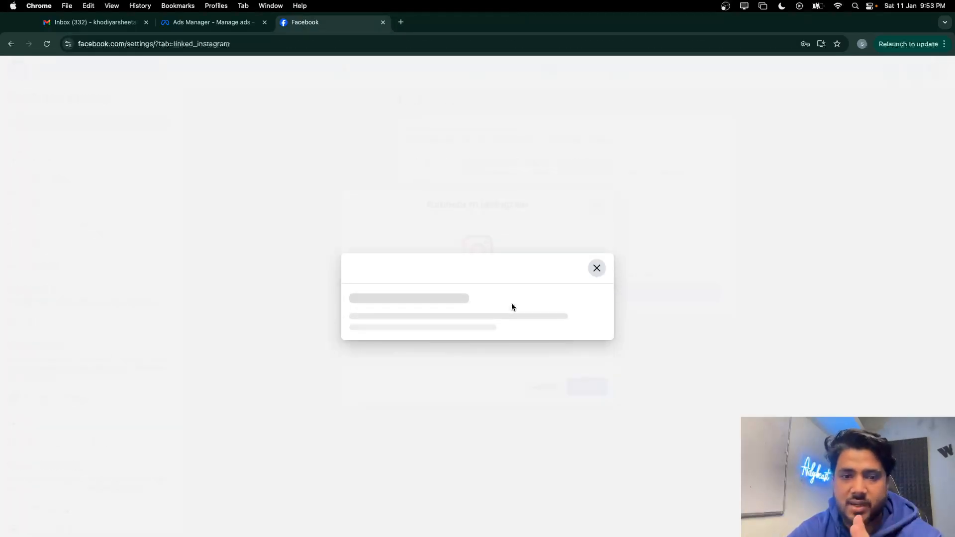
{"action": "left_click", "coordinate": [524, 393]}
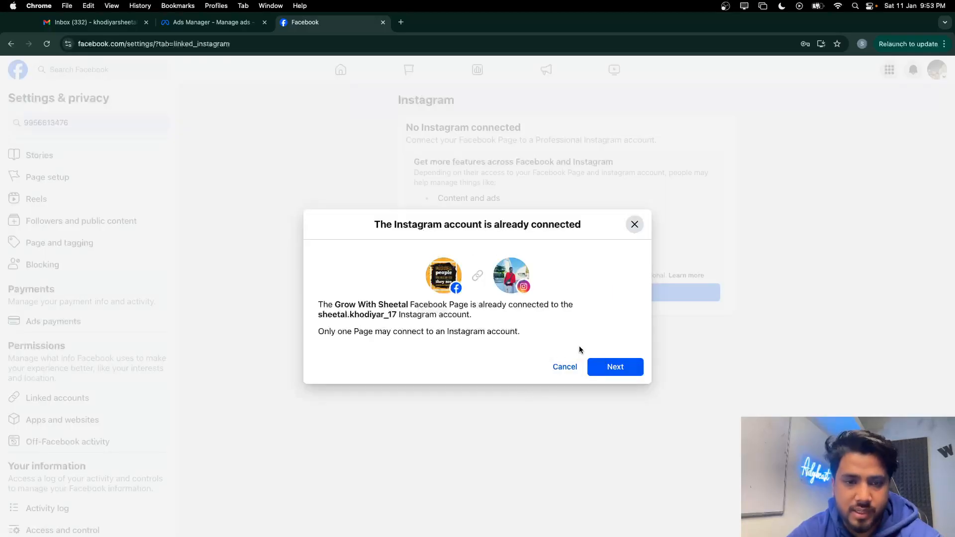
{"action": "left_click", "coordinate": [610, 368]}
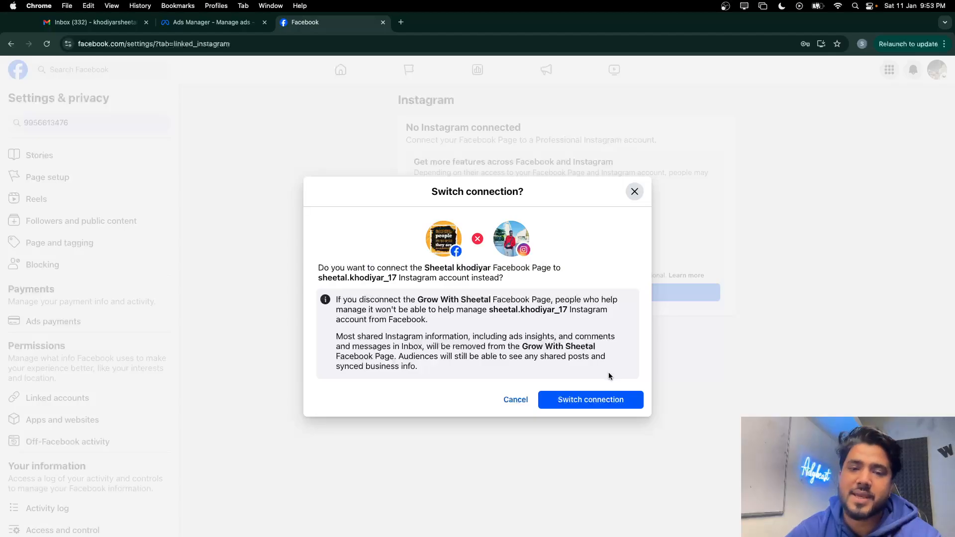
{"action": "left_click", "coordinate": [598, 401]}
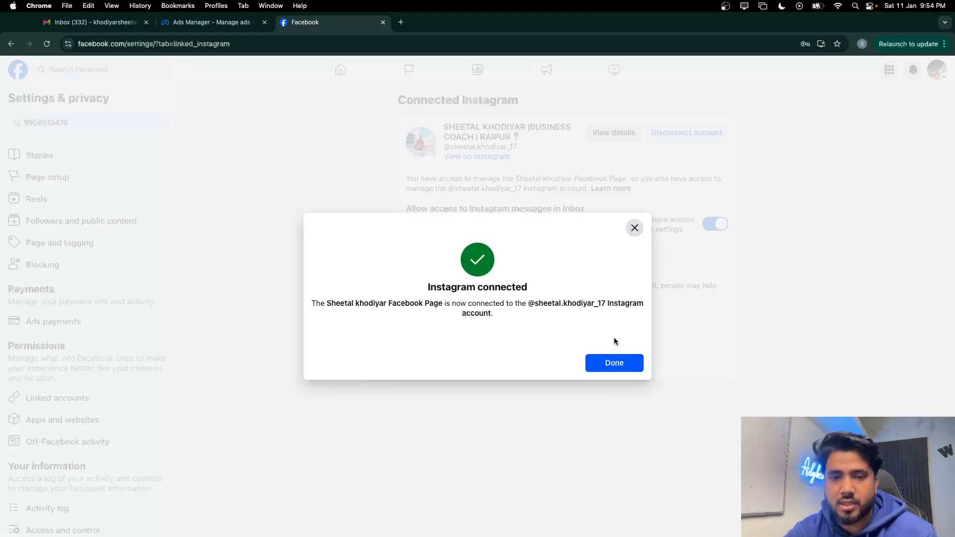
{"action": "left_click", "coordinate": [620, 362]}
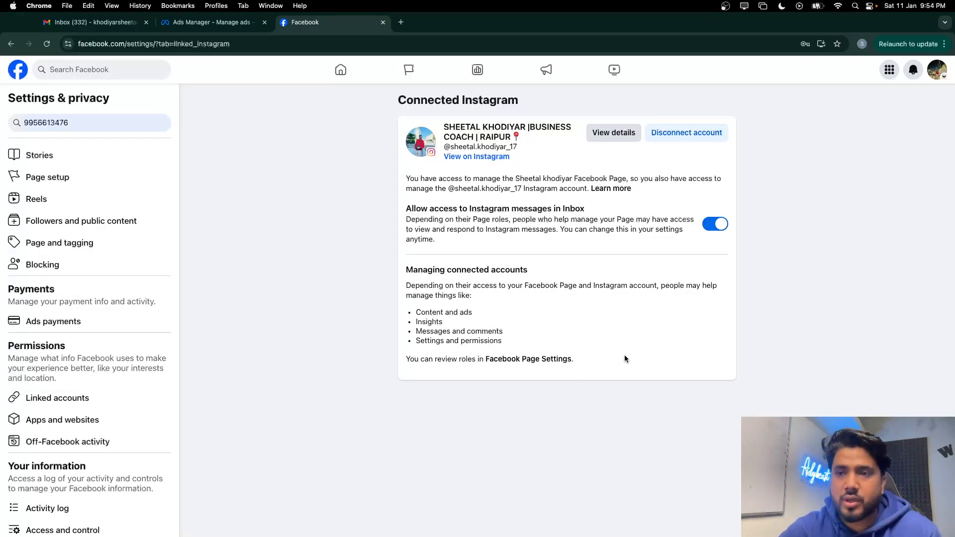
{"action": "left_click", "coordinate": [938, 76]}
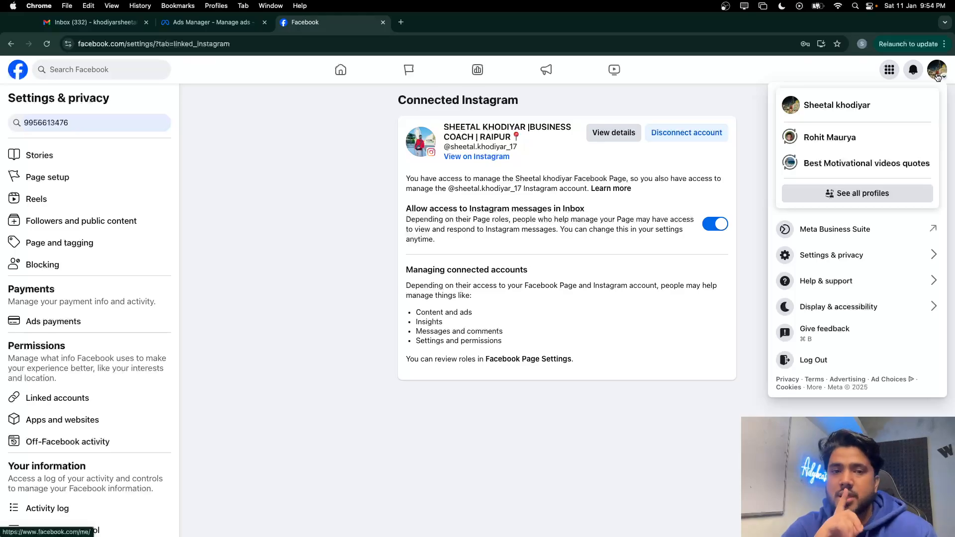
Return to the Facebook home feed and launch Ads Manager from the left sidebar
{"action": "left_click", "coordinate": [846, 255]}
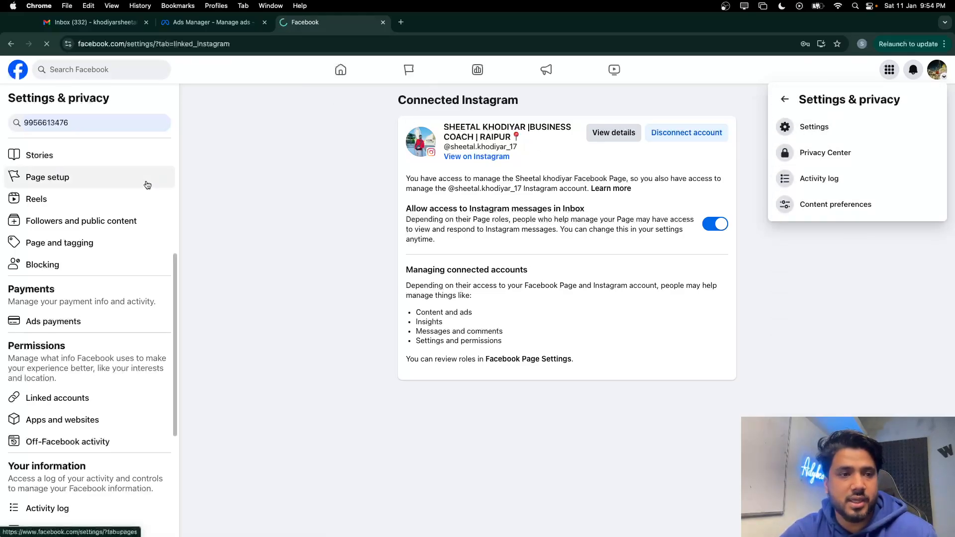
{"action": "left_click", "coordinate": [148, 219]}
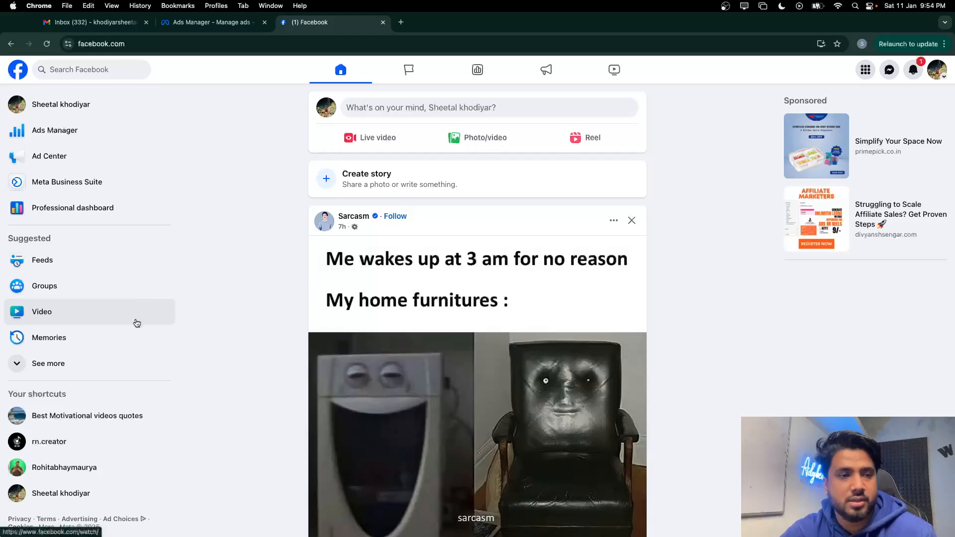
{"action": "left_click", "coordinate": [100, 136]}
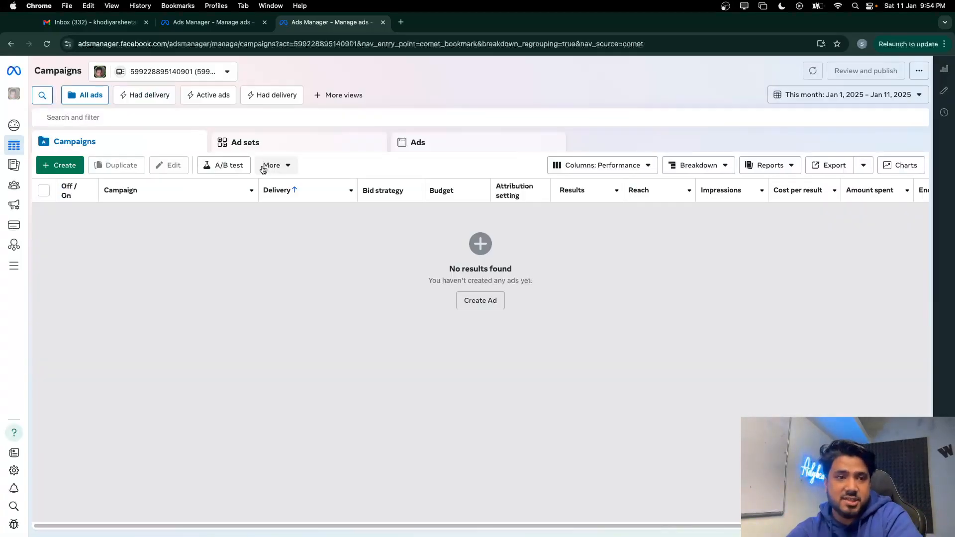
Step through the Ads Manager portfolio tip and try the new account picker
{"action": "mouse_move", "coordinate": [20, 224]}
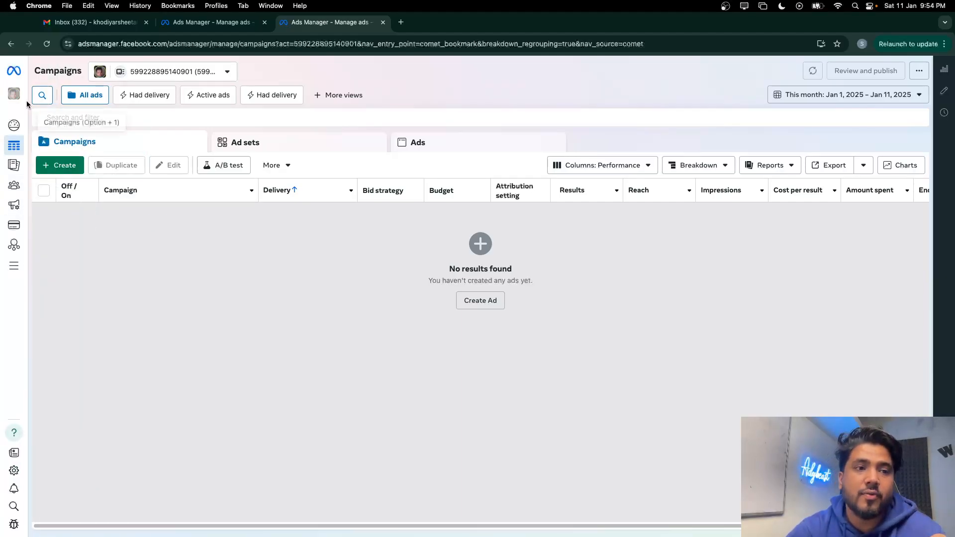
{"action": "mouse_move", "coordinate": [18, 97]}
{"action": "left_click", "coordinate": [125, 156]}
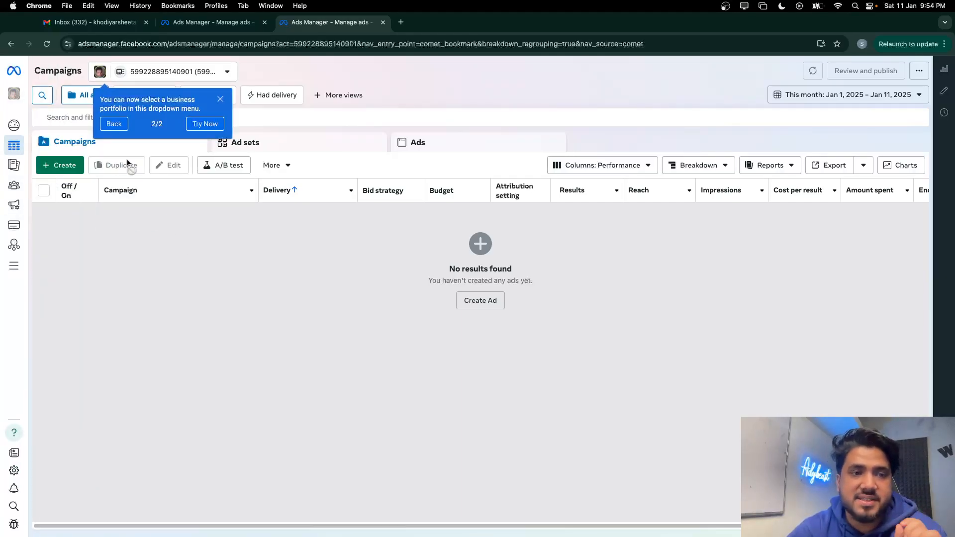
{"action": "left_click", "coordinate": [202, 126]}
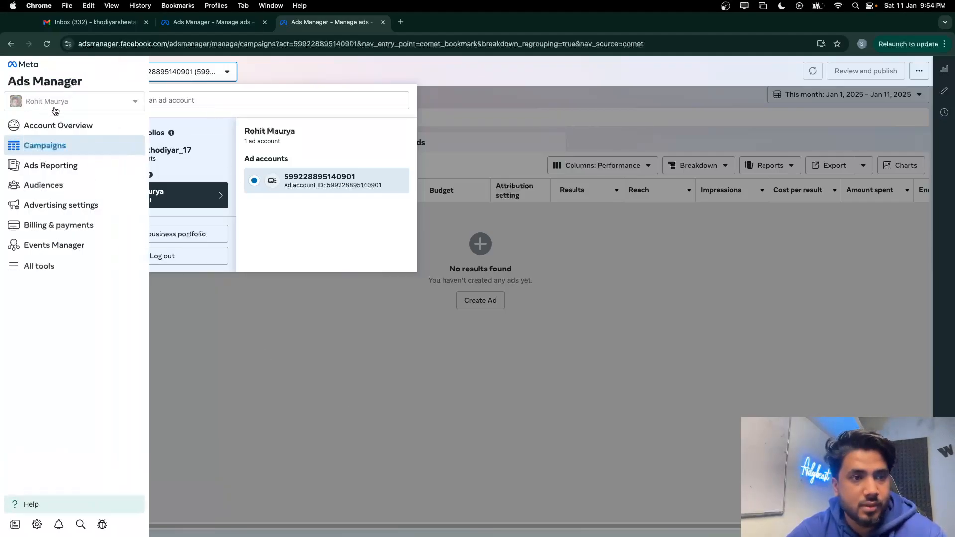
{"action": "left_click", "coordinate": [55, 112]}
{"action": "left_click", "coordinate": [111, 158]}
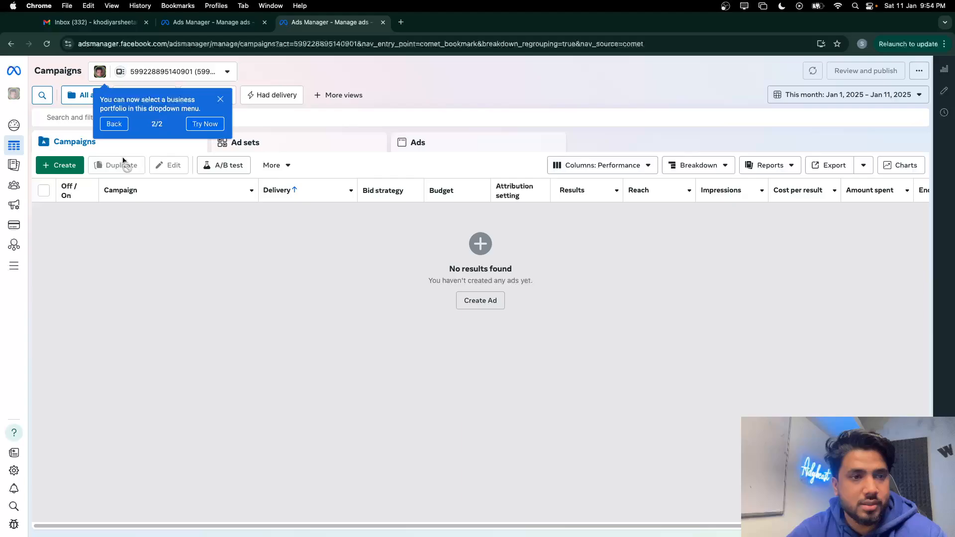
{"action": "left_click", "coordinate": [201, 128]}
{"action": "left_click", "coordinate": [115, 25]}
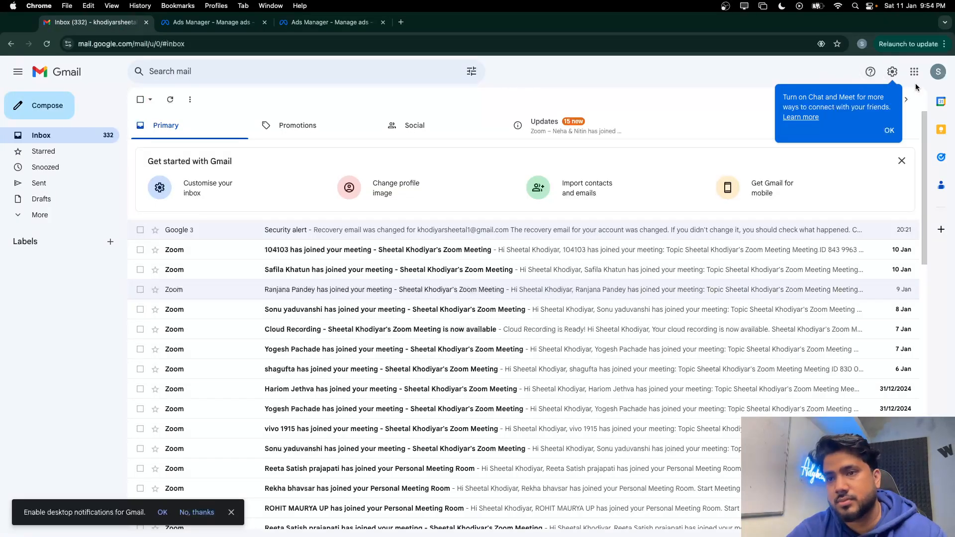
{"action": "left_click", "coordinate": [938, 72]}
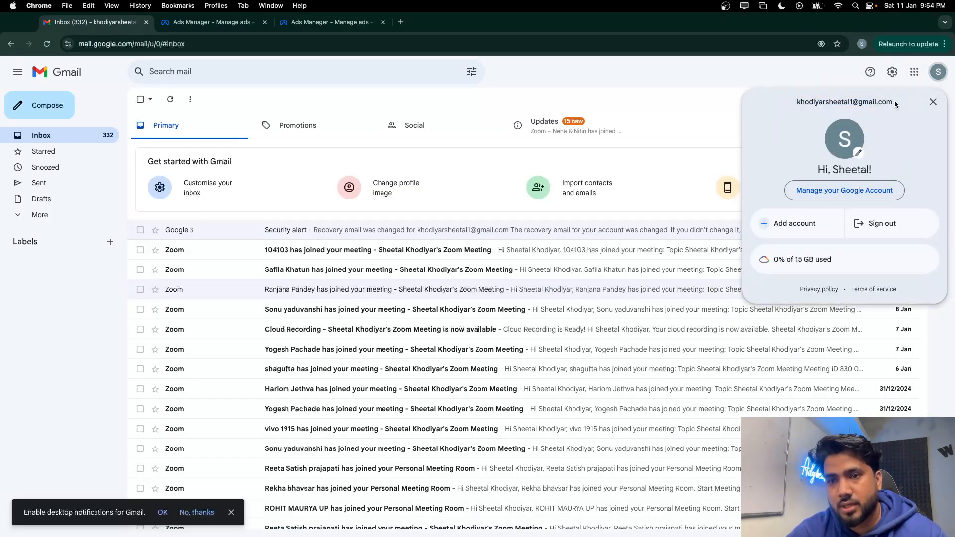
{"action": "left_click_drag", "start_coordinate": [895, 104], "coordinate": [806, 101]}
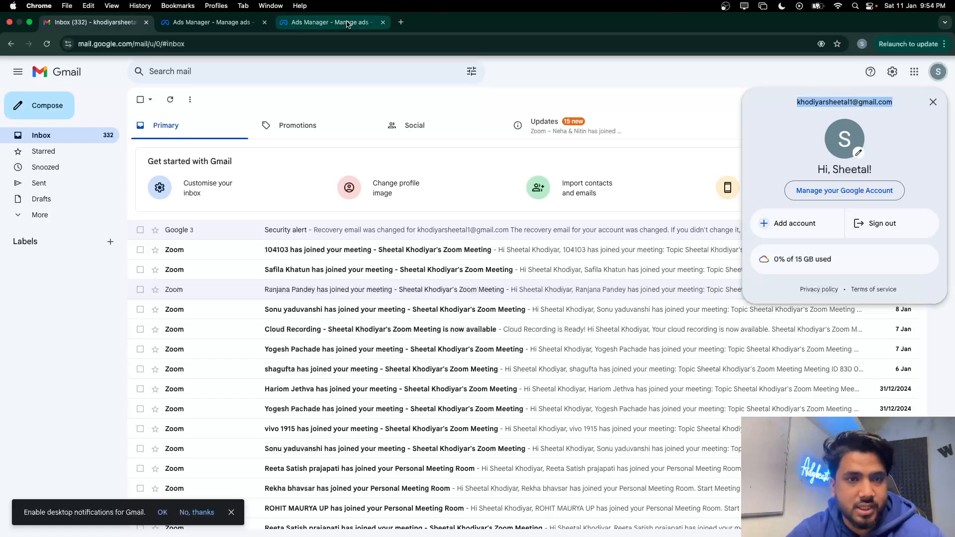
{"action": "left_click", "coordinate": [329, 22]}
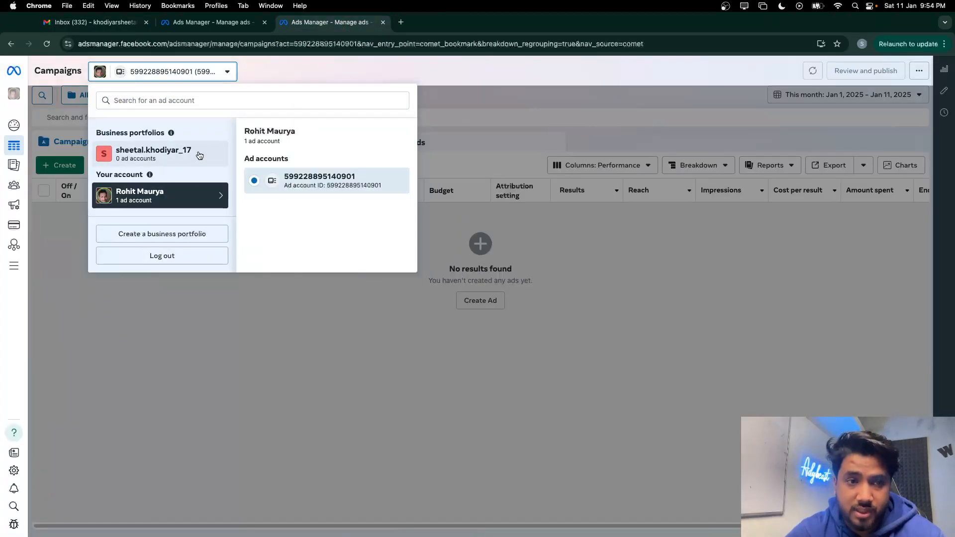
Start a new business portfolio and enter the owner's business e-mail, first and last name
{"action": "left_click", "coordinate": [175, 155]}
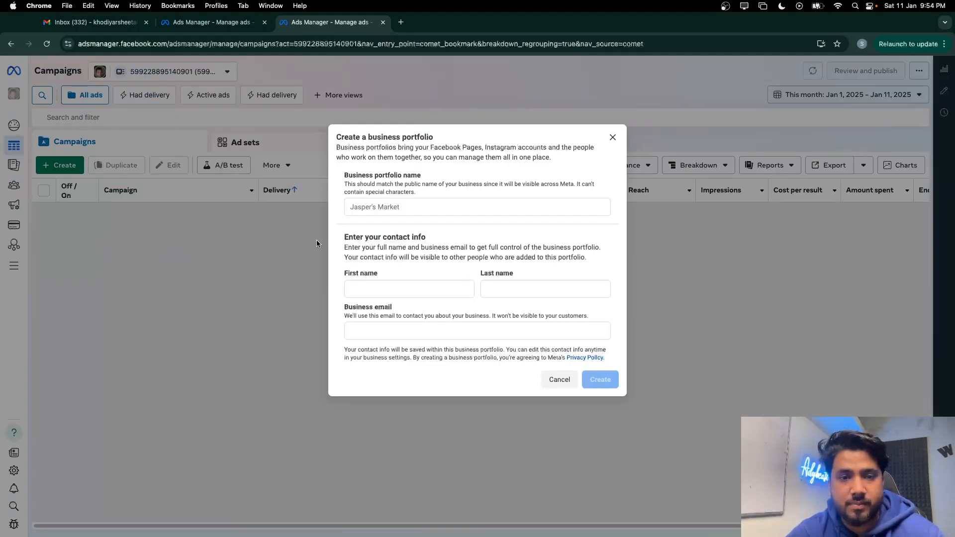
{"action": "left_click", "coordinate": [360, 328]}
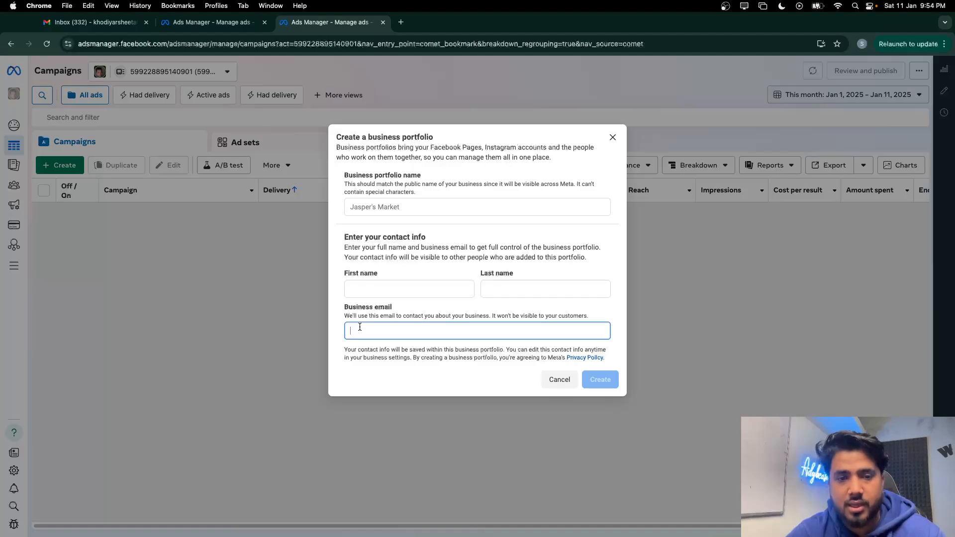
{"action": "key", "text": "super+v"}
{"action": "left_click", "coordinate": [366, 291]}
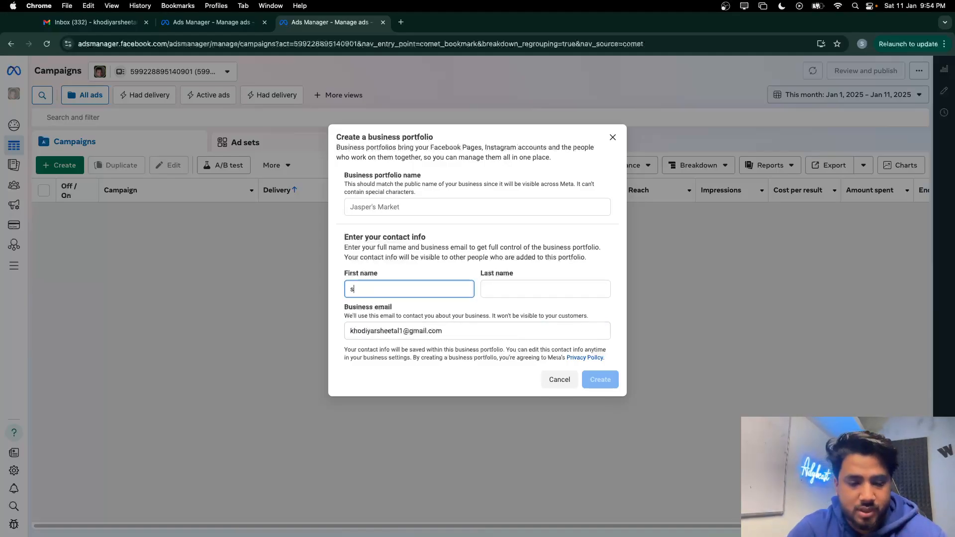
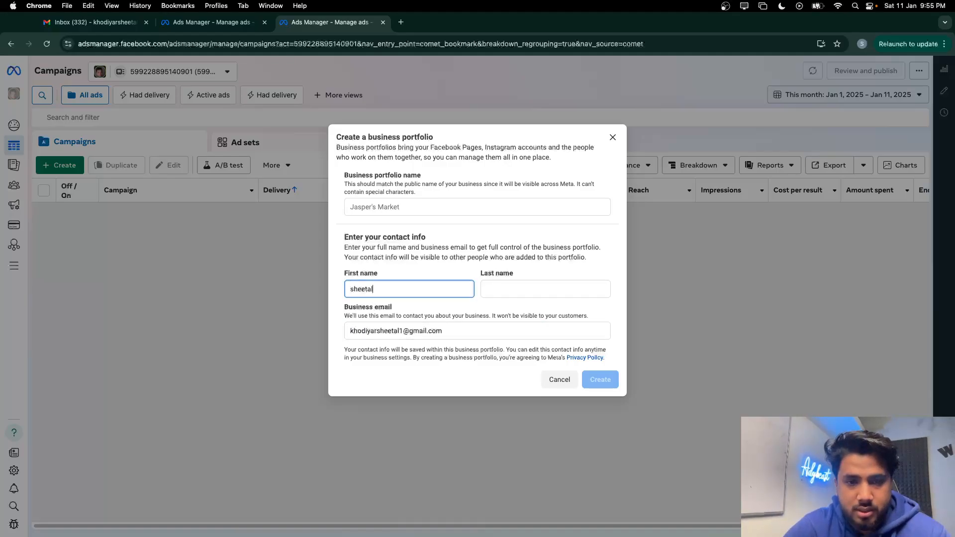
{"action": "left_click", "coordinate": [492, 287]}
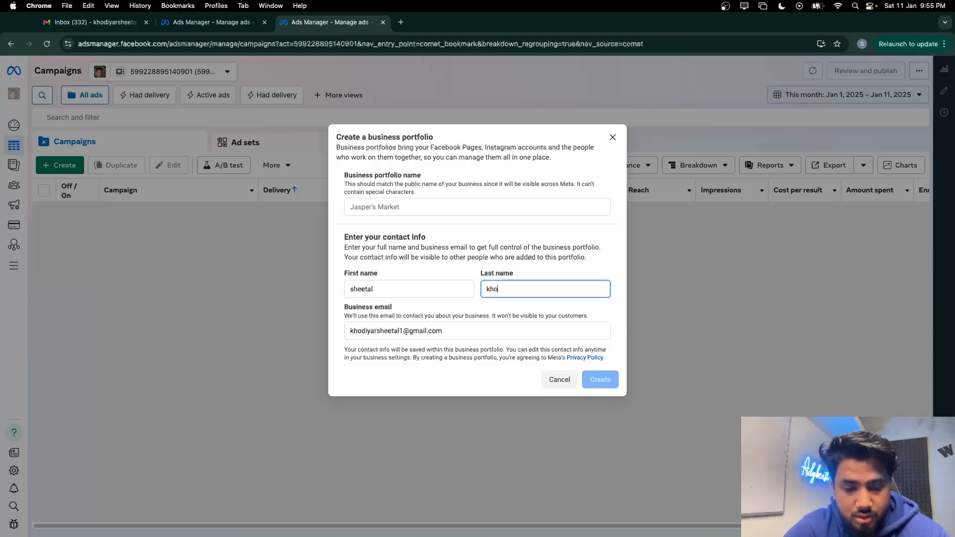
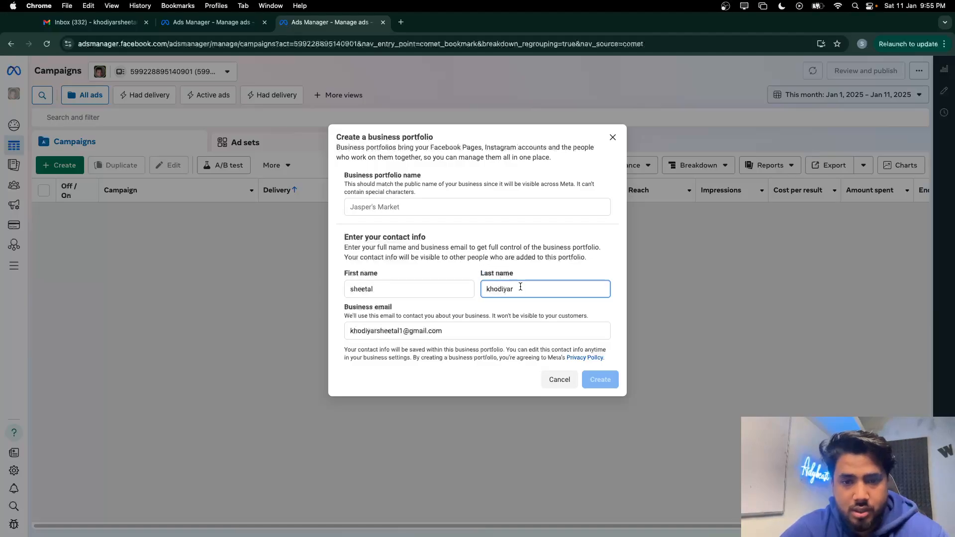
Name the business portfolio 'Adstrust' and create it
{"action": "left_click", "coordinate": [409, 209]}
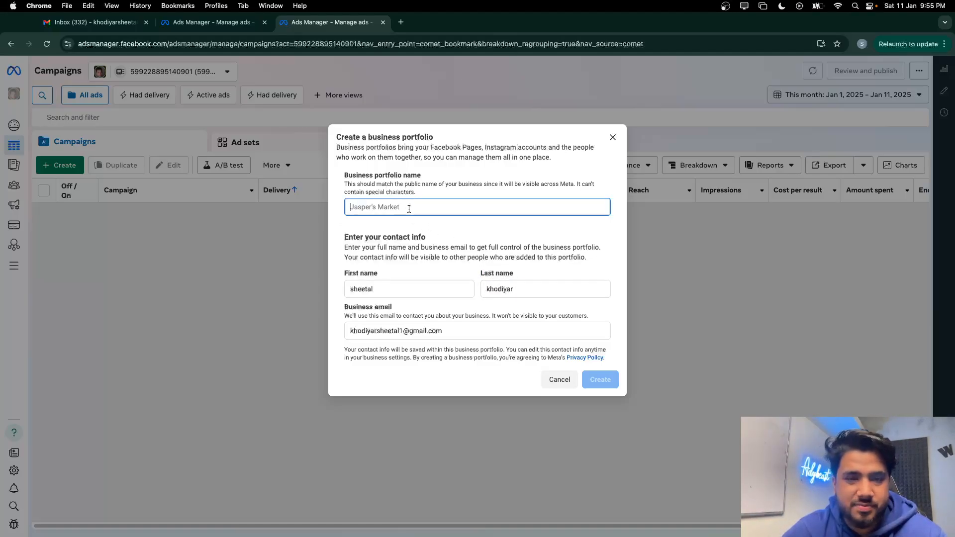
{"action": "type", "text": "Adst"}
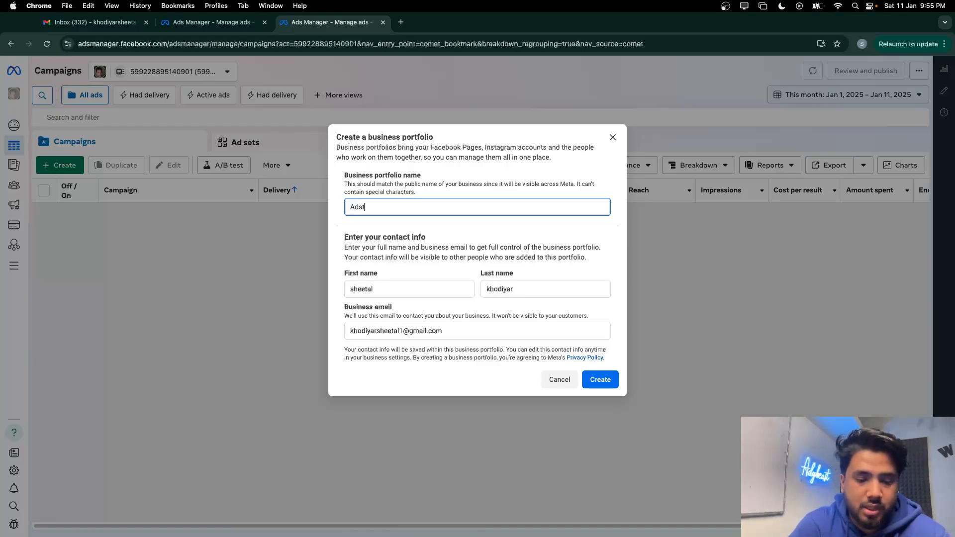
{"action": "type", "text": "rust"}
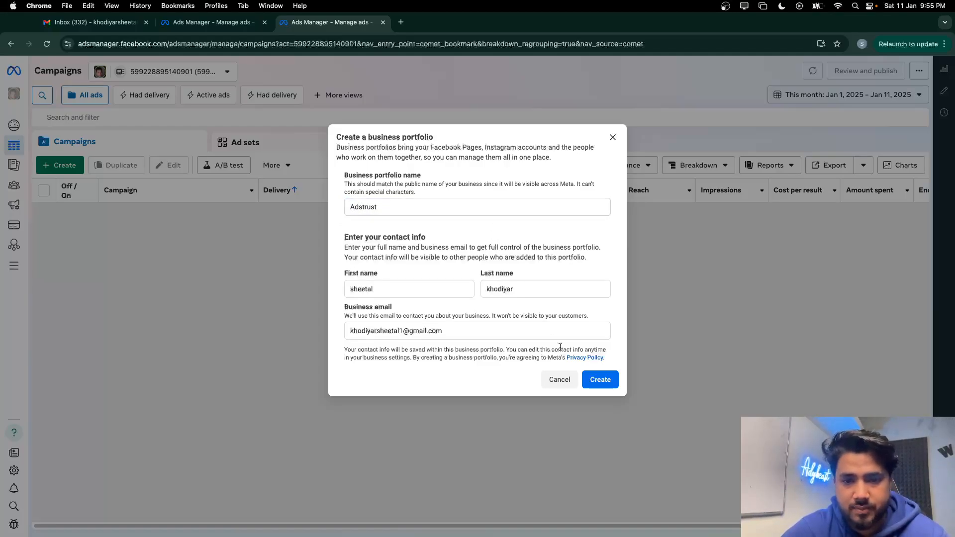
{"action": "left_click", "coordinate": [601, 380]}
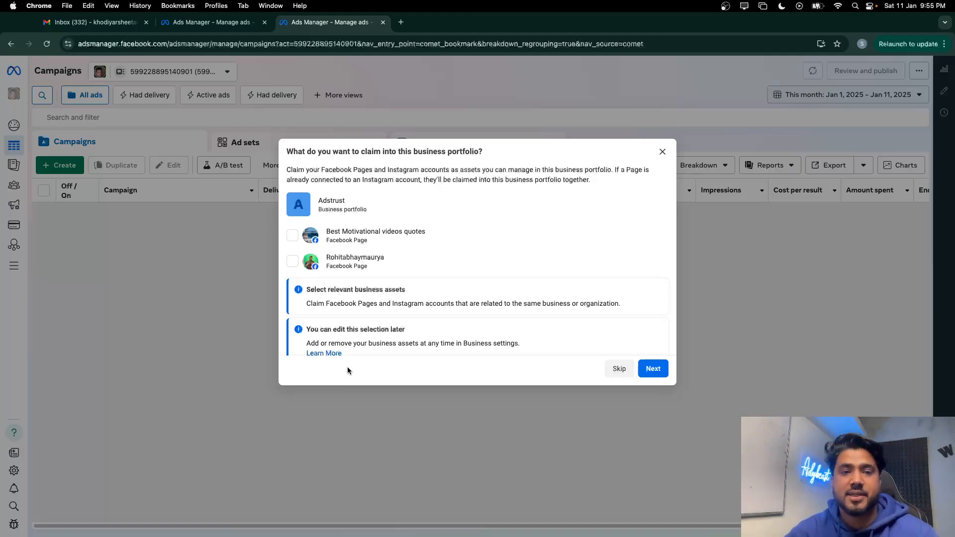
Select both Facebook Pages, including Best Motivational videos quotes, for claiming and continue
{"action": "left_click", "coordinate": [292, 236]}
{"action": "left_click", "coordinate": [293, 262]}
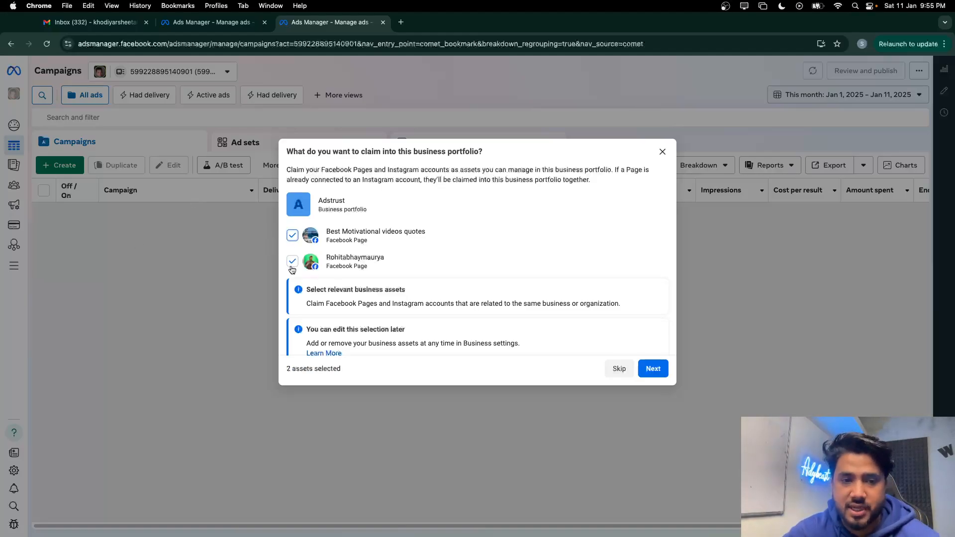
{"action": "scroll", "coordinate": [629, 253], "scroll_direction": "down", "scroll_amount": 1}
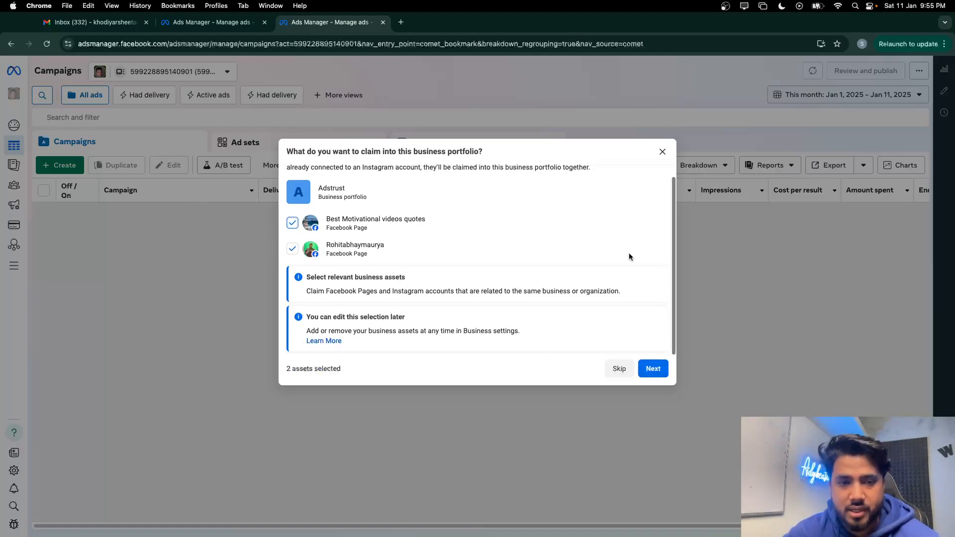
{"action": "left_click", "coordinate": [653, 370]}
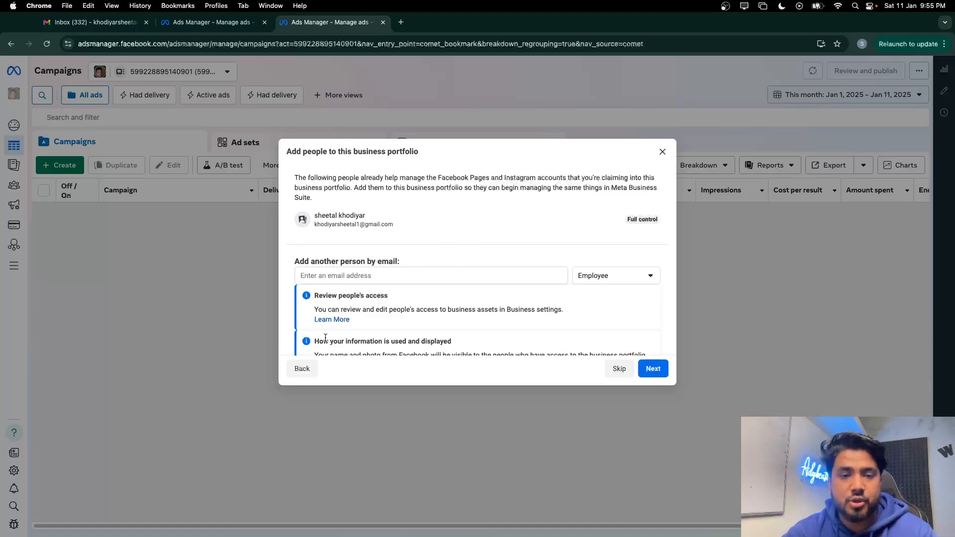
Review the claimed Pages and the Adstrust portfolio name, then continue to Add people
{"action": "left_click", "coordinate": [301, 371]}
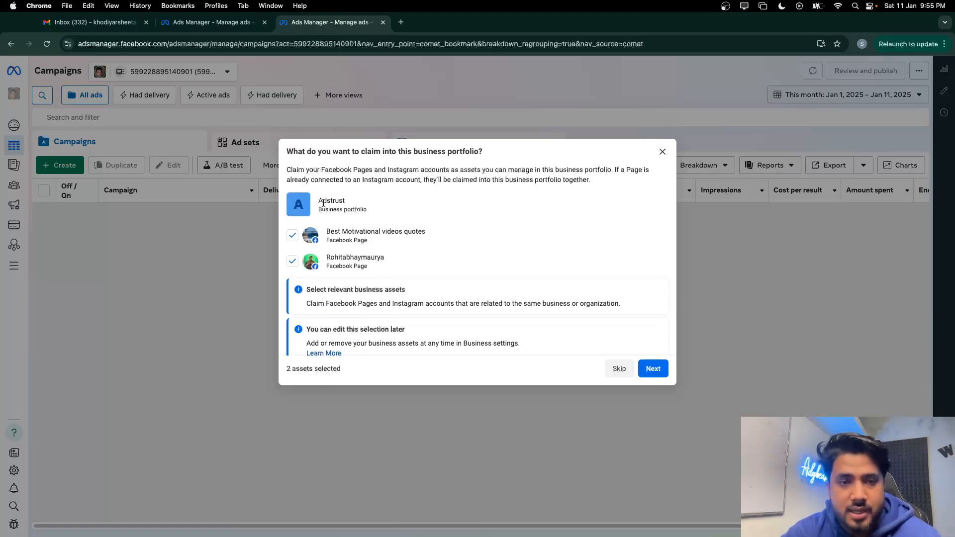
{"action": "left_click_drag", "start_coordinate": [317, 203], "coordinate": [386, 259]}
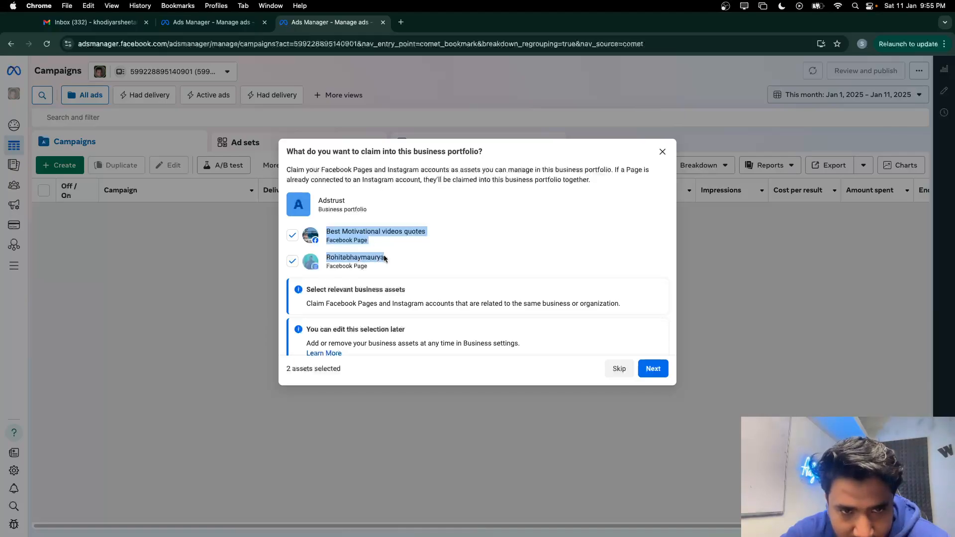
{"action": "left_click", "coordinate": [344, 234]}
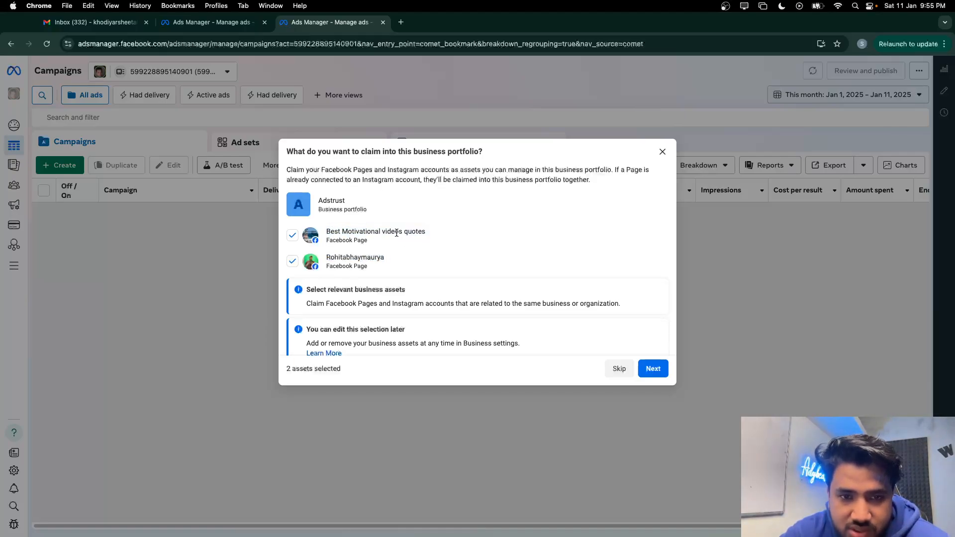
{"action": "left_click_drag", "start_coordinate": [326, 257], "coordinate": [384, 256]}
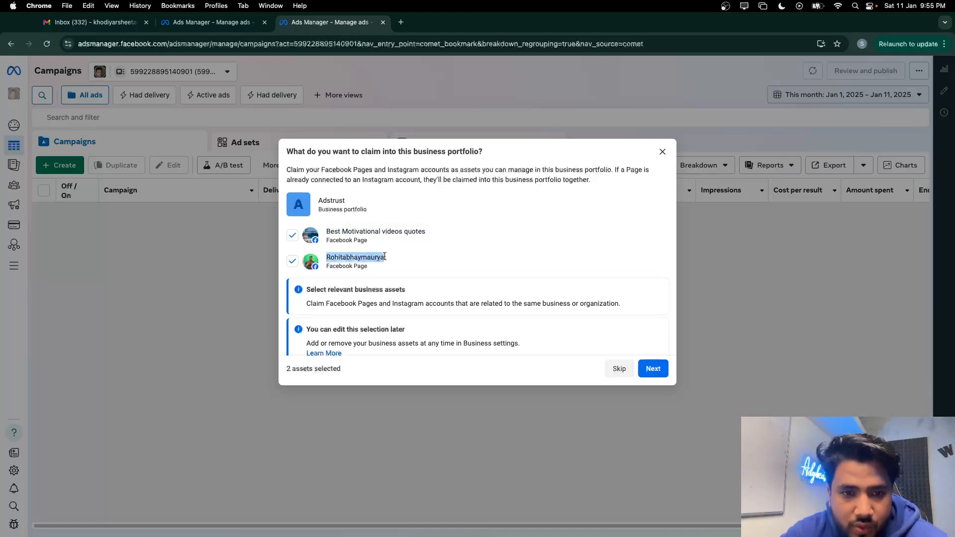
{"action": "scroll", "coordinate": [426, 256], "scroll_direction": "down", "scroll_amount": 1}
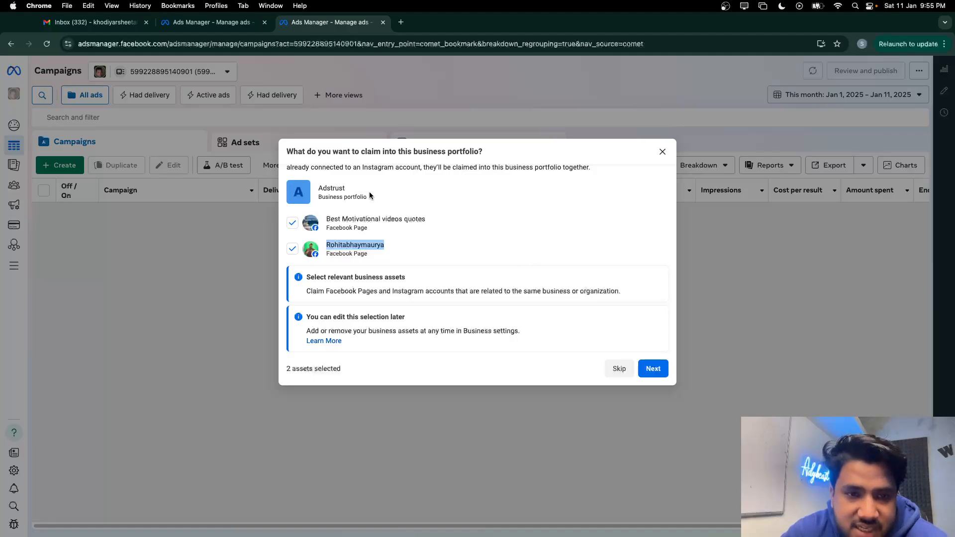
{"action": "left_click_drag", "start_coordinate": [346, 189], "coordinate": [309, 191]}
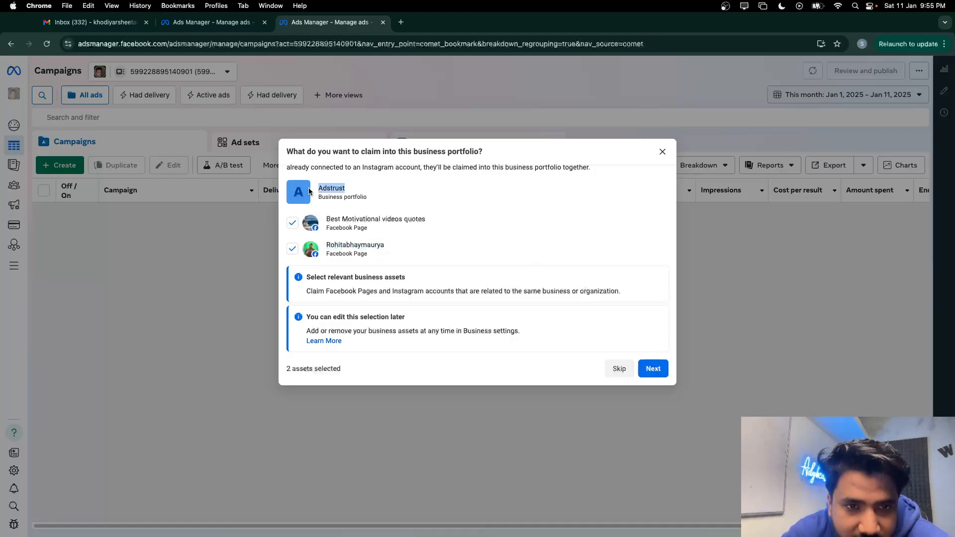
{"action": "left_click", "coordinate": [653, 368]}
{"action": "scroll", "coordinate": [531, 305], "scroll_direction": "down", "scroll_amount": 2}
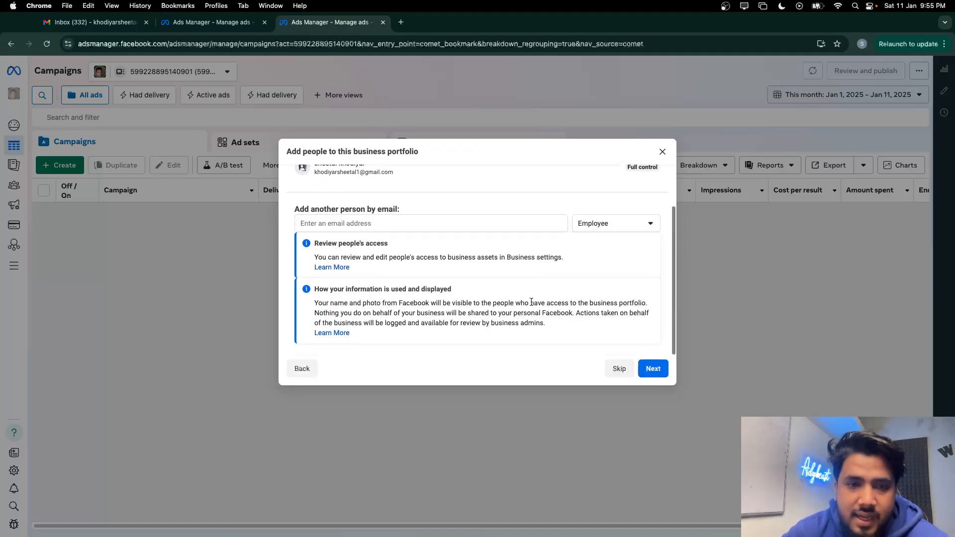
{"action": "scroll", "coordinate": [420, 266], "scroll_direction": "up", "scroll_amount": 3}
Add a second person by e-mail address and try the role choices, leaving Employee selected
{"action": "left_click", "coordinate": [328, 276]}
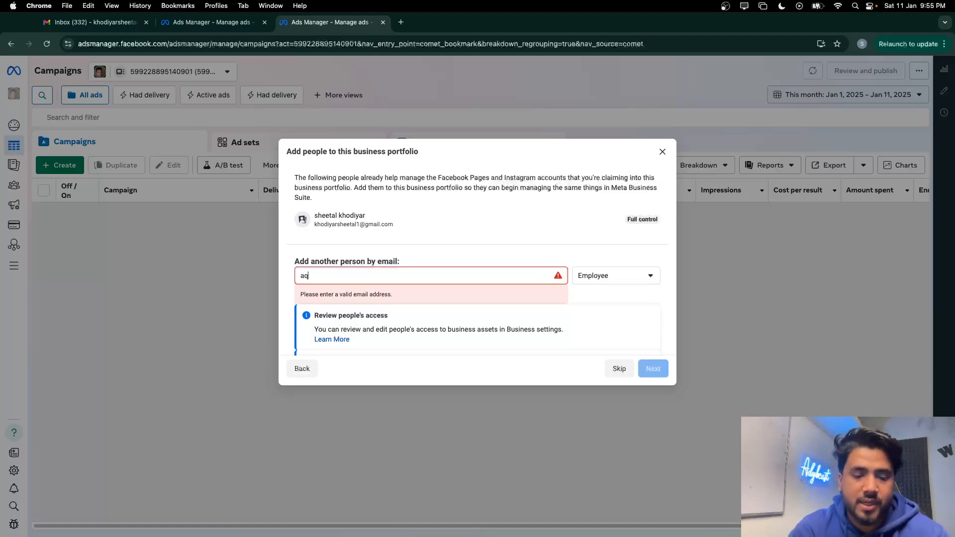
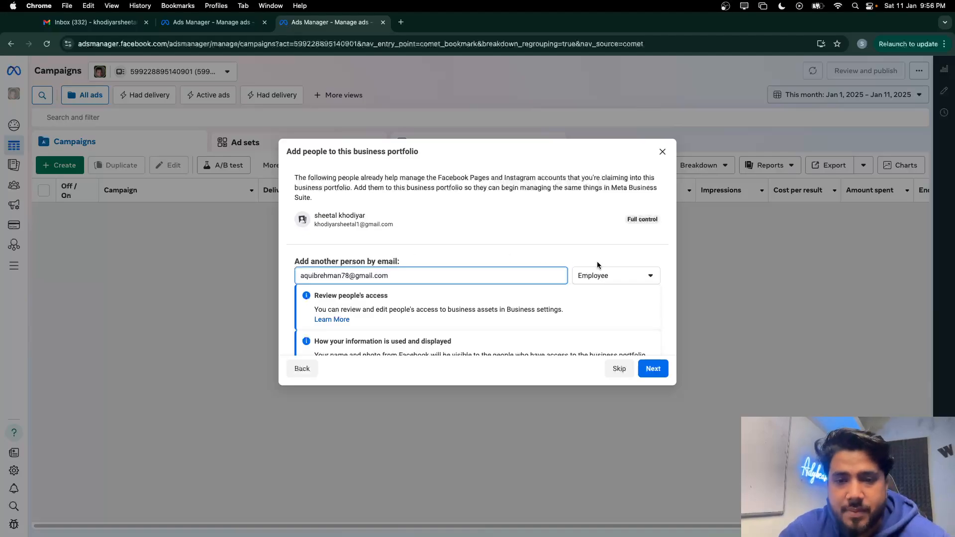
{"action": "left_click", "coordinate": [605, 277]}
{"action": "left_click", "coordinate": [597, 343]}
{"action": "scroll", "coordinate": [596, 300], "scroll_direction": "down", "scroll_amount": 2}
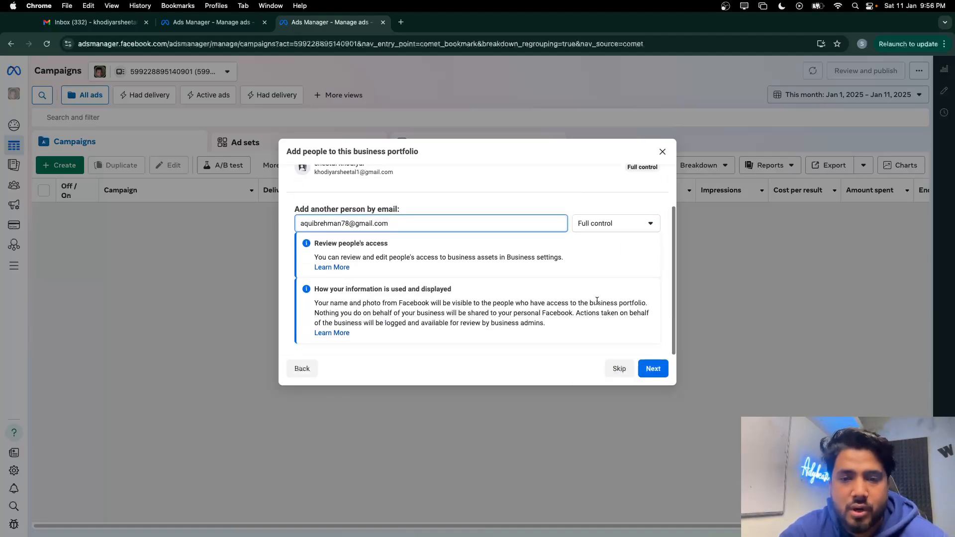
{"action": "left_click", "coordinate": [605, 223]}
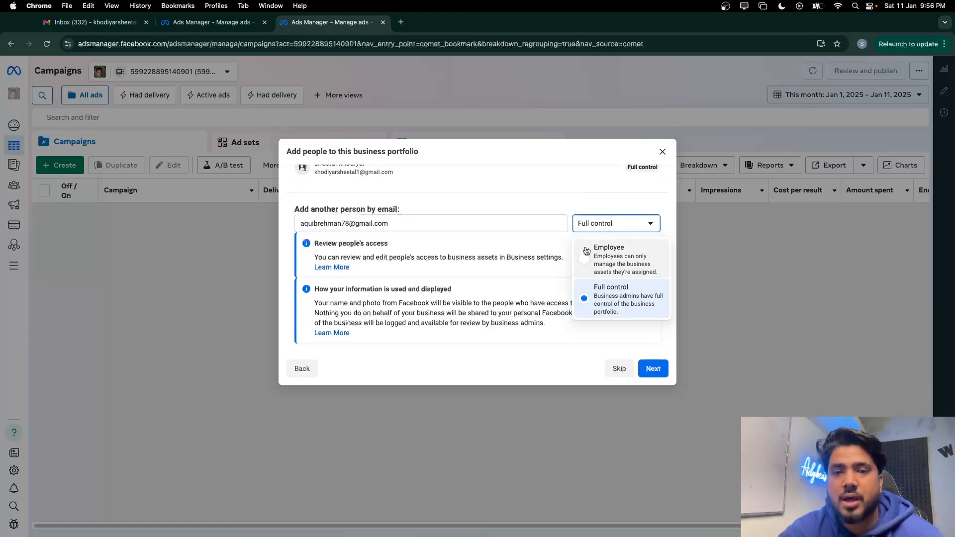
{"action": "scroll", "coordinate": [470, 251], "scroll_direction": "up", "scroll_amount": 2}
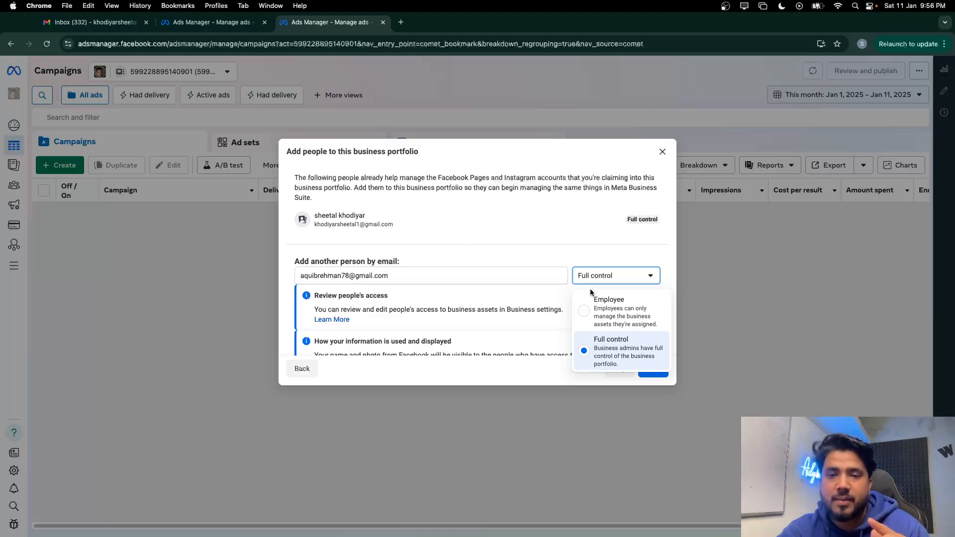
{"action": "left_click", "coordinate": [602, 304]}
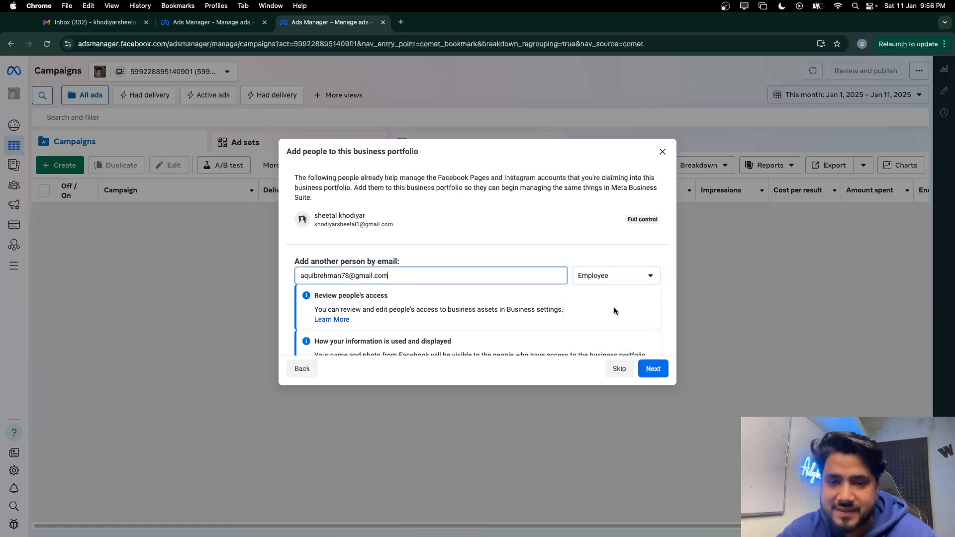
Set the new person's role to Full control and continue to the review step
{"action": "left_click", "coordinate": [619, 282]}
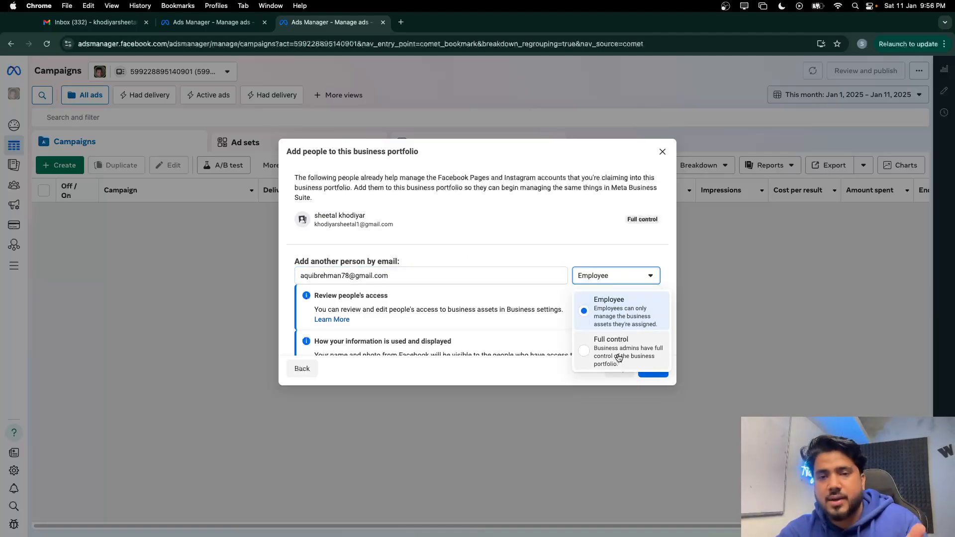
{"action": "left_click", "coordinate": [577, 322]}
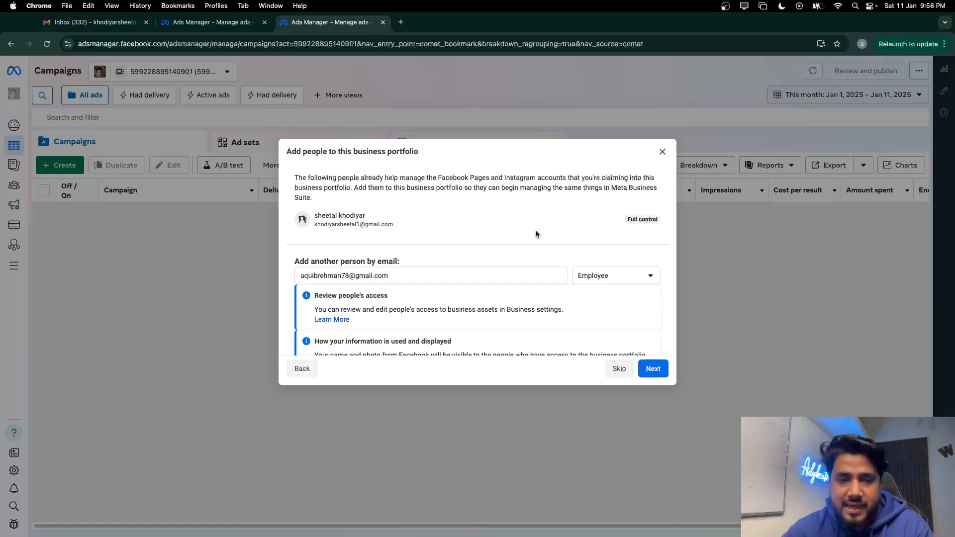
{"action": "scroll", "coordinate": [536, 234], "scroll_direction": "down", "scroll_amount": 1}
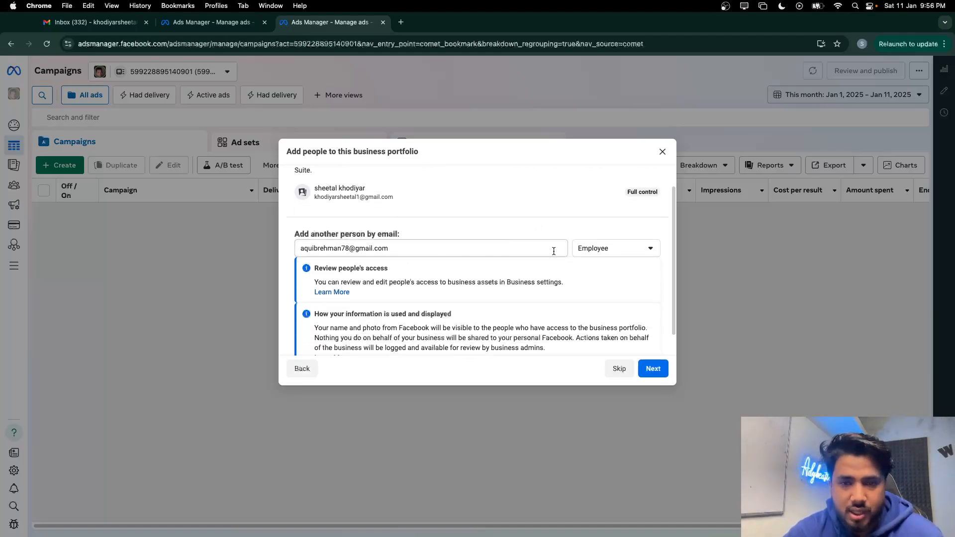
{"action": "left_click", "coordinate": [602, 250]}
{"action": "left_click", "coordinate": [605, 331]}
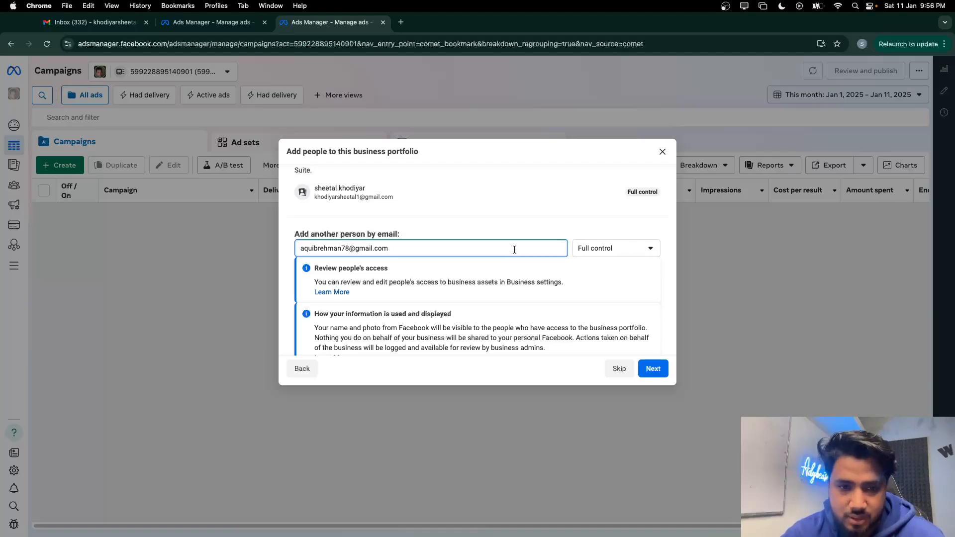
{"action": "scroll", "coordinate": [514, 249], "scroll_direction": "down", "scroll_amount": 1}
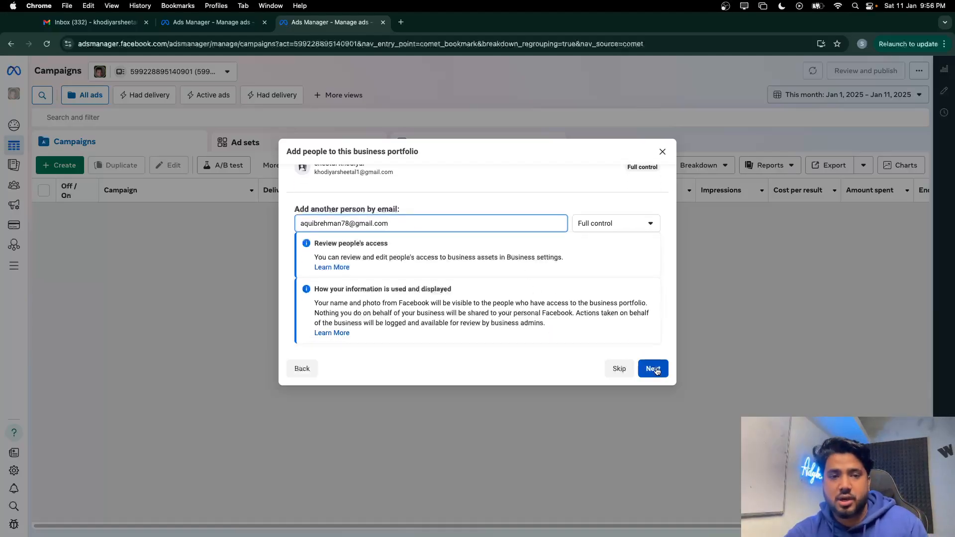
{"action": "scroll", "coordinate": [629, 312], "scroll_direction": "up", "scroll_amount": 2}
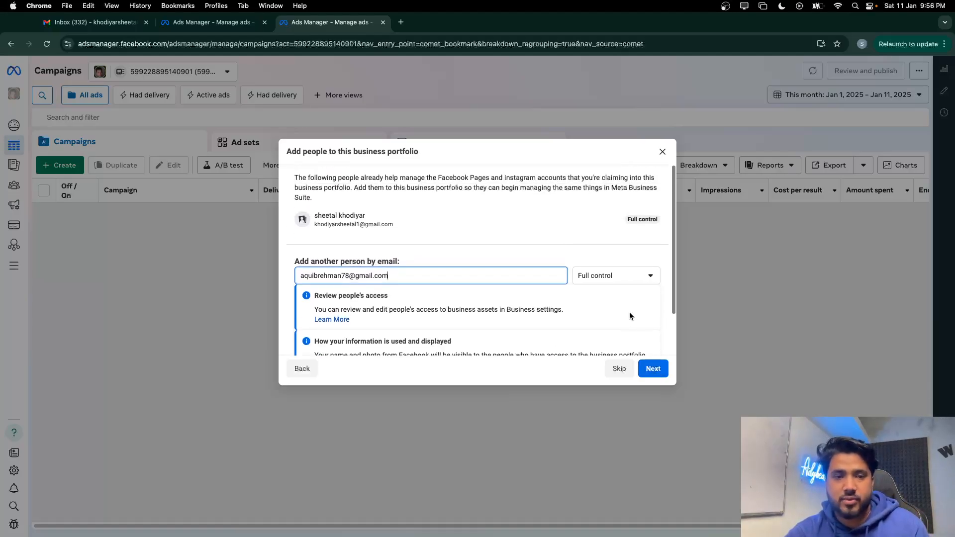
{"action": "left_click", "coordinate": [654, 369]}
{"action": "scroll", "coordinate": [475, 312], "scroll_direction": "down", "scroll_amount": 2}
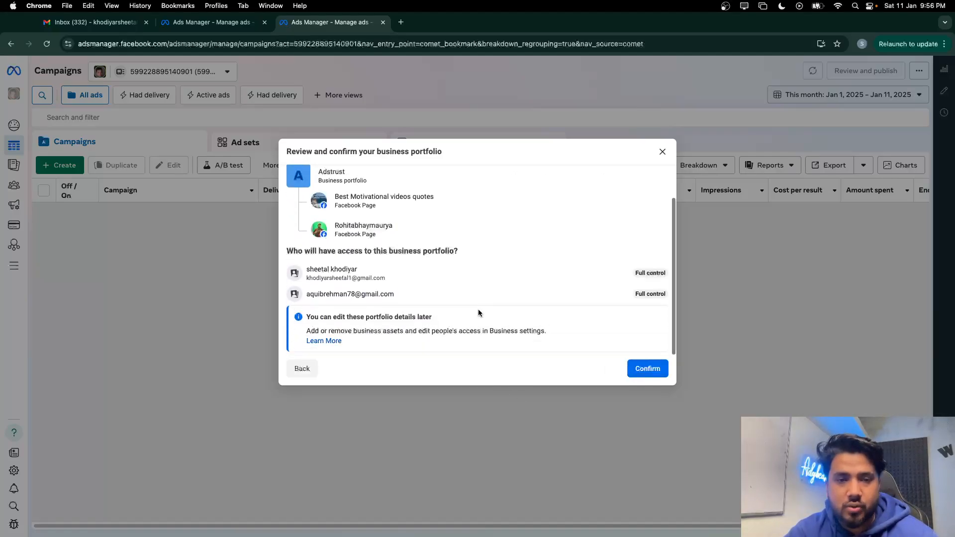
Confirm the Adstrust portfolio, approve the Secured Action, and dismiss Chrome's notification prompt
{"action": "left_click", "coordinate": [642, 368]}
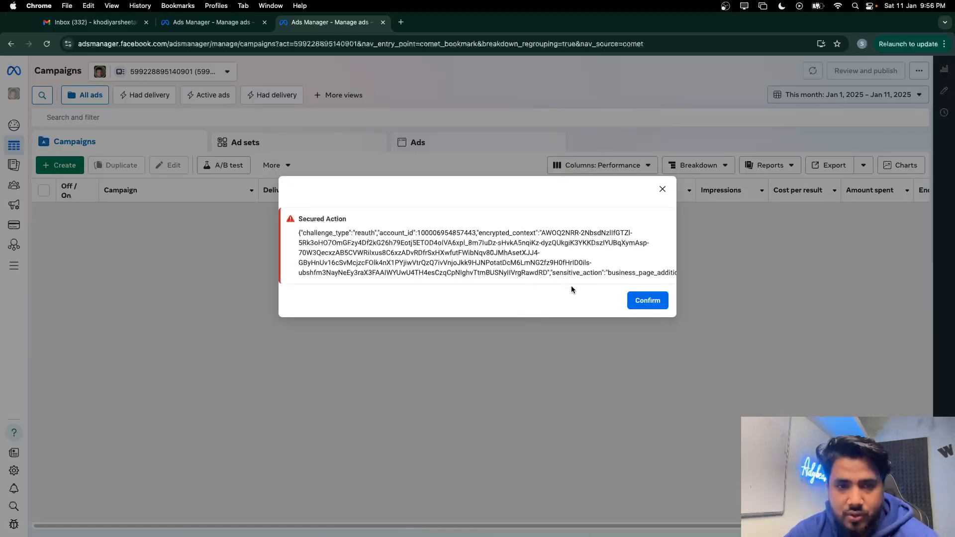
{"action": "left_click", "coordinate": [648, 300]}
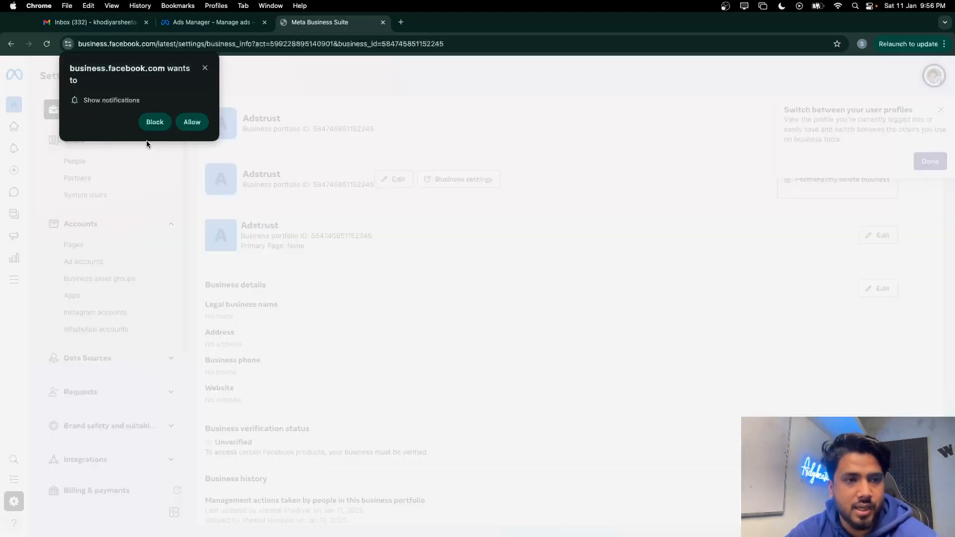
{"action": "left_click", "coordinate": [191, 123]}
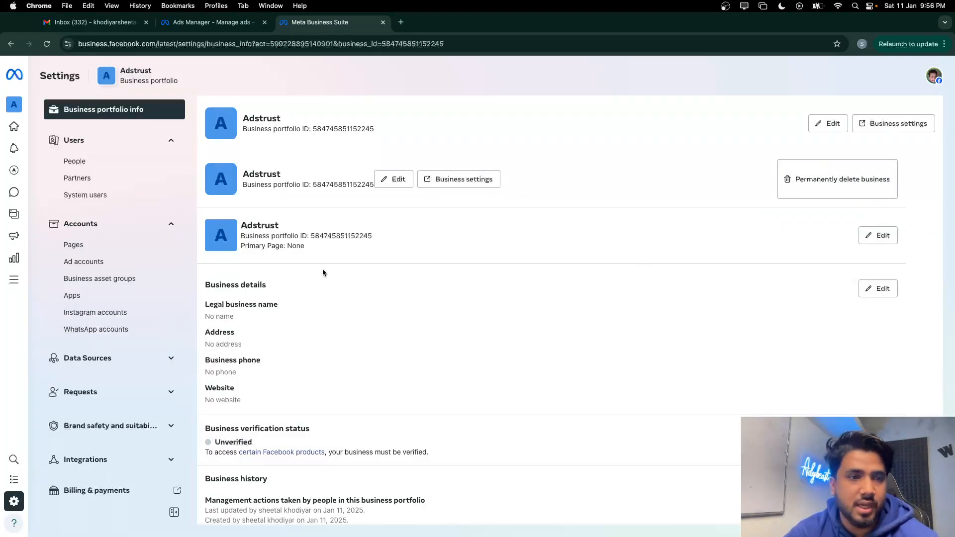
Choose Business Manager in the settings sidebar and go to classic Business Manager Settings
{"action": "scroll", "coordinate": [110, 331], "scroll_direction": "down", "scroll_amount": 5}
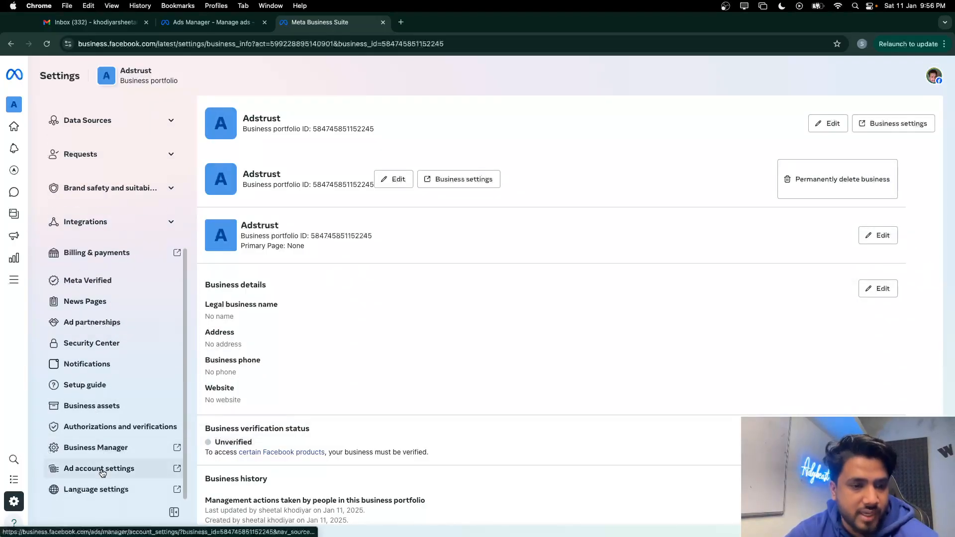
{"action": "scroll", "coordinate": [102, 473], "scroll_direction": "up", "scroll_amount": 5}
{"action": "scroll", "coordinate": [122, 324], "scroll_direction": "down", "scroll_amount": 5}
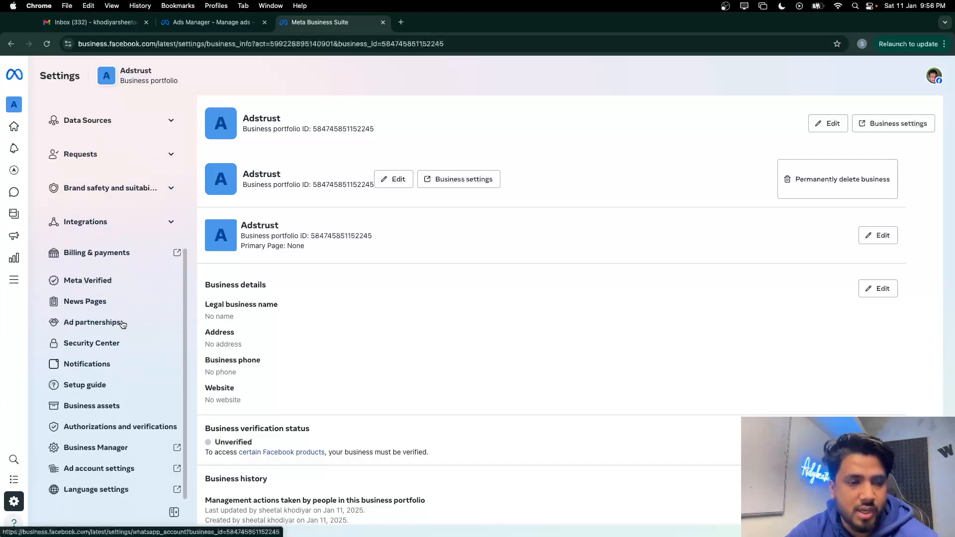
{"action": "left_click", "coordinate": [106, 452]}
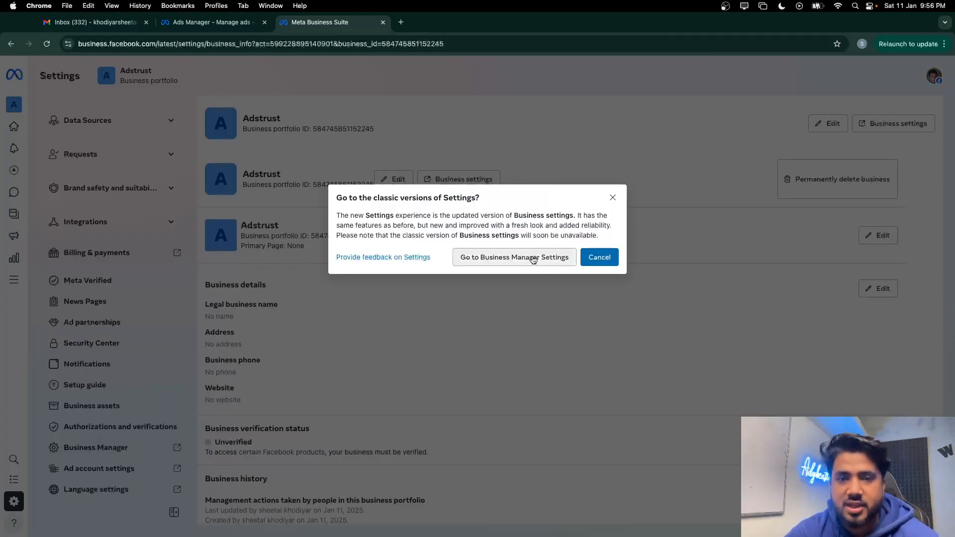
{"action": "left_click", "coordinate": [525, 264]}
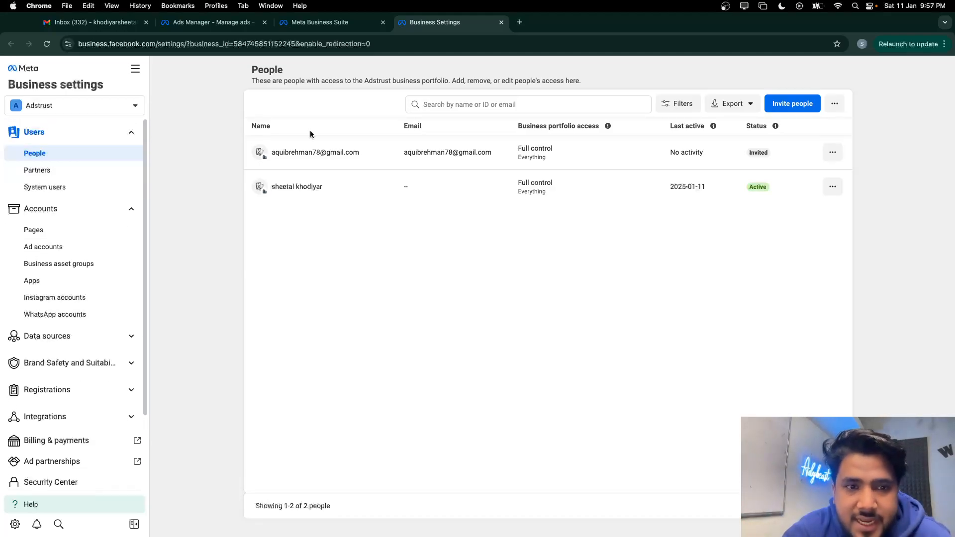
View the invited member's details, cancelling the Invite people dialog both times without adding anyone
{"action": "left_click", "coordinate": [799, 104]}
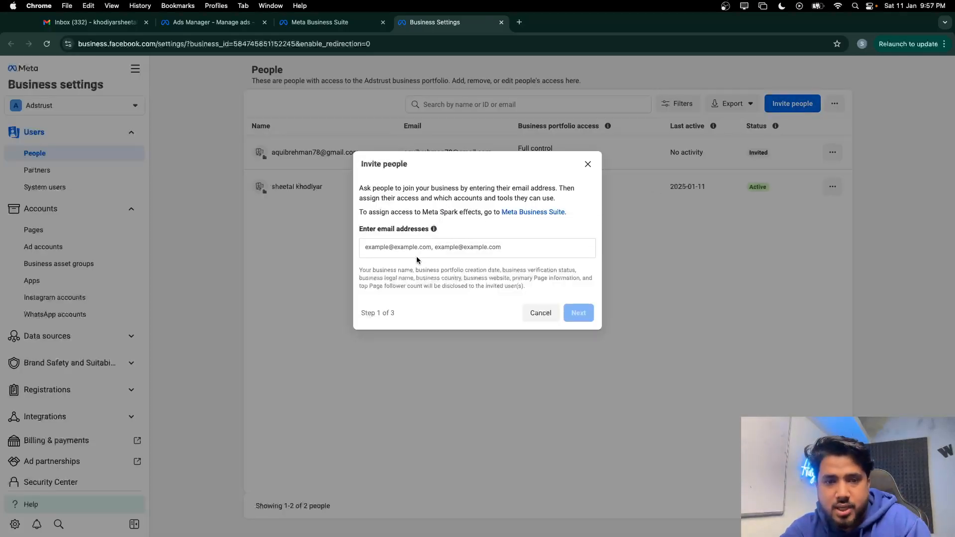
{"action": "left_click", "coordinate": [540, 313]}
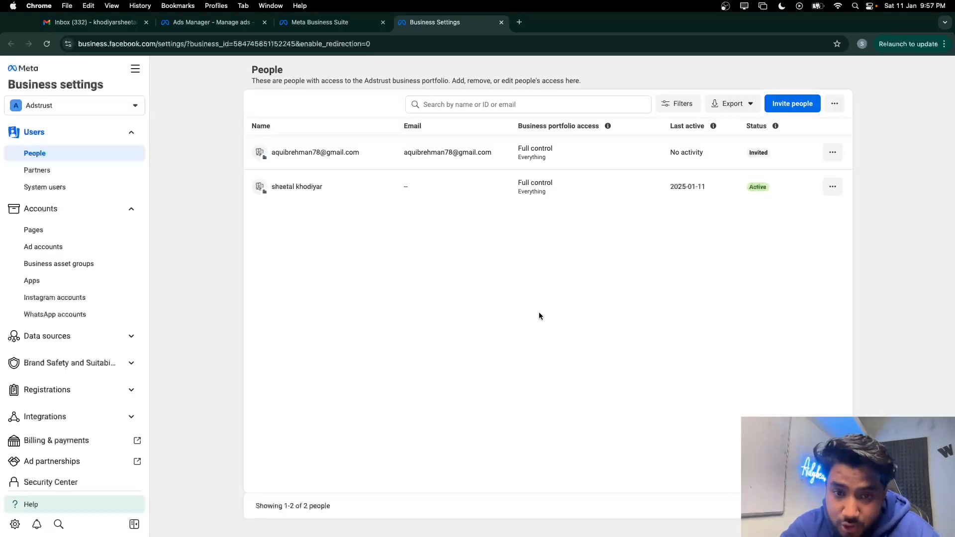
{"action": "left_click", "coordinate": [413, 158]}
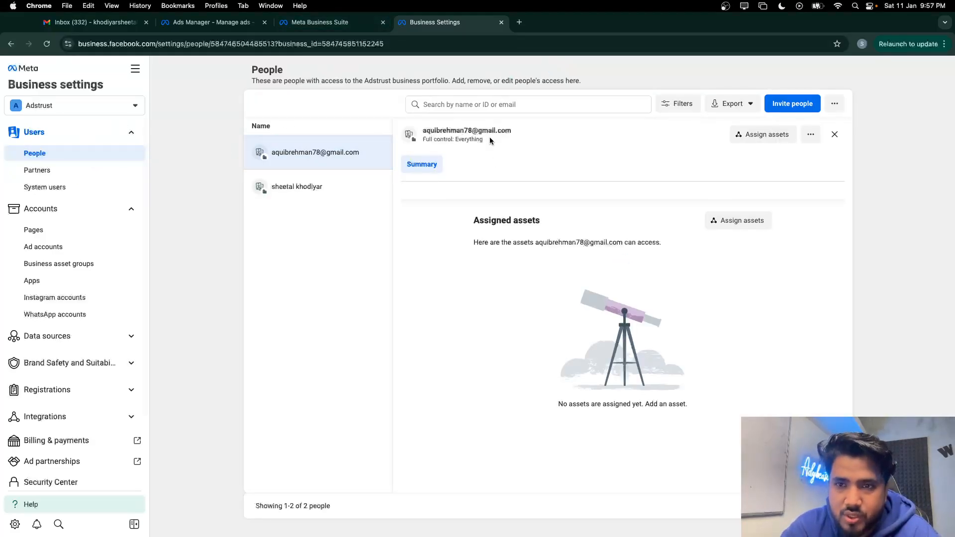
{"action": "left_click", "coordinate": [782, 111]}
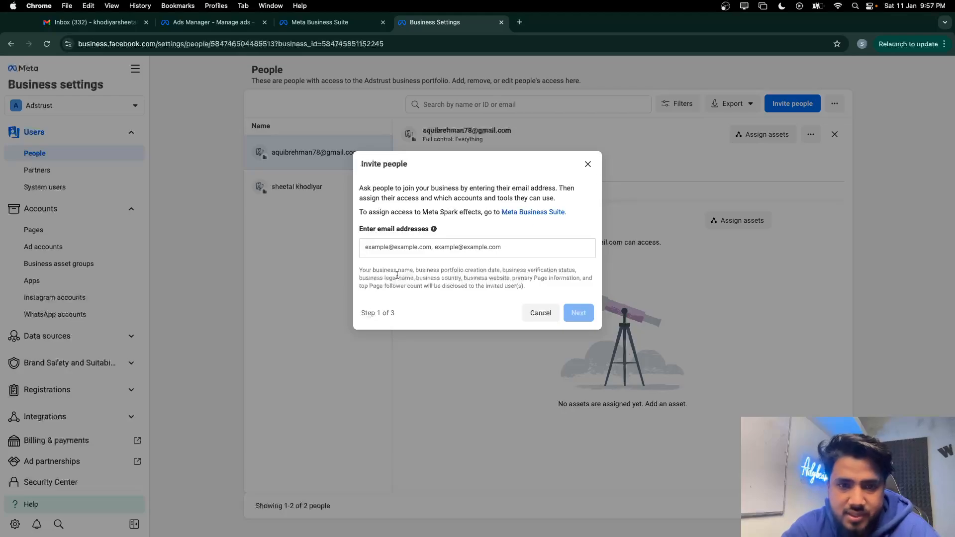
{"action": "type", "text": "aqui"}
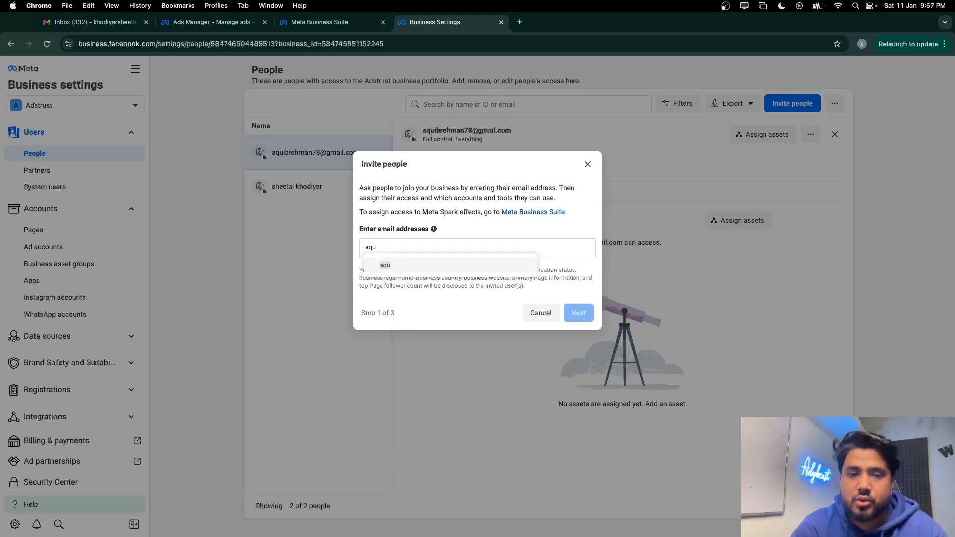
{"action": "key", "text": "BackSpace"}
{"action": "key", "text": "BackSpace"}
{"action": "key", "text": "BackSpace"}
{"action": "left_click", "coordinate": [541, 313]}
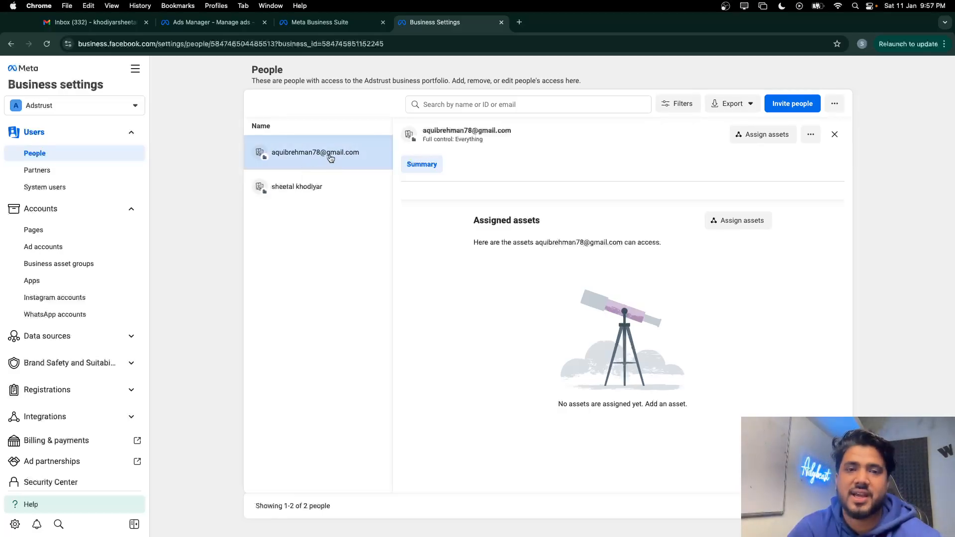
Open Adstrust's Partners settings and highlight the assign-assets and request-assets partner headings and descriptions
{"action": "left_click", "coordinate": [74, 174]}
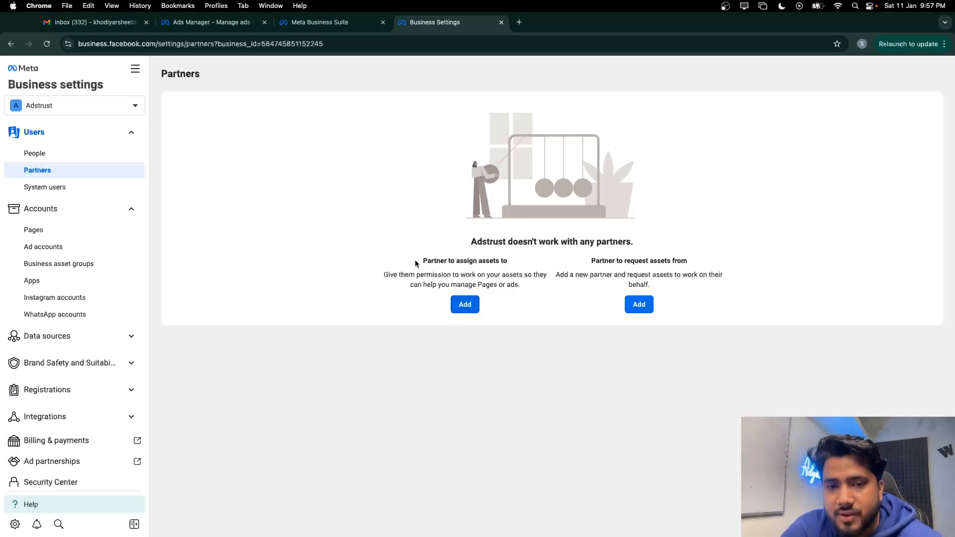
{"action": "left_click_drag", "start_coordinate": [417, 263], "coordinate": [510, 261]}
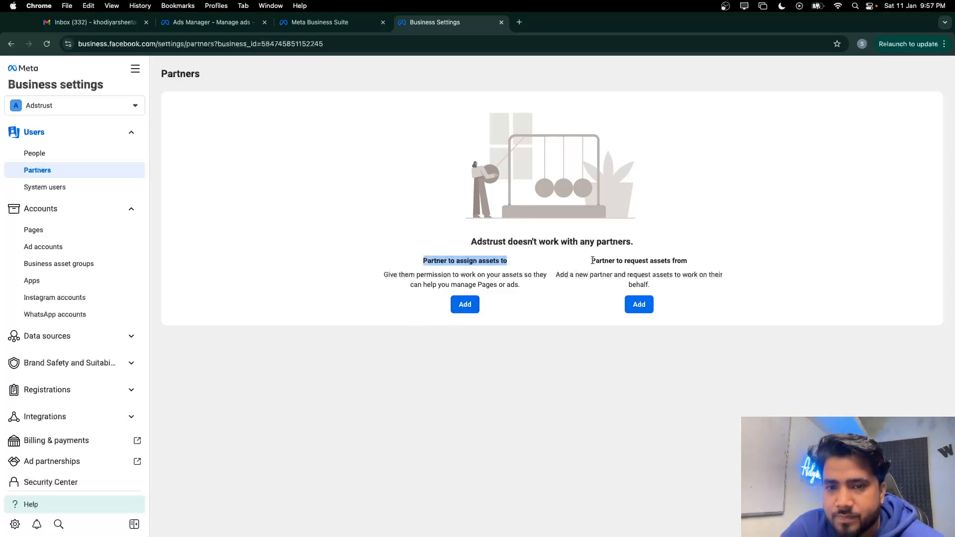
{"action": "left_click_drag", "start_coordinate": [590, 261], "coordinate": [677, 258]}
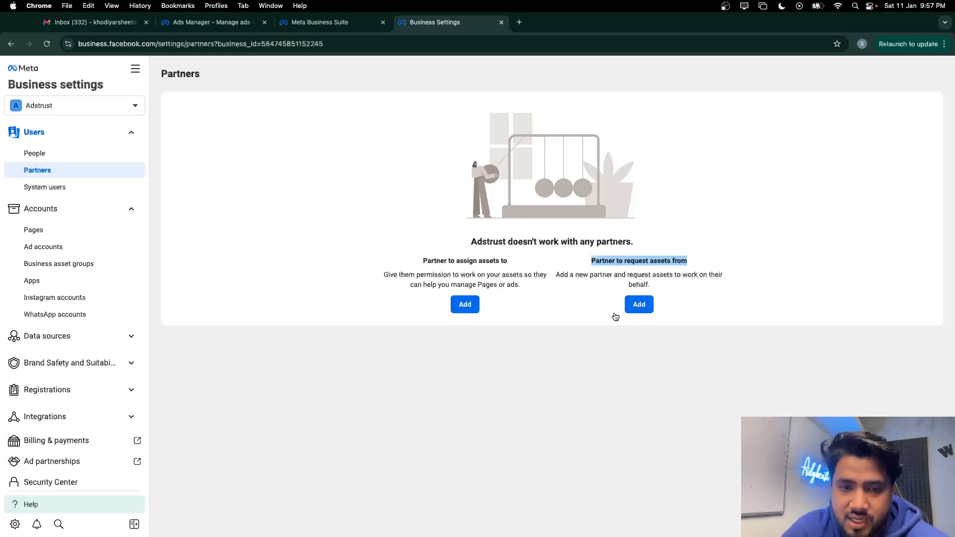
{"action": "left_click", "coordinate": [534, 333]}
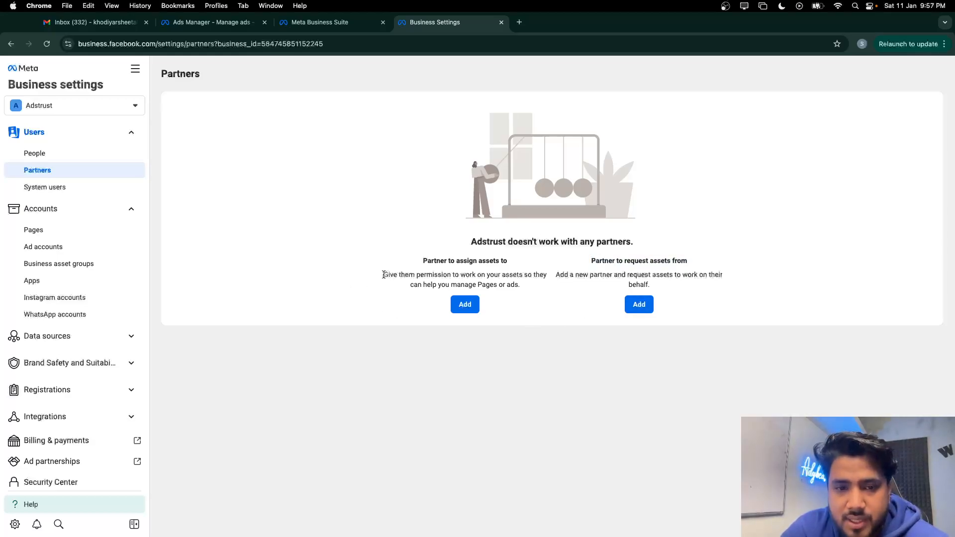
{"action": "left_click_drag", "start_coordinate": [383, 274], "coordinate": [529, 284]}
{"action": "left_click", "coordinate": [519, 304]}
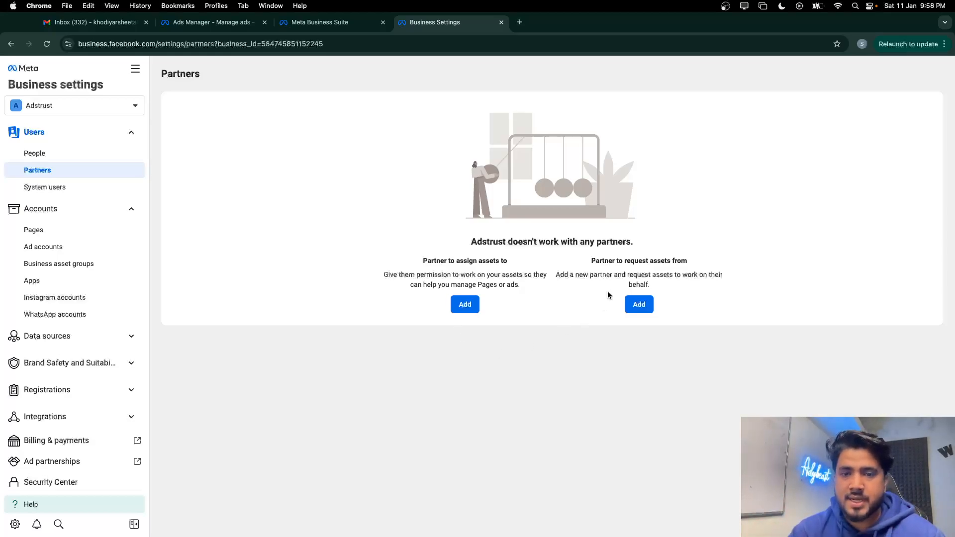
{"action": "left_click_drag", "start_coordinate": [591, 257], "coordinate": [696, 313]}
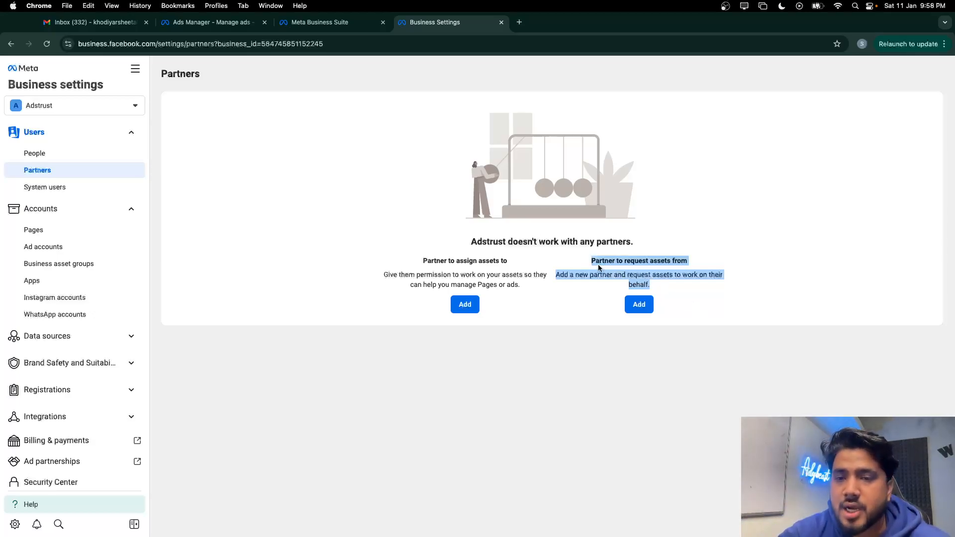
{"action": "left_click_drag", "start_coordinate": [592, 262], "coordinate": [698, 265]}
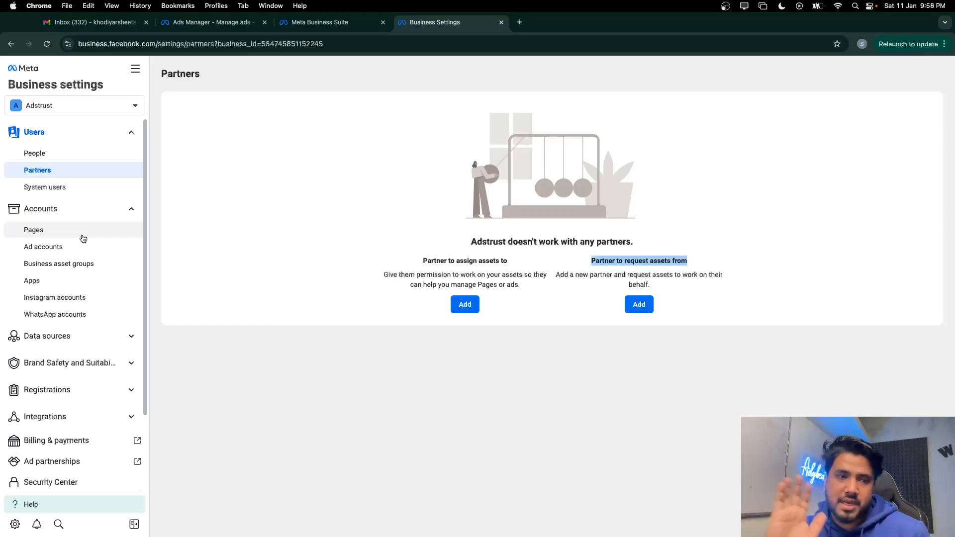
Search for the creator's existing Page in Pages settings and add it with its linked Instagram
{"action": "left_click", "coordinate": [36, 234]}
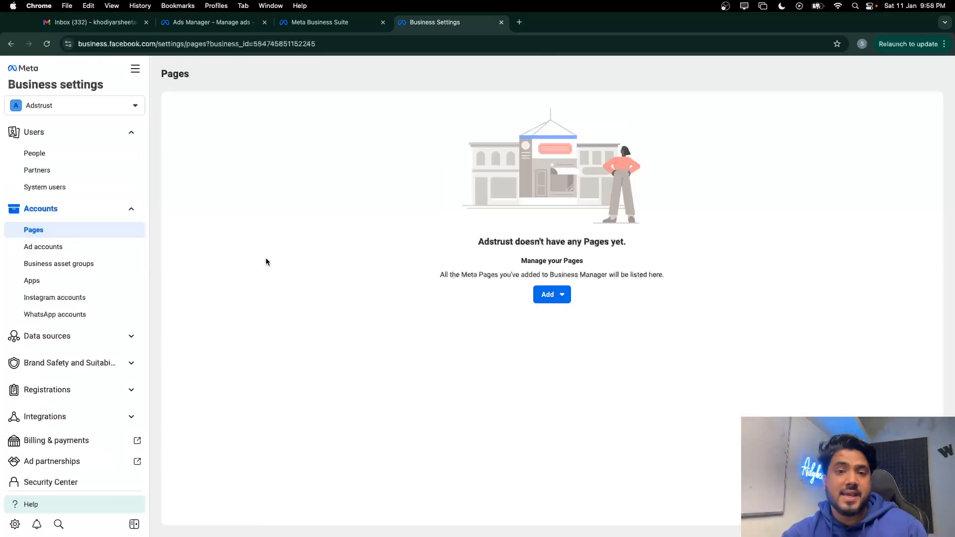
{"action": "left_click", "coordinate": [570, 296]}
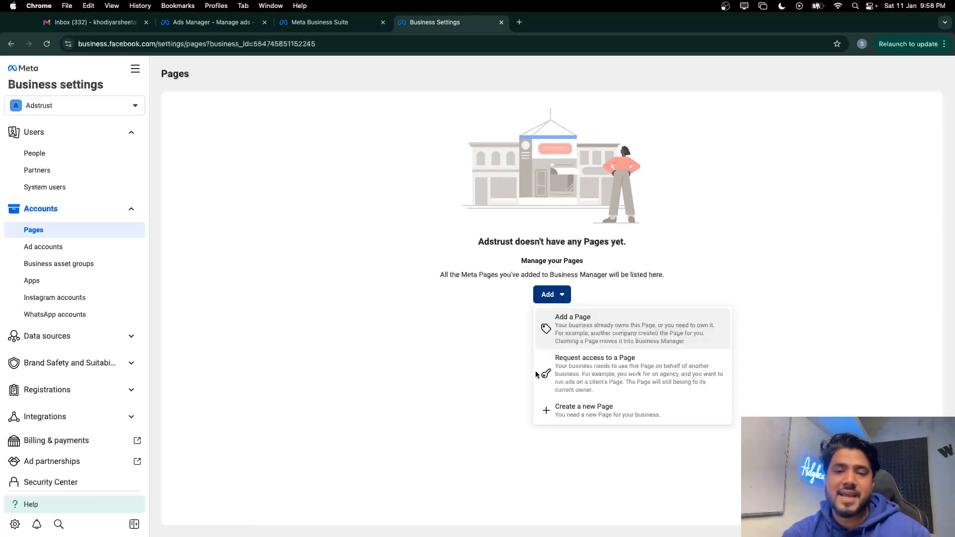
{"action": "left_click", "coordinate": [583, 337]}
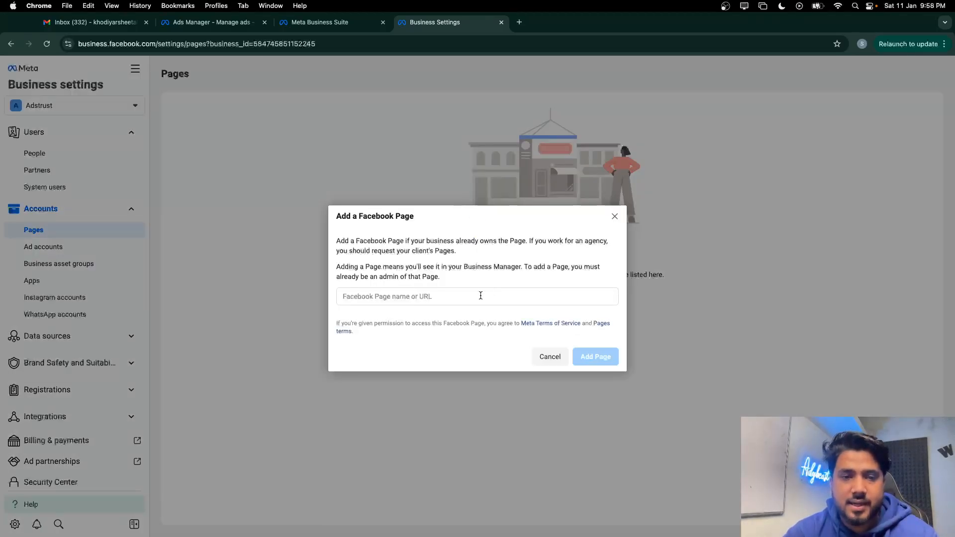
{"action": "left_click", "coordinate": [397, 299]}
{"action": "type", "text": "sheetal"}
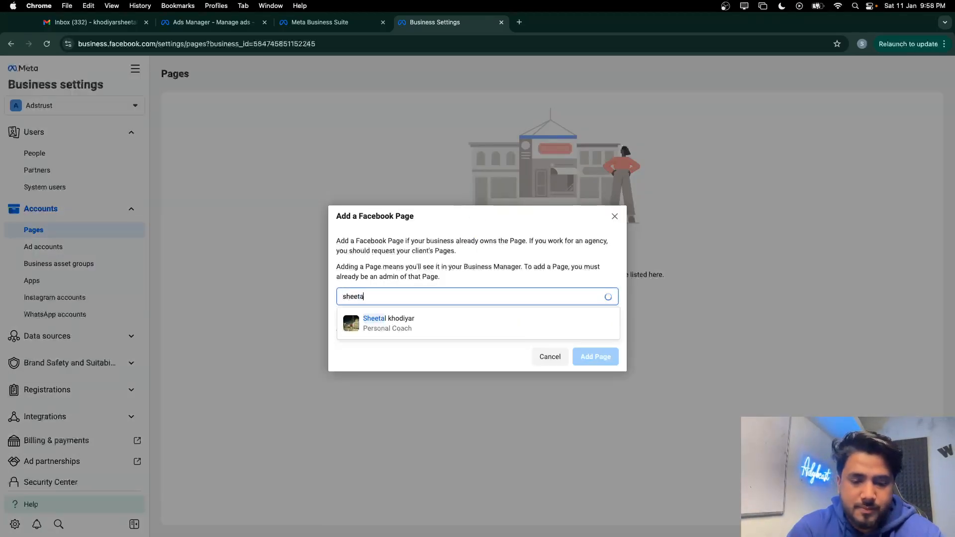
{"action": "left_click", "coordinate": [399, 322]}
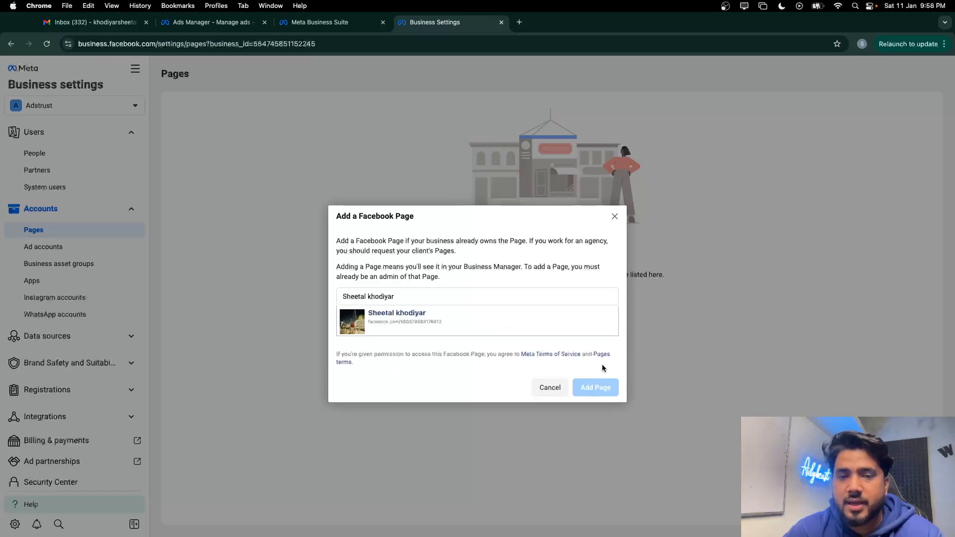
{"action": "left_click", "coordinate": [600, 391]}
{"action": "left_click", "coordinate": [600, 378]}
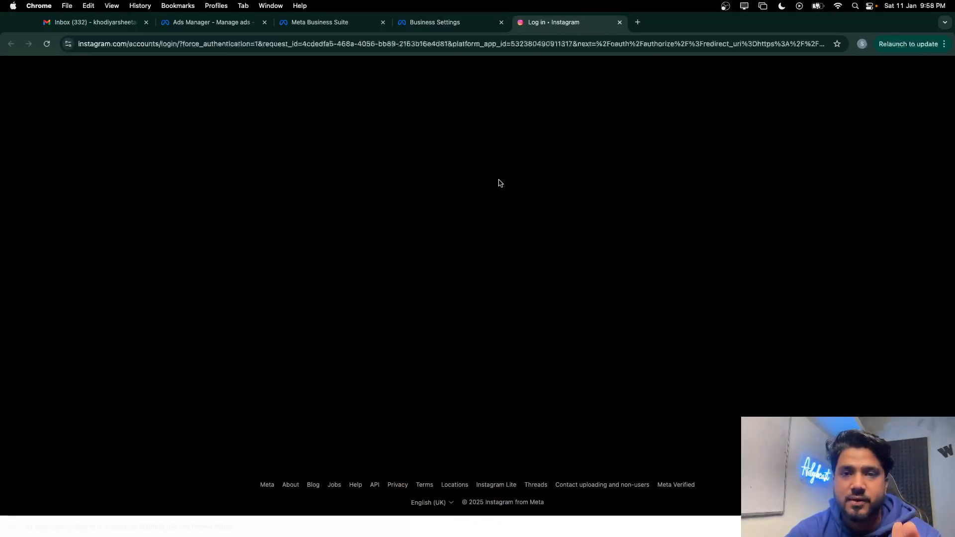
Log in to Instagram with the saved account from the autofill popup
{"action": "left_click", "coordinate": [475, 252]}
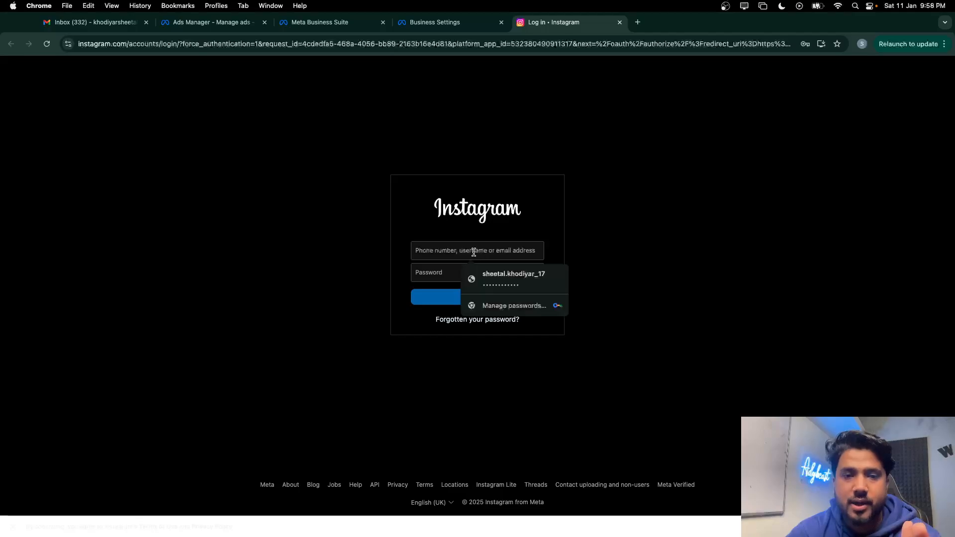
{"action": "left_click", "coordinate": [501, 270]}
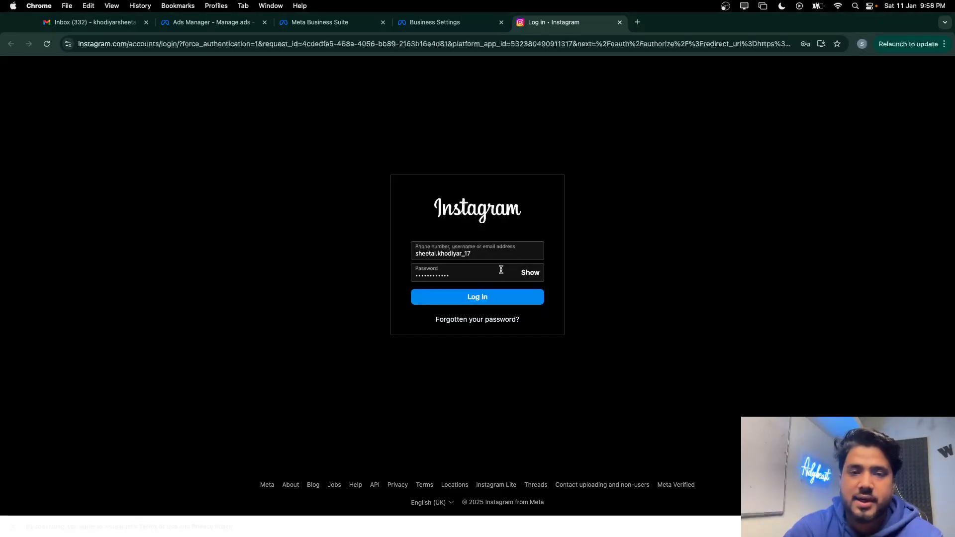
{"action": "left_click", "coordinate": [467, 302]}
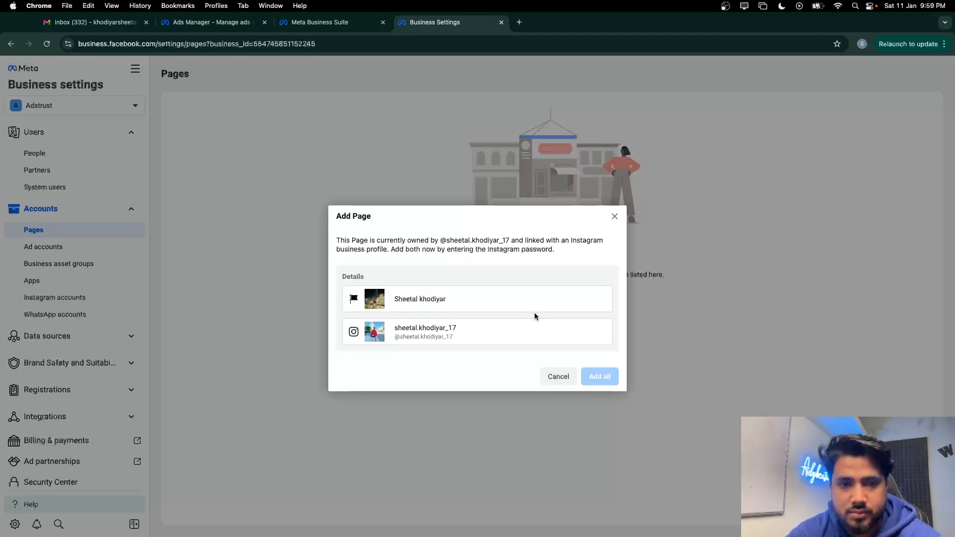
Confirm adding the Page and Instagram profile, then show the Ad accounts add options
{"action": "left_click_drag", "start_coordinate": [337, 240], "coordinate": [492, 238]}
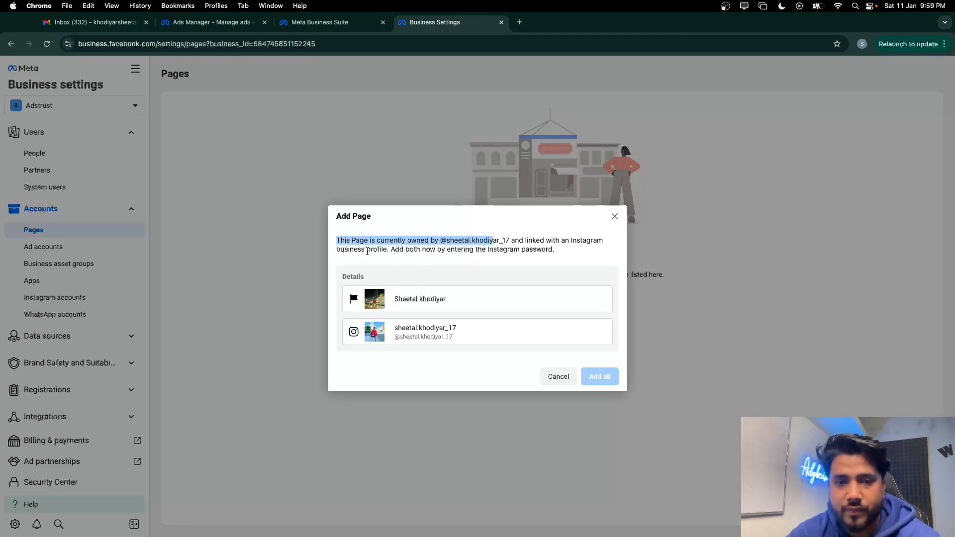
{"action": "left_click_drag", "start_coordinate": [396, 247], "coordinate": [471, 247]}
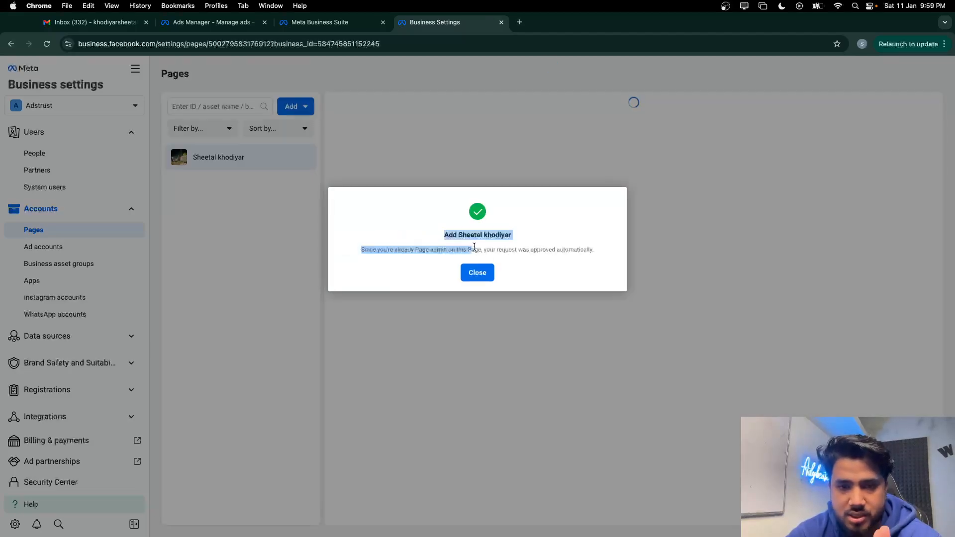
{"action": "left_click", "coordinate": [477, 272]}
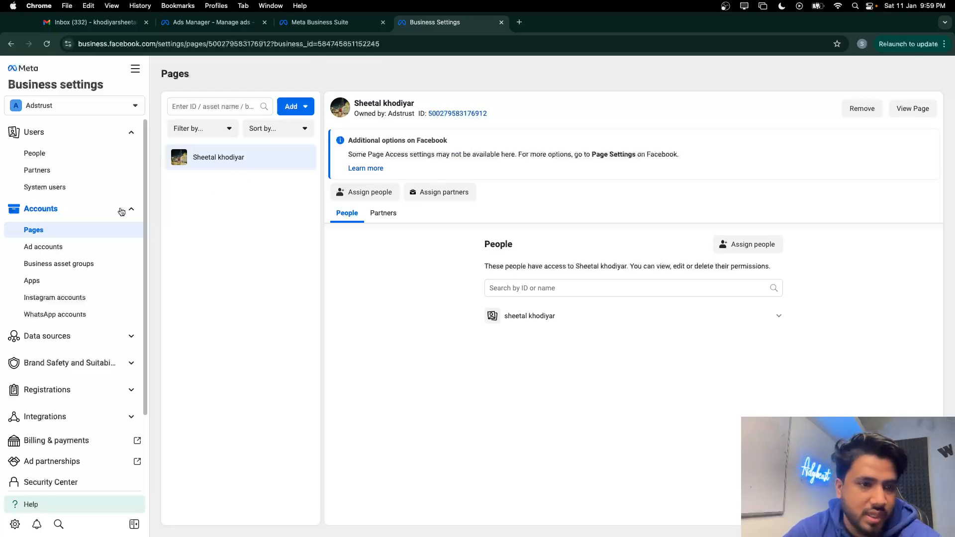
{"action": "left_click", "coordinate": [81, 247]}
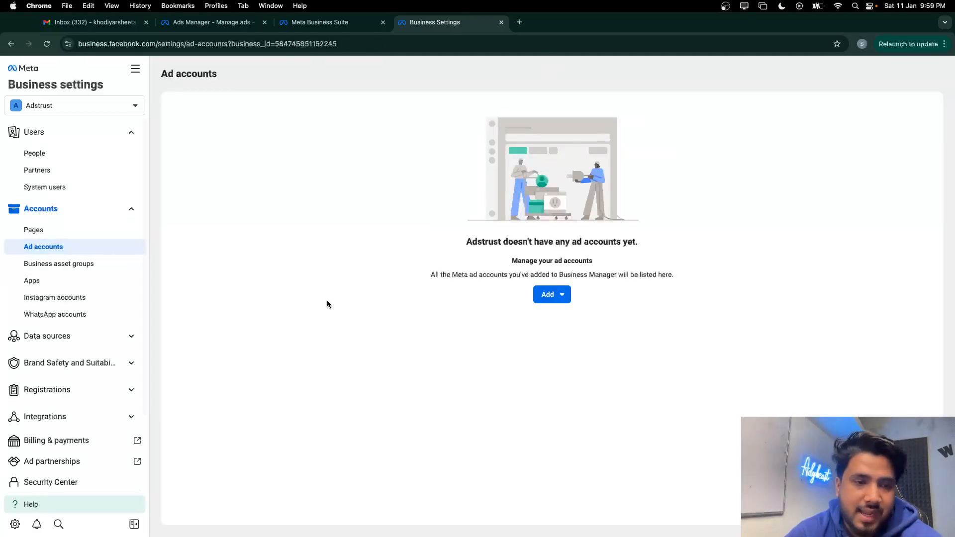
{"action": "left_click", "coordinate": [547, 296]}
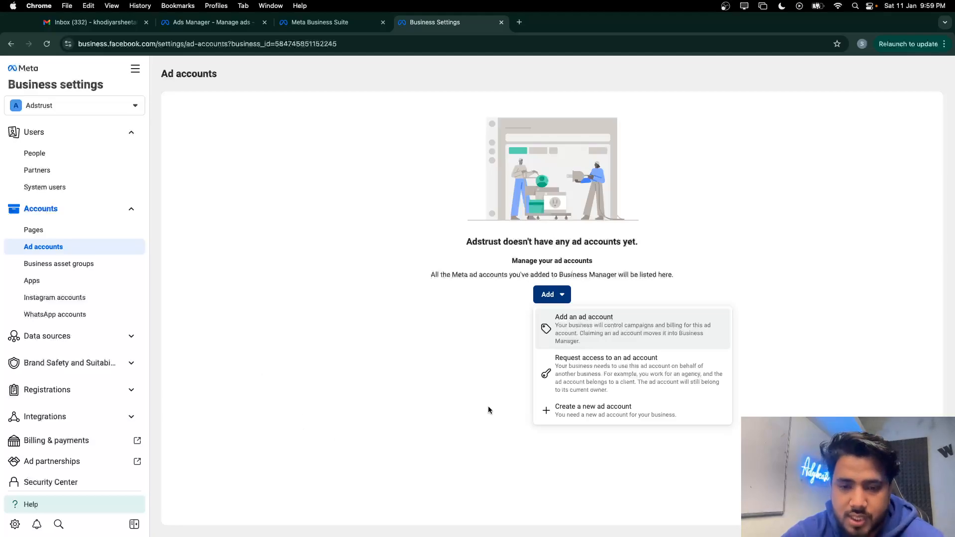
Start a new ad account named 'Adybeast x Sheetal'
{"action": "left_click", "coordinate": [576, 409]}
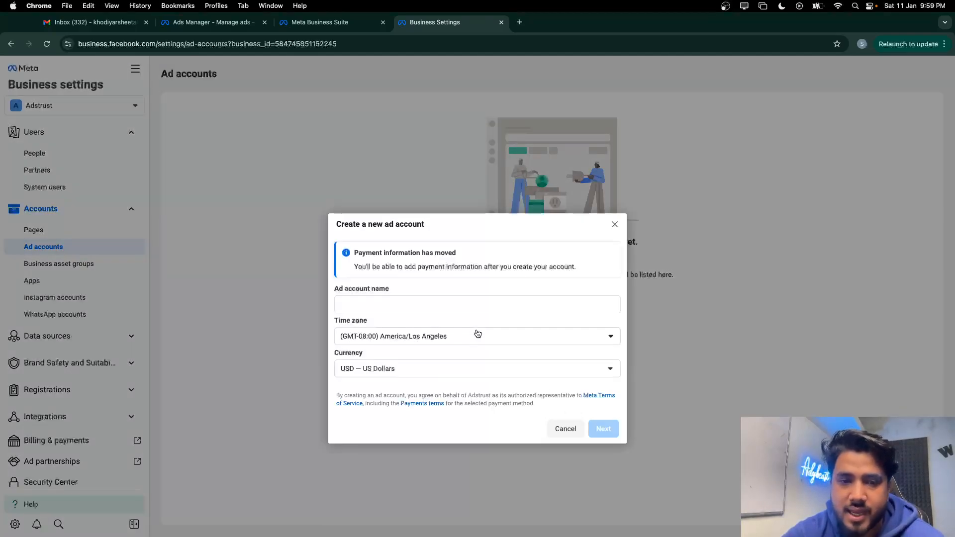
{"action": "left_click", "coordinate": [382, 307]}
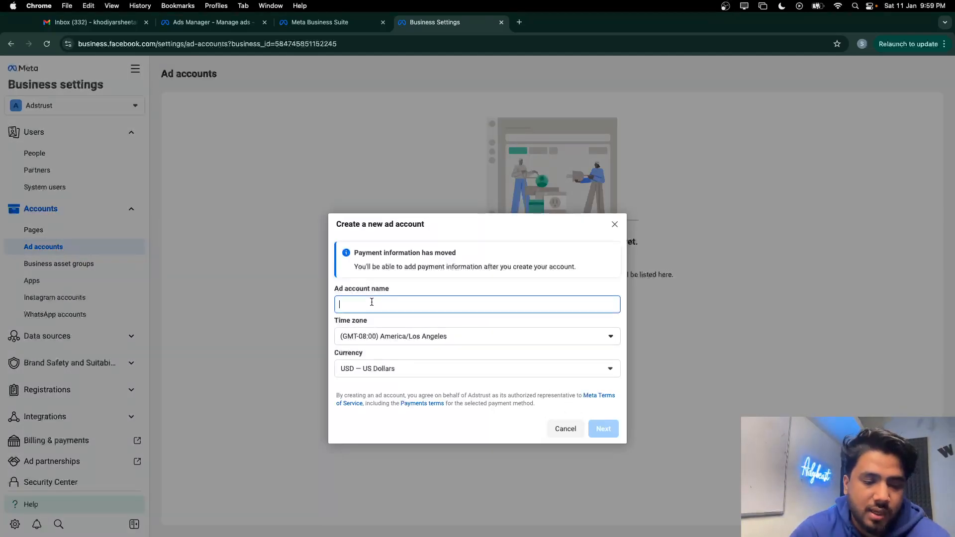
{"action": "type", "text": "AD"}
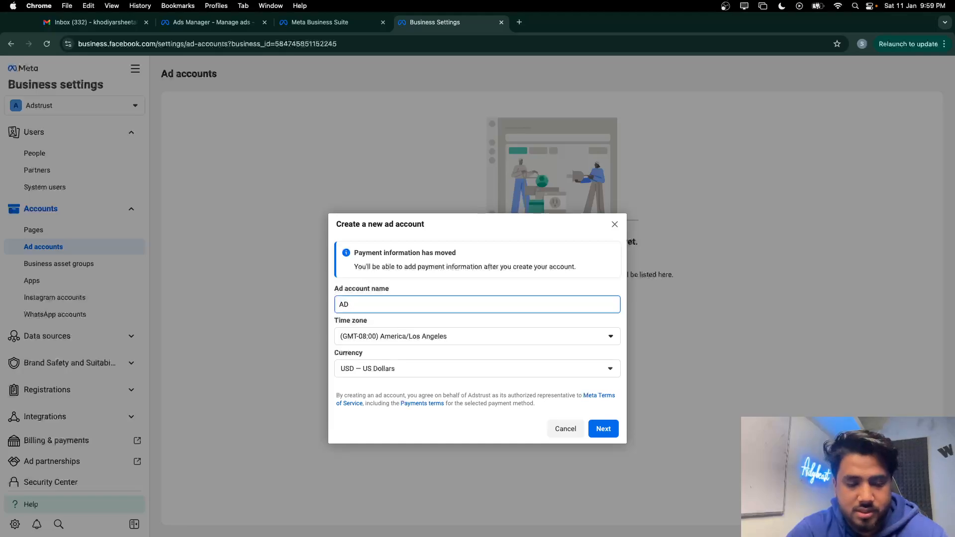
{"action": "key", "text": "BackSpace"}
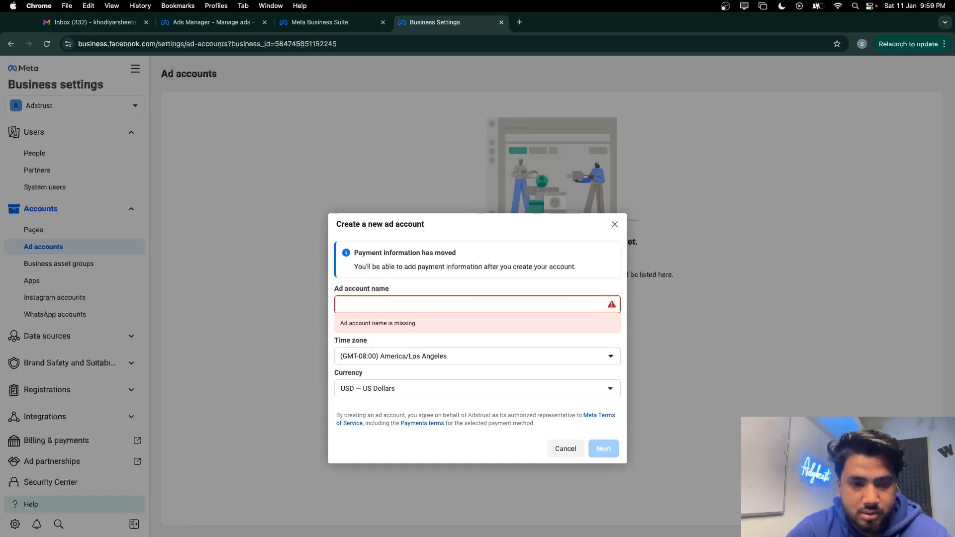
{"action": "type", "text": "Ad"}
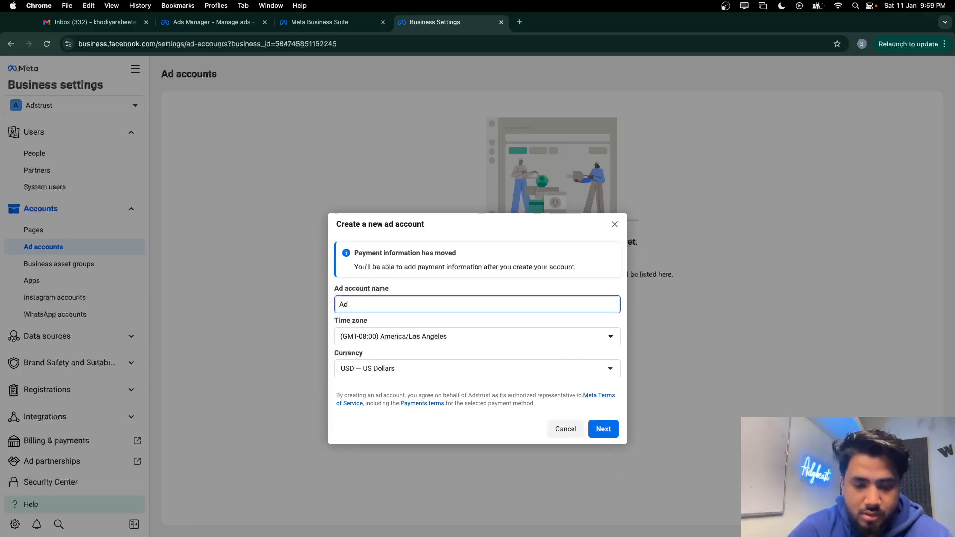
{"action": "type", "text": "ybe"}
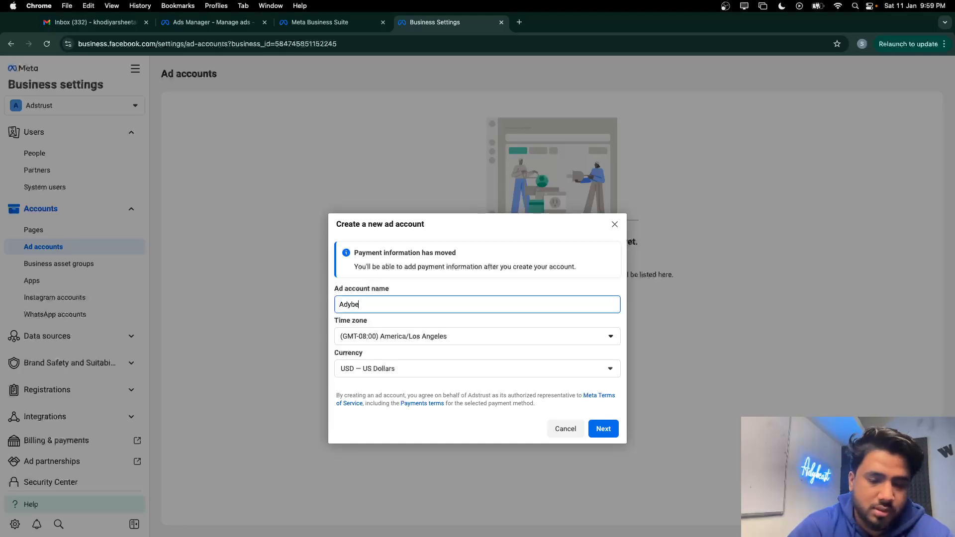
{"action": "type", "text": "ast x "}
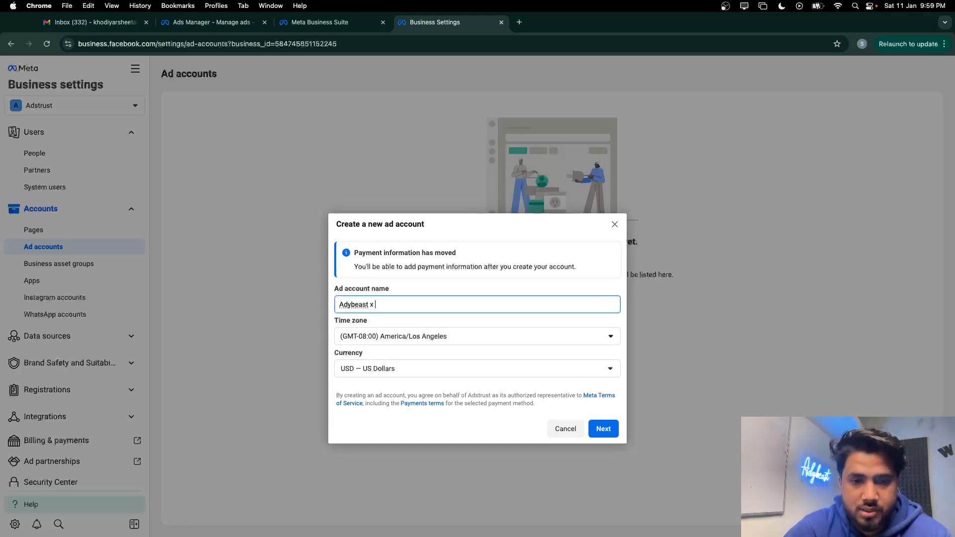
{"action": "type", "text": "sheeta"}
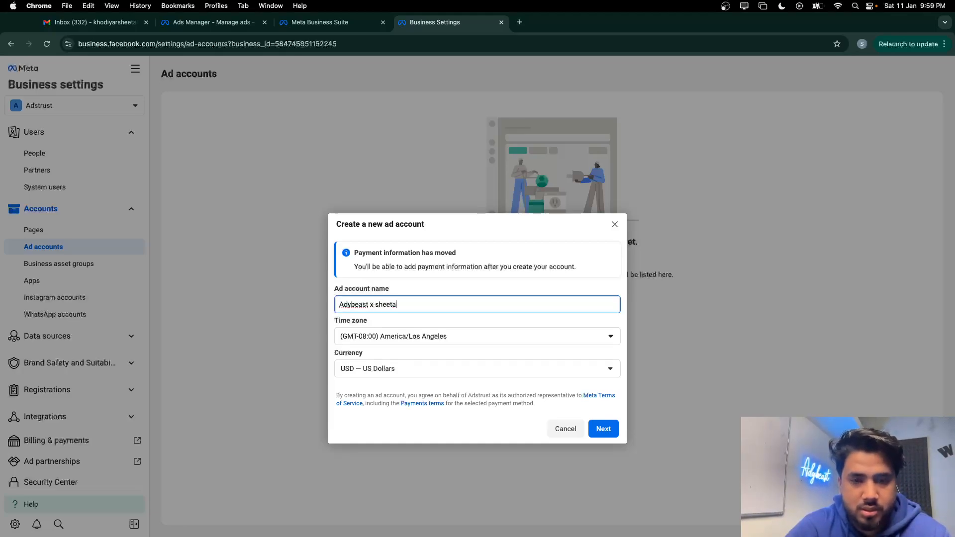
{"action": "type", "text": "tal"}
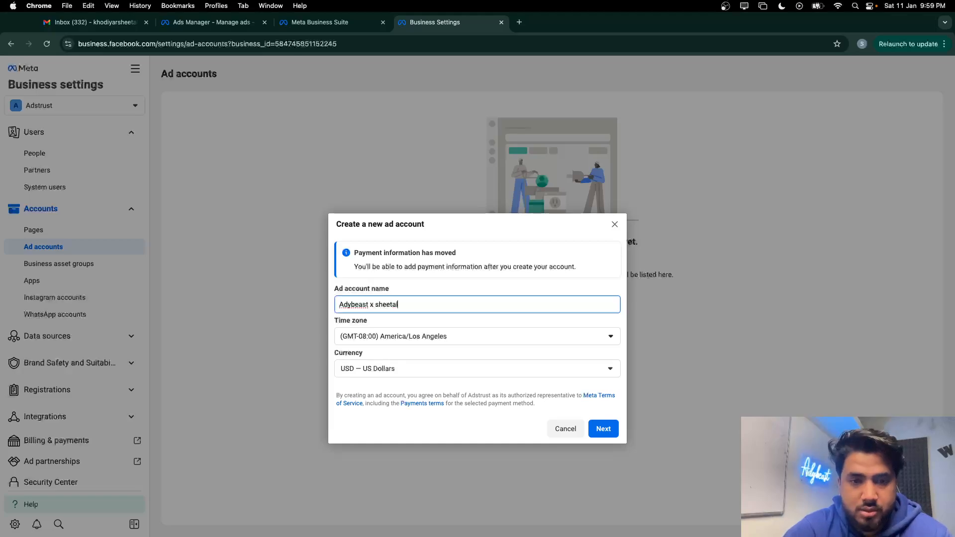
{"action": "left_click", "coordinate": [379, 305]}
{"action": "key", "text": "BackSpace"}
{"action": "type", "text": "S"}
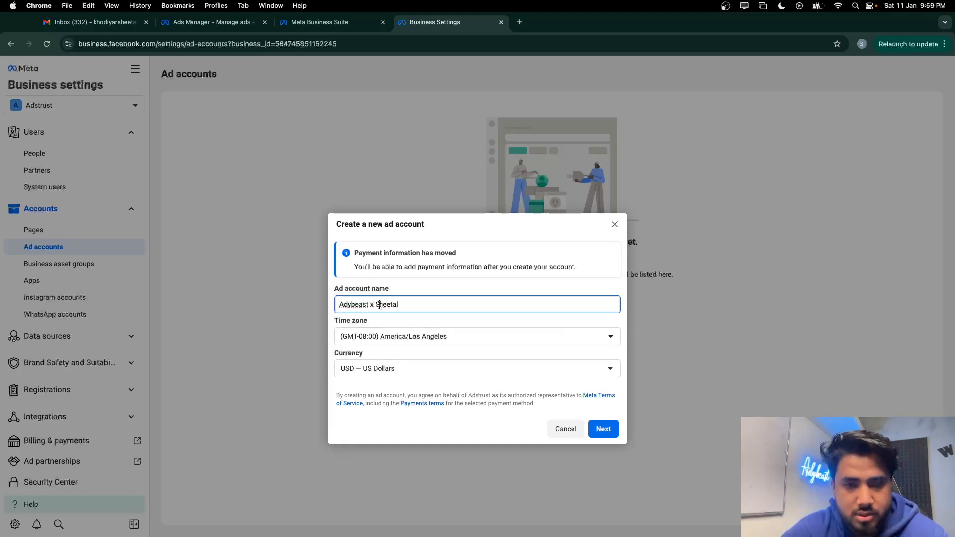
{"action": "left_click", "coordinate": [447, 283]}
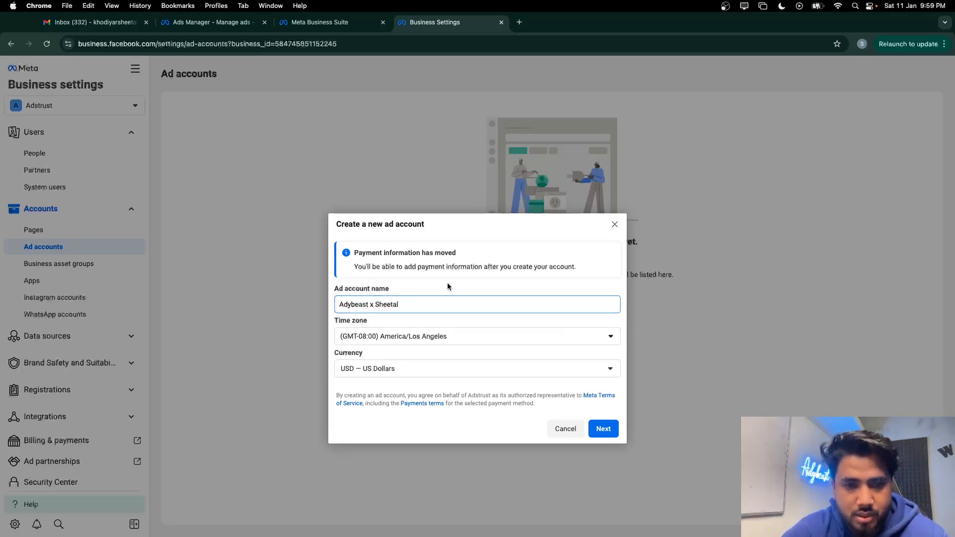
Set time zone Asia/Kolkata and currency INR, then mark the account for Adstrust's own use
{"action": "left_click", "coordinate": [446, 341]}
{"action": "scroll", "coordinate": [480, 253], "scroll_direction": "down", "scroll_amount": 5}
{"action": "scroll", "coordinate": [480, 253], "scroll_direction": "down", "scroll_amount": 20}
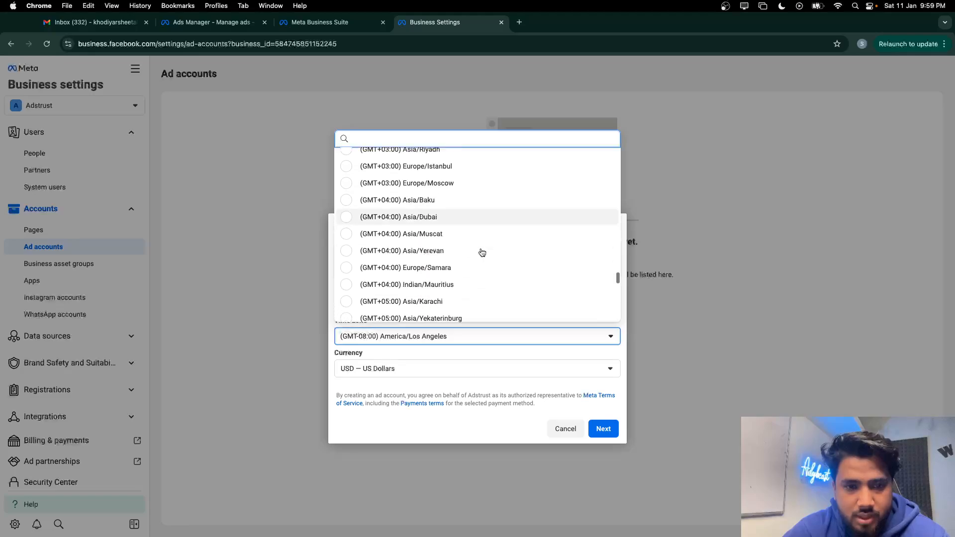
{"action": "left_click", "coordinate": [475, 258]}
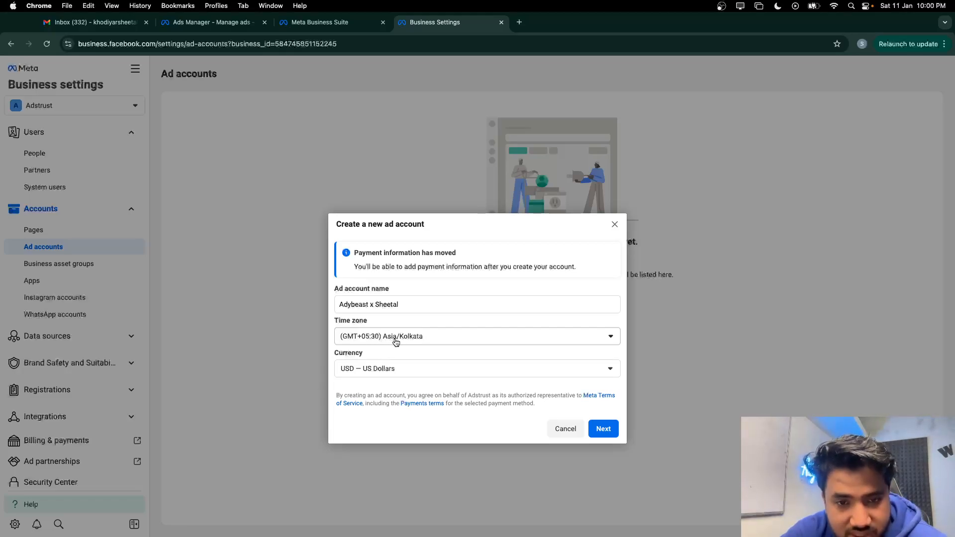
{"action": "left_click", "coordinate": [425, 368]}
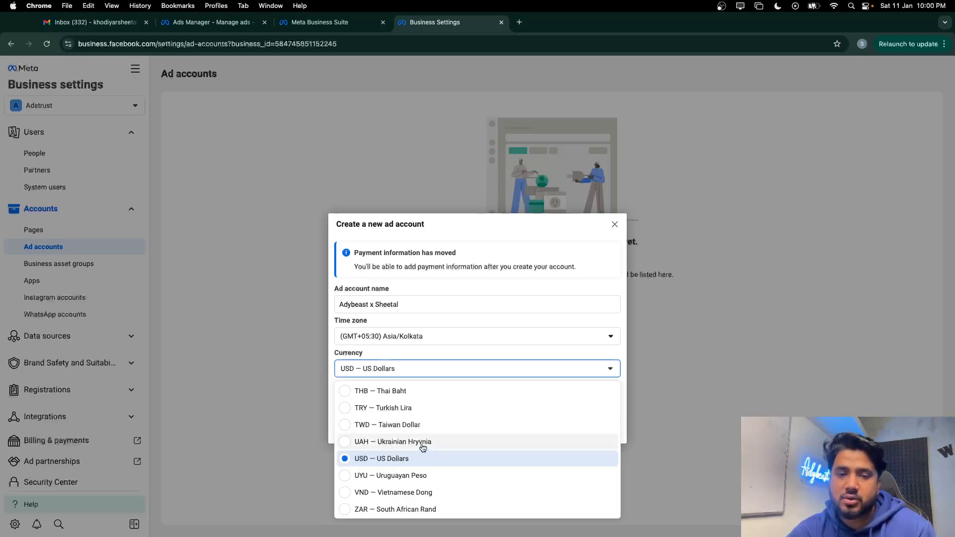
{"action": "scroll", "coordinate": [422, 448], "scroll_direction": "up", "scroll_amount": 5}
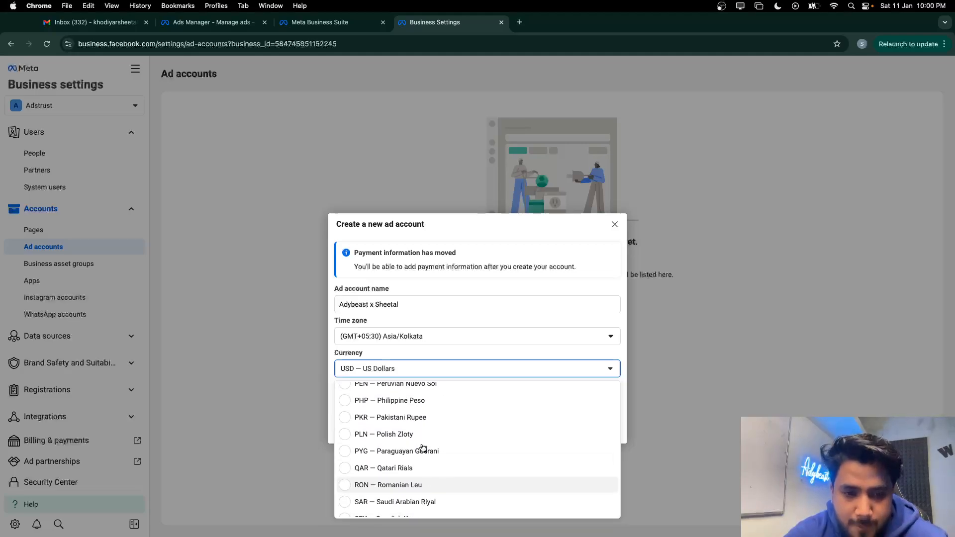
{"action": "scroll", "coordinate": [422, 447], "scroll_direction": "up", "scroll_amount": 5}
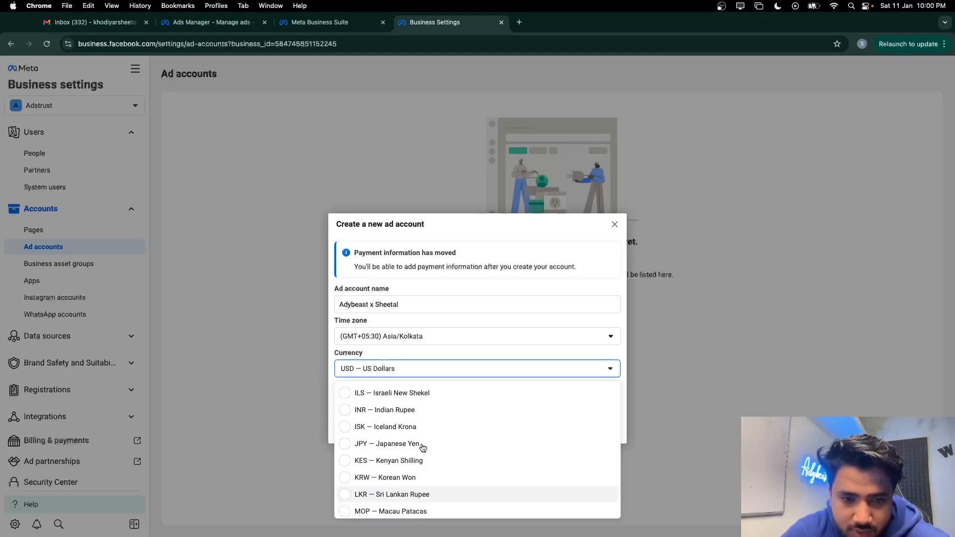
{"action": "left_click", "coordinate": [421, 453]}
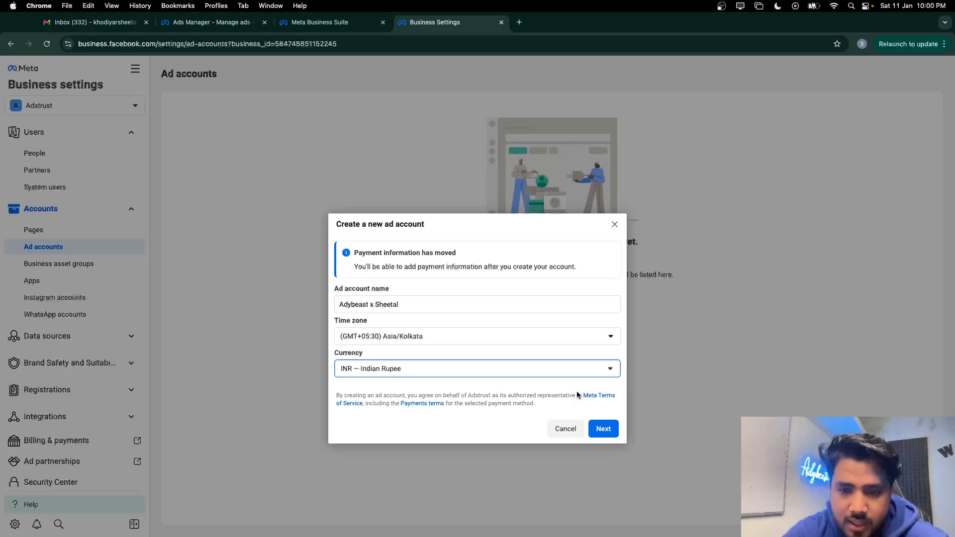
{"action": "left_click", "coordinate": [602, 429]}
{"action": "left_click", "coordinate": [342, 241]}
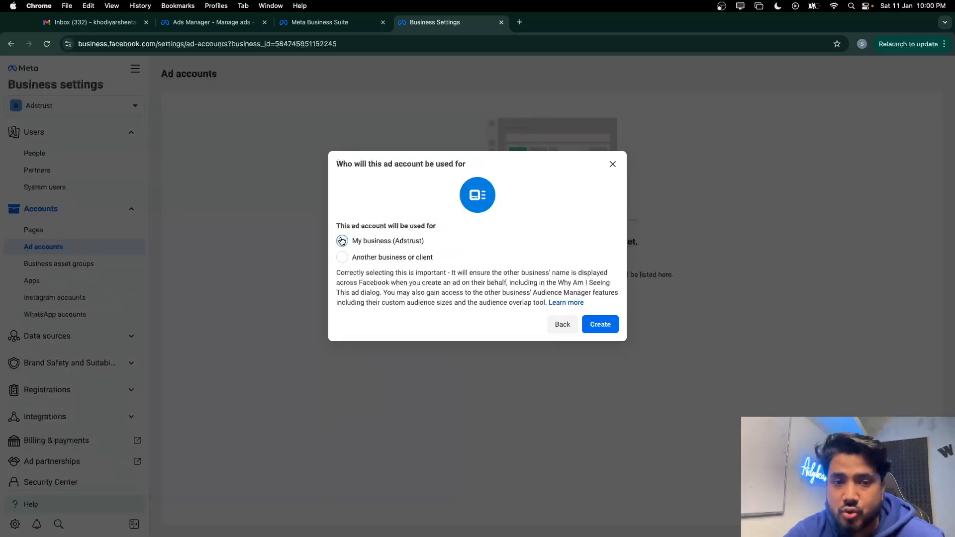
Go back to recheck time zone and INR currency, then reselect Adstrust as the user
{"action": "left_click", "coordinate": [563, 324]}
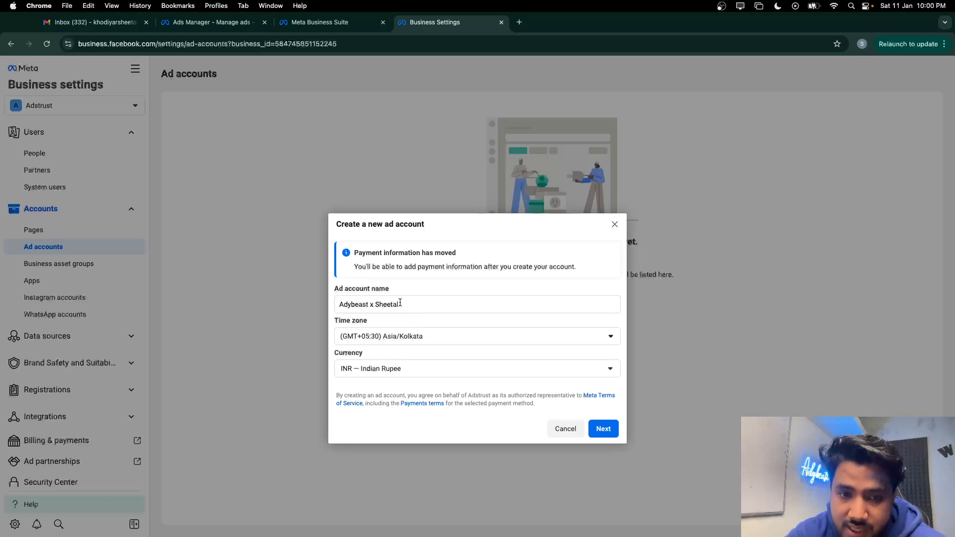
{"action": "left_click", "coordinate": [411, 338]}
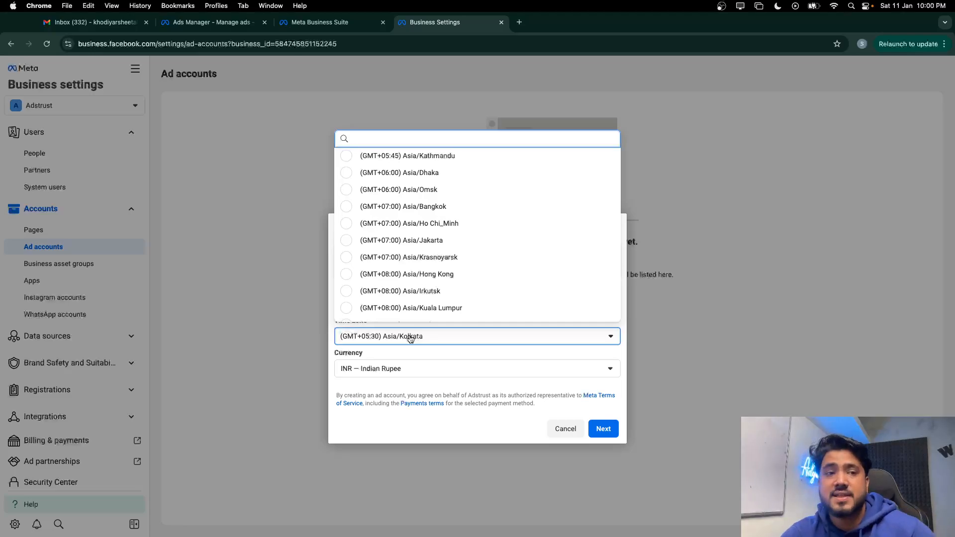
{"action": "left_click", "coordinate": [556, 375]}
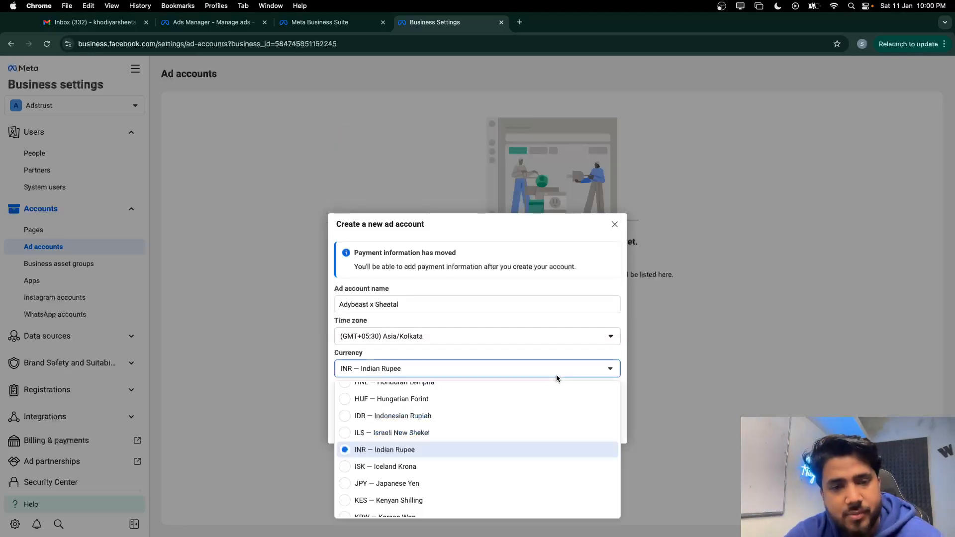
{"action": "left_click", "coordinate": [592, 374]}
{"action": "left_click", "coordinate": [604, 429]}
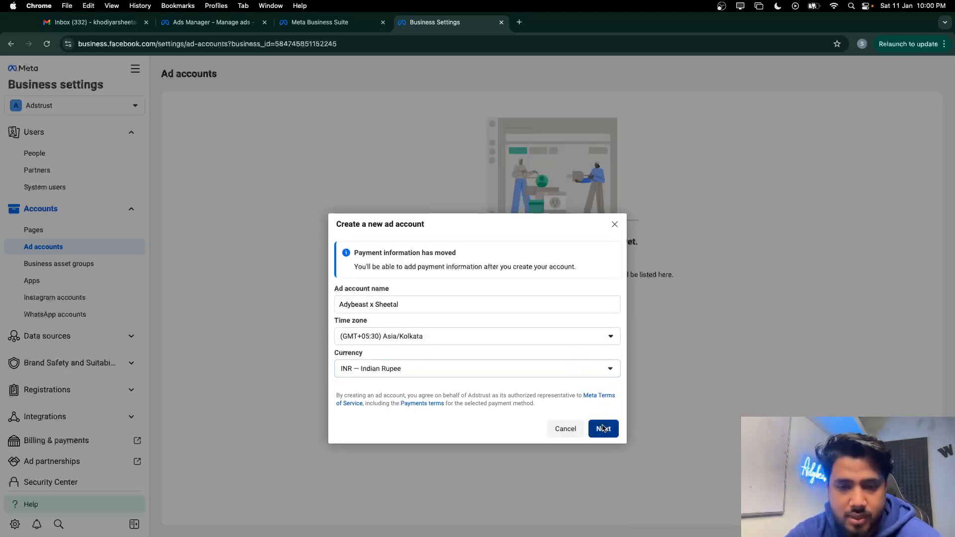
{"action": "left_click", "coordinate": [342, 241]}
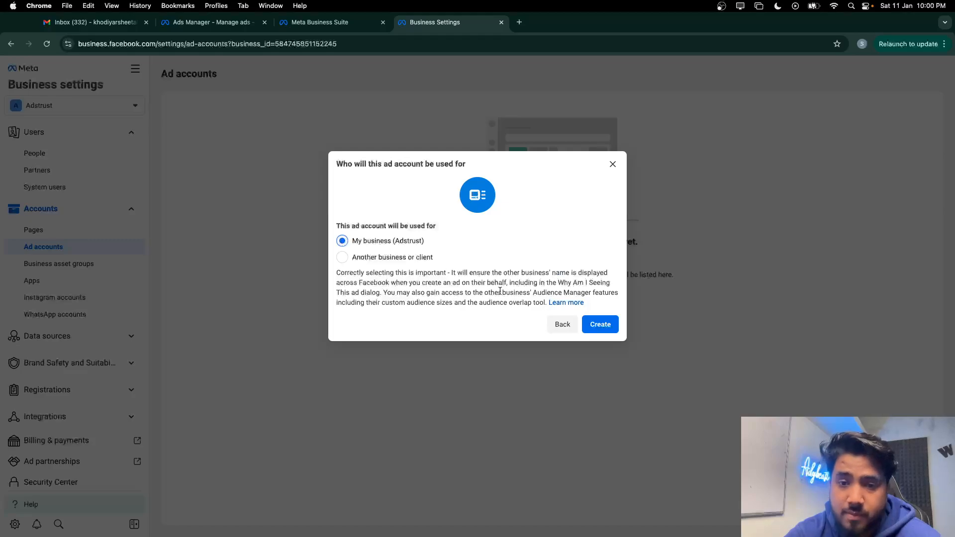
Create the ad account and give both listed people full Manage ad accounts control
{"action": "left_click", "coordinate": [595, 327]}
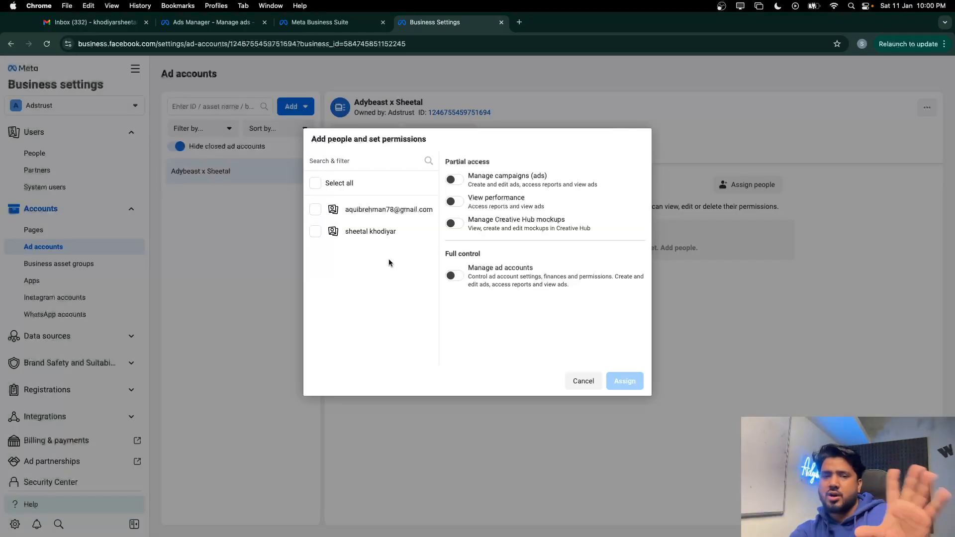
{"action": "left_click", "coordinate": [316, 209]}
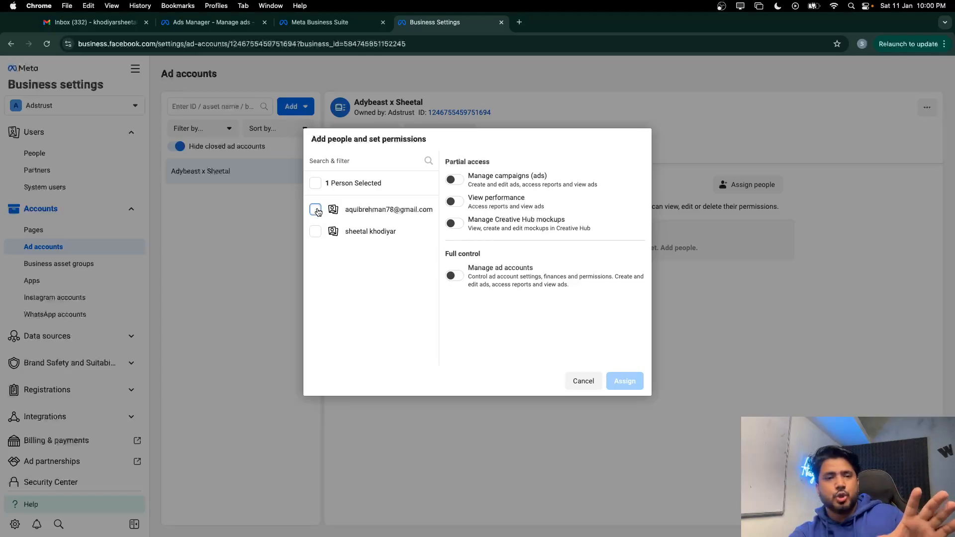
{"action": "left_click", "coordinate": [316, 231]}
{"action": "left_click", "coordinate": [454, 275]}
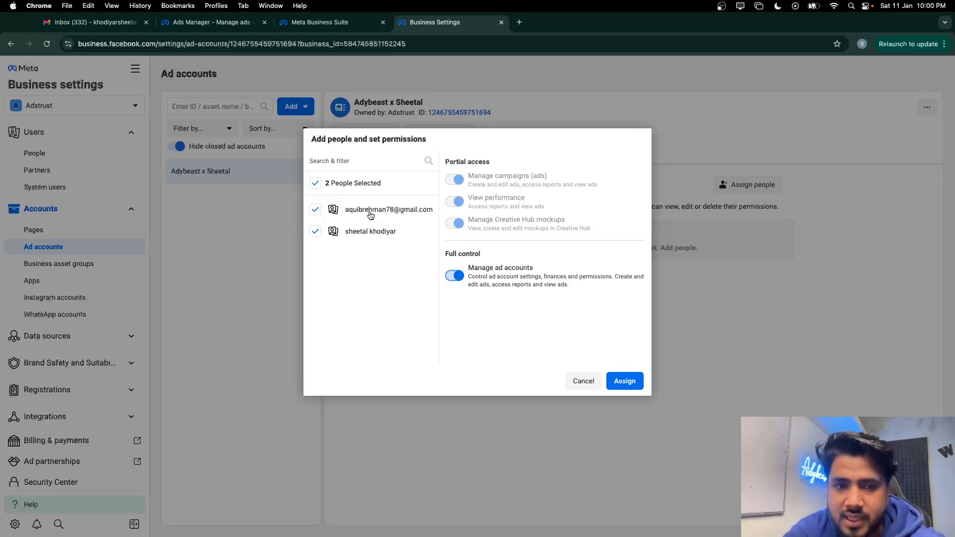
{"action": "left_click", "coordinate": [628, 383]}
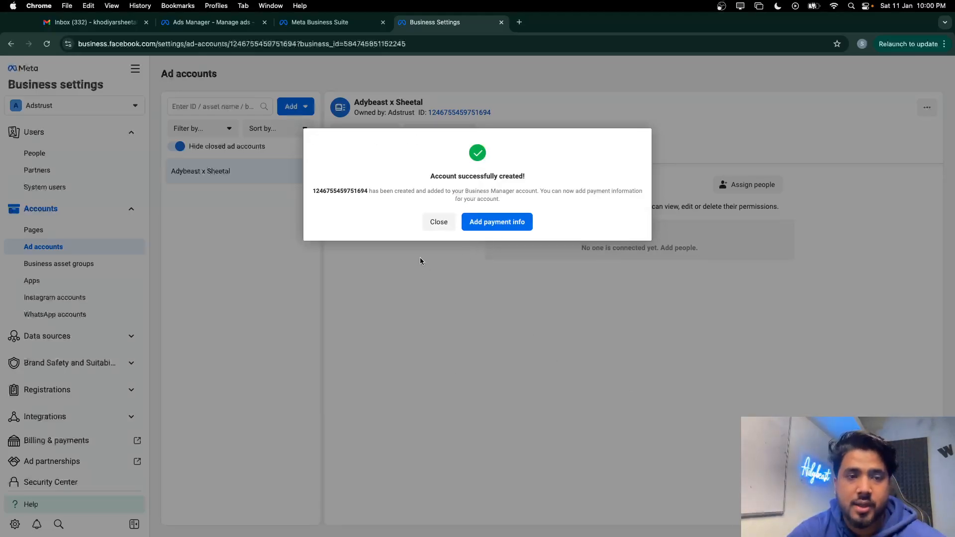
Start adding payment info, accepting India, INR and Kolkata, with UPI as the method
{"action": "left_click", "coordinate": [512, 225]}
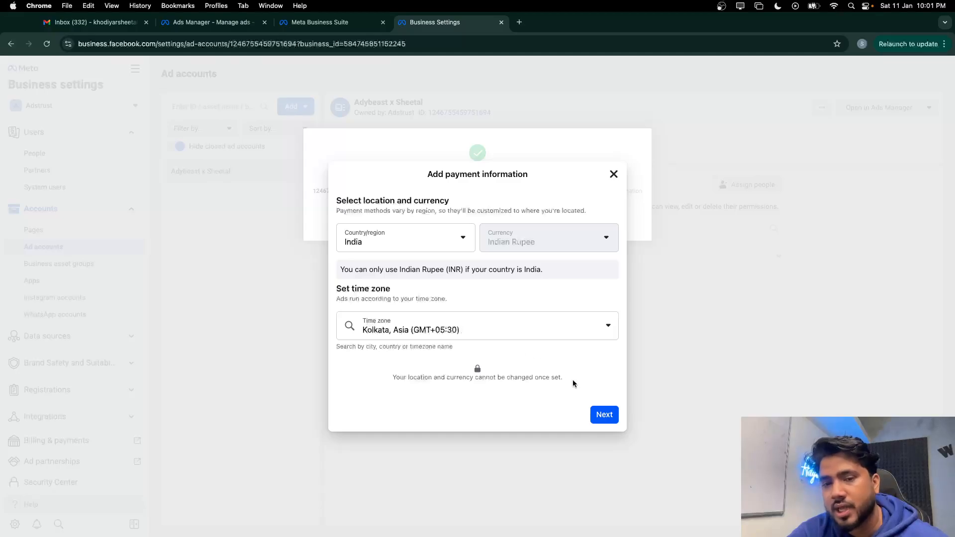
{"action": "left_click", "coordinate": [604, 416]}
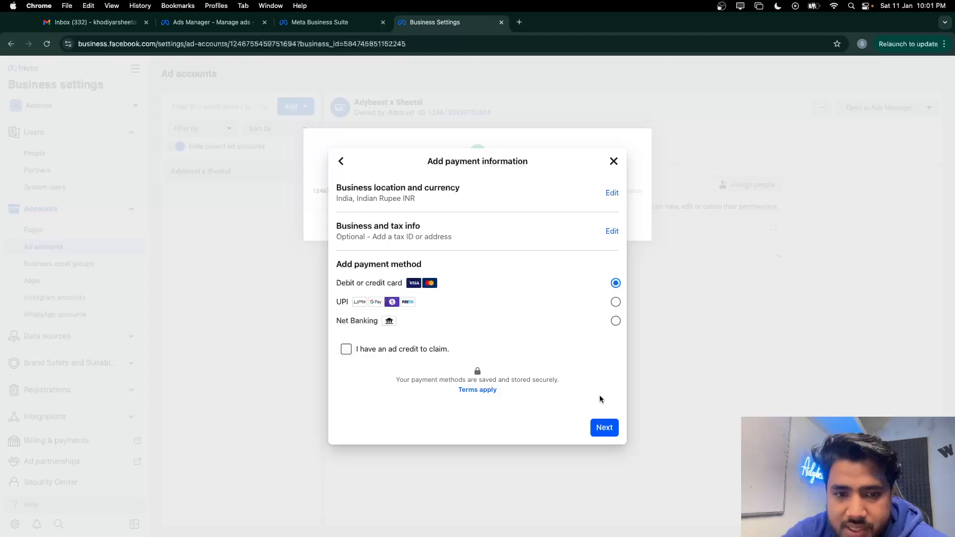
{"action": "left_click", "coordinate": [615, 301]}
{"action": "left_click", "coordinate": [605, 428]}
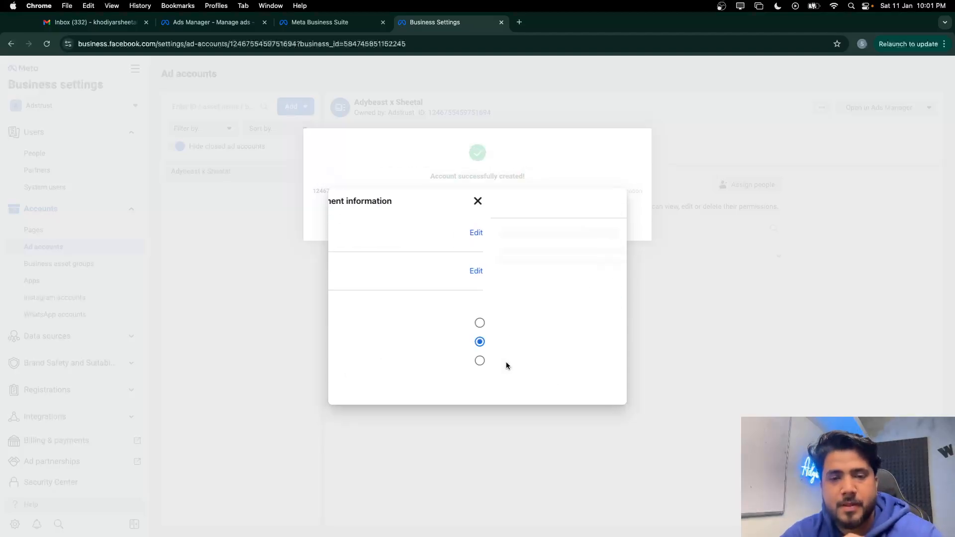
Fill business info: state Chattisgarh, ads not for business purposes, details confirmed accurate
{"action": "left_click", "coordinate": [365, 219]}
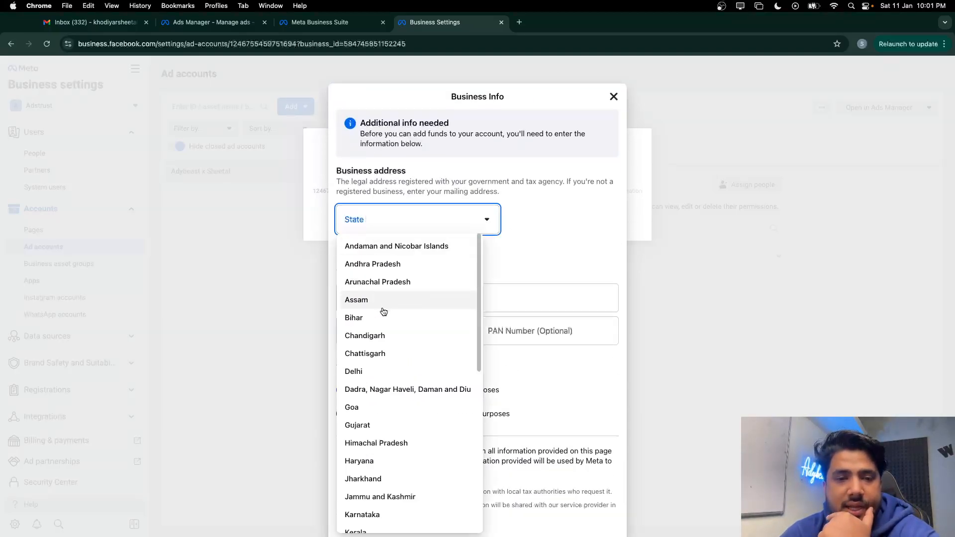
{"action": "left_click", "coordinate": [381, 352]}
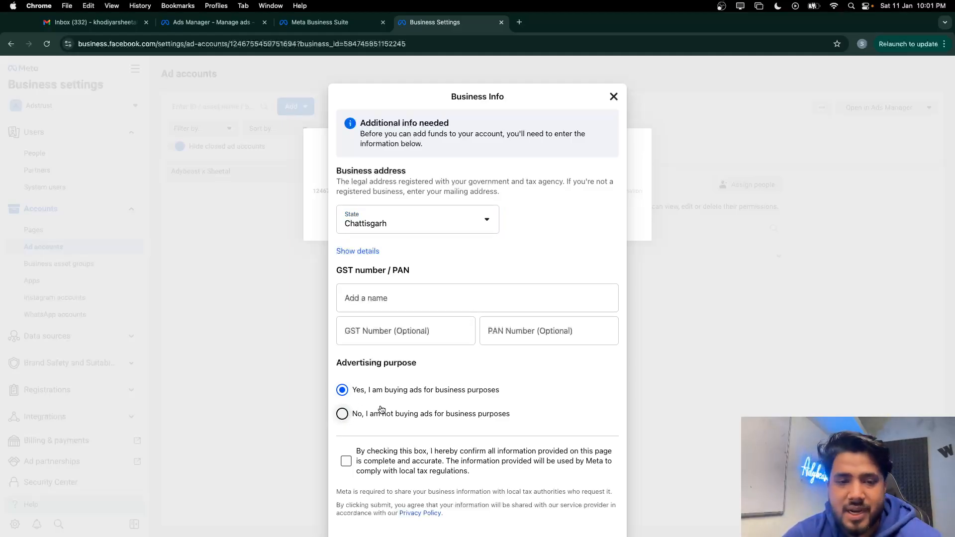
{"action": "left_click", "coordinate": [392, 299]}
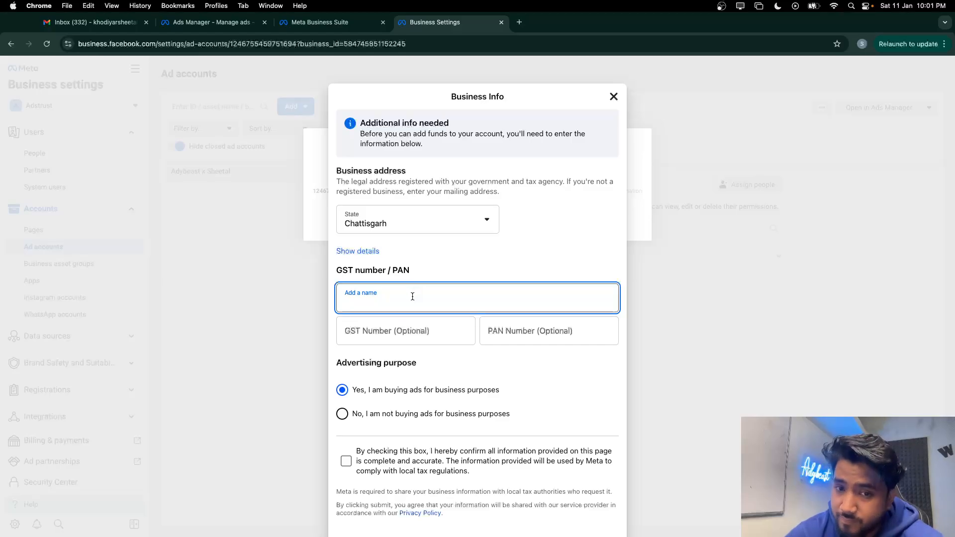
{"action": "left_click", "coordinate": [390, 329]}
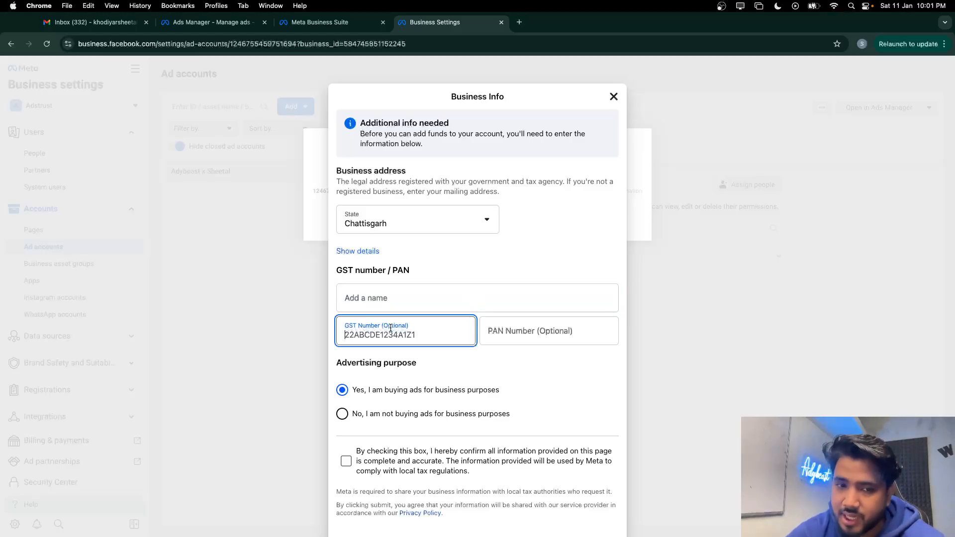
{"action": "left_click", "coordinate": [512, 330]}
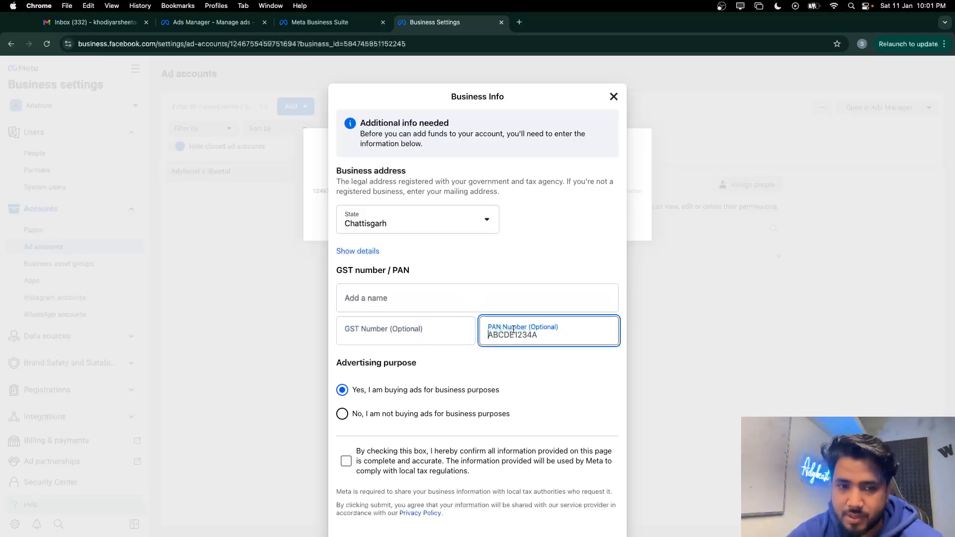
{"action": "left_click", "coordinate": [397, 331]}
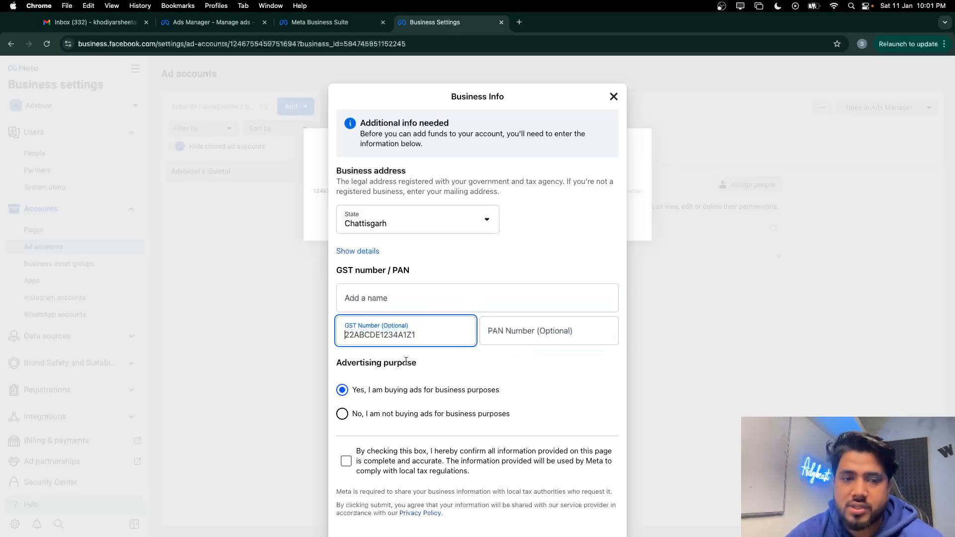
{"action": "left_click", "coordinate": [344, 415]}
{"action": "scroll", "coordinate": [420, 414], "scroll_direction": "down", "scroll_amount": 2}
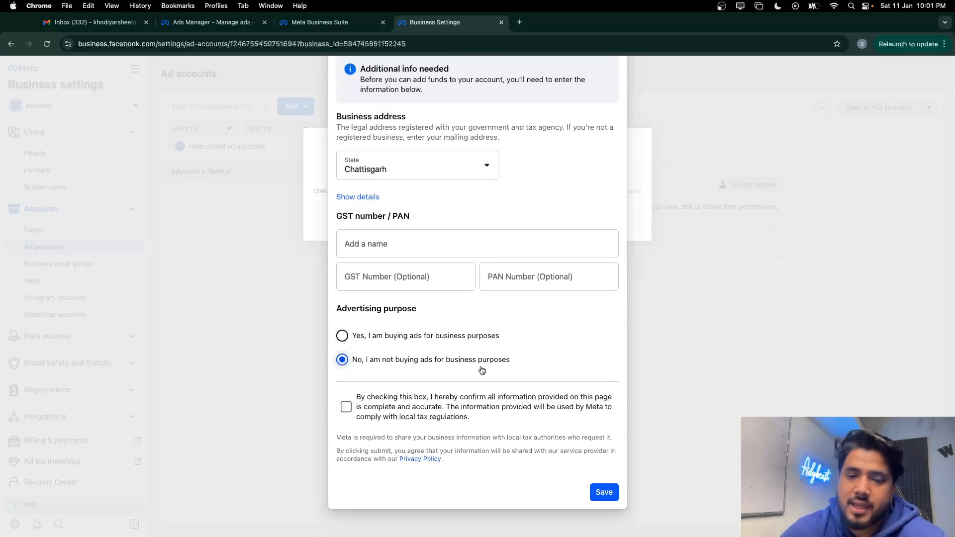
{"action": "left_click", "coordinate": [344, 407]}
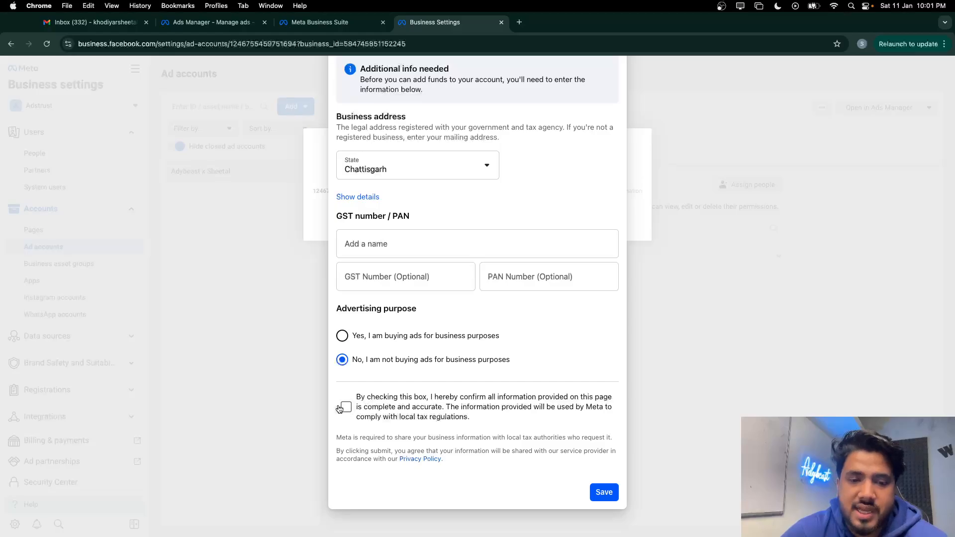
Save the business info, change the amount to 40, and close Add funds without paying
{"action": "left_click", "coordinate": [598, 492]}
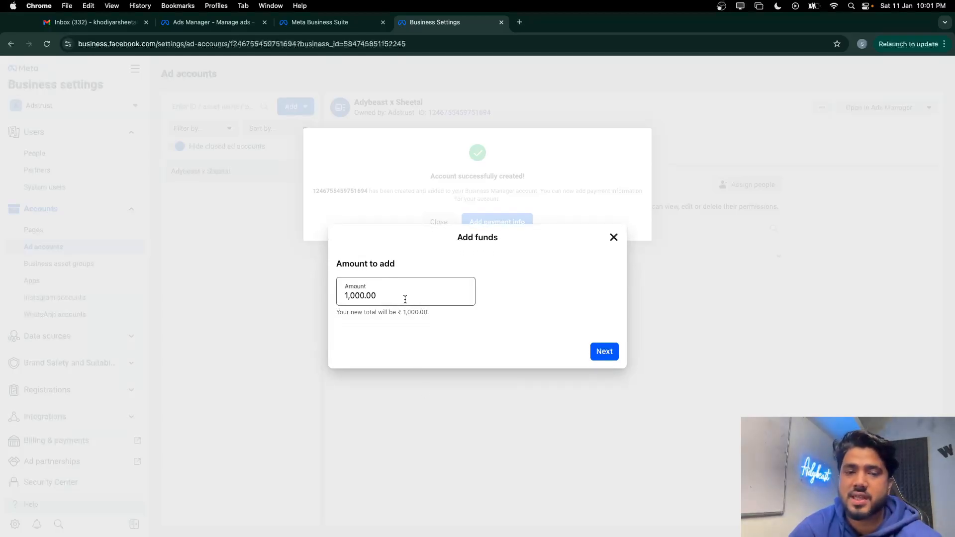
{"action": "left_click", "coordinate": [406, 300]}
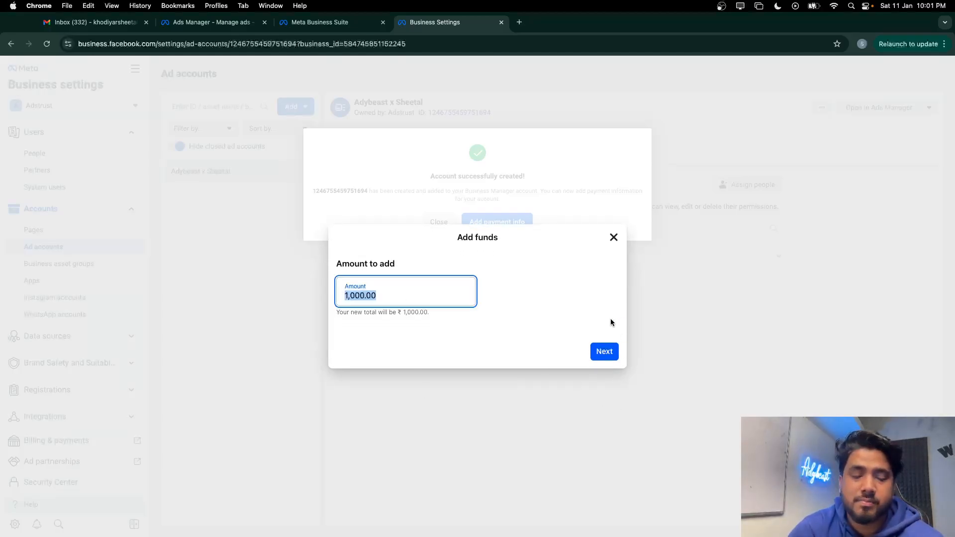
{"action": "type", "text": "40"}
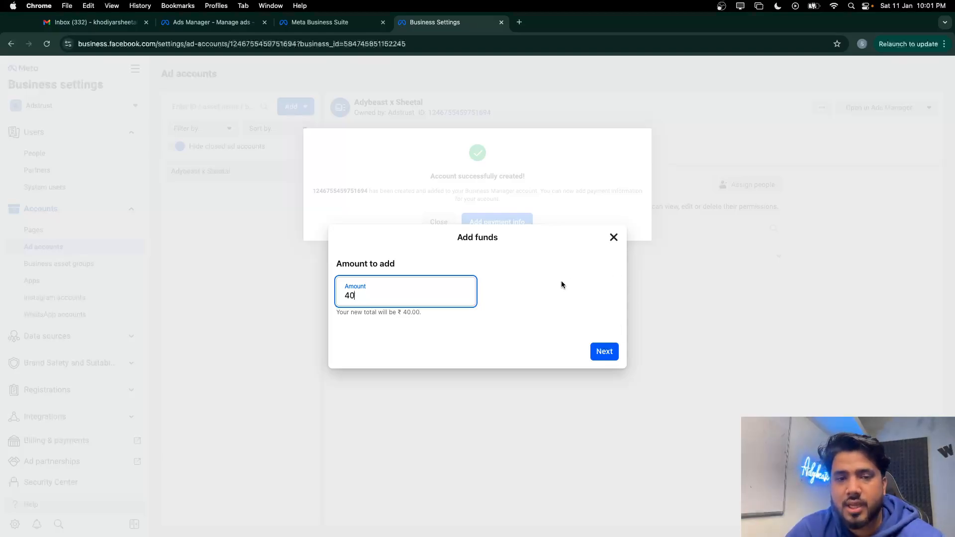
{"action": "left_click", "coordinate": [609, 245]}
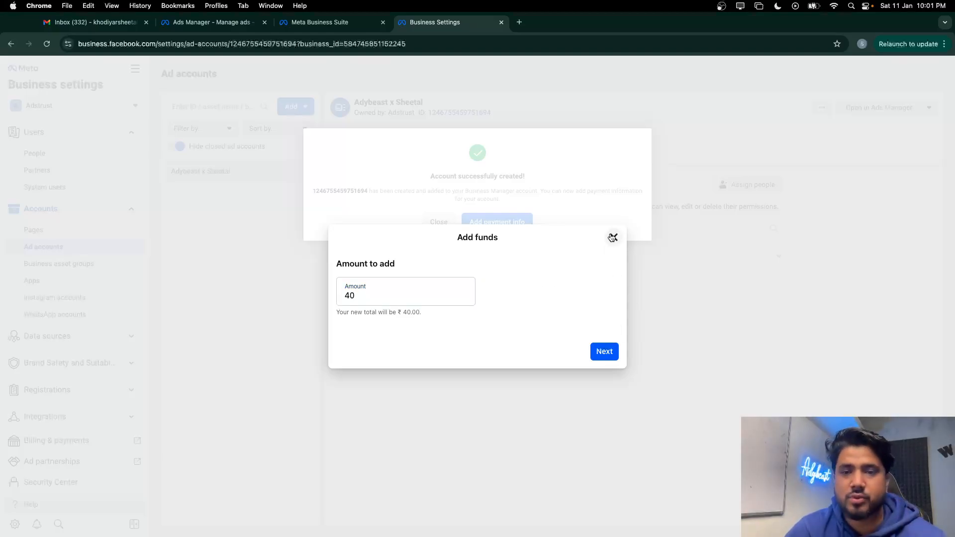
{"action": "left_click", "coordinate": [613, 238]}
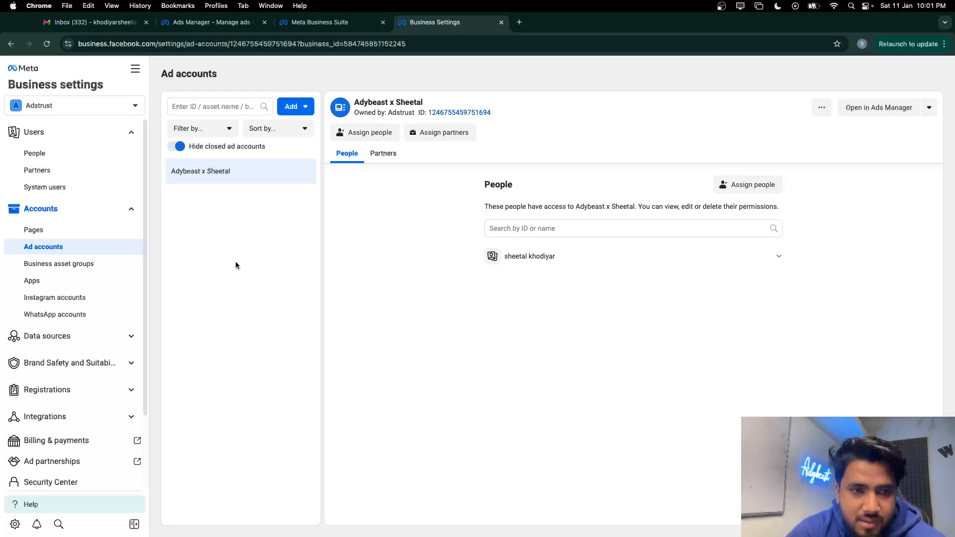
Check the business portfolio list, then go to Ads Manager from the All tools menu
{"action": "left_click", "coordinate": [128, 107]}
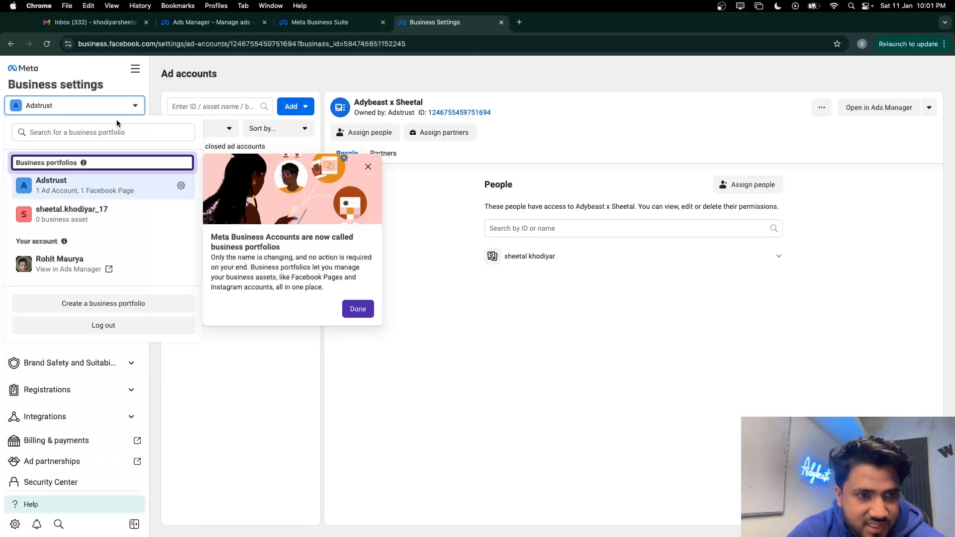
{"action": "left_click", "coordinate": [362, 312]}
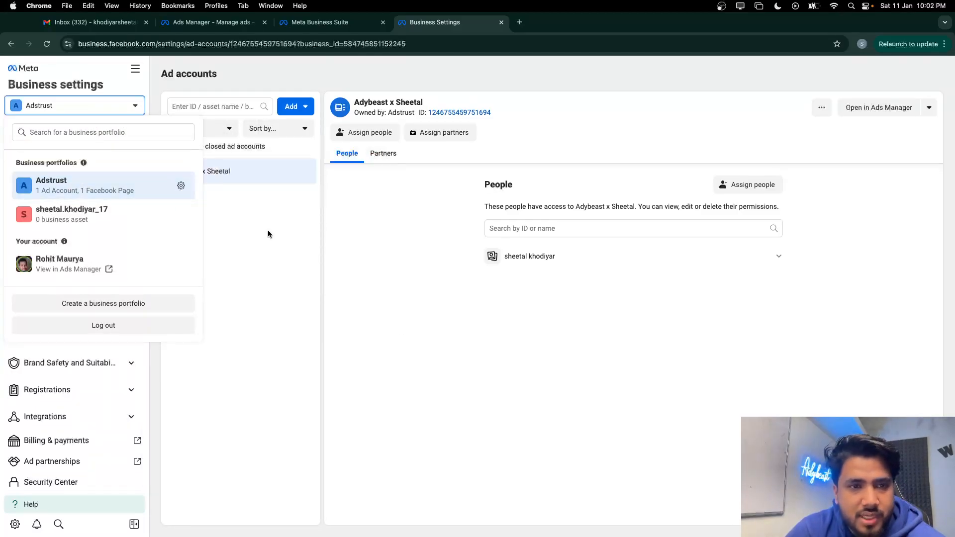
{"action": "left_click", "coordinate": [192, 178]}
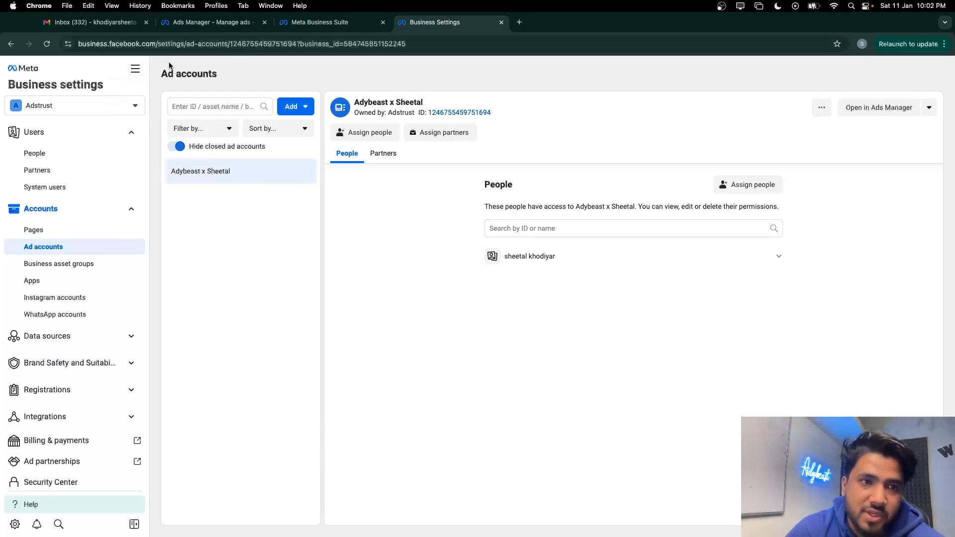
{"action": "left_click", "coordinate": [134, 69]}
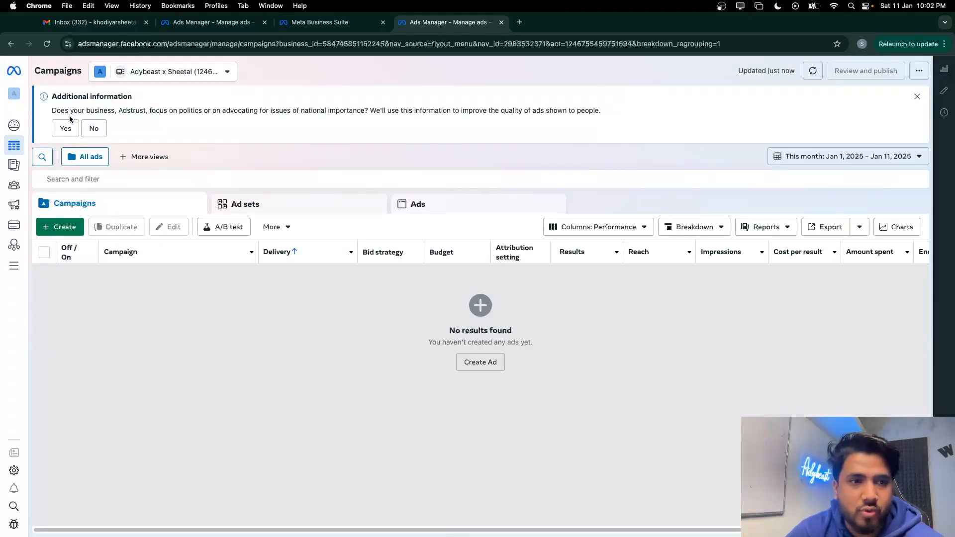
Dismiss the info prompt and start a new campaign with the Engagement objective
{"action": "left_click", "coordinate": [66, 129]}
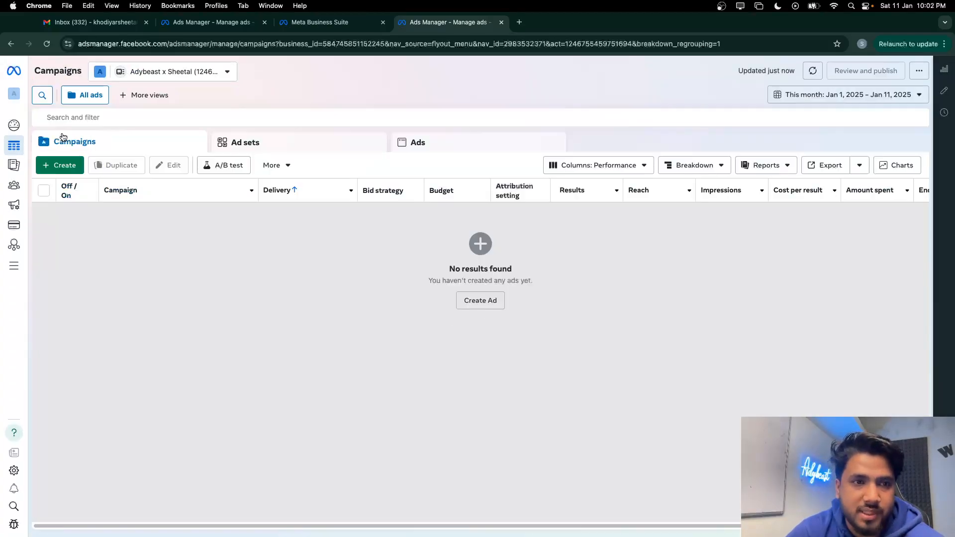
{"action": "left_click", "coordinate": [62, 165]}
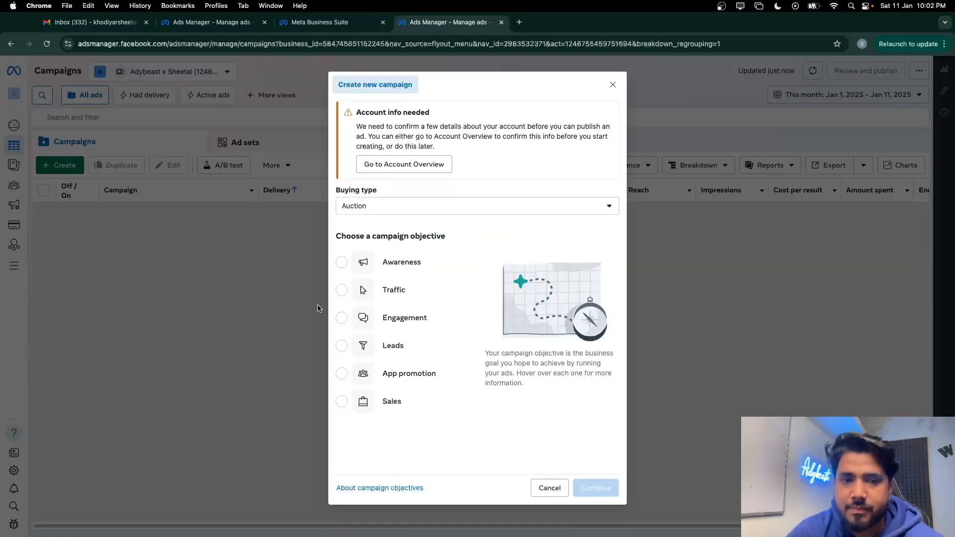
{"action": "left_click", "coordinate": [360, 320]}
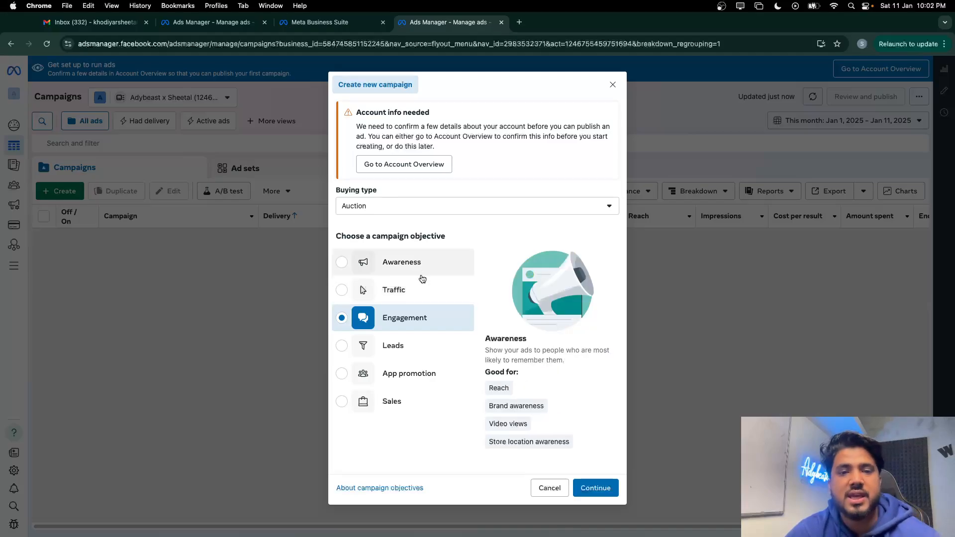
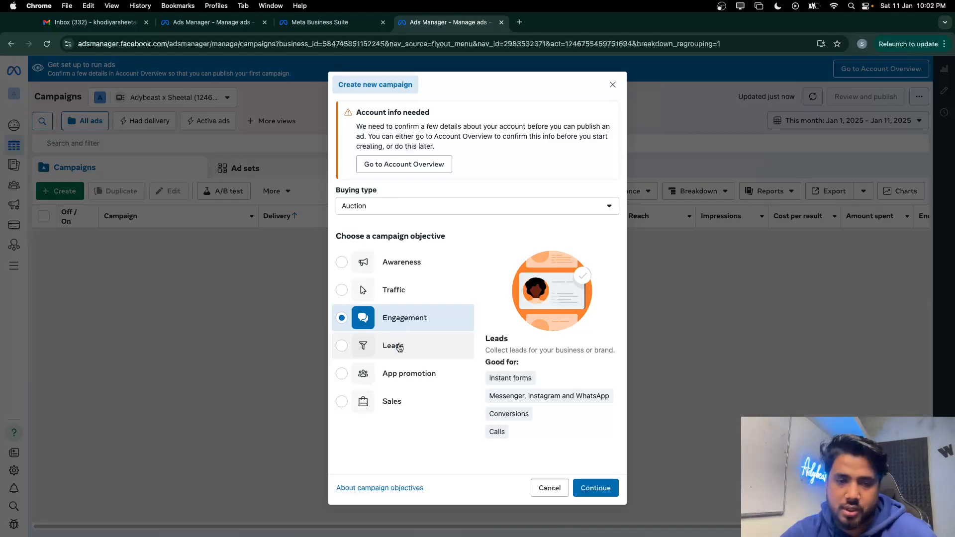
Confirm the Engagement objective and choose the manual engagement campaign setup
{"action": "left_click", "coordinate": [595, 489]}
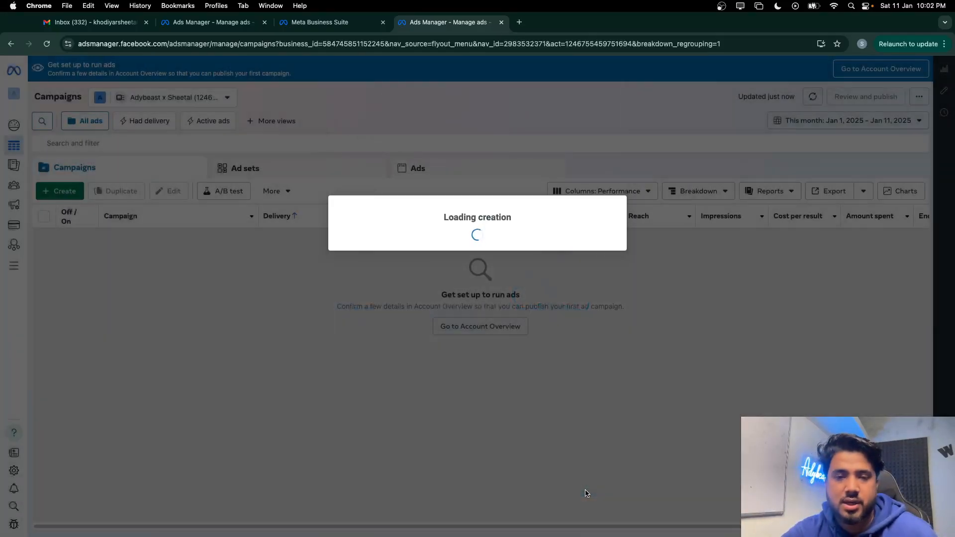
{"action": "left_click", "coordinate": [433, 328]}
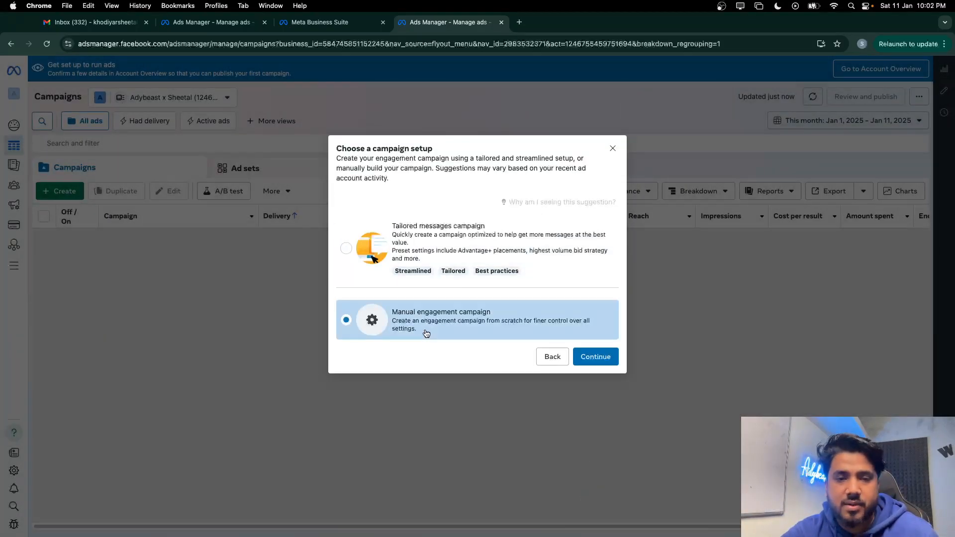
{"action": "left_click", "coordinate": [587, 358]}
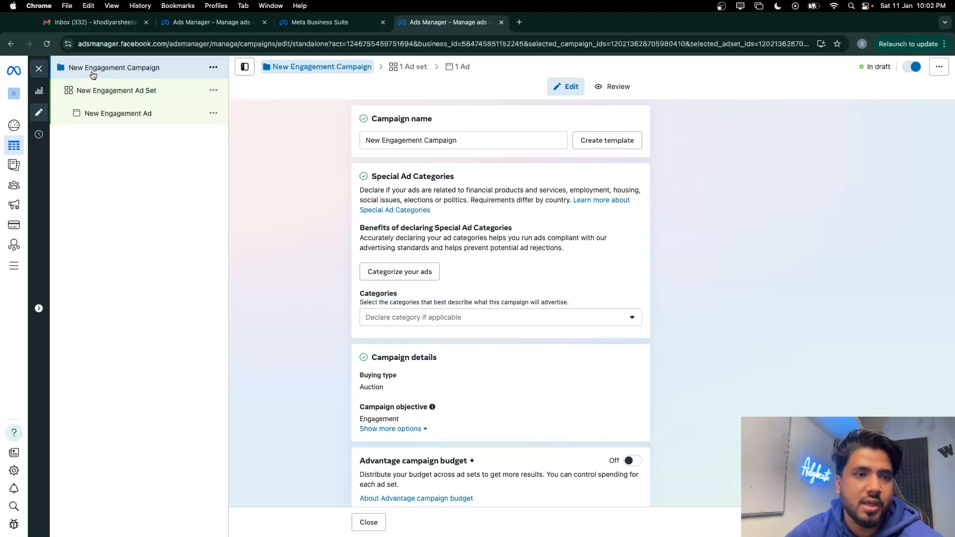
Replace 'New' at the start of the campaign name with the owner's name
{"action": "left_click", "coordinate": [92, 66]}
{"action": "left_click_drag", "start_coordinate": [91, 67], "coordinate": [5, 68]}
{"action": "key", "text": "BackSpace"}
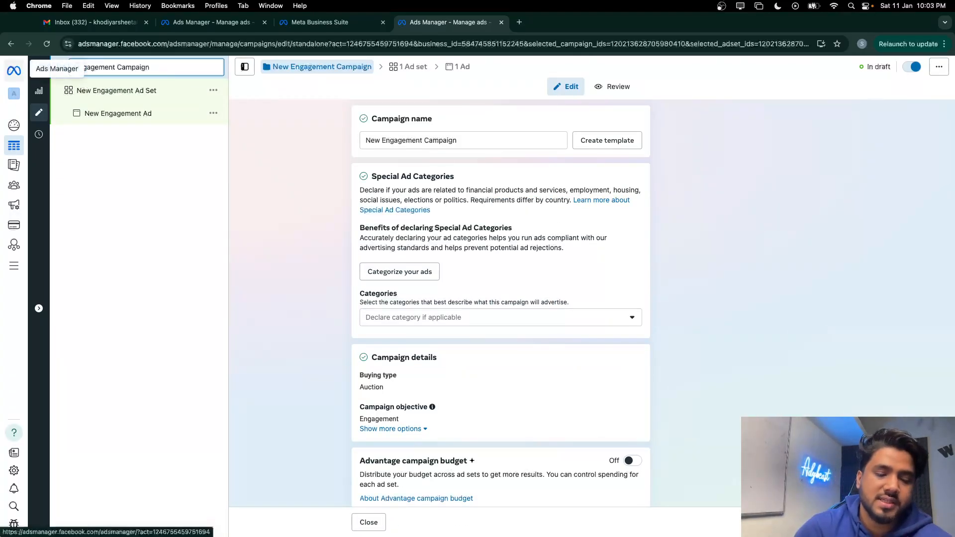
{"action": "type", "text": "THE"}
{"action": "type", "text": "ETALEn"}
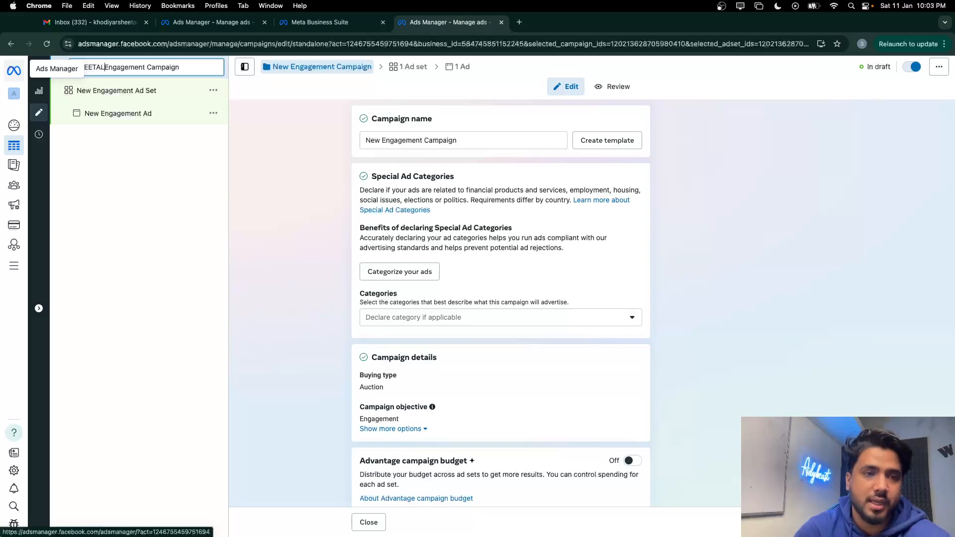
{"action": "key", "text": "BackSpace"}
{"action": "key", "text": "BackSpace"}
{"action": "key", "text": "BackSpace"}
{"action": "key", "text": "BackSpace"}
{"action": "key", "text": "BackSpace"}
{"action": "key", "text": "BackSpace"}
{"action": "key", "text": "BackSpace"}
{"action": "type", "text": "SH"}
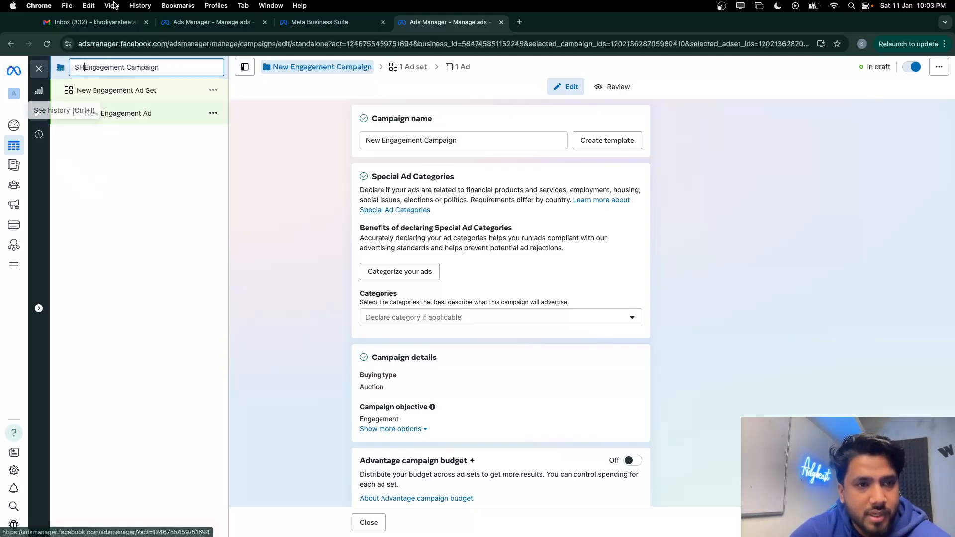
{"action": "key", "text": "BackSpace"}
{"action": "key", "text": "BackSpace"}
{"action": "type", "text": "Sheetal"}
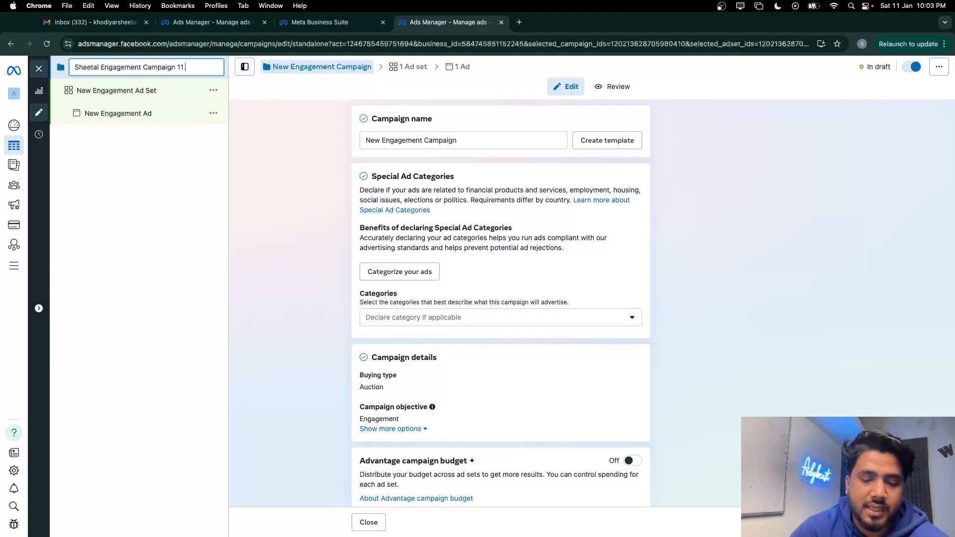
Rename the ad set to '11 jan Ad Set ||18-26 || city tier 01'
{"action": "left_click", "coordinate": [120, 90]}
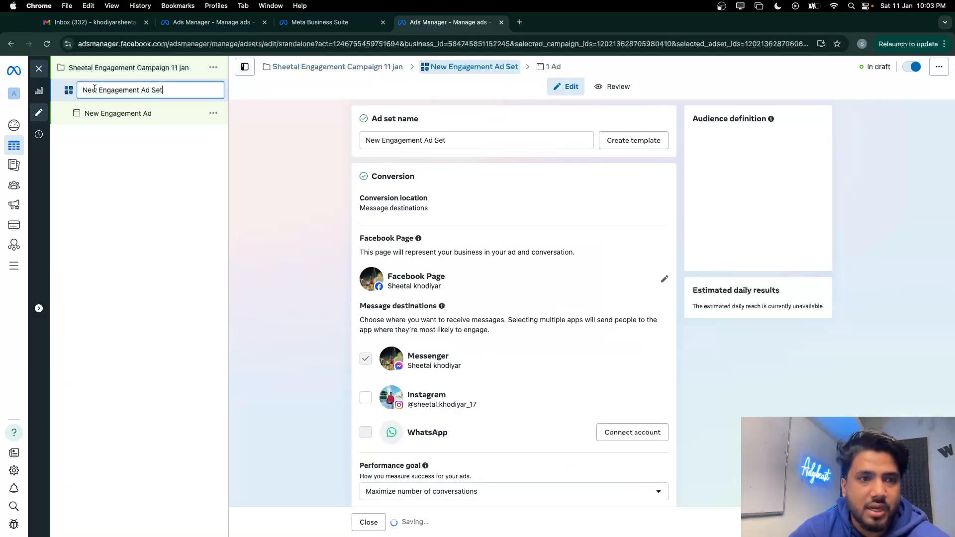
{"action": "double_click", "coordinate": [90, 90]}
{"action": "type", "text": "11 jn"}
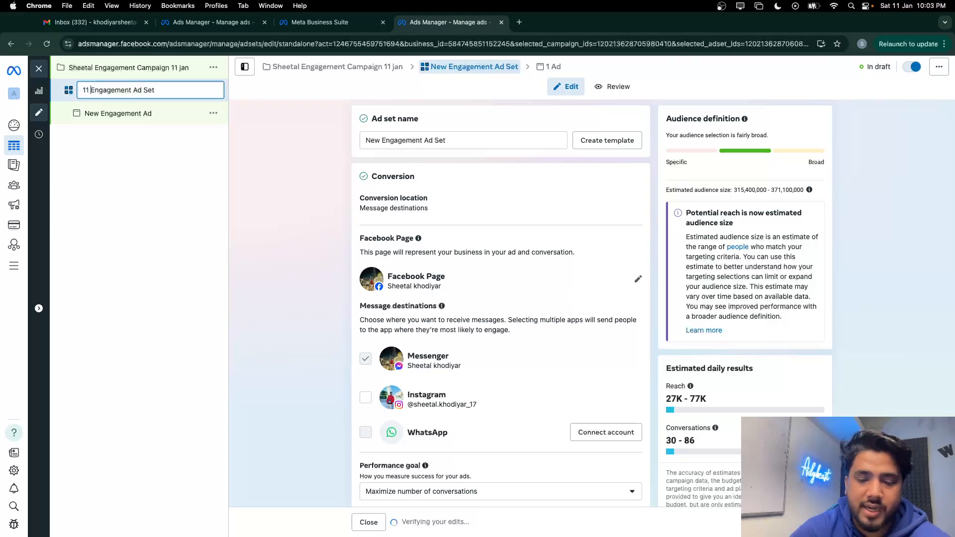
{"action": "key", "text": "BackSpace"}
{"action": "type", "text": "an "}
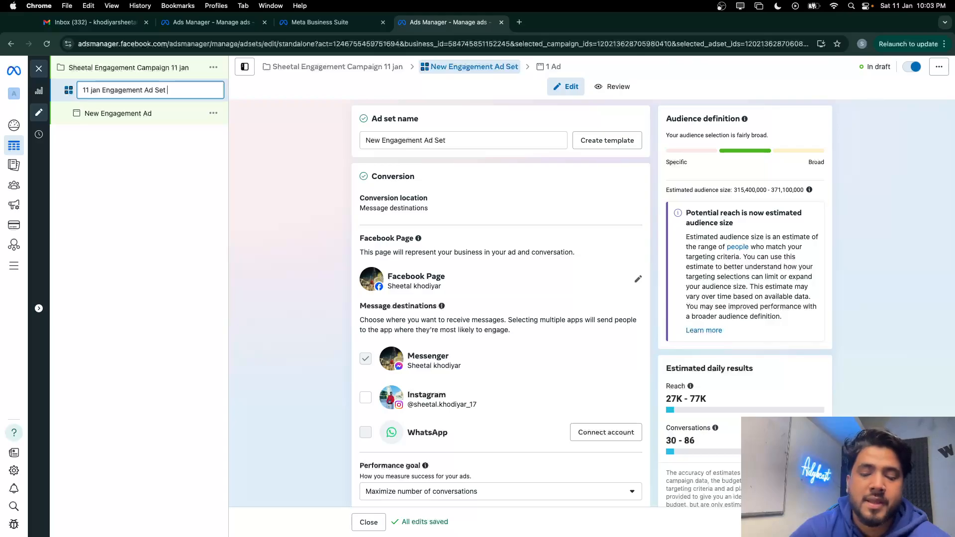
{"action": "type", "text": " 18-"}
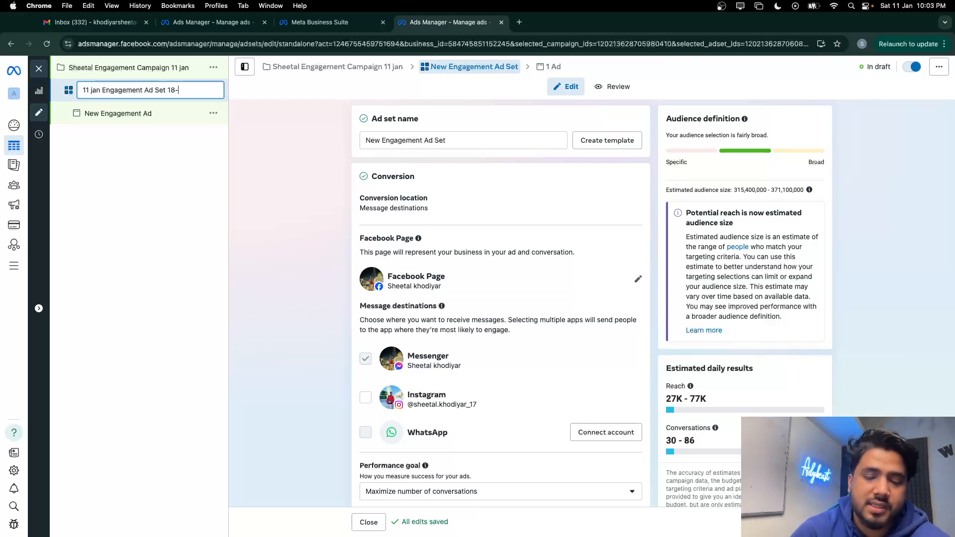
{"action": "type", "text": "2"}
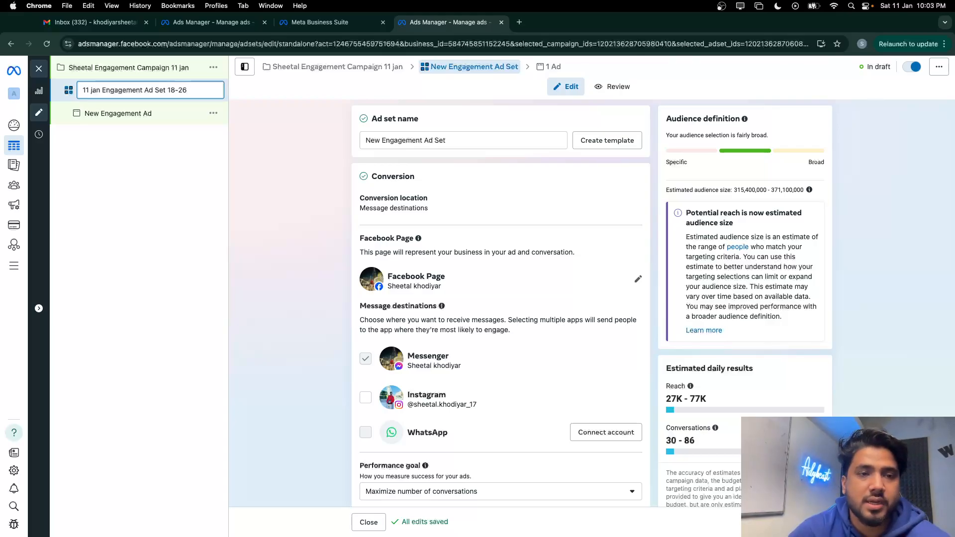
{"action": "type", "text": "6"}
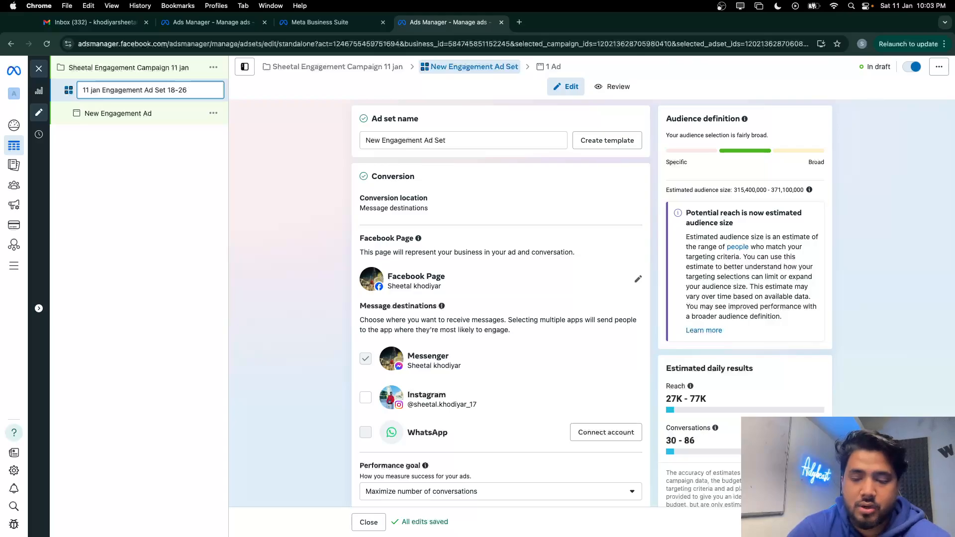
{"action": "left_click", "coordinate": [167, 90]}
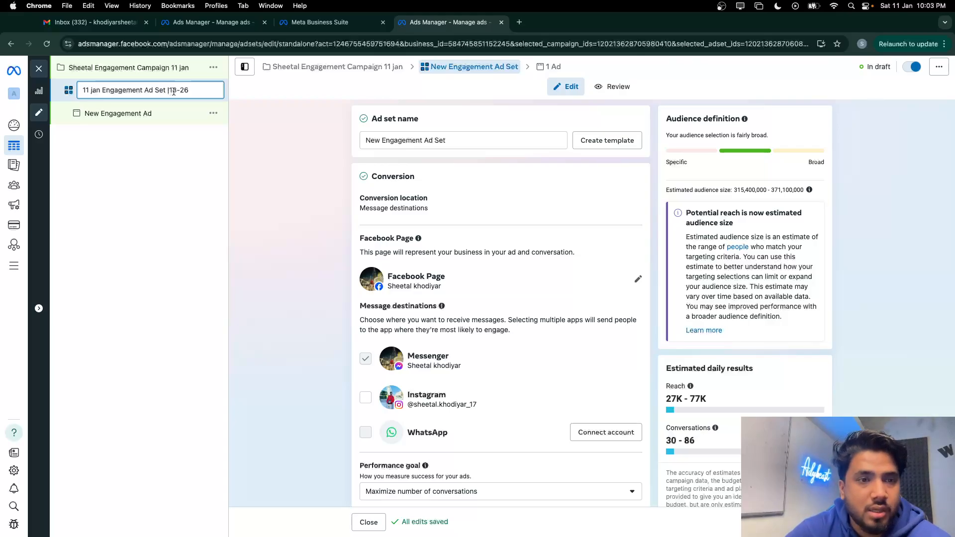
{"action": "type", "text": "||"}
{"action": "left_click", "coordinate": [198, 88]}
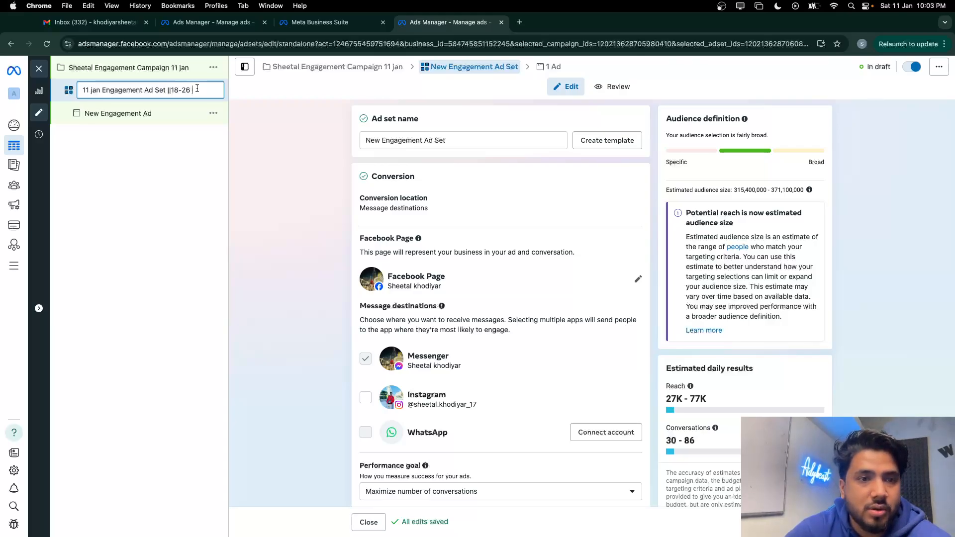
{"action": "type", "text": "|| ci"}
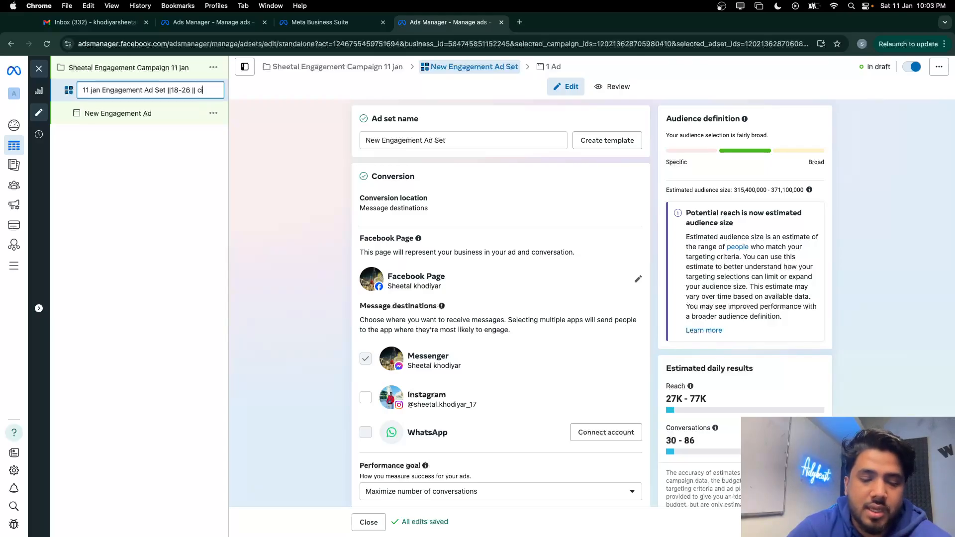
{"action": "type", "text": "ty t"}
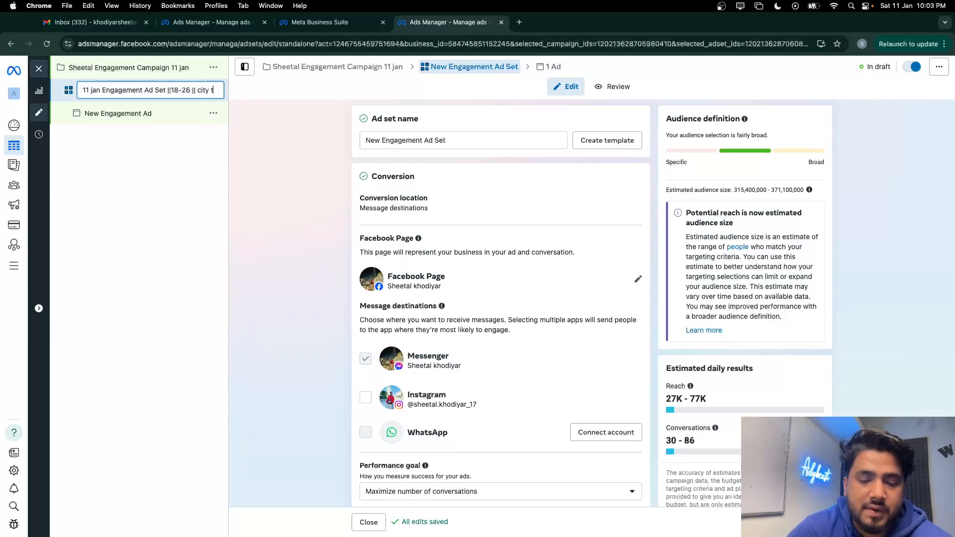
{"action": "type", "text": "ir"}
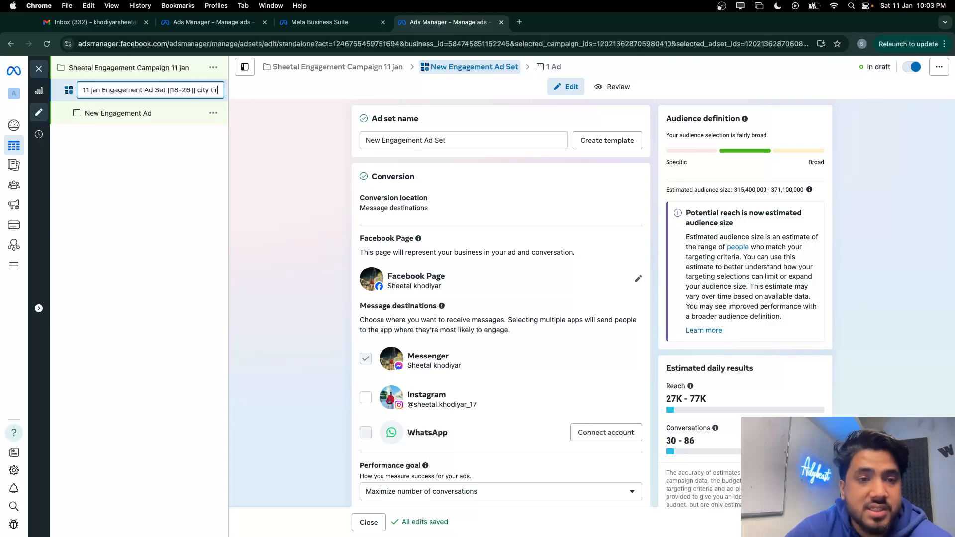
{"action": "type", "text": "er"}
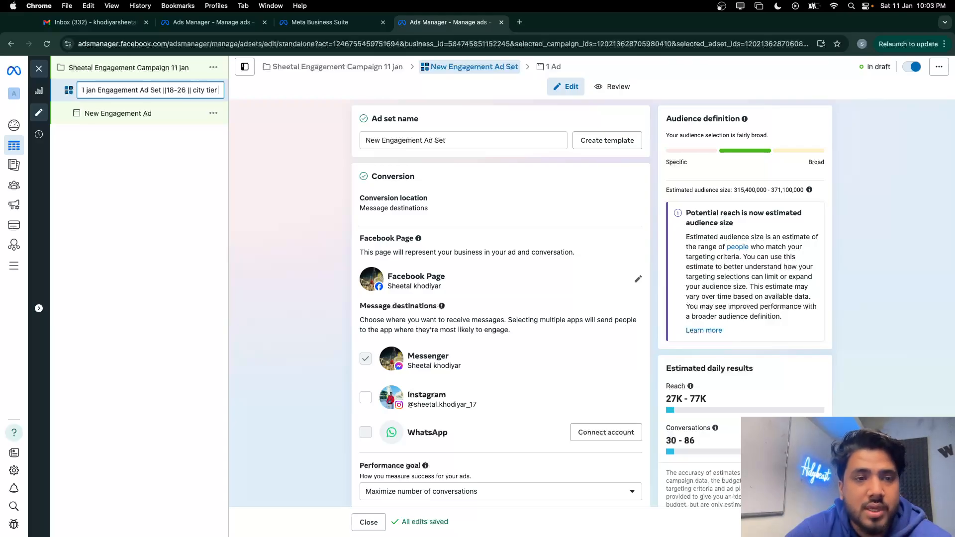
{"action": "type", "text": " 01"}
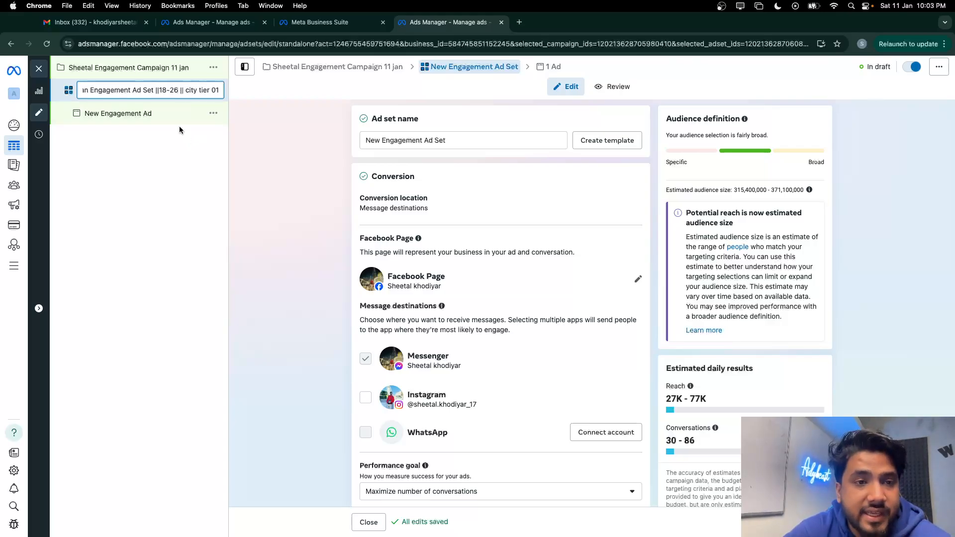
{"action": "mouse_move", "coordinate": [132, 90]}
{"action": "left_mouse_down"}
{"action": "mouse_move", "coordinate": [89, 90]}
{"action": "mouse_move", "coordinate": [145, 91]}
{"action": "left_mouse_up"}
{"action": "left_click", "coordinate": [99, 90]}
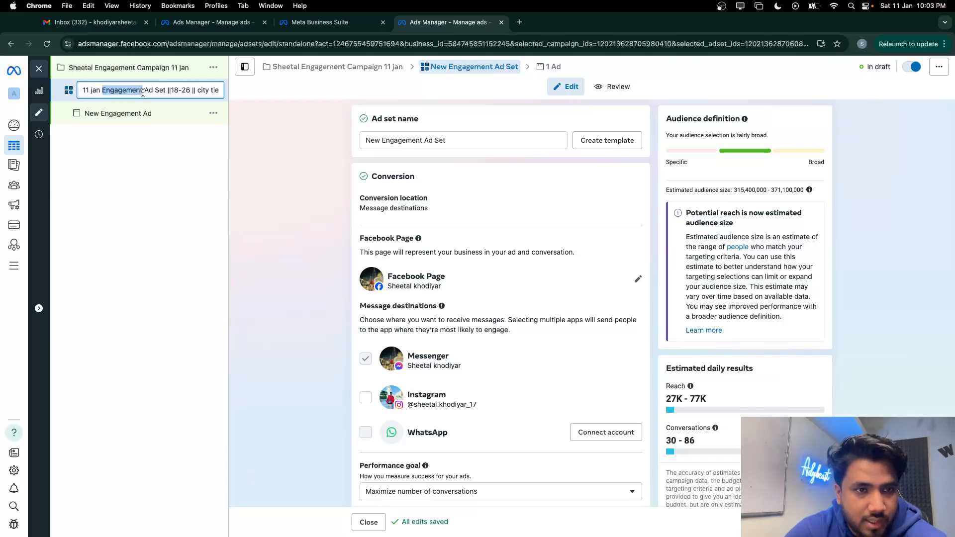
{"action": "key", "text": "BackSpace"}
Rename the ad to 'New Engagement Ad 1' and dismiss the help popup
{"action": "left_click", "coordinate": [109, 114]}
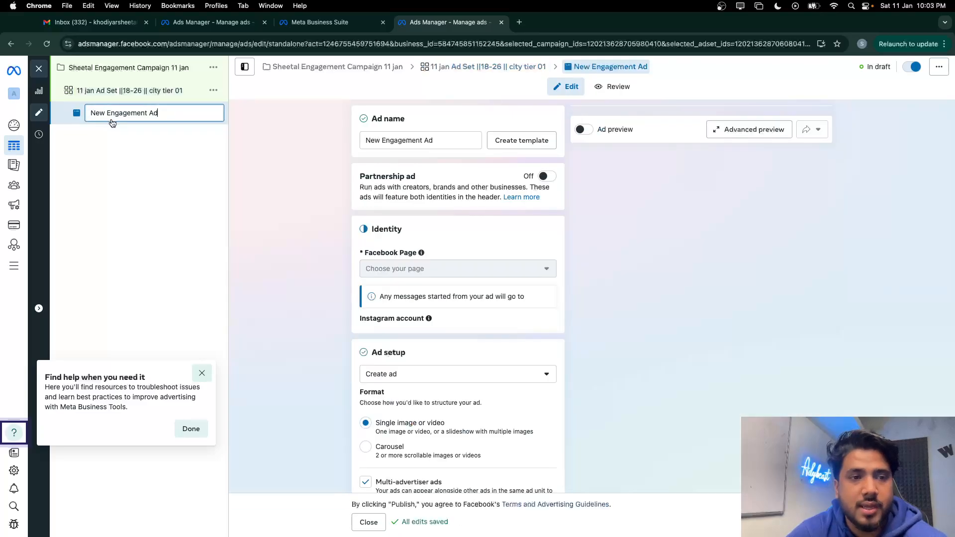
{"action": "double_click", "coordinate": [166, 120]}
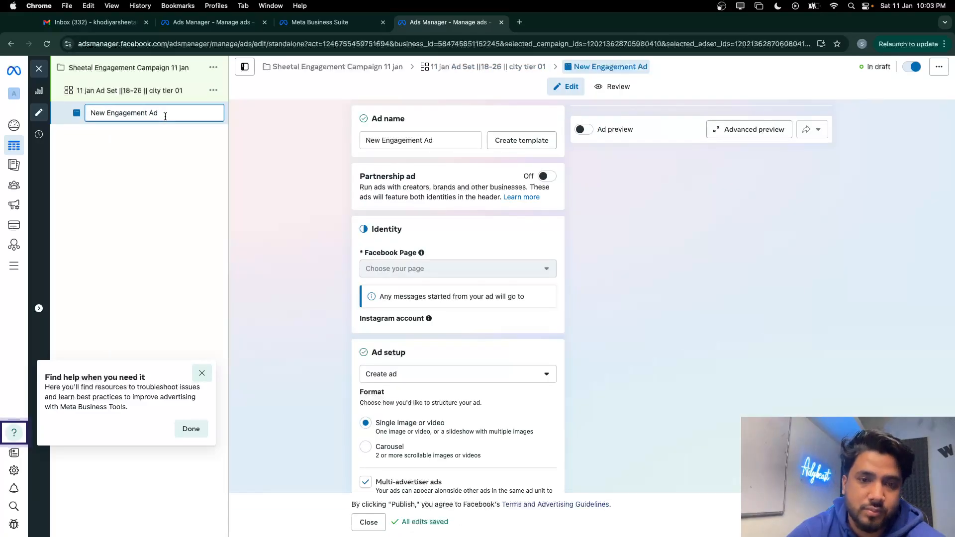
{"action": "type", "text": "1"}
{"action": "key", "text": "Return"}
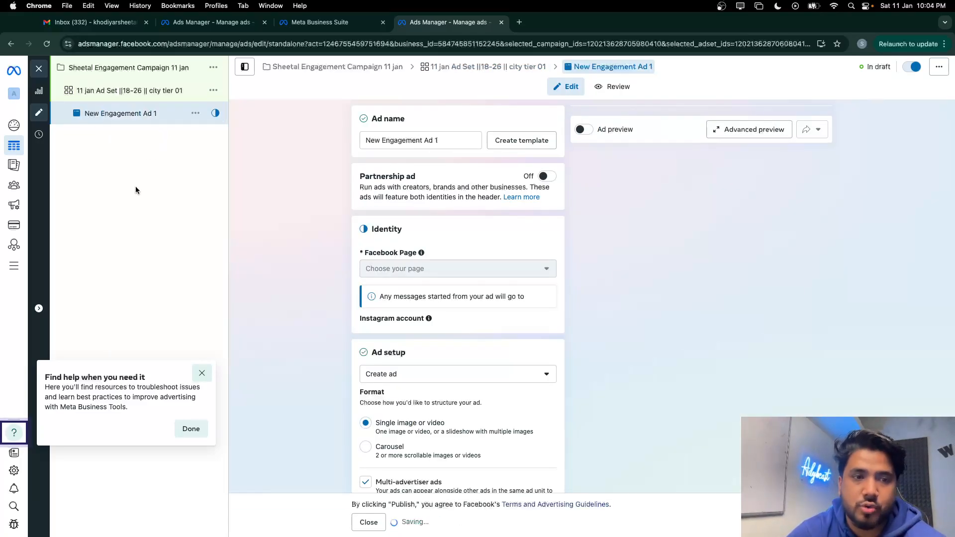
{"action": "left_click", "coordinate": [195, 373]}
{"action": "left_click", "coordinate": [151, 92]}
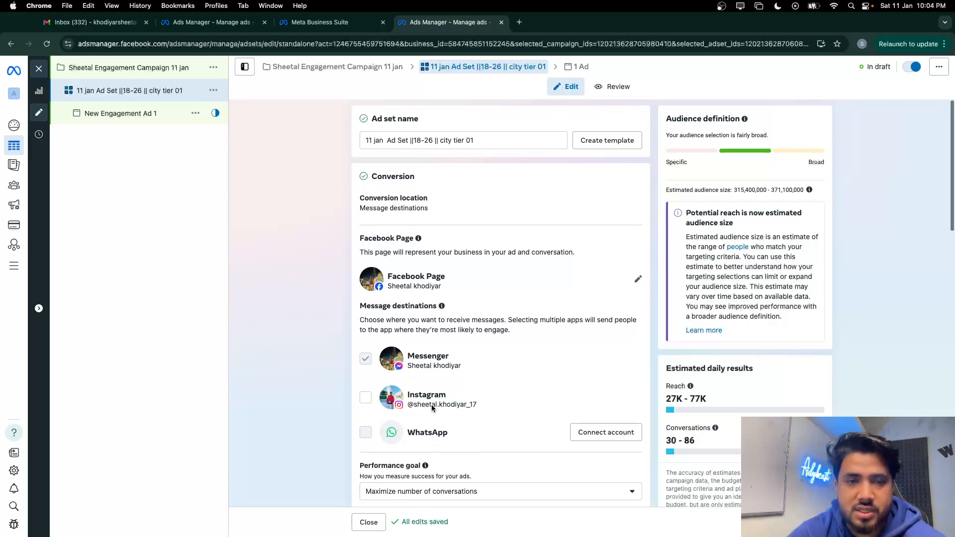
{"action": "left_click", "coordinate": [442, 209]}
{"action": "left_click", "coordinate": [181, 70]}
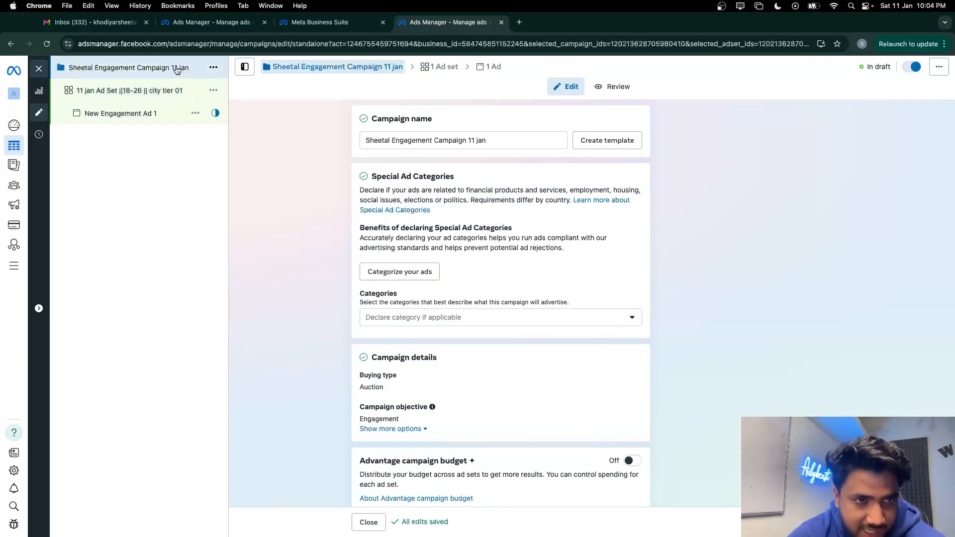
{"action": "scroll", "coordinate": [318, 339], "scroll_direction": "down", "scroll_amount": 4}
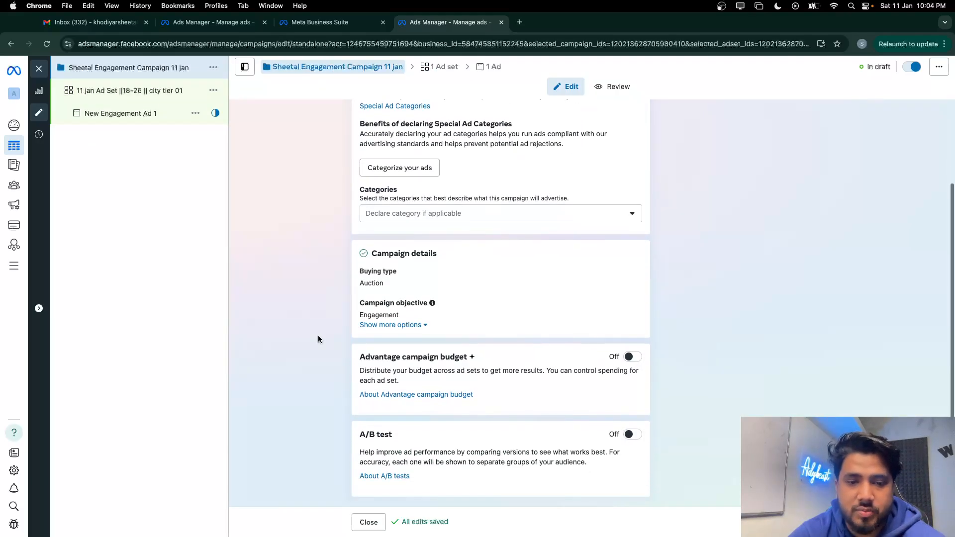
{"action": "scroll", "coordinate": [419, 326], "scroll_direction": "up", "scroll_amount": 4}
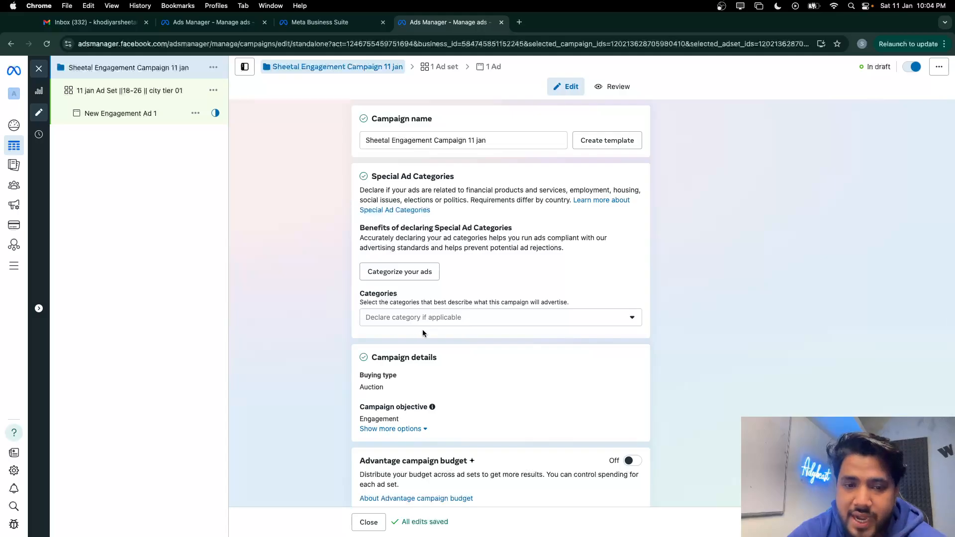
{"action": "scroll", "coordinate": [423, 332], "scroll_direction": "down", "scroll_amount": 4}
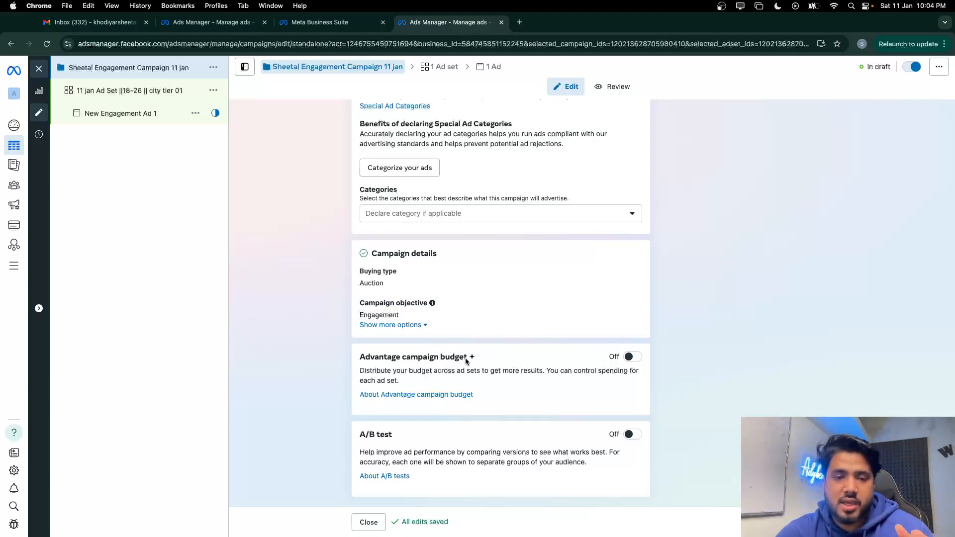
{"action": "left_click", "coordinate": [146, 91]}
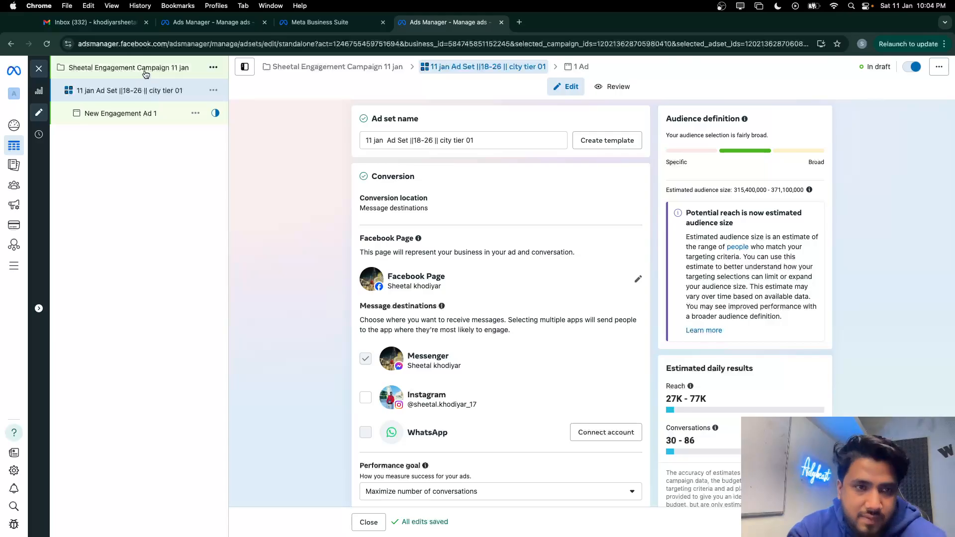
{"action": "left_click", "coordinate": [144, 72]}
{"action": "left_click", "coordinate": [138, 93]}
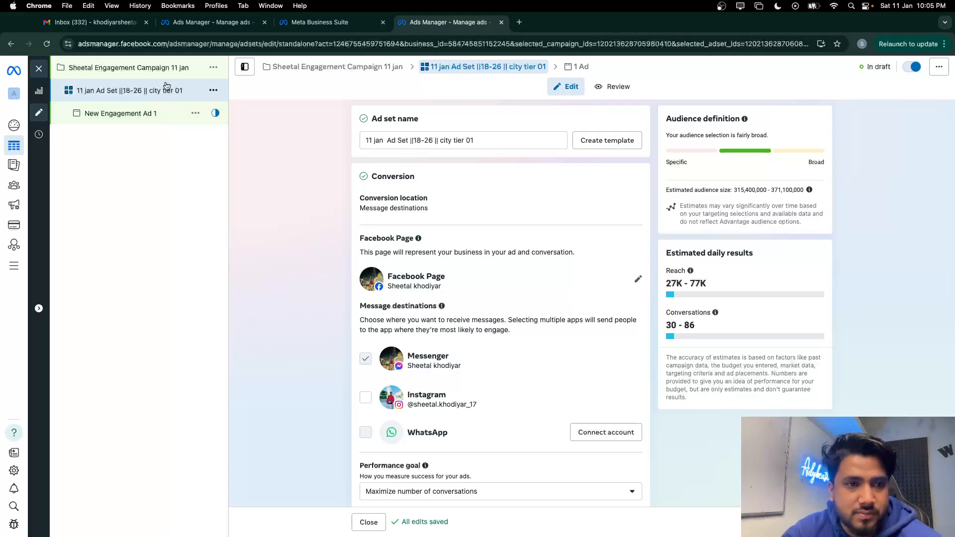
{"action": "scroll", "coordinate": [374, 296], "scroll_direction": "down", "scroll_amount": 5}
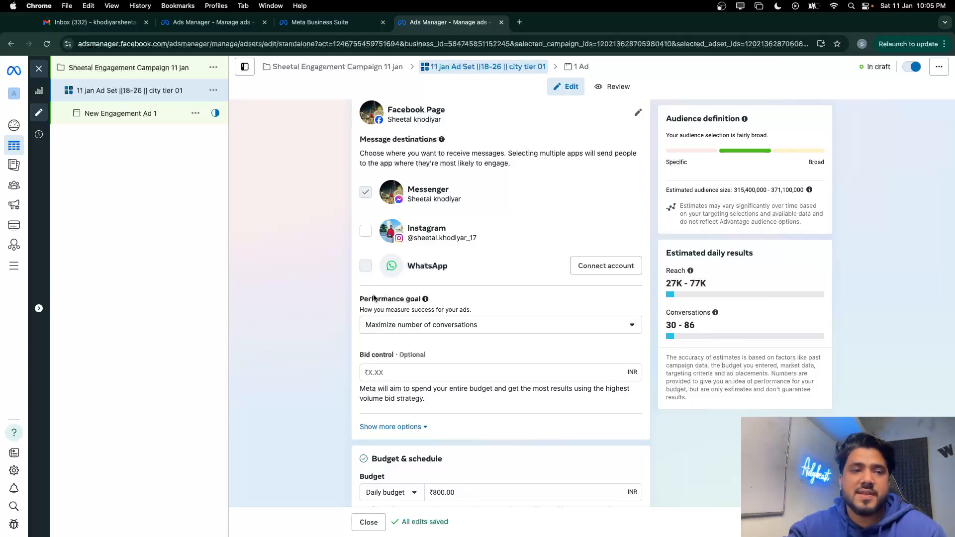
{"action": "scroll", "coordinate": [358, 325], "scroll_direction": "up", "scroll_amount": 4}
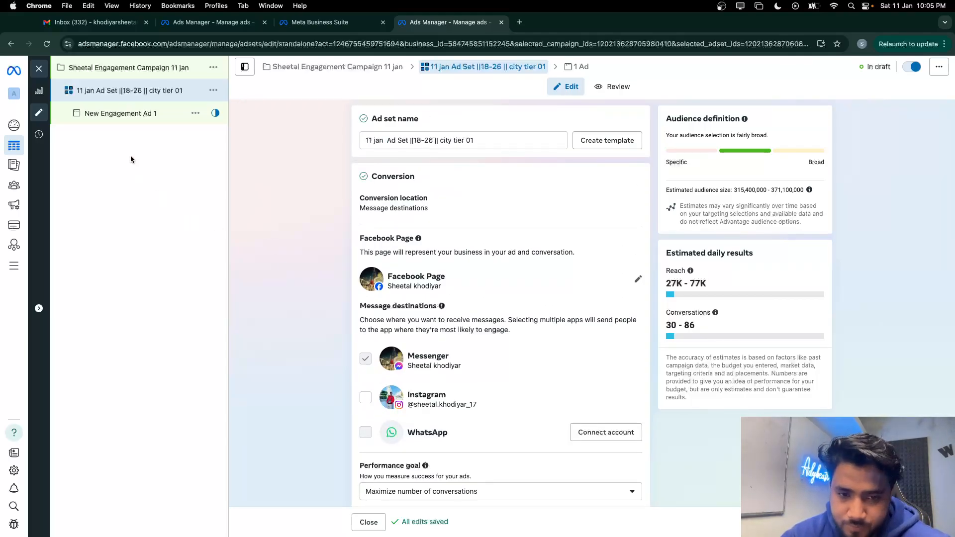
Set the conversion location to On your ad with Post engagement as engagement type
{"action": "left_click", "coordinate": [394, 204]}
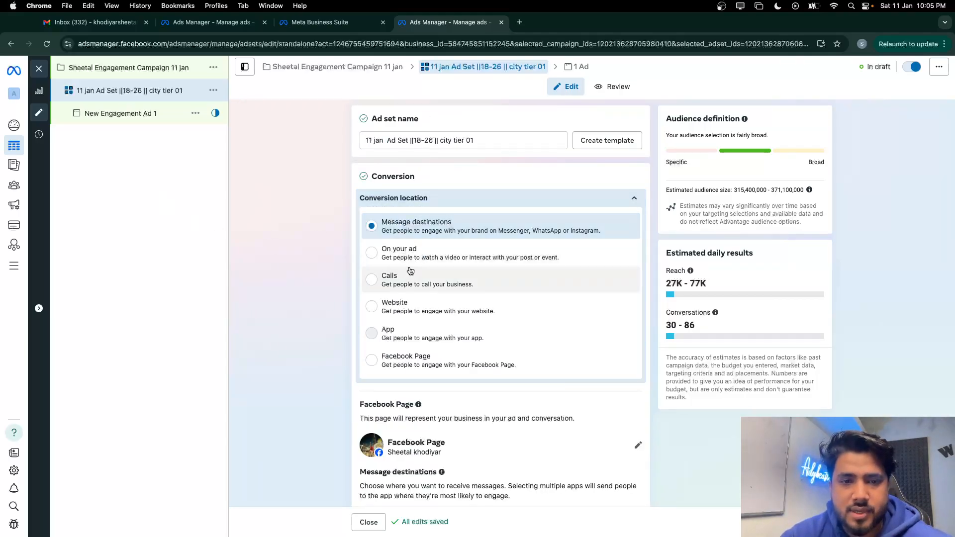
{"action": "left_click", "coordinate": [422, 253]}
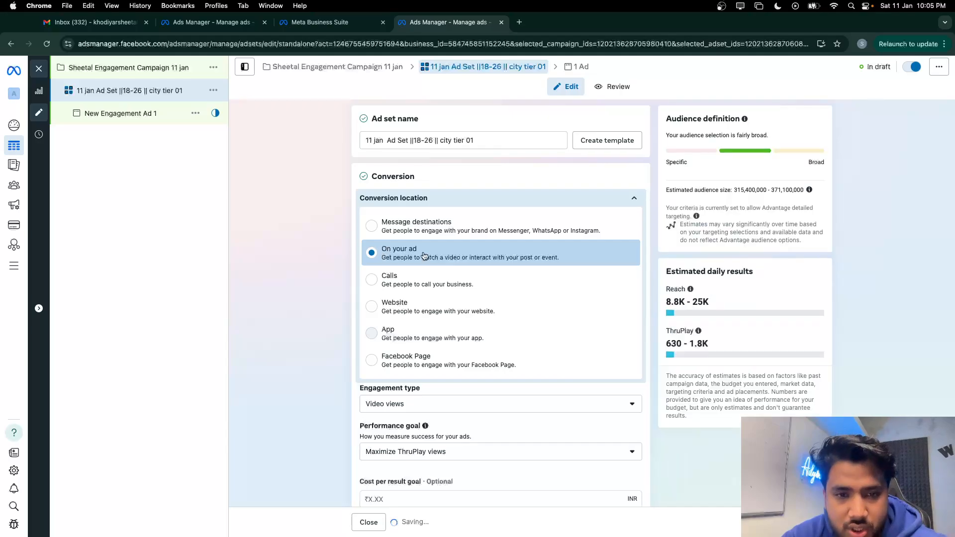
{"action": "scroll", "coordinate": [424, 256], "scroll_direction": "down", "scroll_amount": 2}
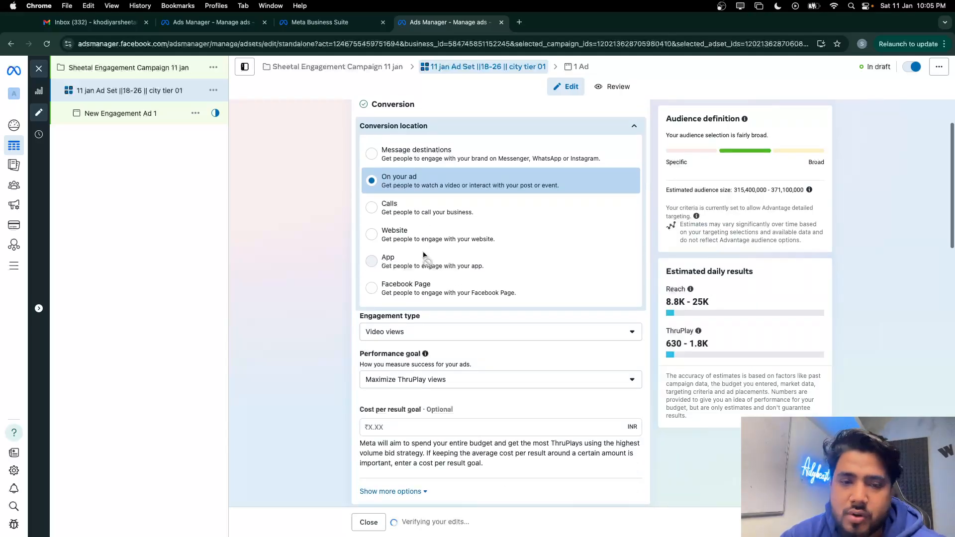
{"action": "left_click", "coordinate": [427, 332]}
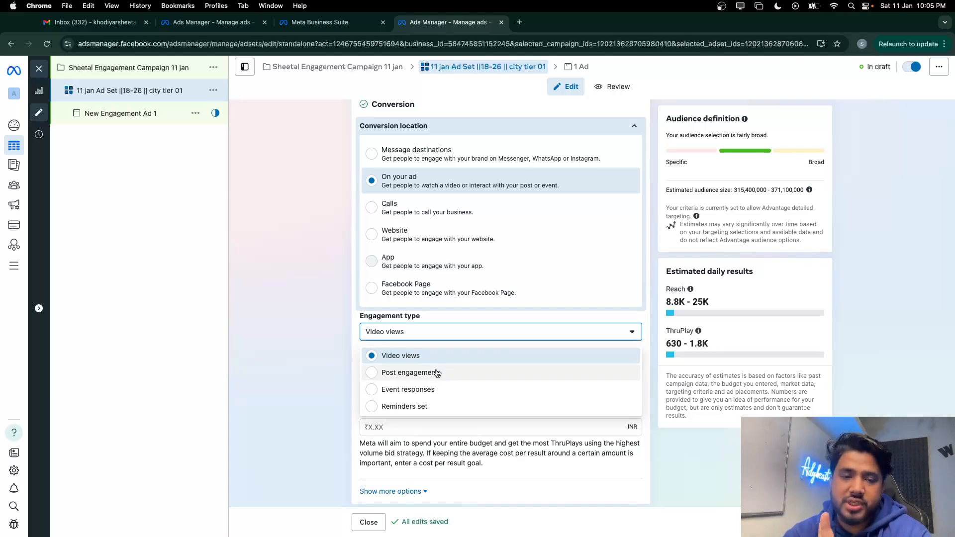
{"action": "left_click", "coordinate": [436, 374]}
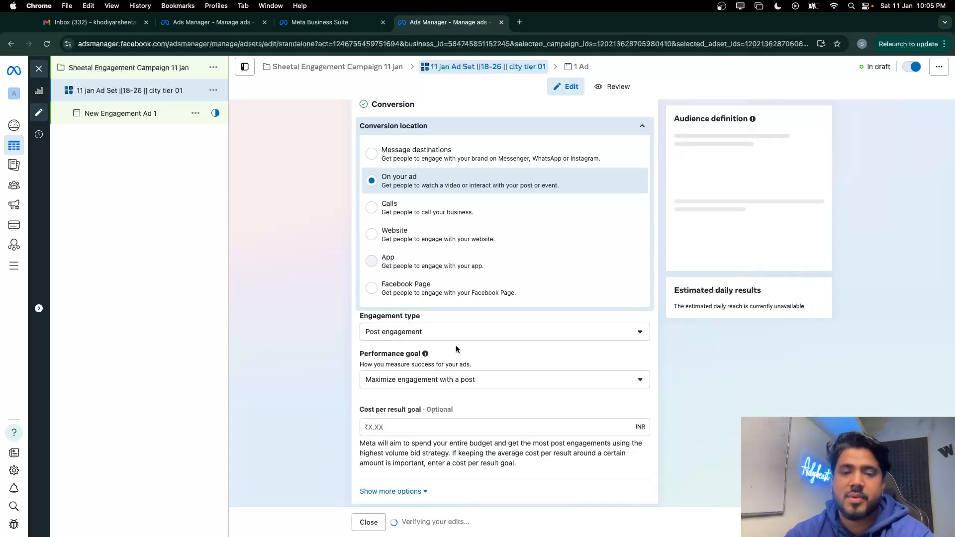
Briefly try Video views as engagement type, then restore Post engagement
{"action": "scroll", "coordinate": [461, 317], "scroll_direction": "up", "scroll_amount": 1}
{"action": "scroll", "coordinate": [461, 318], "scroll_direction": "down", "scroll_amount": 1}
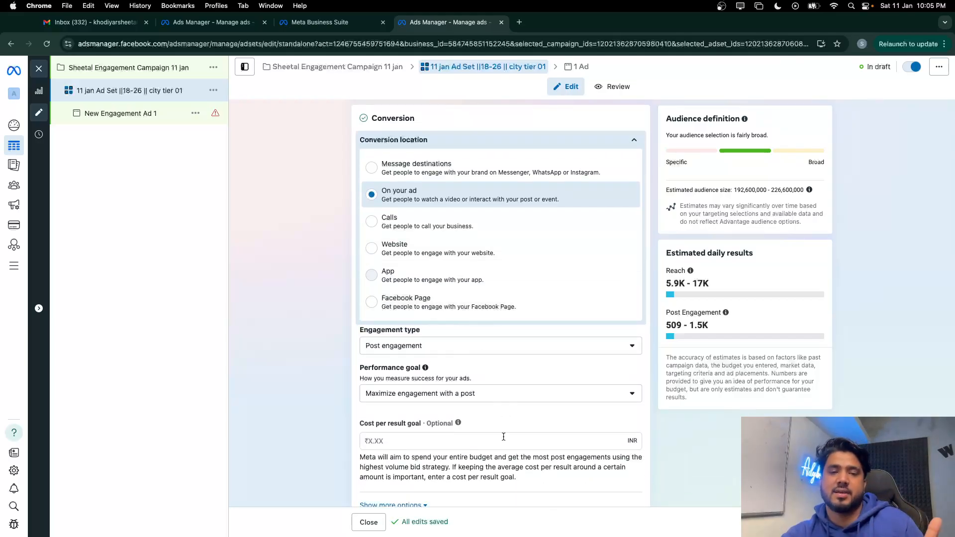
{"action": "scroll", "coordinate": [458, 422], "scroll_direction": "down", "scroll_amount": 1}
{"action": "scroll", "coordinate": [420, 221], "scroll_direction": "up", "scroll_amount": 1}
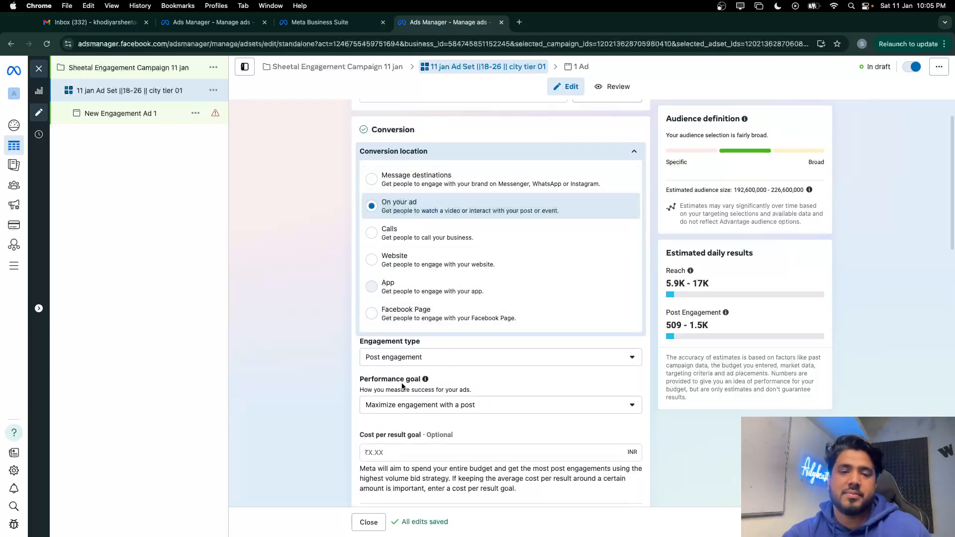
{"action": "left_click", "coordinate": [410, 358]}
{"action": "left_click", "coordinate": [398, 379]}
{"action": "left_click", "coordinate": [451, 360]}
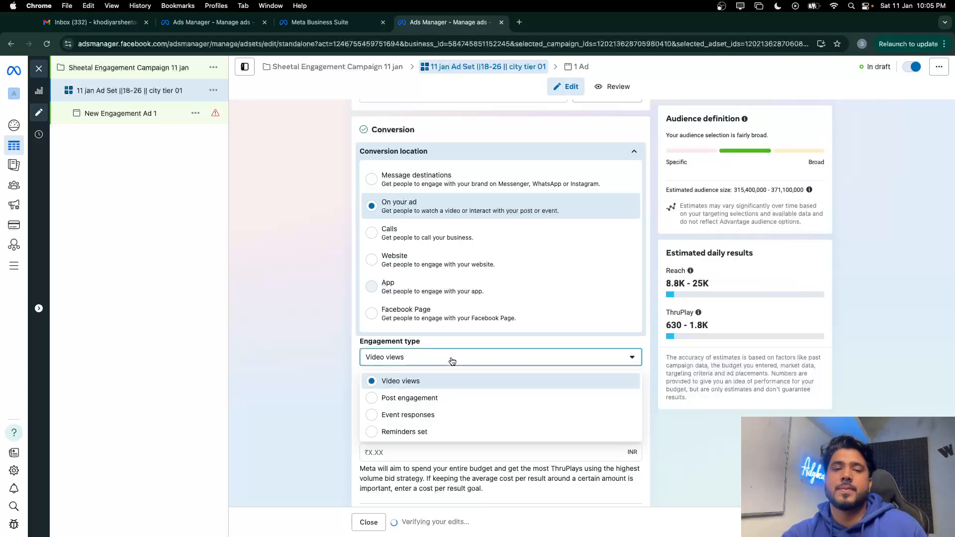
{"action": "left_click", "coordinate": [441, 398]}
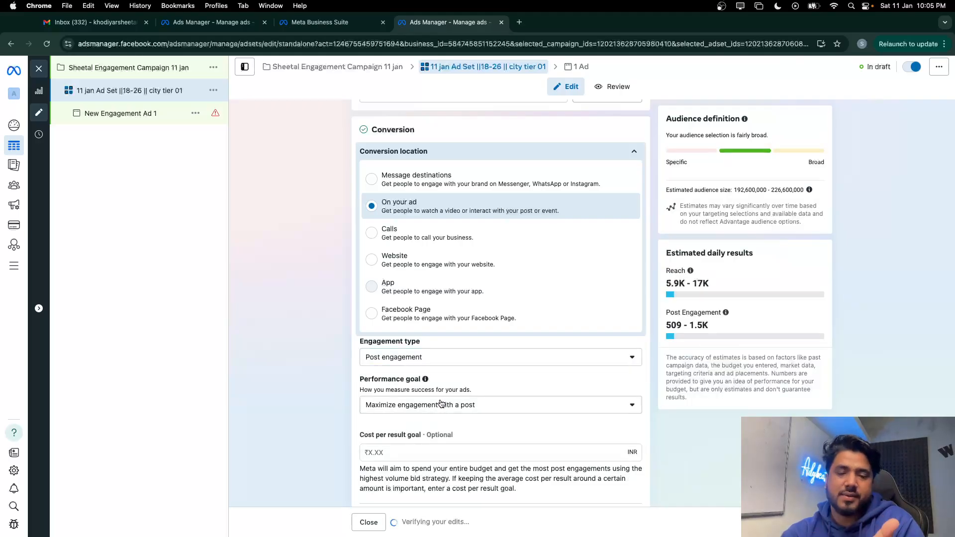
Set the performance goal to Maximize daily unique reach
{"action": "left_click", "coordinate": [434, 408]}
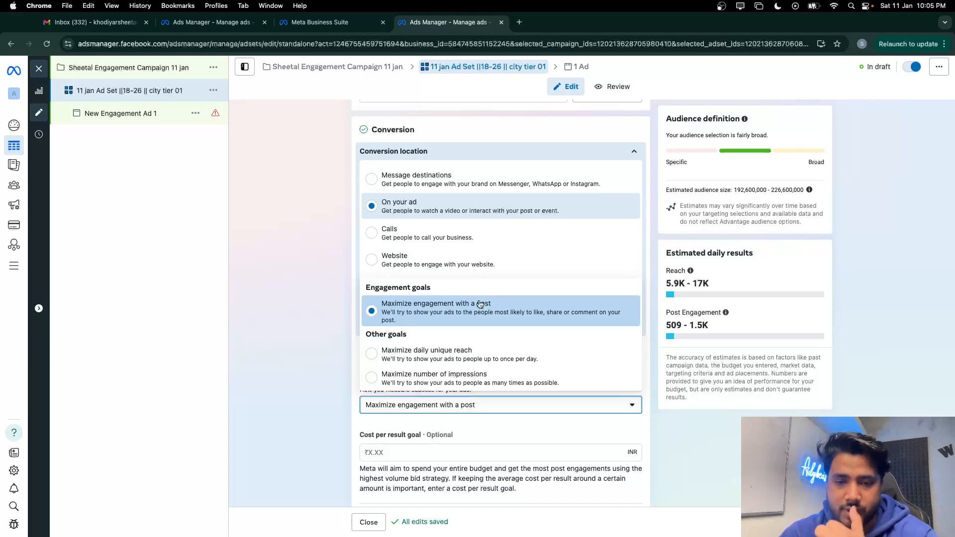
{"action": "left_click", "coordinate": [454, 352]}
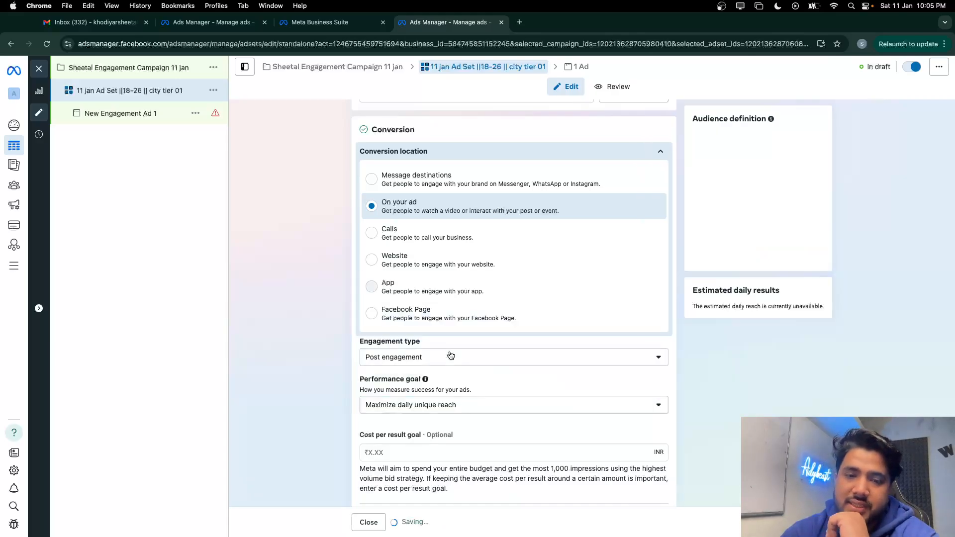
{"action": "scroll", "coordinate": [450, 399], "scroll_direction": "down", "scroll_amount": 2}
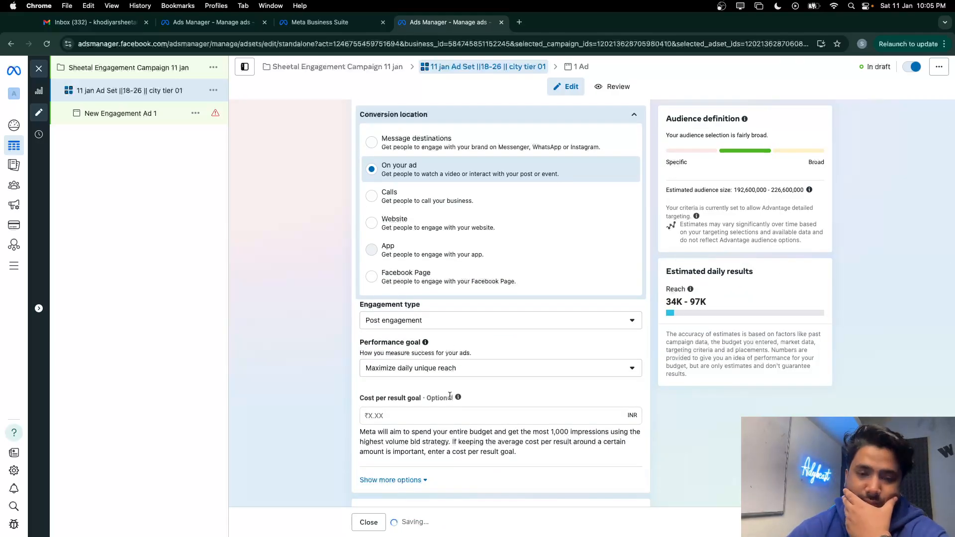
{"action": "mouse_move", "coordinate": [457, 403]}
{"action": "scroll", "coordinate": [457, 402], "scroll_direction": "down", "scroll_amount": 5}
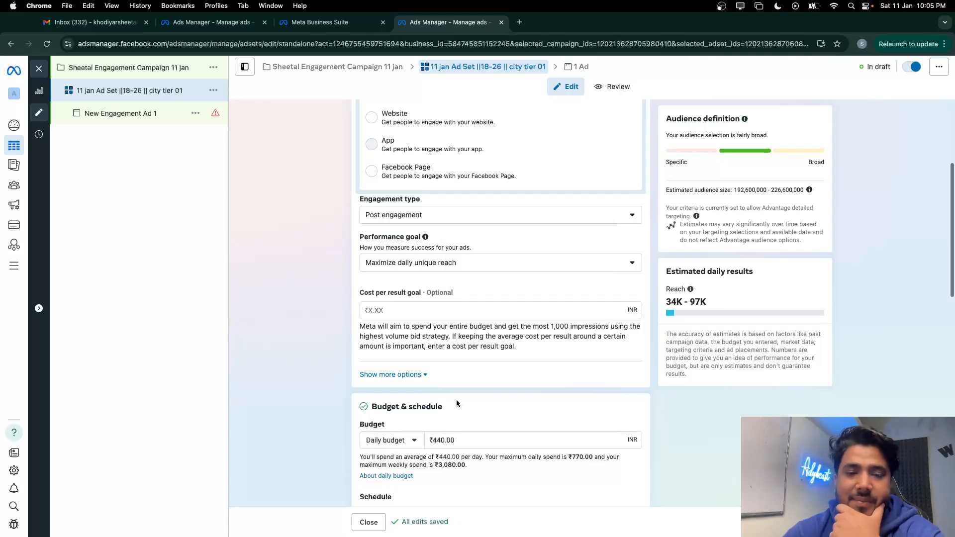
Change the ad set's daily budget from ₹440 to ₹90.00
{"action": "left_click", "coordinate": [440, 441]}
{"action": "key", "text": "BackSpace"}
{"action": "key", "text": "BackSpace"}
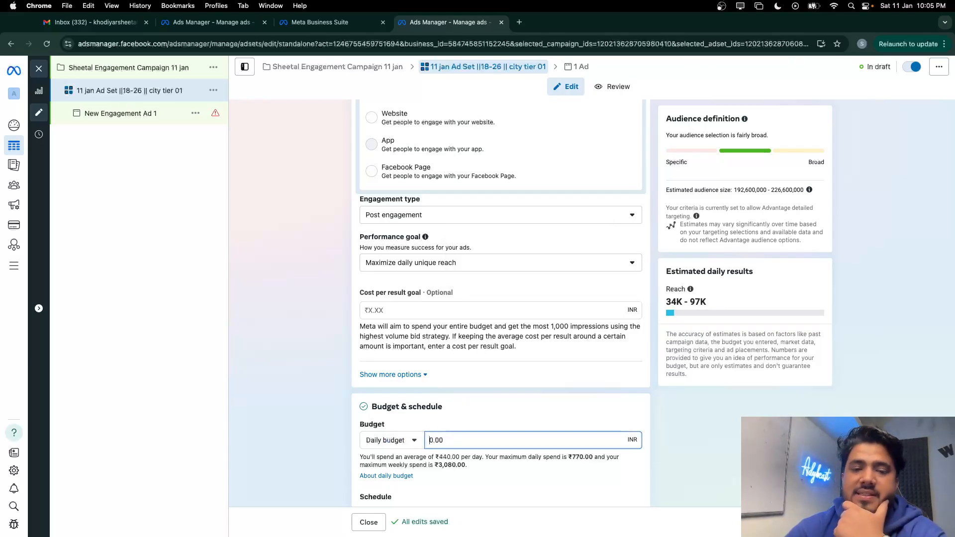
{"action": "type", "text": "8"}
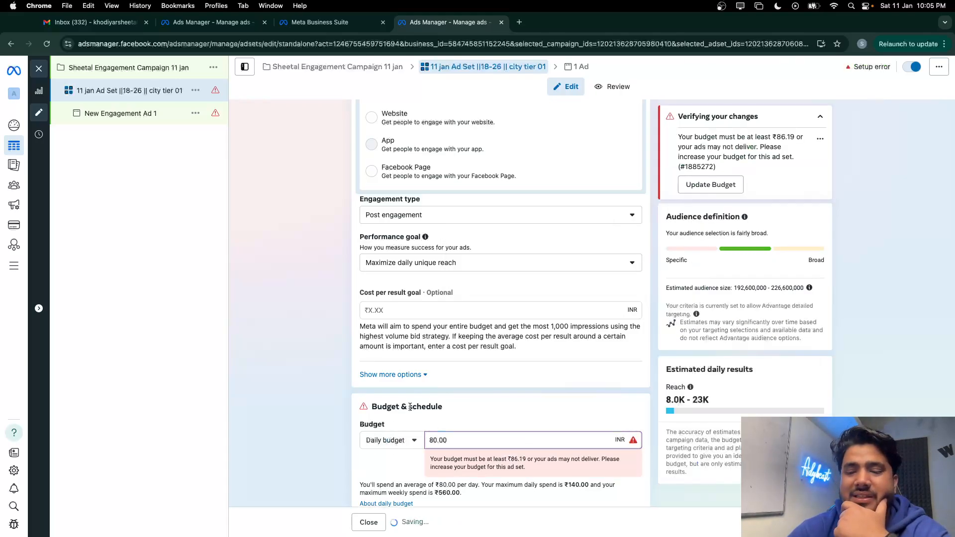
{"action": "type", "text": "9"}
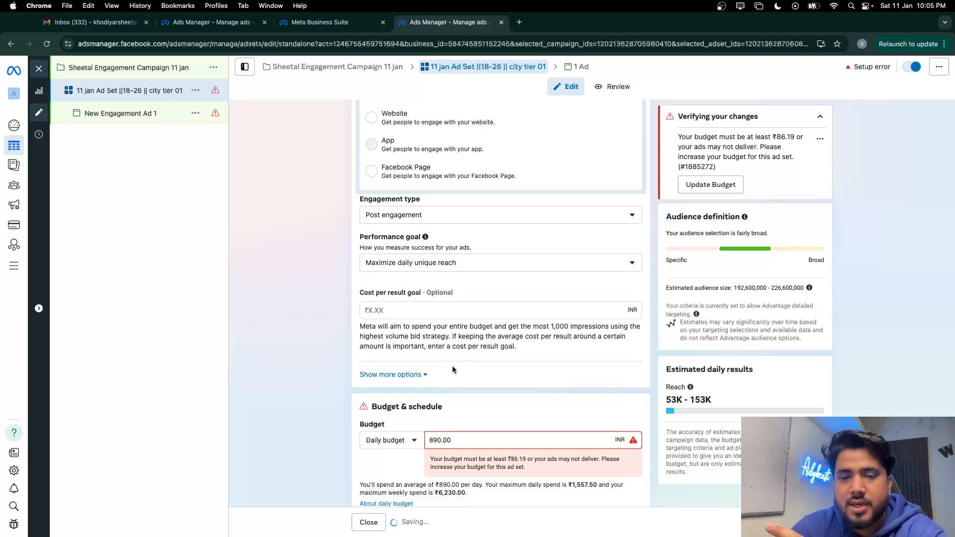
{"action": "key", "text": "Left"}
{"action": "key", "text": "BackSpace"}
{"action": "left_click", "coordinate": [506, 294]}
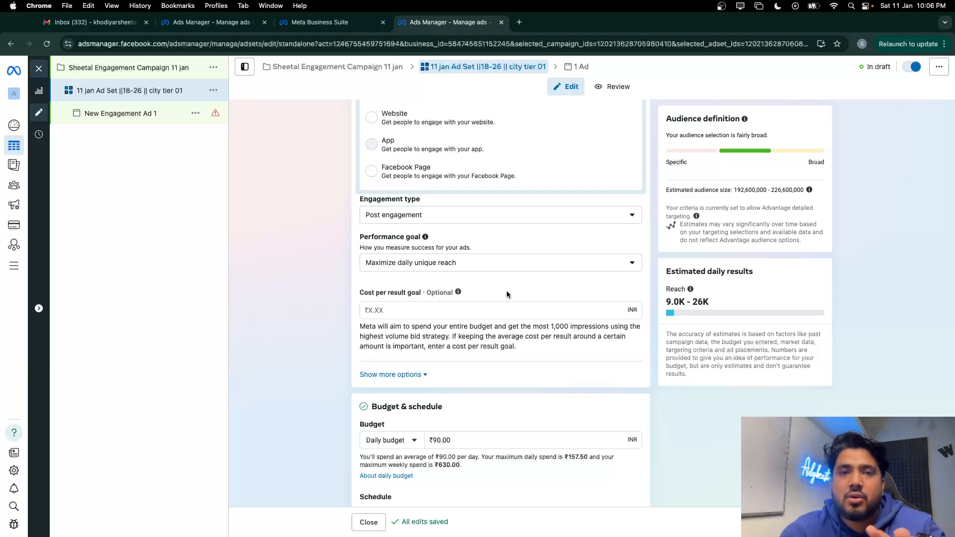
Switch from Advantage+ audience to the original audience options
{"action": "scroll", "coordinate": [524, 354], "scroll_direction": "down", "scroll_amount": 10}
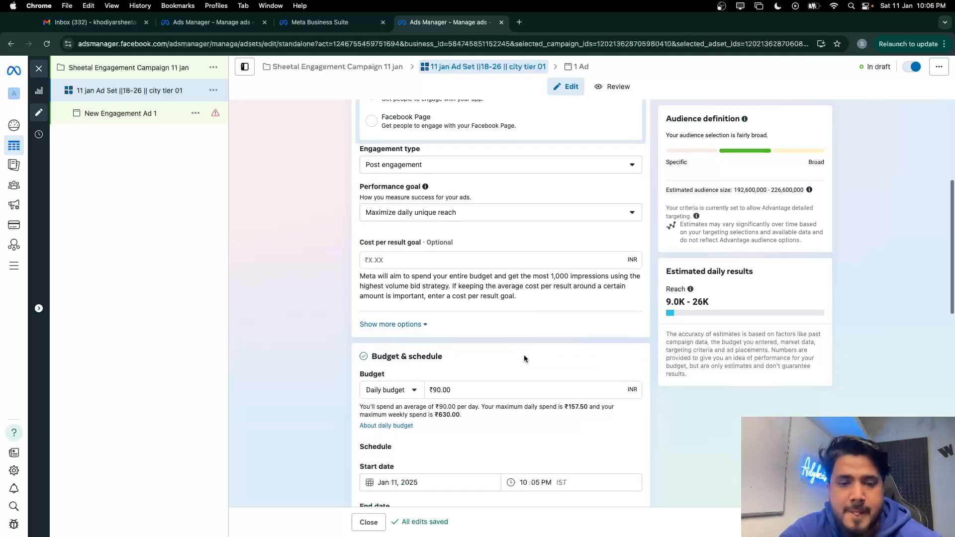
{"action": "scroll", "coordinate": [531, 417], "scroll_direction": "down", "scroll_amount": 5}
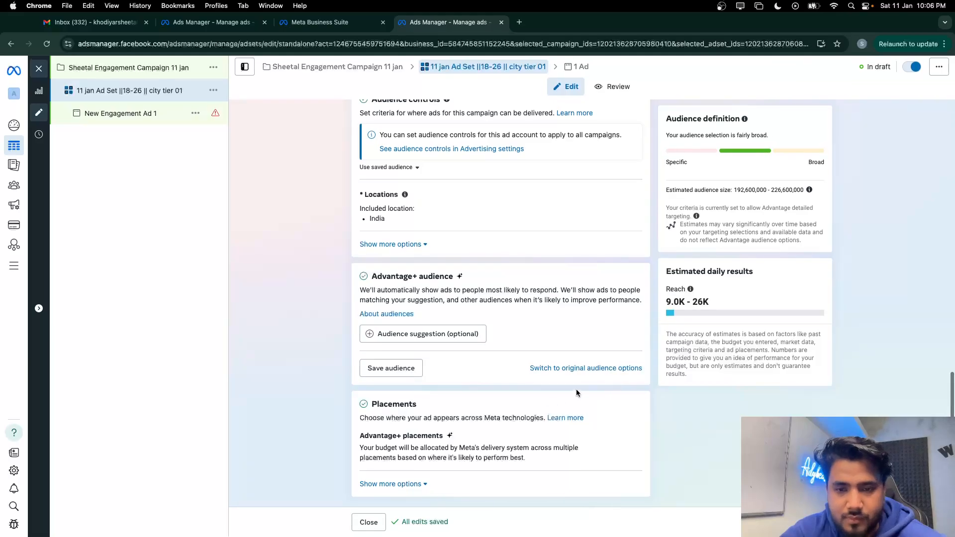
{"action": "left_click", "coordinate": [582, 368]}
{"action": "left_click", "coordinate": [468, 289]}
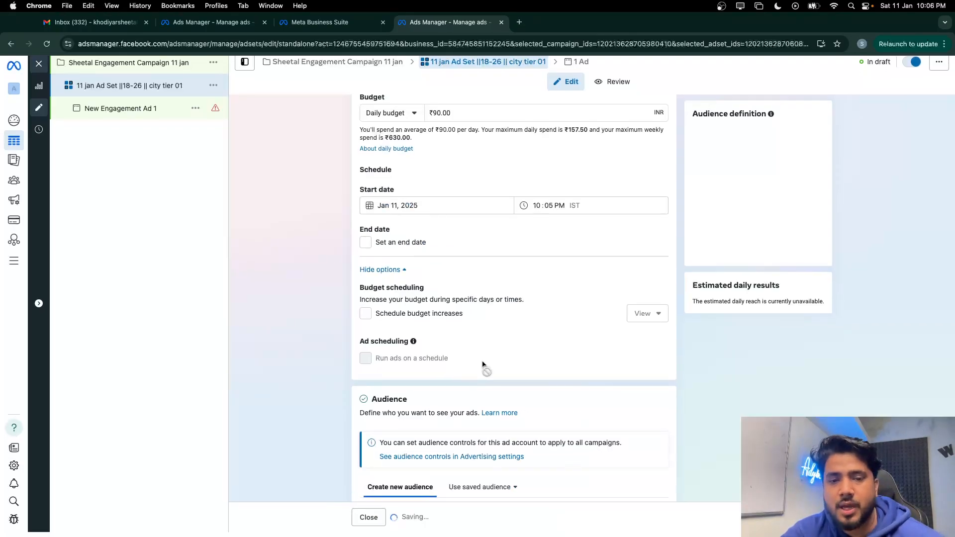
Edit the India location targeting and set new entries to Exclude
{"action": "scroll", "coordinate": [482, 363], "scroll_direction": "down", "scroll_amount": 5}
{"action": "scroll", "coordinate": [482, 365], "scroll_direction": "down", "scroll_amount": 3}
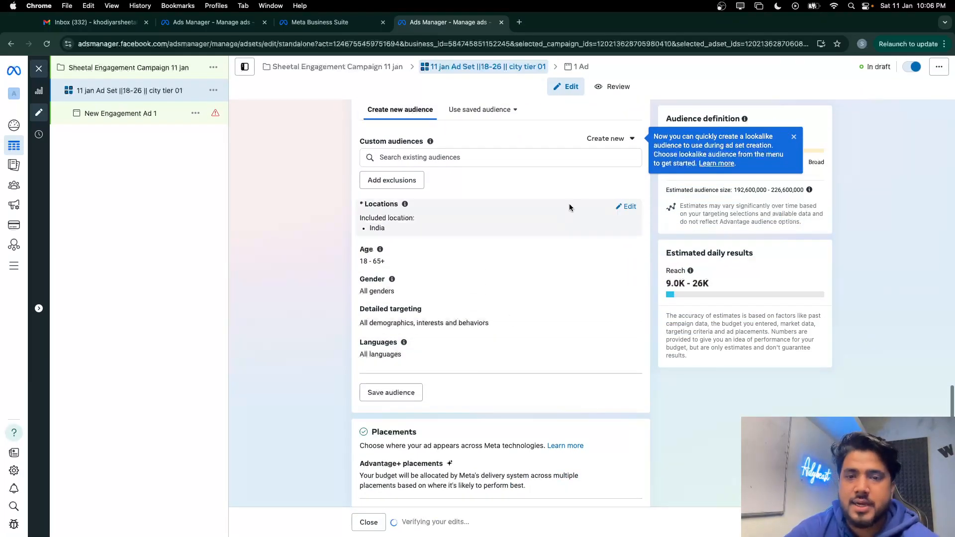
{"action": "left_click", "coordinate": [626, 208]}
{"action": "left_click", "coordinate": [401, 282]}
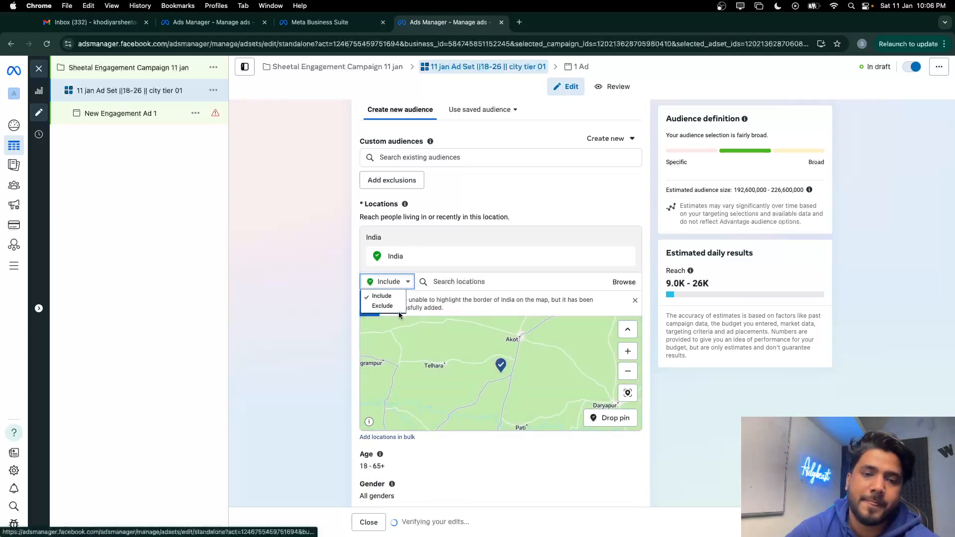
{"action": "left_click", "coordinate": [393, 307]}
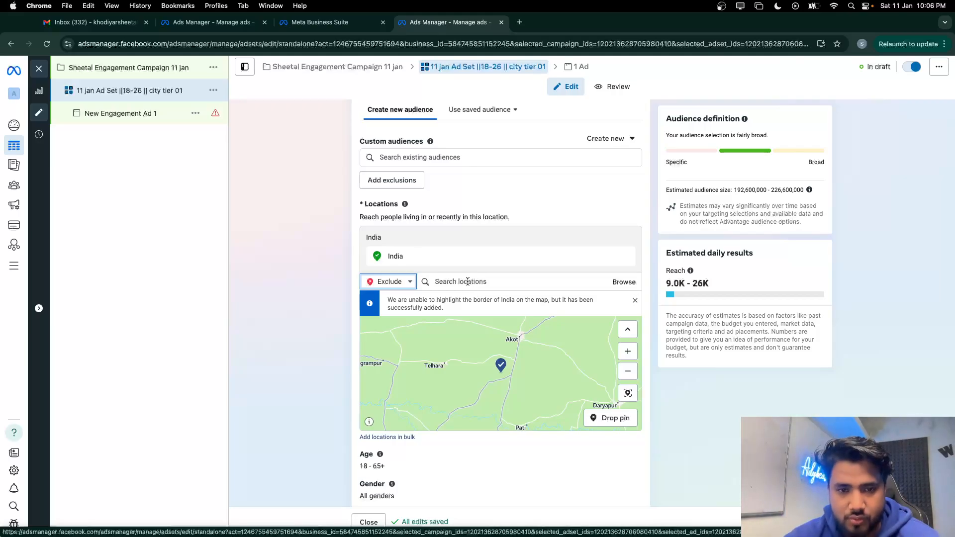
Exclude Tamil Nadu and Telangana from the India location targeting
{"action": "left_click", "coordinate": [468, 282]}
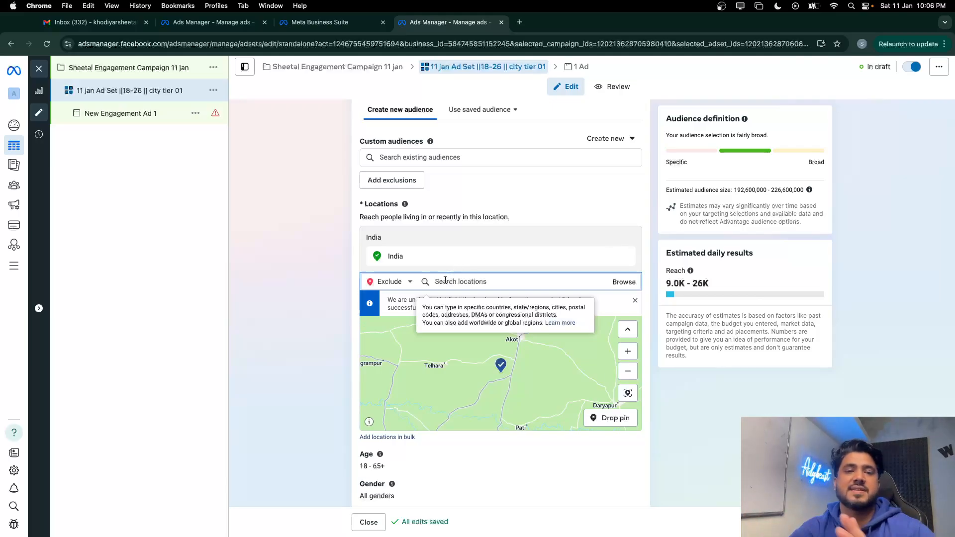
{"action": "type", "text": "tamil"}
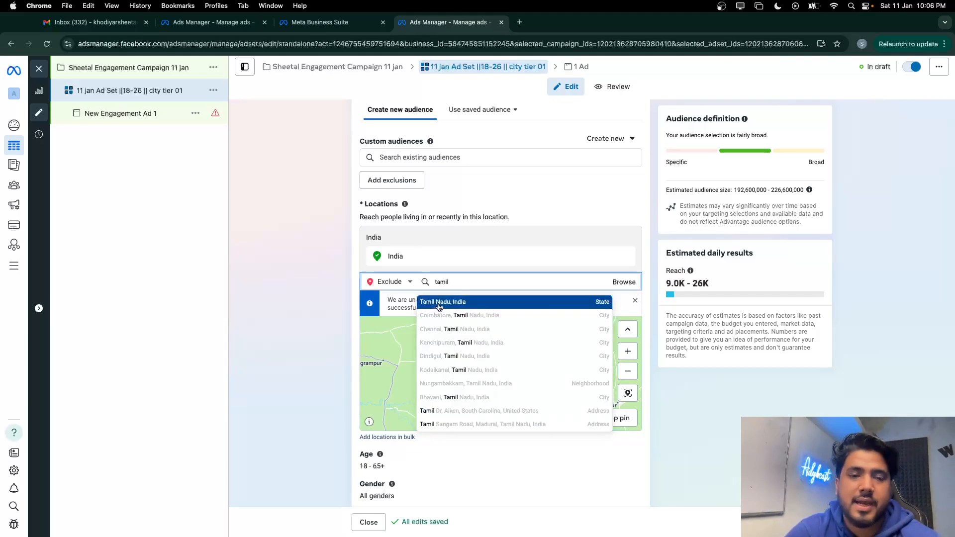
{"action": "left_click", "coordinate": [438, 302]}
{"action": "type", "text": "te"}
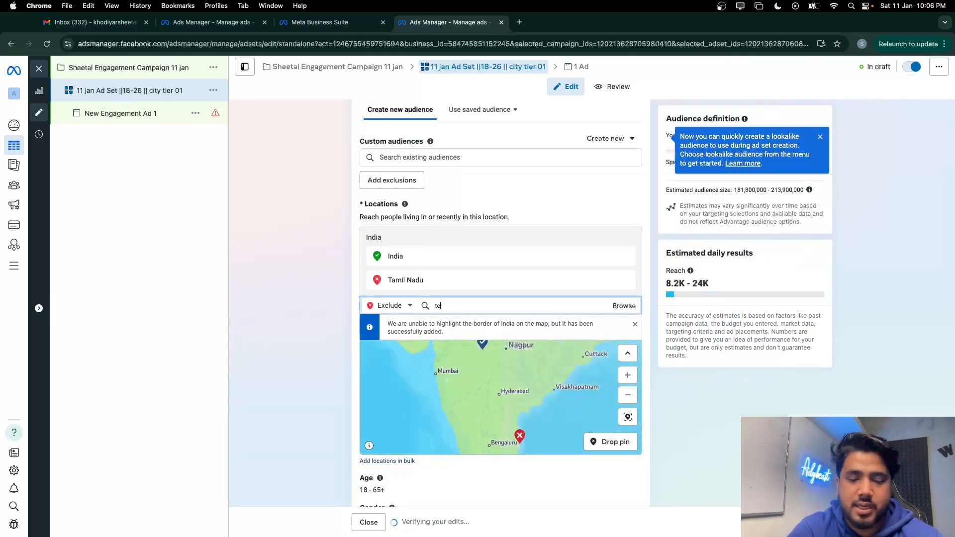
{"action": "type", "text": "langana"}
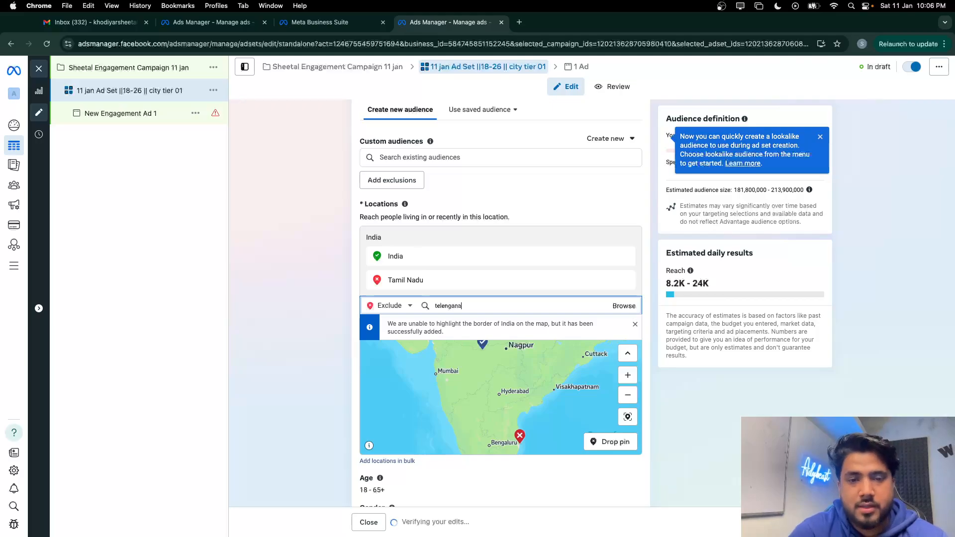
{"action": "key", "text": "BackSpace"}
{"action": "key", "text": "BackSpace"}
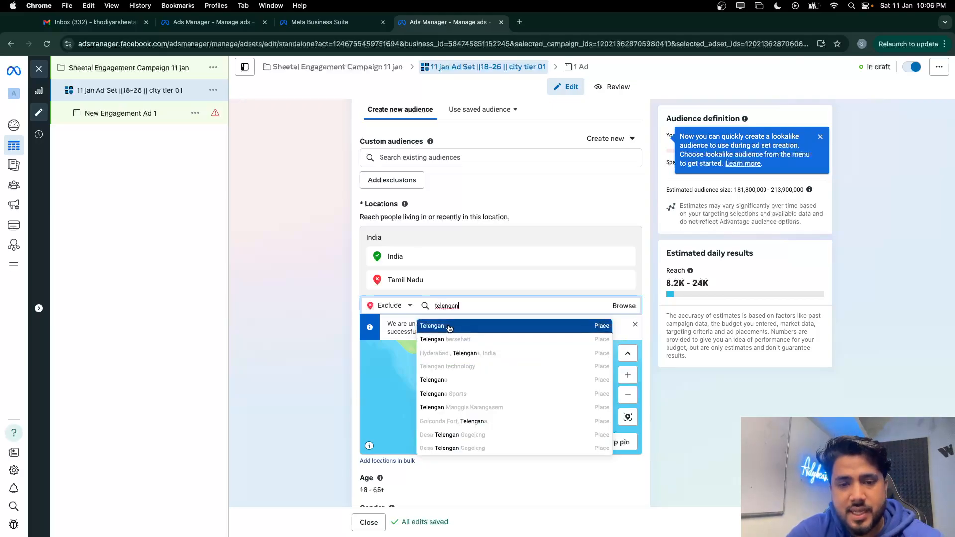
{"action": "key", "text": "BackSpace"}
{"action": "type", "text": "ang"}
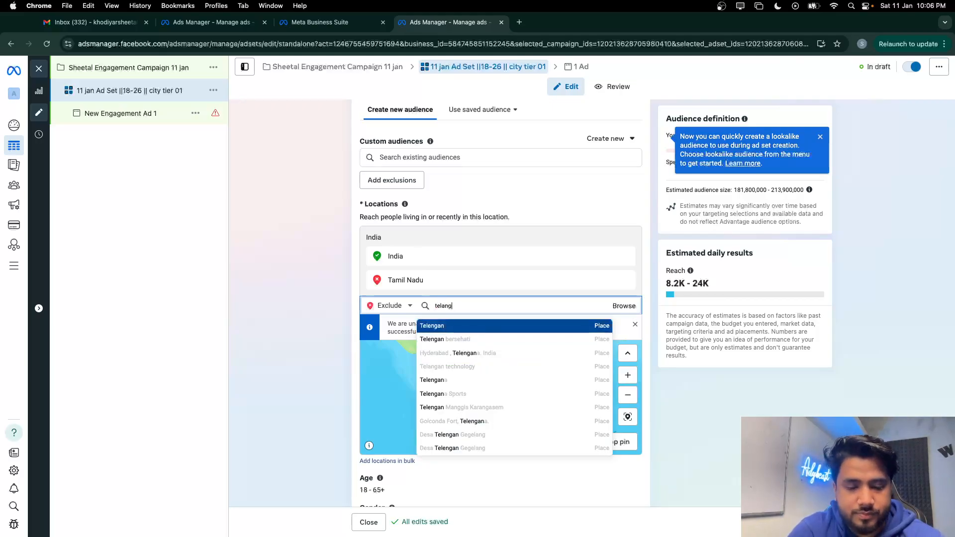
{"action": "type", "text": "ana"}
{"action": "left_click", "coordinate": [451, 327]}
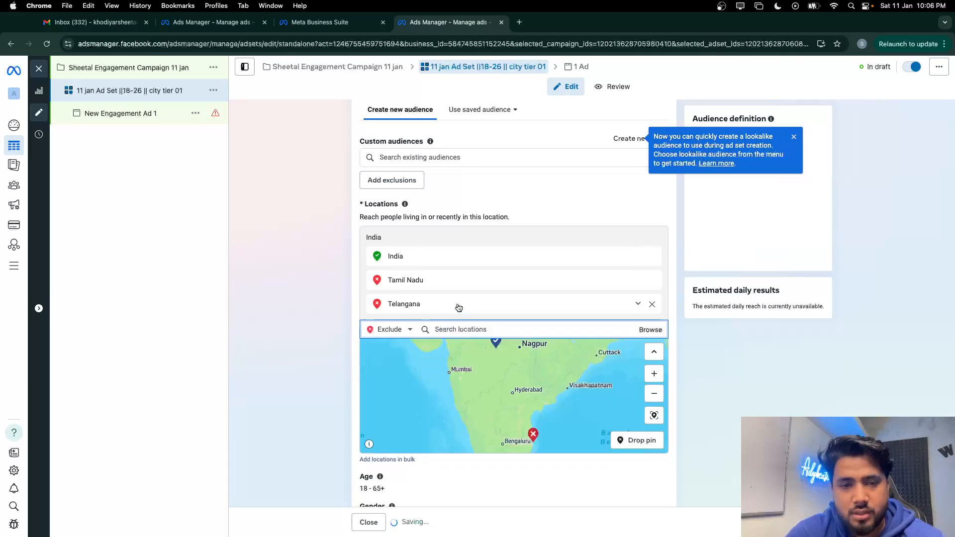
Also exclude Karnataka, Kerala, Andhra Pradesh and West Bengal
{"action": "type", "text": "karn"}
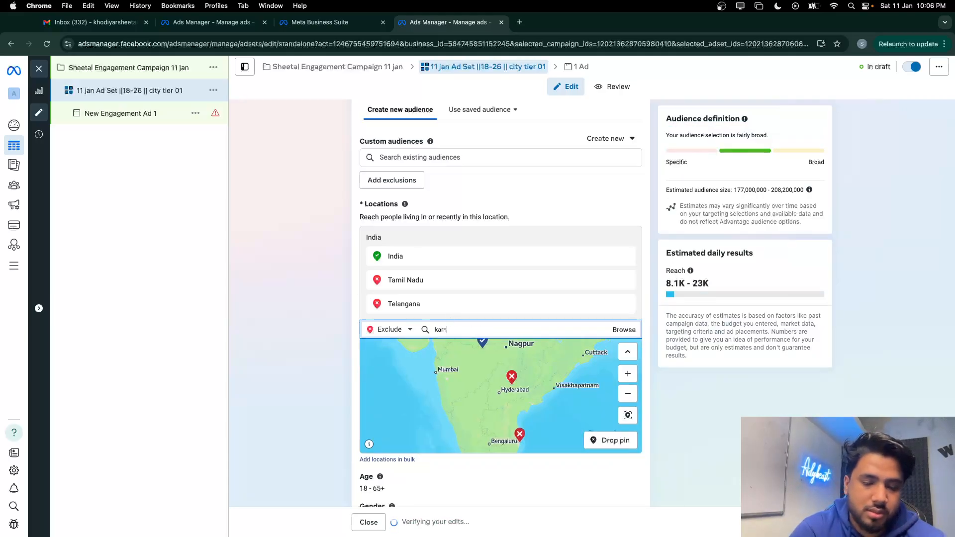
{"action": "type", "text": "atak"}
{"action": "left_click", "coordinate": [453, 348]}
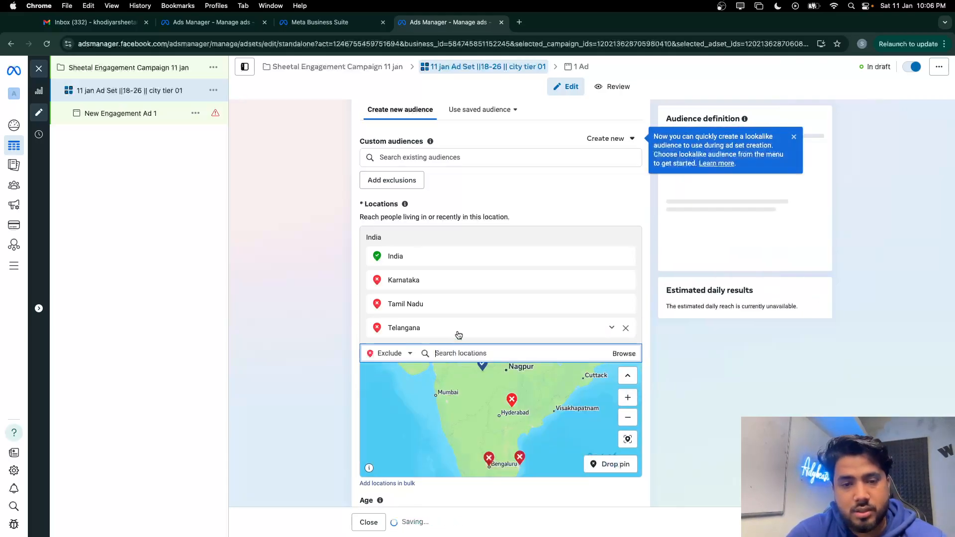
{"action": "type", "text": "kerala"}
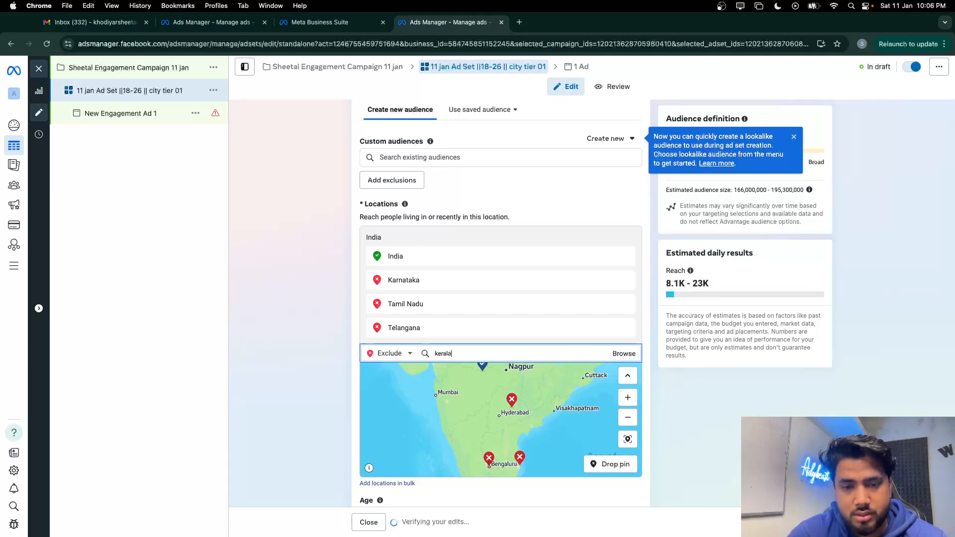
{"action": "left_click", "coordinate": [452, 372]}
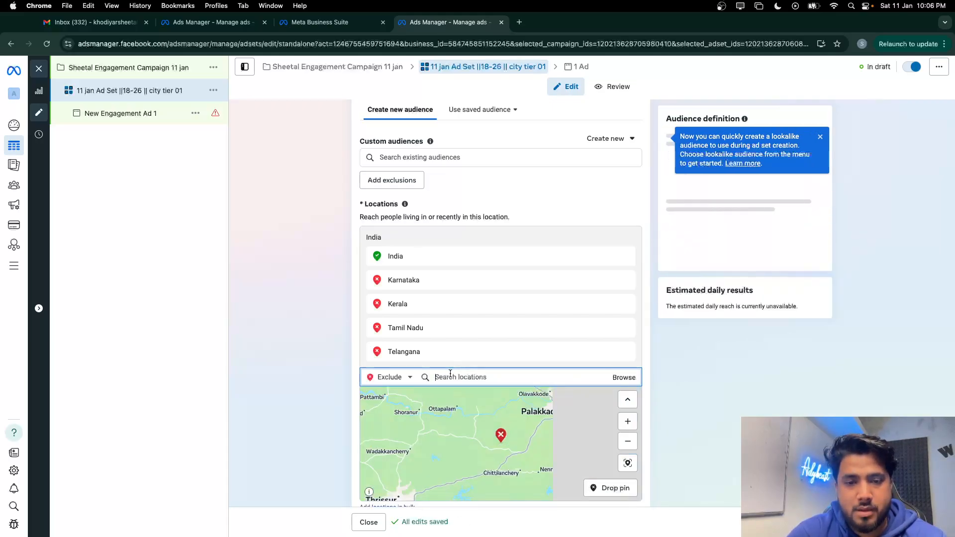
{"action": "type", "text": "andhra"}
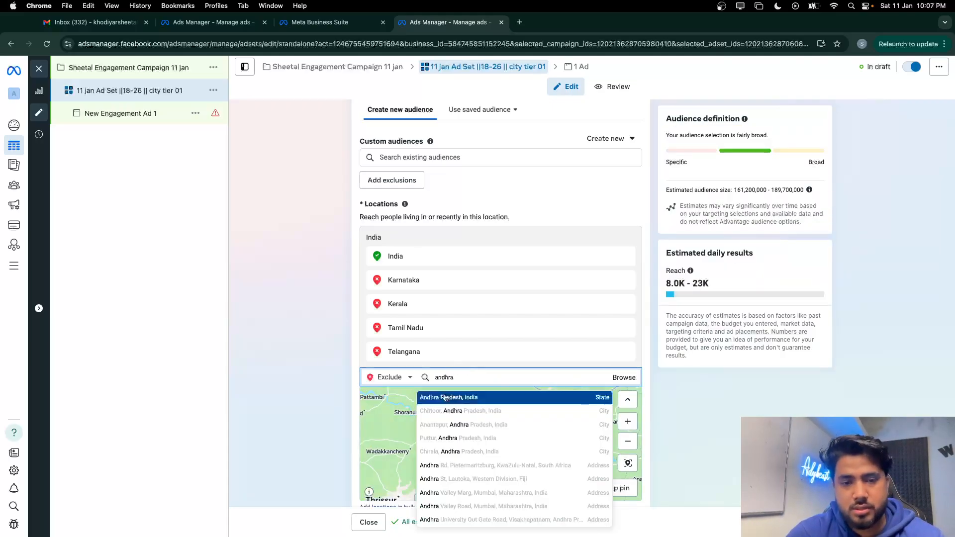
{"action": "left_click", "coordinate": [443, 397]}
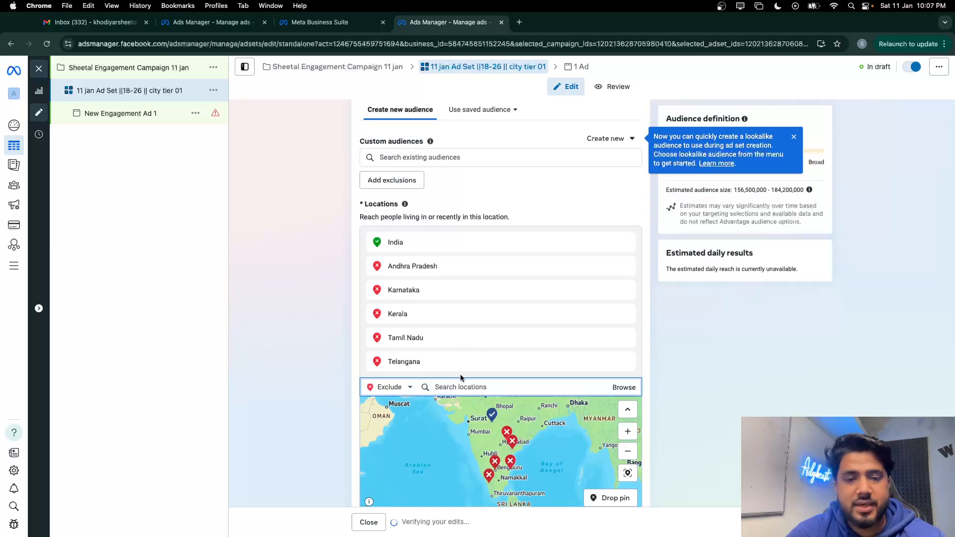
{"action": "type", "text": "west bengal"}
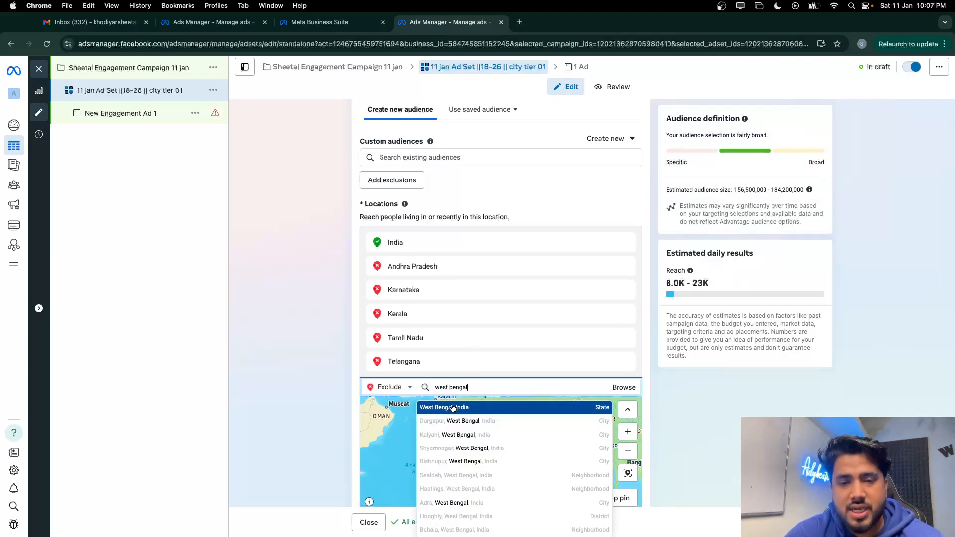
{"action": "left_click", "coordinate": [453, 408]}
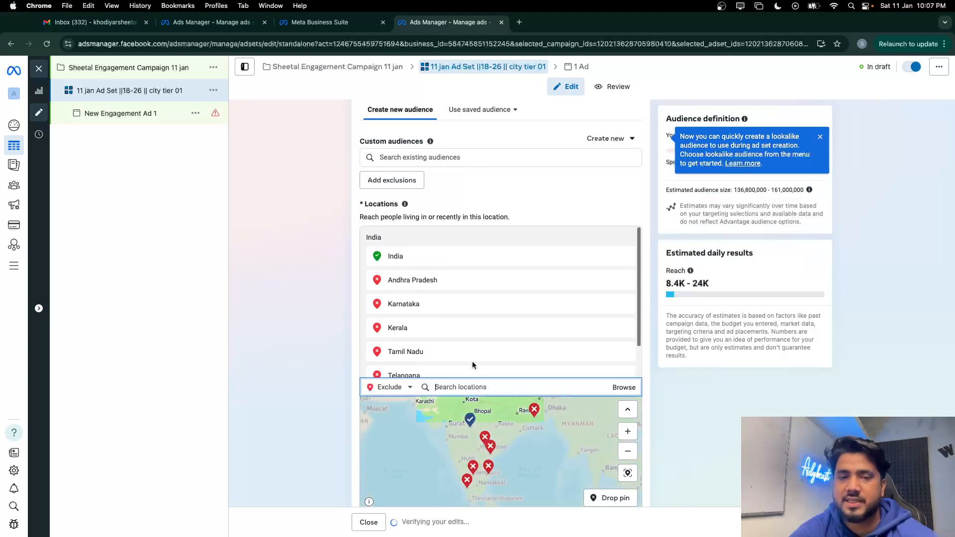
{"action": "scroll", "coordinate": [472, 365], "scroll_direction": "down", "scroll_amount": 6}
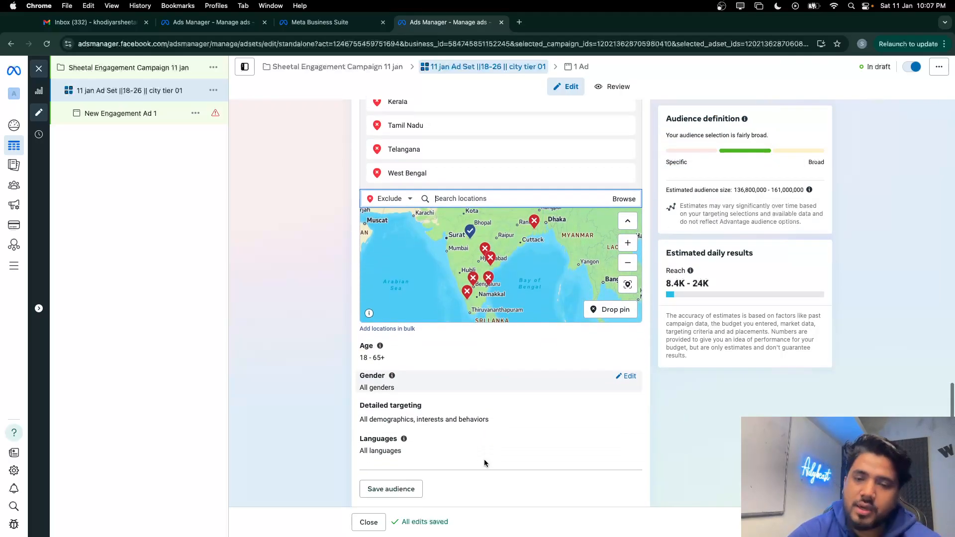
Set the audience's maximum age to 27
{"action": "left_click", "coordinate": [626, 333]}
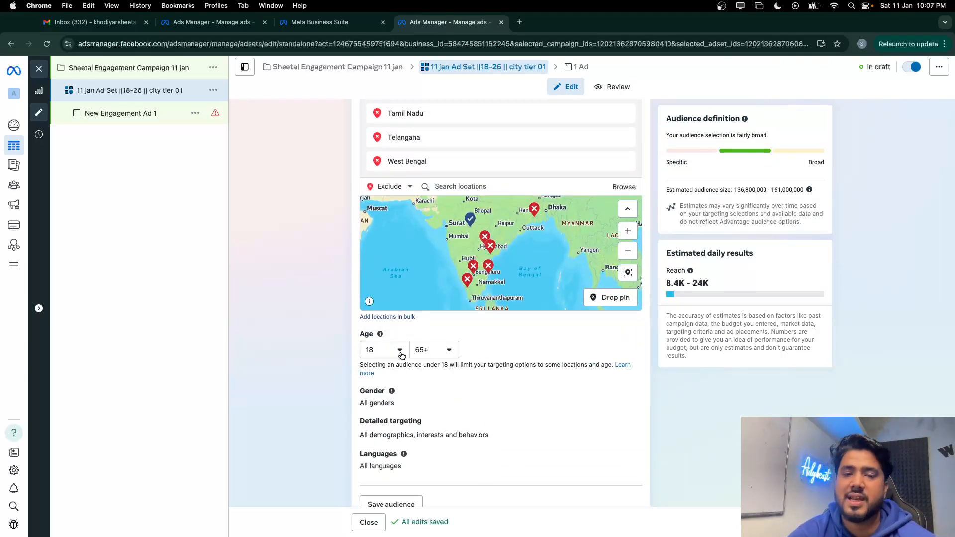
{"action": "left_click", "coordinate": [443, 349]}
{"action": "scroll", "coordinate": [444, 389], "scroll_direction": "up", "scroll_amount": 10}
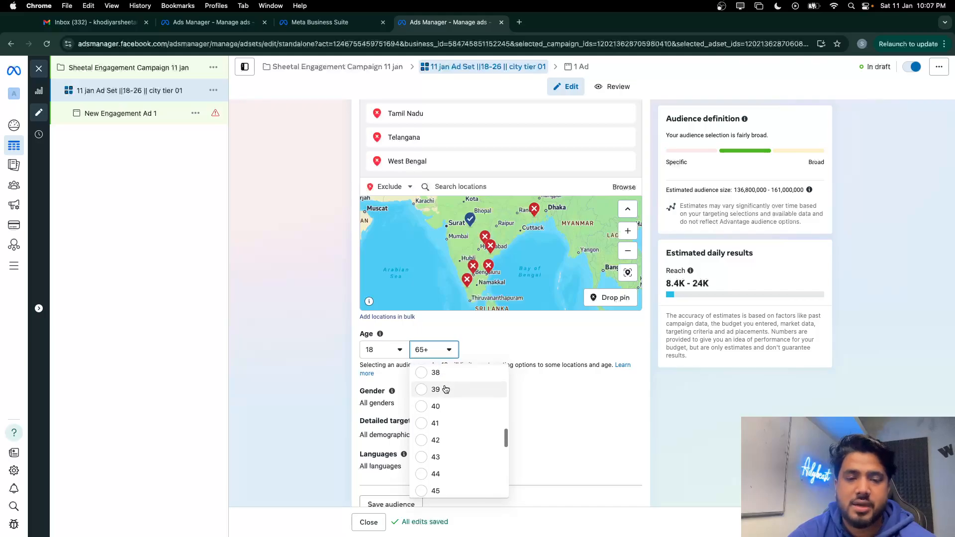
{"action": "scroll", "coordinate": [446, 389], "scroll_direction": "up", "scroll_amount": 7}
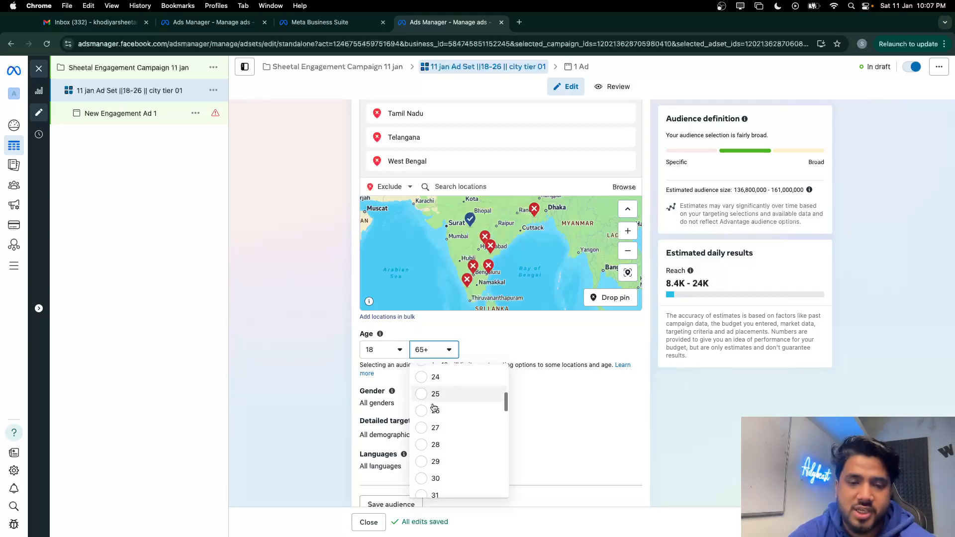
{"action": "left_click", "coordinate": [426, 428]}
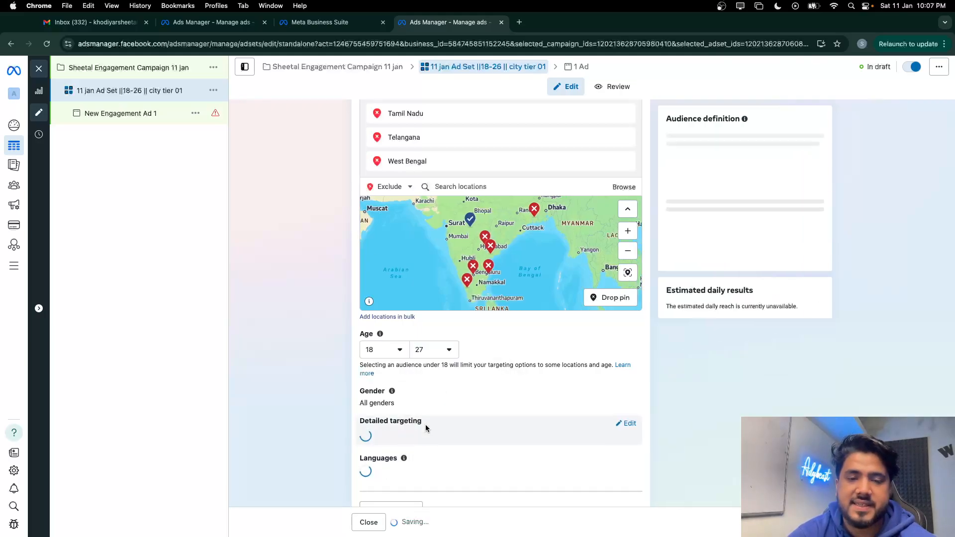
{"action": "scroll", "coordinate": [460, 373], "scroll_direction": "down", "scroll_amount": 2}
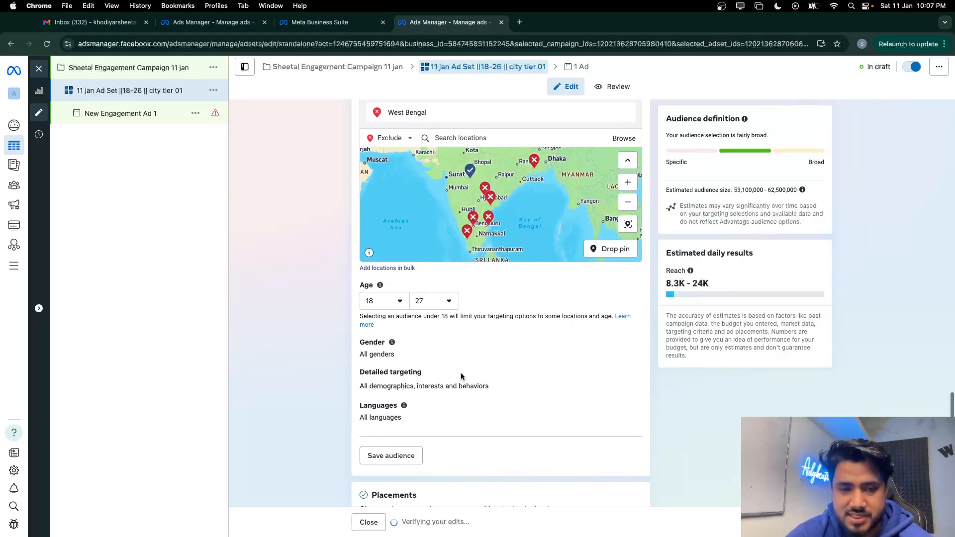
Keep the gender targeting at All after briefly trying women and men
{"action": "left_click", "coordinate": [623, 344]}
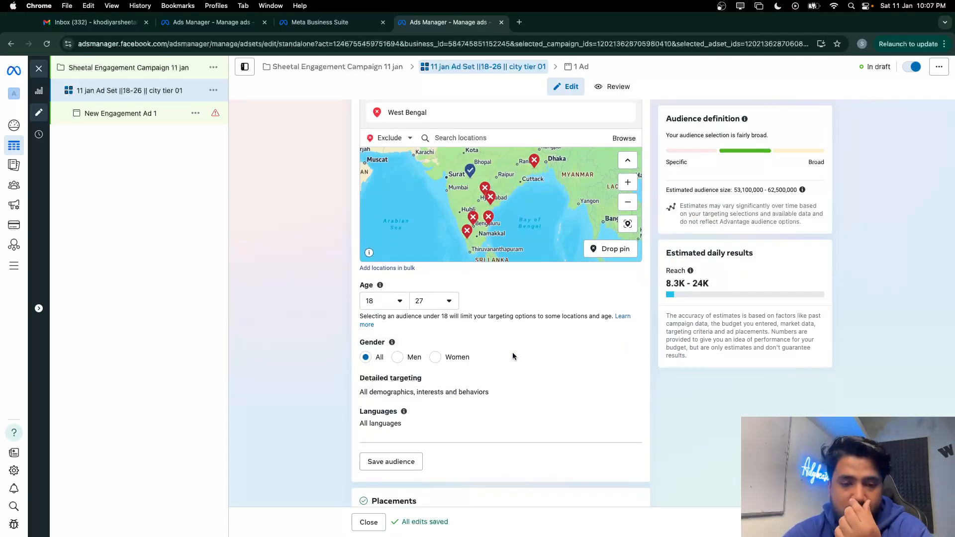
{"action": "scroll", "coordinate": [513, 352], "scroll_direction": "up", "scroll_amount": 3}
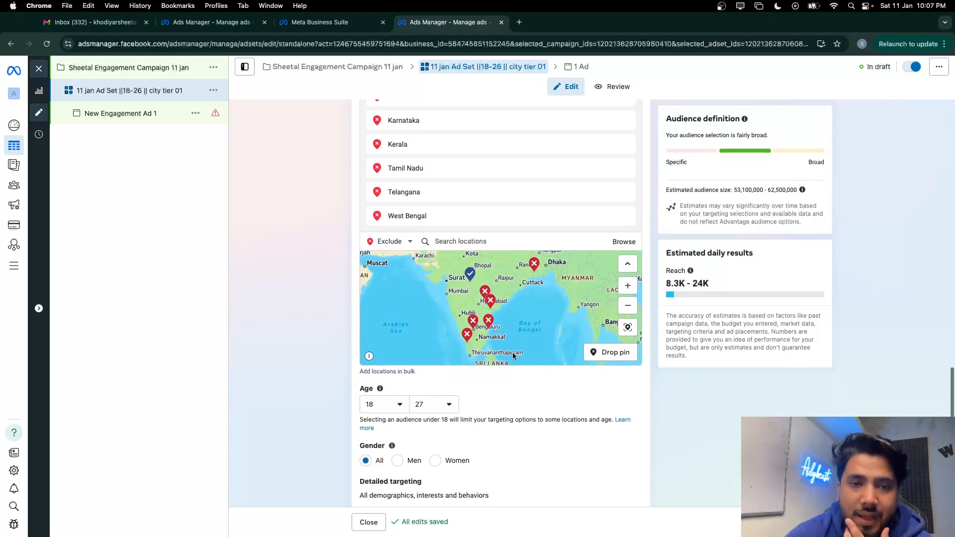
{"action": "scroll", "coordinate": [526, 149], "scroll_direction": "down", "scroll_amount": 3}
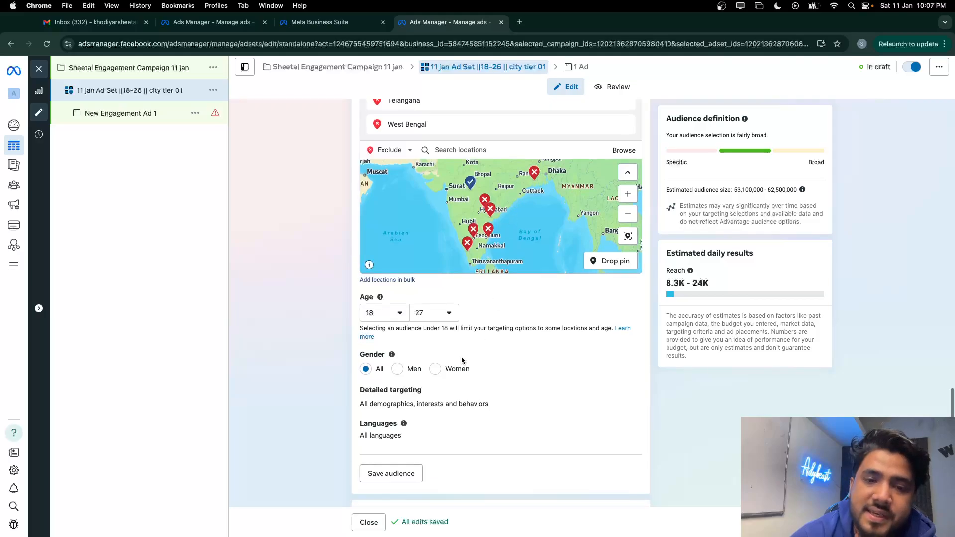
{"action": "left_click", "coordinate": [434, 369]}
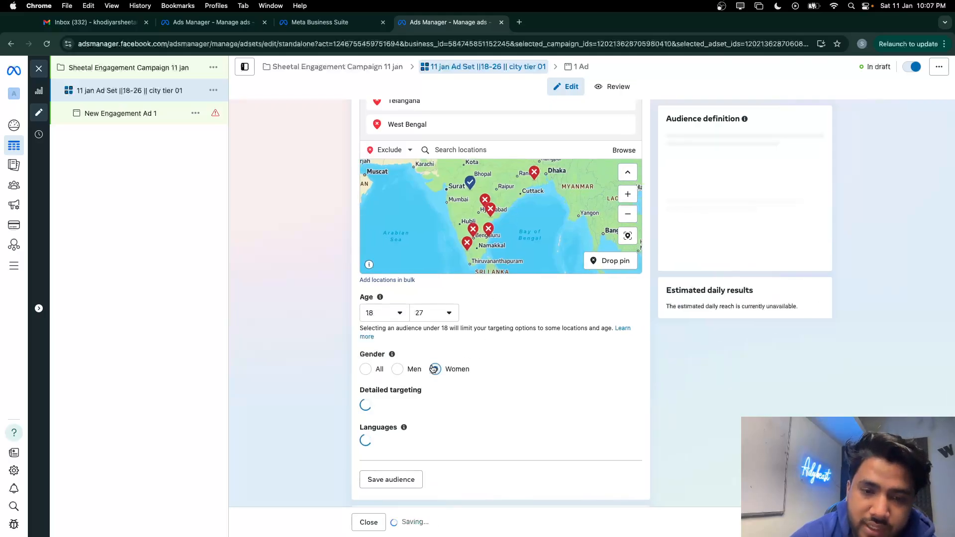
{"action": "left_click", "coordinate": [368, 369]}
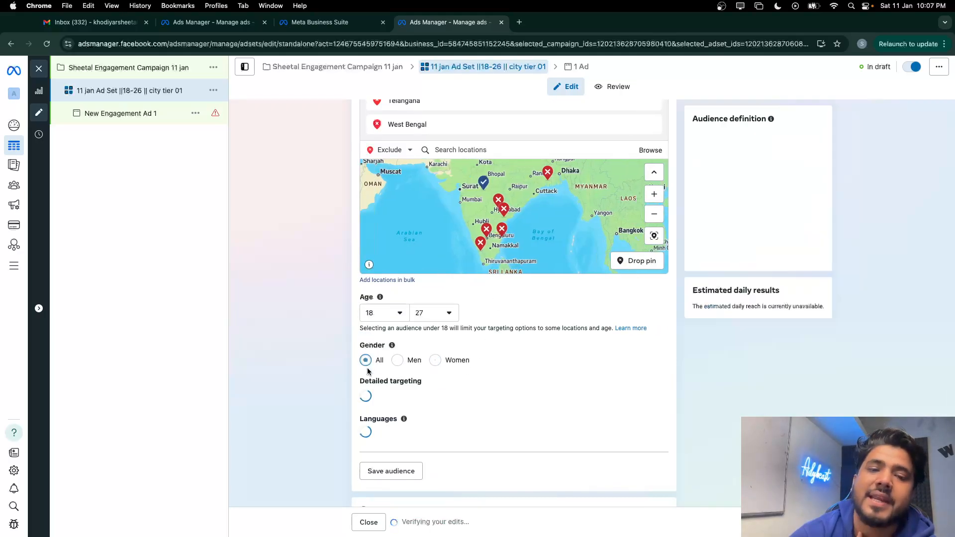
{"action": "left_click", "coordinate": [398, 369]}
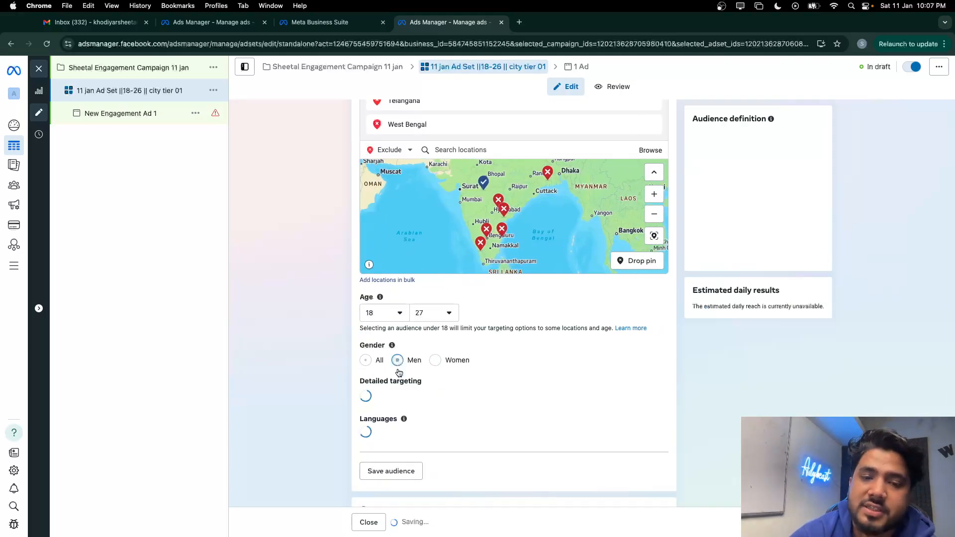
{"action": "left_click", "coordinate": [365, 370]}
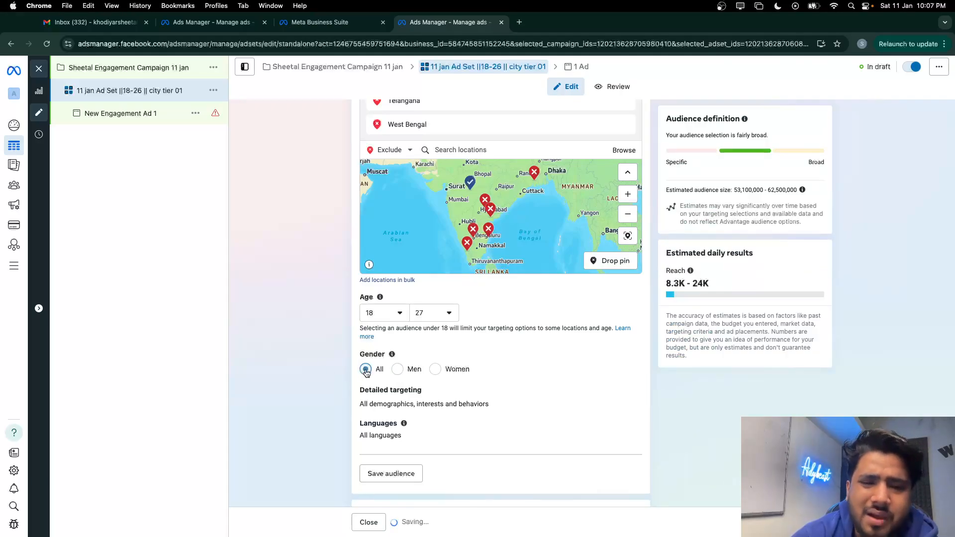
Add English (UK) and English (US) as target languages
{"action": "scroll", "coordinate": [437, 407], "scroll_direction": "down", "scroll_amount": 2}
{"action": "scroll", "coordinate": [437, 407], "scroll_direction": "down", "scroll_amount": 2}
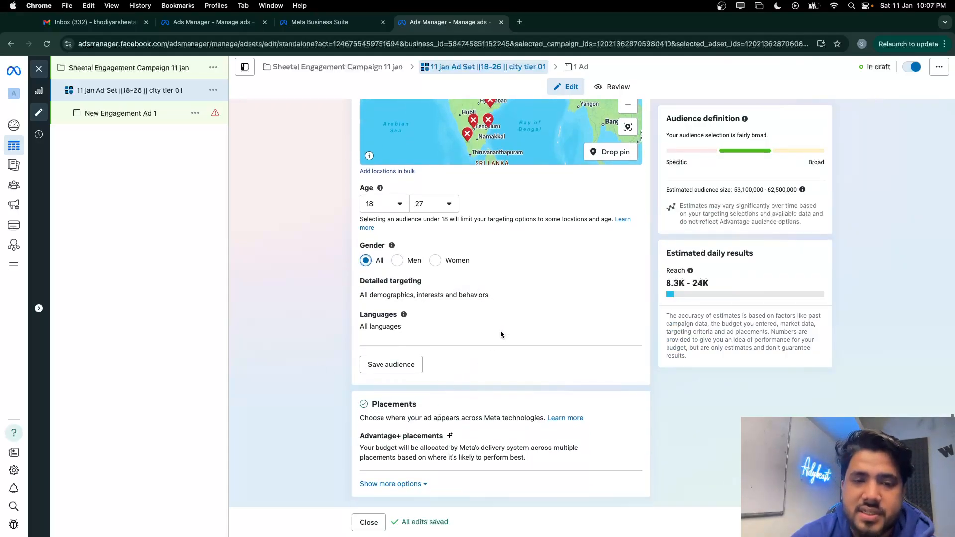
{"action": "left_click", "coordinate": [628, 314]}
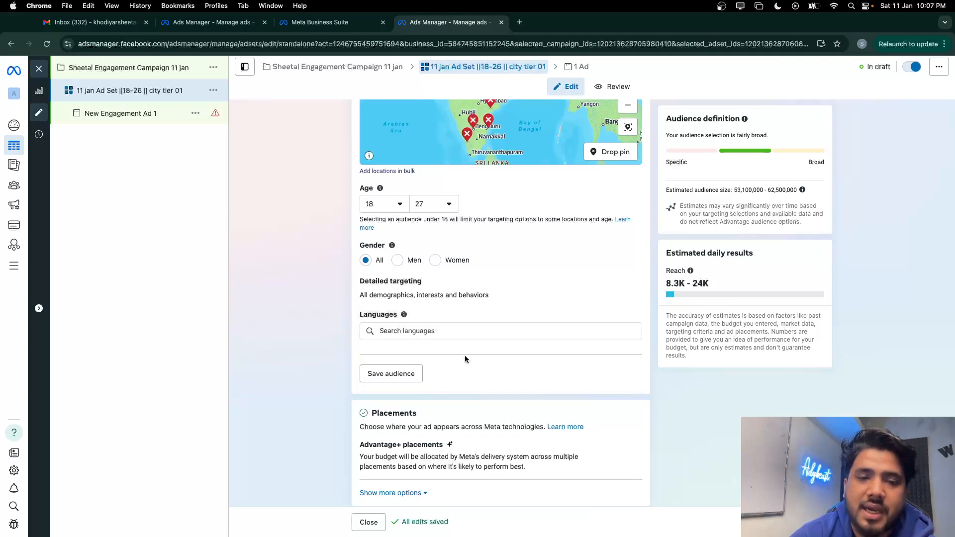
{"action": "left_click", "coordinate": [442, 332]}
{"action": "type", "text": "en"}
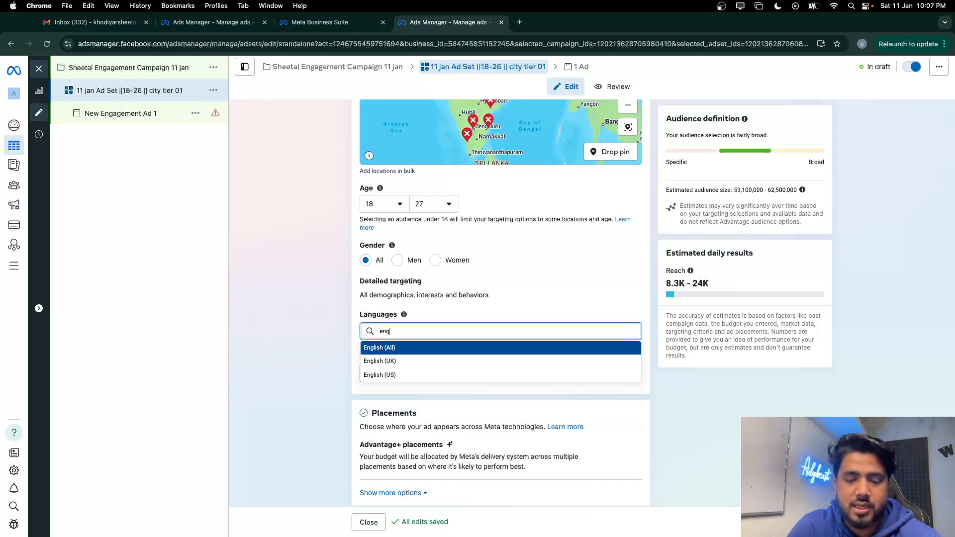
{"action": "type", "text": "g"}
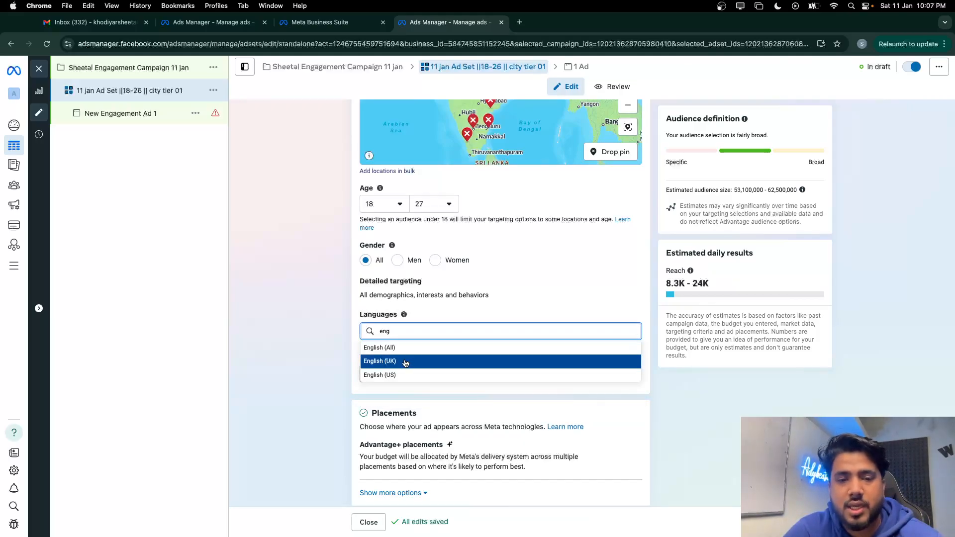
{"action": "left_click", "coordinate": [406, 362]}
{"action": "type", "text": "e"}
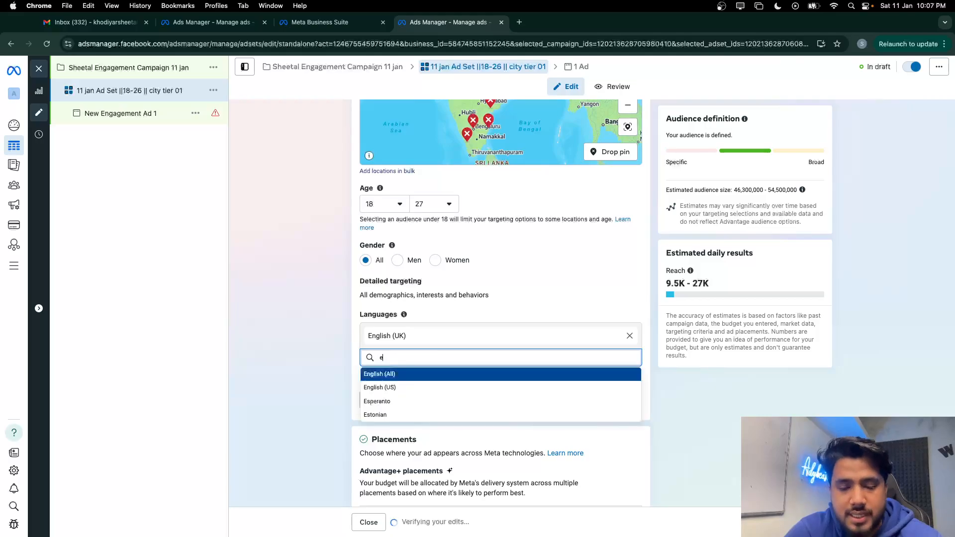
{"action": "type", "text": "n"}
{"action": "left_click", "coordinate": [412, 387]}
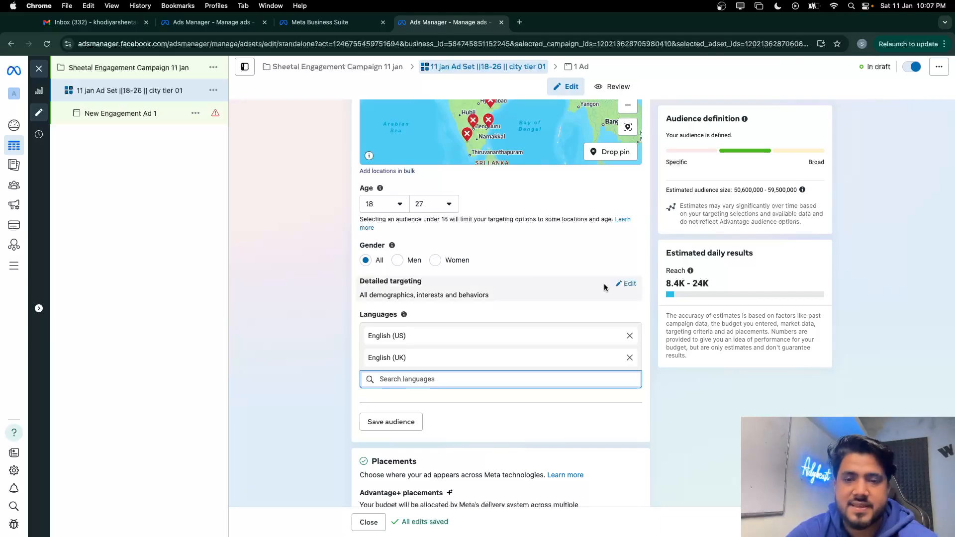
{"action": "left_click", "coordinate": [626, 284]}
Add Student, University, College and Higher education interests to detailed targeting
{"action": "left_click", "coordinate": [424, 308]}
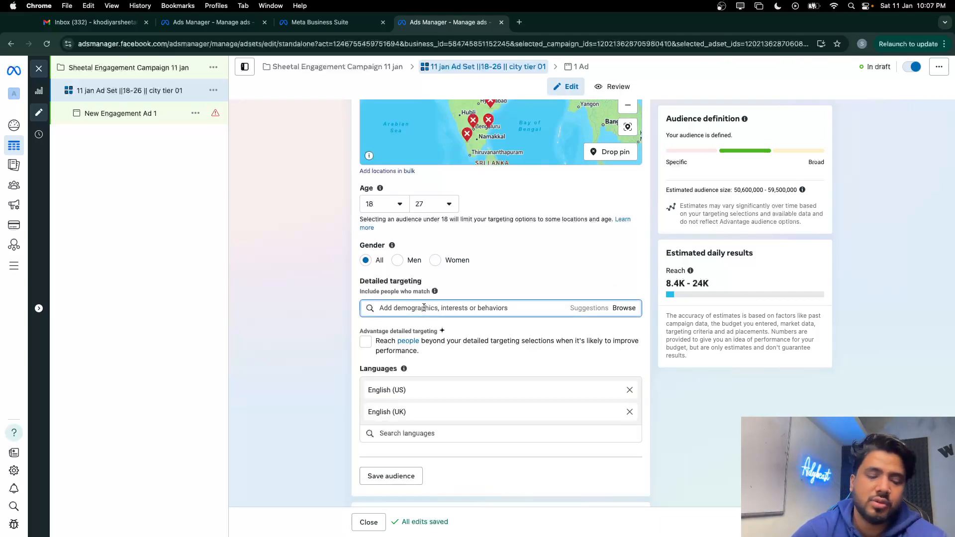
{"action": "type", "text": "student"}
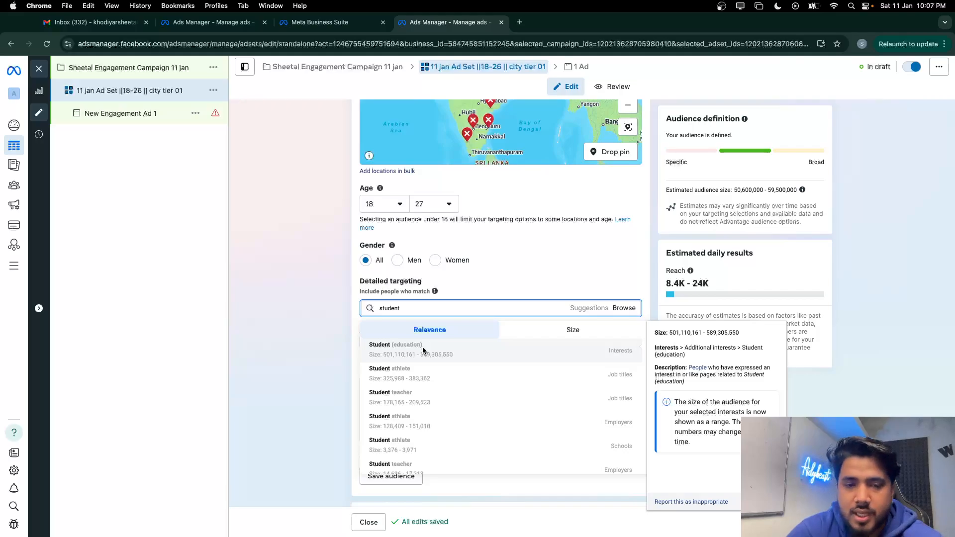
{"action": "left_click", "coordinate": [422, 347]}
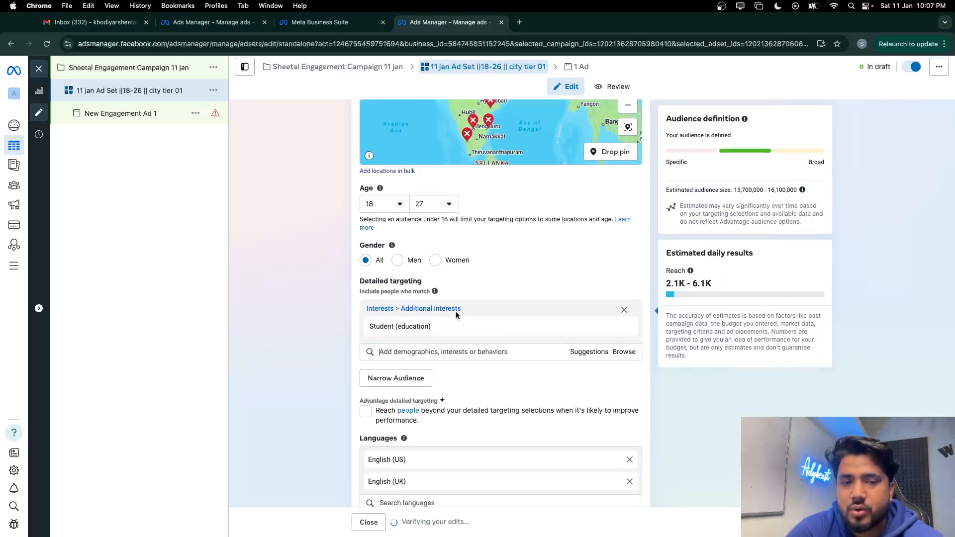
{"action": "left_click", "coordinate": [576, 353]}
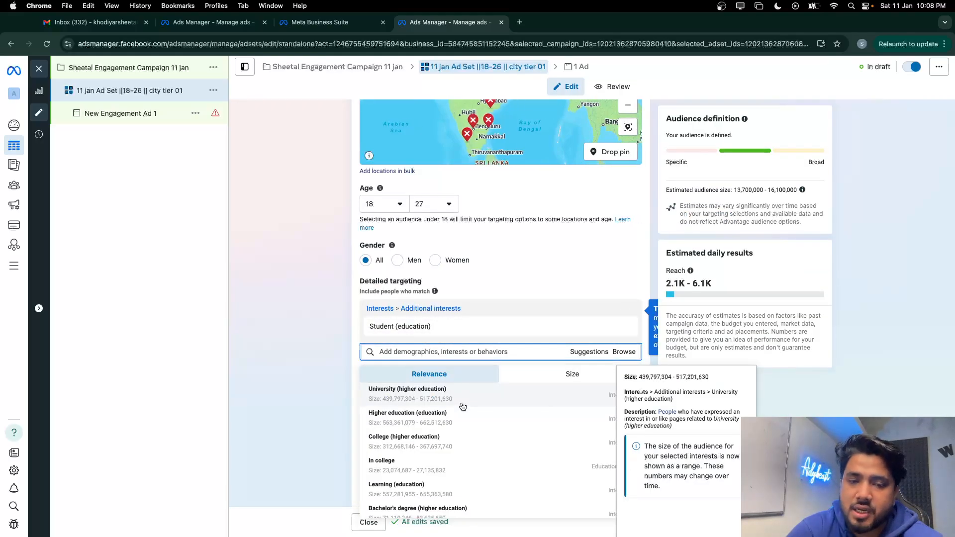
{"action": "left_click", "coordinate": [463, 405]}
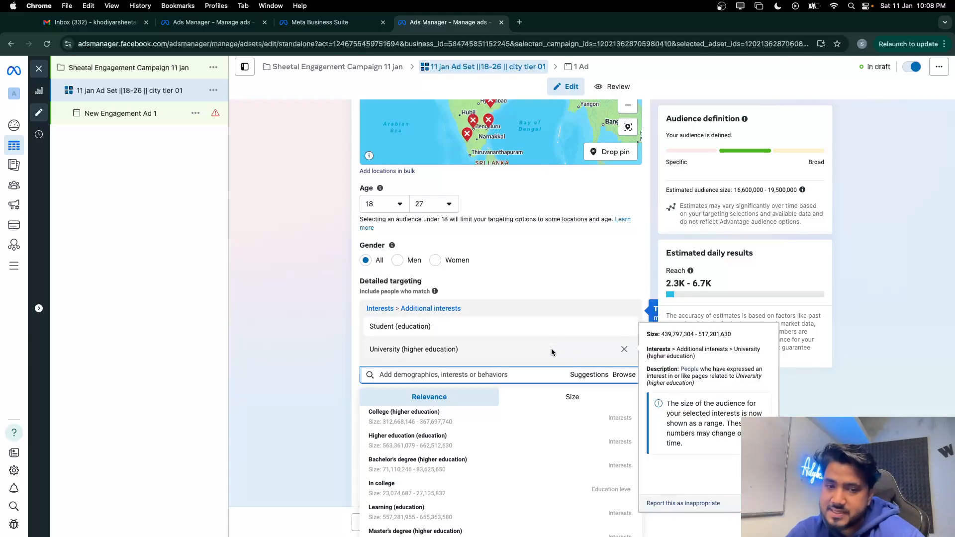
{"action": "left_click", "coordinate": [495, 420]}
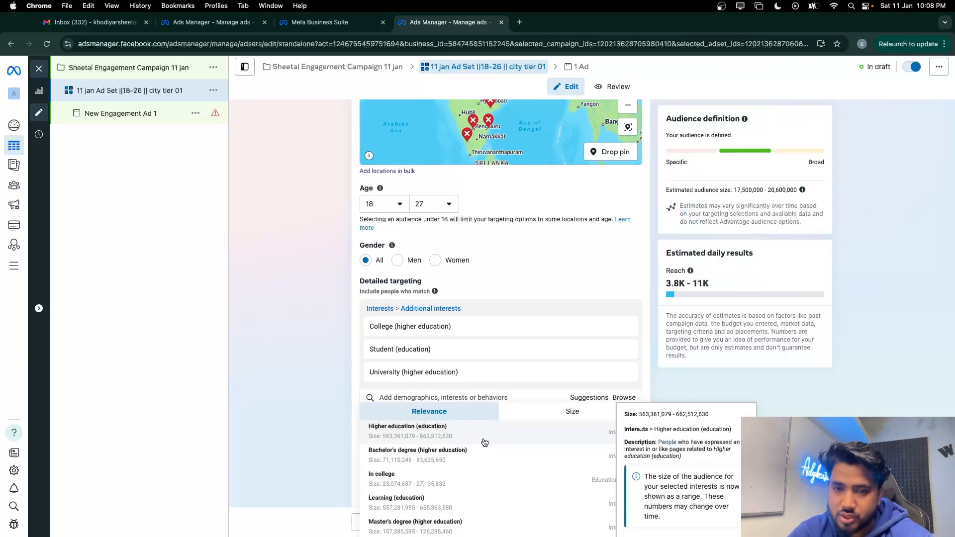
{"action": "left_click", "coordinate": [484, 438]}
Add Bachelor's degree and Master's degree interests and close the suggestions list
{"action": "left_click", "coordinate": [482, 468]}
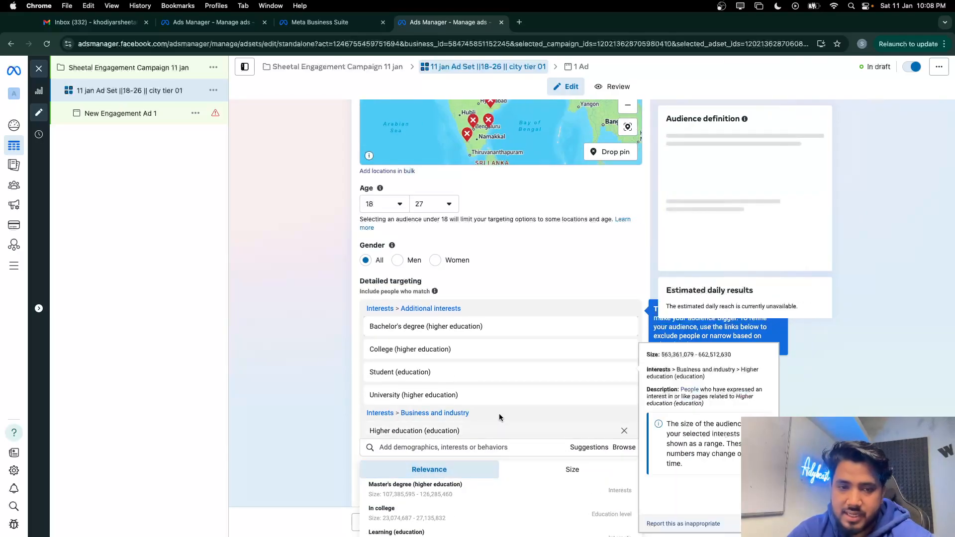
{"action": "scroll", "coordinate": [500, 414], "scroll_direction": "down", "scroll_amount": 3}
{"action": "scroll", "coordinate": [499, 449], "scroll_direction": "down", "scroll_amount": 1}
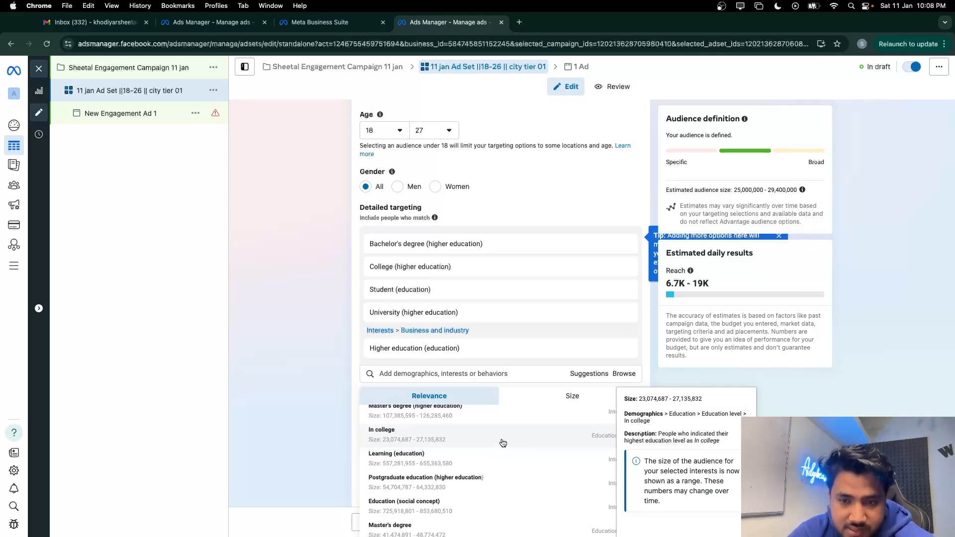
{"action": "scroll", "coordinate": [503, 438], "scroll_direction": "up", "scroll_amount": 1}
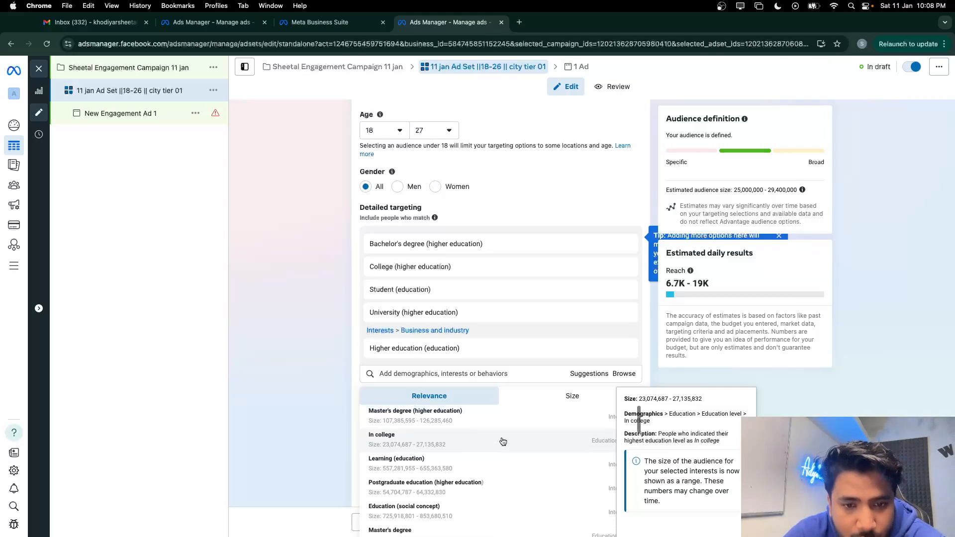
{"action": "left_click", "coordinate": [504, 425]}
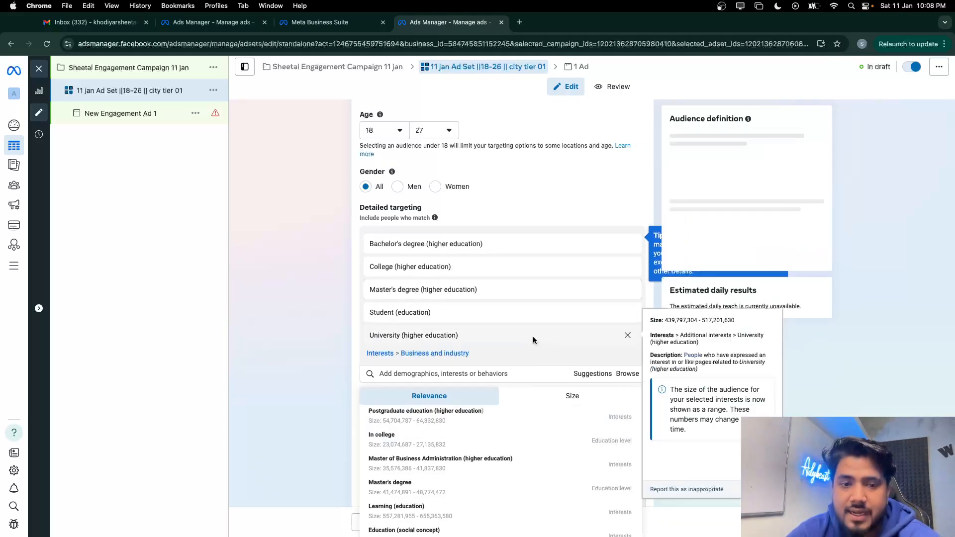
{"action": "scroll", "coordinate": [533, 336], "scroll_direction": "down", "scroll_amount": 1}
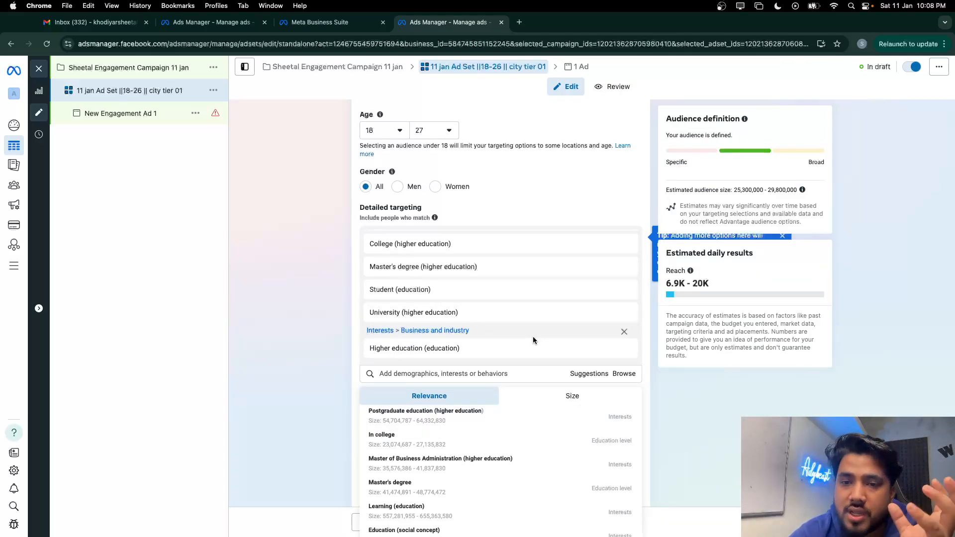
{"action": "left_click", "coordinate": [699, 399]}
{"action": "scroll", "coordinate": [699, 399], "scroll_direction": "down", "scroll_amount": 5}
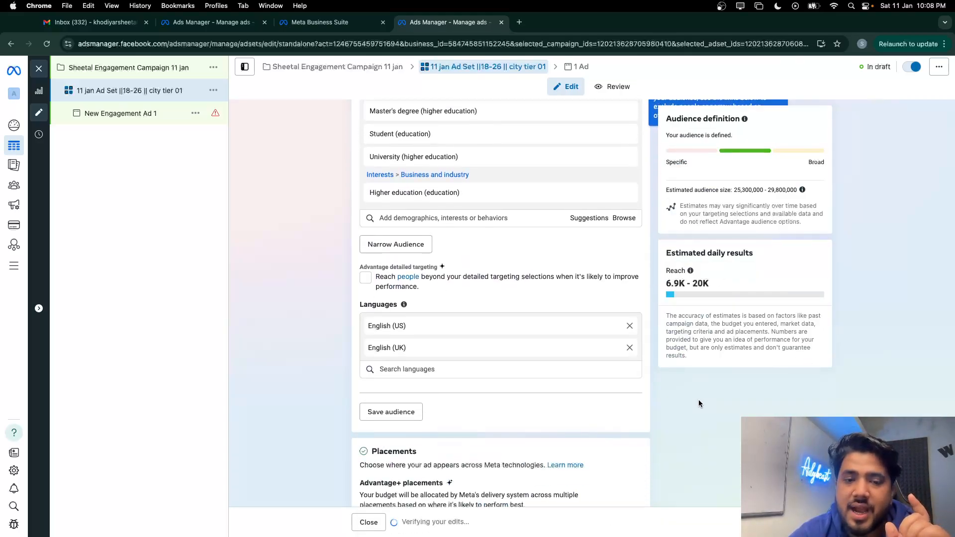
Save the targeting as a named audience and dismiss the Advantage detailed targeting tip
{"action": "left_click", "coordinate": [408, 371]}
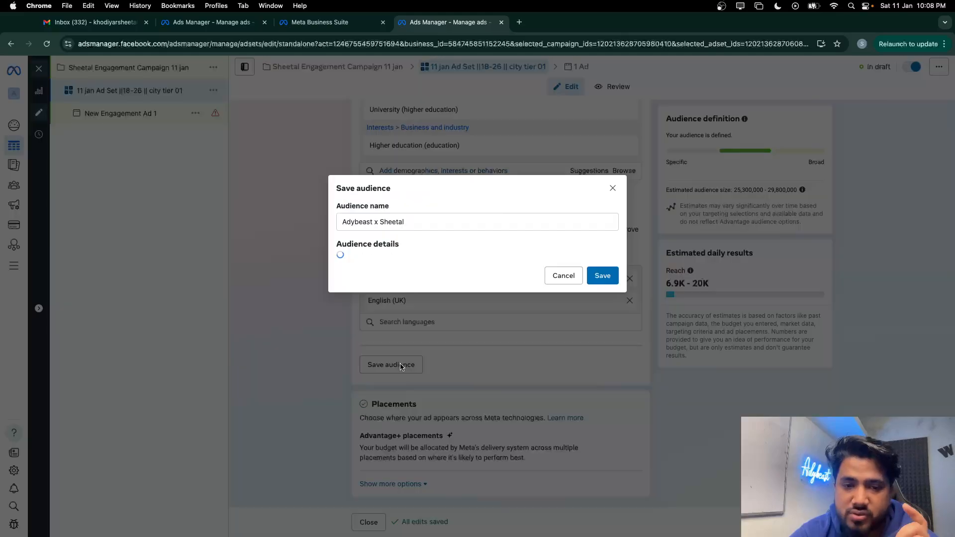
{"action": "left_click", "coordinate": [599, 382]}
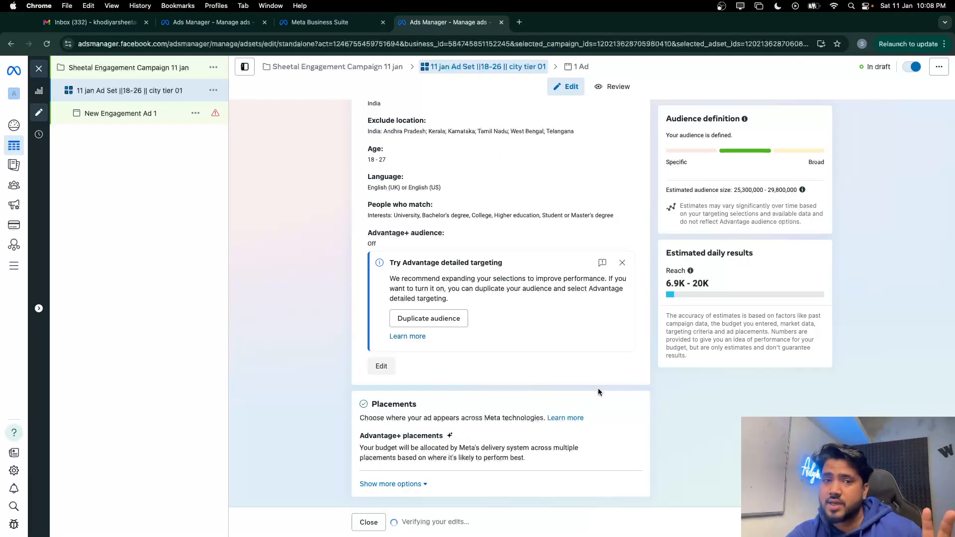
{"action": "left_click", "coordinate": [622, 262]}
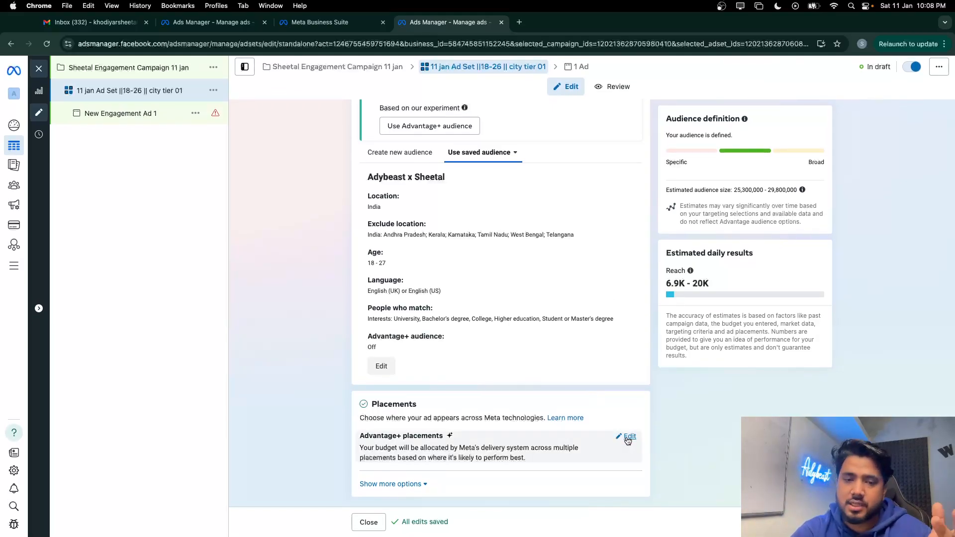
Switch the ad set's placements from Advantage+ to Manual placements
{"action": "left_click", "coordinate": [628, 438]}
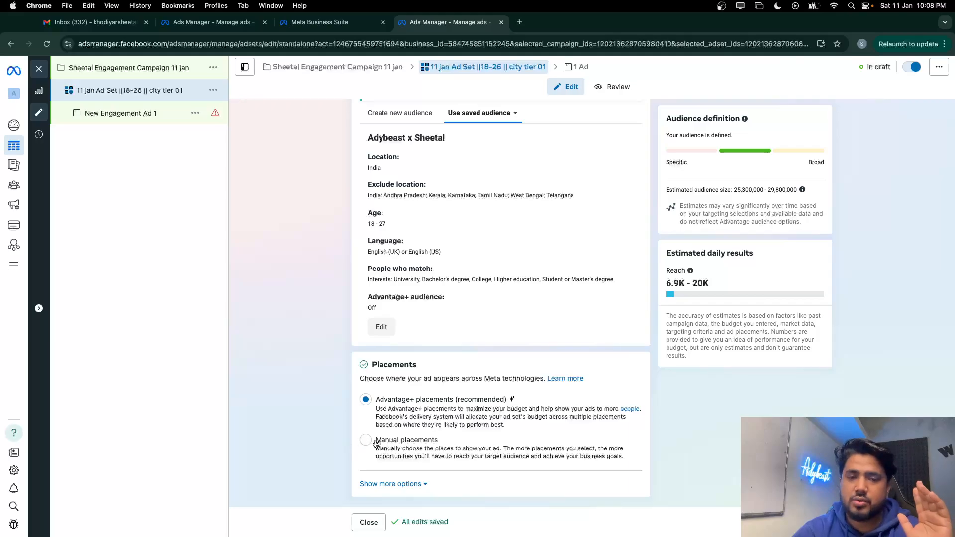
{"action": "left_click", "coordinate": [366, 441]}
{"action": "scroll", "coordinate": [368, 351], "scroll_direction": "down", "scroll_amount": 5}
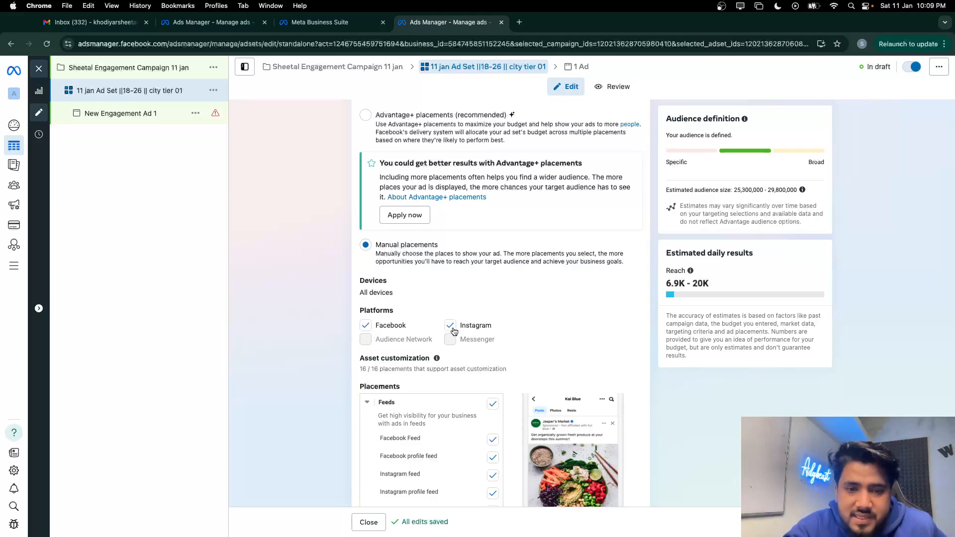
{"action": "scroll", "coordinate": [454, 331], "scroll_direction": "down", "scroll_amount": 5}
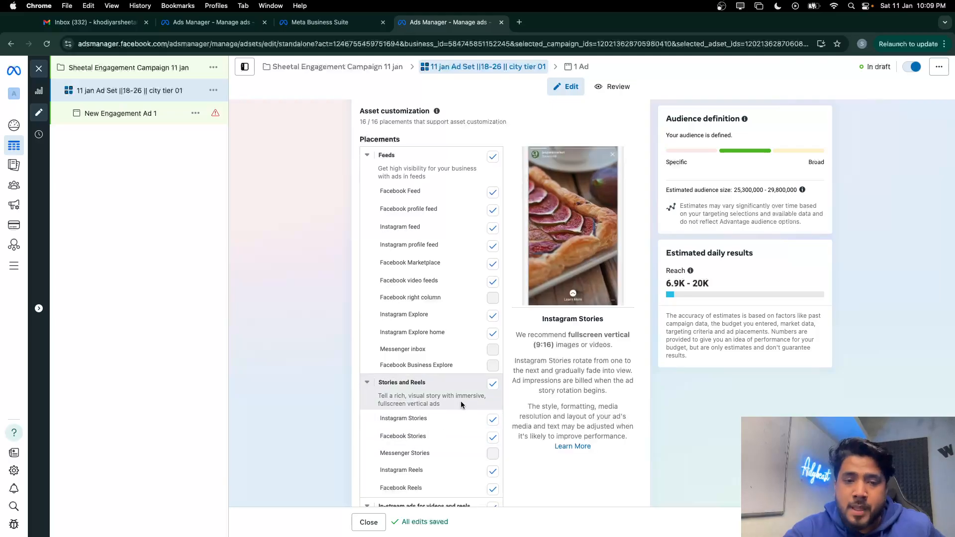
{"action": "scroll", "coordinate": [460, 401], "scroll_direction": "down", "scroll_amount": 2}
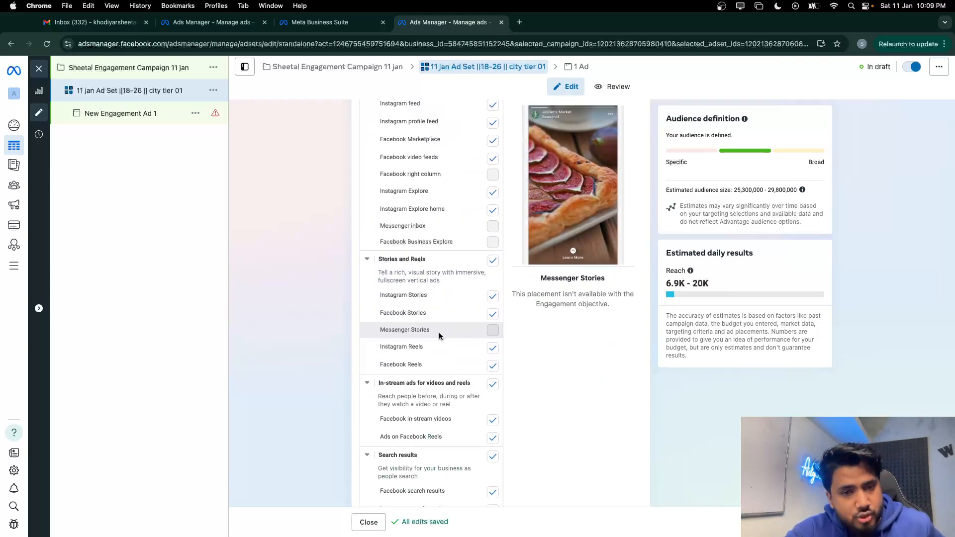
{"action": "scroll", "coordinate": [441, 334], "scroll_direction": "down", "scroll_amount": 1}
Untick the in-stream ads and search results placements, leaving 12 of 16
{"action": "left_click", "coordinate": [493, 329]}
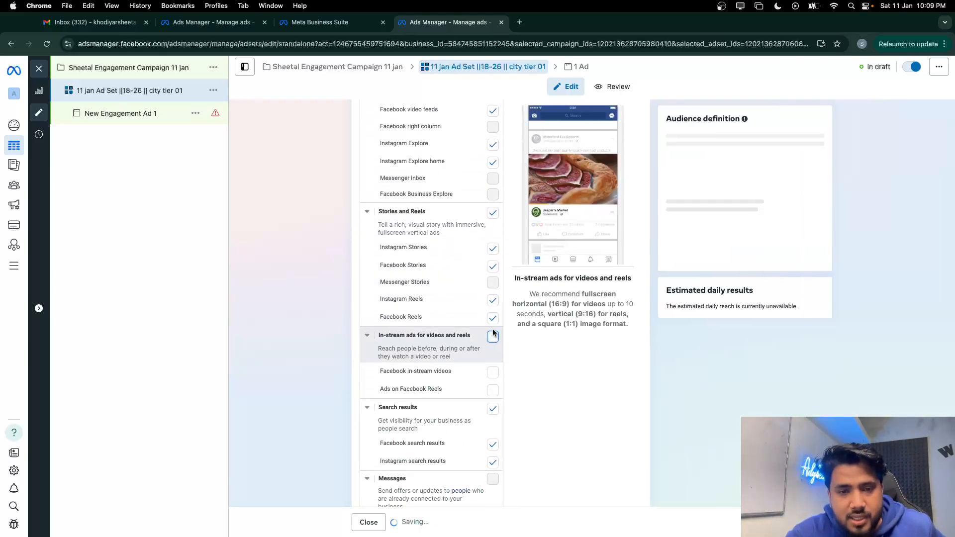
{"action": "scroll", "coordinate": [493, 341], "scroll_direction": "down", "scroll_amount": 1}
{"action": "left_click", "coordinate": [493, 349]}
{"action": "scroll", "coordinate": [479, 395], "scroll_direction": "down", "scroll_amount": 1}
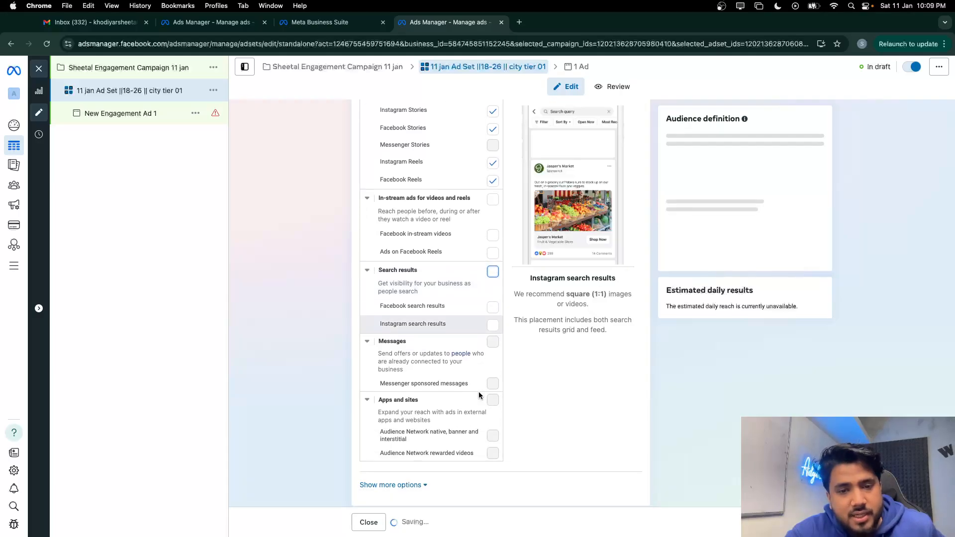
{"action": "scroll", "coordinate": [488, 407], "scroll_direction": "up", "scroll_amount": 2}
{"action": "scroll", "coordinate": [494, 386], "scroll_direction": "up", "scroll_amount": 8}
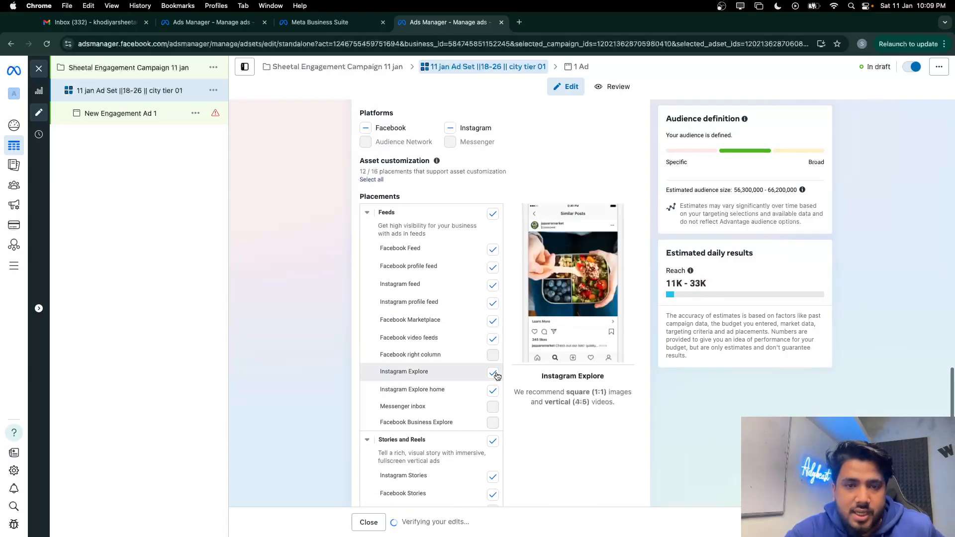
{"action": "left_click", "coordinate": [151, 120]}
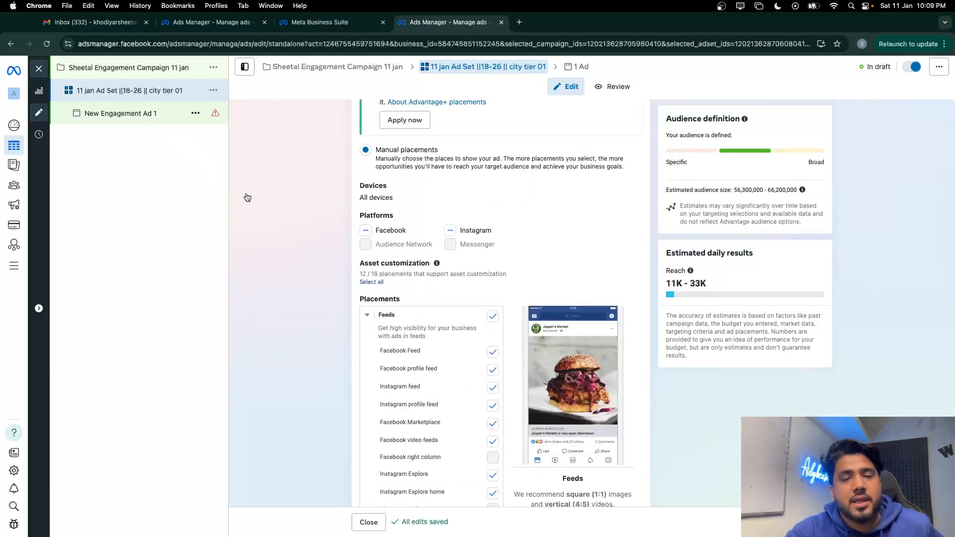
Set the business Page as the ad's Facebook Page identity and turn on Ad preview
{"action": "left_click", "coordinate": [399, 276]}
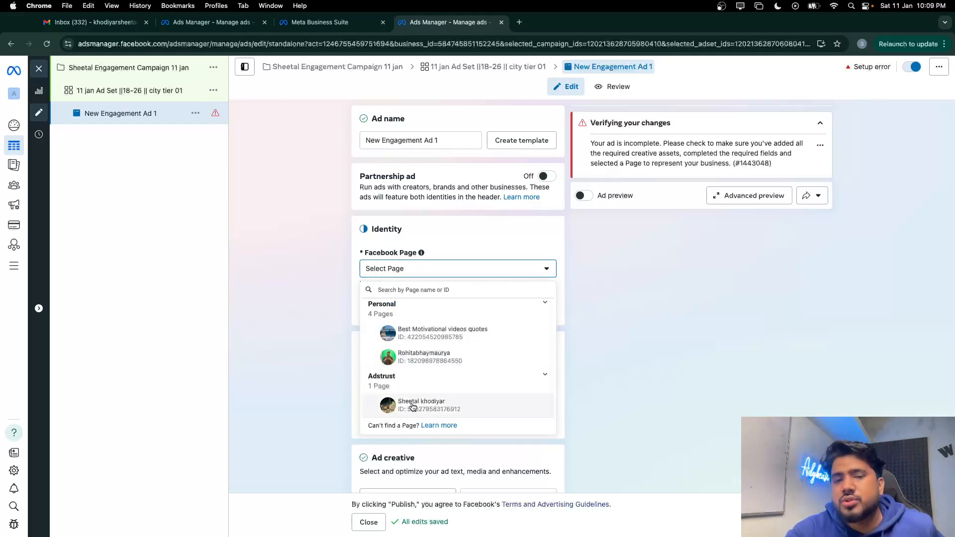
{"action": "left_click", "coordinate": [414, 405]}
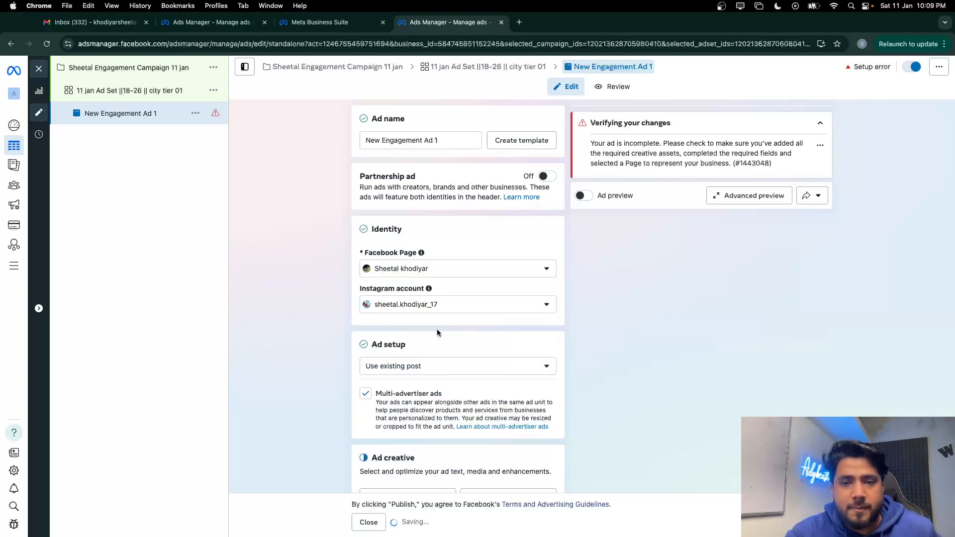
{"action": "left_click", "coordinate": [585, 195]}
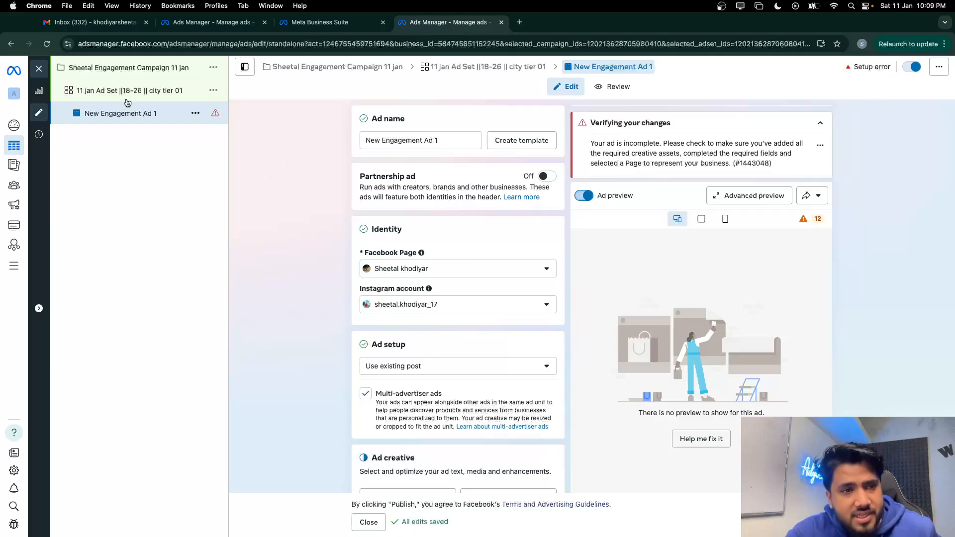
Browse existing Instagram posts filtered to Feed posts only
{"action": "scroll", "coordinate": [398, 306], "scroll_direction": "down", "scroll_amount": 5}
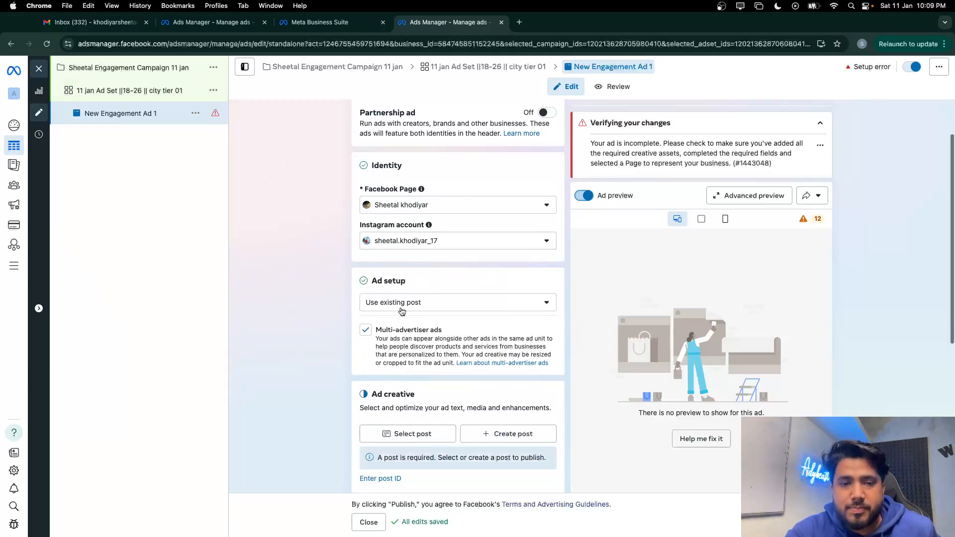
{"action": "left_click", "coordinate": [406, 266]}
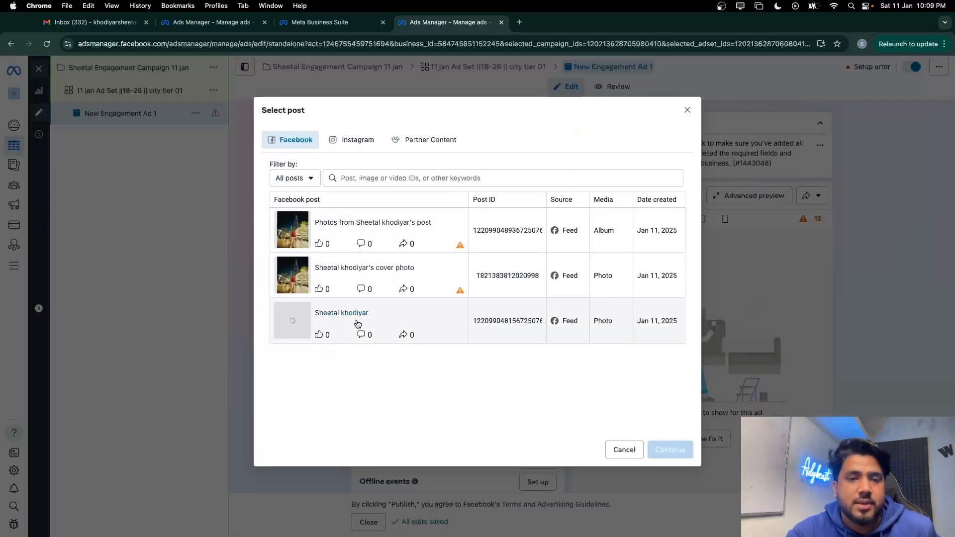
{"action": "left_click", "coordinate": [344, 143]}
{"action": "left_click", "coordinate": [293, 180]}
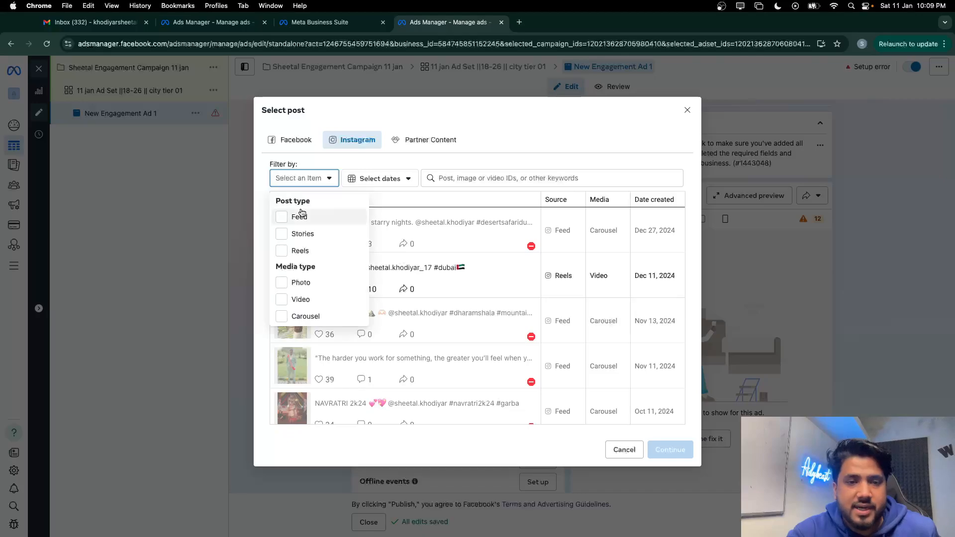
{"action": "left_click", "coordinate": [343, 217]}
{"action": "left_click", "coordinate": [471, 309]}
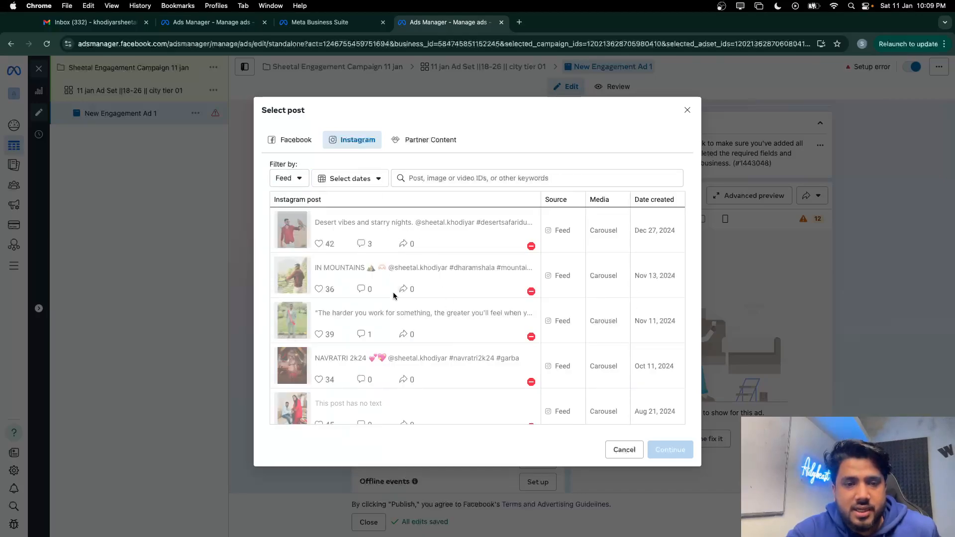
{"action": "scroll", "coordinate": [401, 305], "scroll_direction": "down", "scroll_amount": 1}
{"action": "scroll", "coordinate": [343, 239], "scroll_direction": "up", "scroll_amount": 1}
{"action": "left_click", "coordinate": [286, 178]}
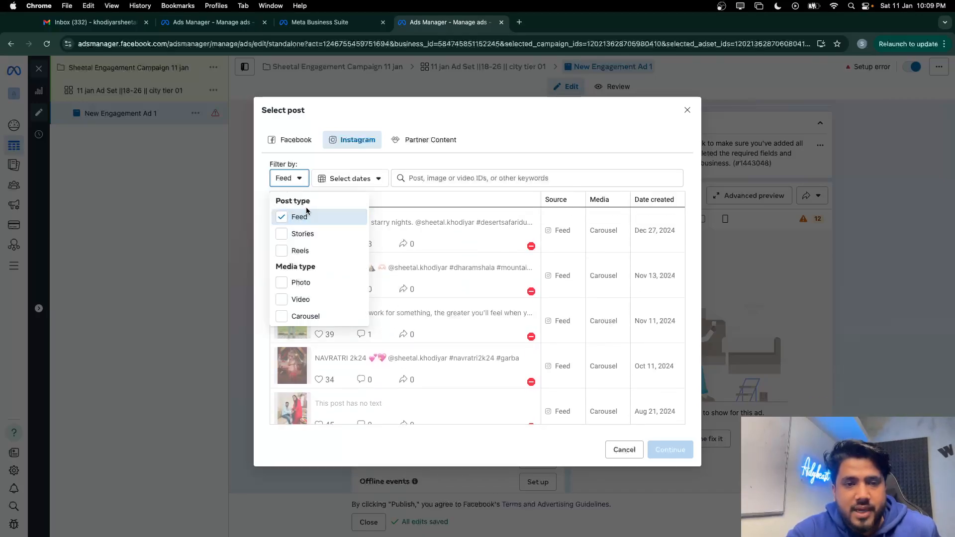
{"action": "left_click", "coordinate": [299, 217]}
{"action": "left_click", "coordinate": [299, 217]}
Use the Jun 16, 2024 photo post 'LIFE IS NOT THAT MUCH EASY…' as the creative
{"action": "scroll", "coordinate": [461, 309], "scroll_direction": "down", "scroll_amount": 1}
{"action": "scroll", "coordinate": [459, 309], "scroll_direction": "down", "scroll_amount": 5}
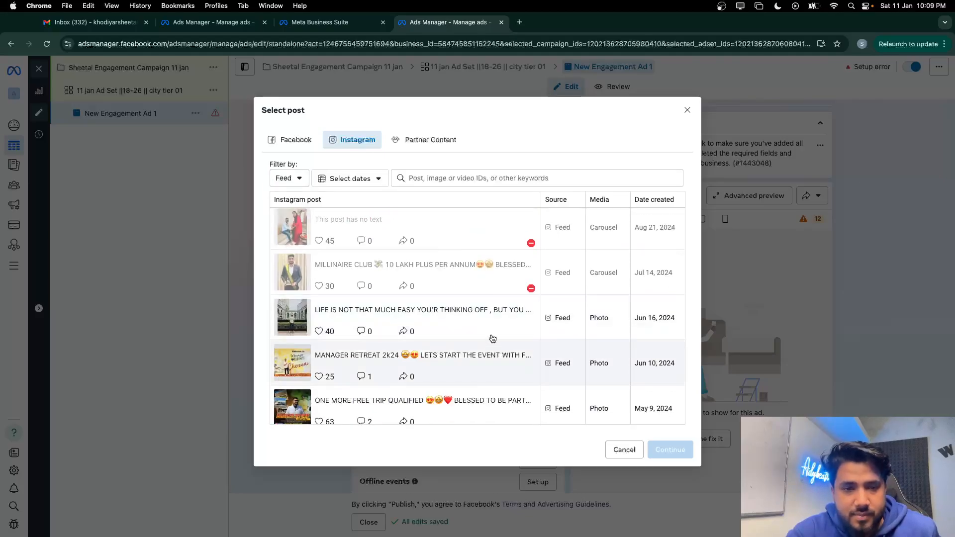
{"action": "left_click", "coordinate": [491, 337]}
{"action": "left_click", "coordinate": [660, 443]}
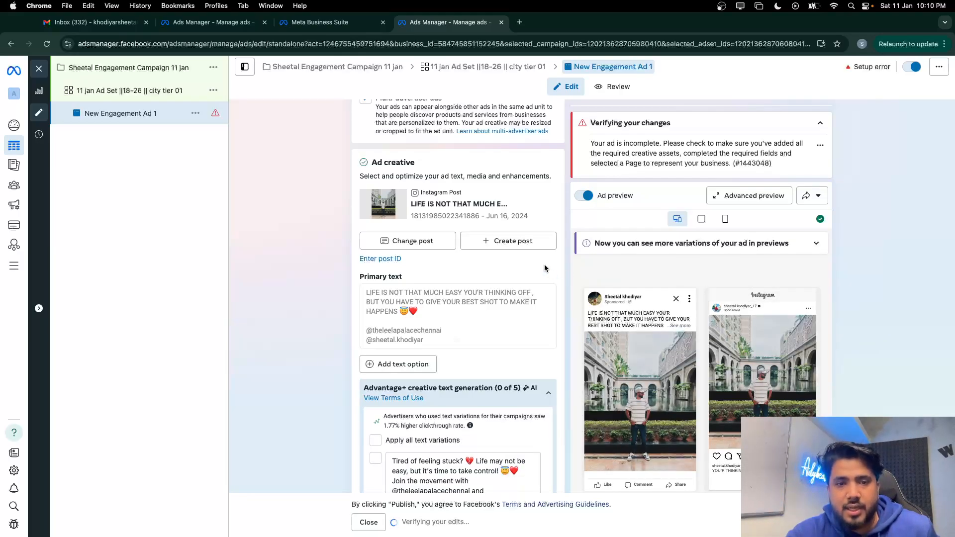
{"action": "scroll", "coordinate": [544, 266], "scroll_direction": "down", "scroll_amount": 10}
{"action": "scroll", "coordinate": [545, 266], "scroll_direction": "down", "scroll_amount": 10}
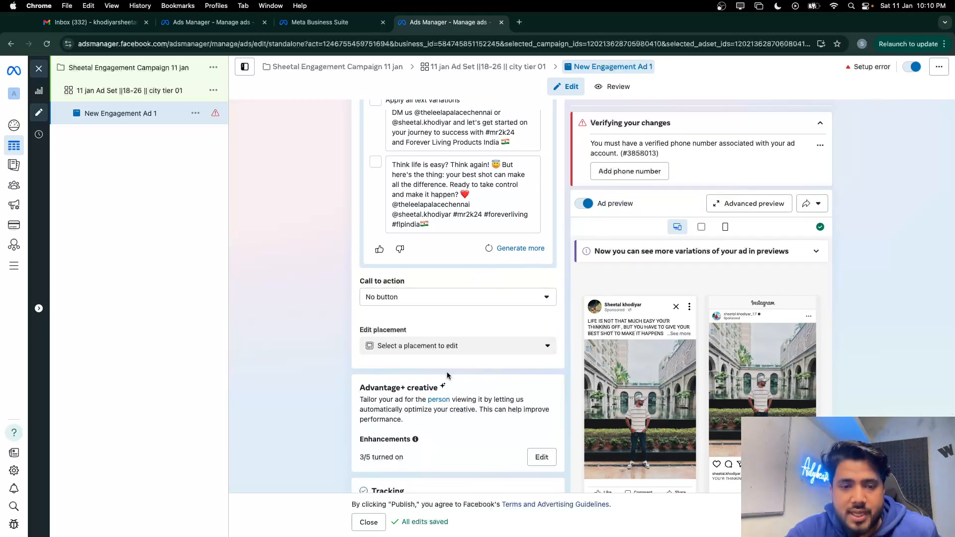
{"action": "scroll", "coordinate": [447, 372], "scroll_direction": "down", "scroll_amount": 5}
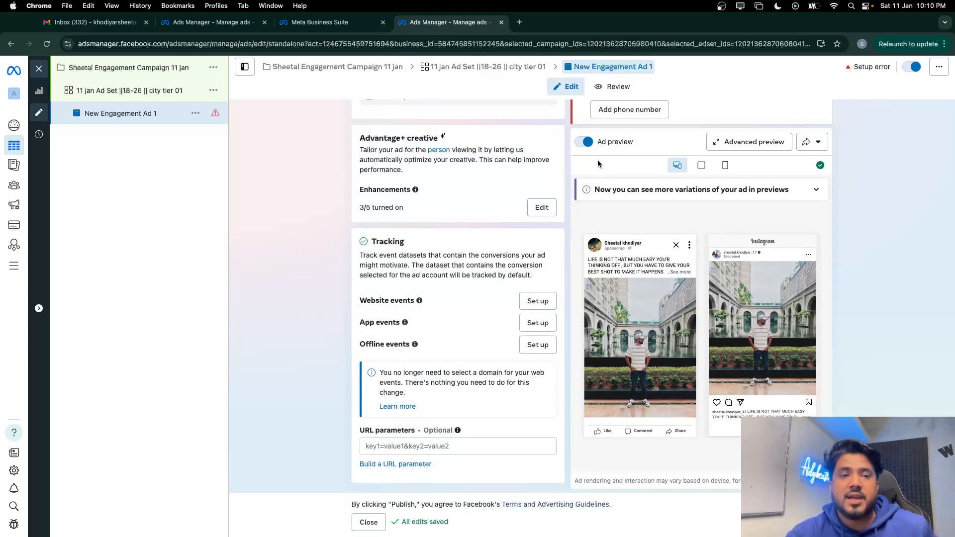
{"action": "scroll", "coordinate": [407, 227], "scroll_direction": "up", "scroll_amount": 15}
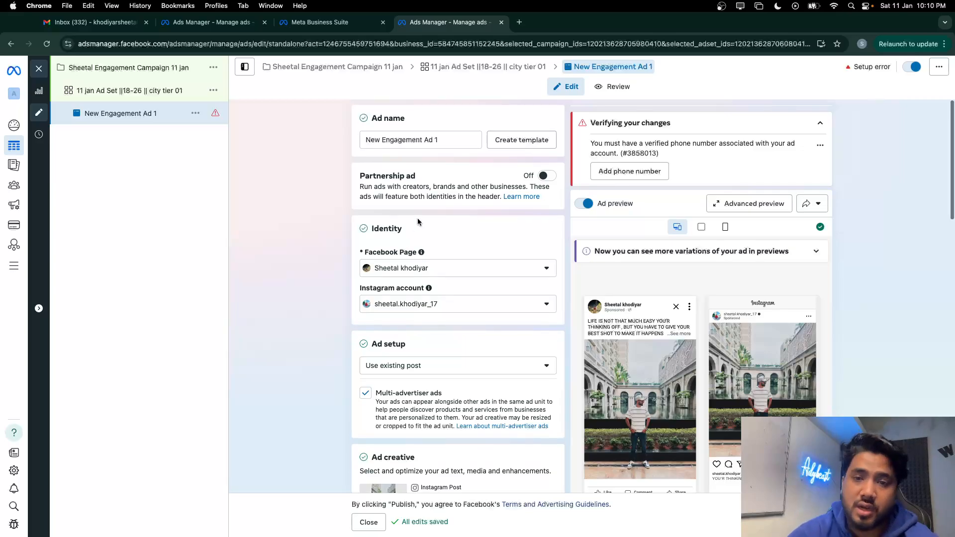
Begin adding a phone number to the ad account with country code IN +91
{"action": "left_click", "coordinate": [614, 172]}
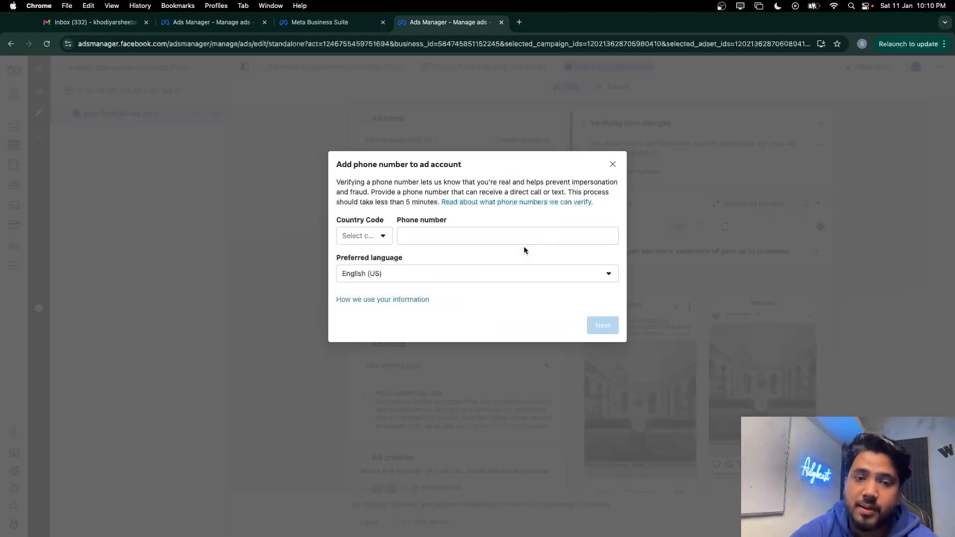
{"action": "left_click", "coordinate": [363, 237]}
{"action": "scroll", "coordinate": [381, 347], "scroll_direction": "down", "scroll_amount": 3}
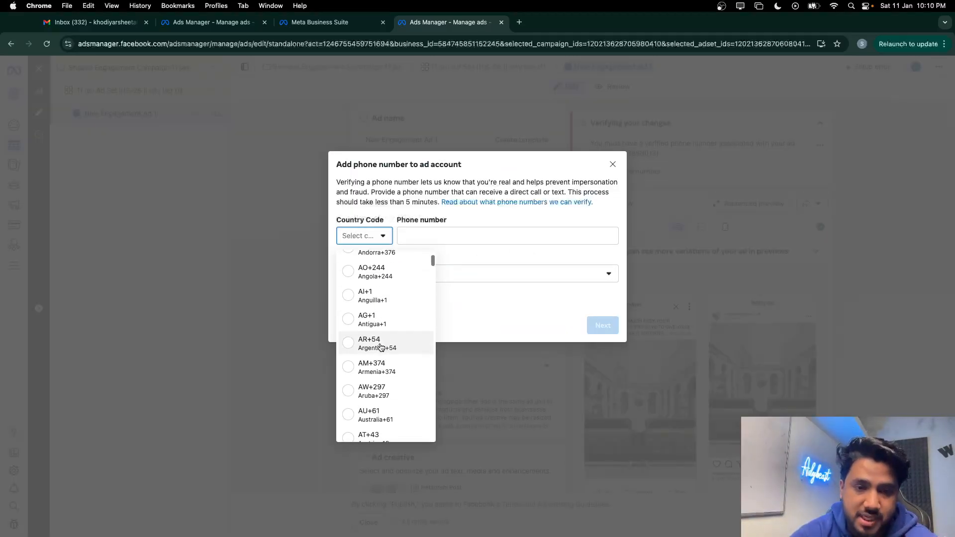
{"action": "scroll", "coordinate": [380, 347], "scroll_direction": "down", "scroll_amount": 3}
{"action": "scroll", "coordinate": [381, 347], "scroll_direction": "down", "scroll_amount": 5}
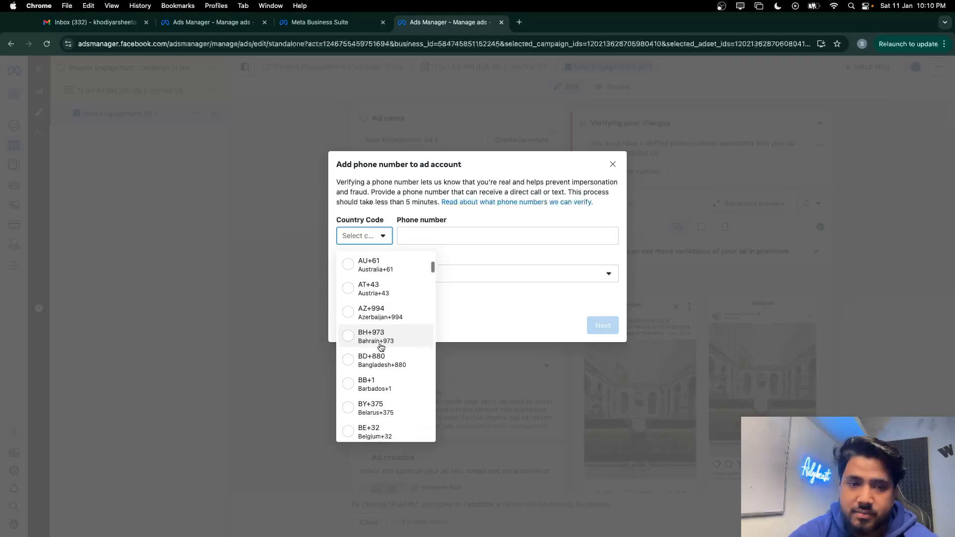
{"action": "scroll", "coordinate": [381, 347], "scroll_direction": "down", "scroll_amount": 8}
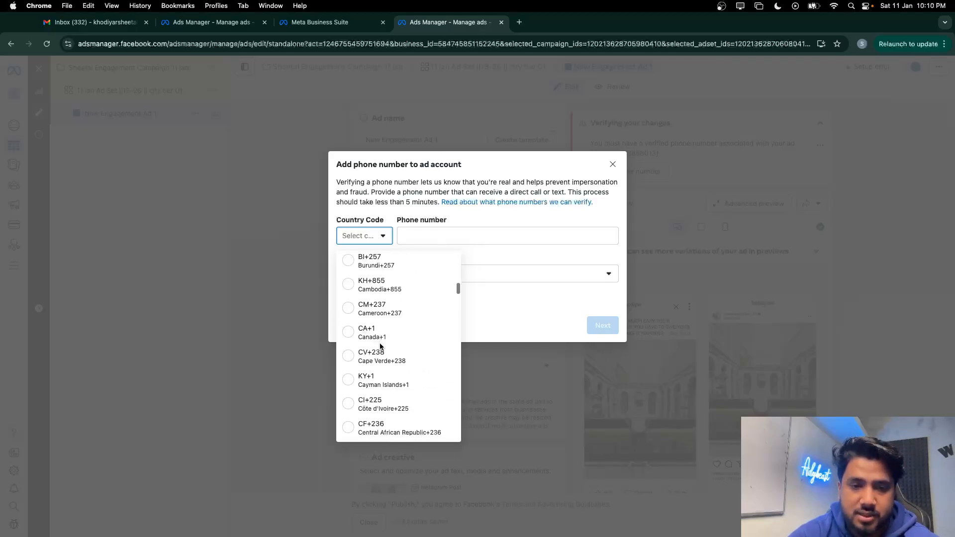
{"action": "scroll", "coordinate": [381, 347], "scroll_direction": "down", "scroll_amount": 10}
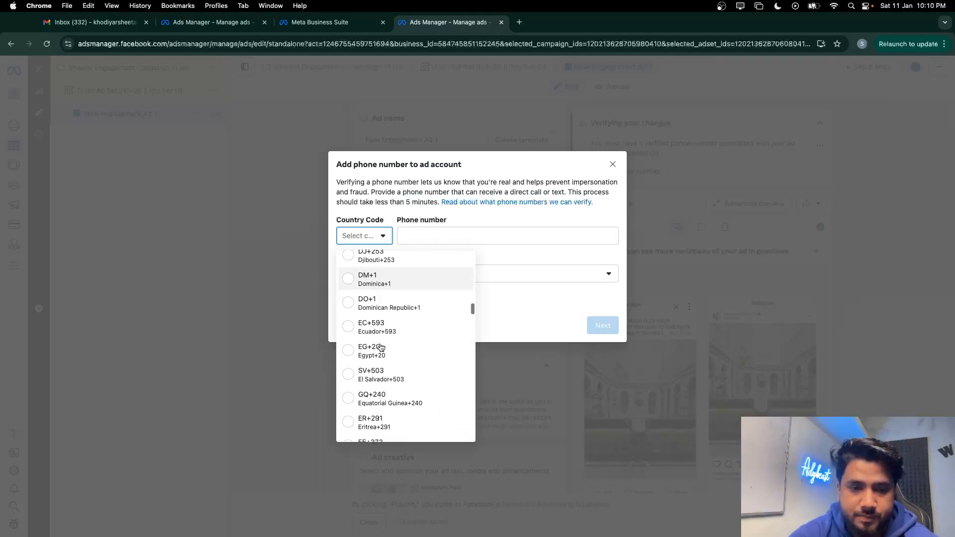
{"action": "scroll", "coordinate": [381, 347], "scroll_direction": "down", "scroll_amount": 8}
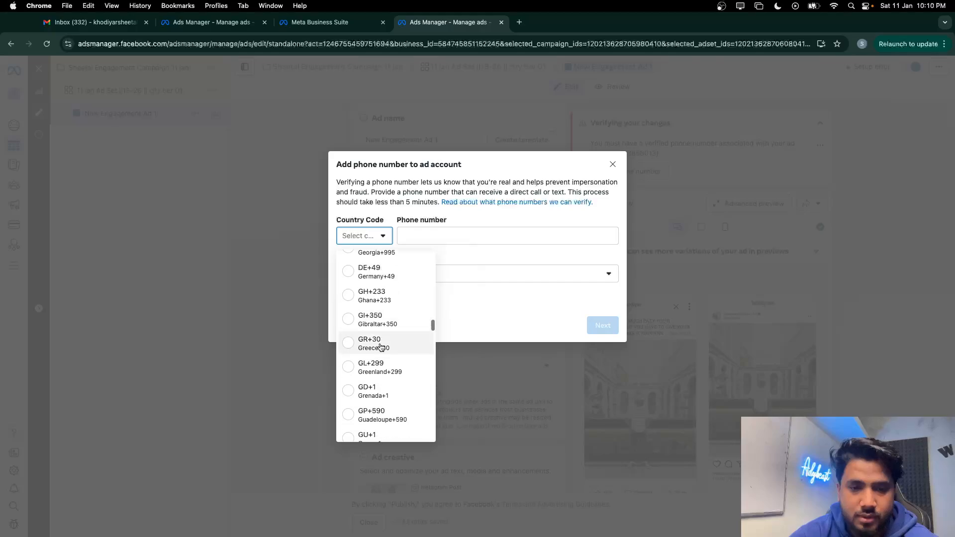
{"action": "scroll", "coordinate": [381, 347], "scroll_direction": "up", "scroll_amount": 7}
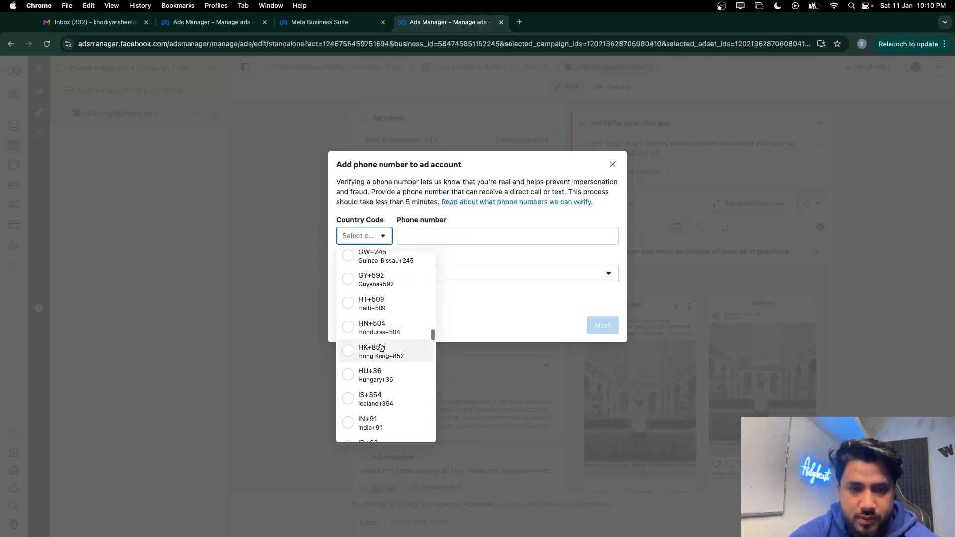
{"action": "scroll", "coordinate": [381, 347], "scroll_direction": "up", "scroll_amount": 3}
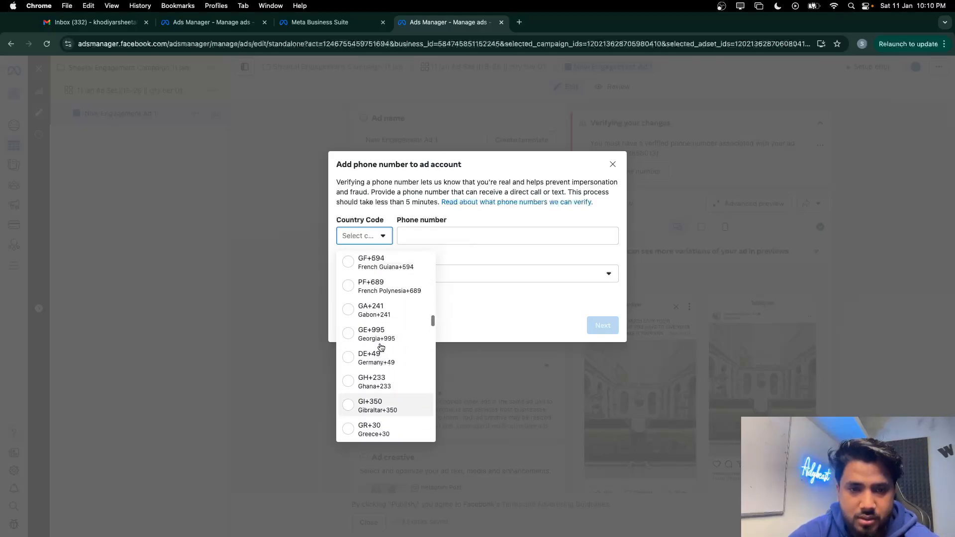
{"action": "scroll", "coordinate": [381, 347], "scroll_direction": "down", "scroll_amount": 8}
{"action": "scroll", "coordinate": [380, 347], "scroll_direction": "down", "scroll_amount": 8}
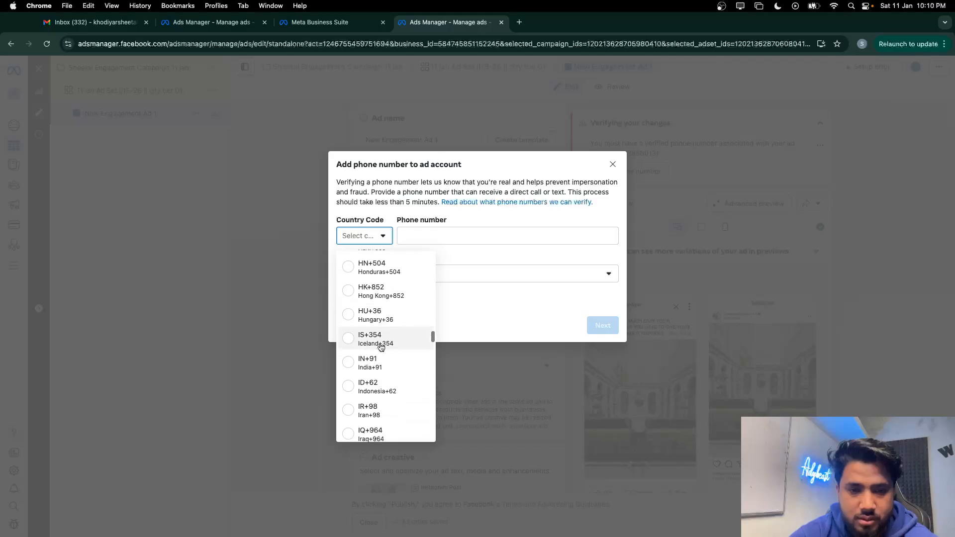
{"action": "scroll", "coordinate": [379, 370], "scroll_direction": "down", "scroll_amount": 5}
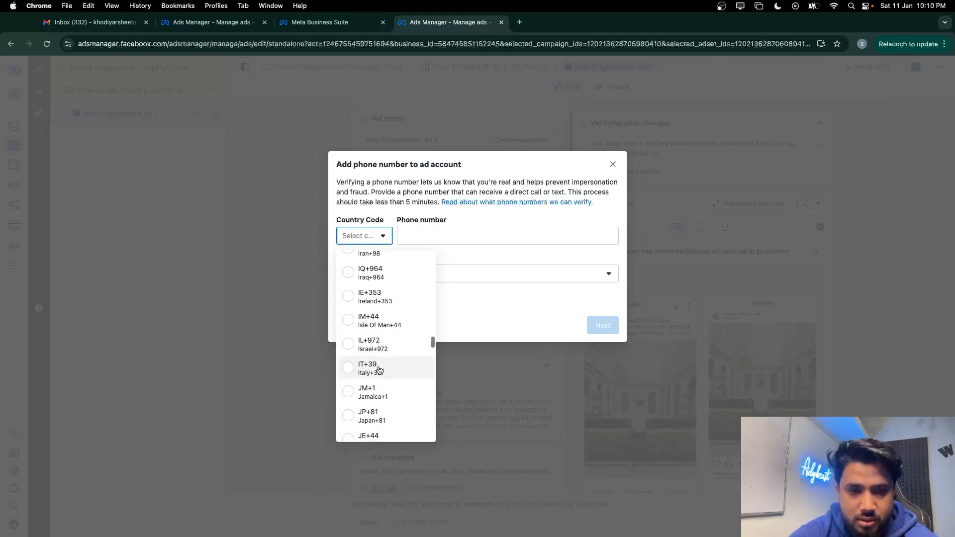
{"action": "scroll", "coordinate": [379, 370], "scroll_direction": "down", "scroll_amount": 8}
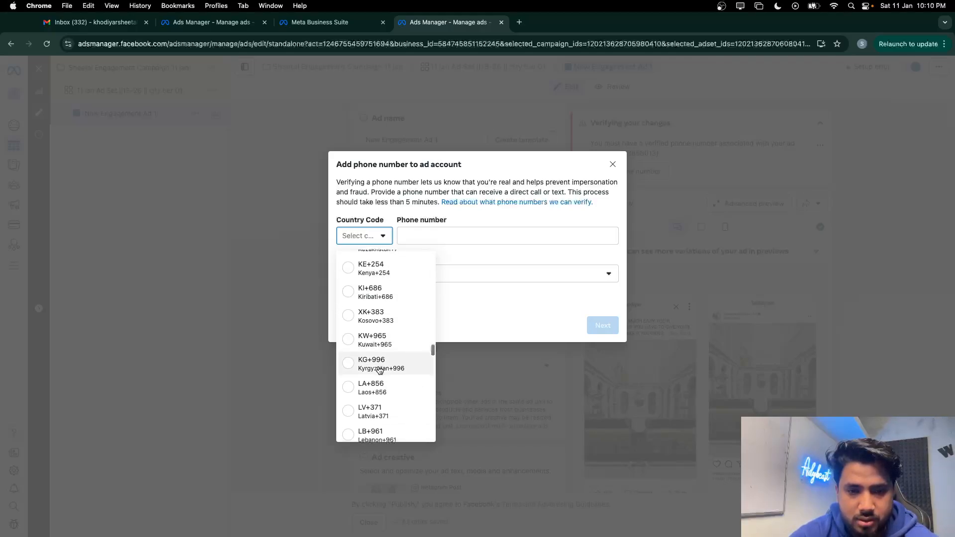
{"action": "scroll", "coordinate": [379, 371], "scroll_direction": "down", "scroll_amount": 4}
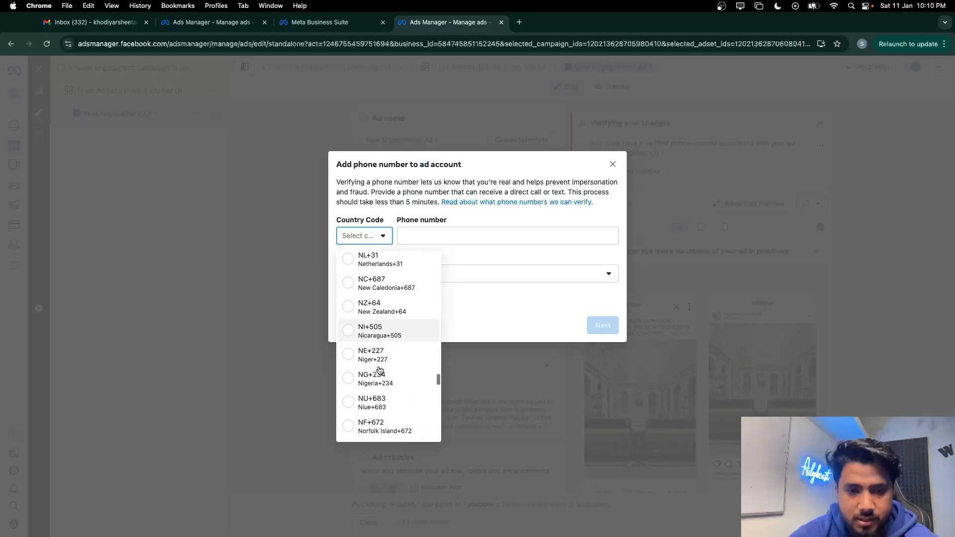
{"action": "scroll", "coordinate": [380, 371], "scroll_direction": "up", "scroll_amount": 12}
{"action": "scroll", "coordinate": [379, 371], "scroll_direction": "up", "scroll_amount": 4}
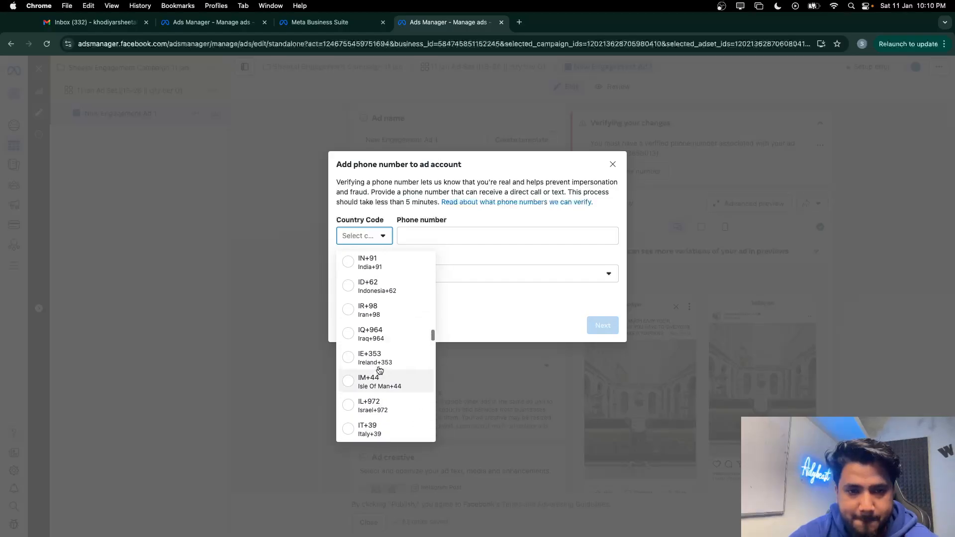
{"action": "left_click", "coordinate": [375, 282]}
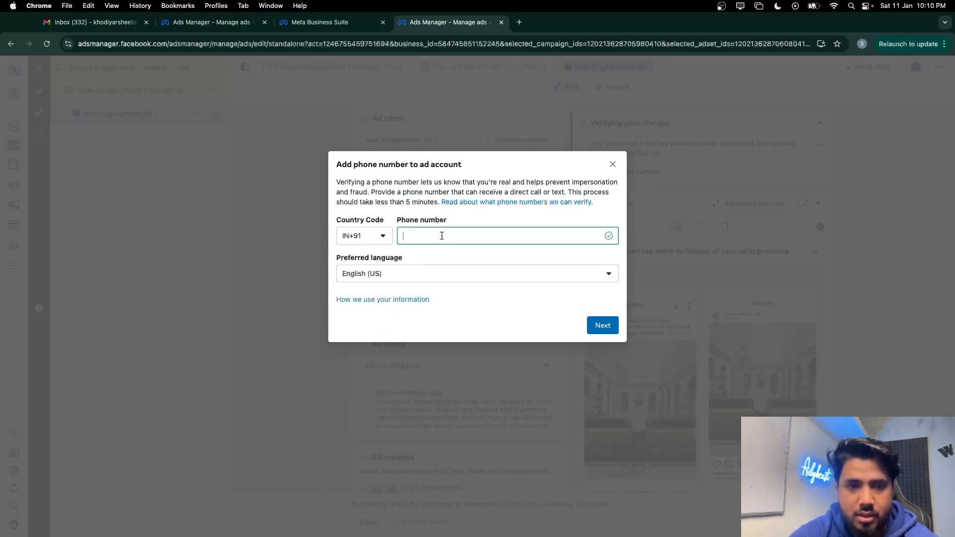
{"action": "key", "text": "ctrl+Up"}
In WhatsApp Web, open the chat contact's info and select their phone number
{"action": "left_click", "coordinate": [44, 33]}
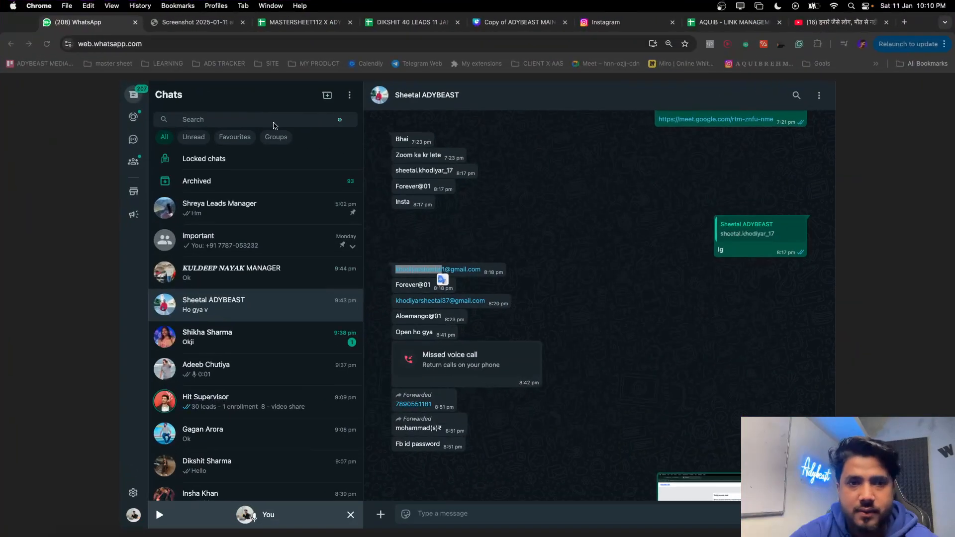
{"action": "left_click", "coordinate": [408, 100]}
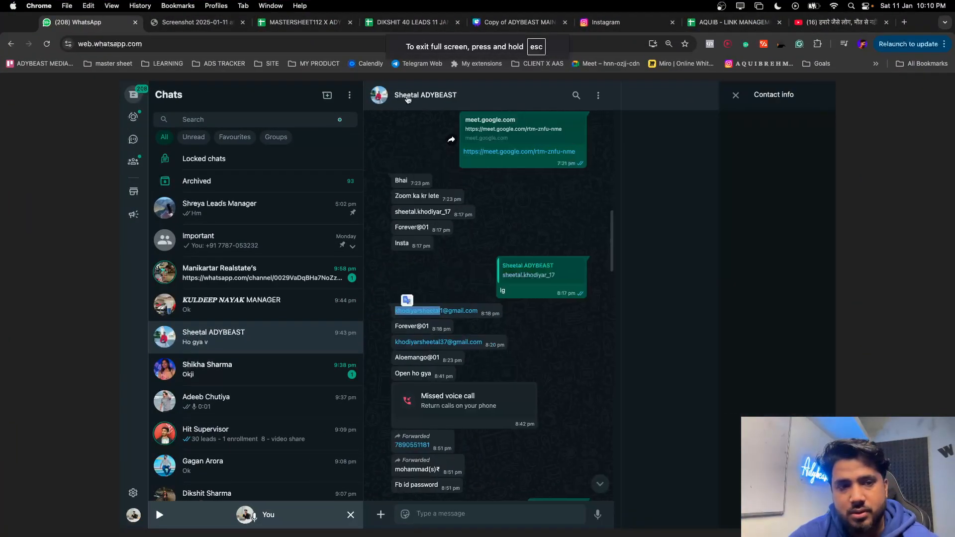
{"action": "scroll", "coordinate": [687, 364], "scroll_direction": "down", "scroll_amount": 5}
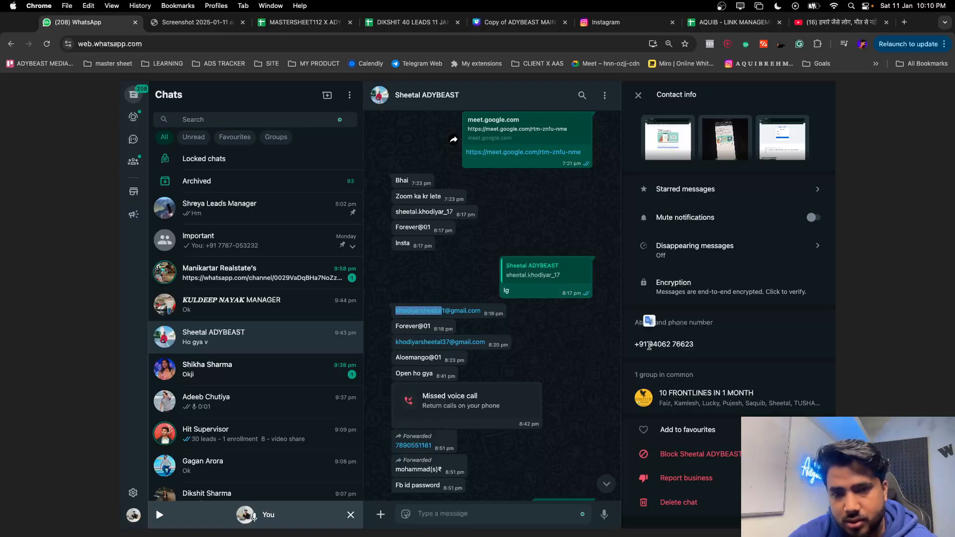
{"action": "left_click_drag", "start_coordinate": [649, 345], "coordinate": [700, 346]}
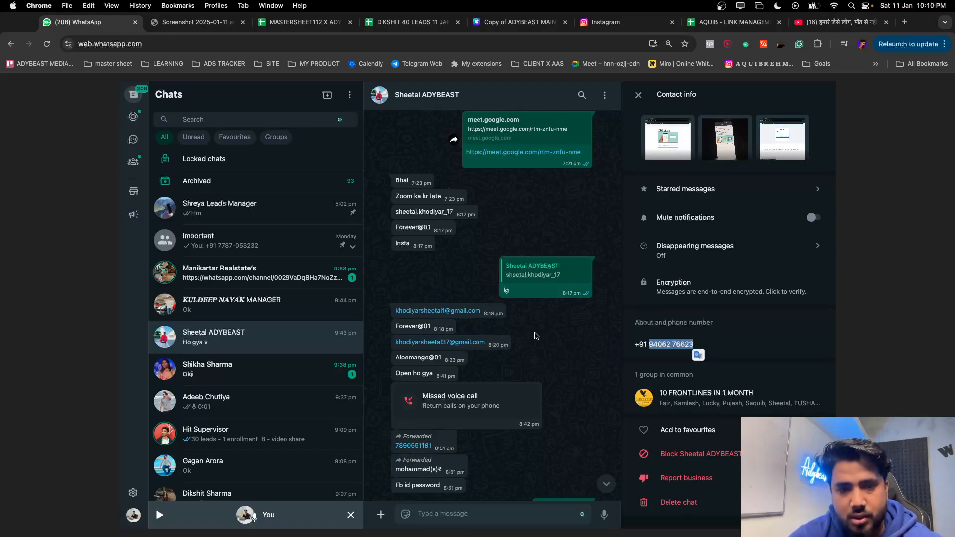
{"action": "scroll", "coordinate": [512, 323], "scroll_direction": "down", "scroll_amount": 10}
{"action": "right_click", "coordinate": [555, 240]}
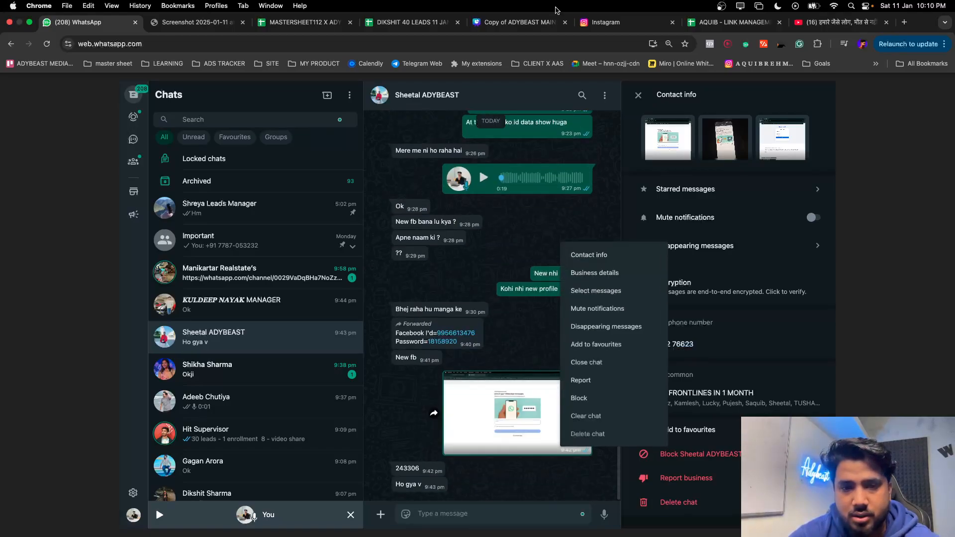
{"action": "key", "text": "ctrl+Up"}
Paste the copied phone number and have the confirmation code sent via Text message (SMS)
{"action": "left_click", "coordinate": [120, 28]}
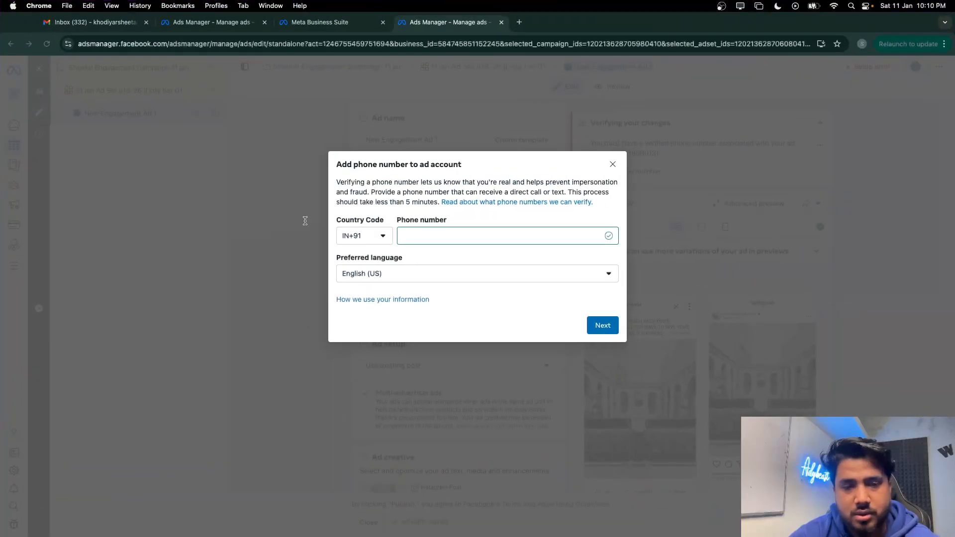
{"action": "key", "text": "super+v"}
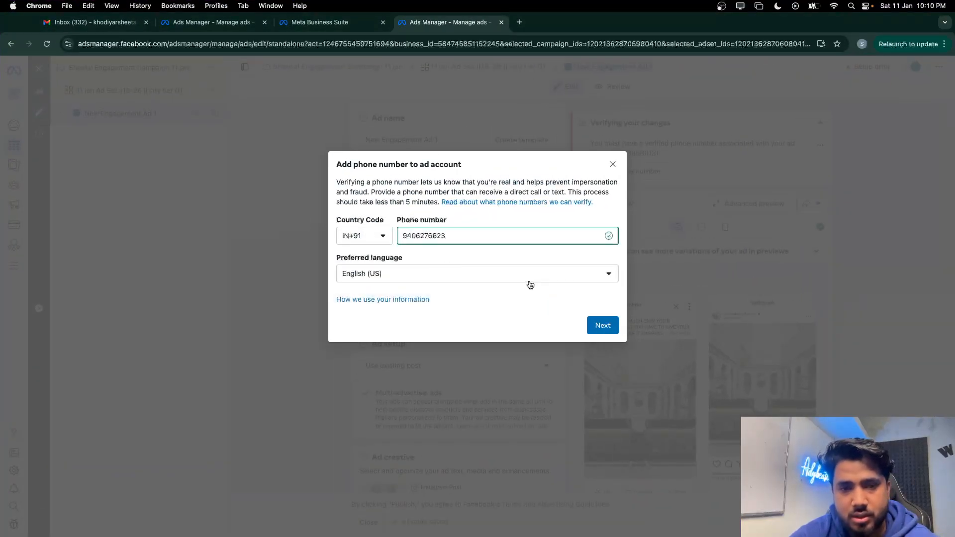
{"action": "left_click", "coordinate": [599, 327]}
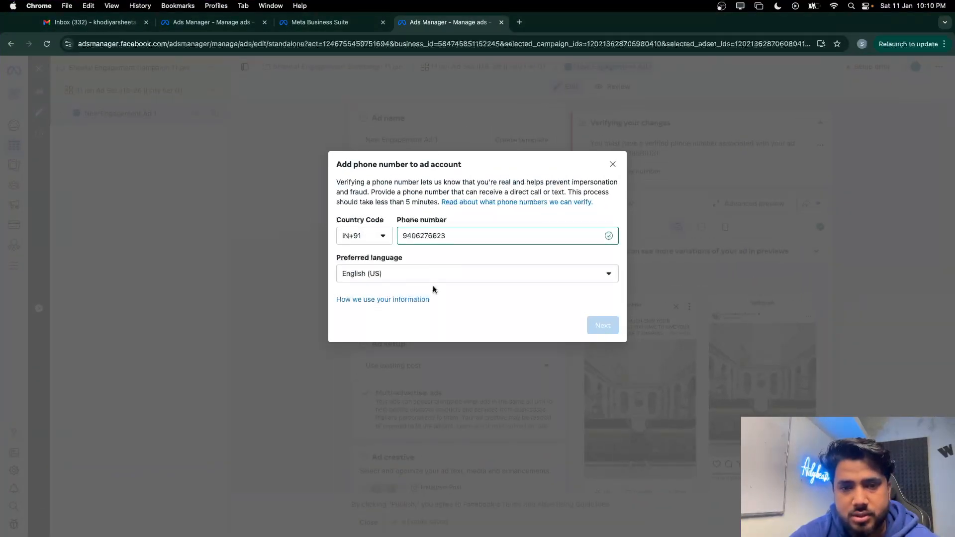
{"action": "left_click", "coordinate": [437, 234]}
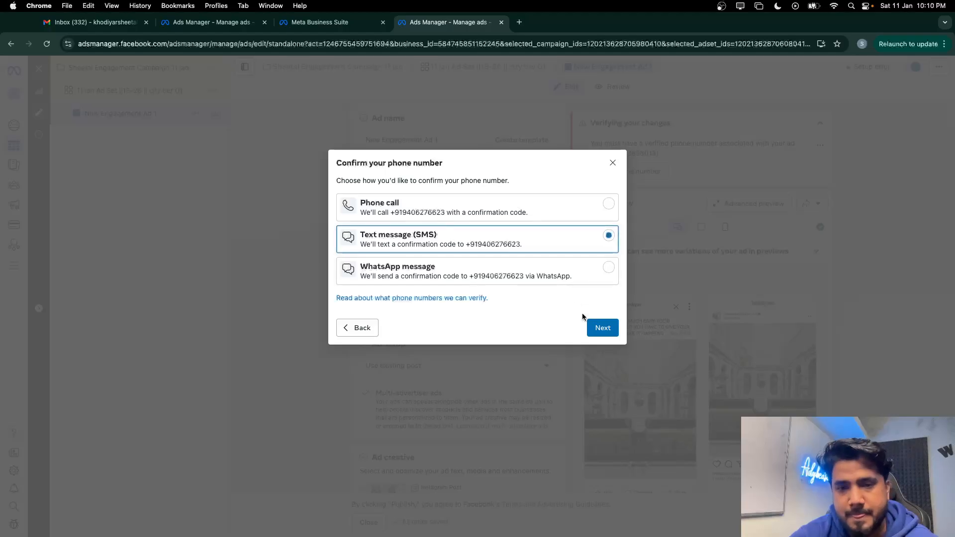
{"action": "left_click", "coordinate": [603, 328]}
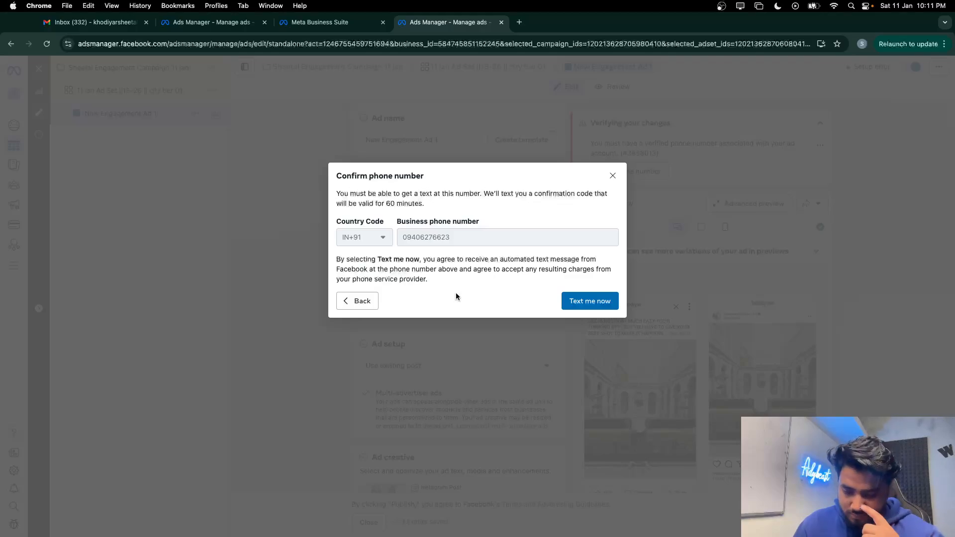
{"action": "left_click", "coordinate": [589, 302]}
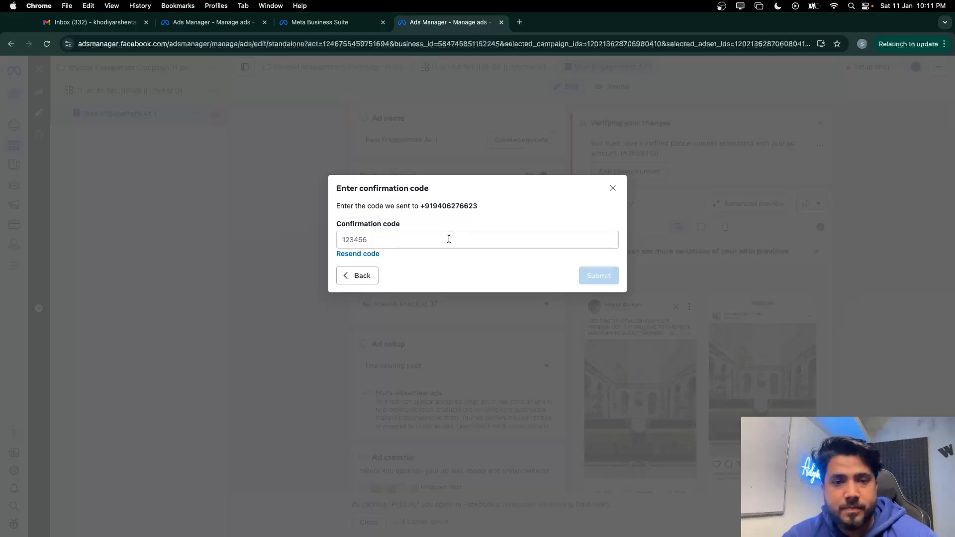
{"action": "left_click", "coordinate": [449, 239]}
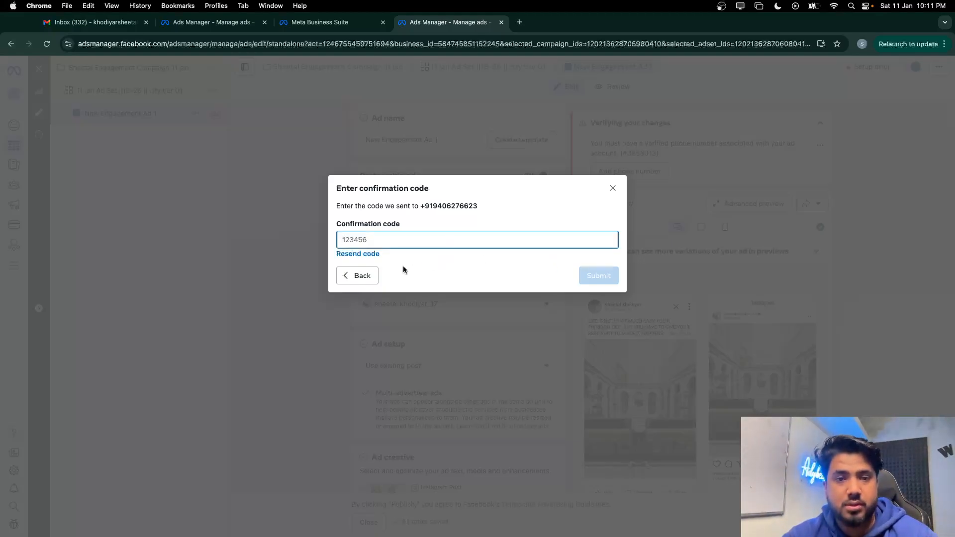
{"action": "key", "text": "ctrl+Up"}
{"action": "key", "text": "ctrl+Up"}
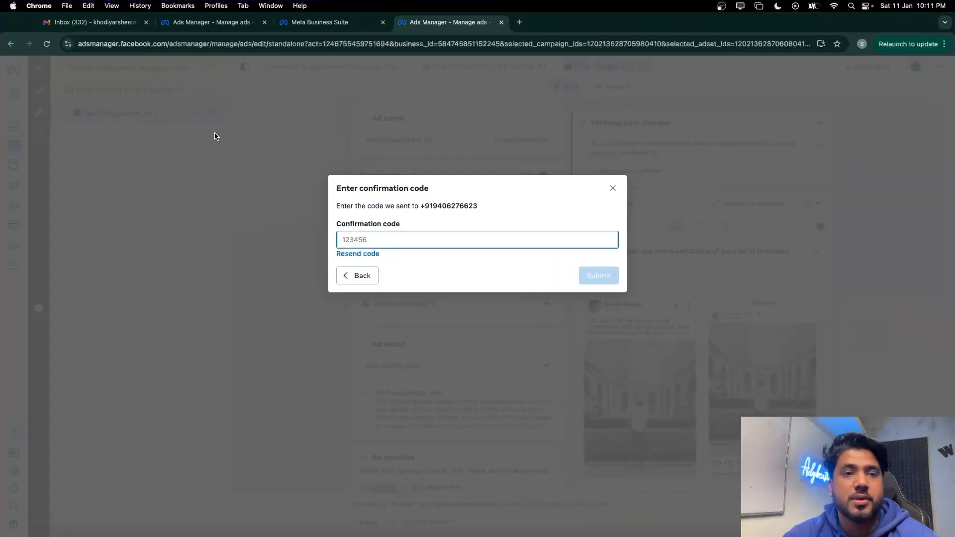
{"action": "key", "text": "ctrl+Up"}
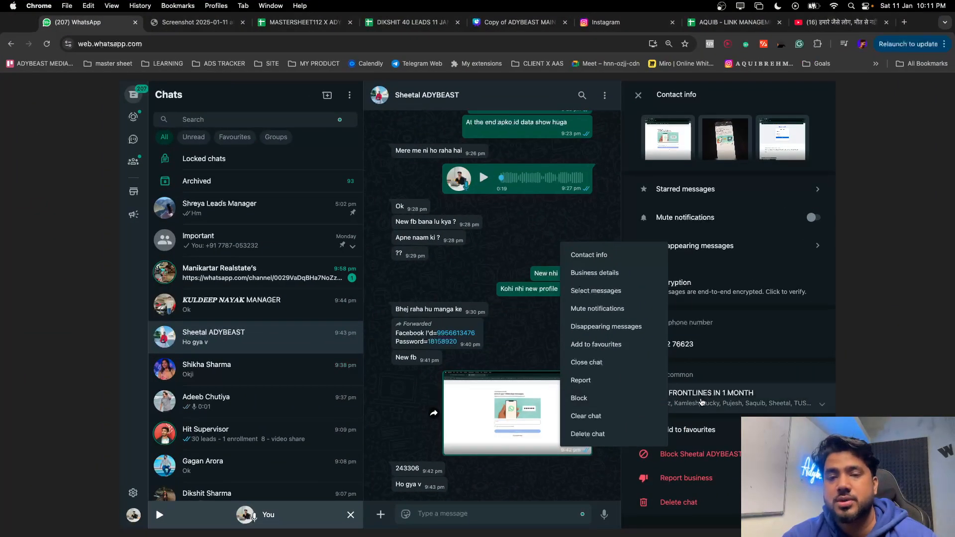
Send the contact the screenshot and a message asking them to share the OTP
{"action": "left_click_drag", "start_coordinate": [886, 497], "coordinate": [534, 439]}
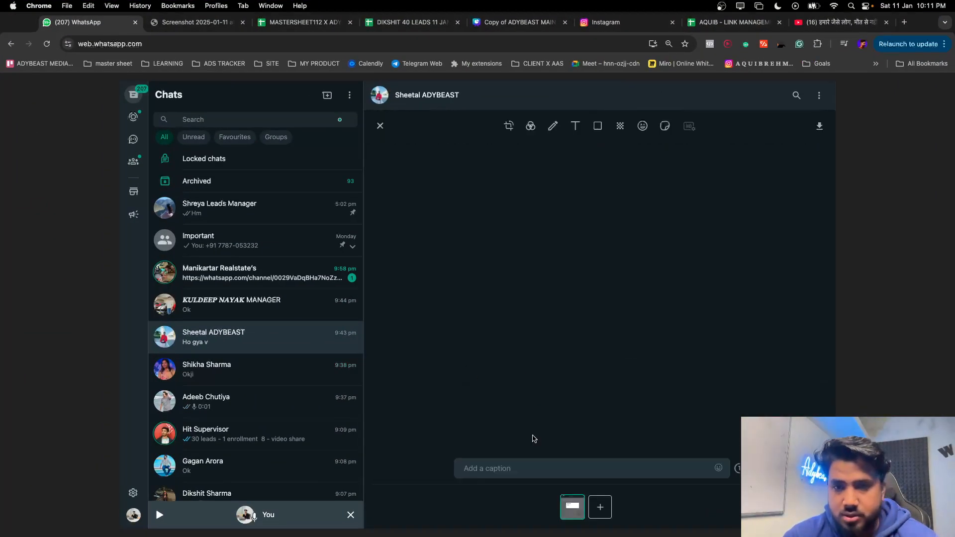
{"action": "key", "text": "Return"}
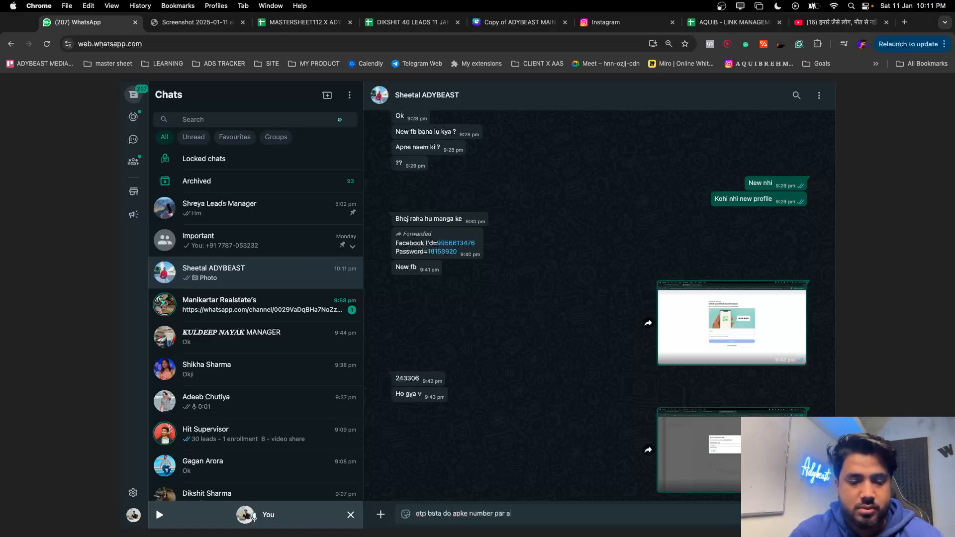
{"action": "key", "text": "Return"}
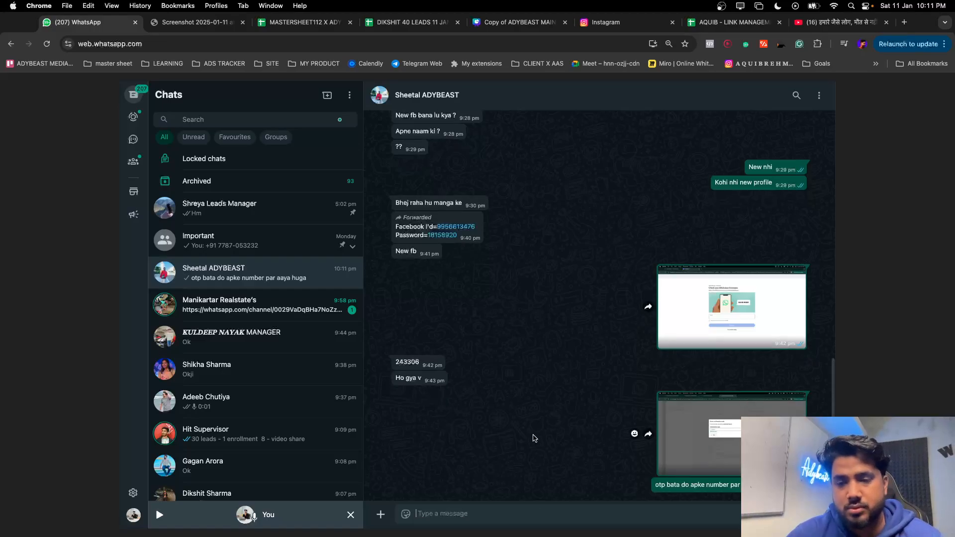
{"action": "key", "text": "ctrl+Up"}
{"action": "left_click", "coordinate": [142, 43]}
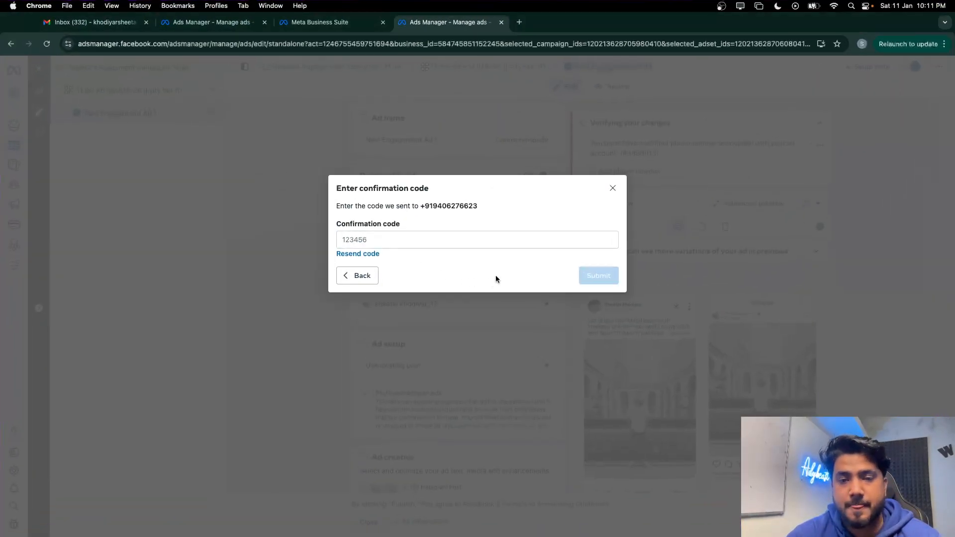
Focus the Confirmation code field, leaving it blank while awaiting the texted code
{"action": "left_click", "coordinate": [431, 243]}
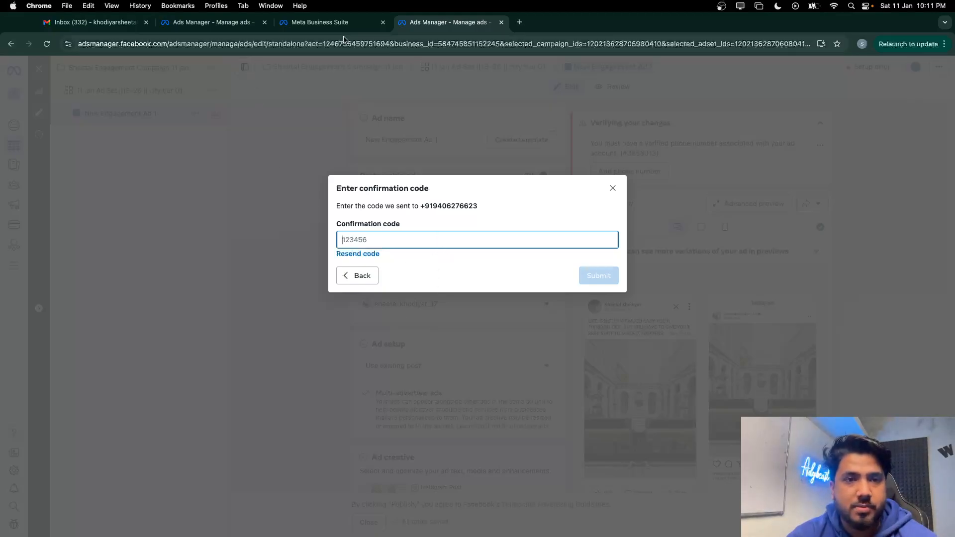
Search 'facebook' in a new tab, open facebook.com, then switch to another Chrome profile
{"action": "left_click", "coordinate": [519, 22]}
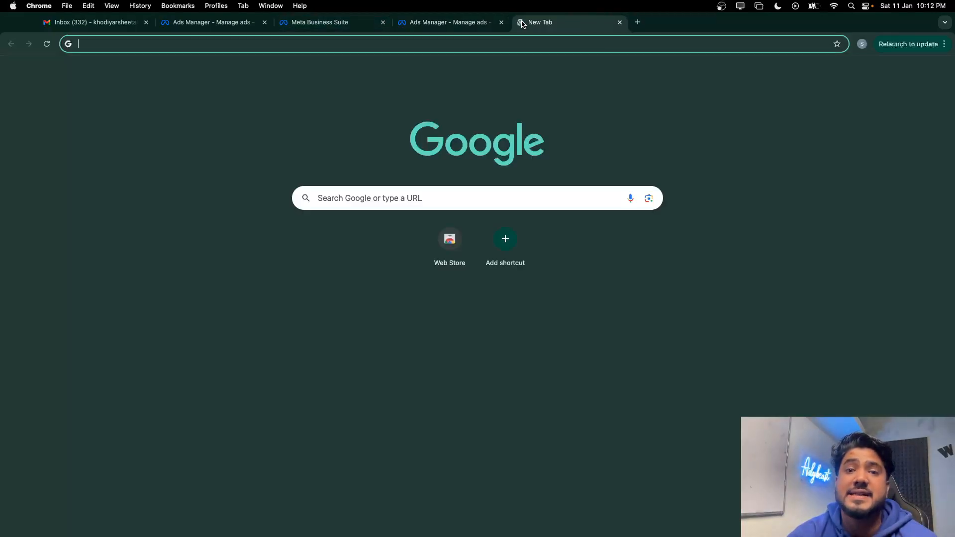
{"action": "type", "text": "facebook"}
{"action": "key", "text": "Return"}
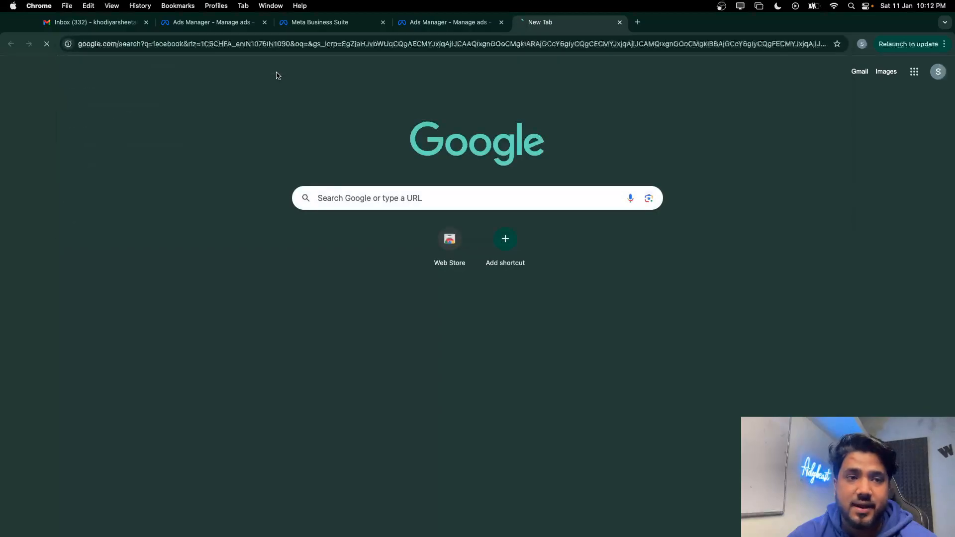
{"action": "left_click", "coordinate": [149, 165]}
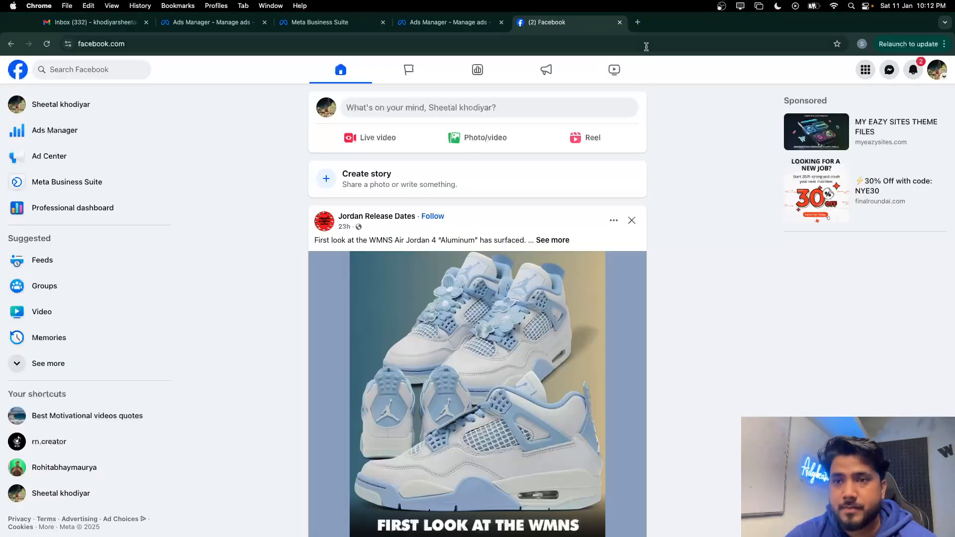
{"action": "left_click", "coordinate": [863, 44]}
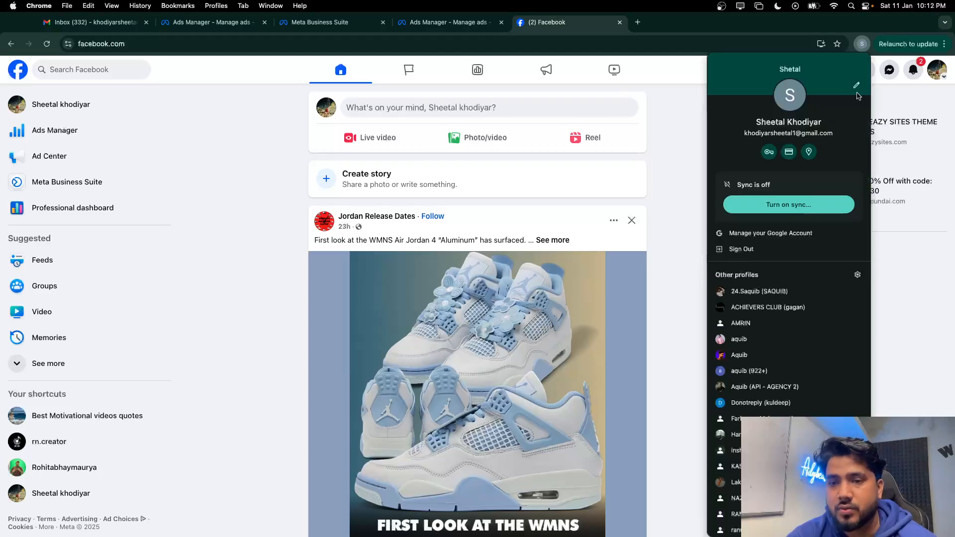
{"action": "left_click", "coordinate": [797, 402]}
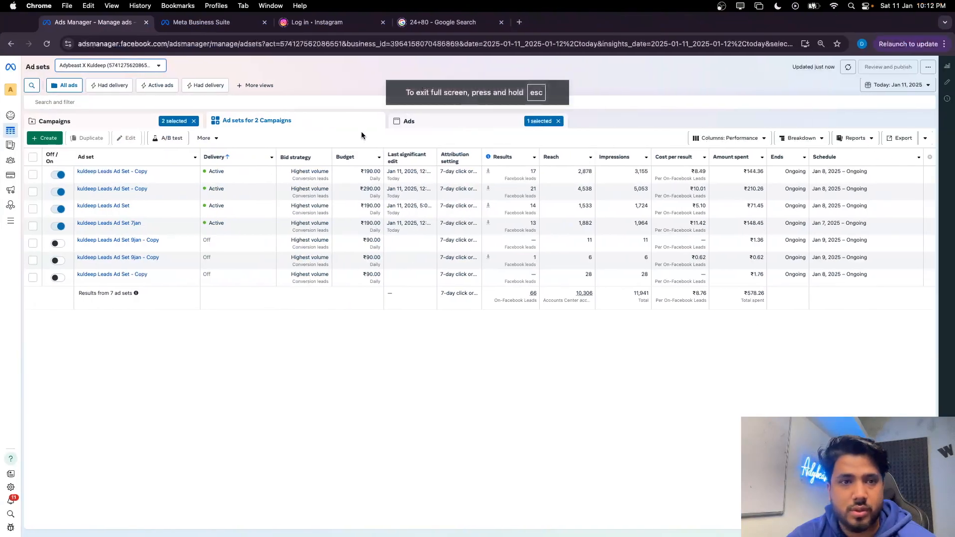
Preview the first HI-P+2 lead form in Business Suite and scroll through its questions
{"action": "left_click", "coordinate": [190, 19]}
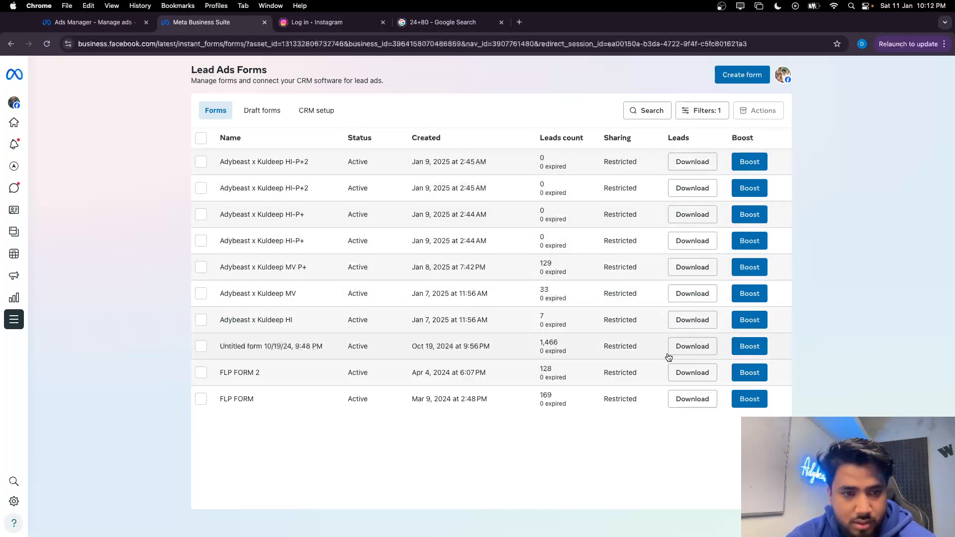
{"action": "left_click", "coordinate": [528, 163]}
{"action": "scroll", "coordinate": [442, 276], "scroll_direction": "down", "scroll_amount": 5}
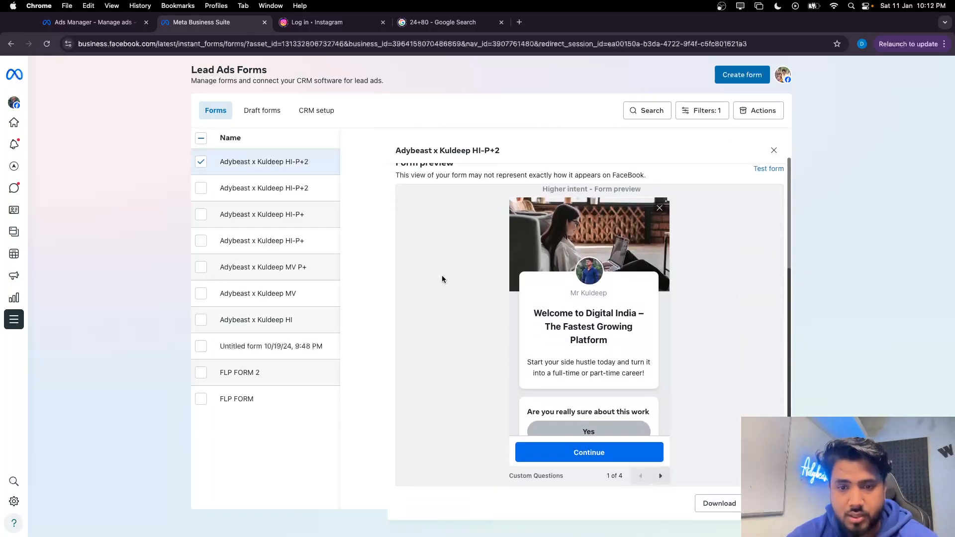
{"action": "scroll", "coordinate": [513, 335], "scroll_direction": "down", "scroll_amount": 5}
{"action": "scroll", "coordinate": [513, 335], "scroll_direction": "up", "scroll_amount": 3}
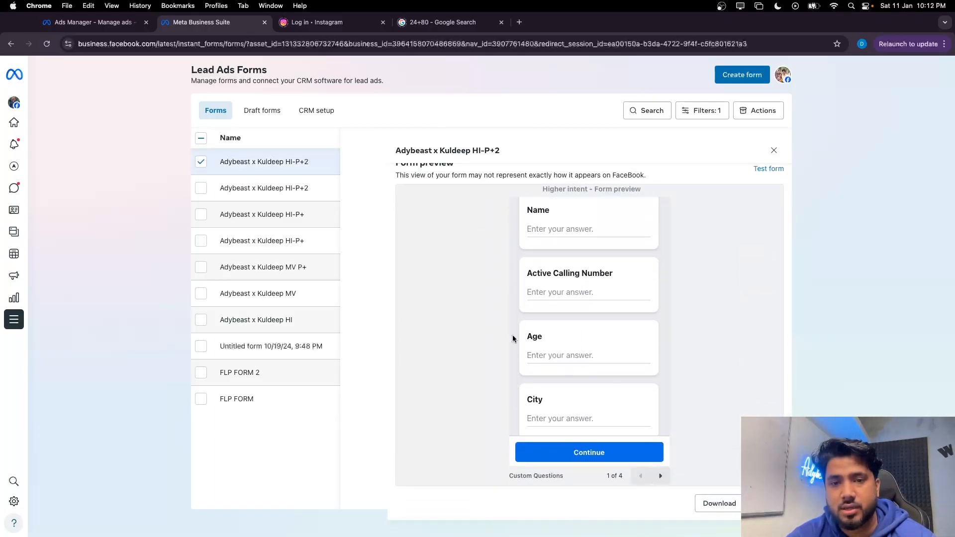
{"action": "scroll", "coordinate": [513, 339], "scroll_direction": "up", "scroll_amount": 3}
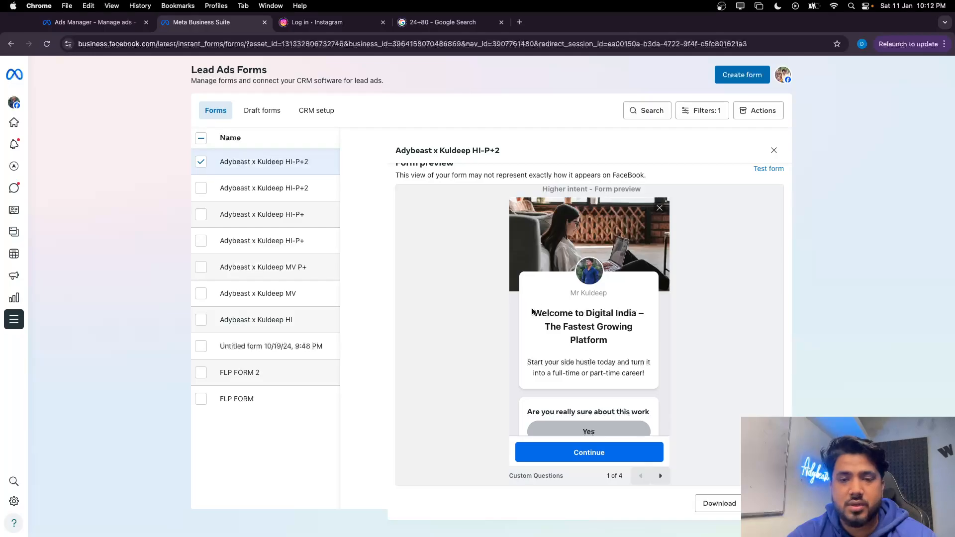
{"action": "key", "text": "ctrl+Up"}
{"action": "left_click", "coordinate": [114, 43]}
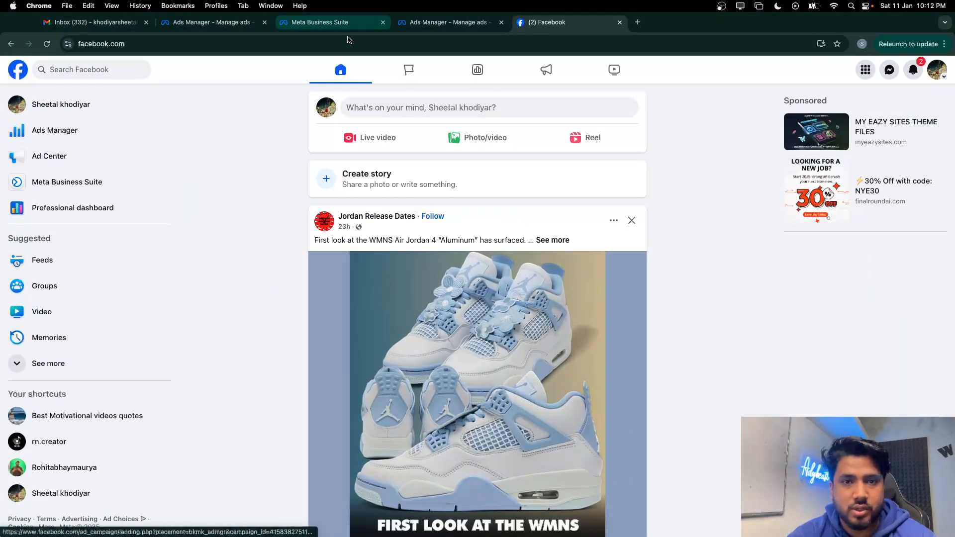
Switch Ads Manager to the business portfolio's ad account containing the engagement campaign draft
{"action": "left_click", "coordinate": [401, 27]}
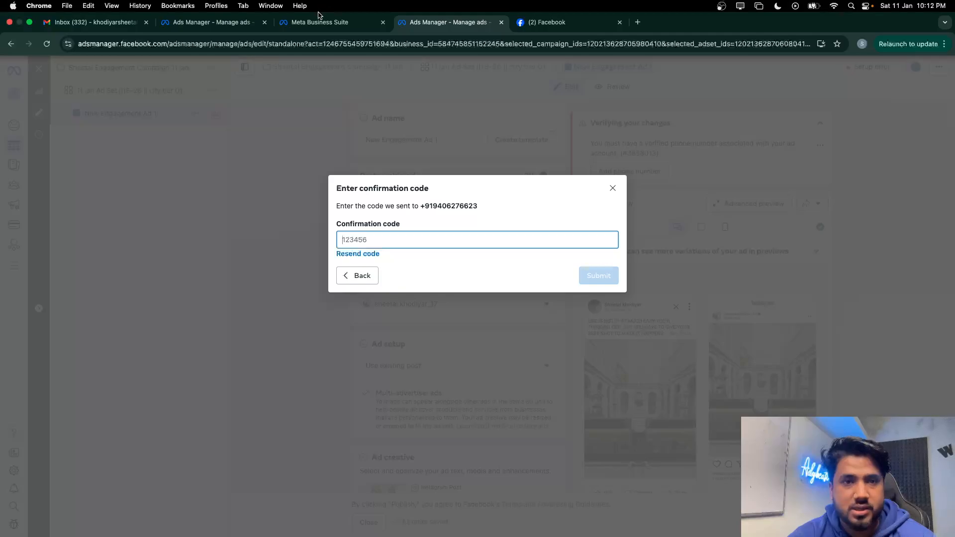
{"action": "left_click", "coordinate": [566, 25]}
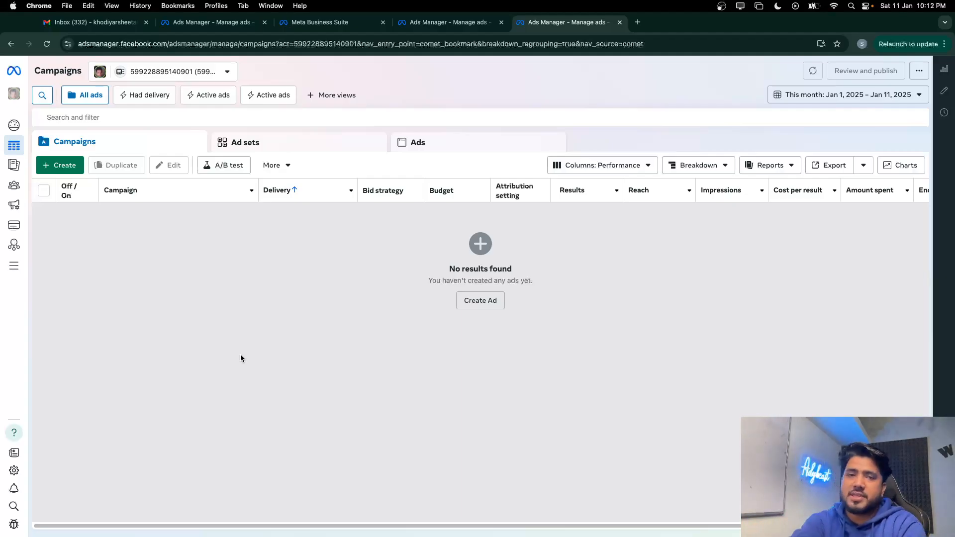
{"action": "mouse_move", "coordinate": [44, 249]}
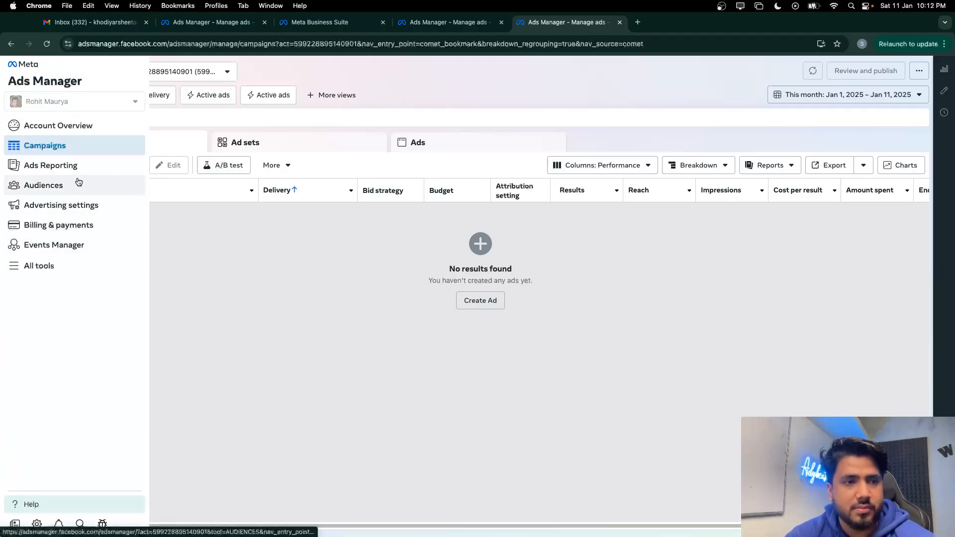
{"action": "left_click", "coordinate": [160, 73]}
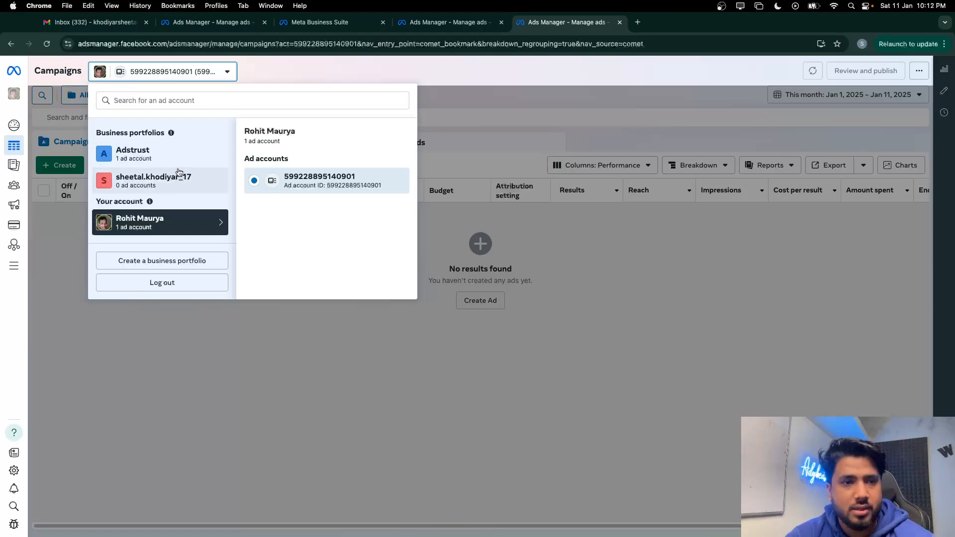
{"action": "left_click", "coordinate": [179, 152]}
{"action": "left_click", "coordinate": [277, 182]}
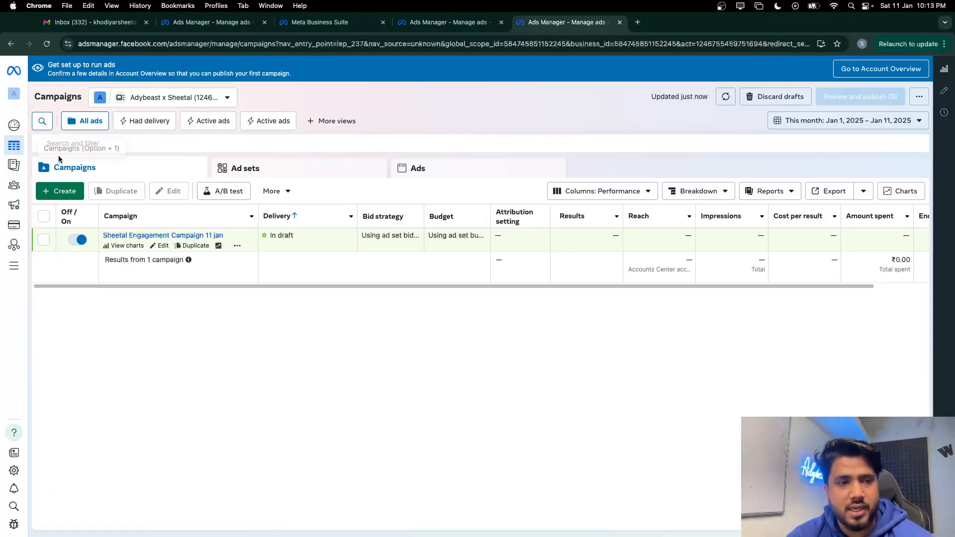
Start a Leads campaign, cancel it, and check the confirmation-code tab before returning
{"action": "left_click", "coordinate": [63, 194]}
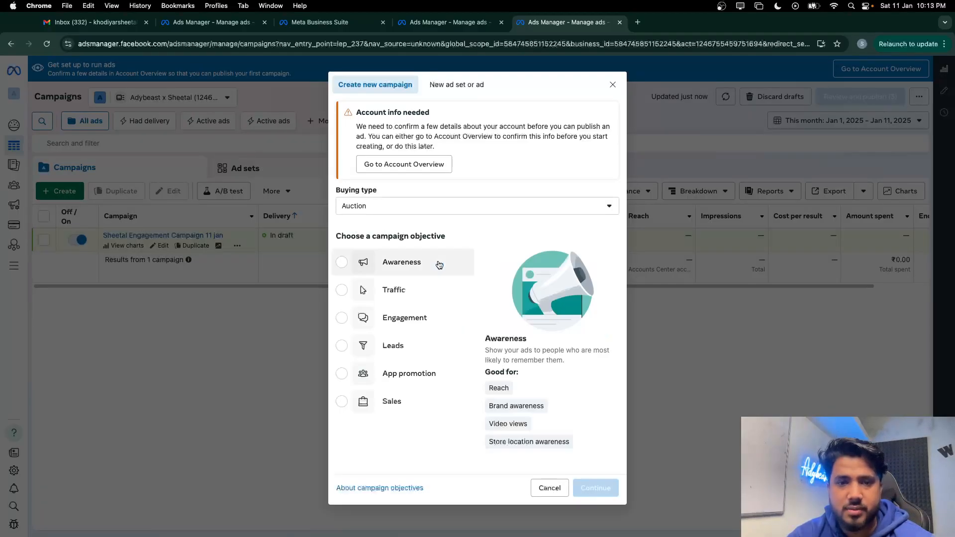
{"action": "left_click", "coordinate": [404, 345]}
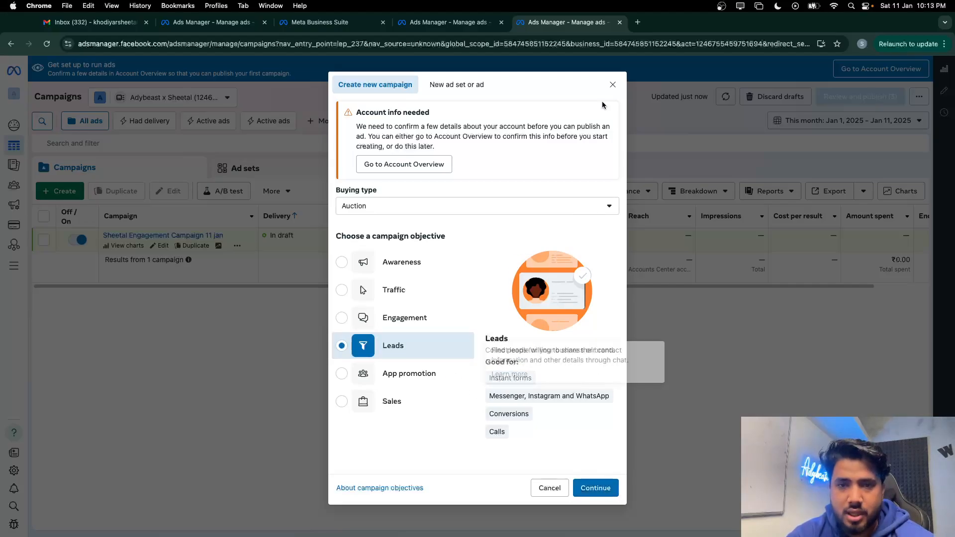
{"action": "left_click", "coordinate": [613, 84]}
{"action": "left_click", "coordinate": [461, 27]}
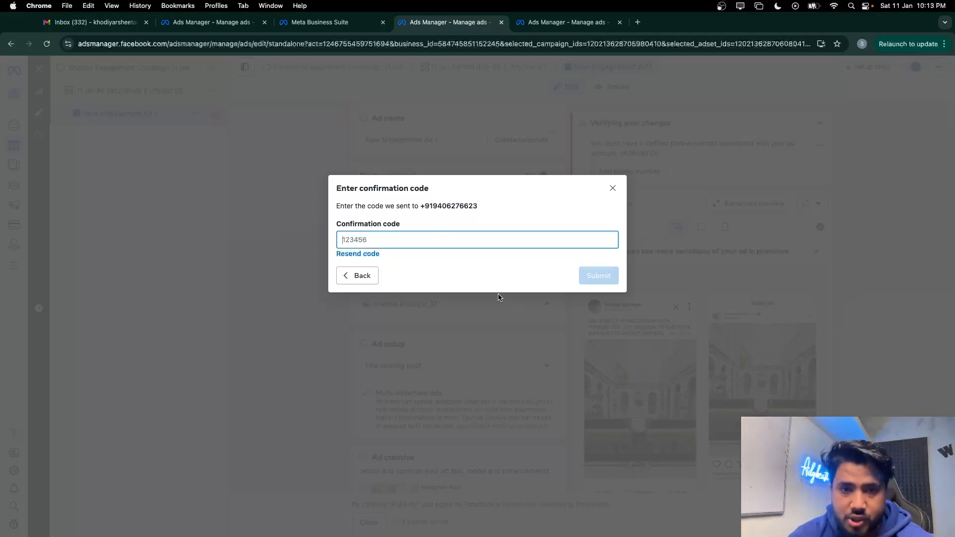
{"action": "left_click", "coordinate": [542, 22]}
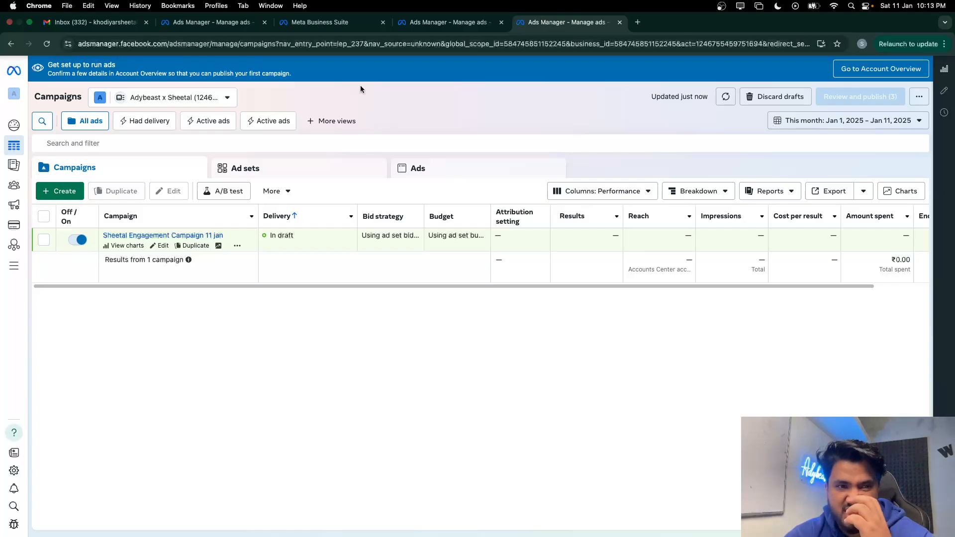
Create a new campaign with the Leads objective using the Manual leads campaign setup
{"action": "left_click", "coordinate": [68, 194]}
{"action": "mouse_move", "coordinate": [393, 344]}
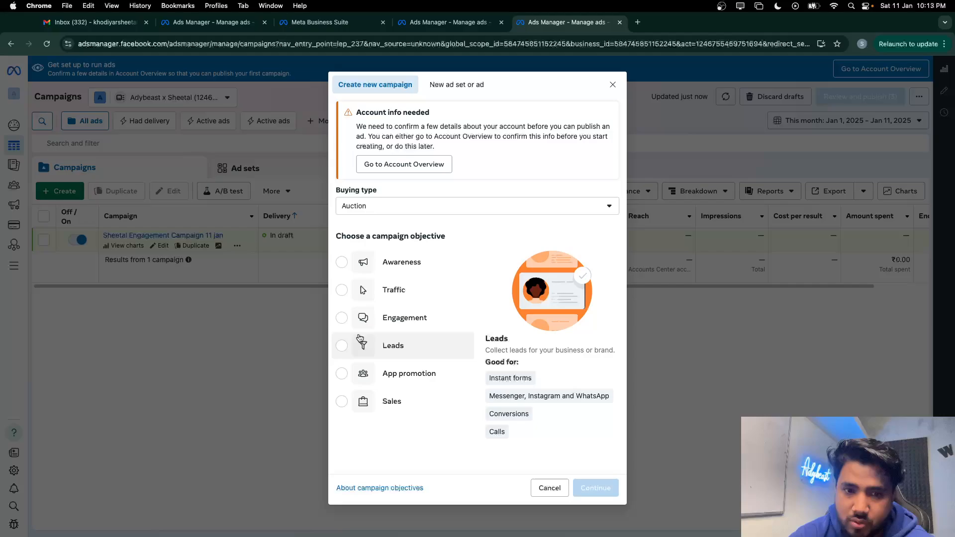
{"action": "left_click", "coordinate": [394, 349]}
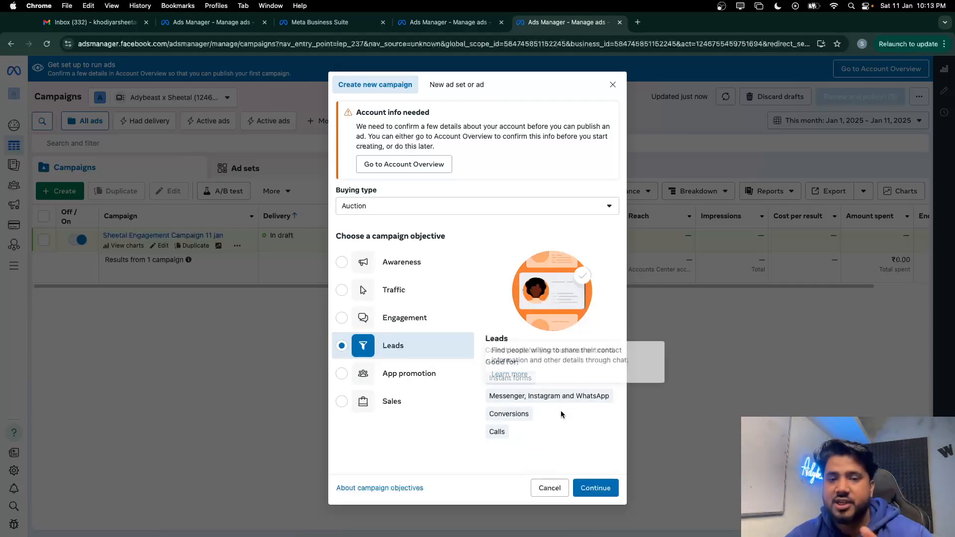
{"action": "left_click", "coordinate": [589, 490]}
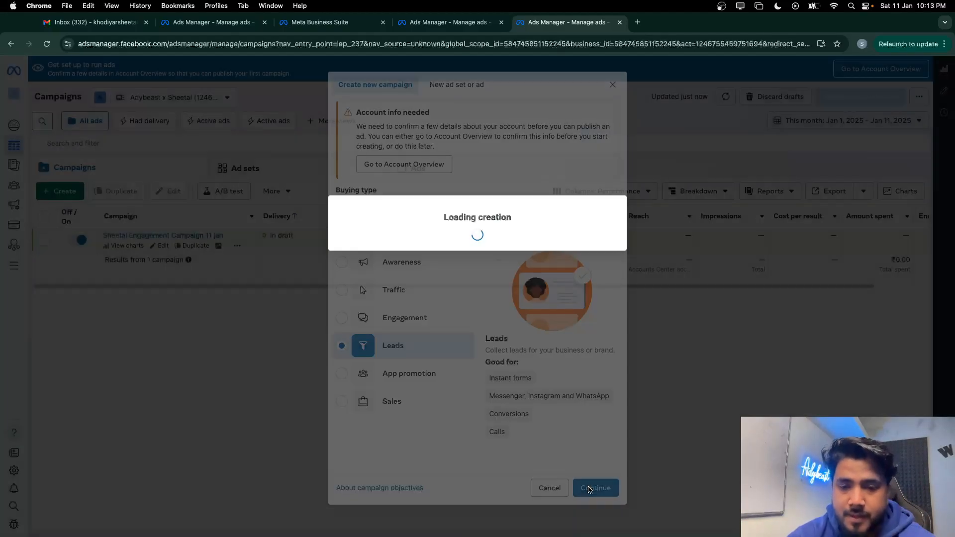
{"action": "left_click", "coordinate": [375, 300]}
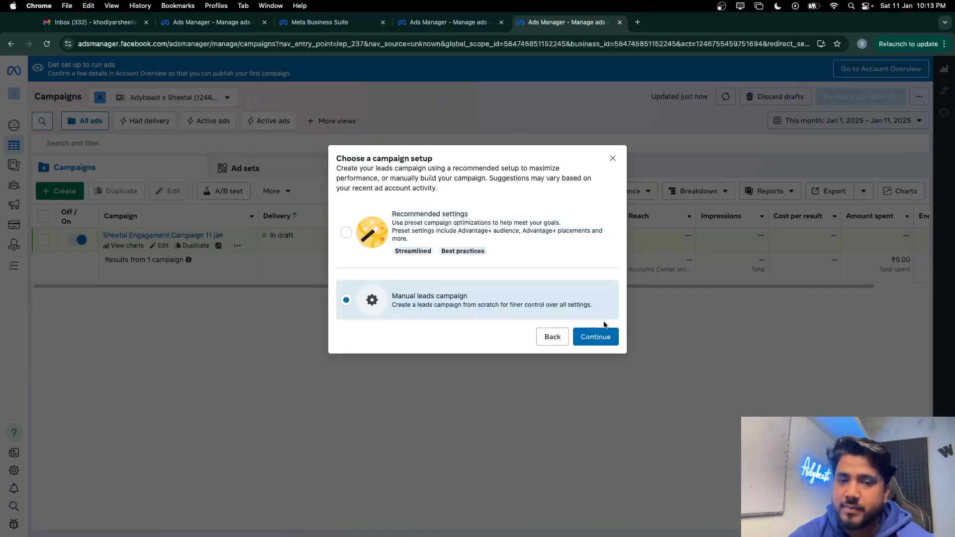
{"action": "left_click", "coordinate": [599, 338]}
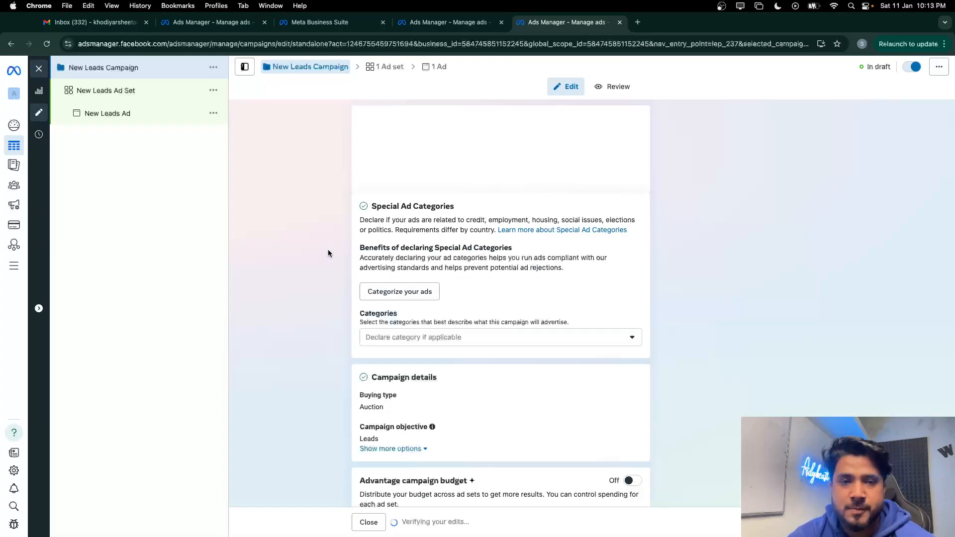
Rename the campaign, replacing 'New' with the client's name
{"action": "left_click", "coordinate": [91, 71]}
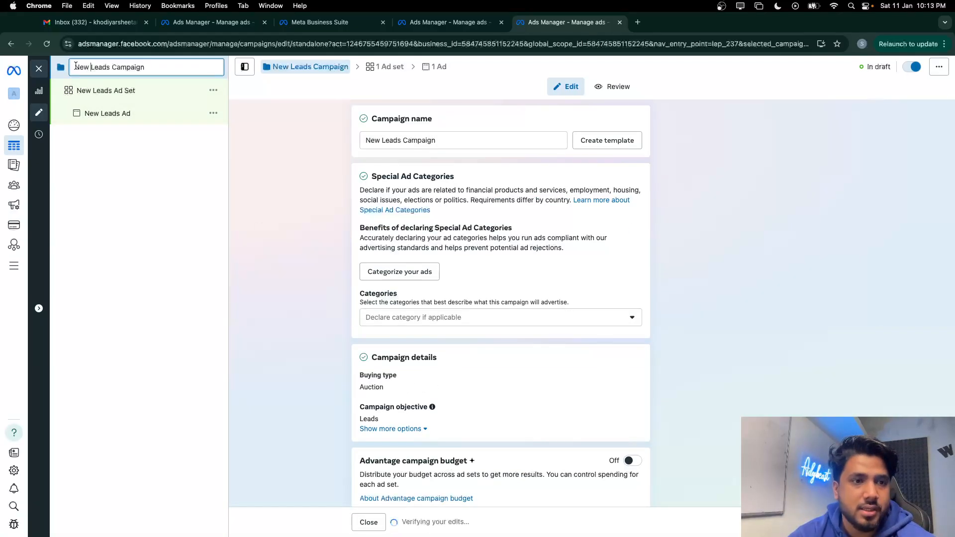
{"action": "key", "text": "BackSpace"}
{"action": "key", "text": "BackSpace"}
{"action": "key", "text": "BackSpace"}
{"action": "key", "text": "BackSpace"}
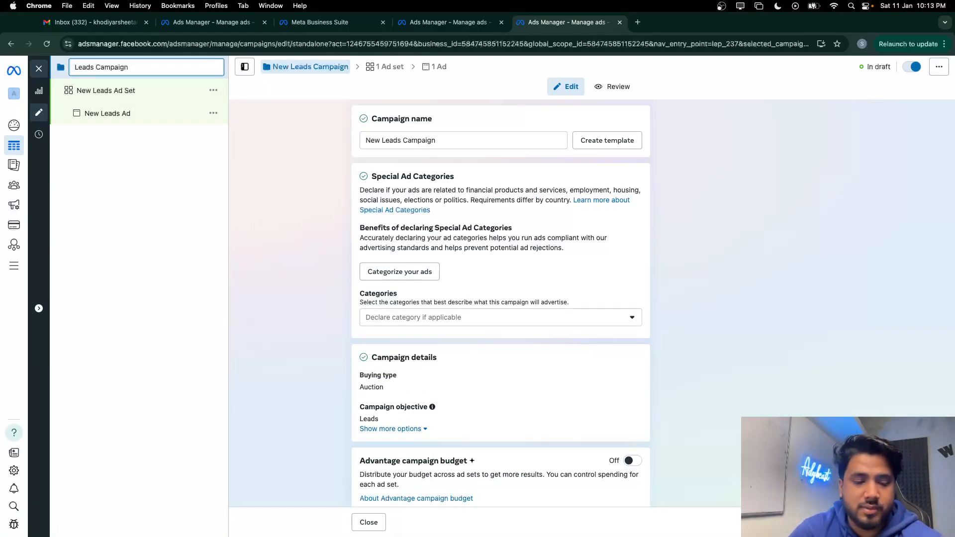
{"action": "type", "text": "Sheetal"}
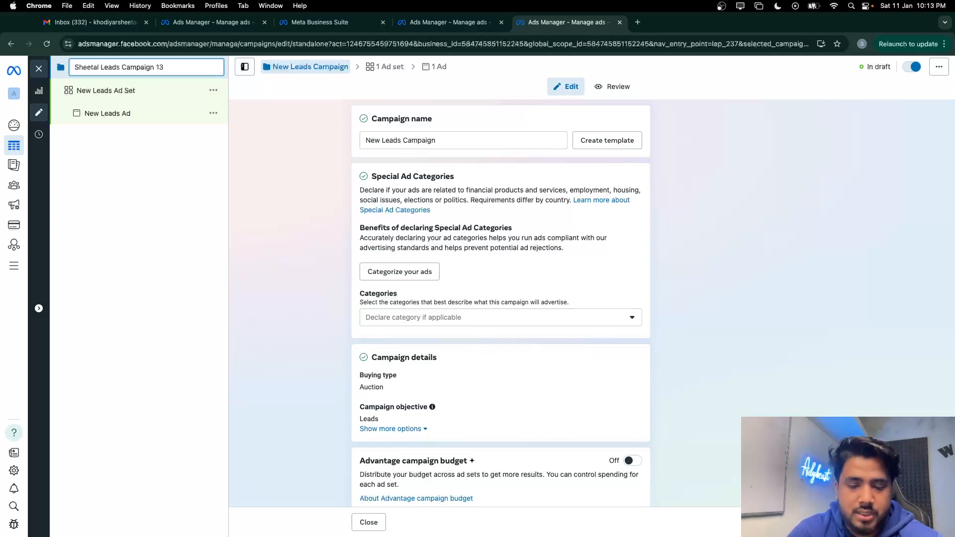
{"action": "left_click", "coordinate": [112, 92]}
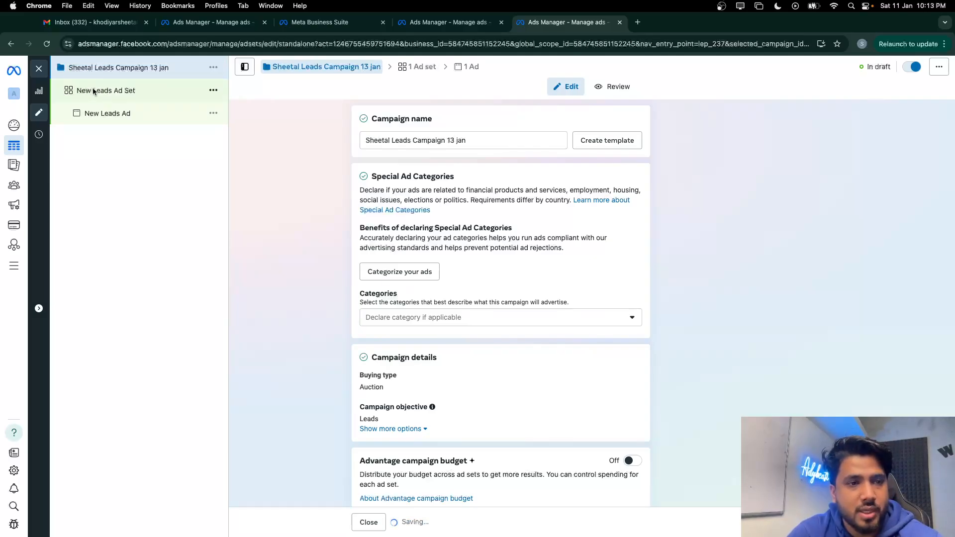
Rename the ad set and the ad after the client
{"action": "double_click", "coordinate": [93, 91]}
{"action": "type", "text": "shee"}
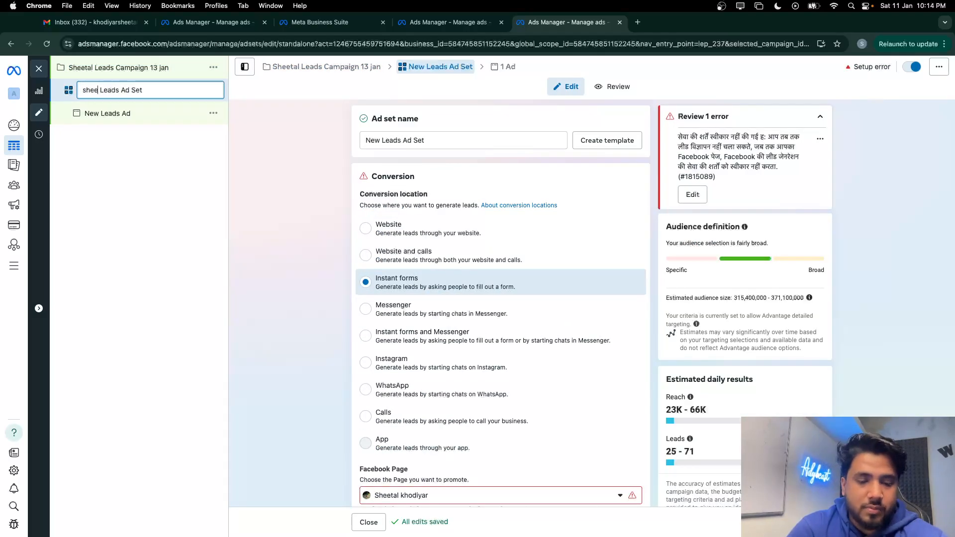
{"action": "type", "text": "tal"}
{"action": "left_click", "coordinate": [120, 119]}
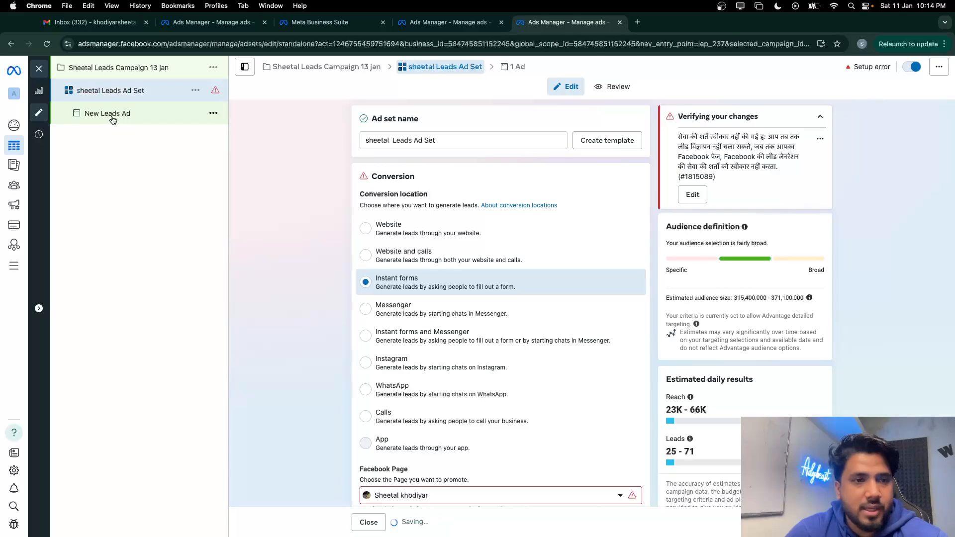
{"action": "double_click", "coordinate": [99, 113]}
{"action": "type", "text": "sheetal"}
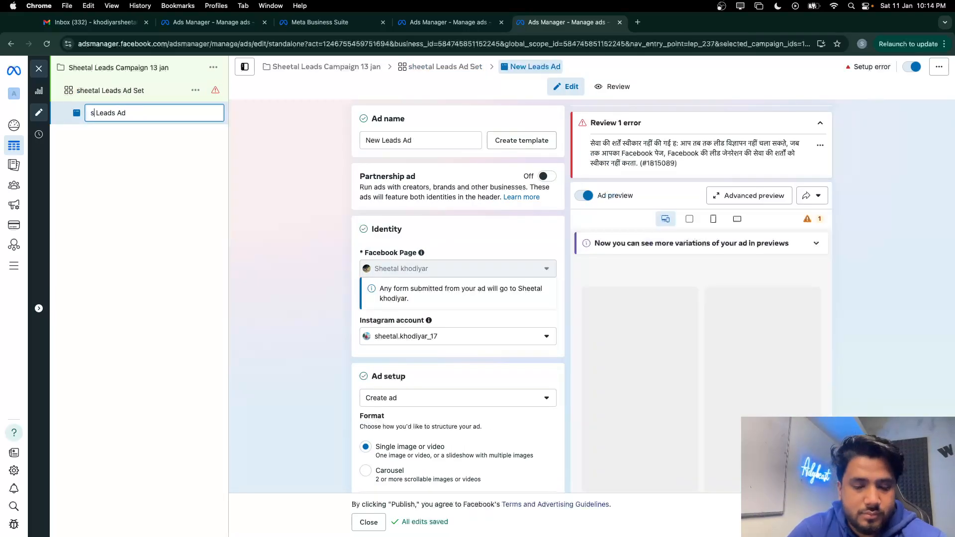
{"action": "left_click", "coordinate": [141, 90]}
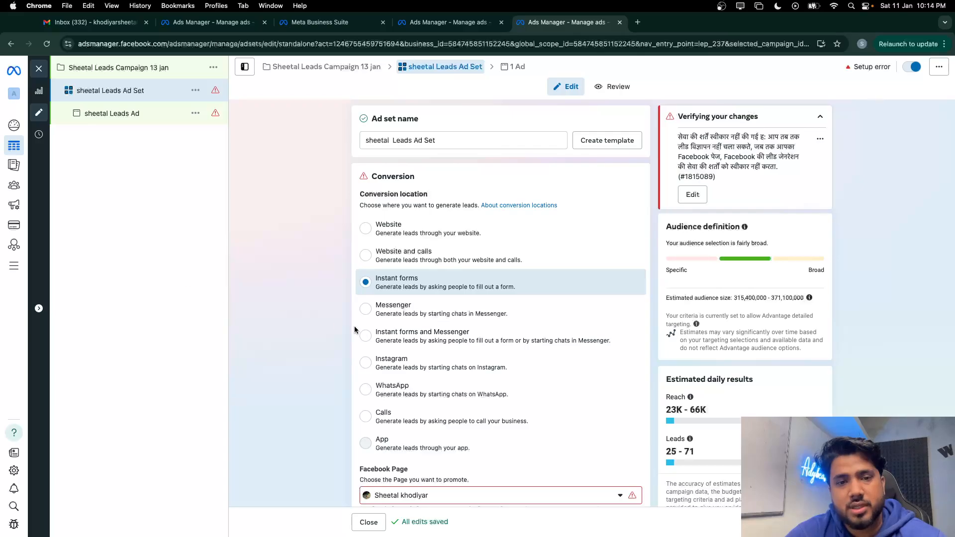
{"action": "scroll", "coordinate": [390, 314], "scroll_direction": "down", "scroll_amount": 3}
Review the campaign and ad set settings and accept Meta's Lead Ads terms for the Page
{"action": "scroll", "coordinate": [384, 327], "scroll_direction": "up", "scroll_amount": 3}
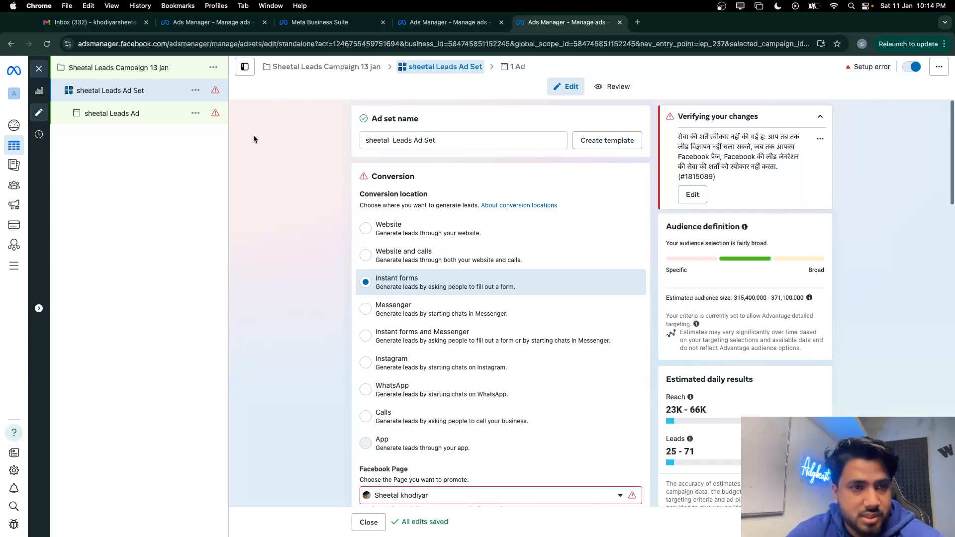
{"action": "left_click", "coordinate": [172, 65]}
{"action": "scroll", "coordinate": [378, 316], "scroll_direction": "down", "scroll_amount": 2}
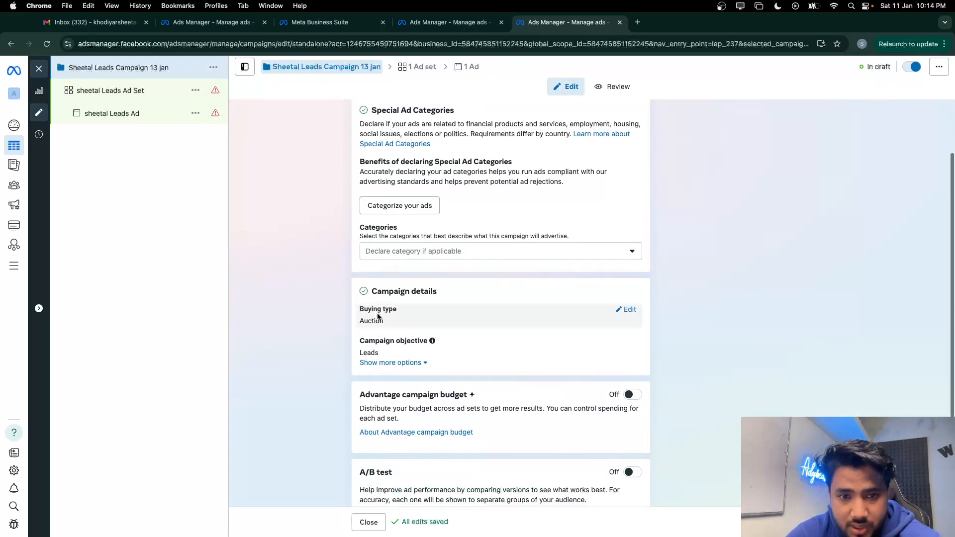
{"action": "scroll", "coordinate": [384, 369], "scroll_direction": "down", "scroll_amount": 1}
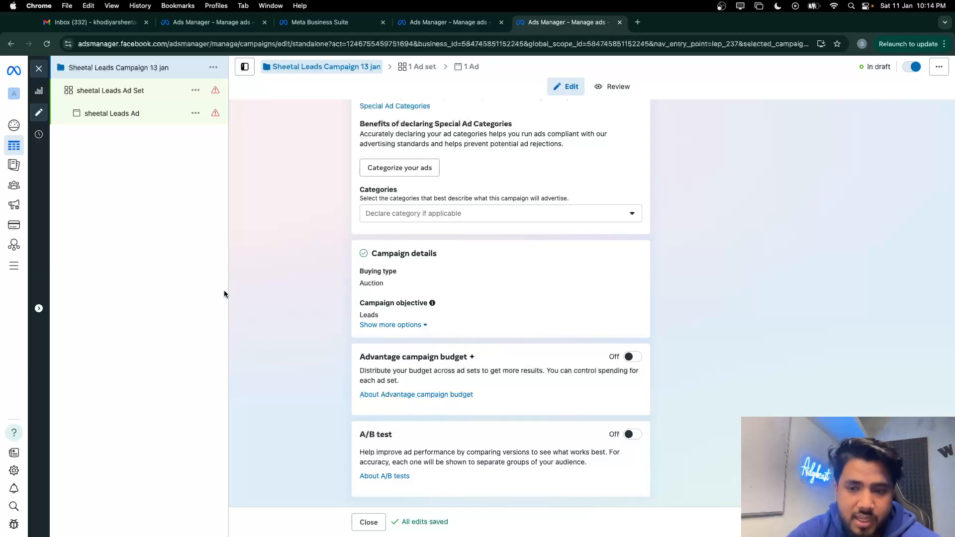
{"action": "left_click", "coordinate": [127, 90]}
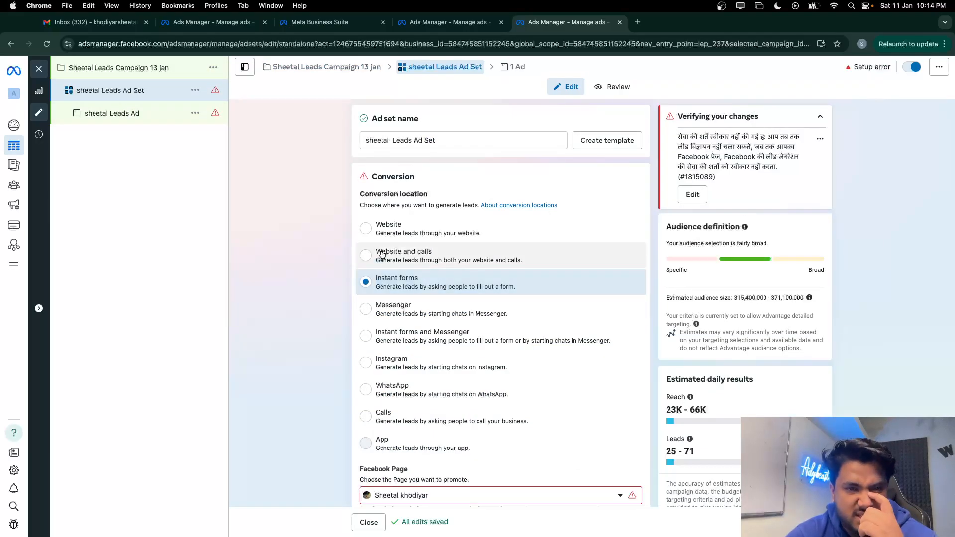
{"action": "scroll", "coordinate": [382, 250], "scroll_direction": "down", "scroll_amount": 2}
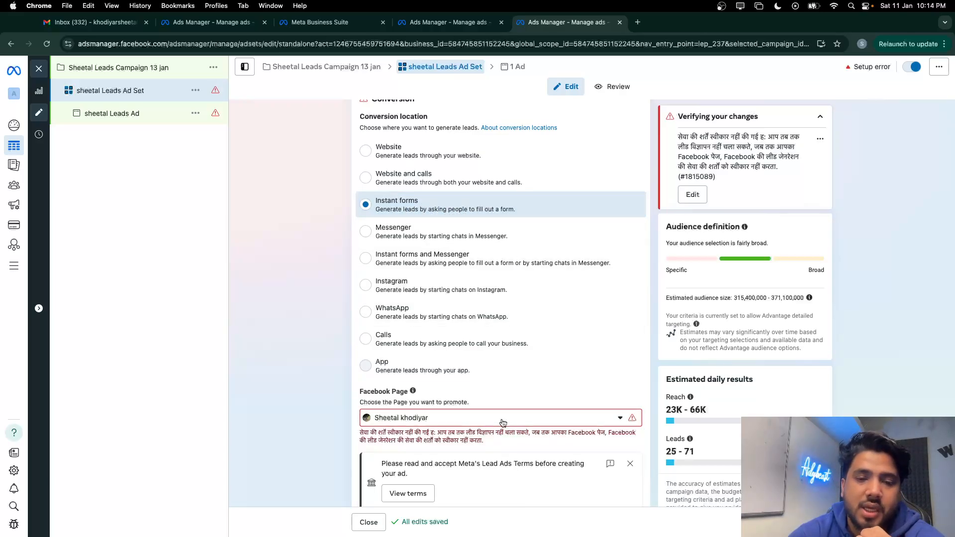
{"action": "scroll", "coordinate": [506, 423], "scroll_direction": "down", "scroll_amount": 2}
{"action": "left_click", "coordinate": [476, 324]}
{"action": "left_click", "coordinate": [476, 324]}
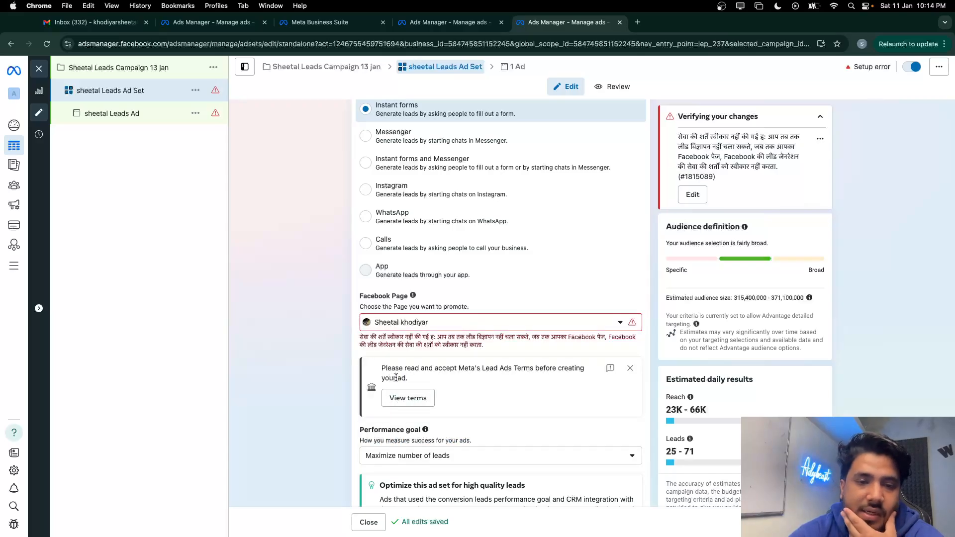
{"action": "scroll", "coordinate": [423, 380], "scroll_direction": "down", "scroll_amount": 3}
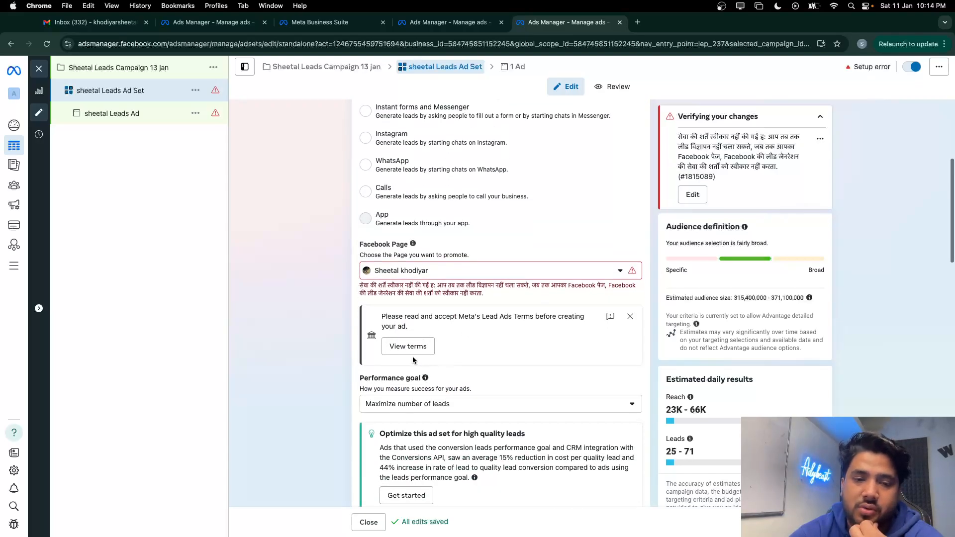
{"action": "left_click", "coordinate": [407, 347]}
{"action": "left_click", "coordinate": [592, 379]}
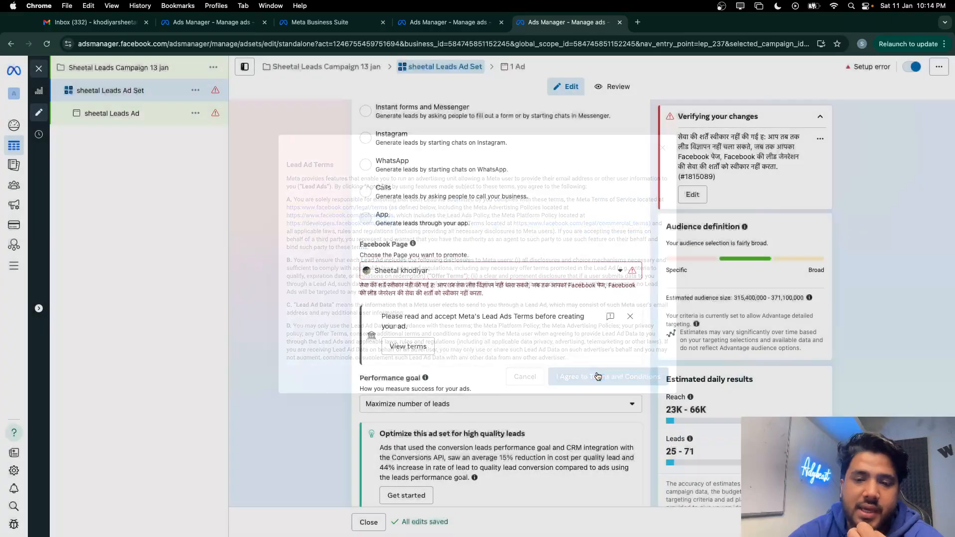
Set the performance goal to Maximize number of conversion leads with a ₹90 daily budget
{"action": "scroll", "coordinate": [438, 369], "scroll_direction": "down", "scroll_amount": 2}
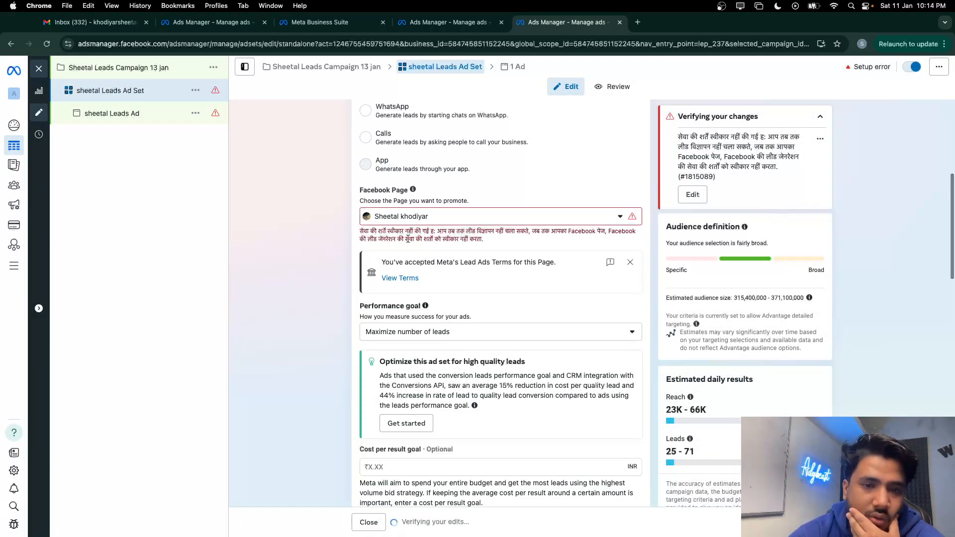
{"action": "scroll", "coordinate": [479, 343], "scroll_direction": "down", "scroll_amount": 2}
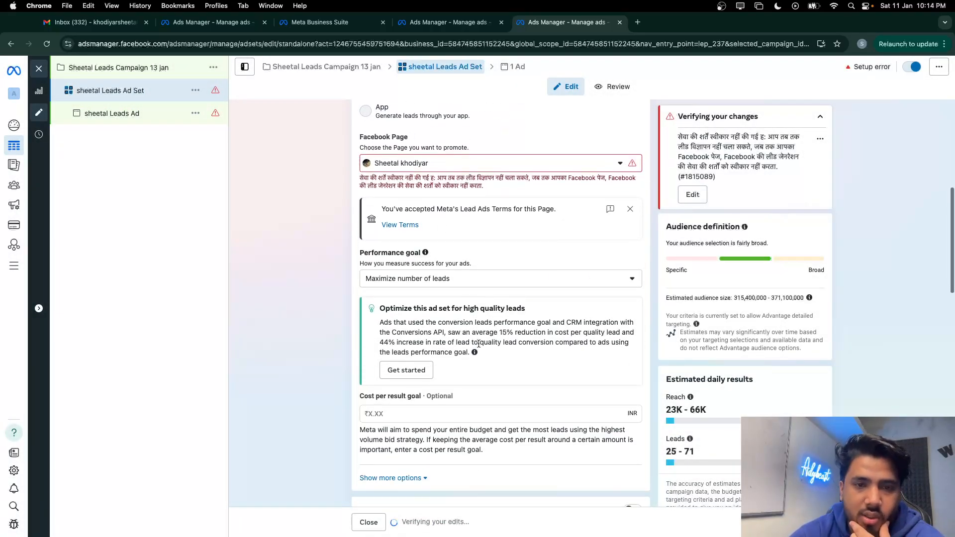
{"action": "left_click", "coordinate": [419, 254]}
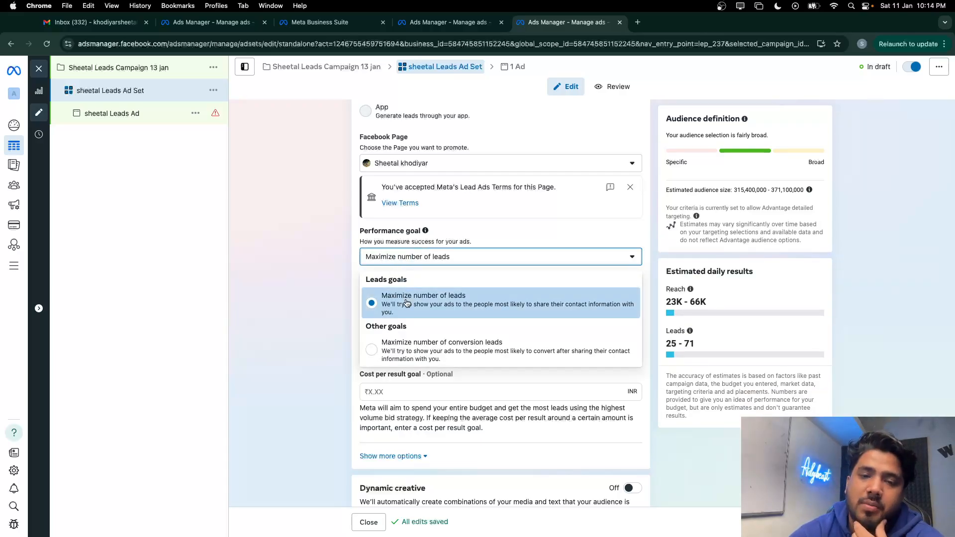
{"action": "left_click", "coordinate": [409, 356]}
{"action": "scroll", "coordinate": [418, 372], "scroll_direction": "down", "scroll_amount": 3}
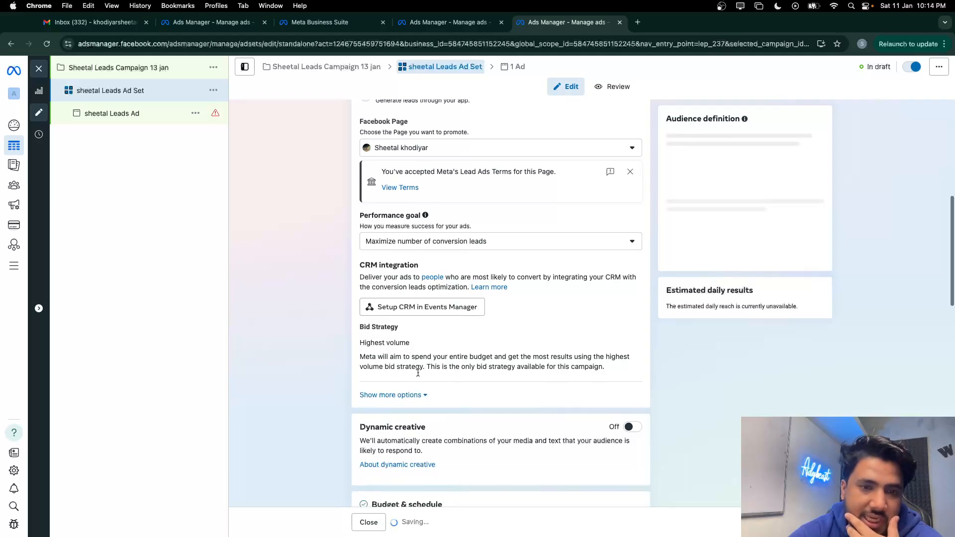
{"action": "scroll", "coordinate": [418, 372], "scroll_direction": "down", "scroll_amount": 3}
{"action": "left_click_drag", "start_coordinate": [443, 336], "coordinate": [412, 331]}
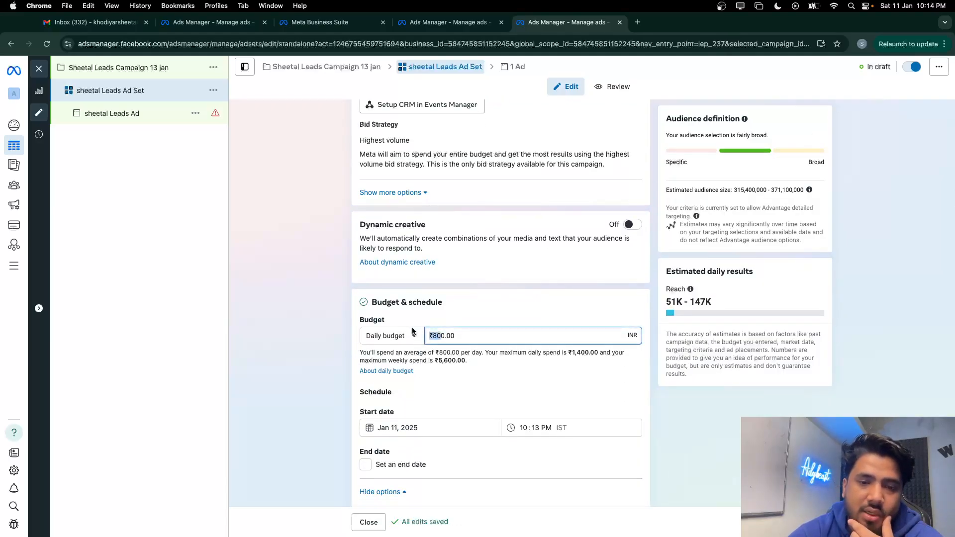
{"action": "type", "text": "9"}
{"action": "left_click", "coordinate": [505, 301]}
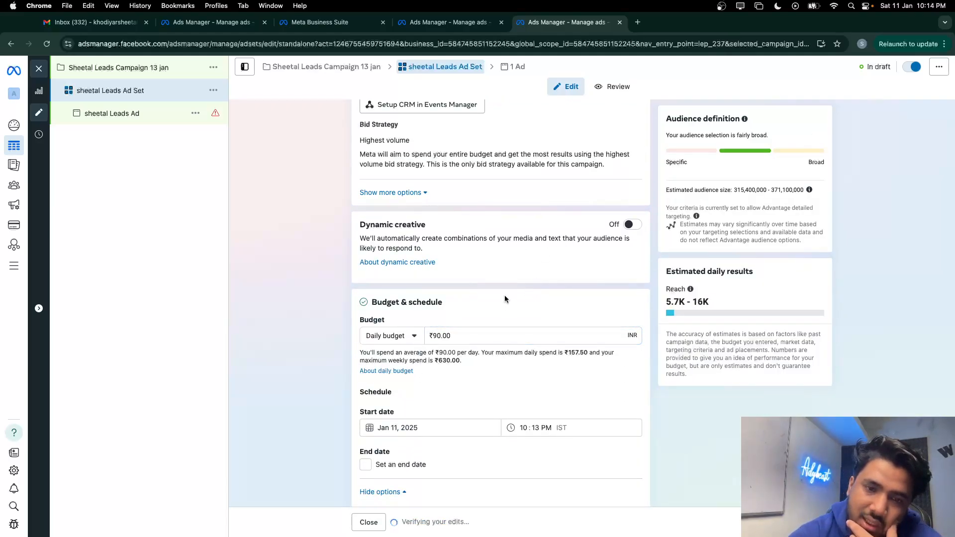
Revert to the original audience options, apply the saved audience, and dismiss the targeting suggestion
{"action": "scroll", "coordinate": [506, 299], "scroll_direction": "down", "scroll_amount": 2}
{"action": "scroll", "coordinate": [505, 299], "scroll_direction": "down", "scroll_amount": 6}
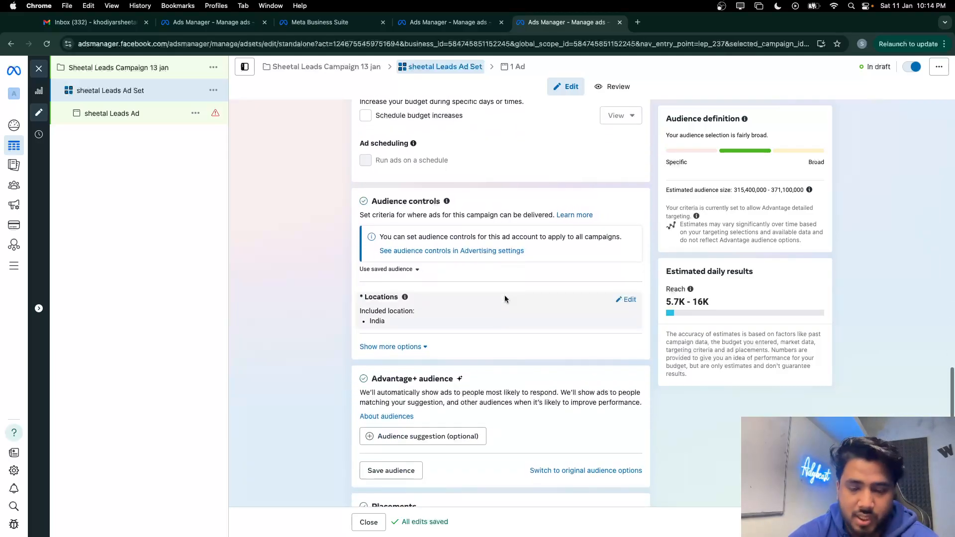
{"action": "scroll", "coordinate": [505, 298], "scroll_direction": "down", "scroll_amount": 1}
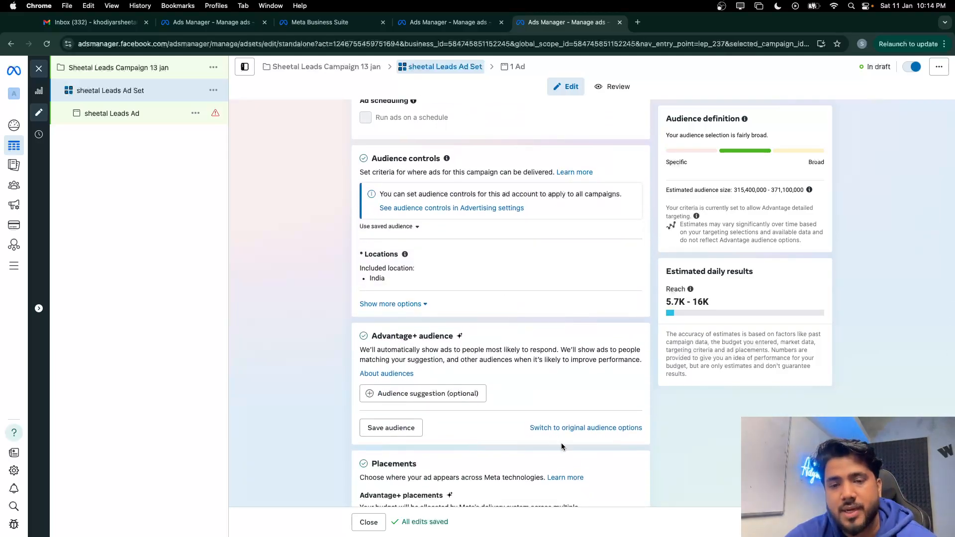
{"action": "left_click", "coordinate": [568, 429]}
{"action": "left_click", "coordinate": [471, 285]}
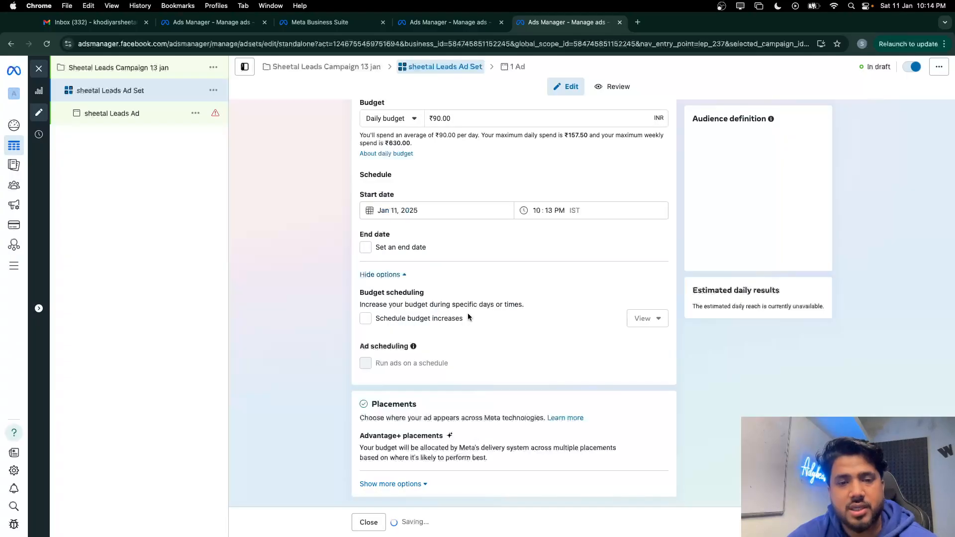
{"action": "scroll", "coordinate": [391, 367], "scroll_direction": "down", "scroll_amount": 10}
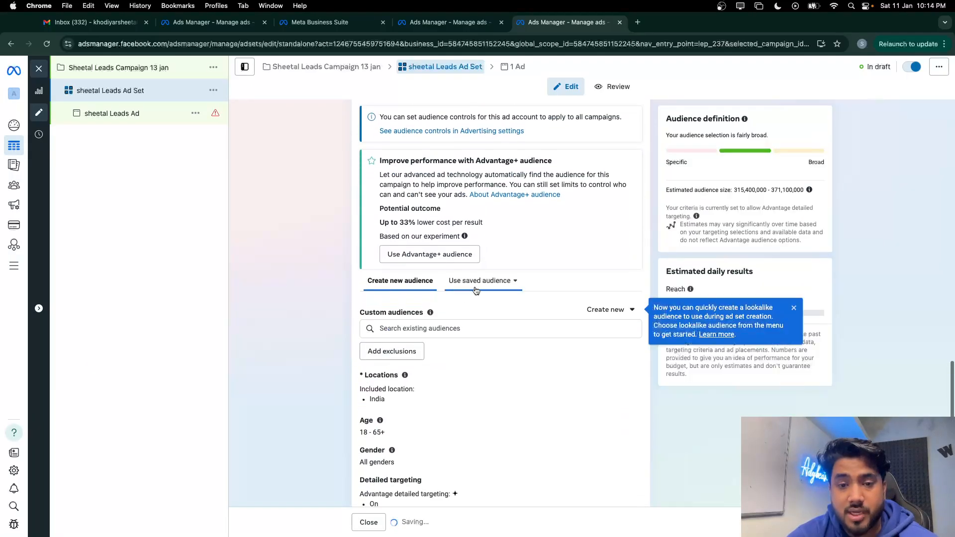
{"action": "left_click", "coordinate": [476, 292]}
{"action": "left_click", "coordinate": [481, 330]}
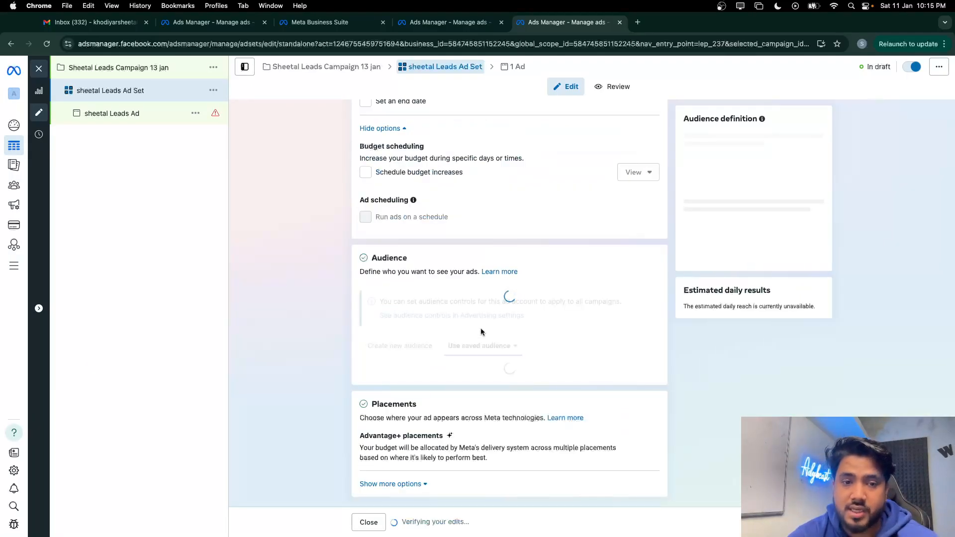
{"action": "scroll", "coordinate": [481, 332], "scroll_direction": "down", "scroll_amount": 8}
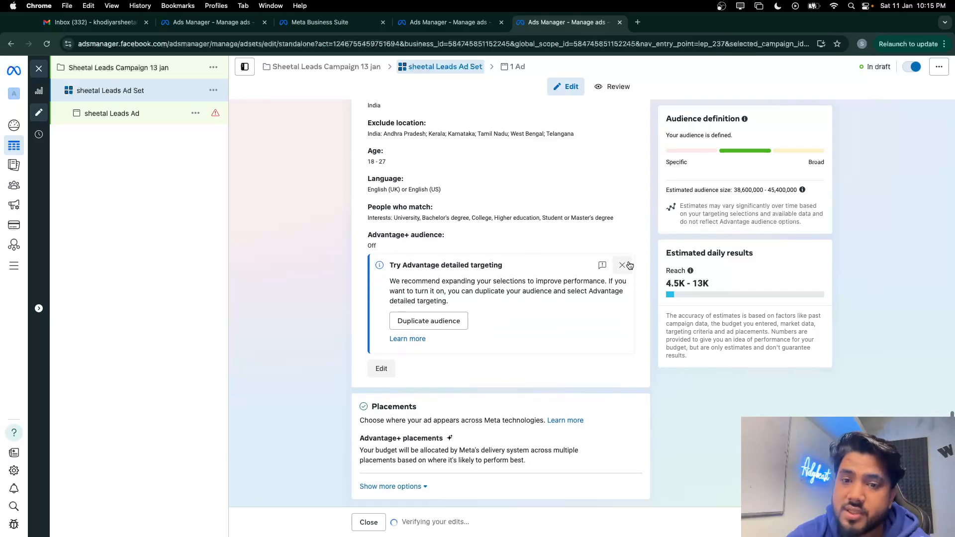
{"action": "left_click", "coordinate": [628, 265]}
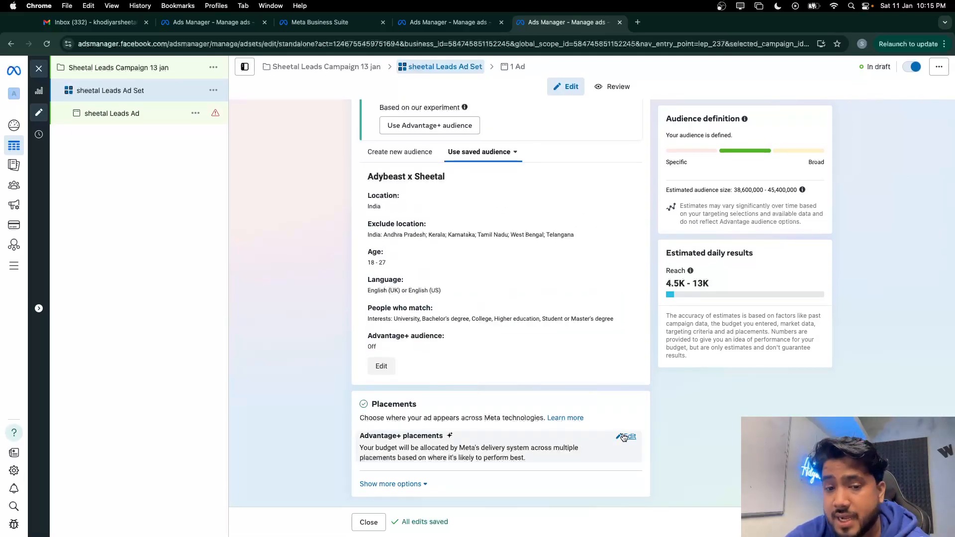
{"action": "left_click", "coordinate": [626, 437]}
Use manual placements without Audience Network, in-stream video and reels, or search results placements
{"action": "left_click", "coordinate": [368, 439]}
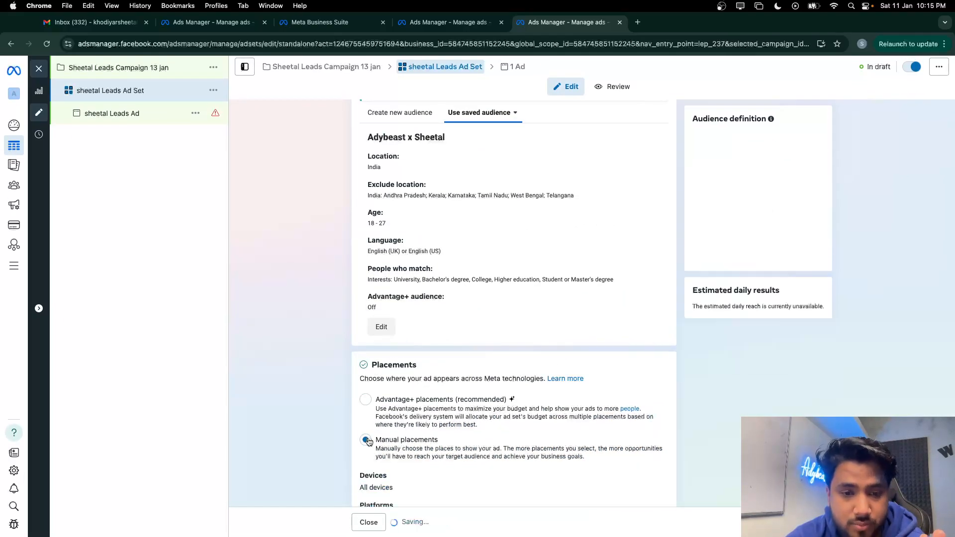
{"action": "scroll", "coordinate": [373, 398], "scroll_direction": "down", "scroll_amount": 4}
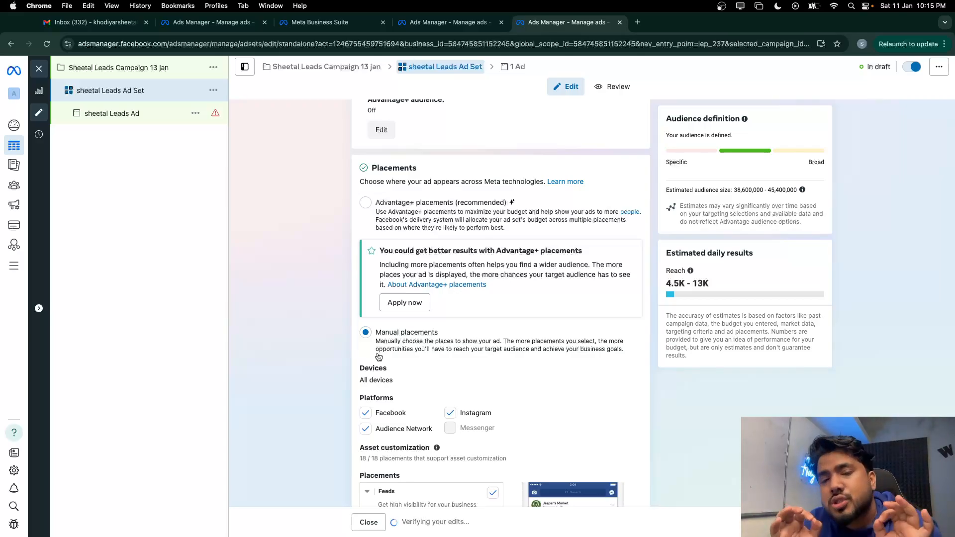
{"action": "left_click", "coordinate": [366, 429]}
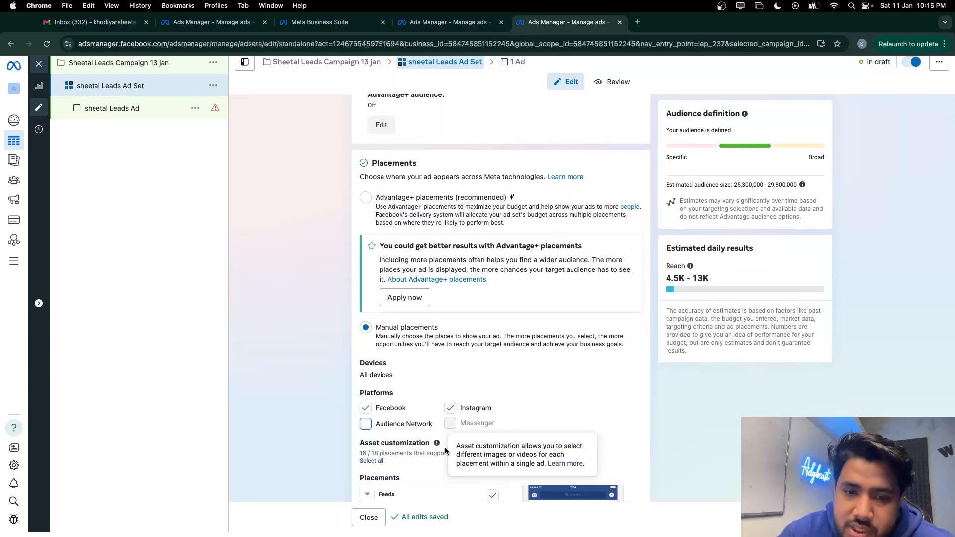
{"action": "scroll", "coordinate": [488, 358], "scroll_direction": "down", "scroll_amount": 3}
{"action": "scroll", "coordinate": [487, 358], "scroll_direction": "down", "scroll_amount": 10}
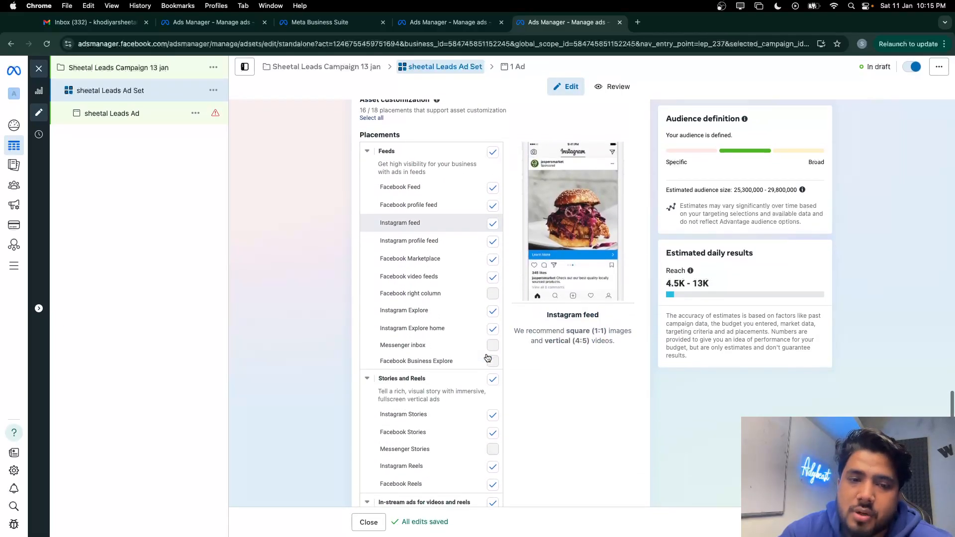
{"action": "left_click", "coordinate": [493, 366]}
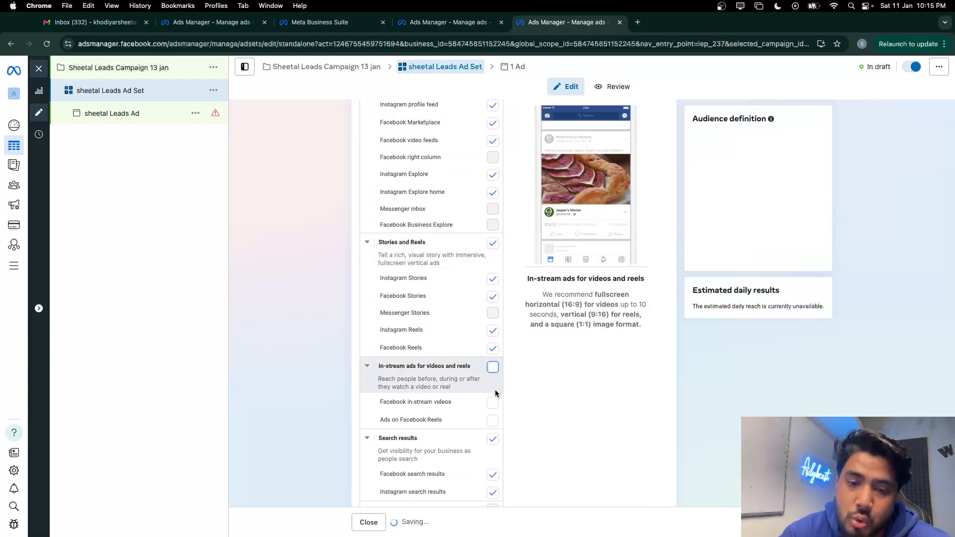
{"action": "left_click", "coordinate": [492, 438]}
{"action": "scroll", "coordinate": [491, 443], "scroll_direction": "down", "scroll_amount": 1}
{"action": "scroll", "coordinate": [491, 443], "scroll_direction": "down", "scroll_amount": 4}
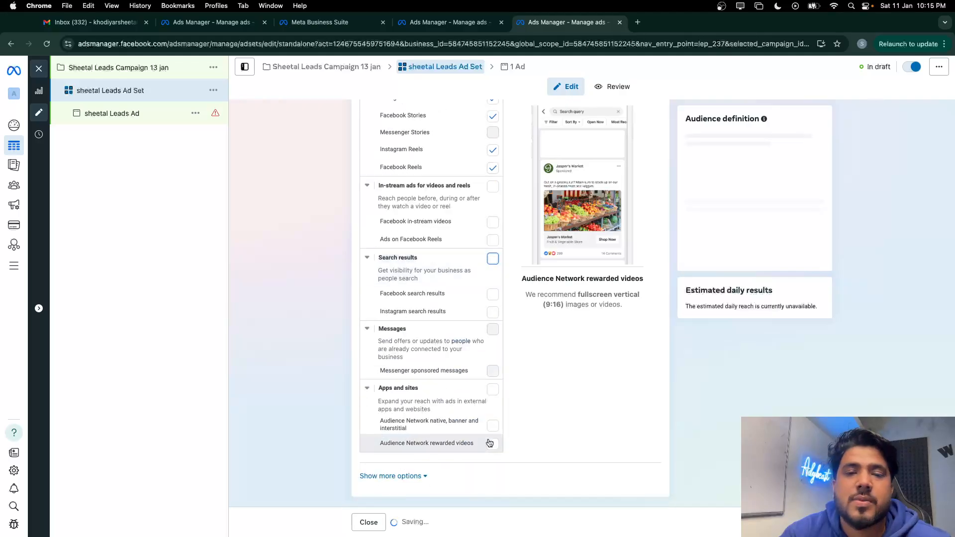
{"action": "left_click", "coordinate": [155, 114]}
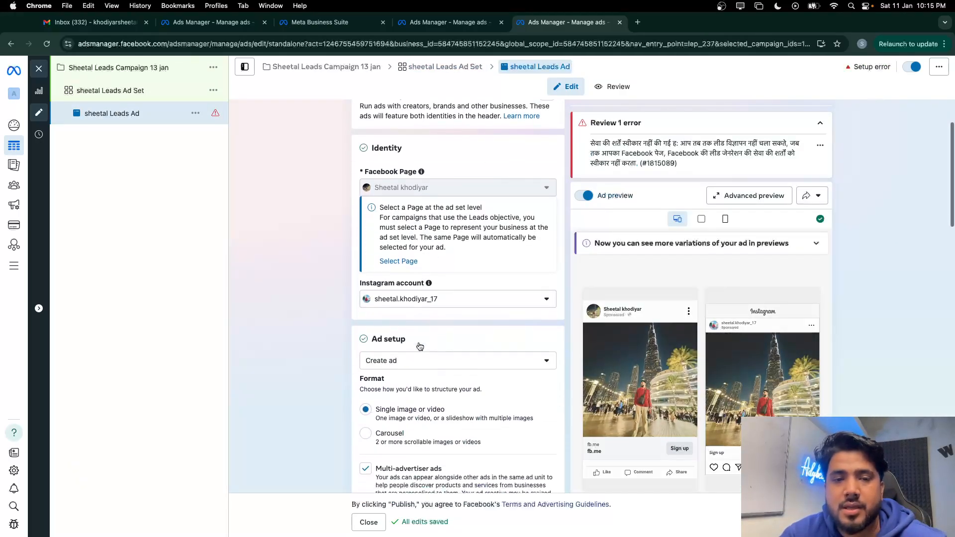
Recheck the ad set settings, then delete the current media from the ad's creative
{"action": "left_click", "coordinate": [130, 90]}
{"action": "scroll", "coordinate": [427, 418], "scroll_direction": "down", "scroll_amount": 20}
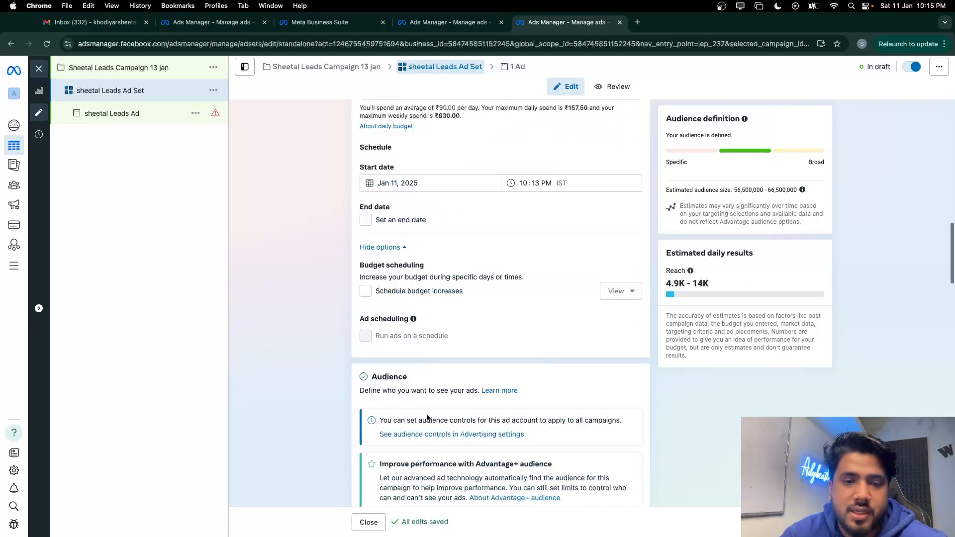
{"action": "scroll", "coordinate": [437, 301], "scroll_direction": "up", "scroll_amount": 2}
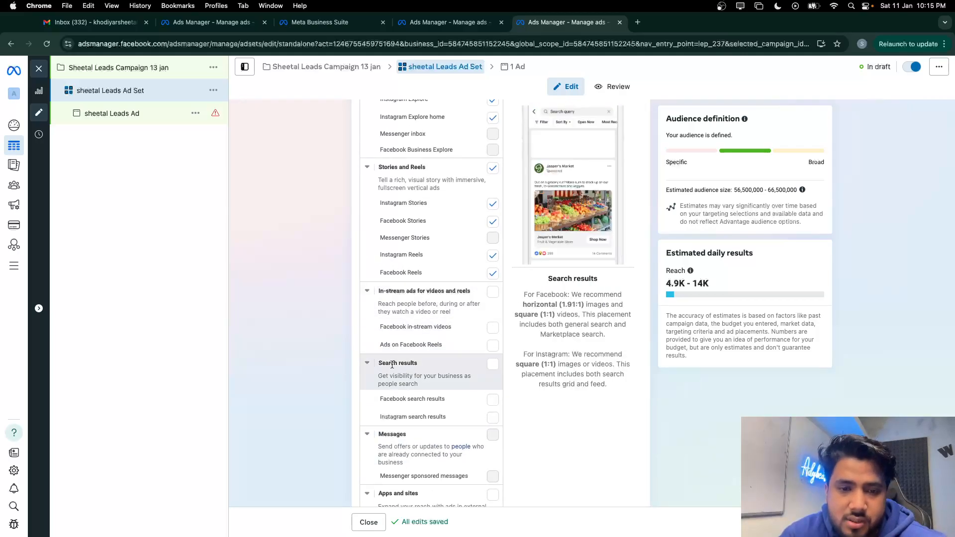
{"action": "left_click", "coordinate": [162, 110]}
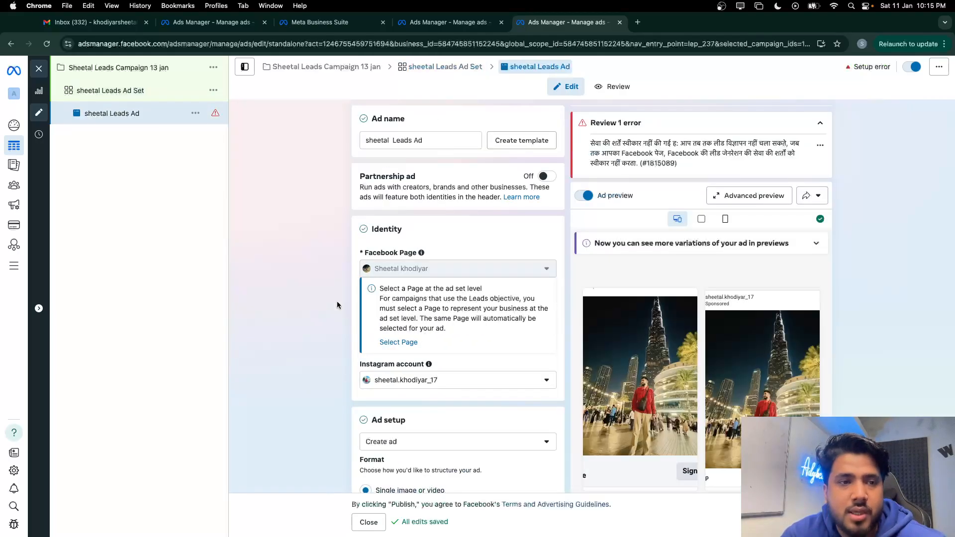
{"action": "scroll", "coordinate": [336, 301], "scroll_direction": "down", "scroll_amount": 6}
{"action": "scroll", "coordinate": [425, 306], "scroll_direction": "down", "scroll_amount": 2}
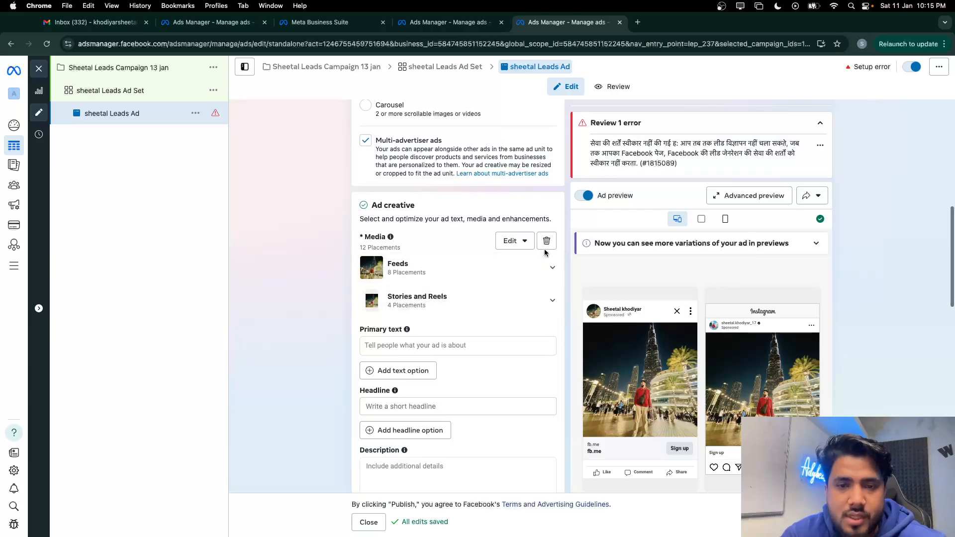
{"action": "left_click", "coordinate": [393, 240]}
{"action": "left_click", "coordinate": [324, 281]}
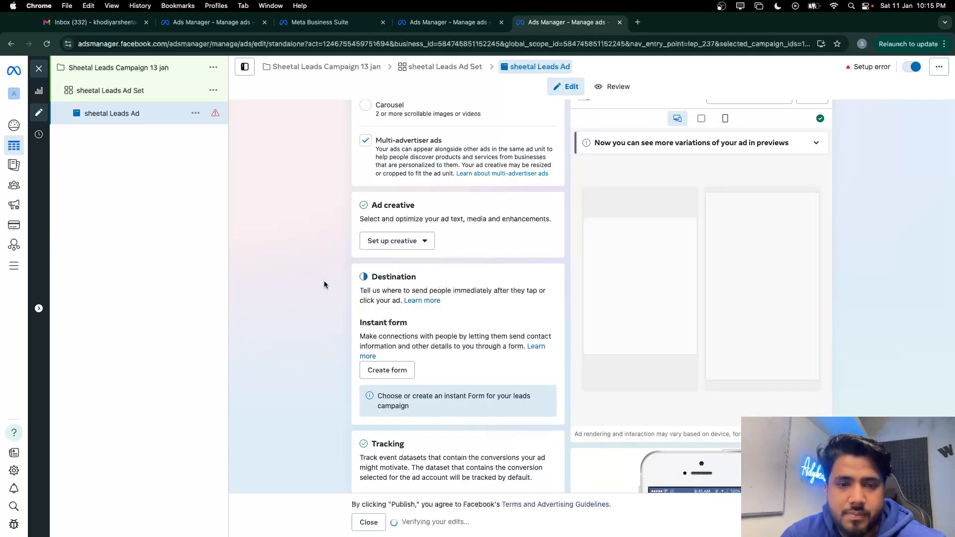
Set up a video ad creative with an Apply now call to action
{"action": "left_click", "coordinate": [411, 242]}
{"action": "left_click", "coordinate": [393, 284]}
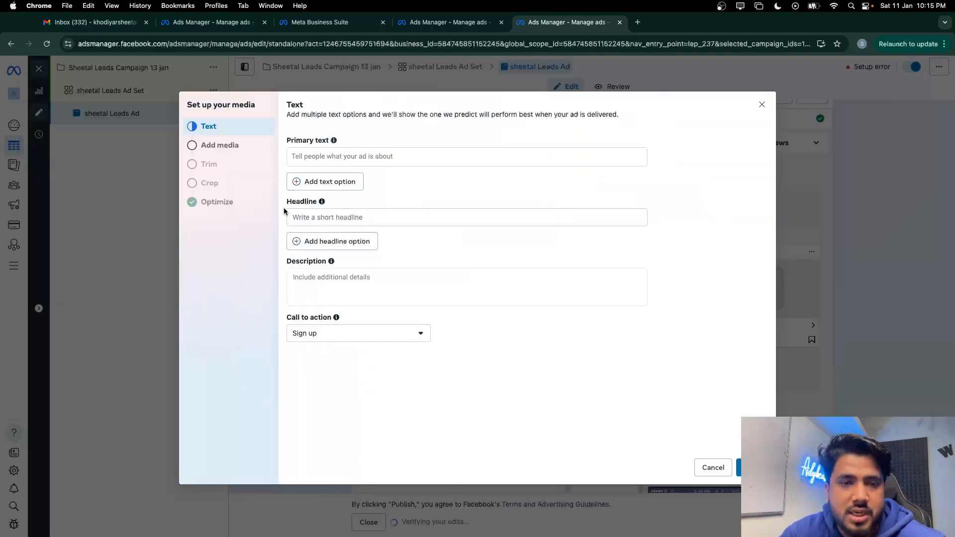
{"action": "left_click", "coordinate": [328, 333]}
{"action": "left_click", "coordinate": [342, 372]}
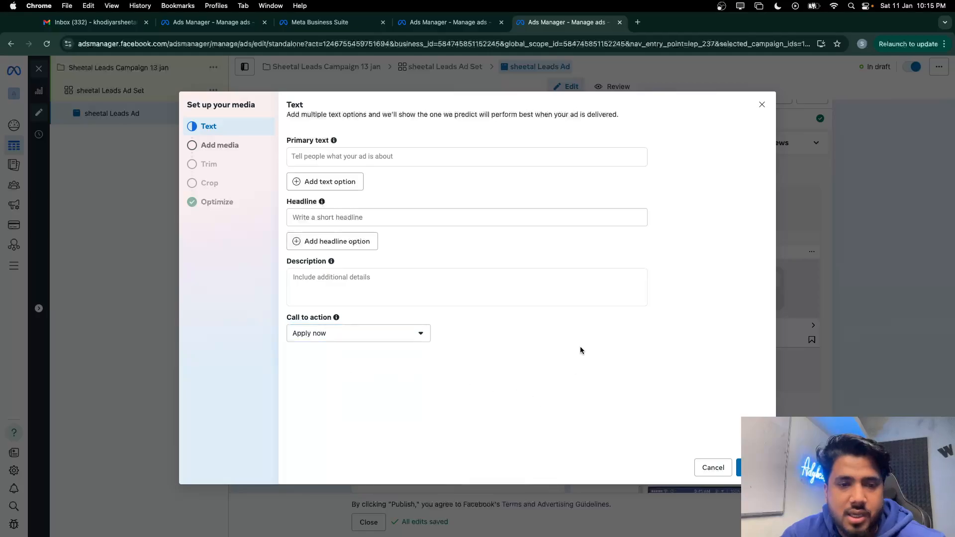
Copy the primary text from an existing ad in the other window and paste it into this ad
{"action": "left_click", "coordinate": [460, 154]}
{"action": "key", "text": "ctrl+Up"}
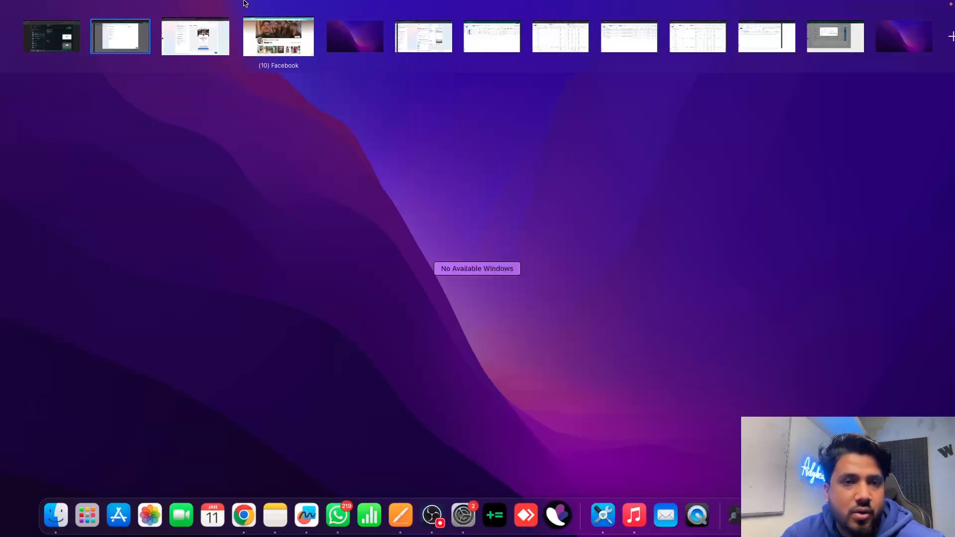
{"action": "left_click", "coordinate": [223, 49]}
{"action": "left_click", "coordinate": [94, 21]}
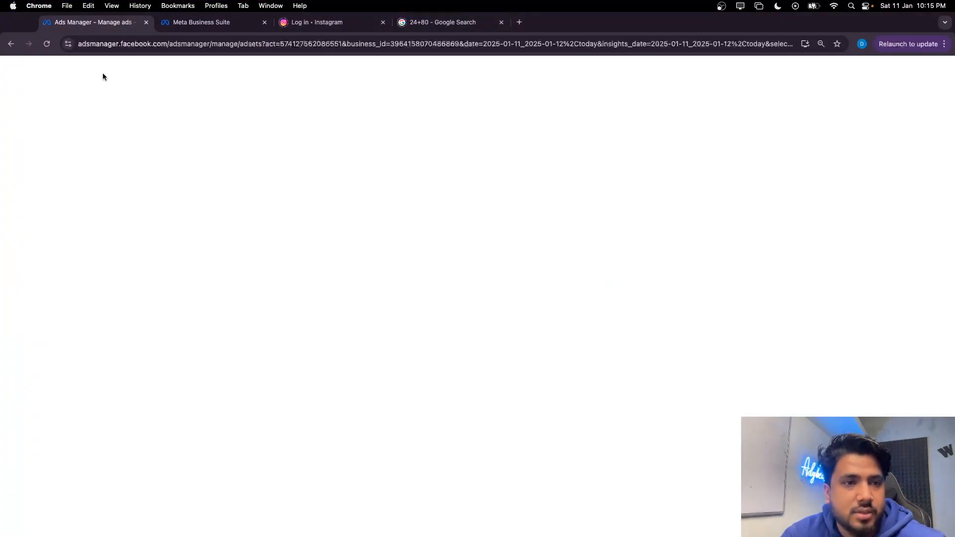
{"action": "left_click", "coordinate": [119, 179]}
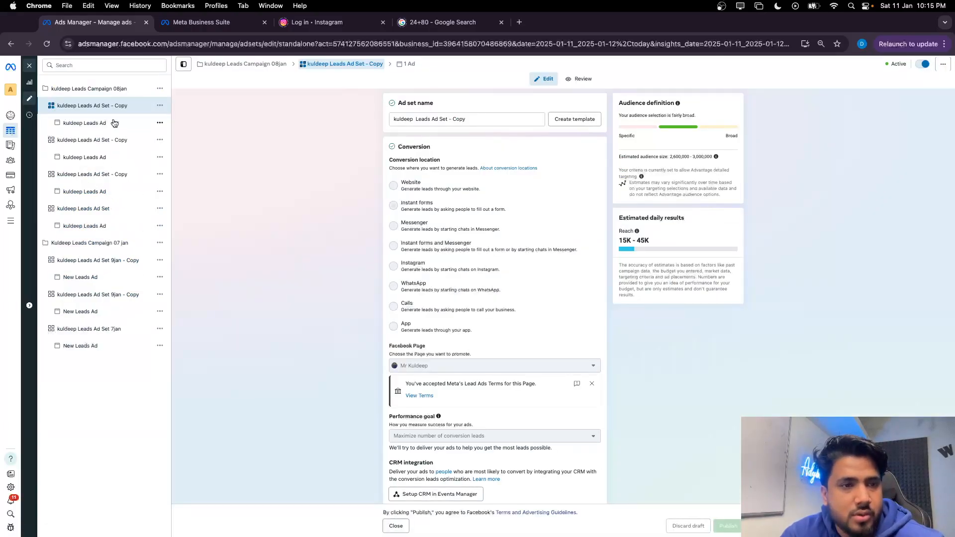
{"action": "left_click", "coordinate": [114, 123]}
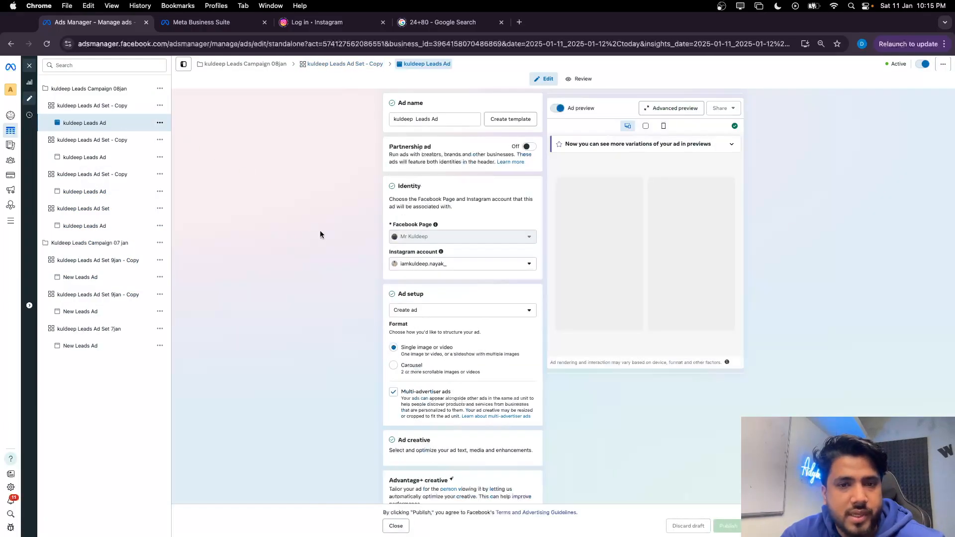
{"action": "scroll", "coordinate": [425, 298], "scroll_direction": "down", "scroll_amount": 10}
{"action": "left_click", "coordinate": [424, 296]}
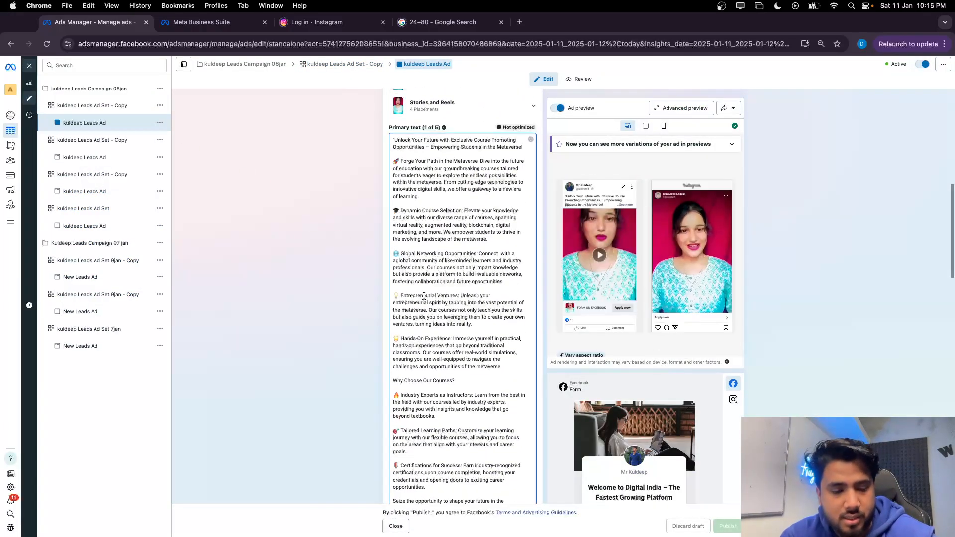
{"action": "key", "text": "cmd+a"}
{"action": "key", "text": "ctrl+Up"}
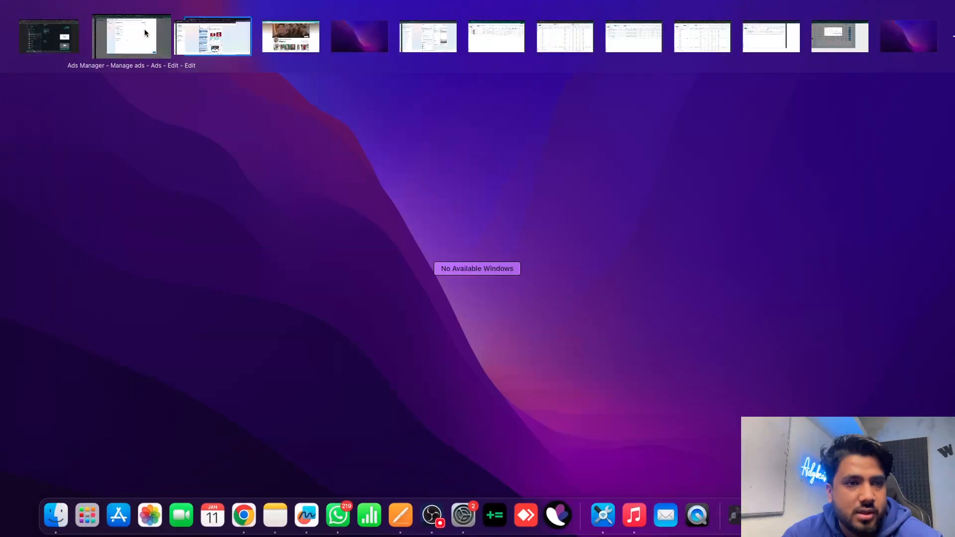
{"action": "left_click", "coordinate": [145, 32]}
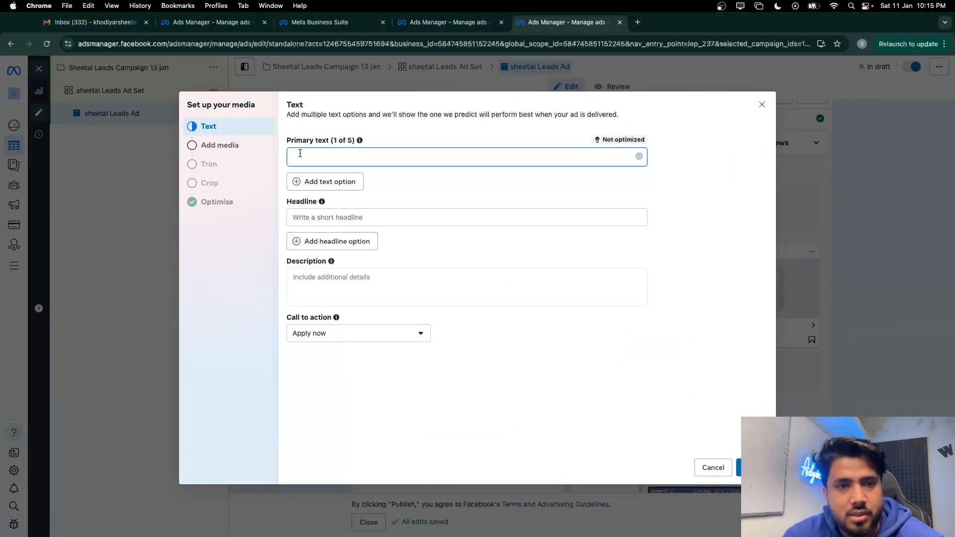
{"action": "key", "text": "super+v"}
{"action": "left_click", "coordinate": [739, 468]}
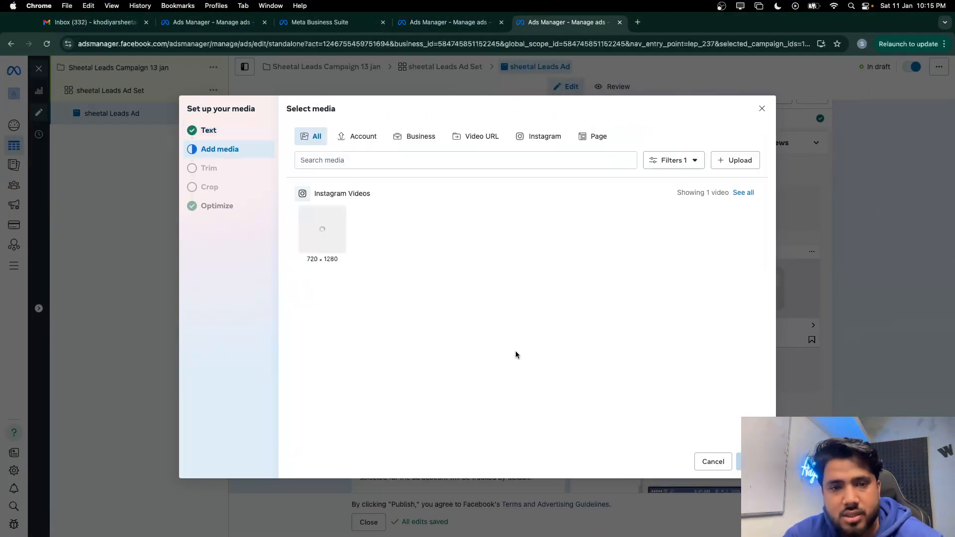
Upload the four .mp4 videos from the Downloads folder to the ad account's media
{"action": "left_click", "coordinate": [735, 169]}
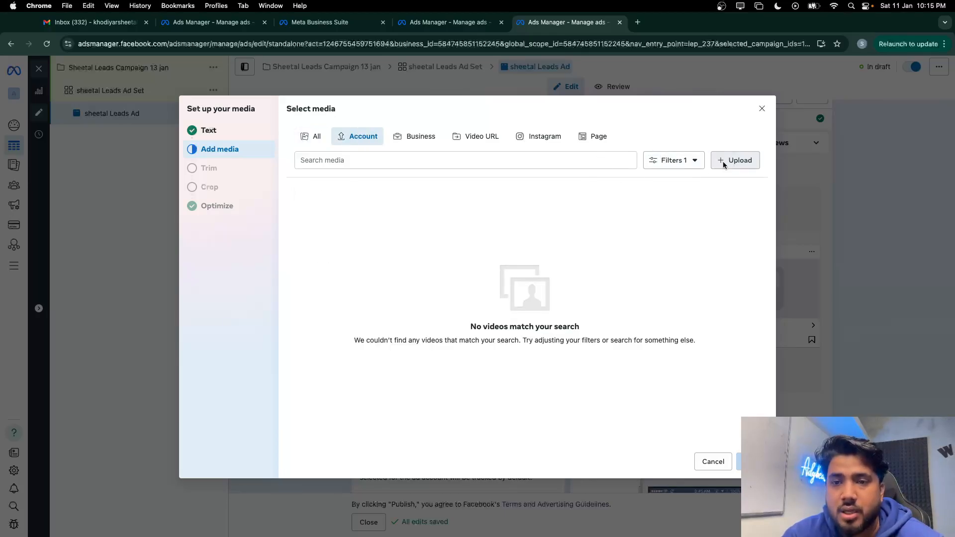
{"action": "left_click", "coordinate": [723, 161]}
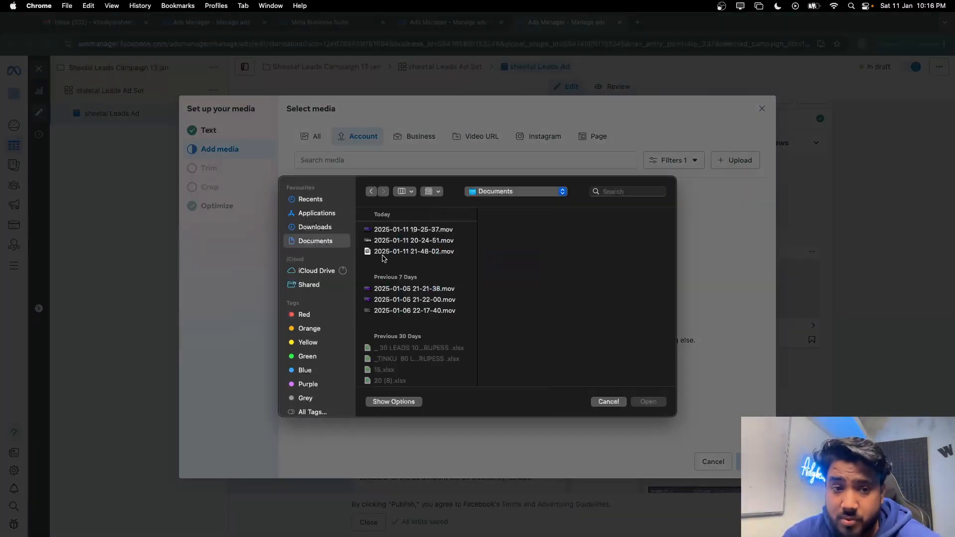
{"action": "scroll", "coordinate": [414, 301], "scroll_direction": "down", "scroll_amount": 10}
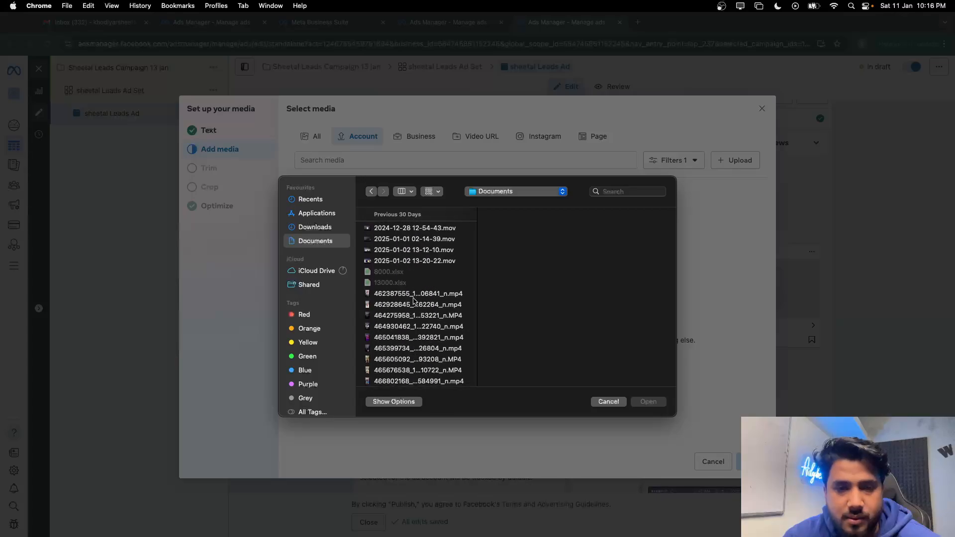
{"action": "scroll", "coordinate": [415, 302], "scroll_direction": "up", "scroll_amount": 1}
{"action": "scroll", "coordinate": [391, 263], "scroll_direction": "down", "scroll_amount": 15}
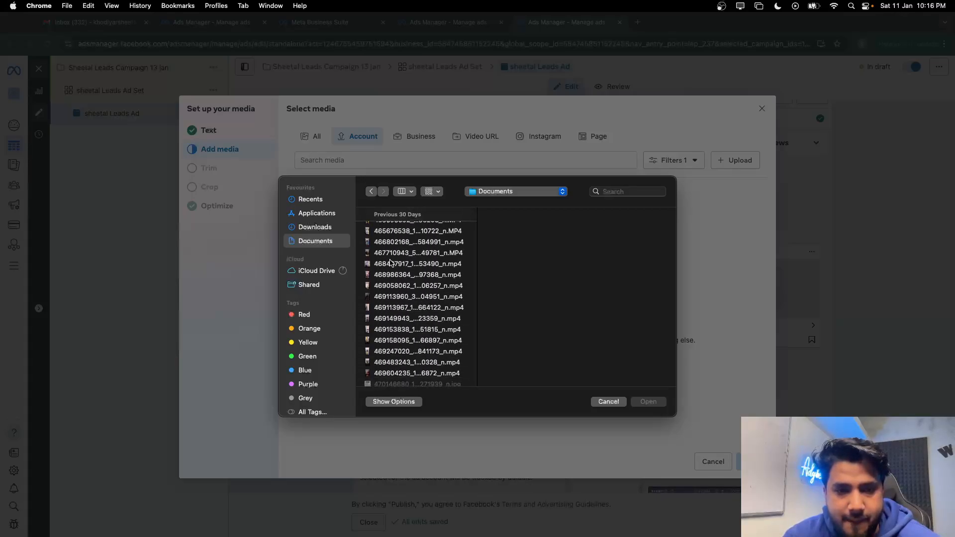
{"action": "left_click", "coordinate": [315, 227]}
{"action": "scroll", "coordinate": [435, 345], "scroll_direction": "down", "scroll_amount": 10}
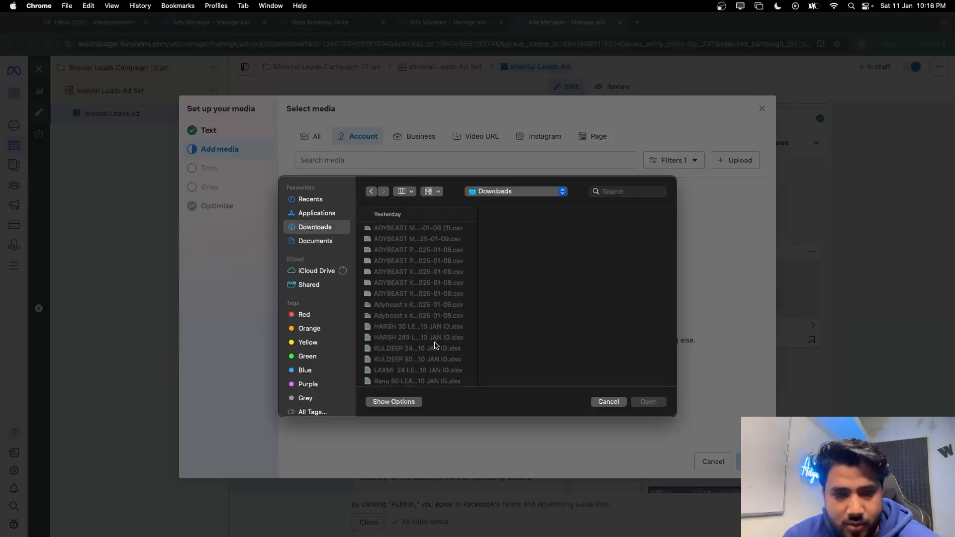
{"action": "scroll", "coordinate": [435, 345], "scroll_direction": "down", "scroll_amount": 10}
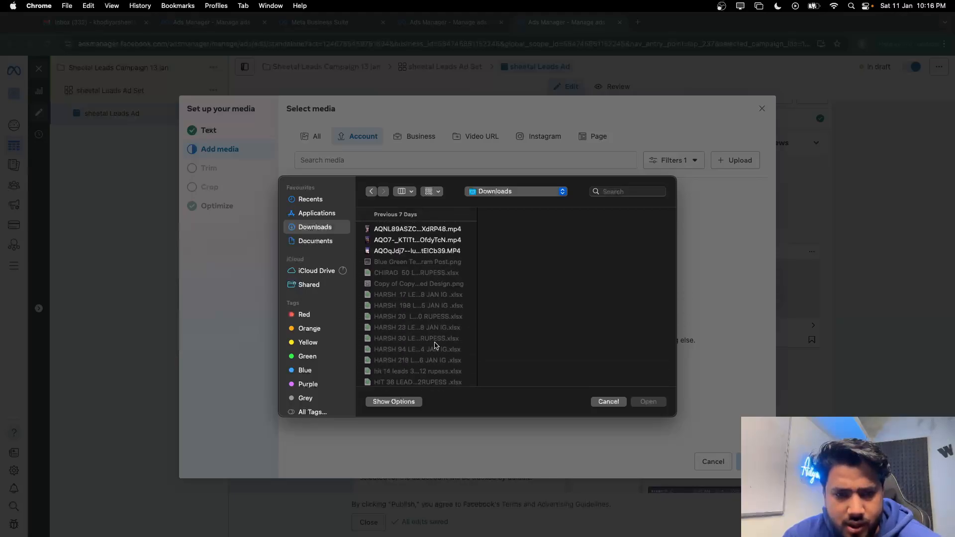
{"action": "left_click_drag", "start_coordinate": [418, 301], "coordinate": [419, 272]}
{"action": "left_click", "coordinate": [649, 402]}
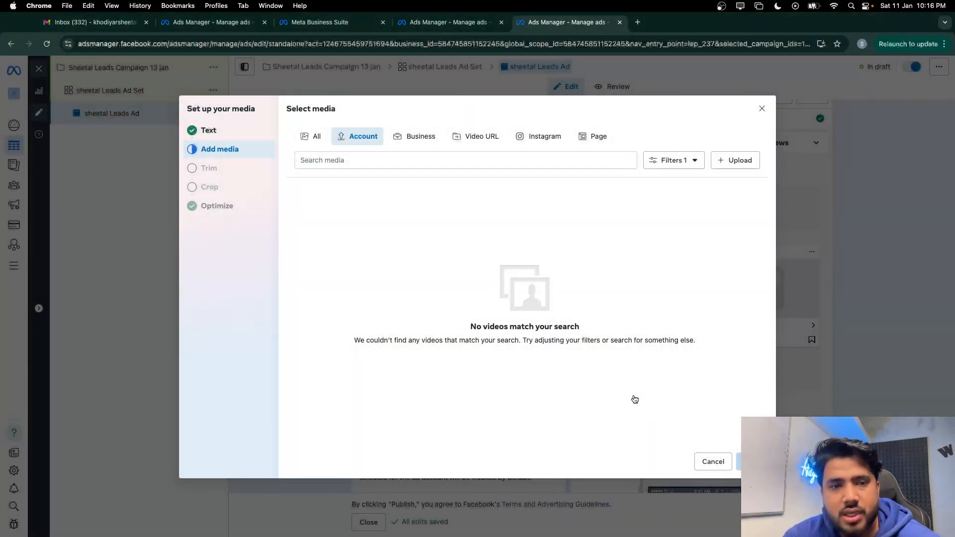
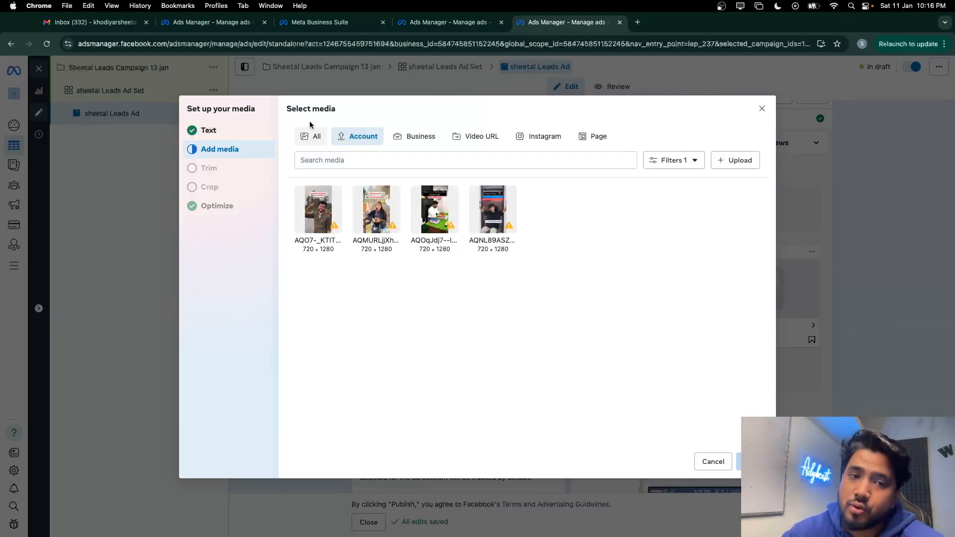
Show media from all sources in Select media, then open a new Chrome tab
{"action": "left_click", "coordinate": [309, 134]}
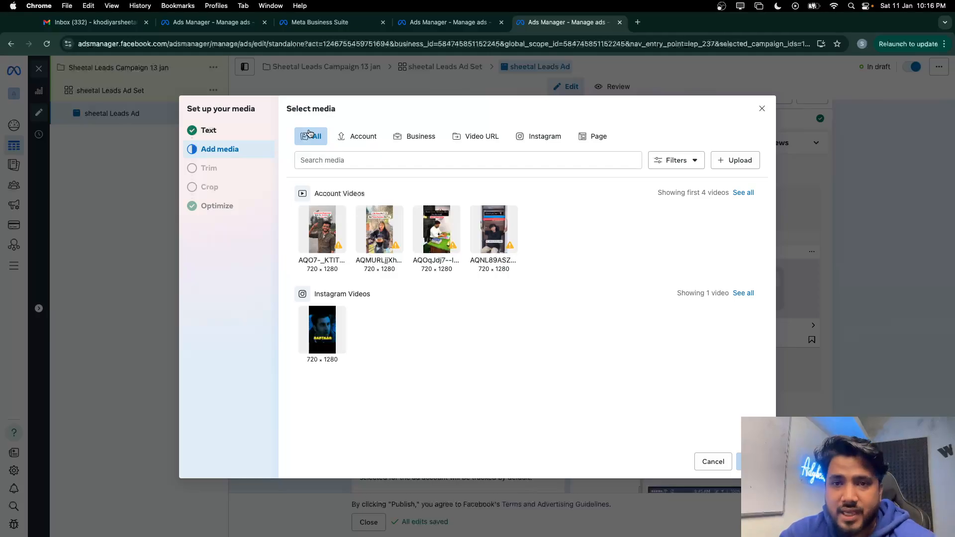
{"action": "left_click", "coordinate": [638, 22]}
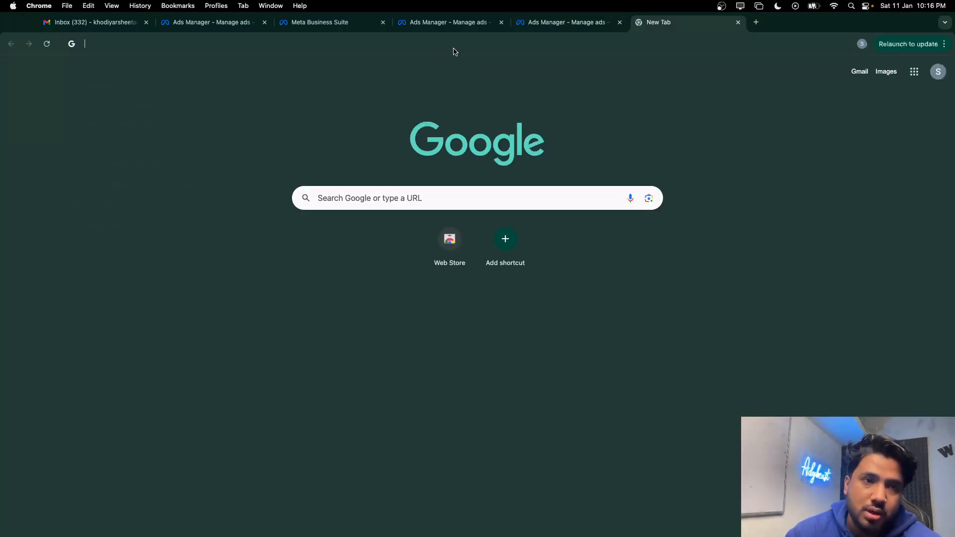
Leave 'hook content cta' unsearched in the new tab's address bar, then open another blank tab
{"action": "left_click", "coordinate": [452, 46]}
{"action": "type", "text": "hook "}
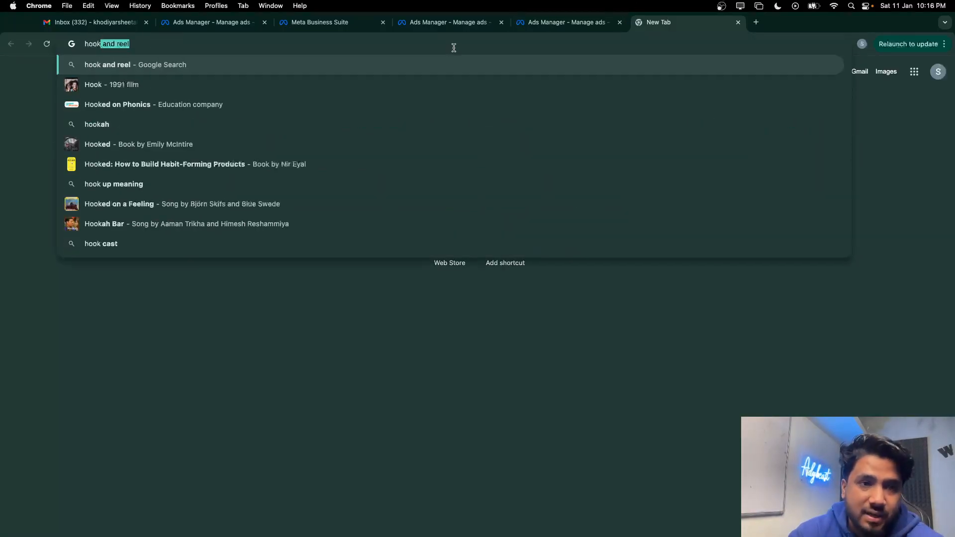
{"action": "type", "text": "comn"}
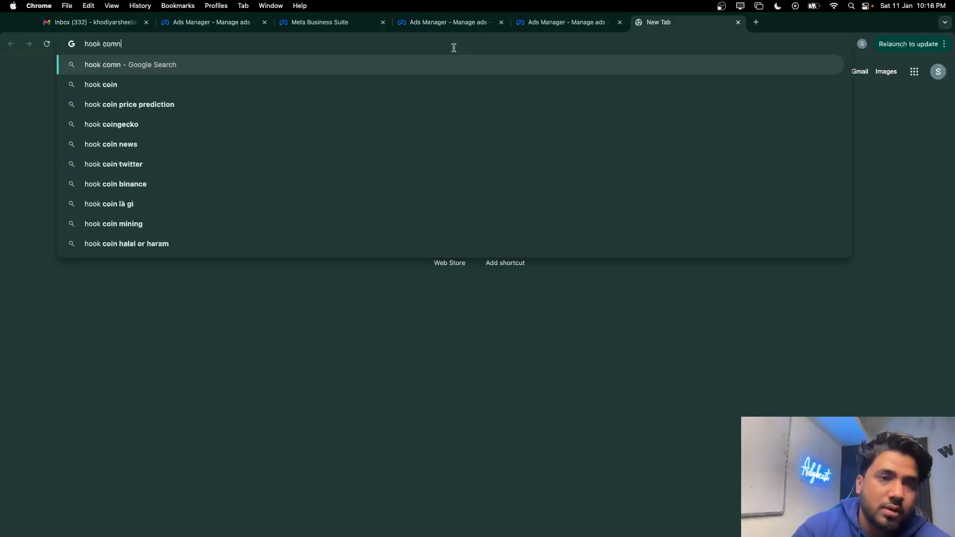
{"action": "key", "text": "BackSpace"}
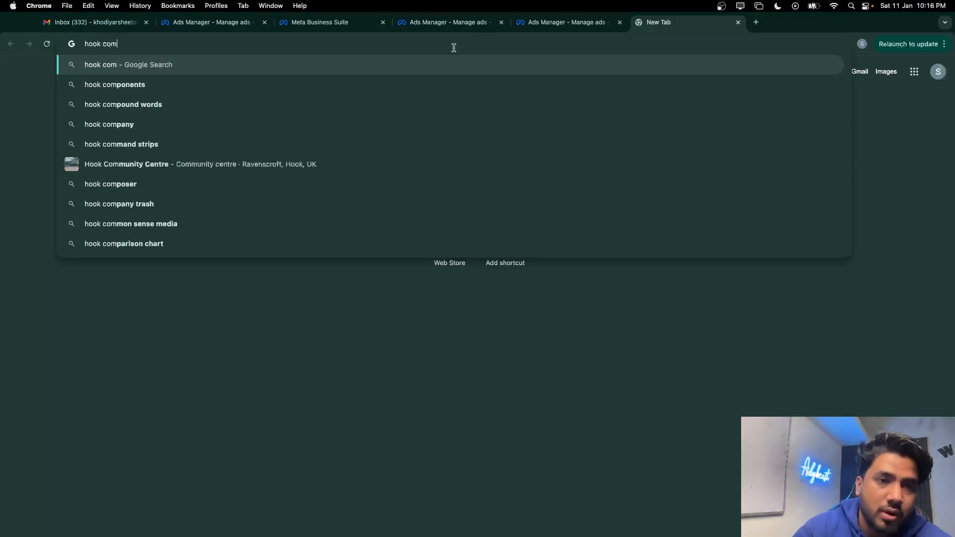
{"action": "key", "text": "BackSpace"}
{"action": "type", "text": "nten"}
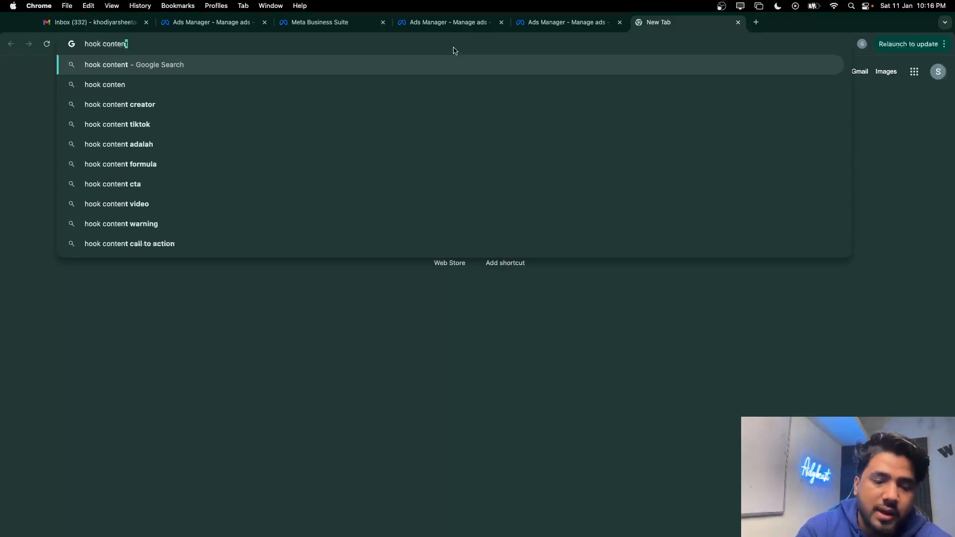
{"action": "type", "text": "t cts"}
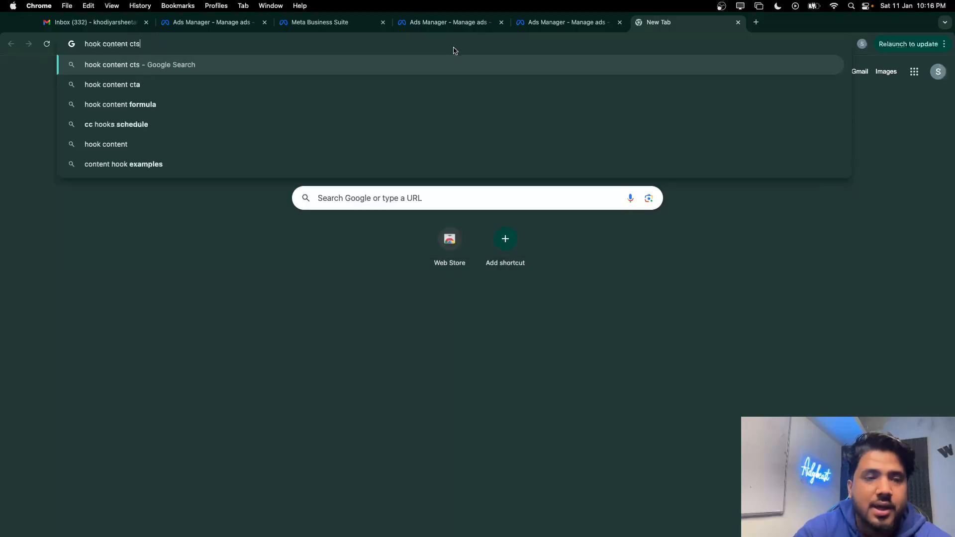
{"action": "key", "text": "BackSpace"}
{"action": "key", "text": "BackSpace"}
{"action": "type", "text": "a"}
{"action": "left_click", "coordinate": [411, 410]}
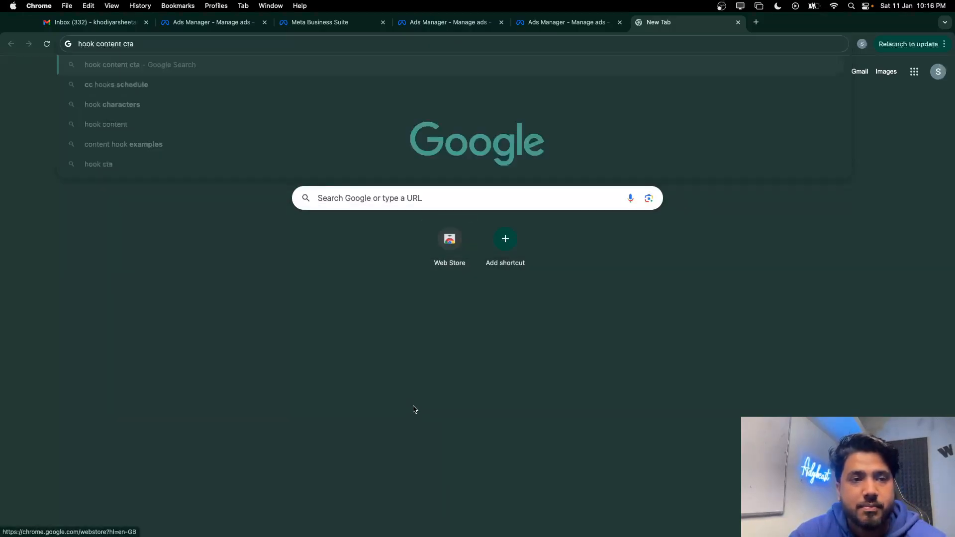
{"action": "left_click", "coordinate": [756, 23]}
Open Meta Ad Library and filter it to India with the All ads category
{"action": "left_click", "coordinate": [200, 42]}
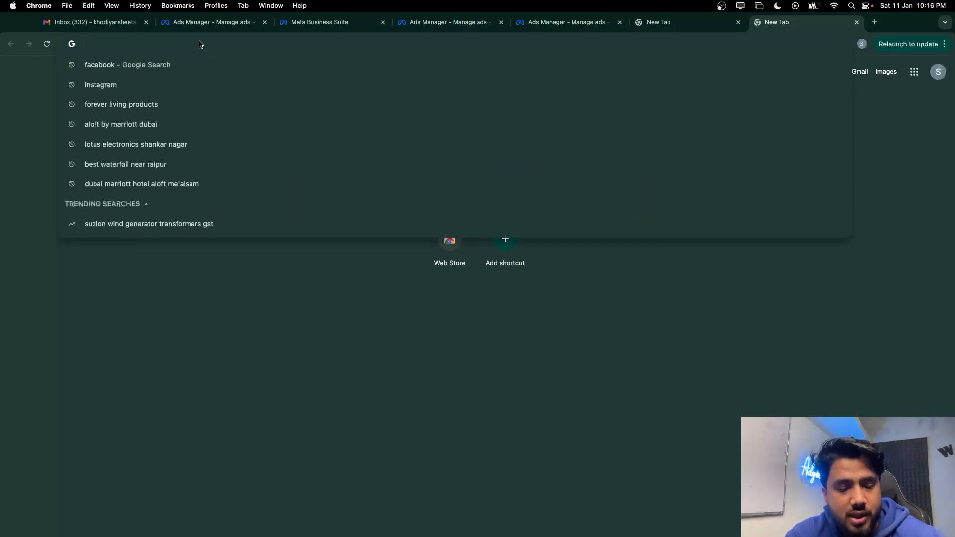
{"action": "type", "text": "ads"}
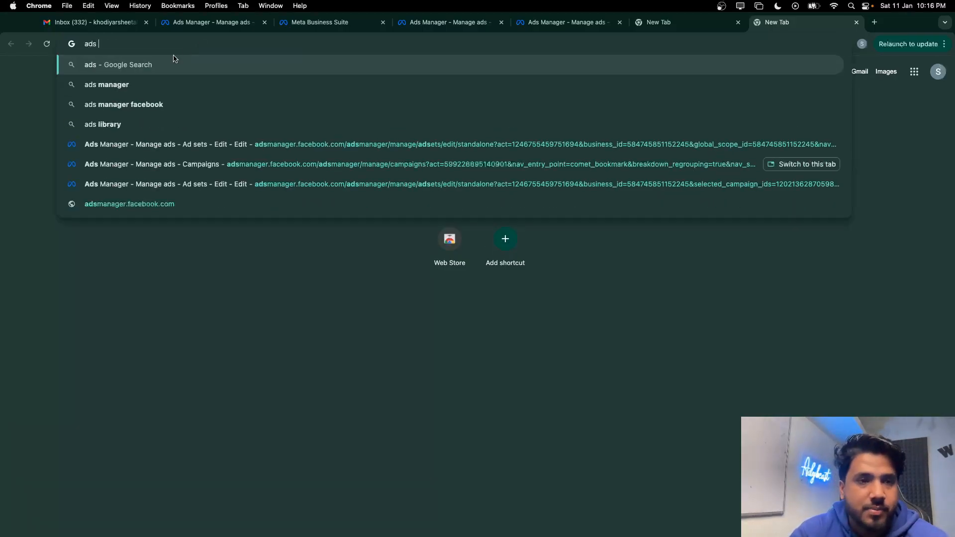
{"action": "left_click", "coordinate": [128, 125]}
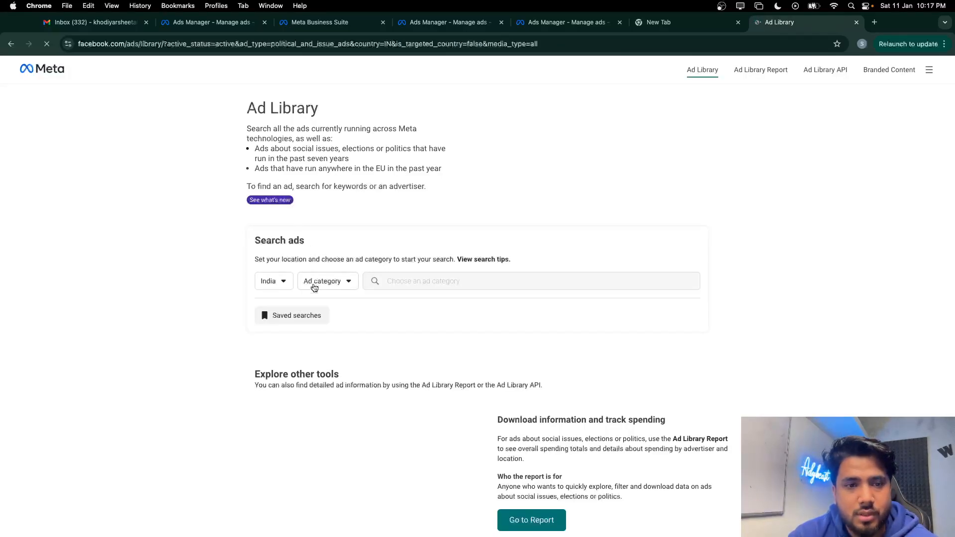
{"action": "left_click", "coordinate": [319, 284]}
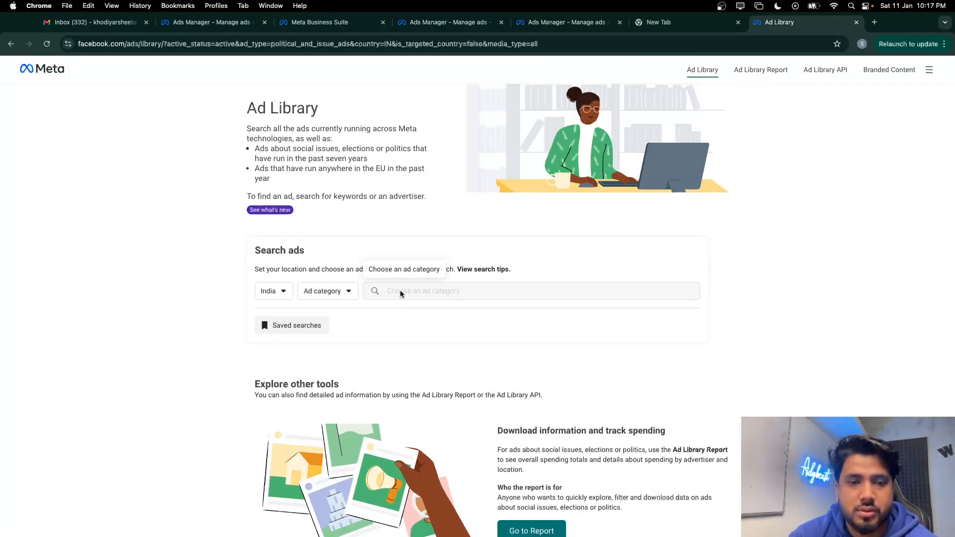
{"action": "left_click", "coordinate": [282, 291]}
{"action": "left_click", "coordinate": [407, 301]}
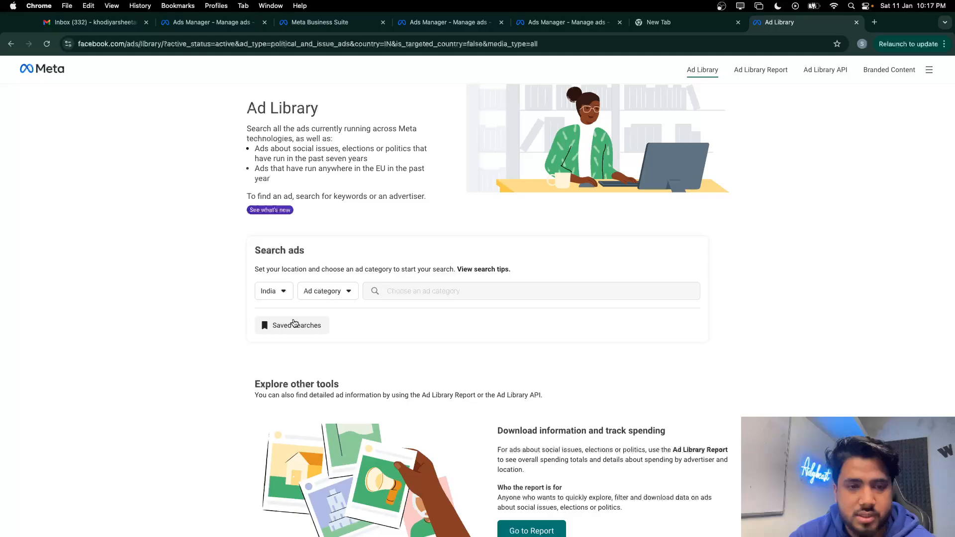
{"action": "left_click", "coordinate": [275, 291]}
{"action": "left_click", "coordinate": [291, 415]}
{"action": "left_click", "coordinate": [273, 291]}
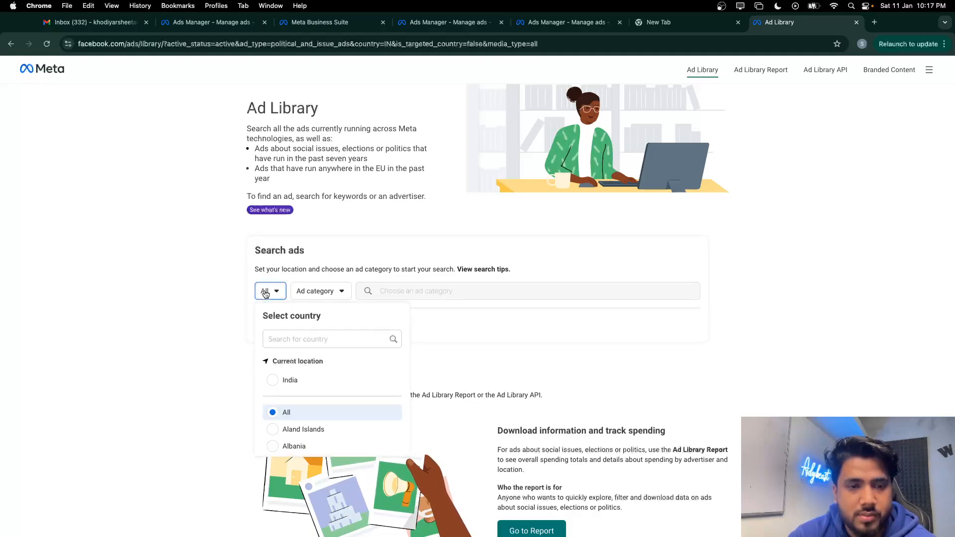
{"action": "left_click", "coordinate": [289, 380]}
{"action": "left_click", "coordinate": [326, 291]}
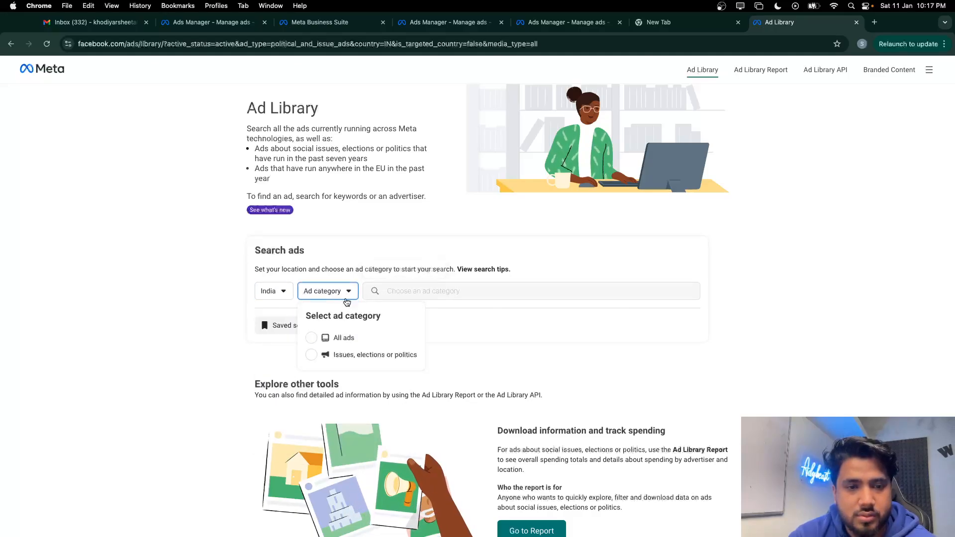
{"action": "left_click", "coordinate": [335, 337]}
Search Ad Library for the keyword 'forever', then go back to the Ads Manager tab
{"action": "left_click", "coordinate": [404, 289]}
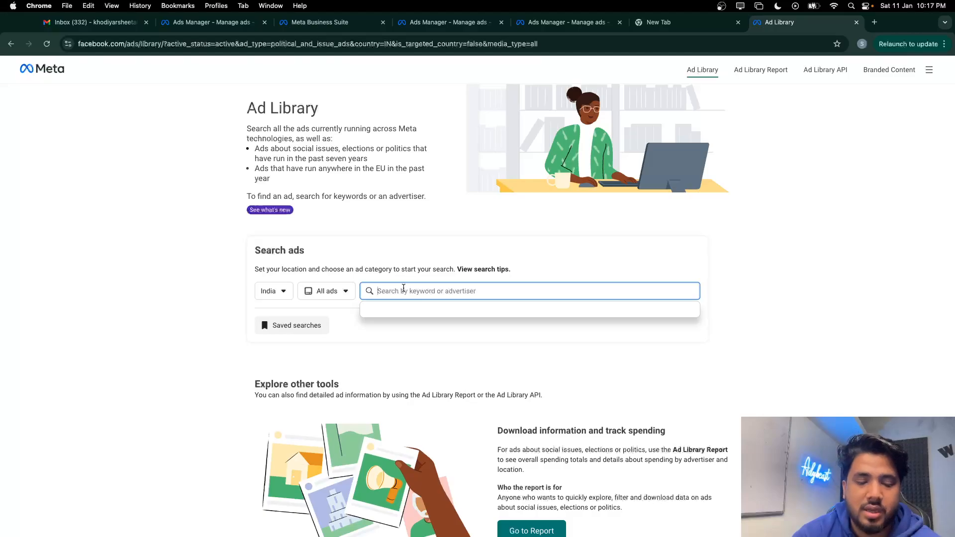
{"action": "type", "text": "fore"}
{"action": "type", "text": "ver"}
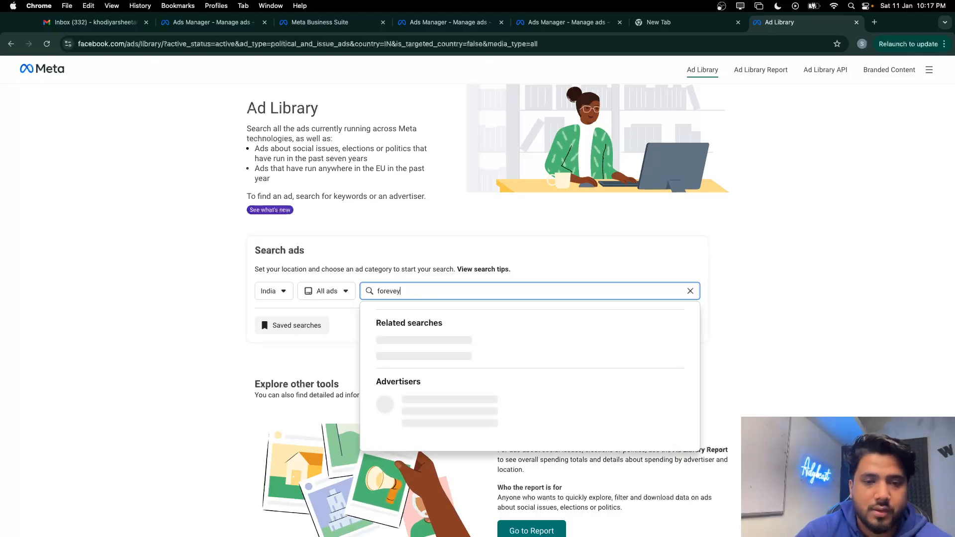
{"action": "key", "text": "Return"}
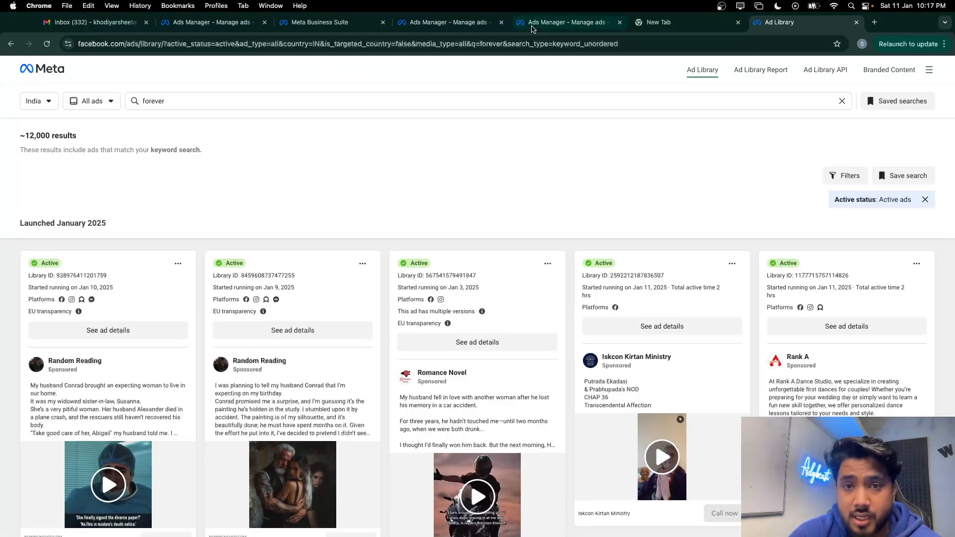
{"action": "left_click", "coordinate": [557, 22]}
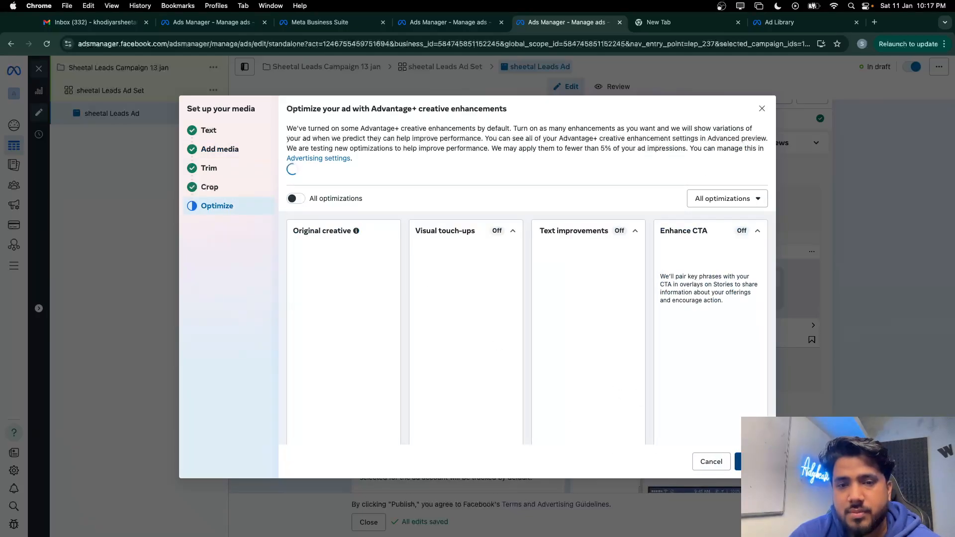
Remove the ad's current media and add the first account video instead
{"action": "left_click", "coordinate": [752, 461]}
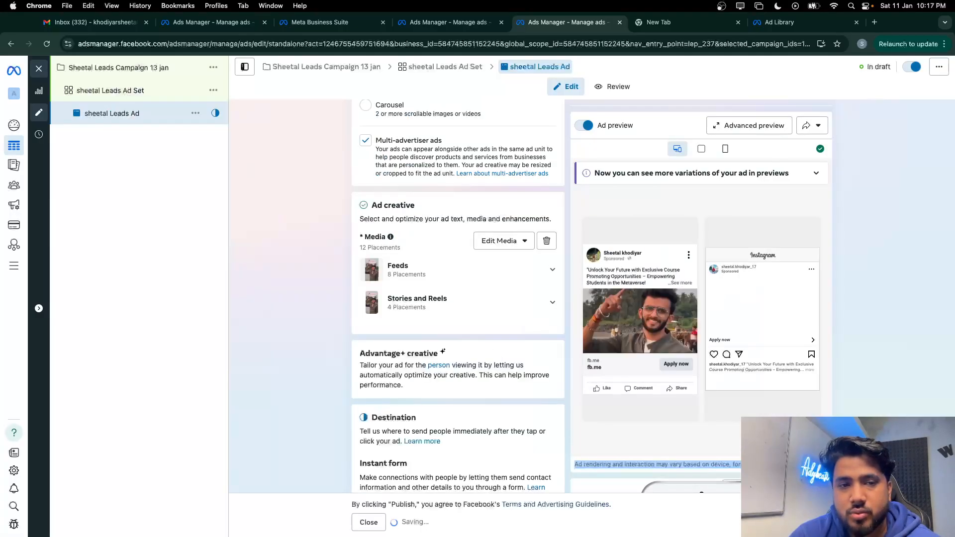
{"action": "left_click", "coordinate": [547, 241]}
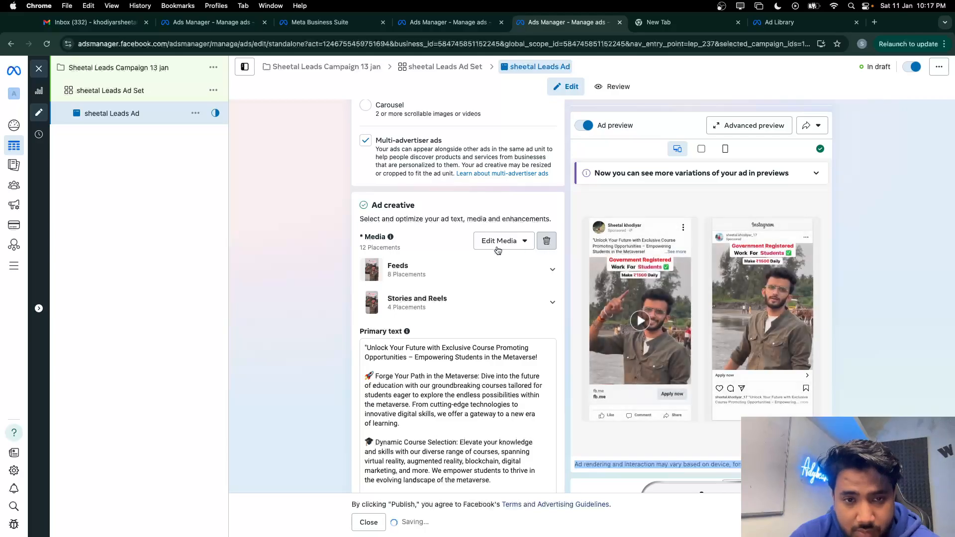
{"action": "left_click", "coordinate": [416, 255]}
{"action": "left_click", "coordinate": [398, 297]}
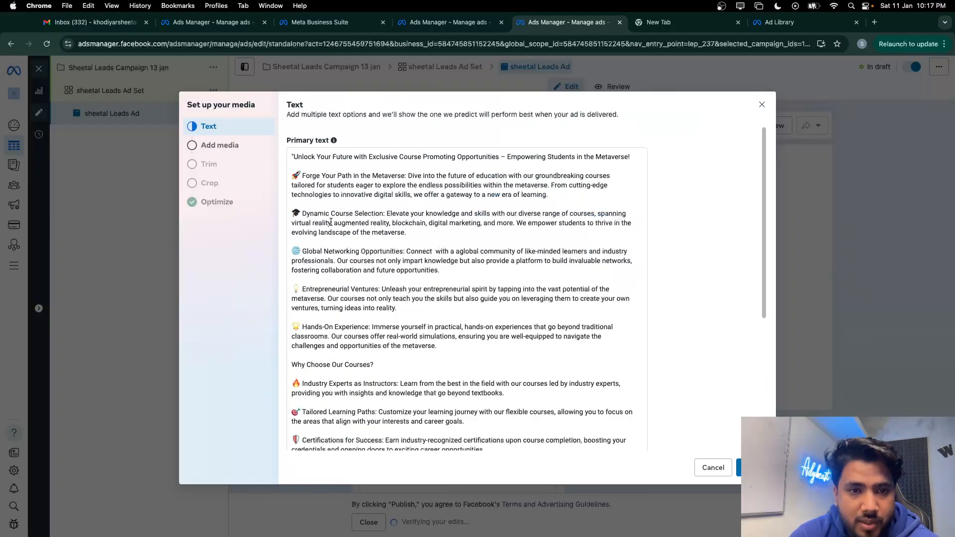
{"action": "left_click", "coordinate": [750, 468]}
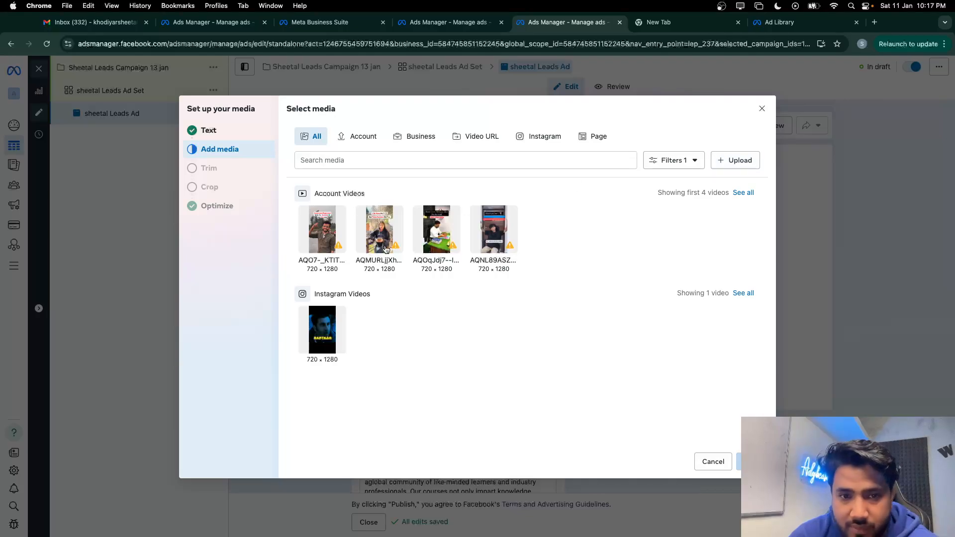
{"action": "left_click", "coordinate": [326, 229]}
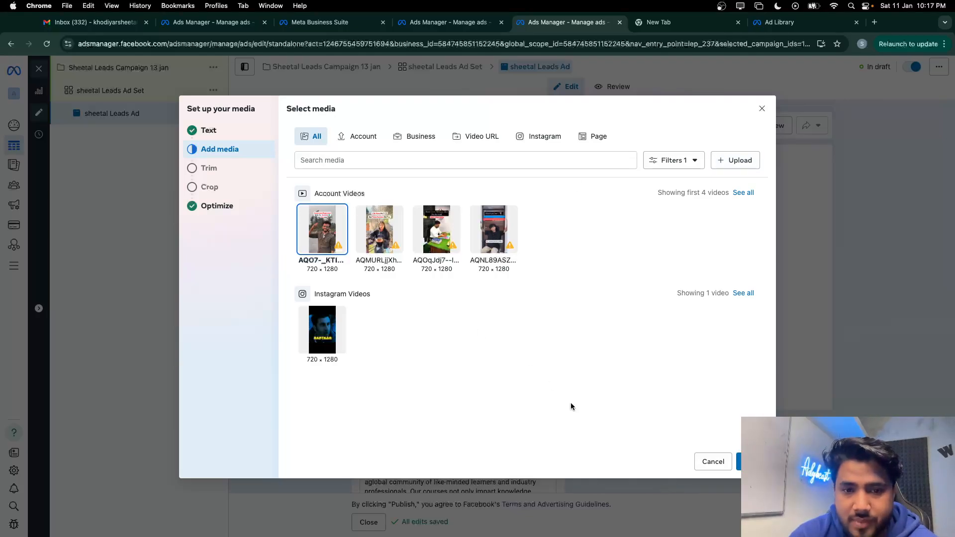
{"action": "left_click", "coordinate": [751, 463]}
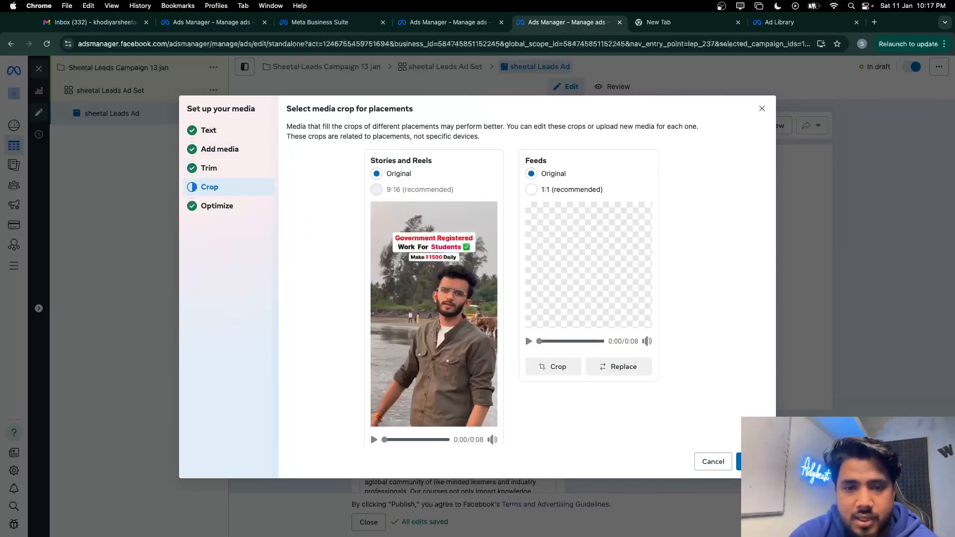
Turn on all Advantage+ creative enhancements and apply the media setup
{"action": "left_click", "coordinate": [751, 463]}
{"action": "scroll", "coordinate": [299, 164], "scroll_direction": "down", "scroll_amount": 2}
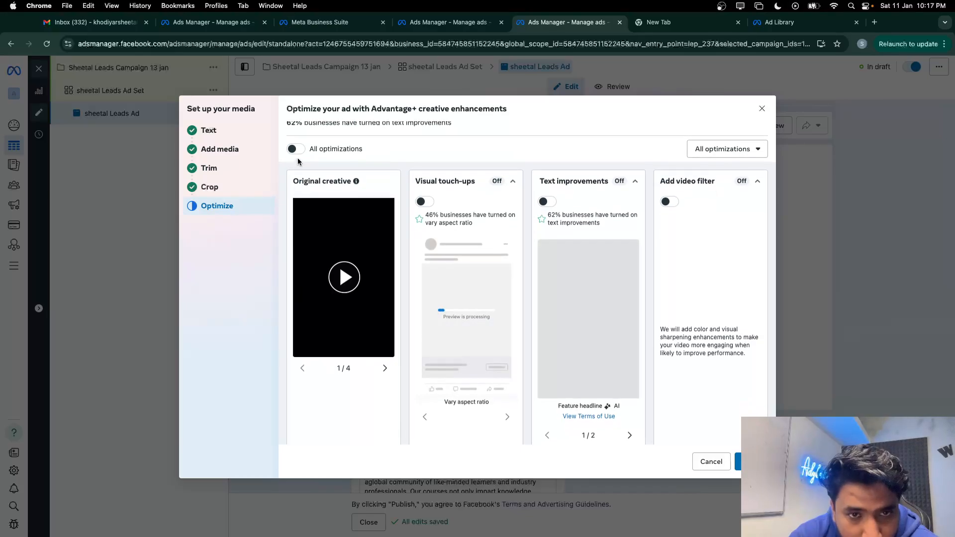
{"action": "scroll", "coordinate": [298, 161], "scroll_direction": "up", "scroll_amount": 2}
{"action": "left_click", "coordinate": [296, 199]}
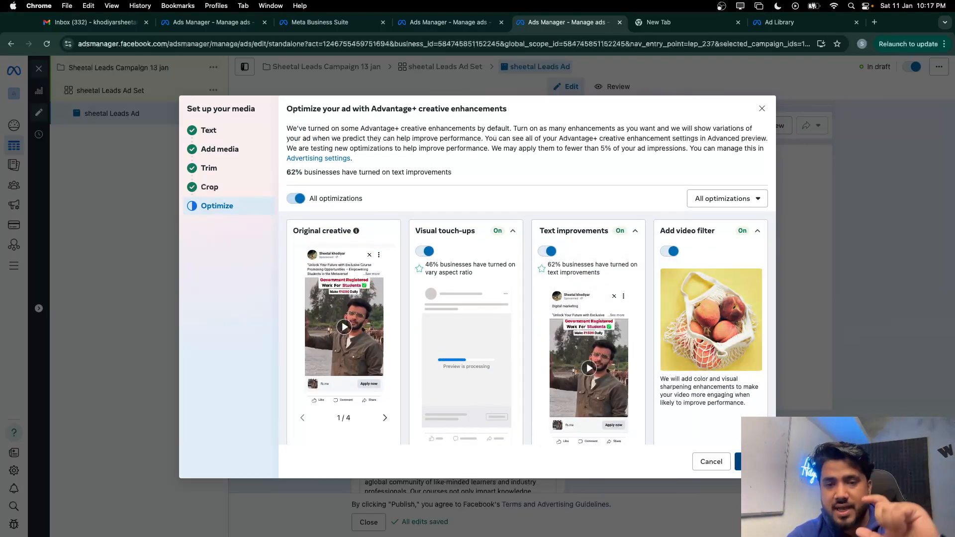
{"action": "left_click", "coordinate": [750, 462]}
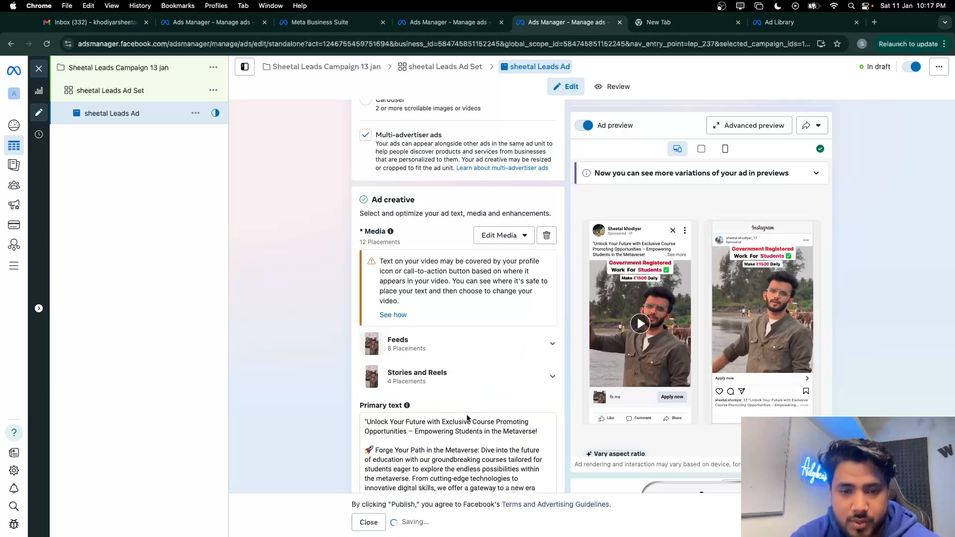
Select 'Unlock Your Future with' at the start of the ad's primary text
{"action": "scroll", "coordinate": [468, 418], "scroll_direction": "down", "scroll_amount": 6}
{"action": "scroll", "coordinate": [626, 429], "scroll_direction": "down", "scroll_amount": 5}
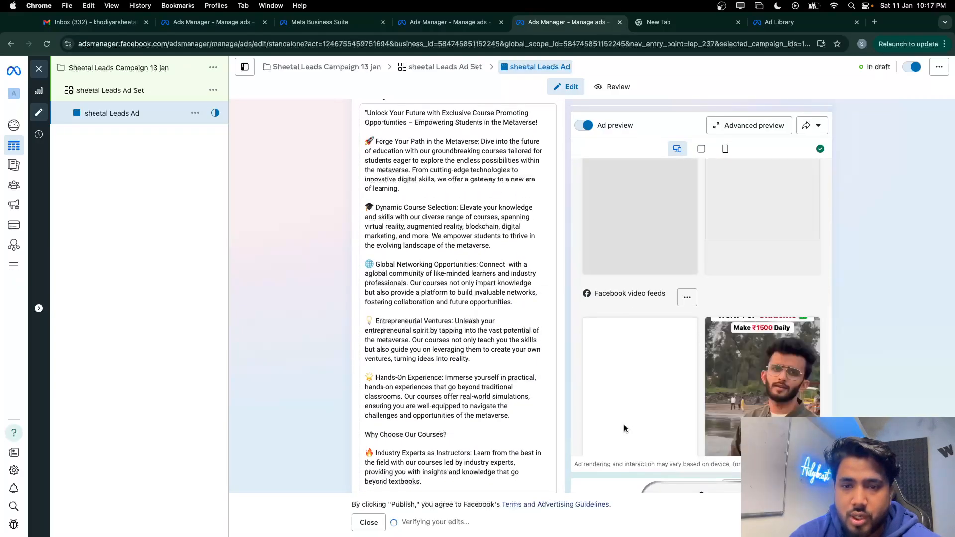
{"action": "scroll", "coordinate": [432, 215], "scroll_direction": "down", "scroll_amount": 6}
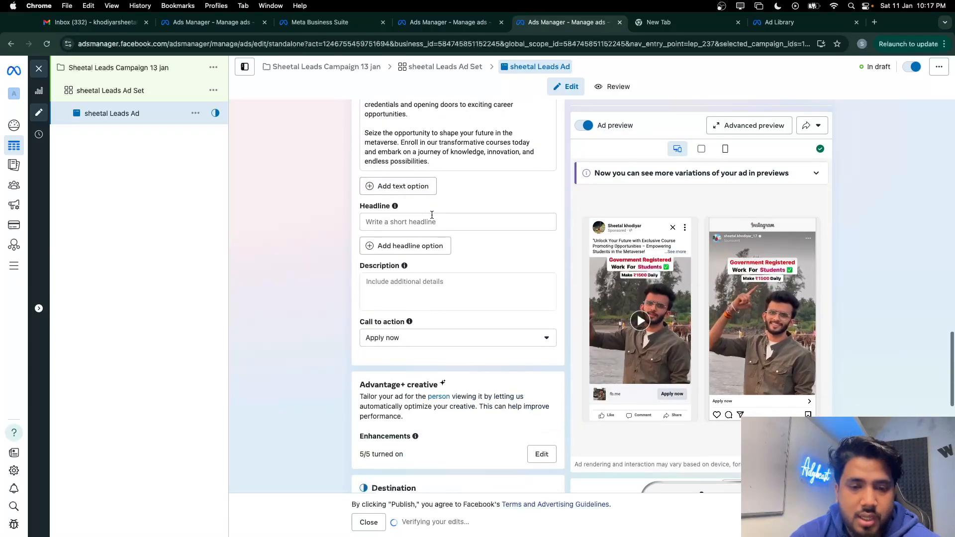
{"action": "scroll", "coordinate": [432, 215], "scroll_direction": "down", "scroll_amount": 5}
{"action": "scroll", "coordinate": [433, 219], "scroll_direction": "up", "scroll_amount": 12}
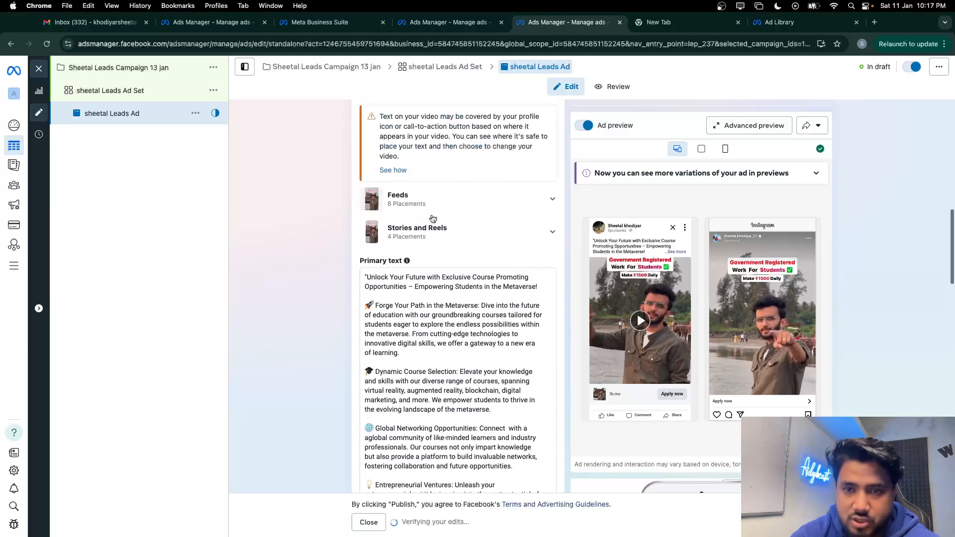
{"action": "scroll", "coordinate": [433, 219], "scroll_direction": "up", "scroll_amount": 10}
{"action": "scroll", "coordinate": [438, 277], "scroll_direction": "up", "scroll_amount": 3}
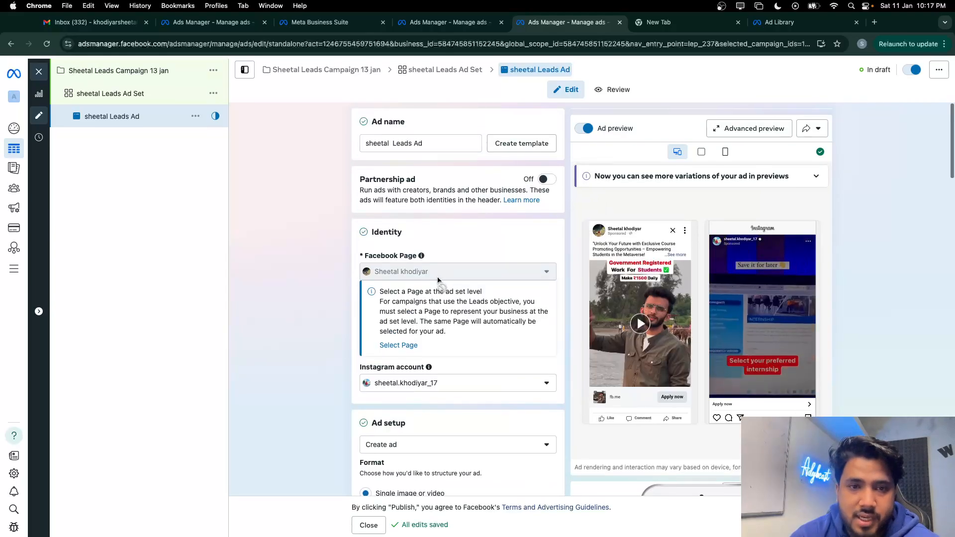
{"action": "scroll", "coordinate": [438, 277], "scroll_direction": "down", "scroll_amount": 15}
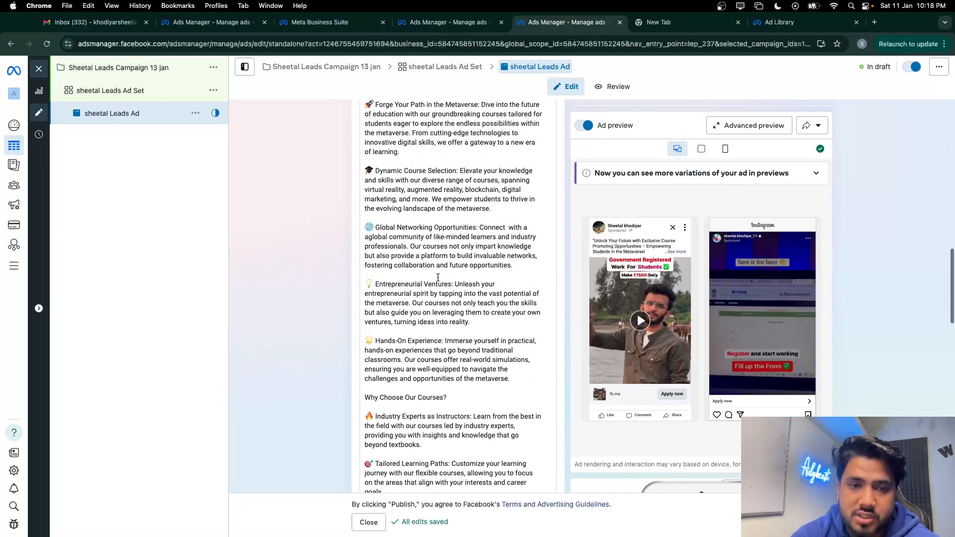
{"action": "scroll", "coordinate": [438, 278], "scroll_direction": "up", "scroll_amount": 2}
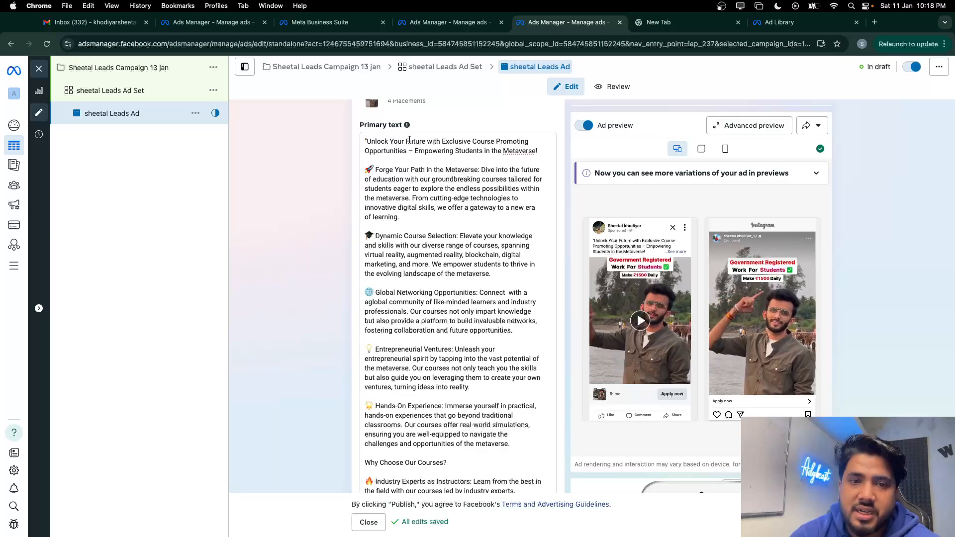
{"action": "left_click", "coordinate": [422, 140]}
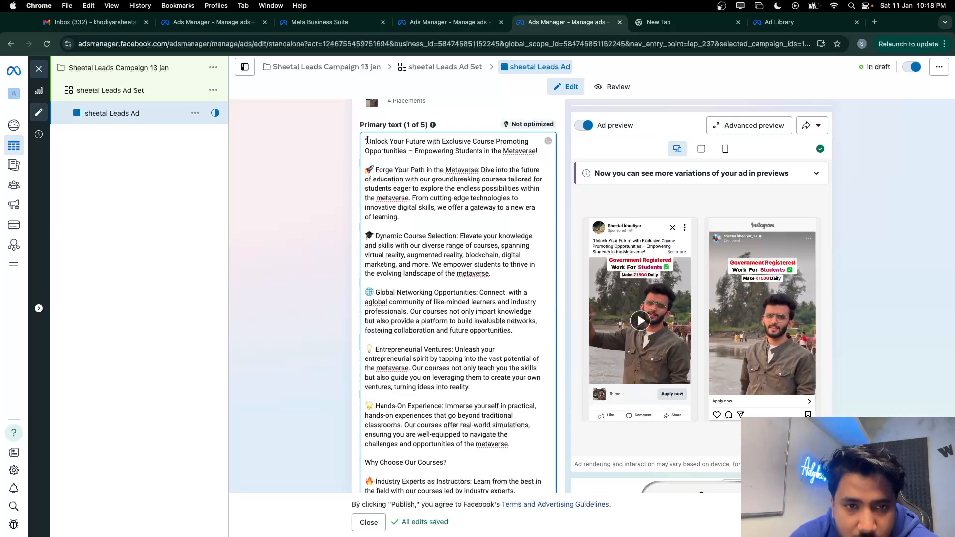
{"action": "left_click_drag", "start_coordinate": [365, 140], "coordinate": [372, 141]}
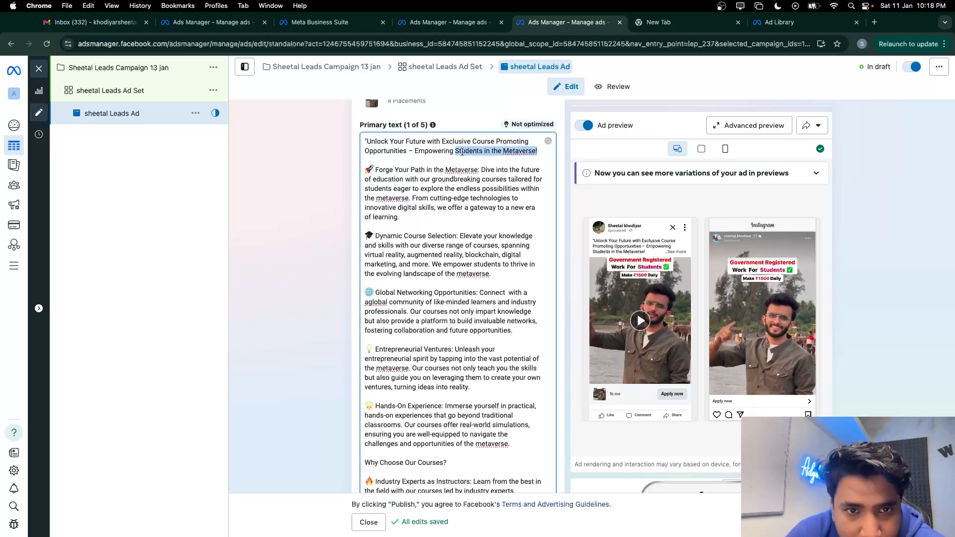
{"action": "left_click_drag", "start_coordinate": [462, 152], "coordinate": [375, 143]}
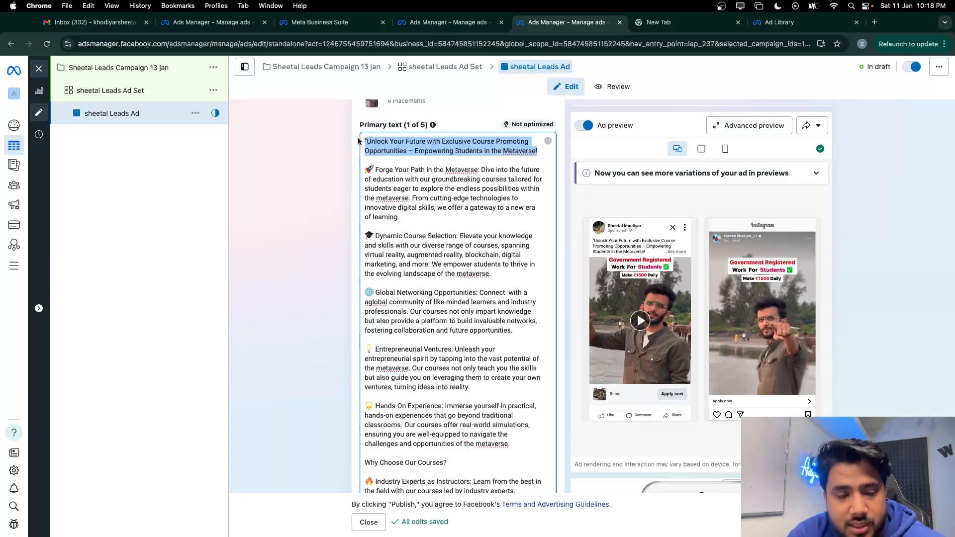
{"action": "left_click", "coordinate": [365, 133]}
{"action": "left_click", "coordinate": [365, 139]}
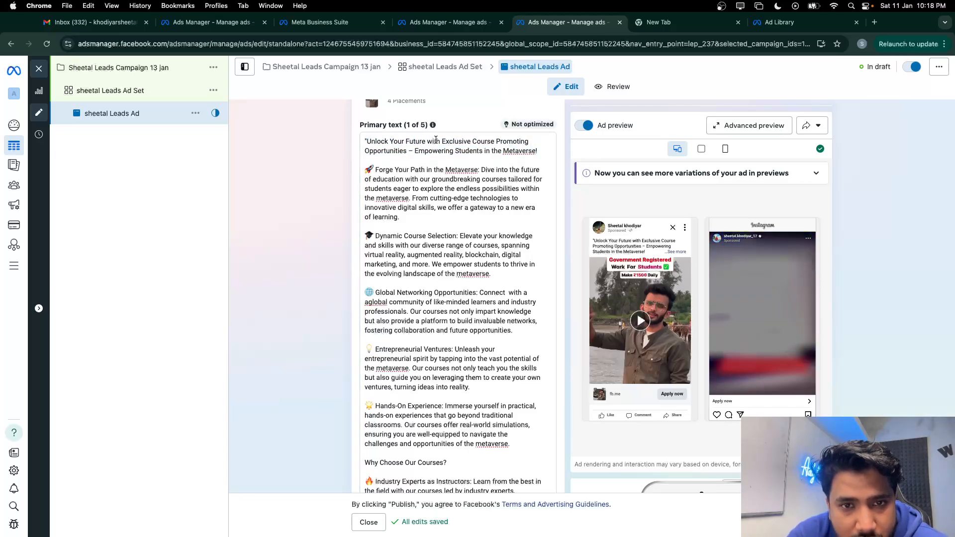
{"action": "left_click_drag", "start_coordinate": [440, 141], "coordinate": [373, 141]}
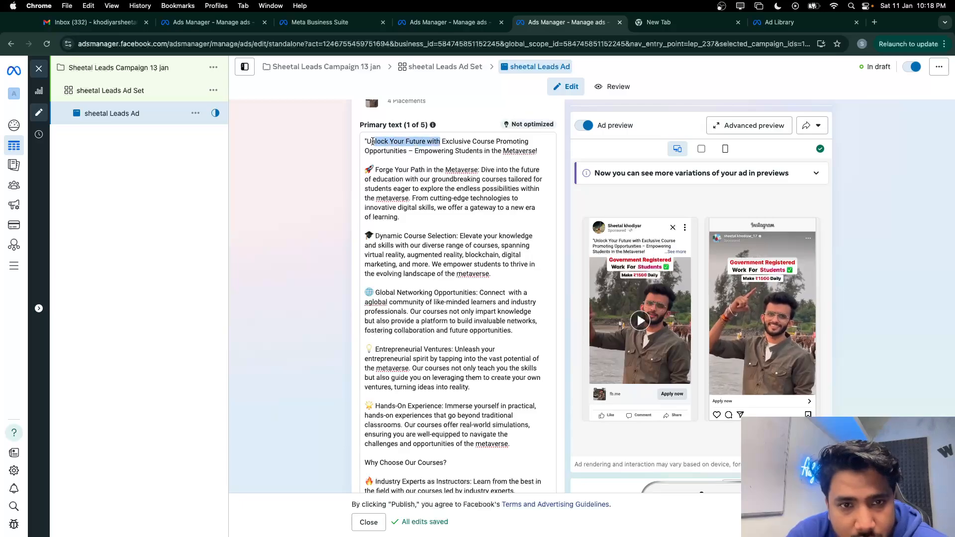
Replace the Ad Library keyword 'forever' with a typed 'unlock your future'
{"action": "left_click", "coordinate": [667, 21]}
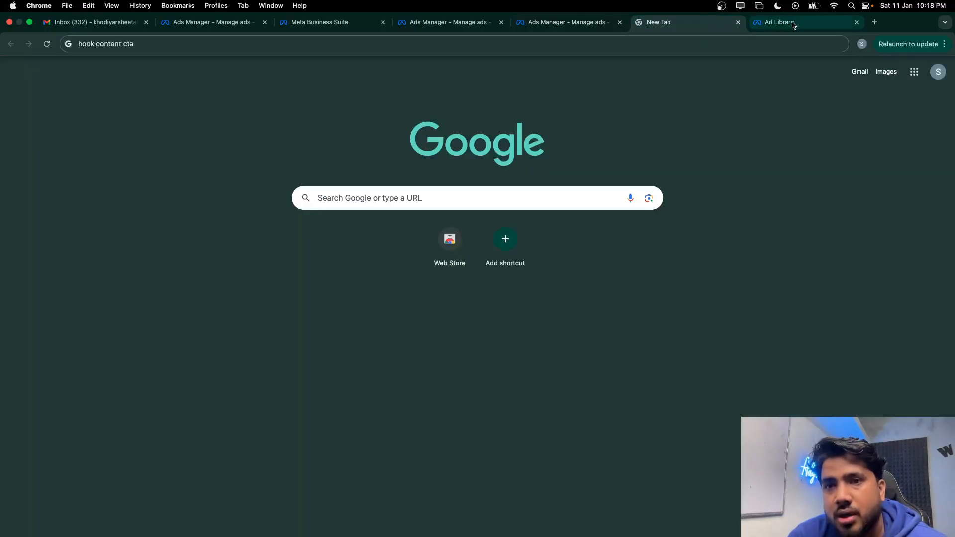
{"action": "left_click", "coordinate": [791, 21]}
{"action": "left_click", "coordinate": [172, 96]}
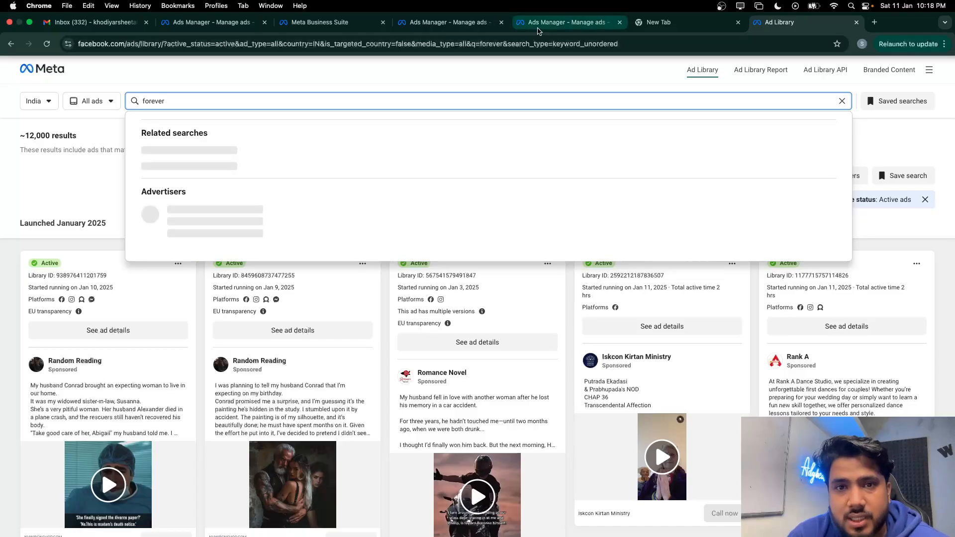
{"action": "left_click", "coordinate": [567, 21]}
{"action": "left_click", "coordinate": [391, 139]}
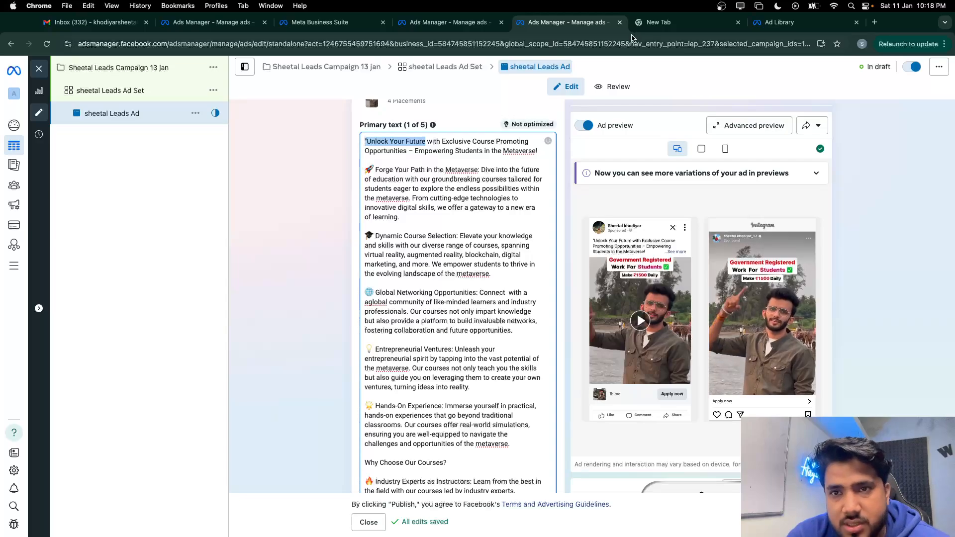
{"action": "left_click", "coordinate": [781, 25]}
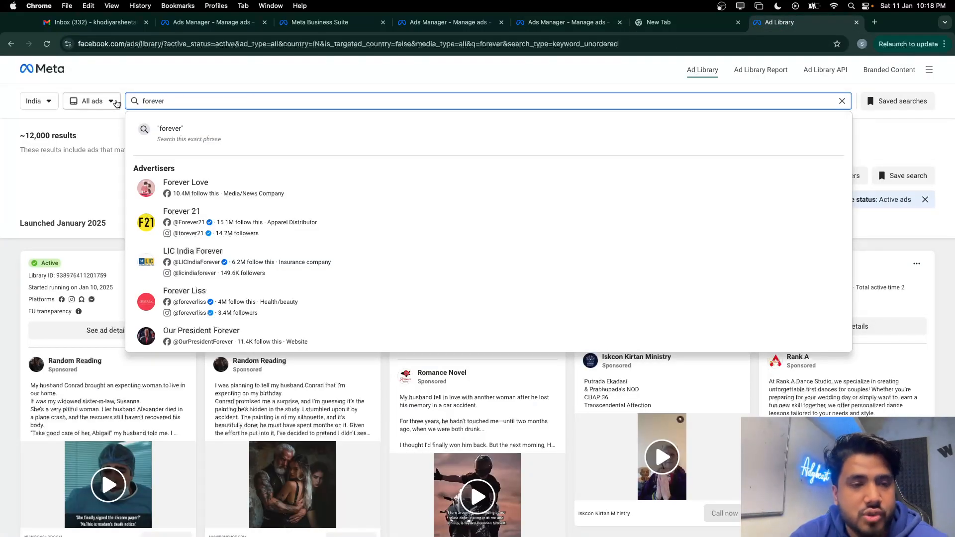
{"action": "left_click", "coordinate": [567, 22]}
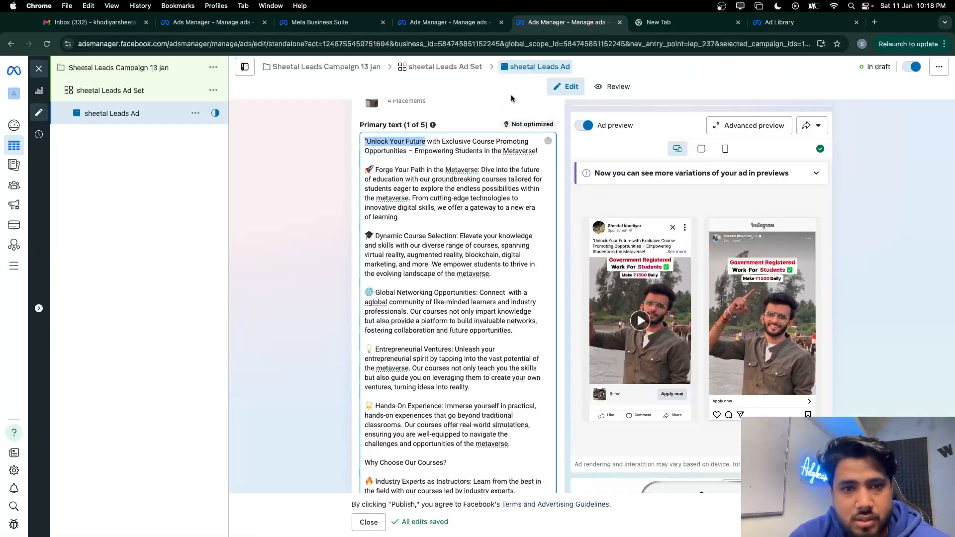
{"action": "left_click", "coordinate": [781, 22]}
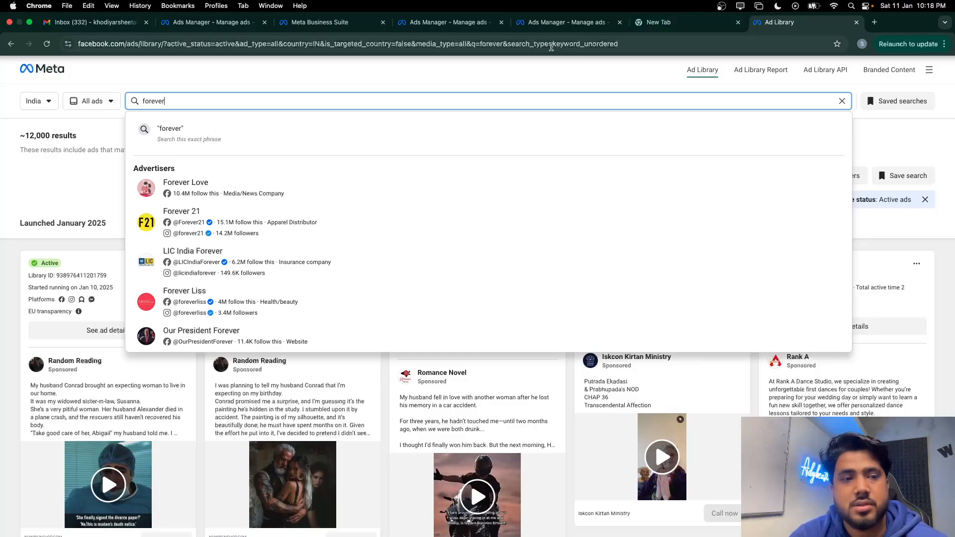
{"action": "key", "text": "BackSpace"}
{"action": "key", "text": "BackSpace"}
{"action": "key", "text": "BackSpace"}
{"action": "key", "text": "BackSpace"}
{"action": "key", "text": "BackSpace"}
{"action": "key", "text": "BackSpace"}
{"action": "key", "text": "BackSpace"}
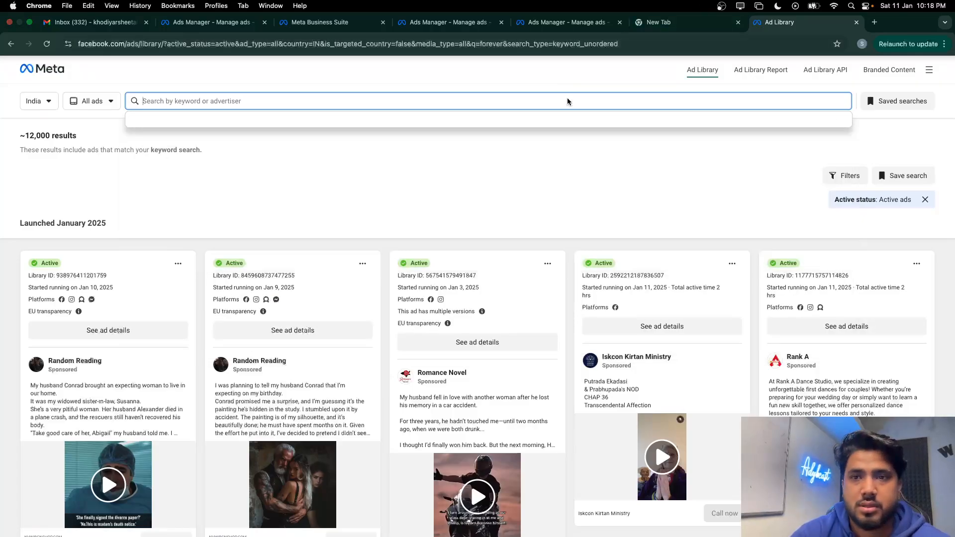
{"action": "type", "text": "un"}
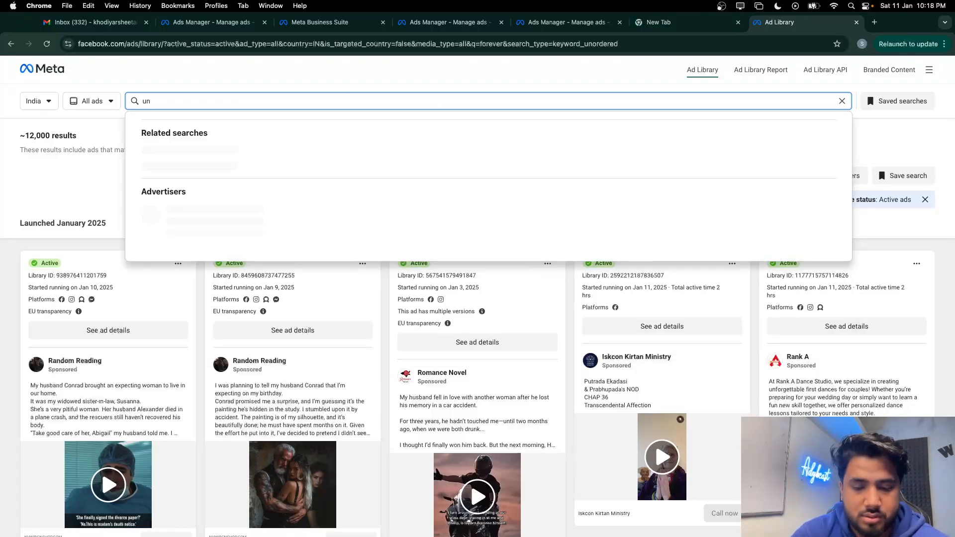
{"action": "type", "text": "lock ypu"}
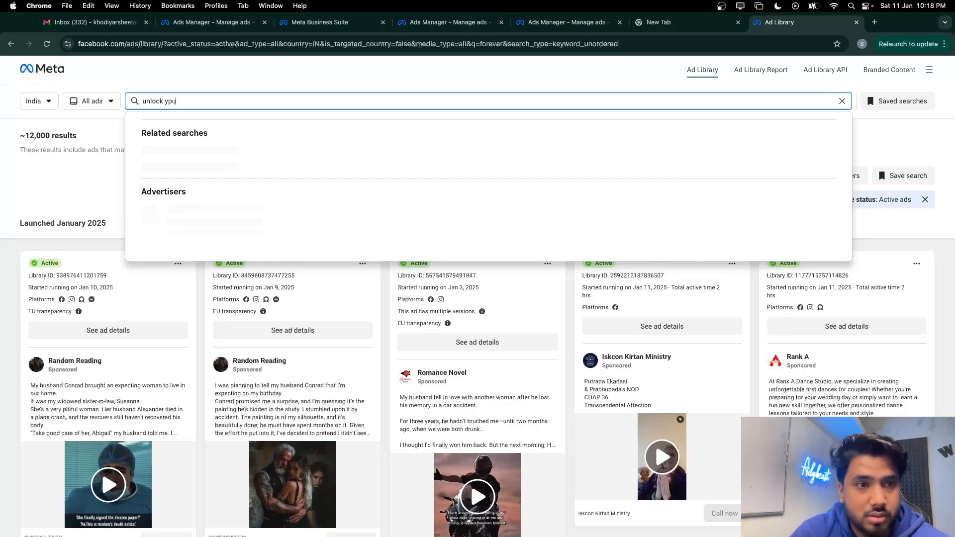
{"action": "key", "text": "BackSpace"}
{"action": "key", "text": "BackSpace"}
{"action": "type", "text": "ou"}
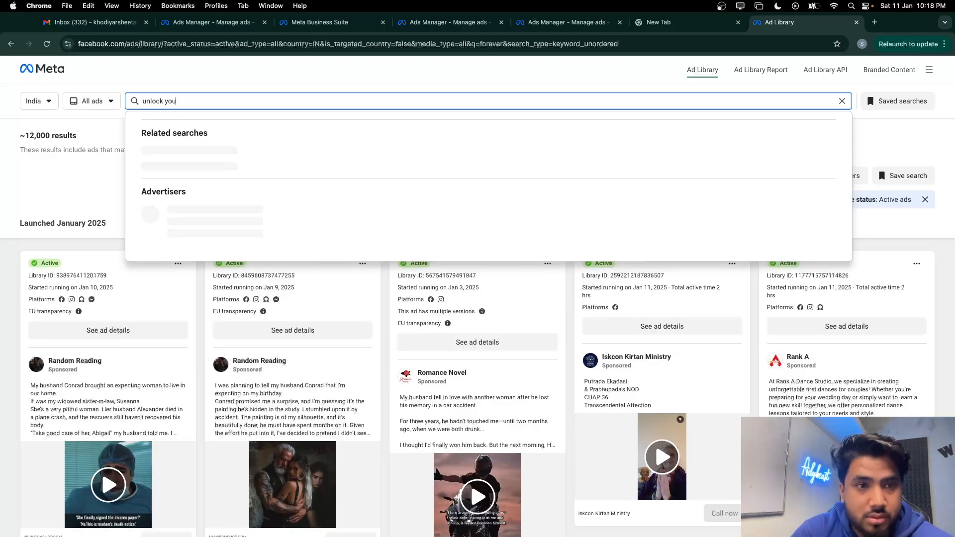
{"action": "type", "text": "r f"}
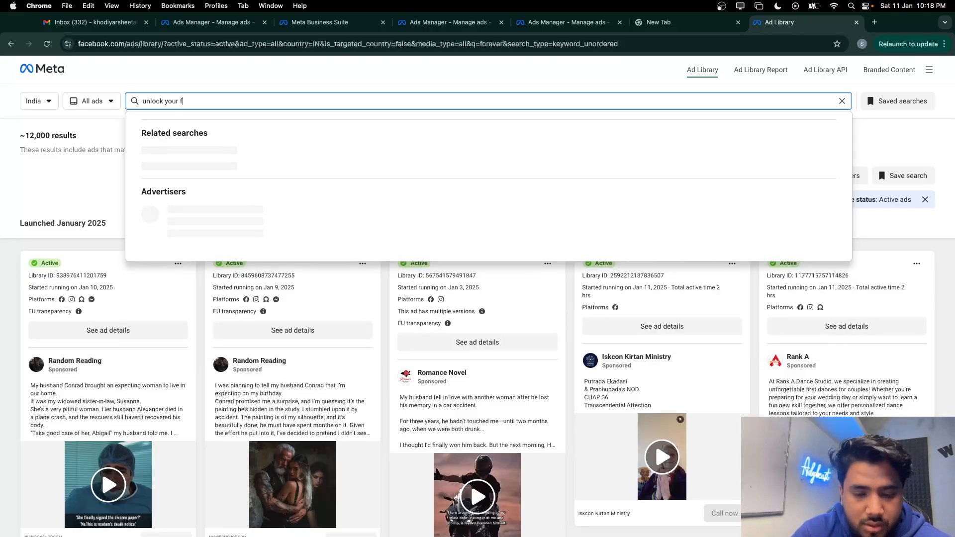
{"action": "type", "text": "uture"}
Search 'unlock your future', expand one ad's full text, and play its video
{"action": "key", "text": "Return"}
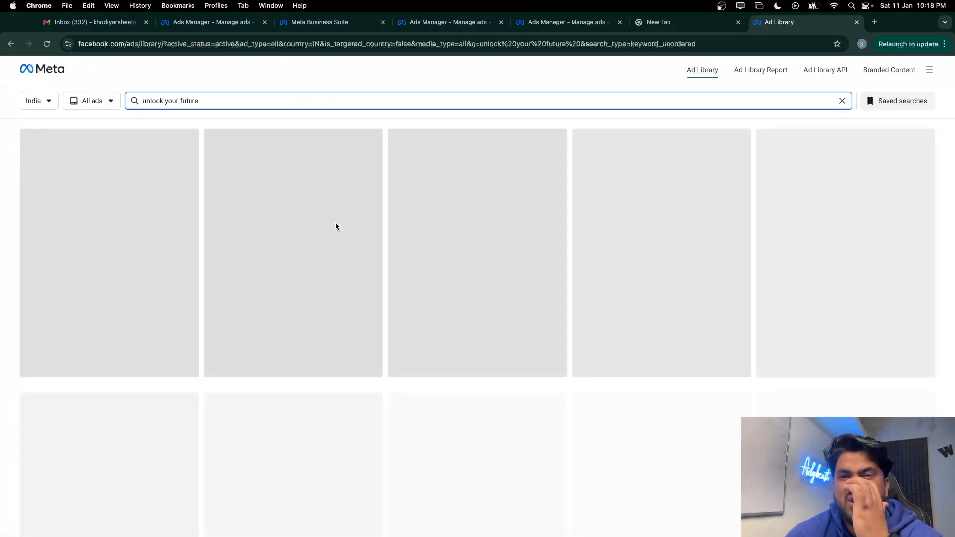
{"action": "scroll", "coordinate": [362, 298], "scroll_direction": "down", "scroll_amount": 8}
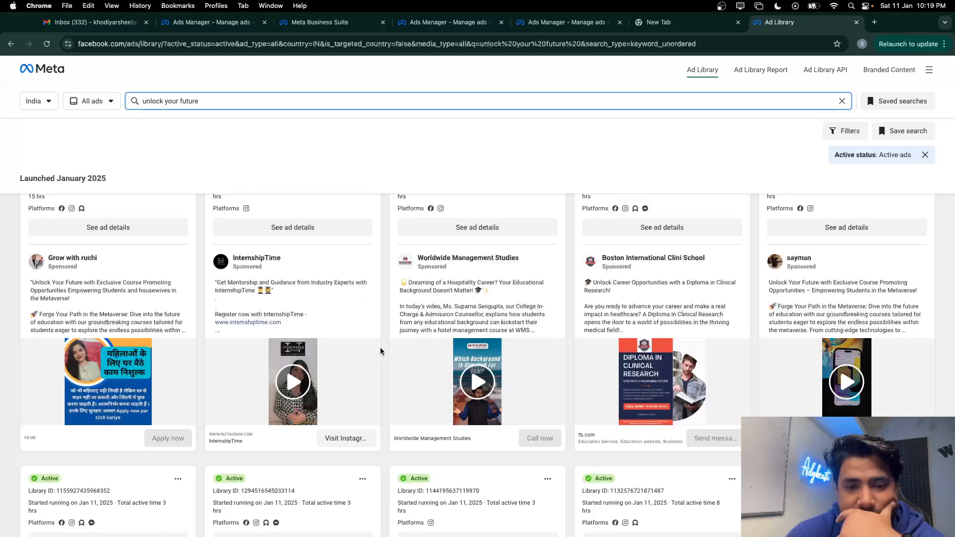
{"action": "scroll", "coordinate": [380, 351], "scroll_direction": "down", "scroll_amount": 5}
{"action": "scroll", "coordinate": [497, 402], "scroll_direction": "down", "scroll_amount": 3}
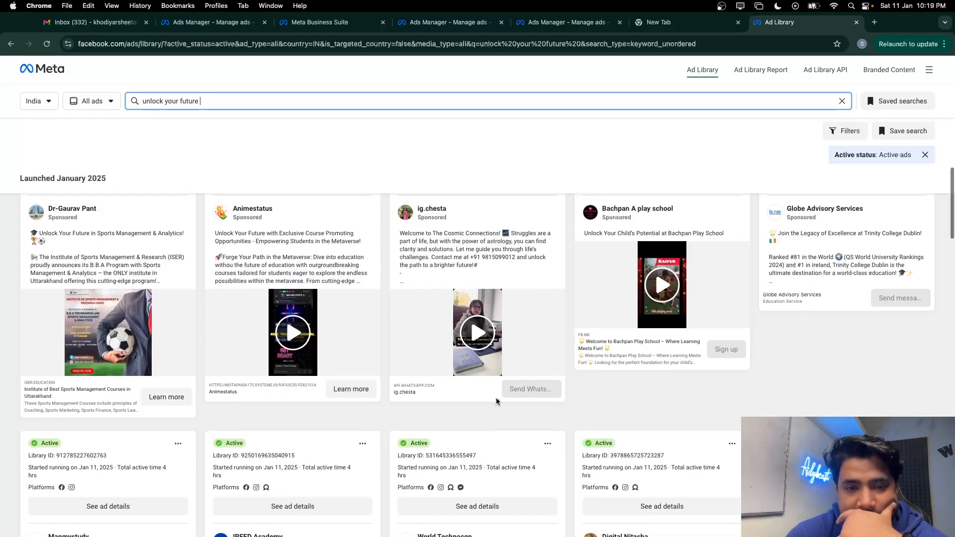
{"action": "scroll", "coordinate": [497, 402], "scroll_direction": "down", "scroll_amount": 5}
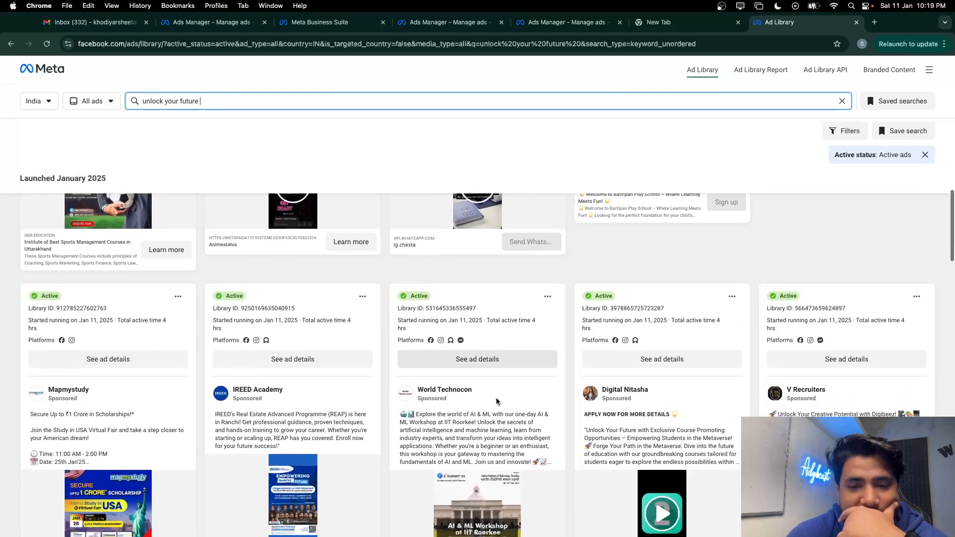
{"action": "scroll", "coordinate": [637, 394], "scroll_direction": "down", "scroll_amount": 2}
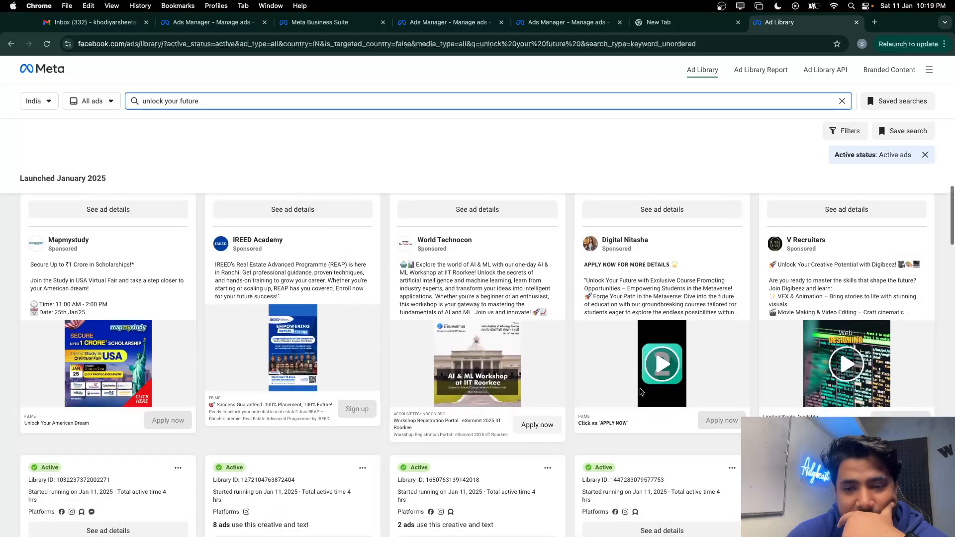
{"action": "left_click", "coordinate": [643, 291]}
{"action": "scroll", "coordinate": [640, 291], "scroll_direction": "down", "scroll_amount": 2}
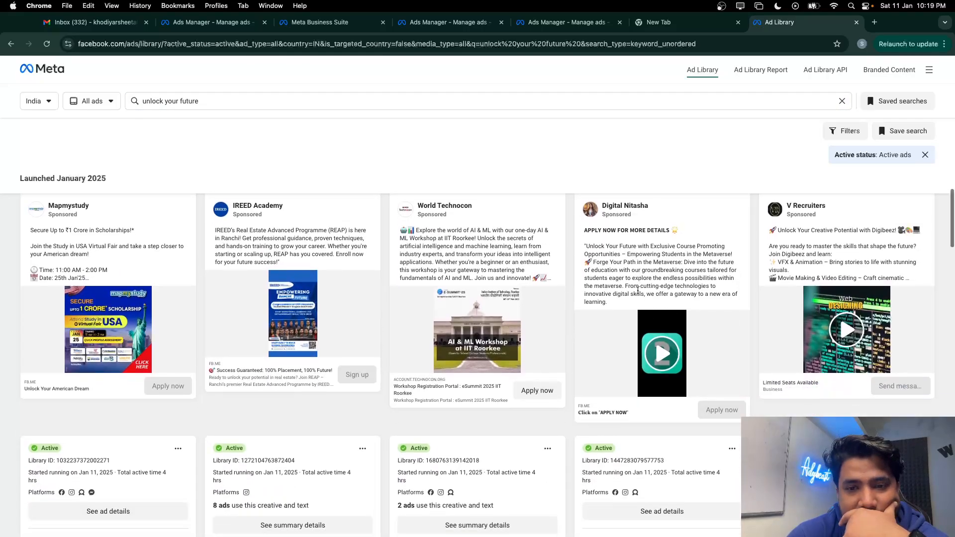
{"action": "left_click", "coordinate": [665, 344]}
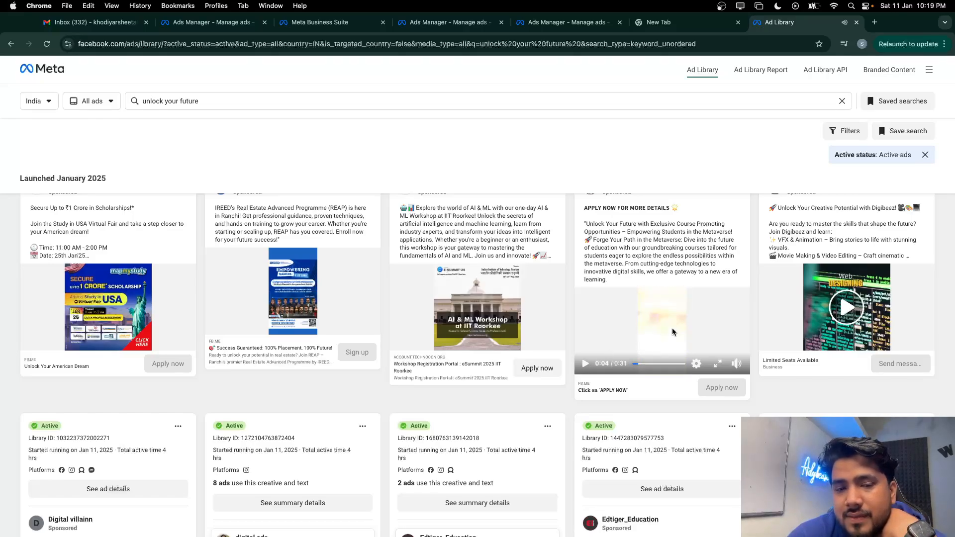
Scroll further through the results and play another video ad
{"action": "scroll", "coordinate": [672, 332], "scroll_direction": "down", "scroll_amount": 2}
{"action": "scroll", "coordinate": [188, 416], "scroll_direction": "down", "scroll_amount": 3}
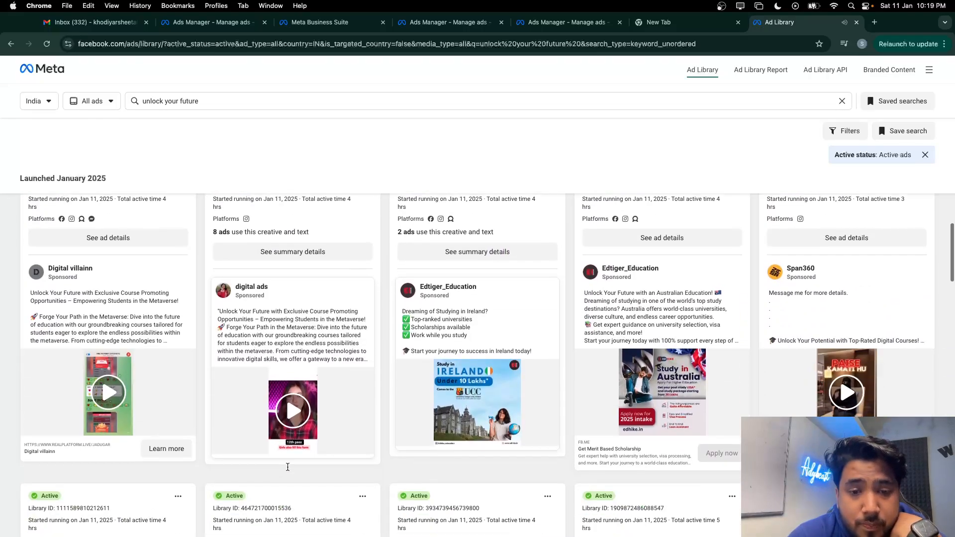
{"action": "scroll", "coordinate": [285, 410], "scroll_direction": "down", "scroll_amount": 5}
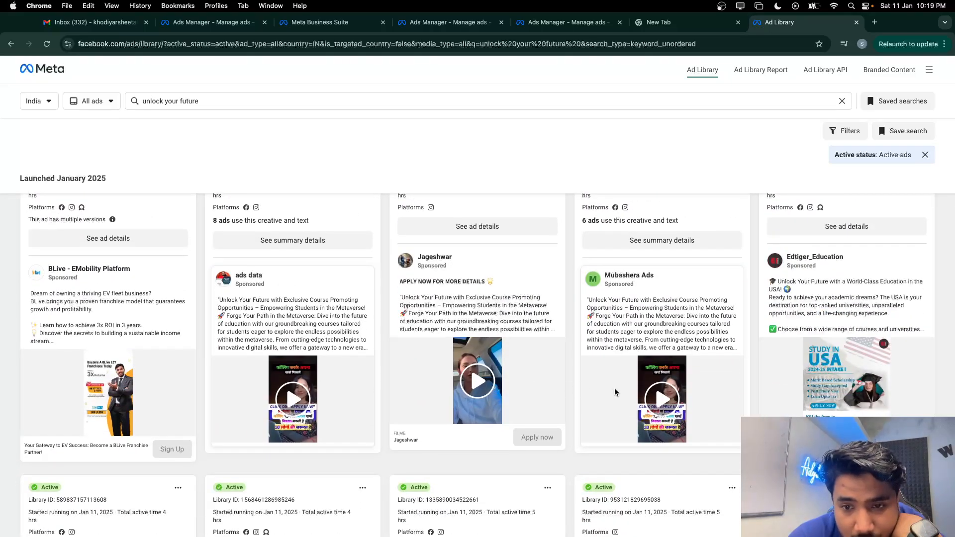
{"action": "scroll", "coordinate": [307, 399], "scroll_direction": "down", "scroll_amount": 5}
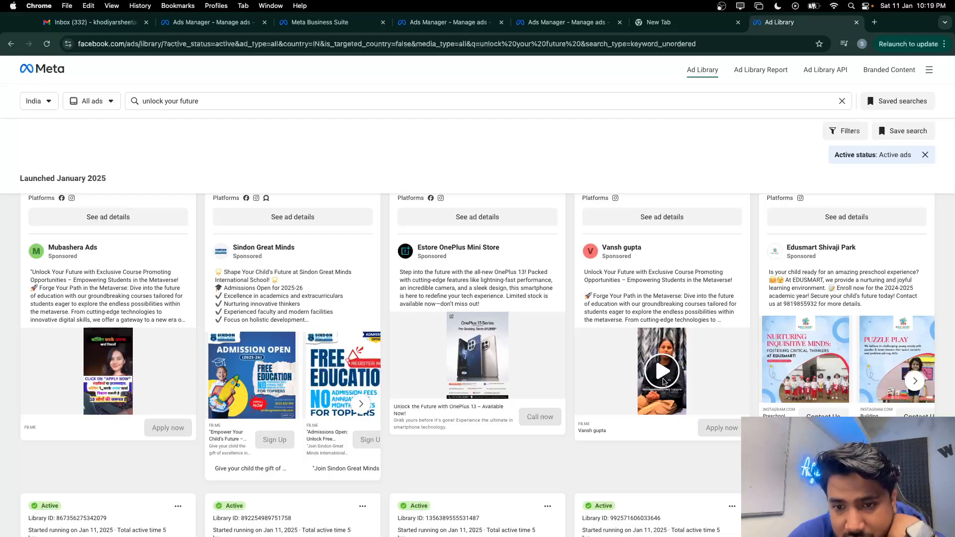
{"action": "left_click", "coordinate": [664, 382]}
{"action": "scroll", "coordinate": [607, 436], "scroll_direction": "down", "scroll_amount": 1}
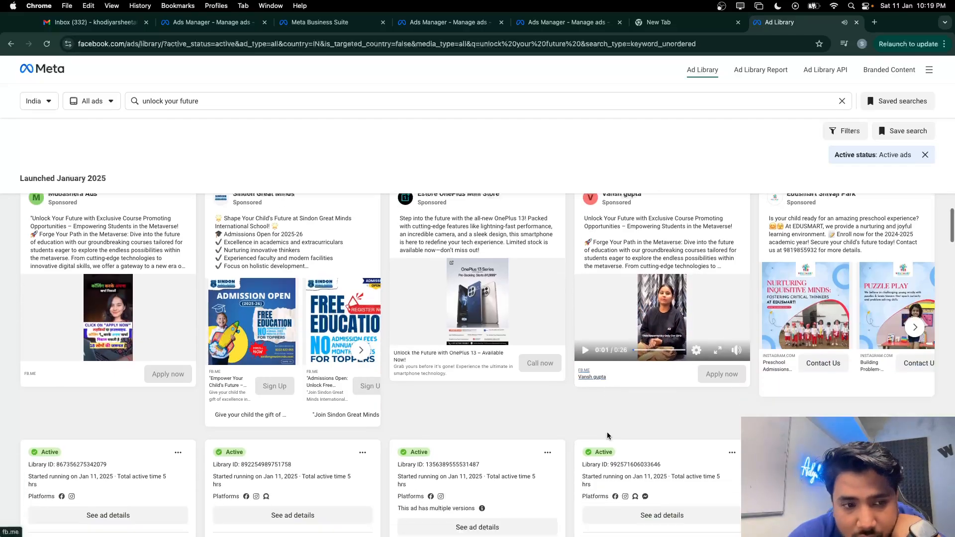
{"action": "scroll", "coordinate": [608, 436], "scroll_direction": "down", "scroll_amount": 5}
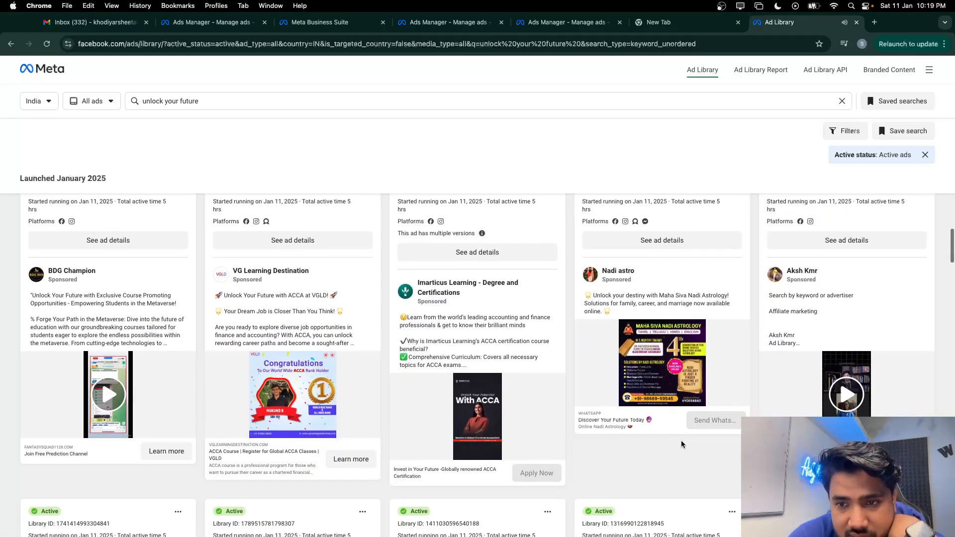
{"action": "scroll", "coordinate": [682, 445], "scroll_direction": "down", "scroll_amount": 5}
{"action": "scroll", "coordinate": [683, 444], "scroll_direction": "down", "scroll_amount": 10}
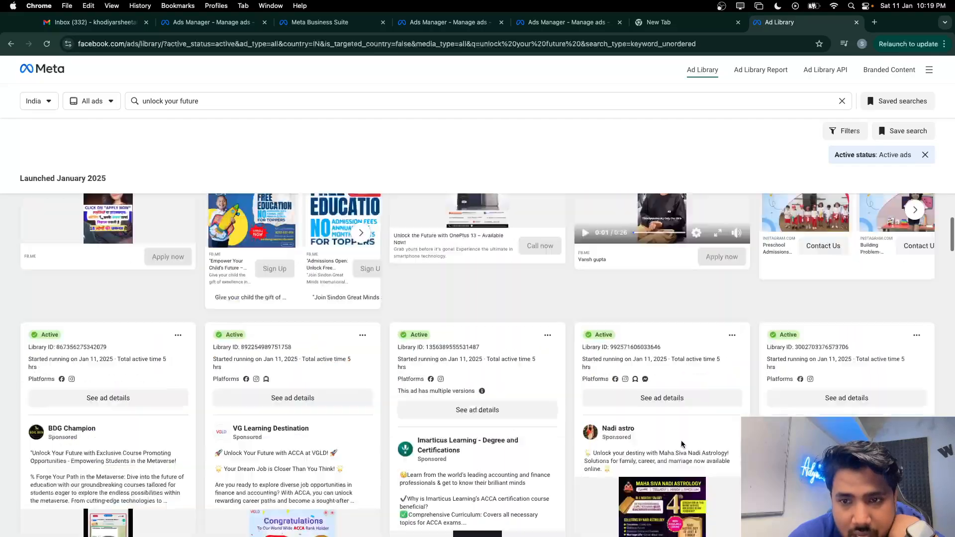
{"action": "scroll", "coordinate": [682, 445], "scroll_direction": "down", "scroll_amount": 10}
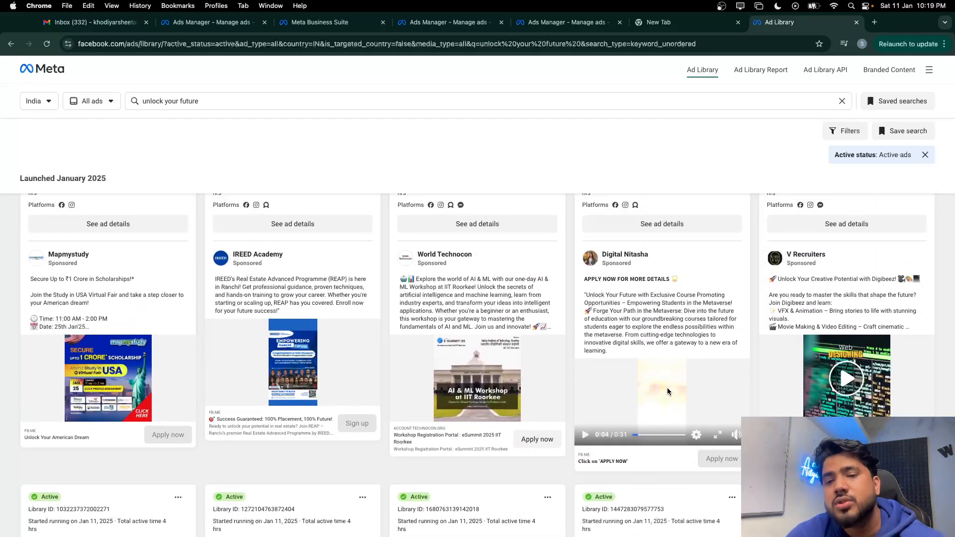
Inspect the video ad to reveal its video source address
{"action": "right_click", "coordinate": [668, 392]}
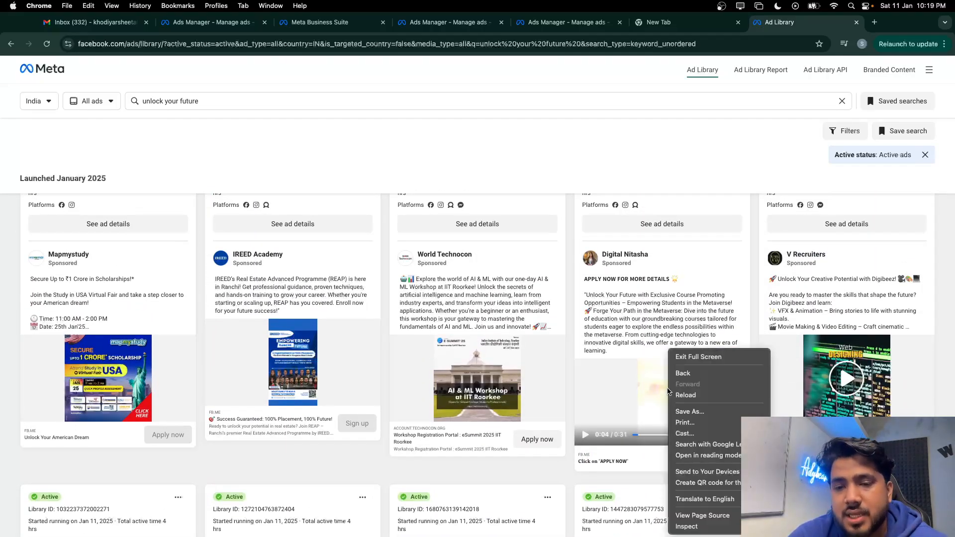
{"action": "left_click", "coordinate": [686, 526]}
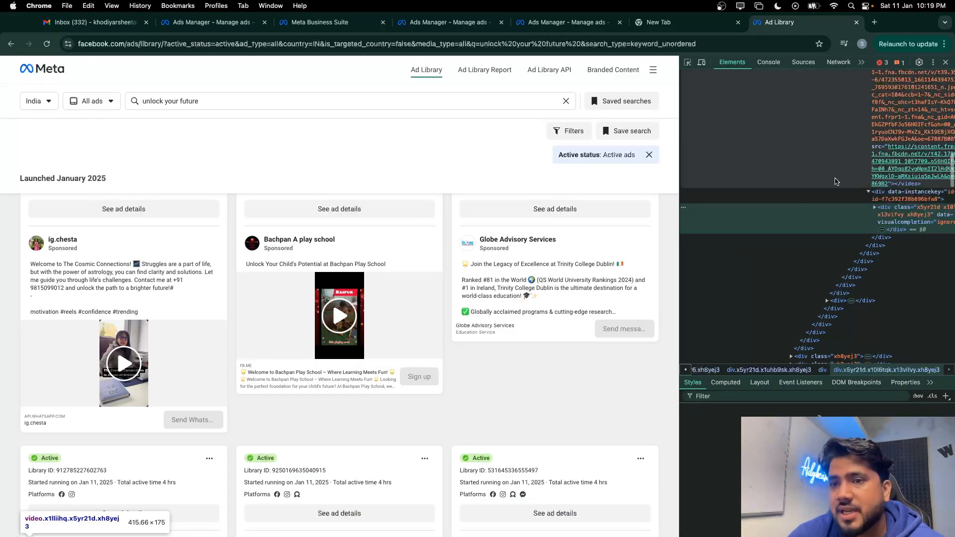
{"action": "left_click", "coordinate": [917, 165]}
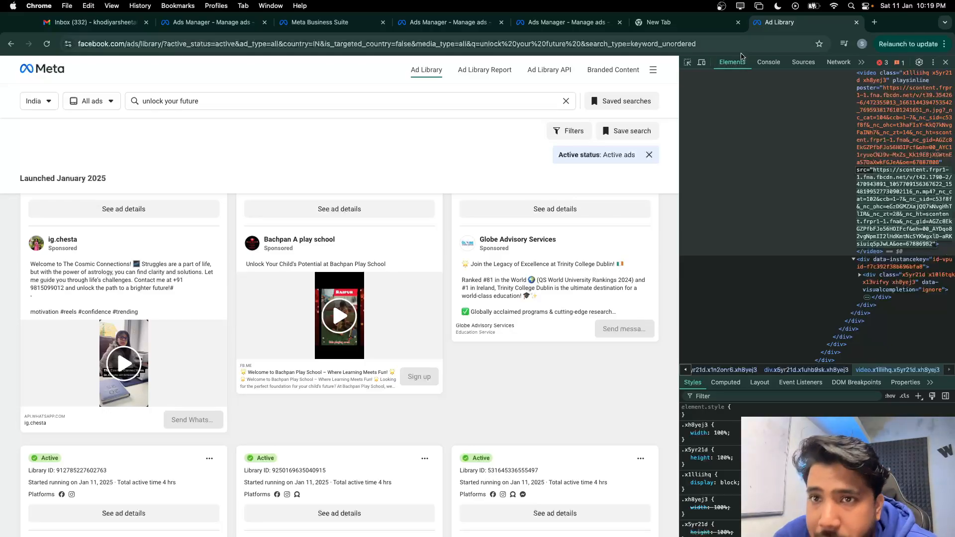
Open the copied video address in the blank tab, download it as .mp4, and close that tab
{"action": "key", "text": "ctrl+shift+Tab"}
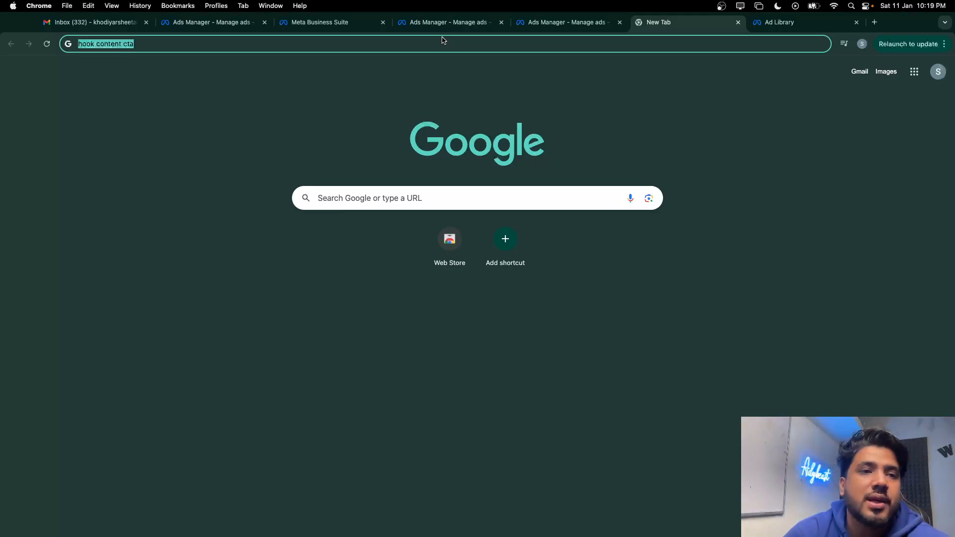
{"action": "key", "text": "super+v"}
{"action": "key", "text": "Return"}
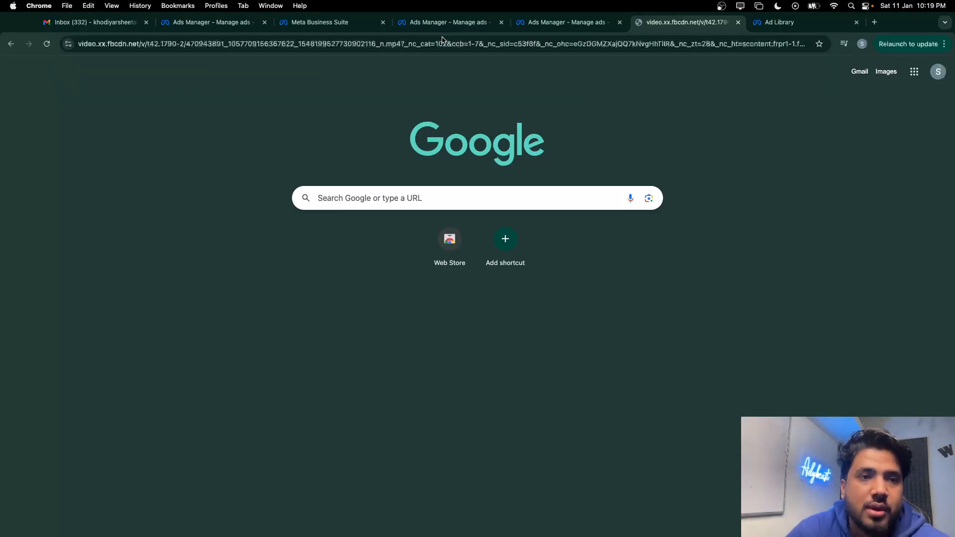
{"action": "left_click", "coordinate": [485, 298]}
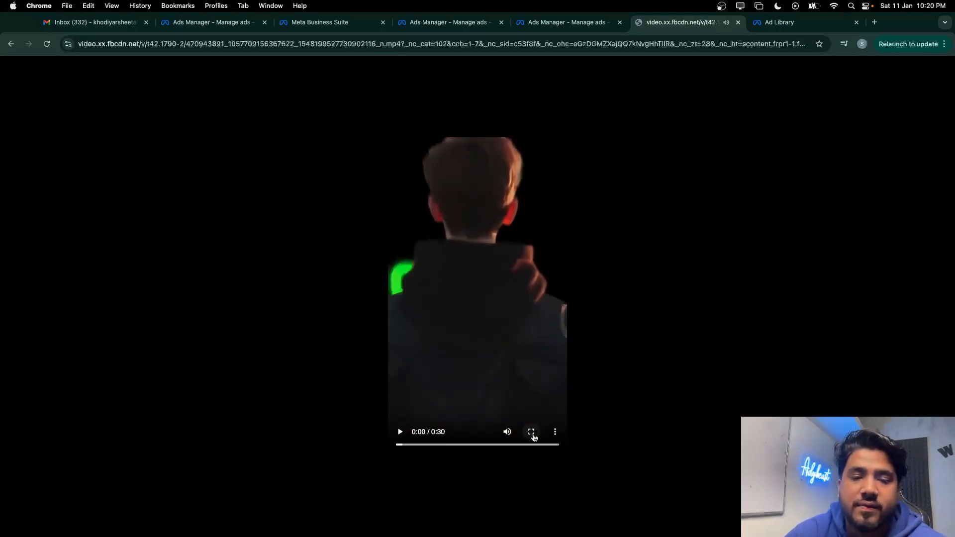
{"action": "left_click", "coordinate": [555, 432]}
{"action": "left_click", "coordinate": [535, 386]}
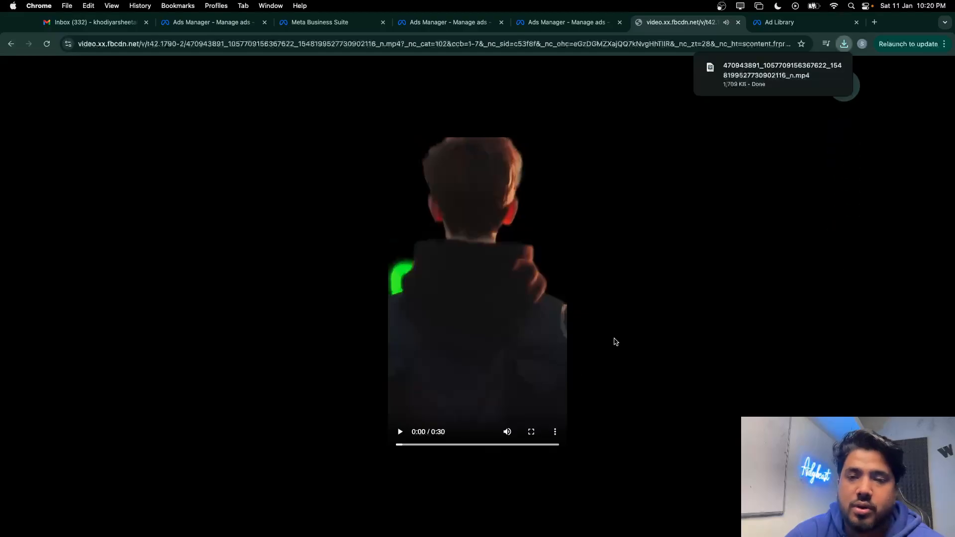
{"action": "mouse_move", "coordinate": [766, 70]}
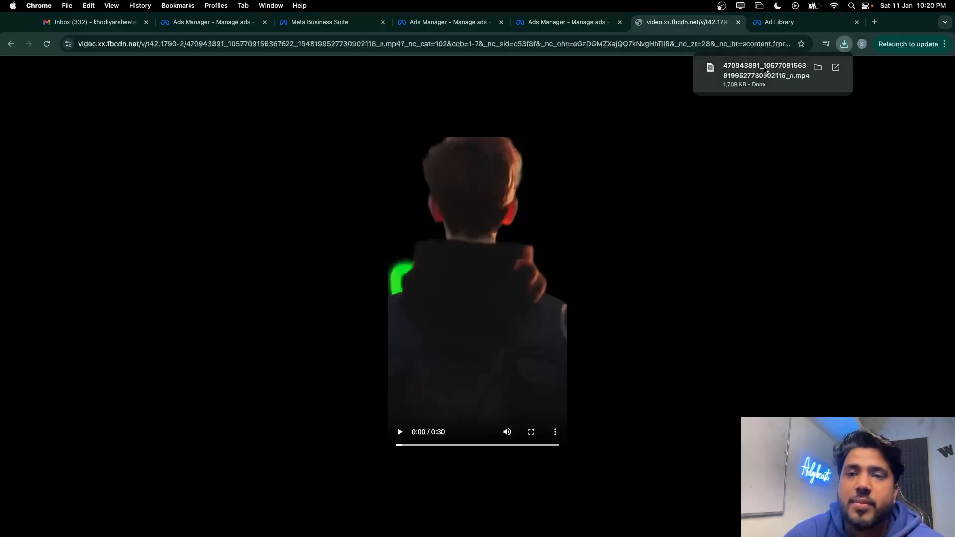
{"action": "left_click", "coordinate": [739, 23]}
Close the Ad Library tab, open a new blank tab, and go to the desktop
{"action": "left_click", "coordinate": [739, 23]}
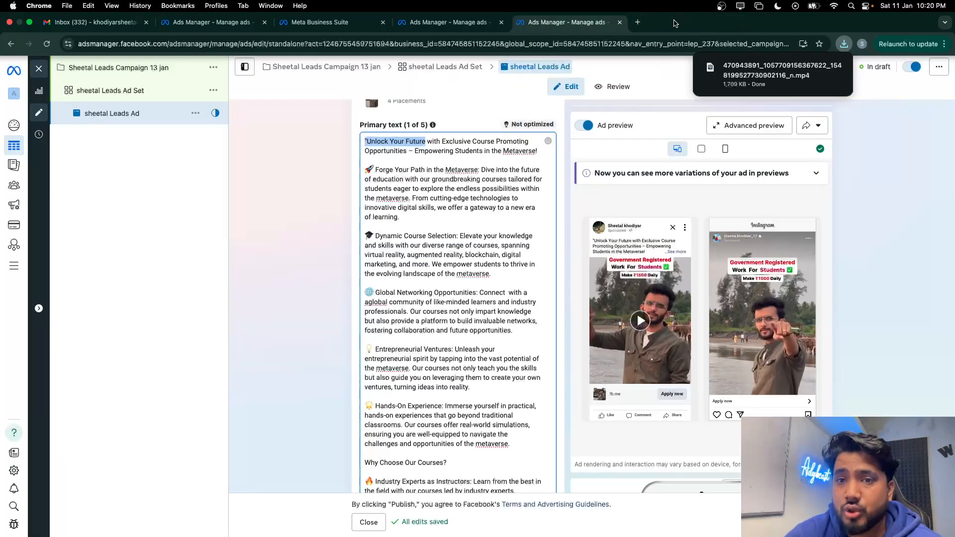
{"action": "left_click", "coordinate": [638, 22]}
{"action": "key", "text": "ctrl+Up"}
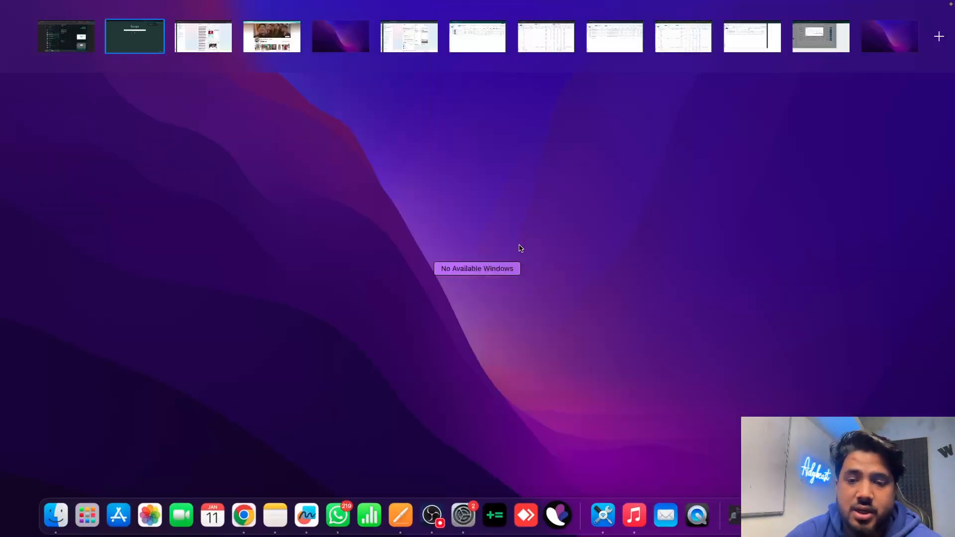
{"action": "left_click", "coordinate": [709, 336]}
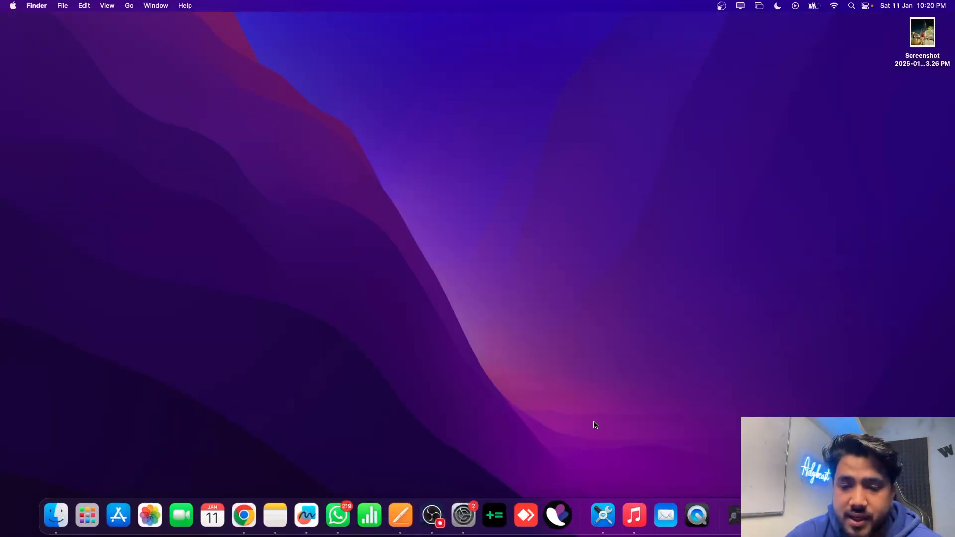
Launch VN Video Editor from Launchpad and switch back to the full-screen Chrome space
{"action": "key", "text": "F4"}
{"action": "scroll", "coordinate": [529, 356], "scroll_direction": "right", "scroll_amount": 5}
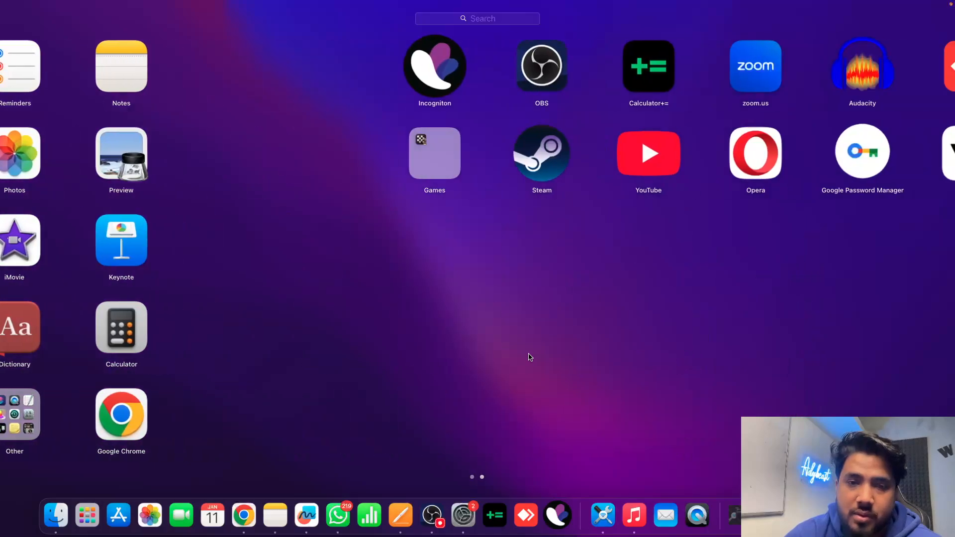
{"action": "left_click", "coordinate": [686, 158]}
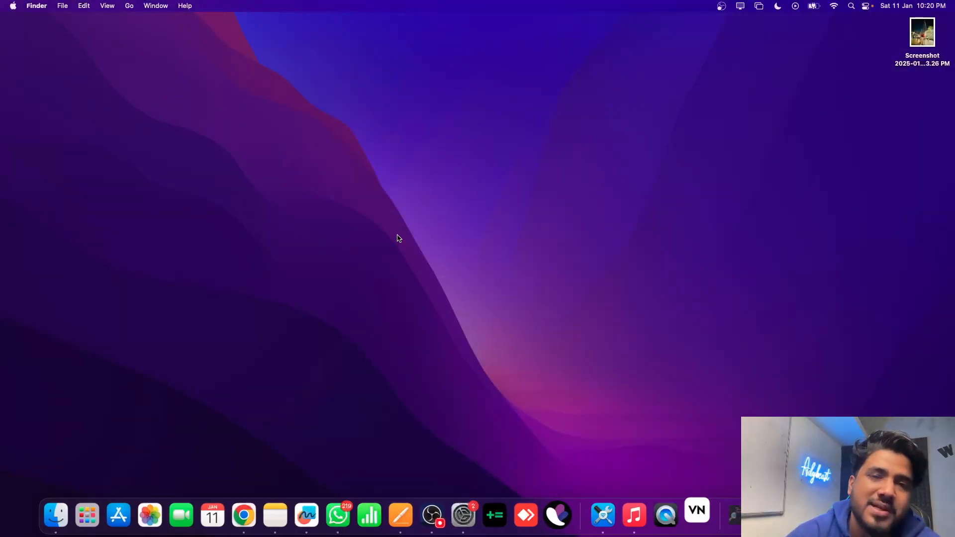
{"action": "key", "text": "ctrl+Up"}
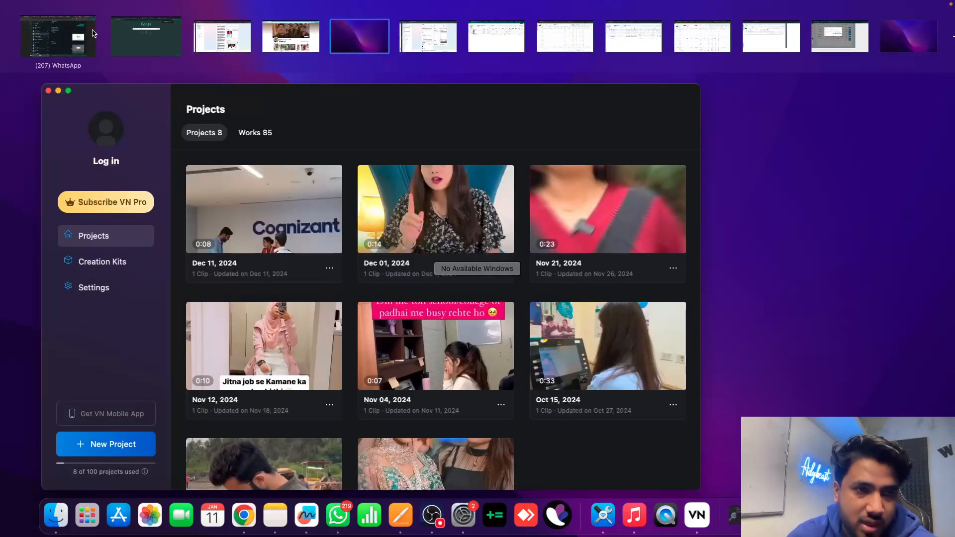
{"action": "left_click", "coordinate": [146, 36]}
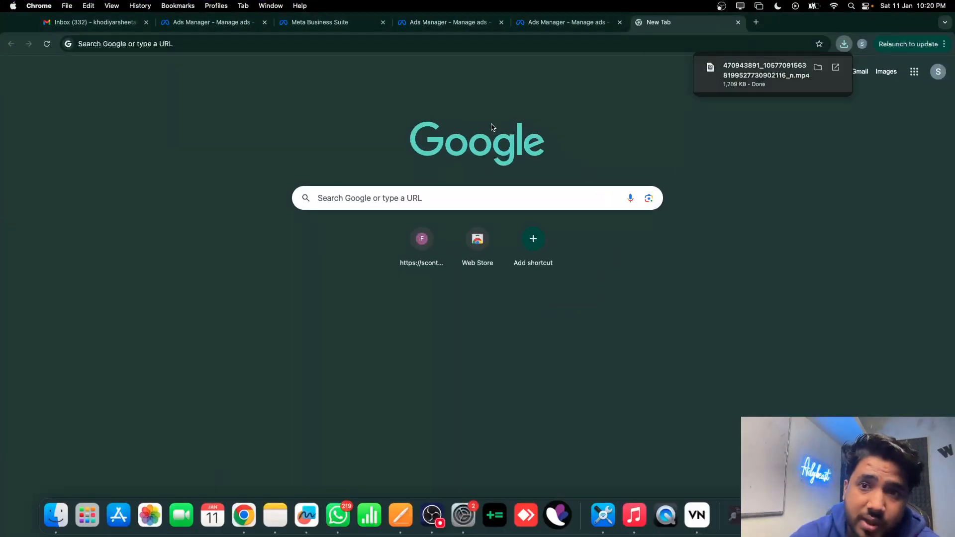
Start a new instant form in the ad draft and replace its default name
{"action": "left_click", "coordinate": [543, 23]}
{"action": "scroll", "coordinate": [457, 379], "scroll_direction": "down", "scroll_amount": 5}
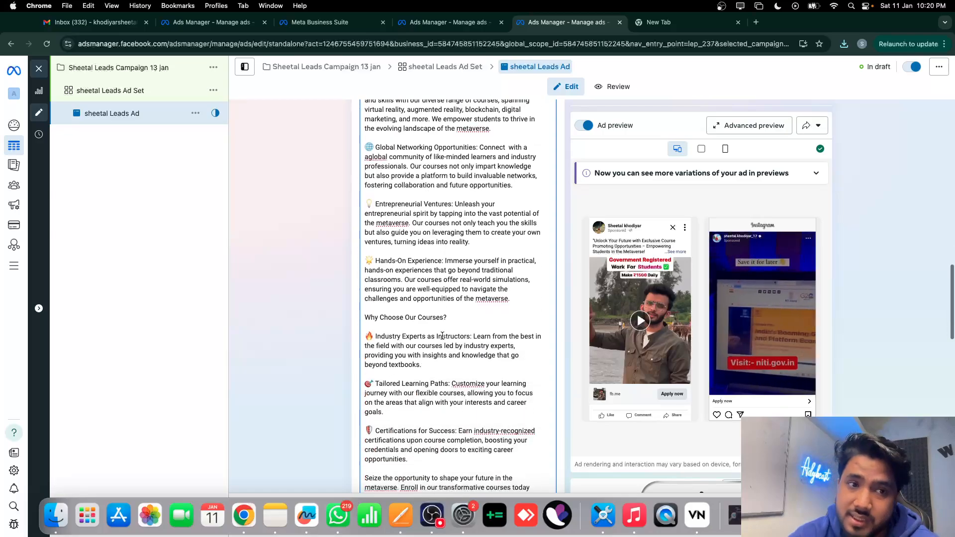
{"action": "scroll", "coordinate": [457, 380], "scroll_direction": "down", "scroll_amount": 8}
{"action": "scroll", "coordinate": [456, 378], "scroll_direction": "up", "scroll_amount": 3}
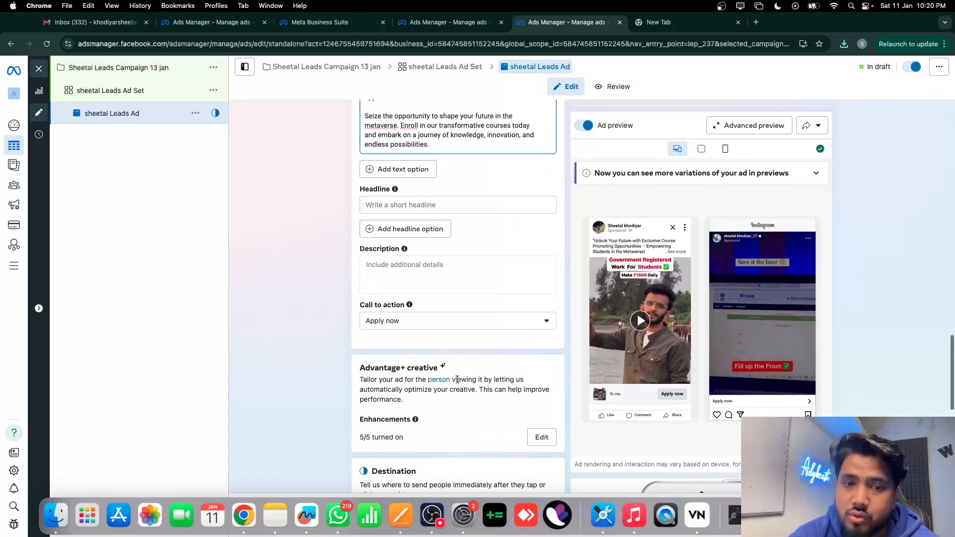
{"action": "scroll", "coordinate": [408, 279], "scroll_direction": "down", "scroll_amount": 9}
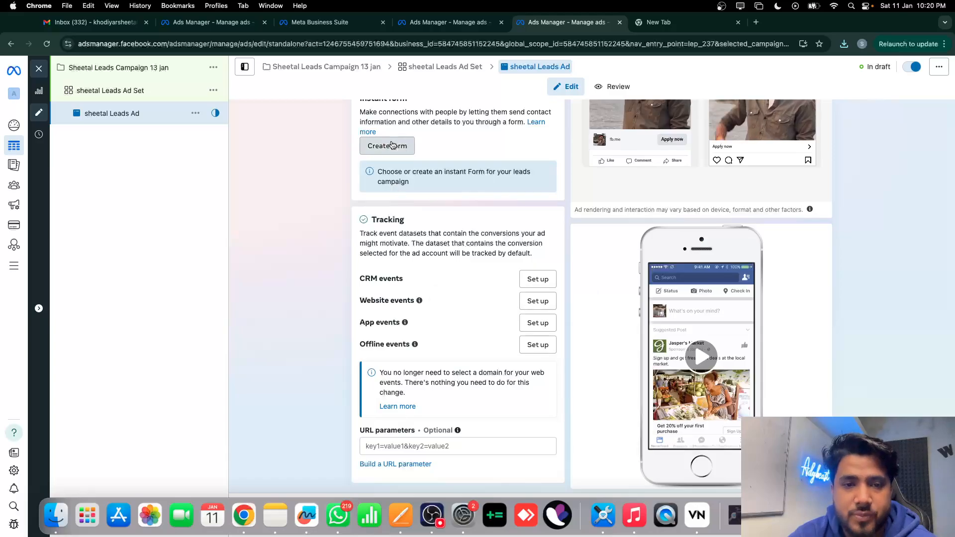
{"action": "left_click", "coordinate": [396, 146]}
{"action": "left_click_drag", "start_coordinate": [378, 148], "coordinate": [224, 151]}
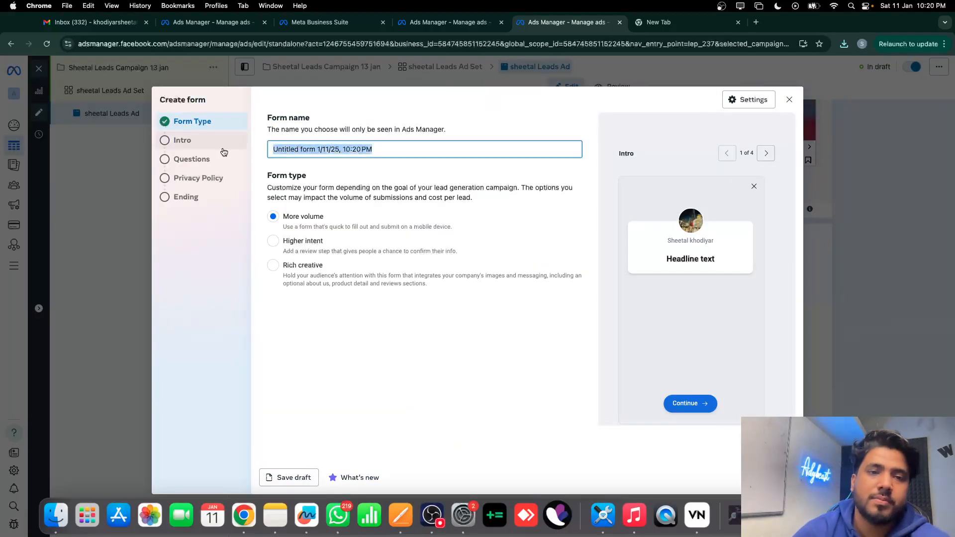
{"action": "key", "text": "BackSpace"}
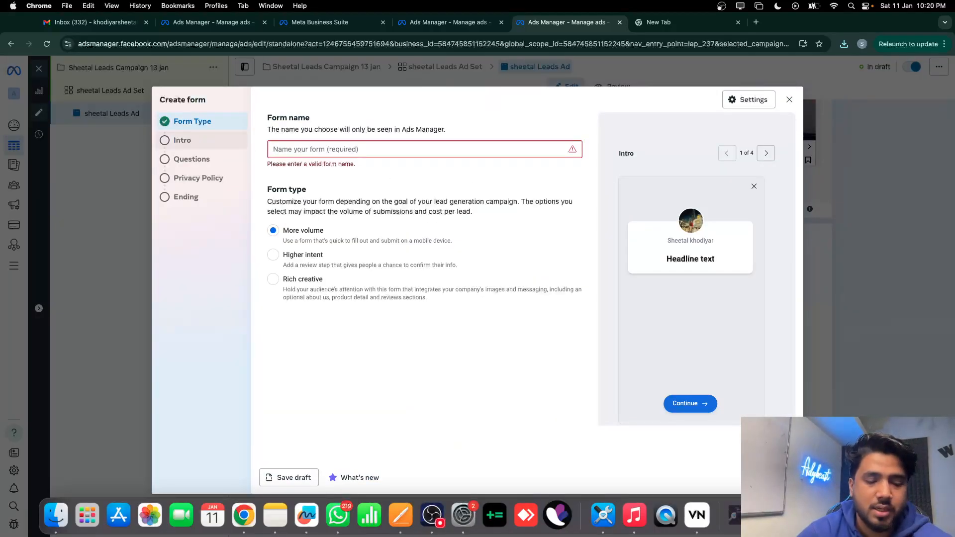
{"action": "type", "text": "Adybeast x sheetal"}
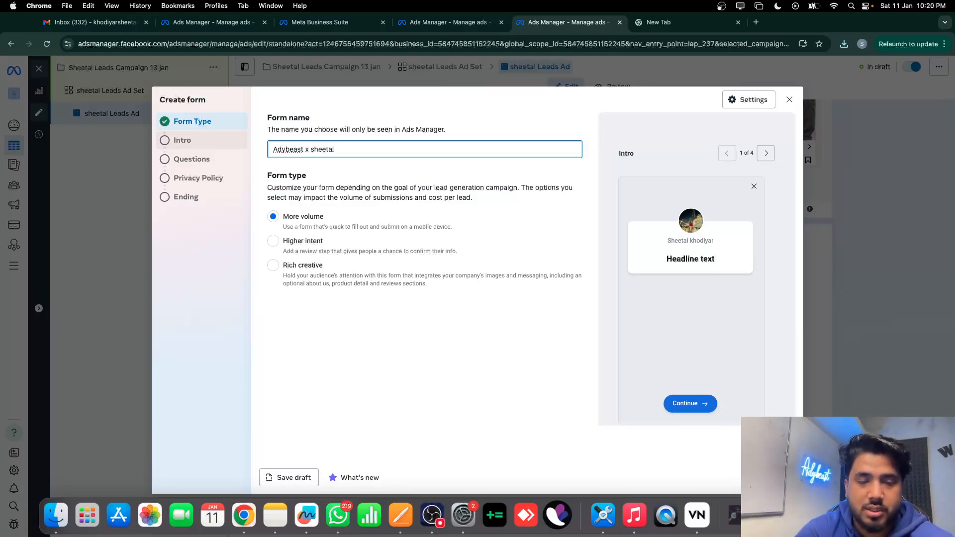
{"action": "left_click", "coordinate": [333, 331]}
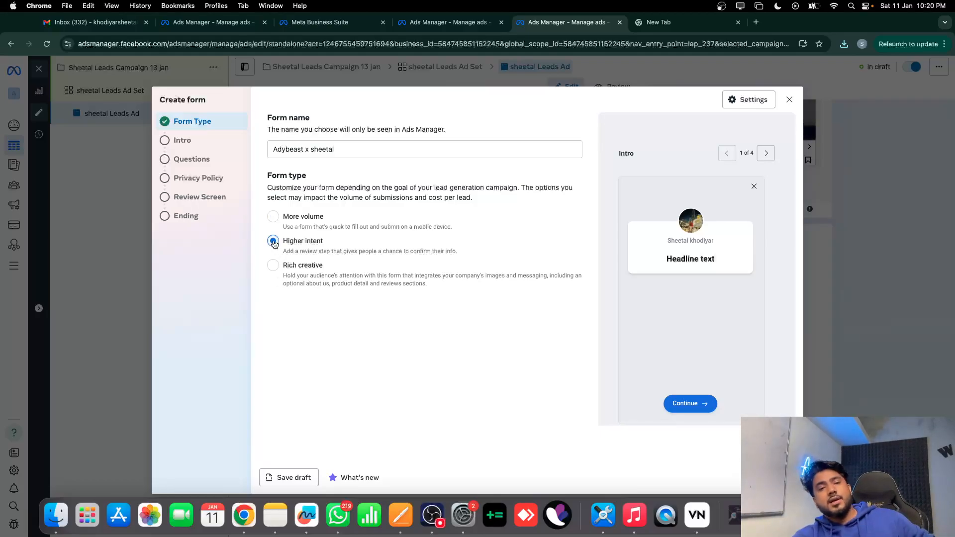
Set the form type to More volume and move to the Intro step
{"action": "left_click", "coordinate": [274, 218]}
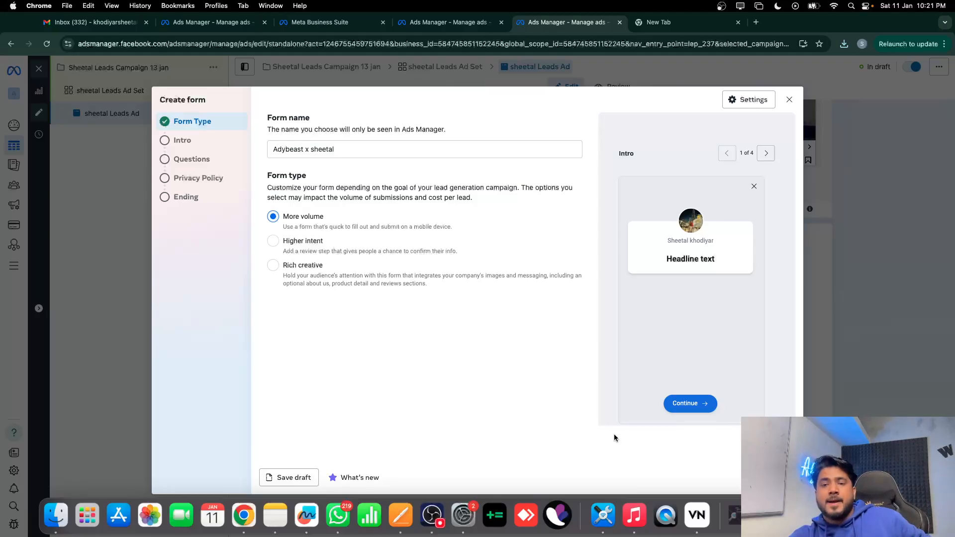
{"action": "left_click", "coordinate": [781, 478]}
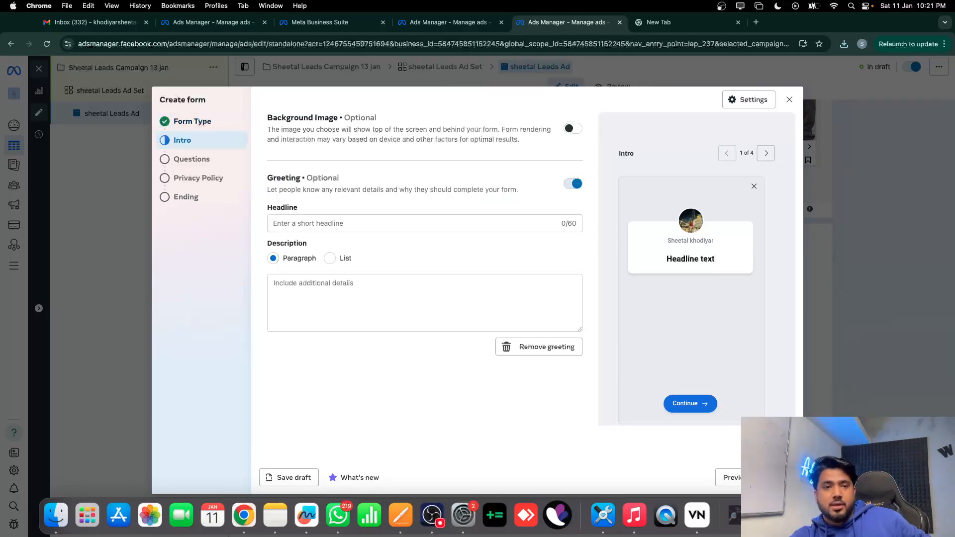
{"action": "left_click", "coordinate": [192, 121]}
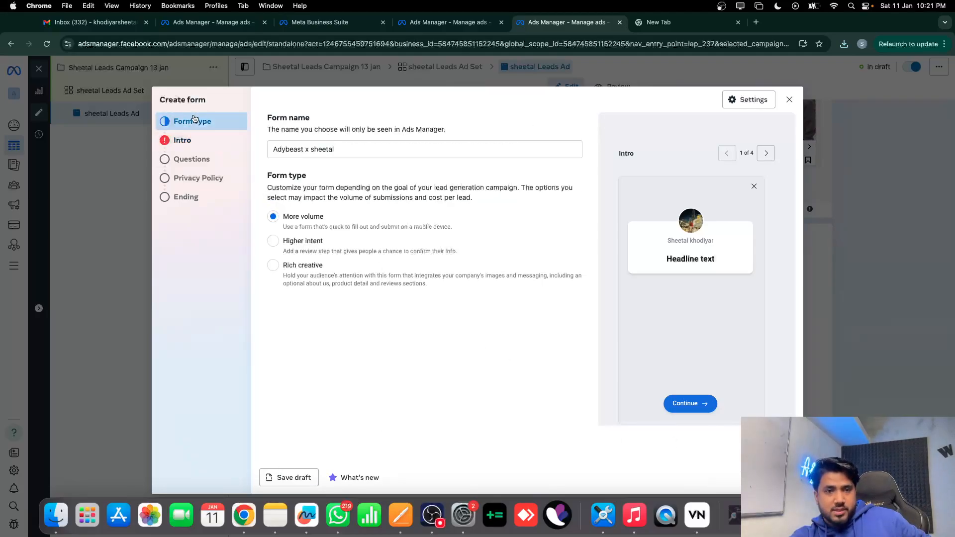
{"action": "left_click", "coordinate": [183, 141]}
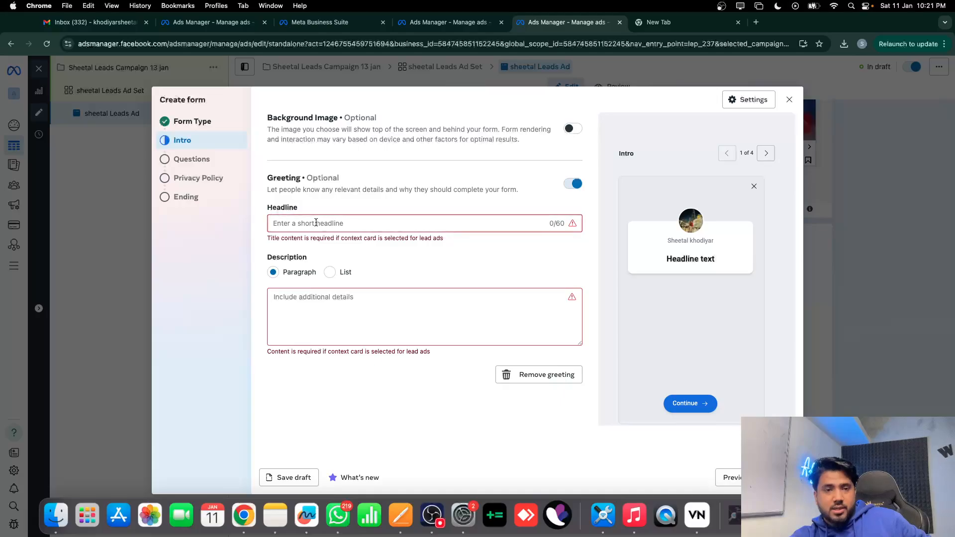
{"action": "key", "text": "ctrl+Up"}
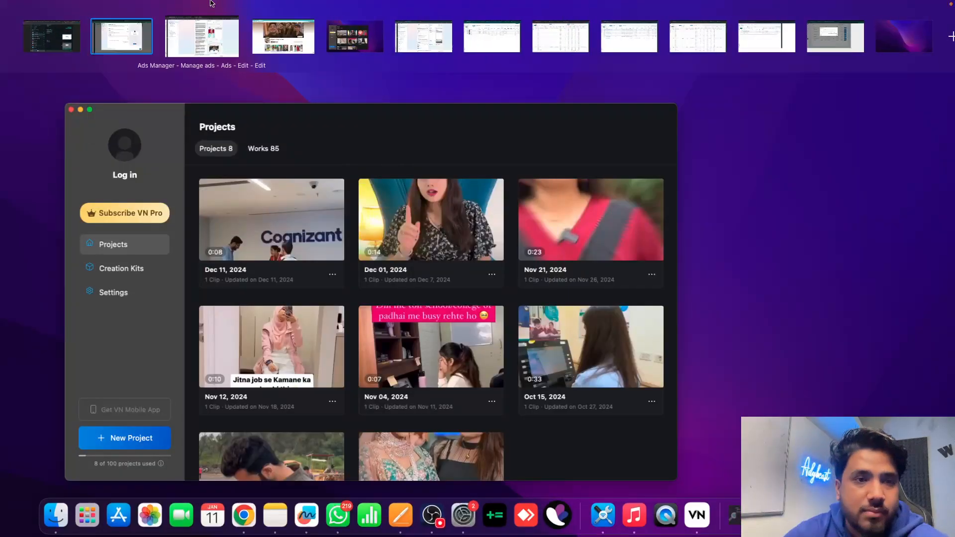
Bring up the old Lead Ads form in Business Suite for reference beside the new form
{"action": "left_click", "coordinate": [201, 120]}
{"action": "left_click", "coordinate": [58, 90]}
{"action": "key", "text": "ctrl+Up"}
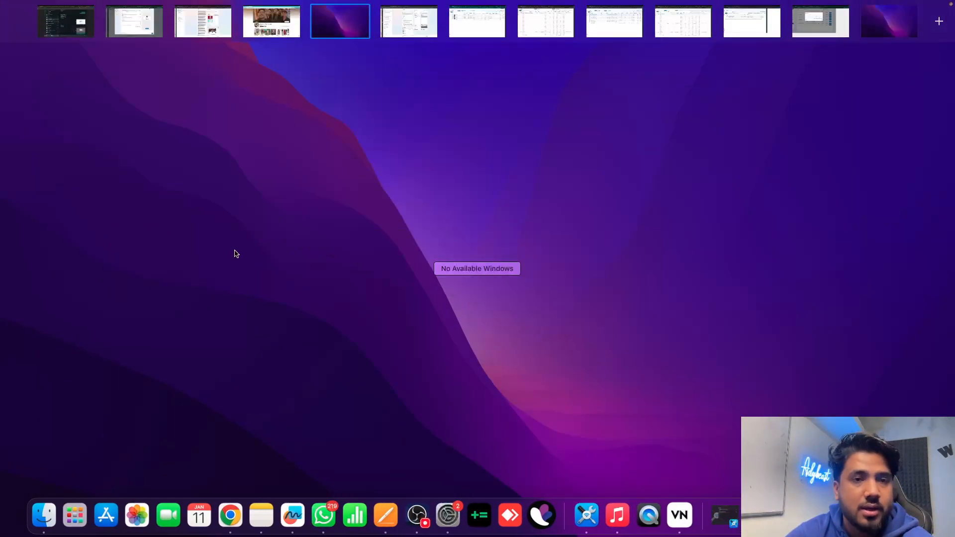
{"action": "left_click", "coordinate": [216, 44]}
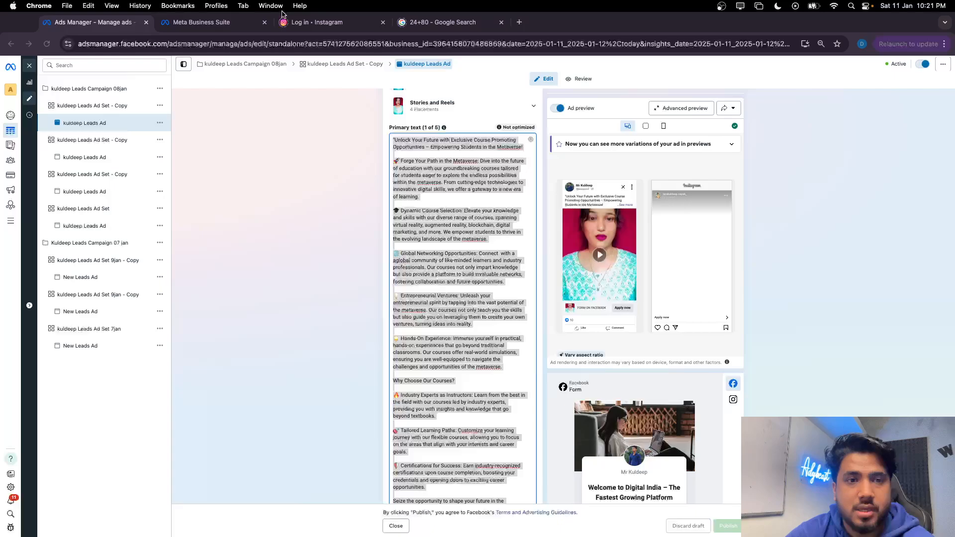
{"action": "left_click", "coordinate": [209, 22]}
{"action": "scroll", "coordinate": [456, 253], "scroll_direction": "up", "scroll_amount": 3}
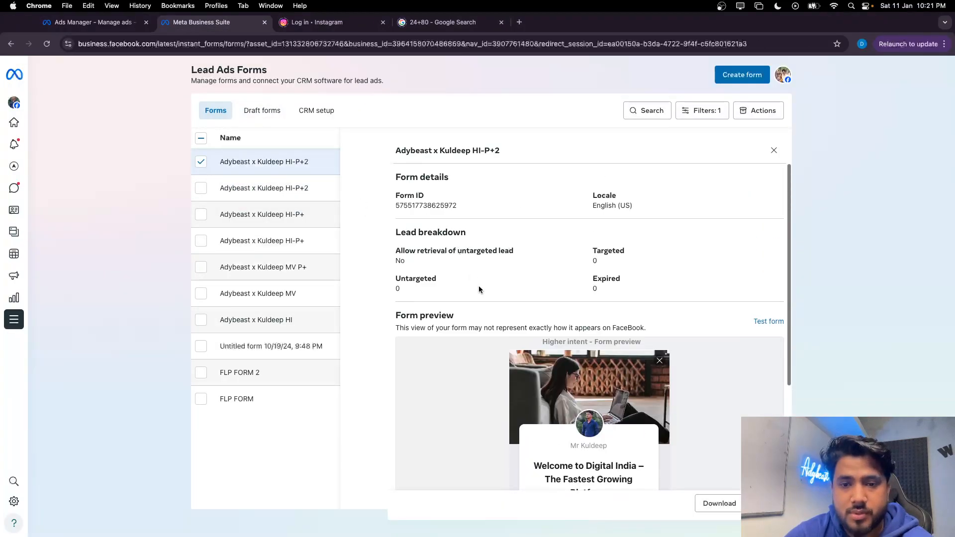
{"action": "scroll", "coordinate": [505, 341], "scroll_direction": "down", "scroll_amount": 2}
{"action": "scroll", "coordinate": [542, 397], "scroll_direction": "up", "scroll_amount": 3}
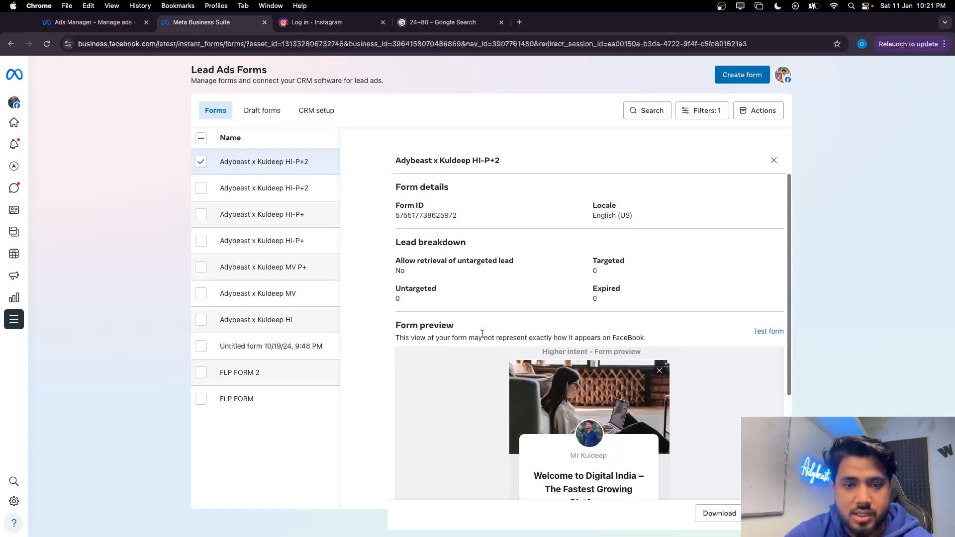
{"action": "key", "text": "ctrl+Up"}
{"action": "left_click", "coordinate": [124, 20]}
Copy the old form's 'Welcome to Digital India' headline into the intro Headline
{"action": "left_click", "coordinate": [291, 223]}
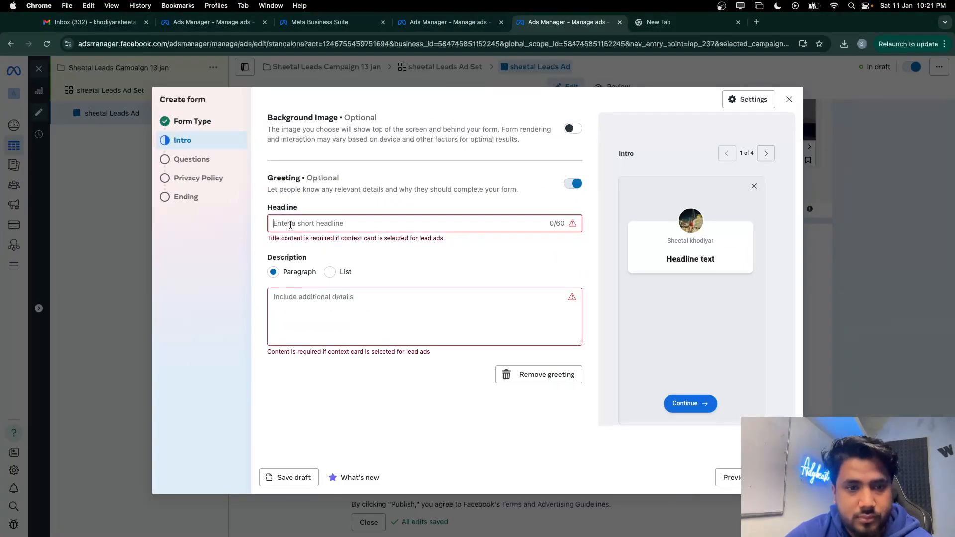
{"action": "key", "text": "ctrl+Up"}
{"action": "left_click", "coordinate": [205, 31]}
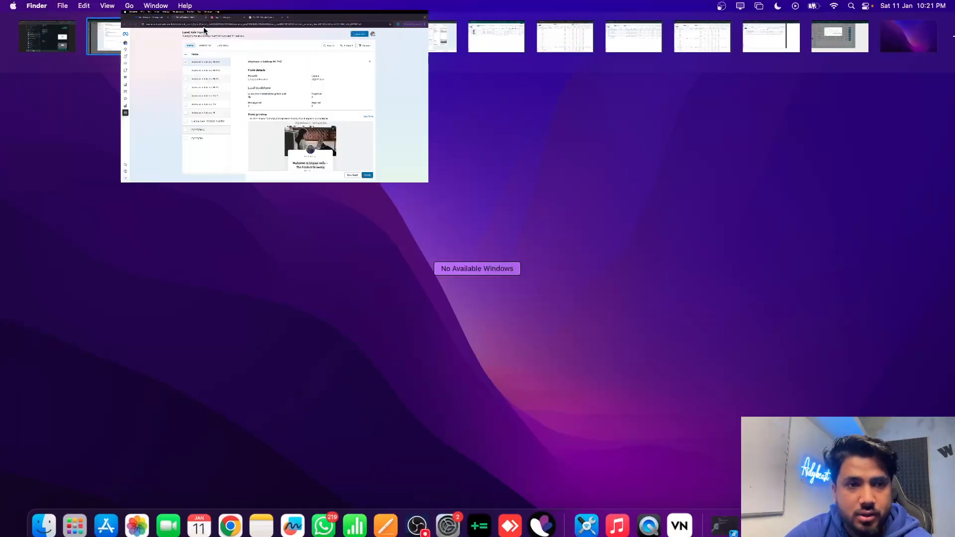
{"action": "scroll", "coordinate": [539, 299], "scroll_direction": "down", "scroll_amount": 3}
{"action": "left_click_drag", "start_coordinate": [532, 372], "coordinate": [614, 408]}
{"action": "key", "text": "super+c"}
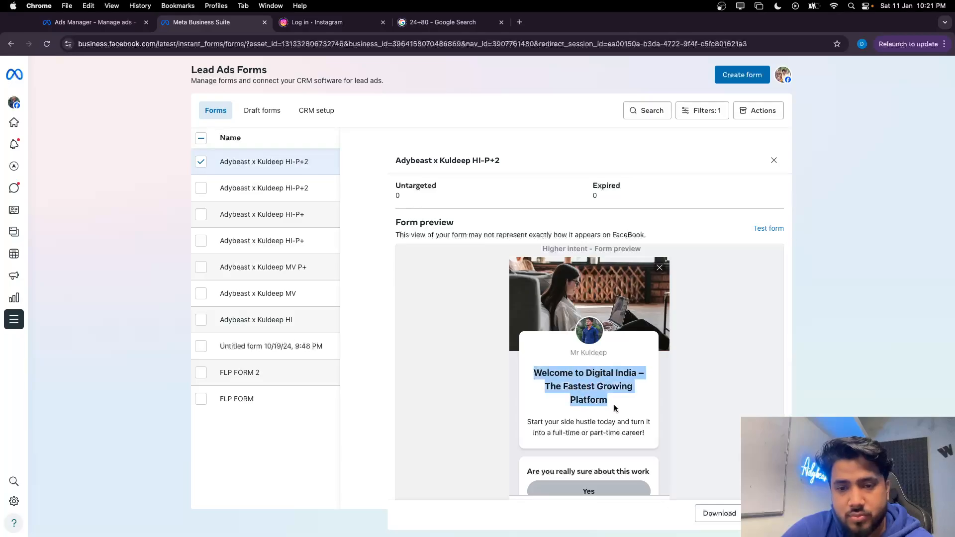
{"action": "key", "text": "ctrl+Up"}
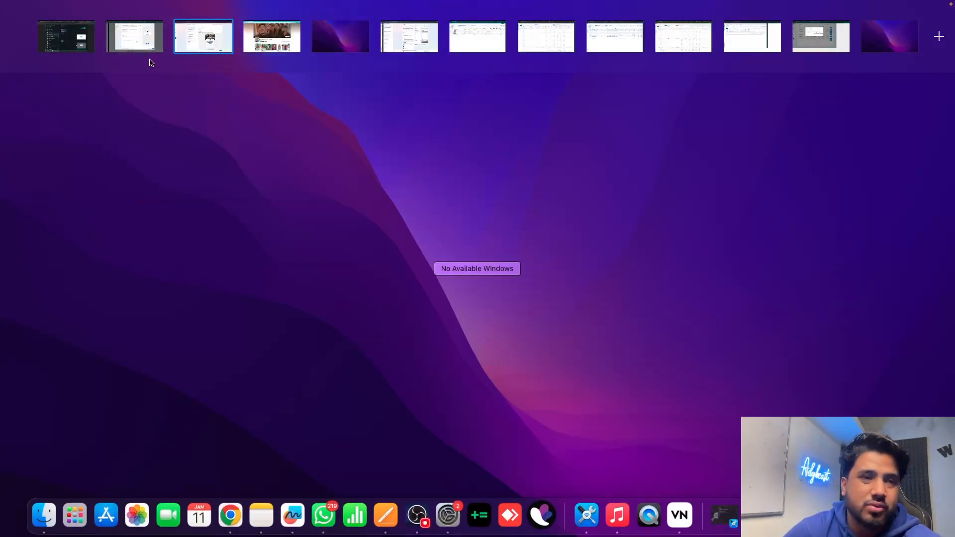
{"action": "left_click", "coordinate": [137, 37]}
{"action": "left_click", "coordinate": [315, 227]}
{"action": "key", "text": "super+v"}
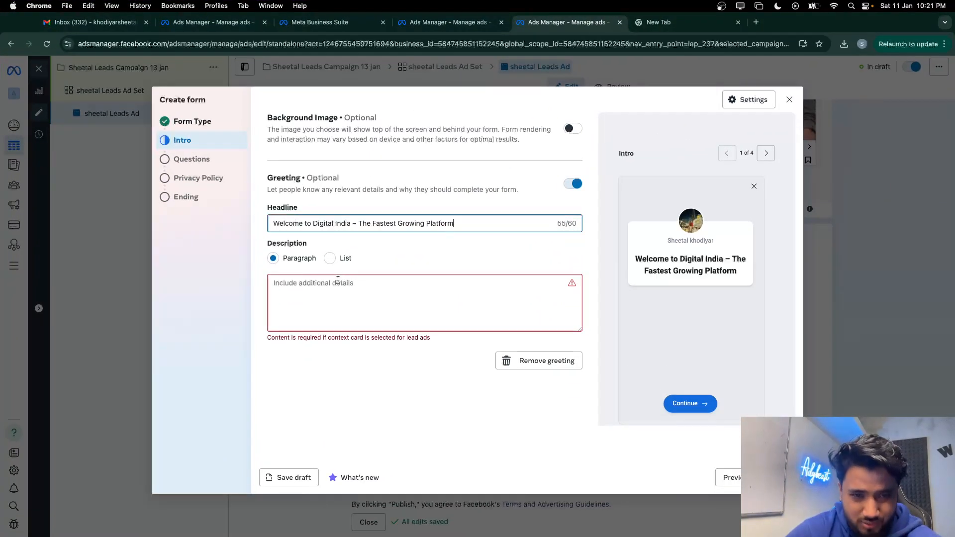
Paste the old form's side-hustle description into Description and turn on an uploaded background image
{"action": "left_click", "coordinate": [292, 282]}
{"action": "key", "text": "ctrl+Up"}
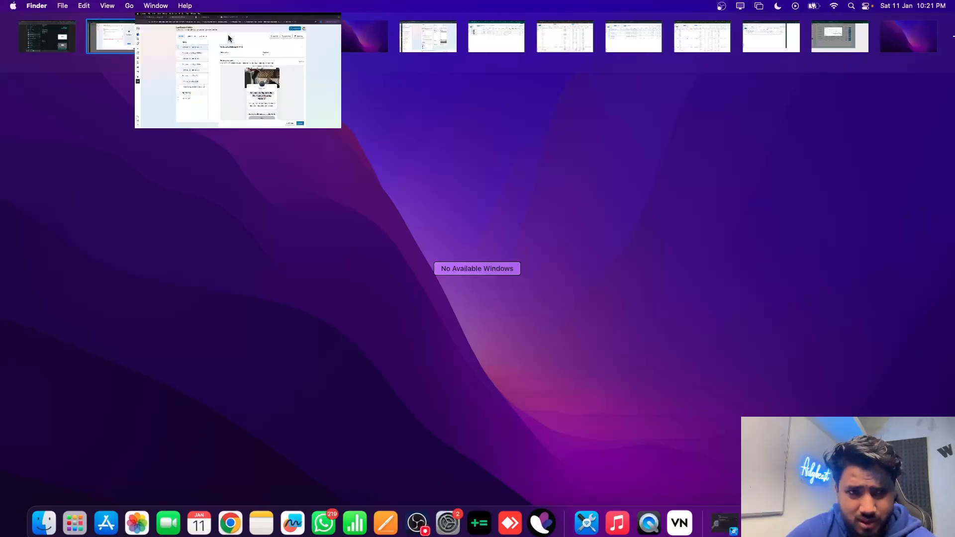
{"action": "left_click", "coordinate": [228, 35]}
{"action": "left_click_drag", "start_coordinate": [541, 379], "coordinate": [643, 393]}
{"action": "key", "text": "super+c"}
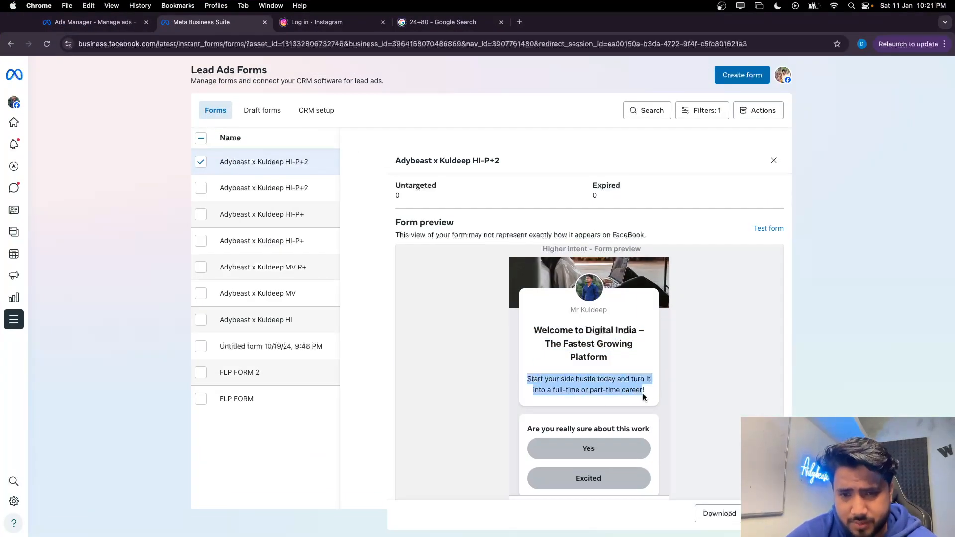
{"action": "key", "text": "ctrl+Up"}
{"action": "left_click", "coordinate": [115, 47]}
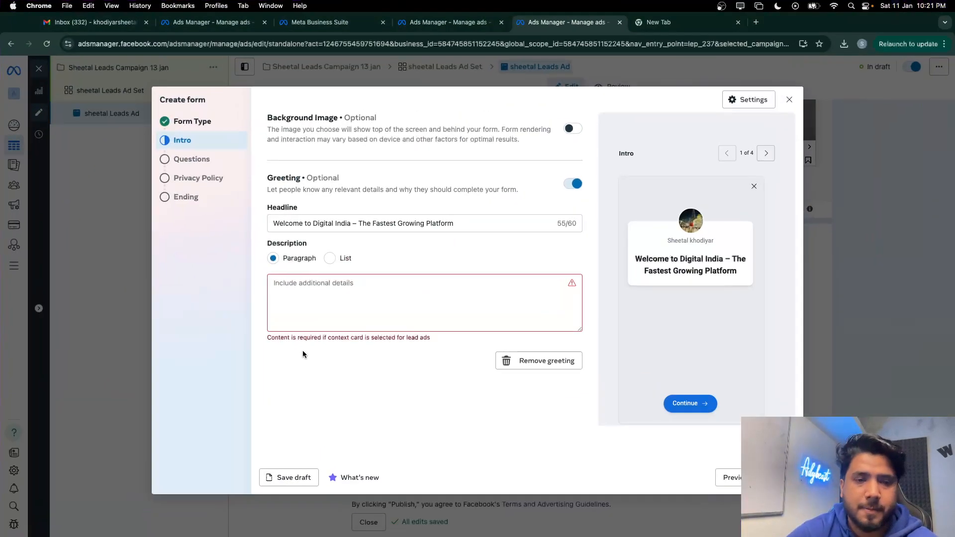
{"action": "left_click", "coordinate": [311, 305]}
{"action": "key", "text": "super+v"}
{"action": "left_click", "coordinate": [372, 452]}
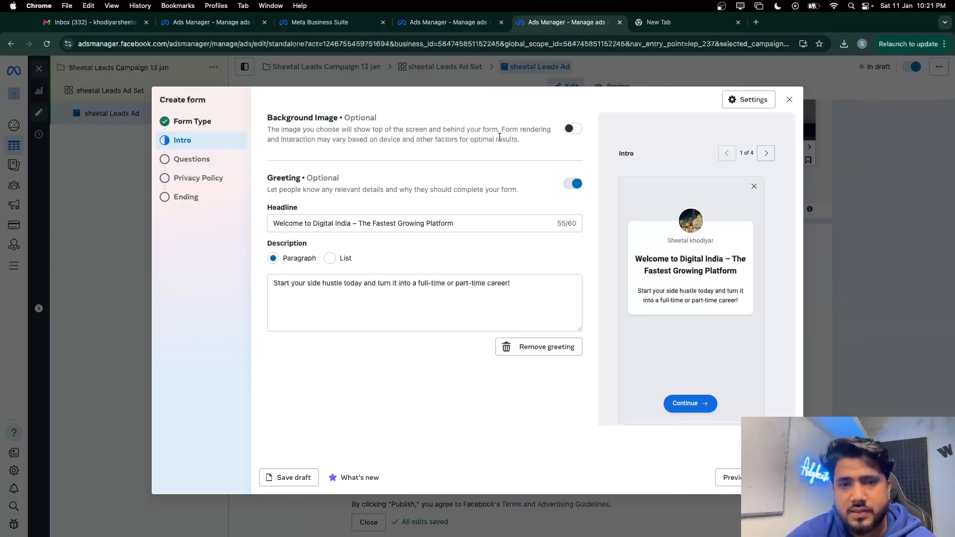
{"action": "left_click", "coordinate": [572, 129]}
{"action": "left_click", "coordinate": [281, 190]}
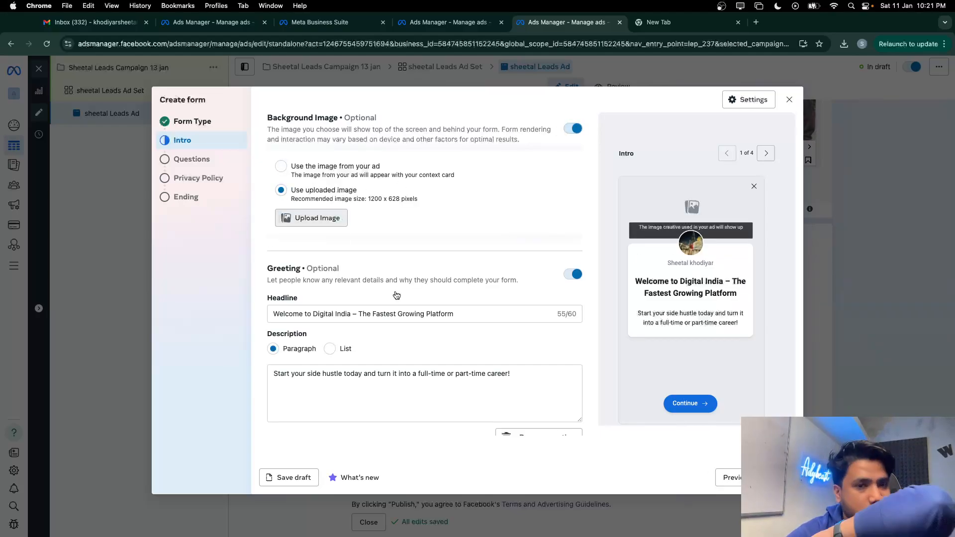
Upload work-from-home.jpg from Downloads as the intro background, then go to the Questions step
{"action": "left_click", "coordinate": [322, 218]}
{"action": "scroll", "coordinate": [426, 312], "scroll_direction": "down", "scroll_amount": 15}
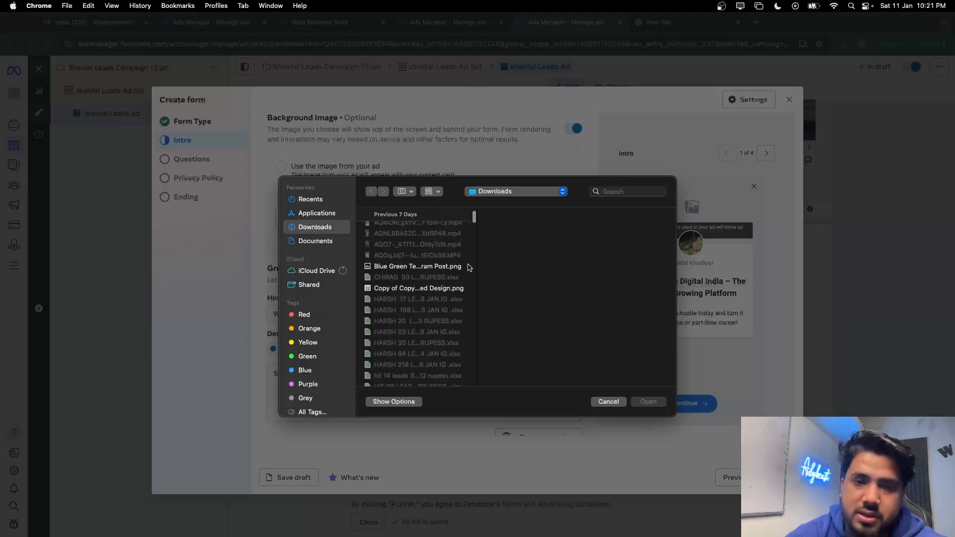
{"action": "left_click_drag", "start_coordinate": [474, 299], "coordinate": [469, 435]}
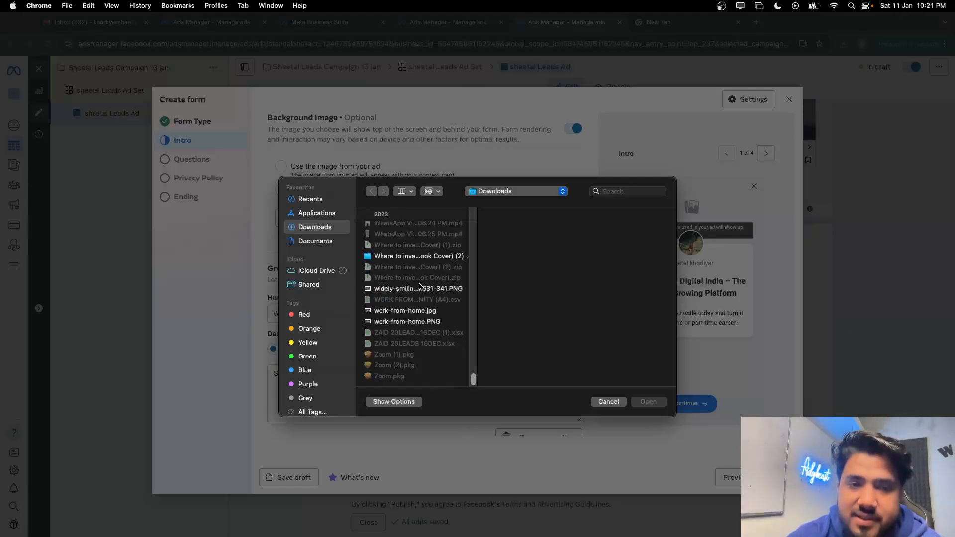
{"action": "left_click", "coordinate": [421, 313]}
{"action": "left_click", "coordinate": [648, 401]}
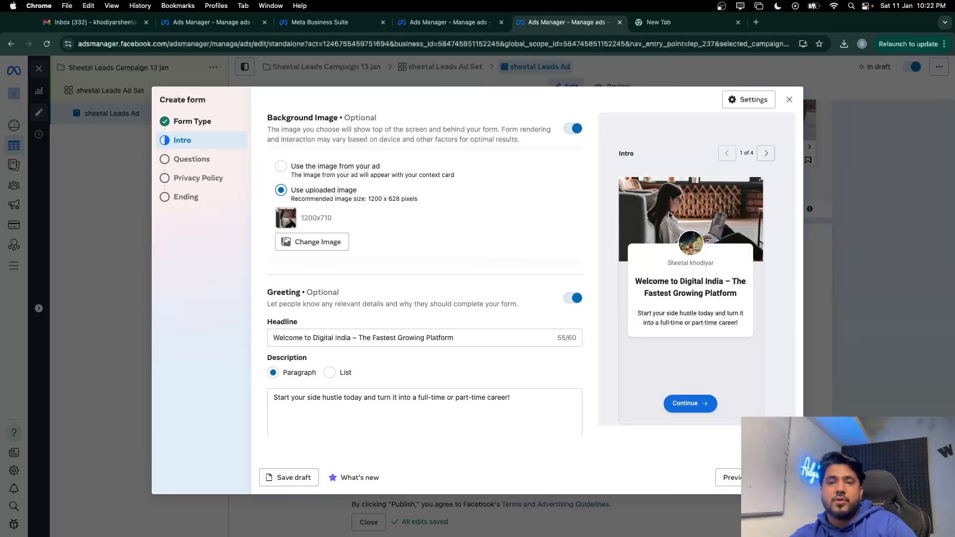
{"action": "scroll", "coordinate": [443, 347], "scroll_direction": "down", "scroll_amount": 2}
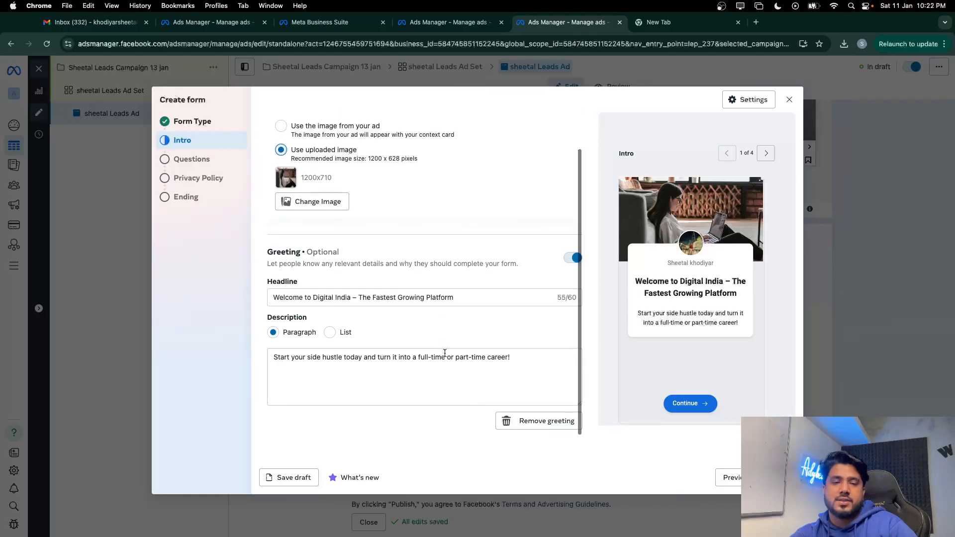
{"action": "left_click", "coordinate": [778, 478]}
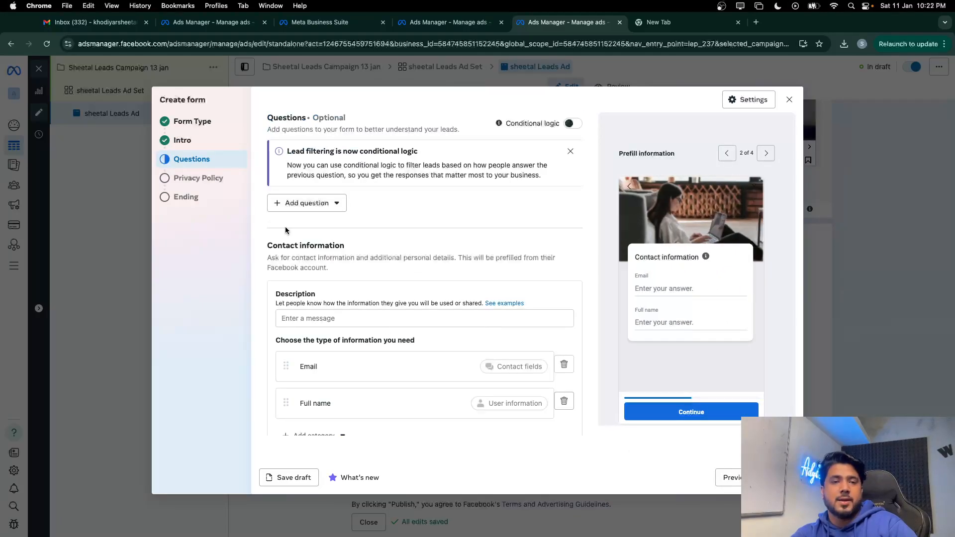
Copy the question wording 'Are you really sure about this work' from the old form
{"action": "scroll", "coordinate": [355, 314], "scroll_direction": "down", "scroll_amount": 1}
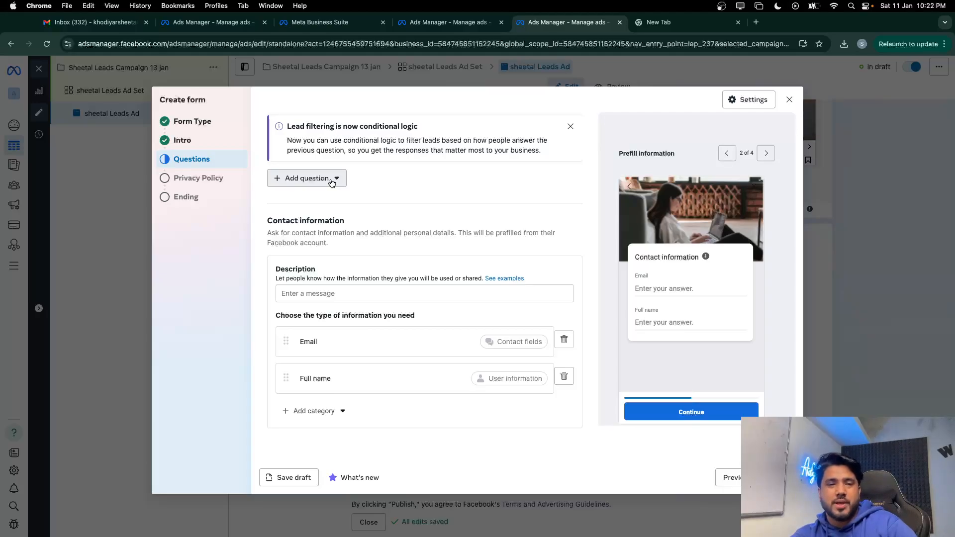
{"action": "left_click", "coordinate": [298, 294]}
{"action": "key", "text": "ctrl+Up"}
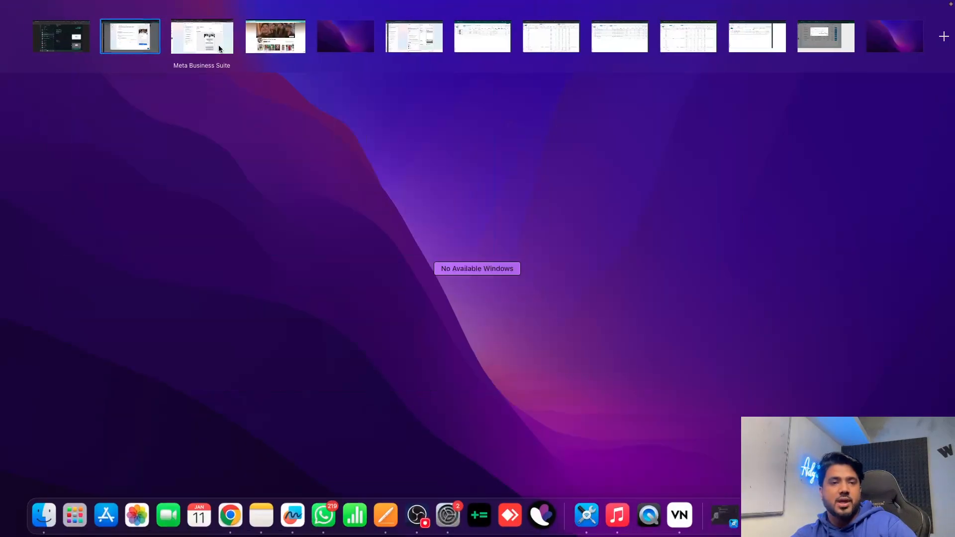
{"action": "left_click", "coordinate": [219, 48]}
{"action": "scroll", "coordinate": [584, 381], "scroll_direction": "down", "scroll_amount": 3}
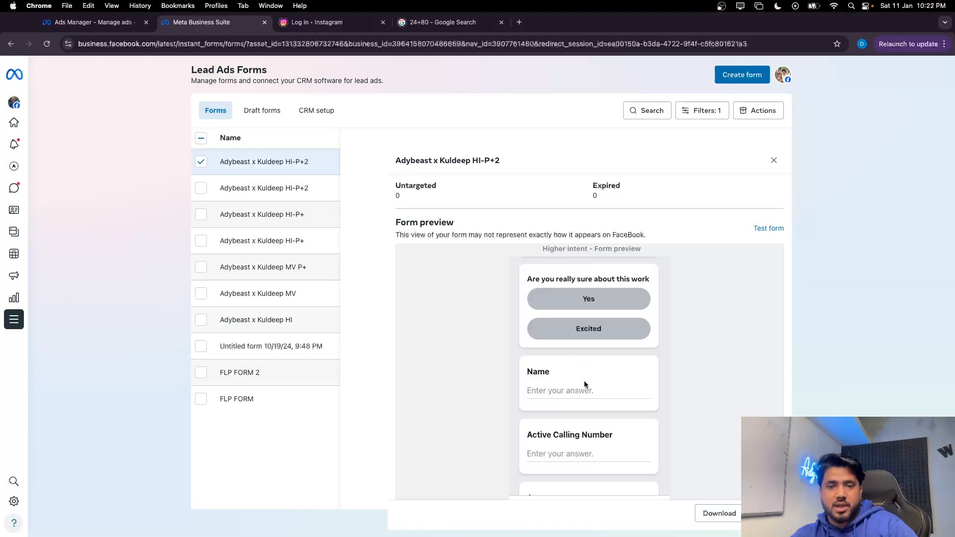
{"action": "scroll", "coordinate": [584, 381], "scroll_direction": "up", "scroll_amount": 2}
{"action": "left_click_drag", "start_coordinate": [527, 336], "coordinate": [655, 336]}
{"action": "key", "text": "super+c"}
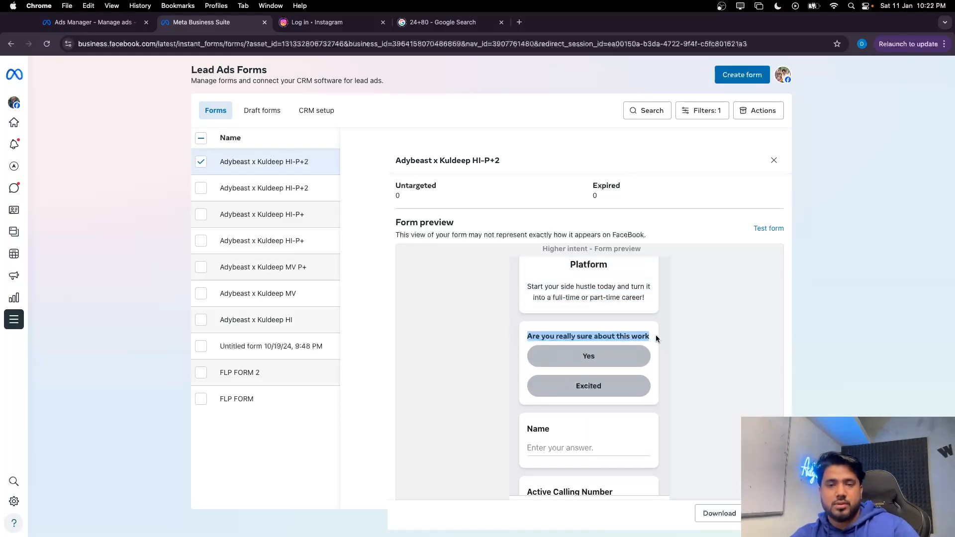
{"action": "key", "text": "ctrl+Up"}
{"action": "left_click", "coordinate": [142, 33]}
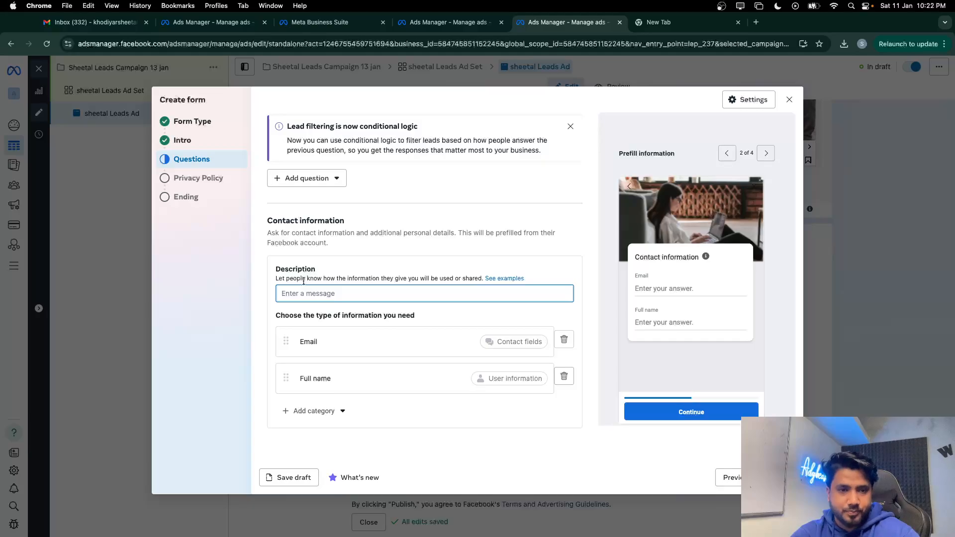
Add a multiple-choice question with that wording and answers 'Yes' and 'E'
{"action": "scroll", "coordinate": [304, 281], "scroll_direction": "up", "scroll_amount": 1}
{"action": "left_click", "coordinate": [307, 203]}
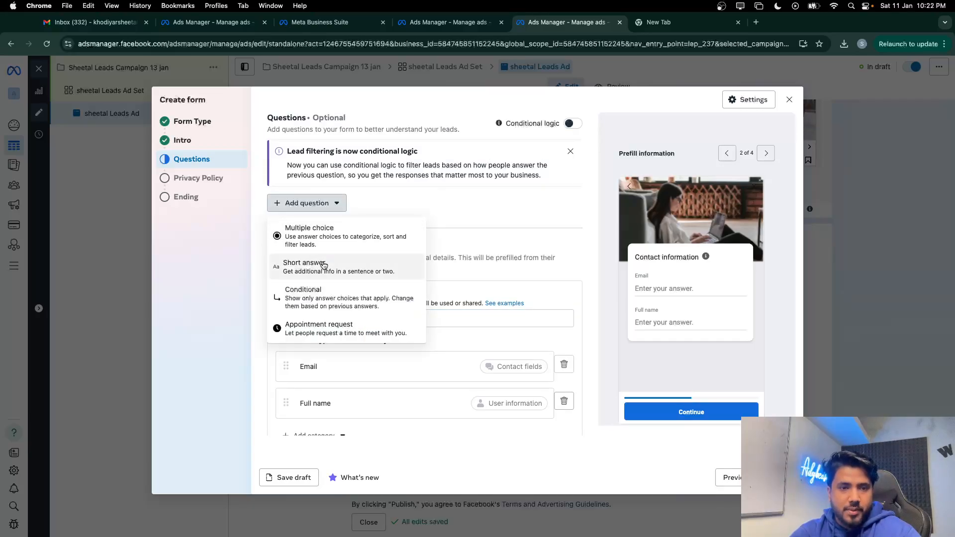
{"action": "left_click", "coordinate": [308, 234]}
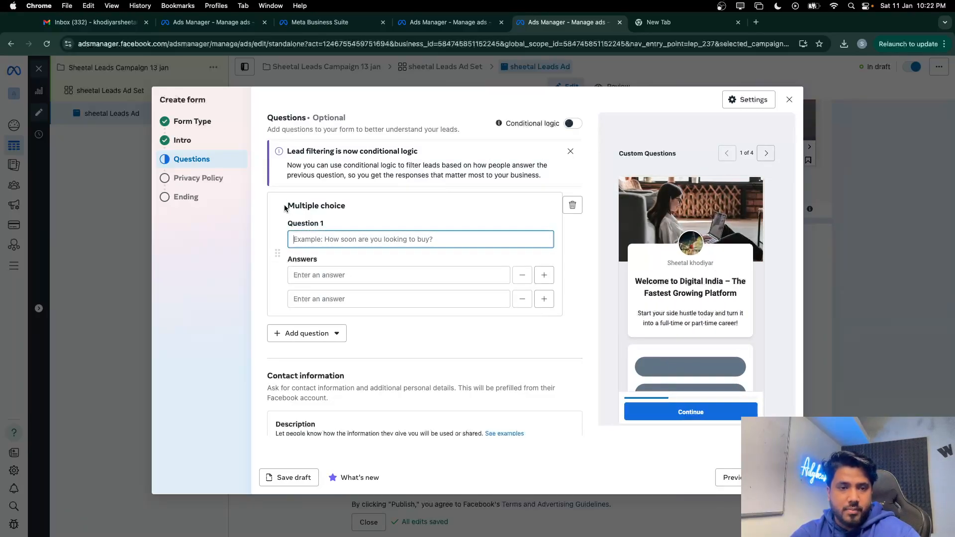
{"action": "key", "text": "super+v"}
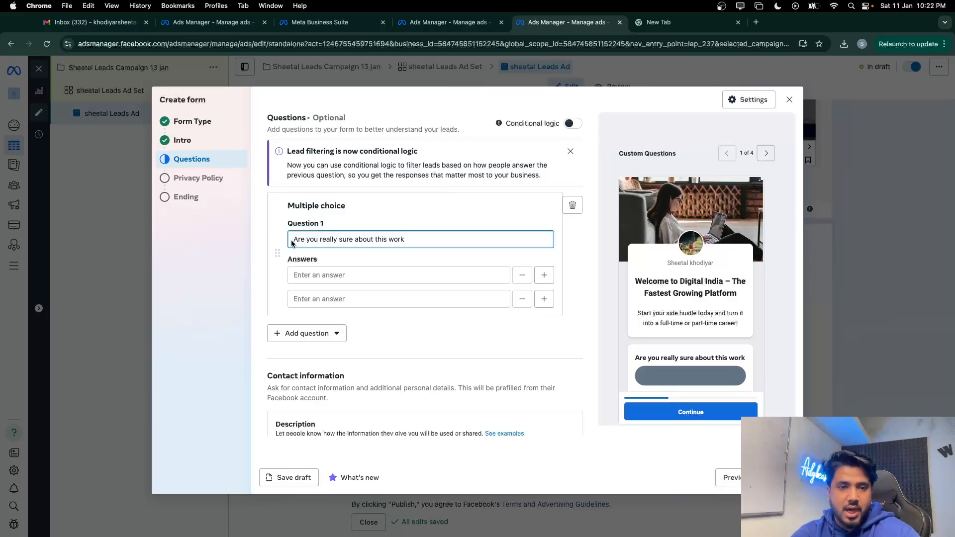
{"action": "left_click", "coordinate": [325, 271]}
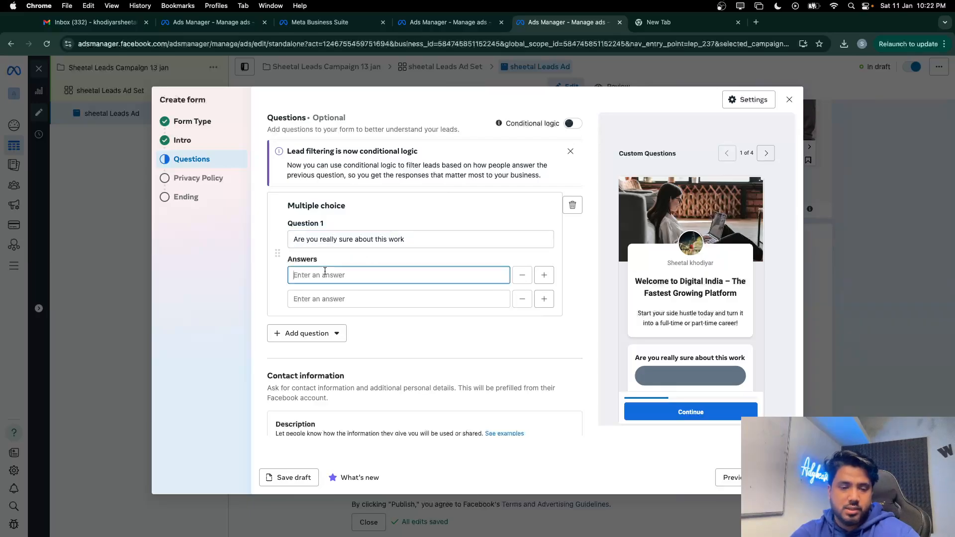
{"action": "type", "text": "Ye"}
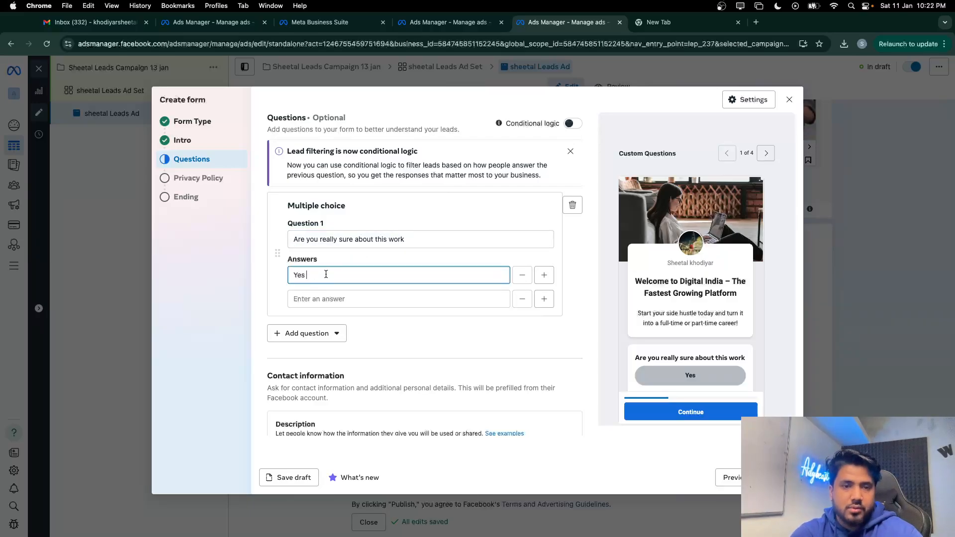
{"action": "type", "text": "s"}
{"action": "left_click", "coordinate": [317, 297]}
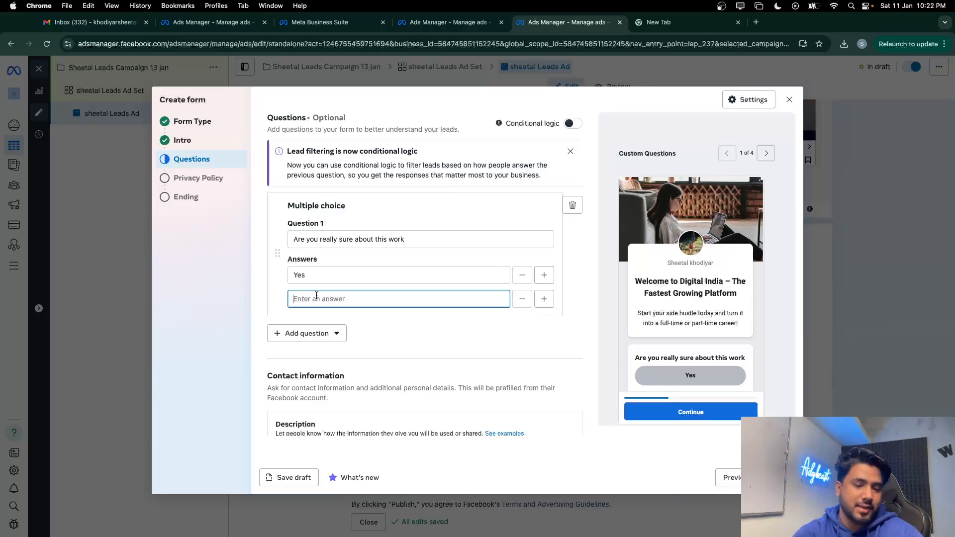
{"action": "type", "text": "Exicted"}
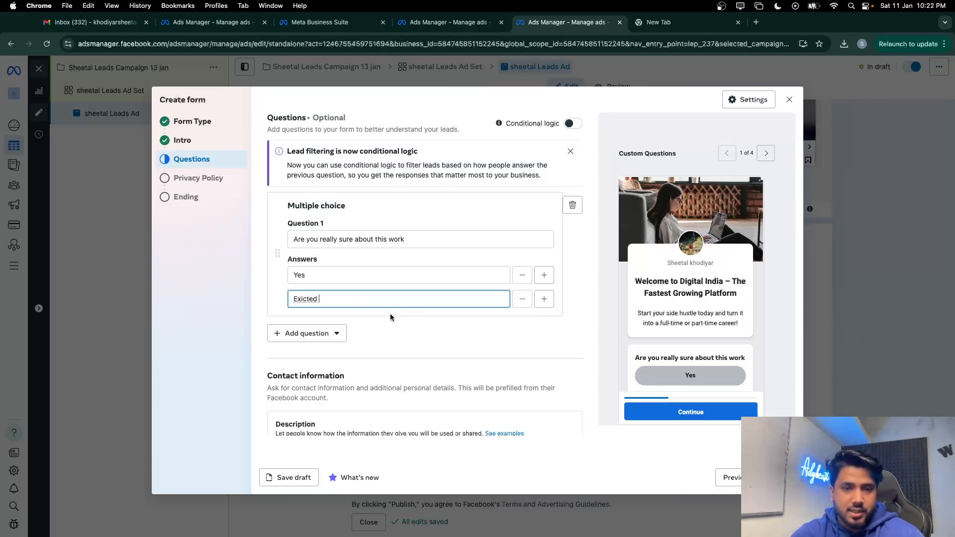
{"action": "left_click", "coordinate": [390, 317]}
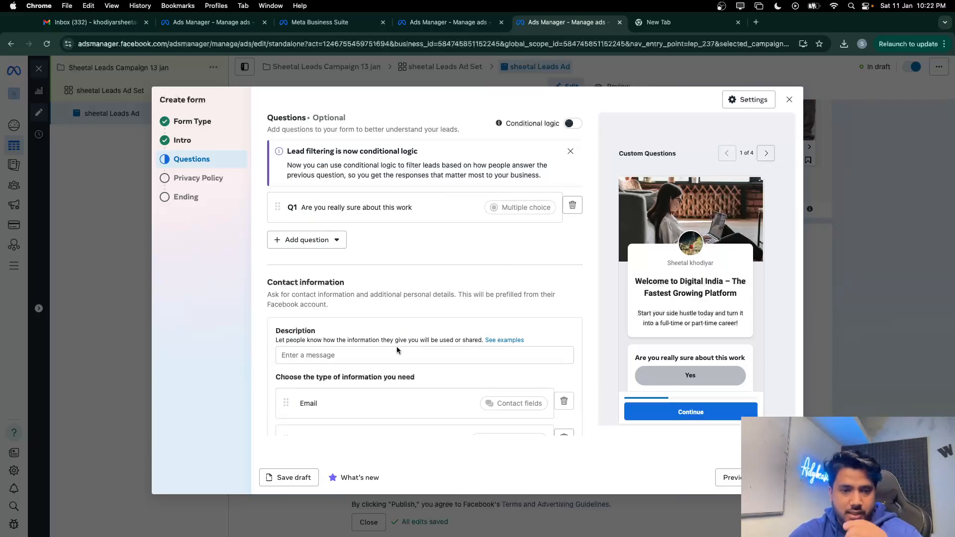
{"action": "scroll", "coordinate": [397, 350], "scroll_direction": "down", "scroll_amount": 3}
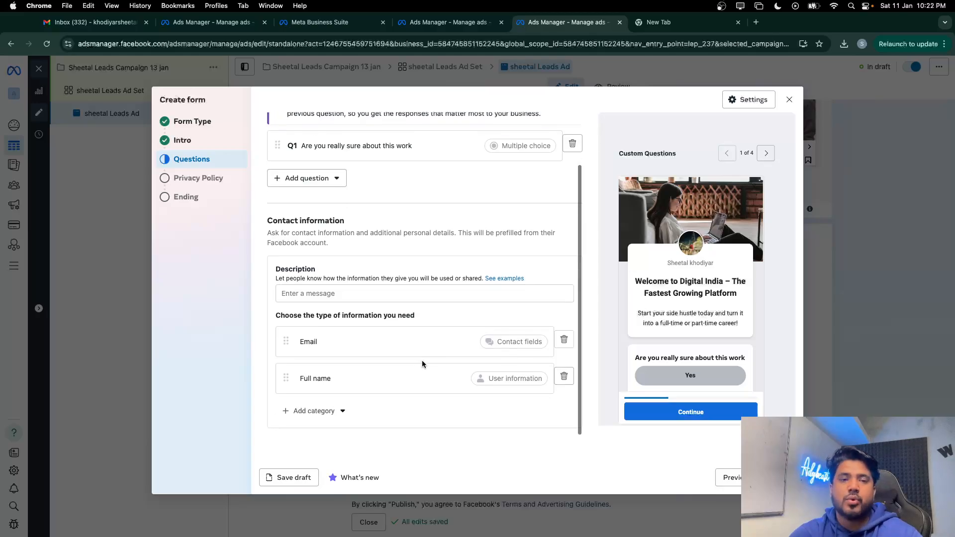
Delete the Full name contact field from the lead form
{"action": "scroll", "coordinate": [395, 282], "scroll_direction": "up", "scroll_amount": 3}
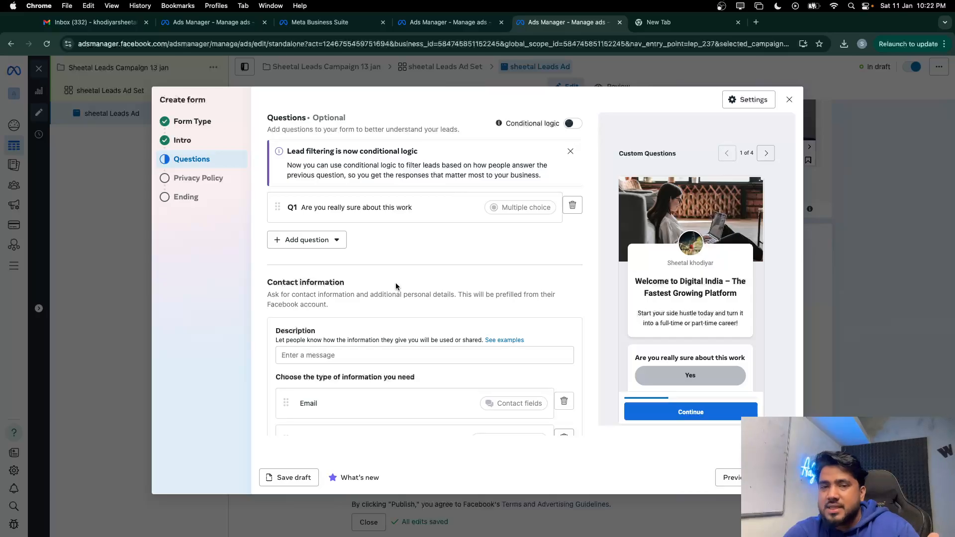
{"action": "scroll", "coordinate": [414, 305], "scroll_direction": "down", "scroll_amount": 3}
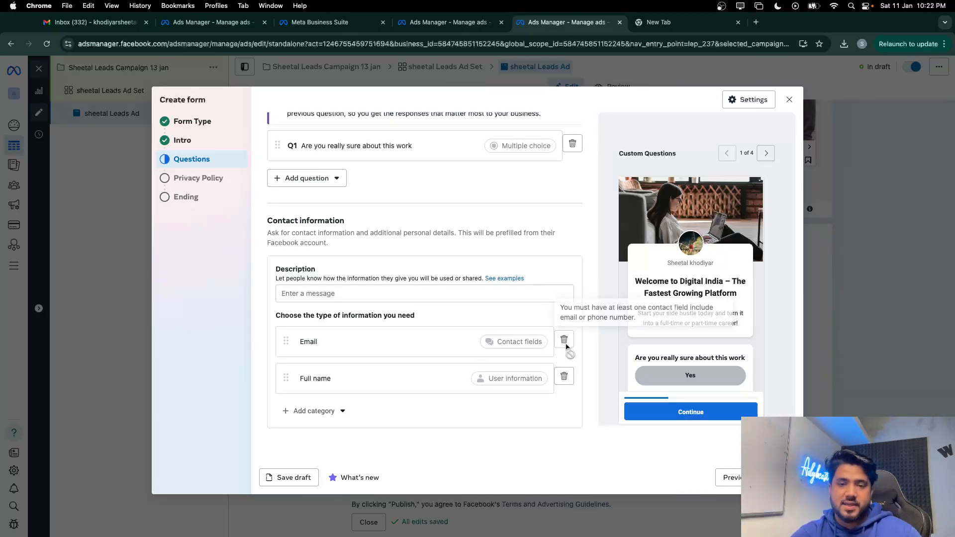
{"action": "left_click", "coordinate": [564, 377]}
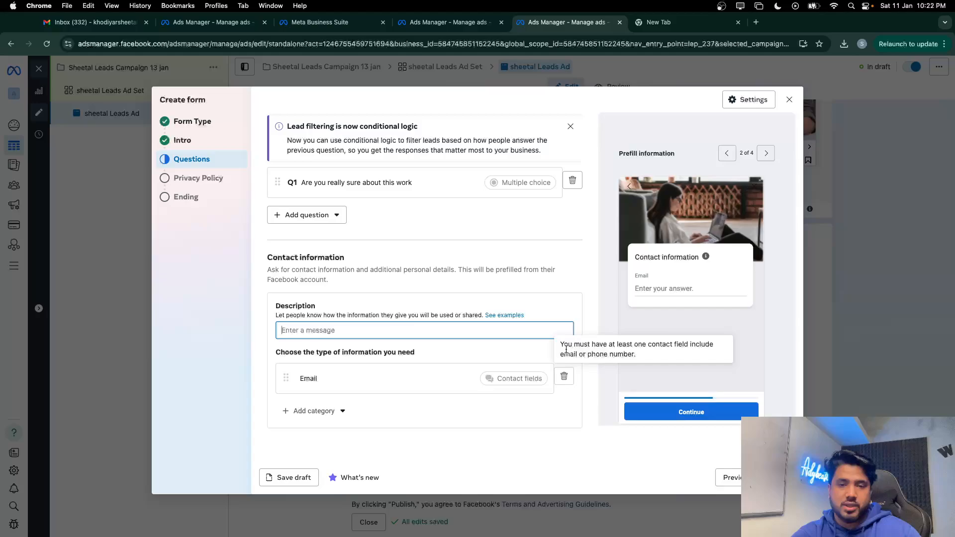
{"action": "left_click", "coordinate": [564, 378]}
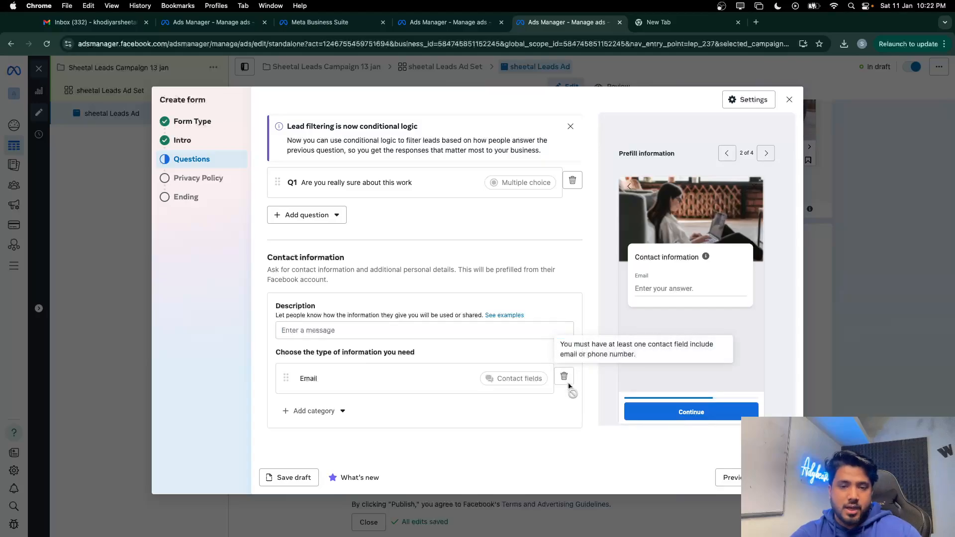
{"action": "left_click", "coordinate": [326, 220]}
{"action": "left_click", "coordinate": [435, 222]}
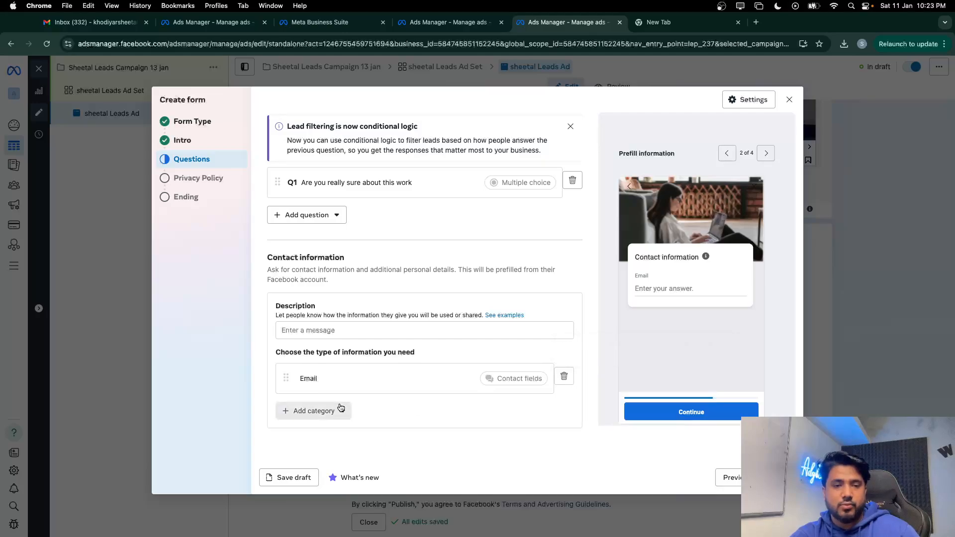
Add Phone number as a contact field and move it above Email
{"action": "left_click", "coordinate": [314, 411]}
{"action": "mouse_move", "coordinate": [342, 334]}
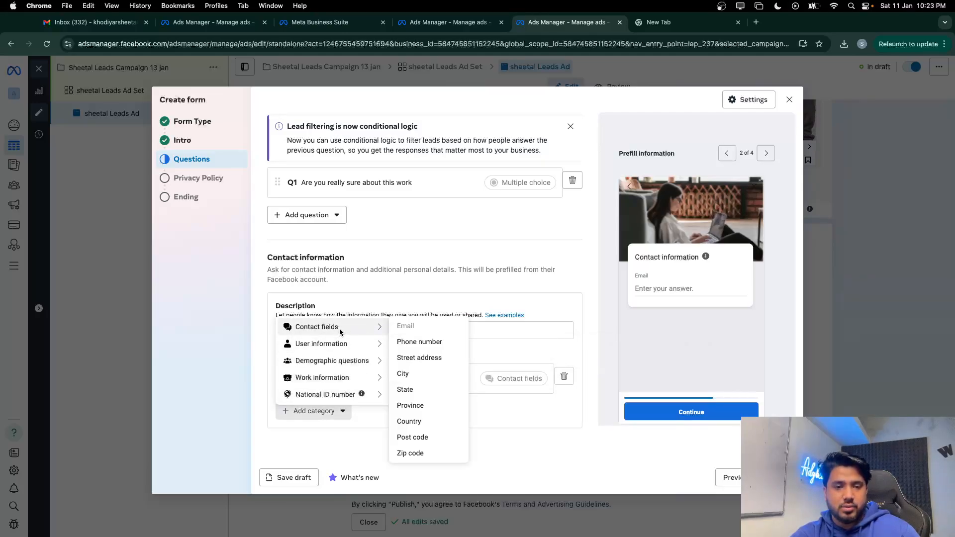
{"action": "mouse_move", "coordinate": [389, 345]}
{"action": "left_click", "coordinate": [404, 341]}
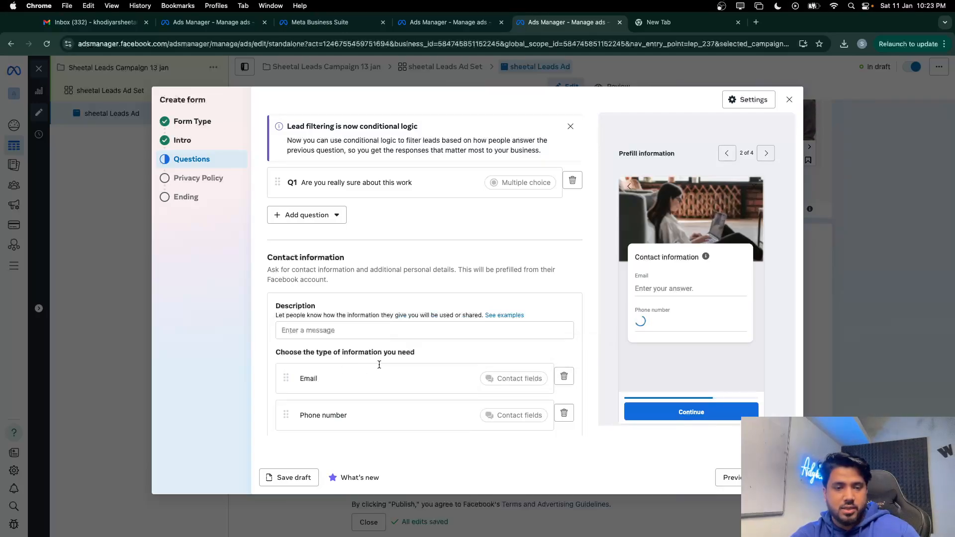
{"action": "left_click_drag", "start_coordinate": [287, 411], "coordinate": [327, 358]}
{"action": "scroll", "coordinate": [327, 358], "scroll_direction": "up", "scroll_amount": 2}
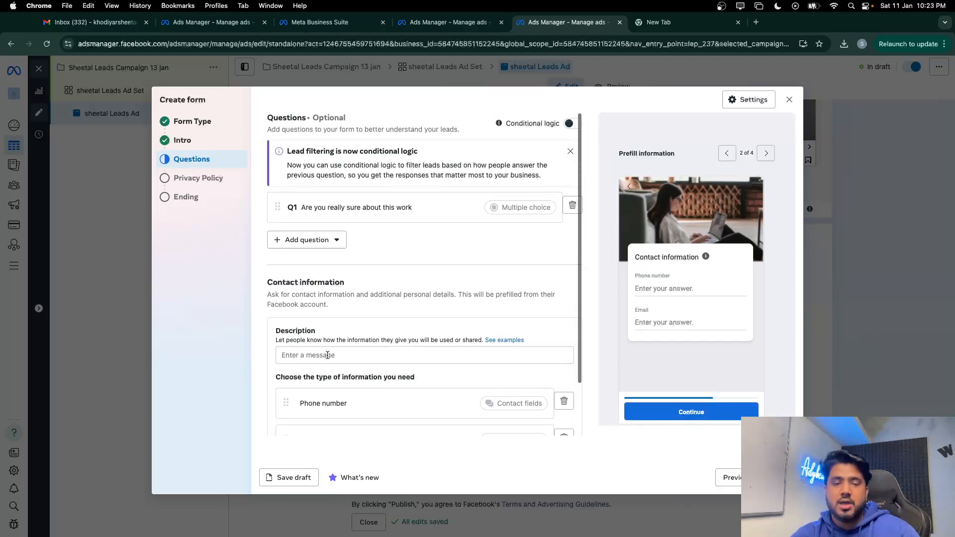
Add short-answer questions Name and Active Calling Number, copying the latter from the old form
{"action": "left_click", "coordinate": [285, 239]}
{"action": "left_click", "coordinate": [318, 301]}
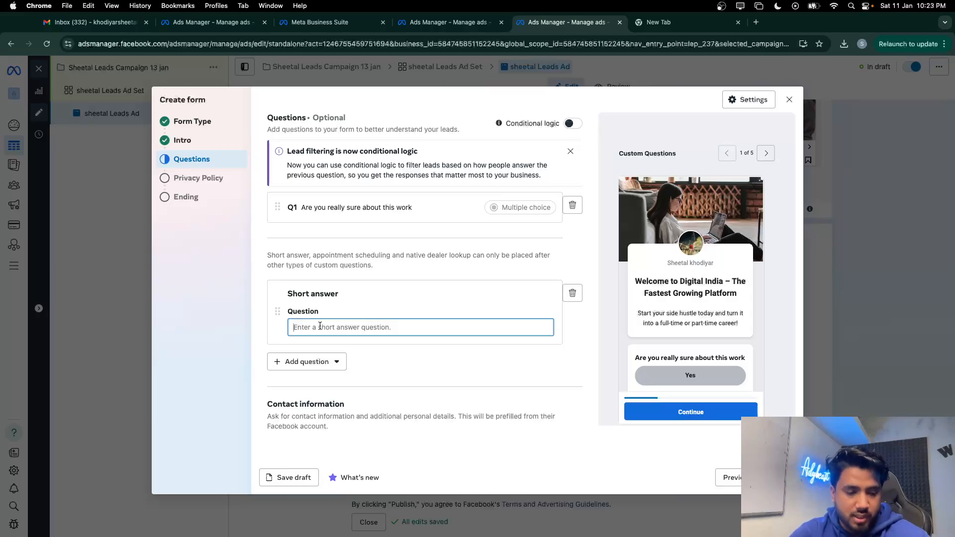
{"action": "type", "text": "Nm"}
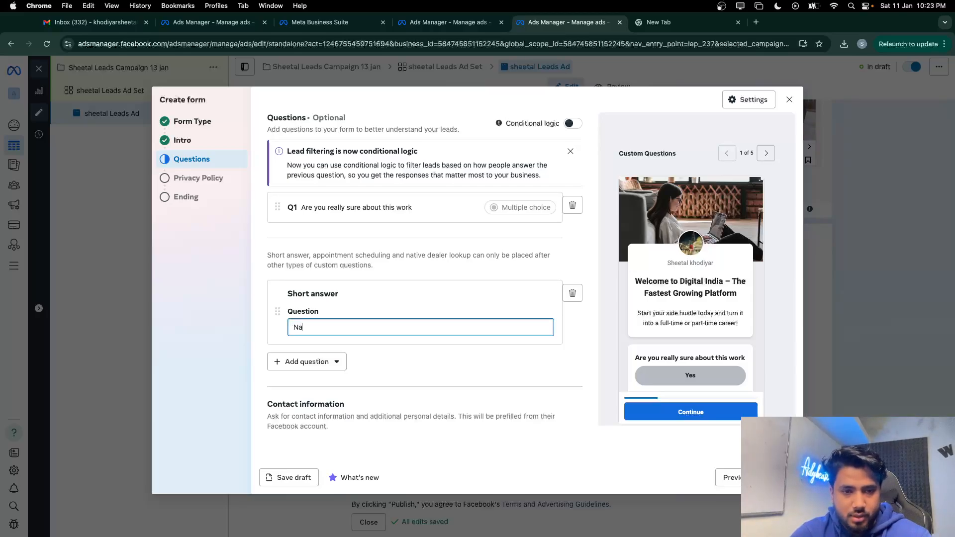
{"action": "type", "text": "me"}
{"action": "left_click", "coordinate": [313, 362]}
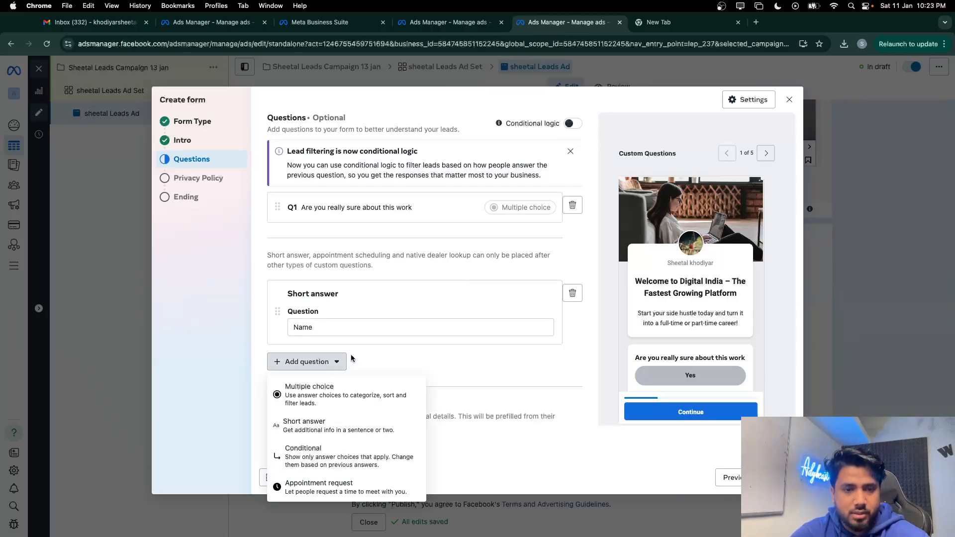
{"action": "left_click", "coordinate": [342, 421]}
{"action": "key", "text": "ctrl+Up"}
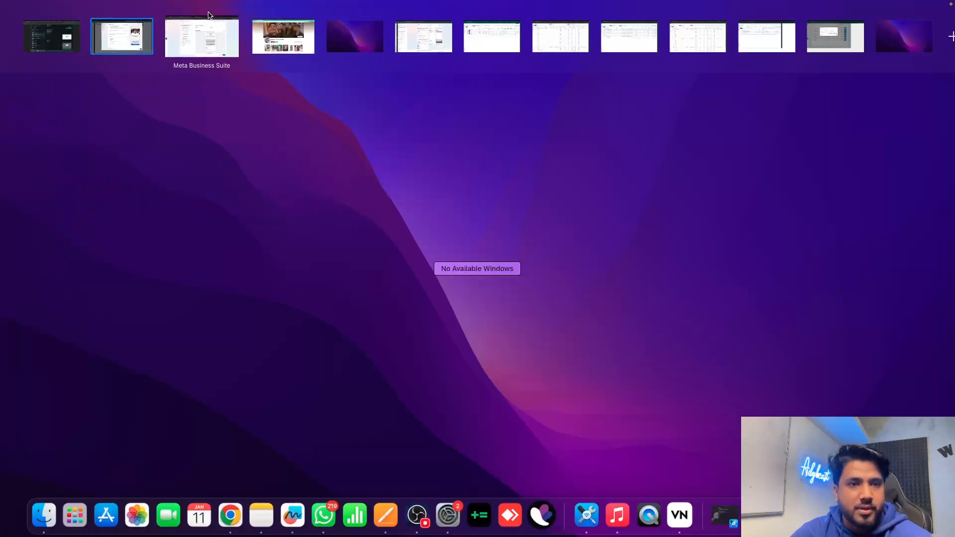
{"action": "left_click", "coordinate": [206, 29]}
{"action": "scroll", "coordinate": [528, 471], "scroll_direction": "down", "scroll_amount": 2}
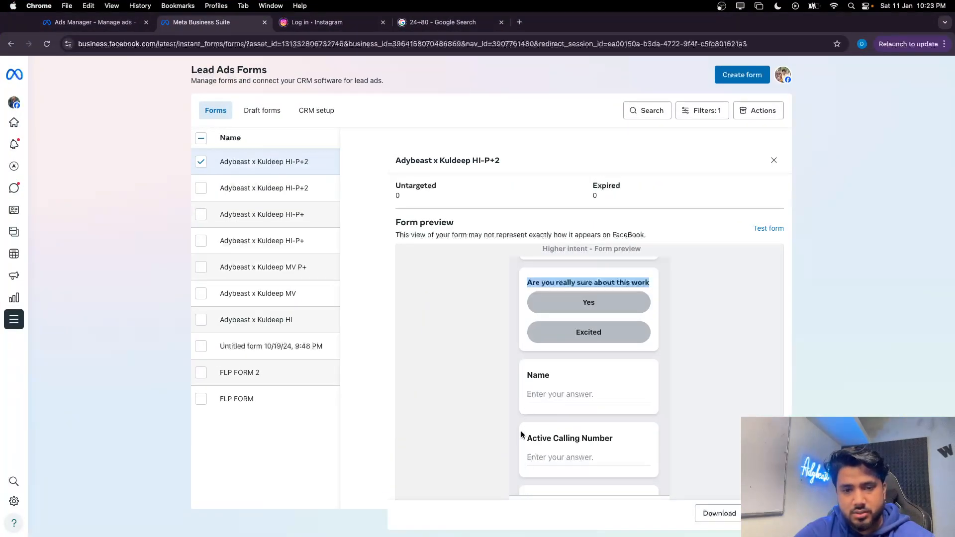
{"action": "left_click_drag", "start_coordinate": [522, 434], "coordinate": [607, 438]}
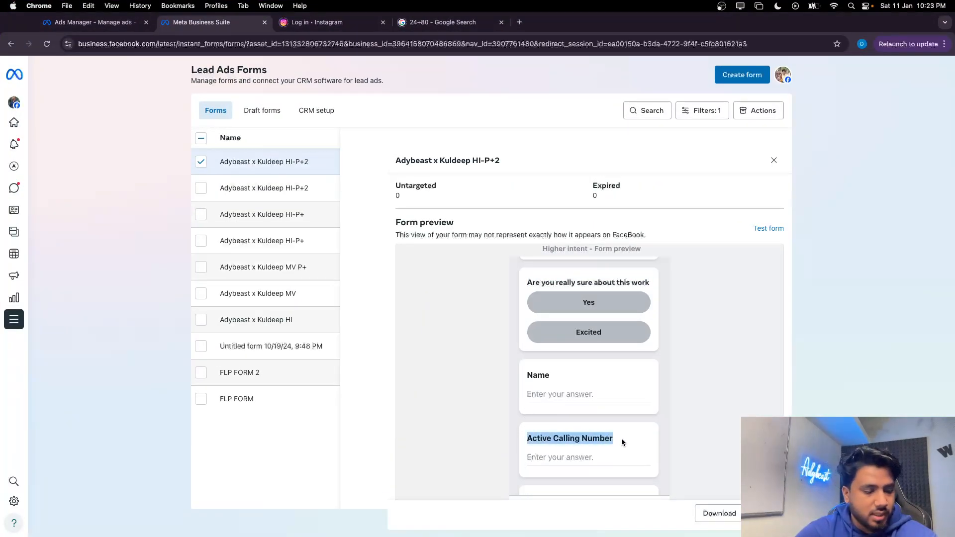
{"action": "key", "text": "ctrl+Up"}
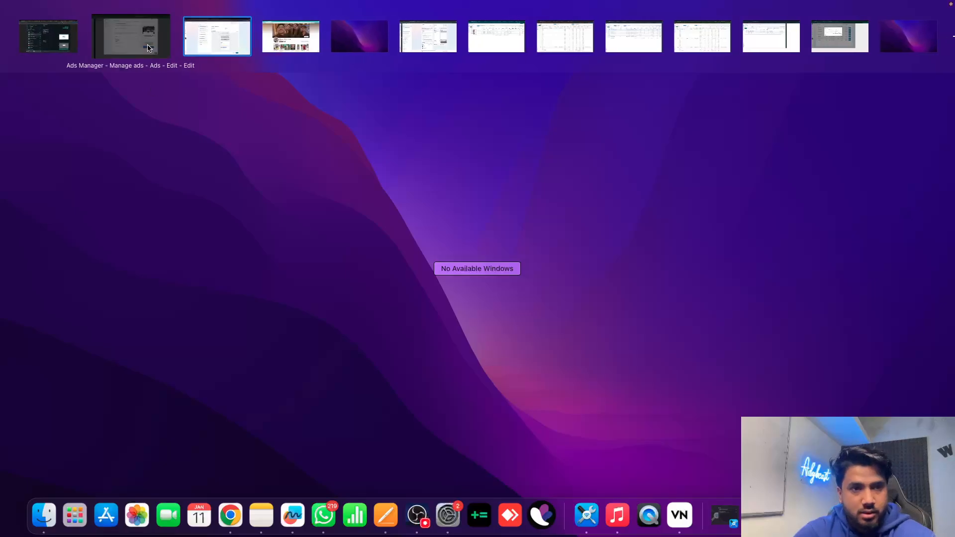
{"action": "left_click", "coordinate": [134, 36]}
{"action": "left_click", "coordinate": [324, 364]}
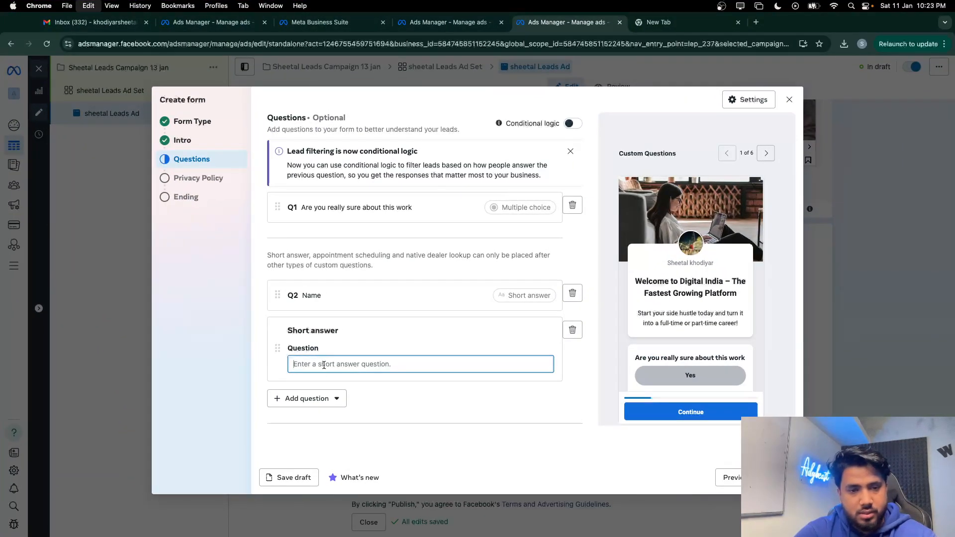
{"action": "type", "text": "Active Calling Number"}
Add a third short-answer question reading 'Age'
{"action": "left_click", "coordinate": [316, 398]}
{"action": "left_click", "coordinate": [320, 313]}
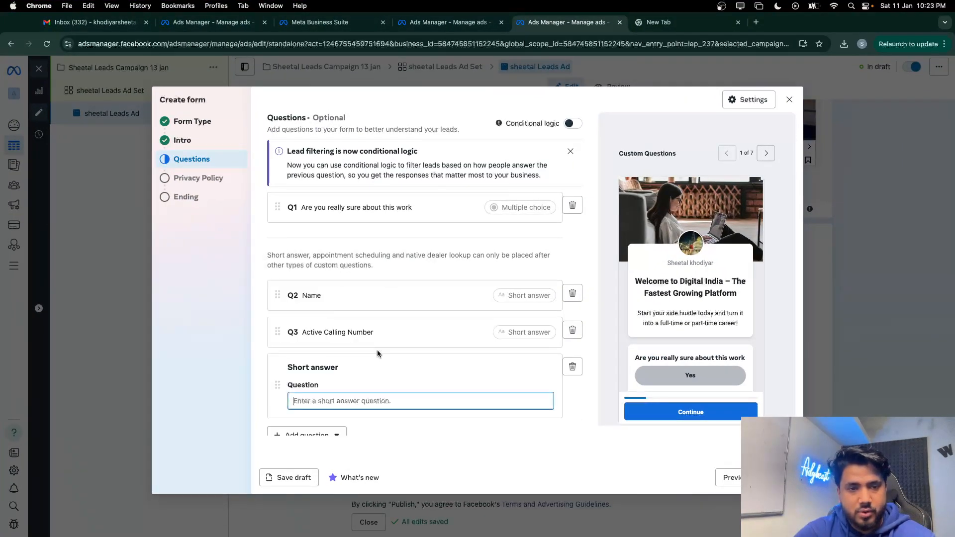
{"action": "key", "text": "ctrl+Up"}
{"action": "left_click", "coordinate": [211, 42]}
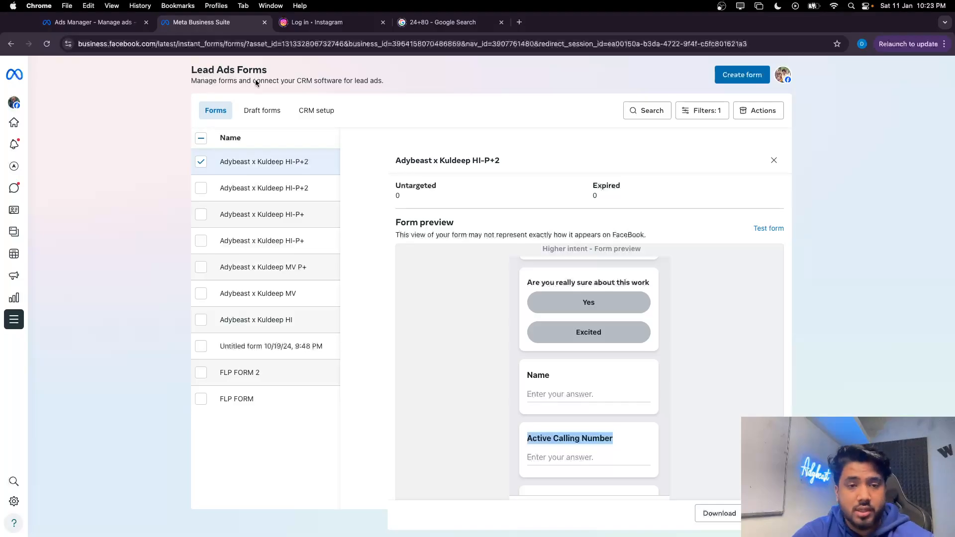
{"action": "scroll", "coordinate": [619, 423], "scroll_direction": "down", "scroll_amount": 3}
{"action": "key", "text": "ctrl+Right"}
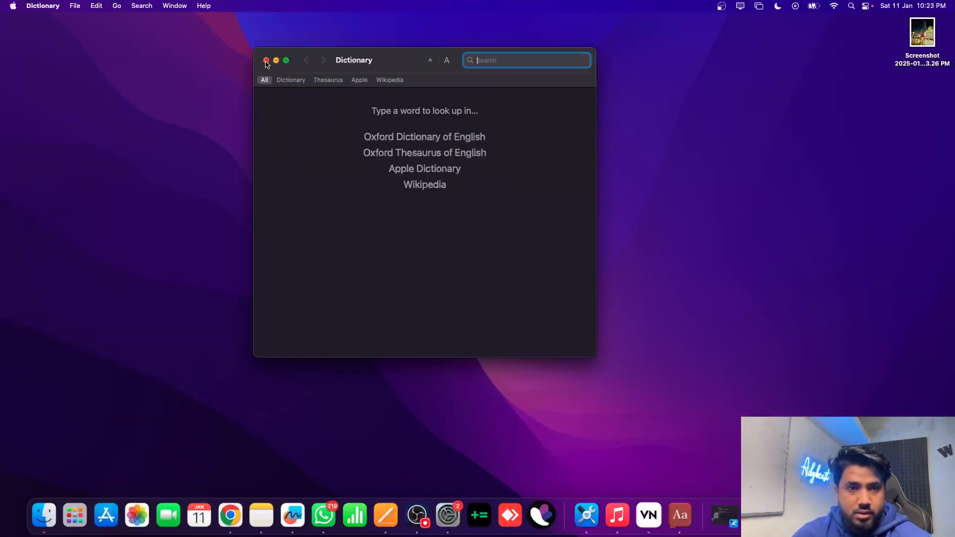
{"action": "left_click", "coordinate": [266, 62]}
{"action": "key", "text": "ctrl+Up"}
{"action": "left_click", "coordinate": [145, 18]}
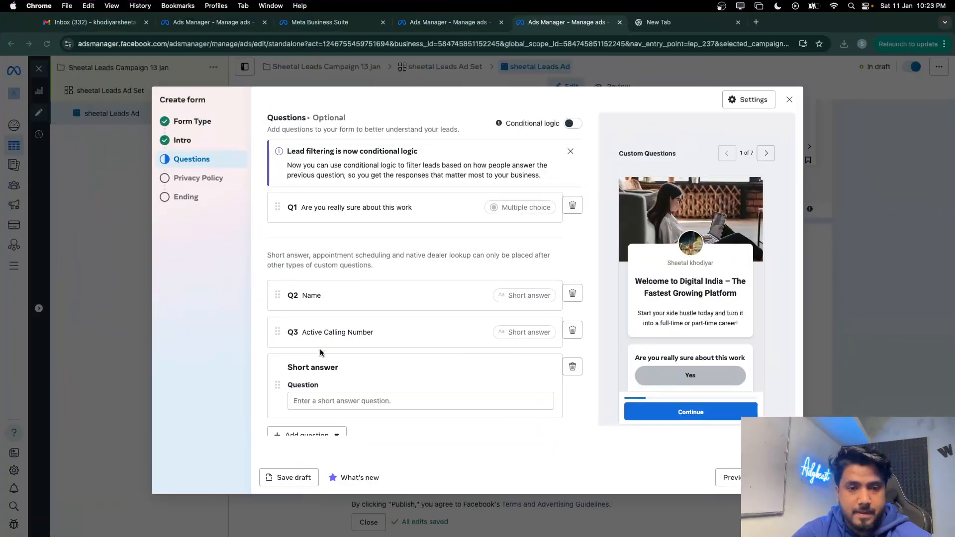
{"action": "scroll", "coordinate": [342, 332], "scroll_direction": "down", "scroll_amount": 2}
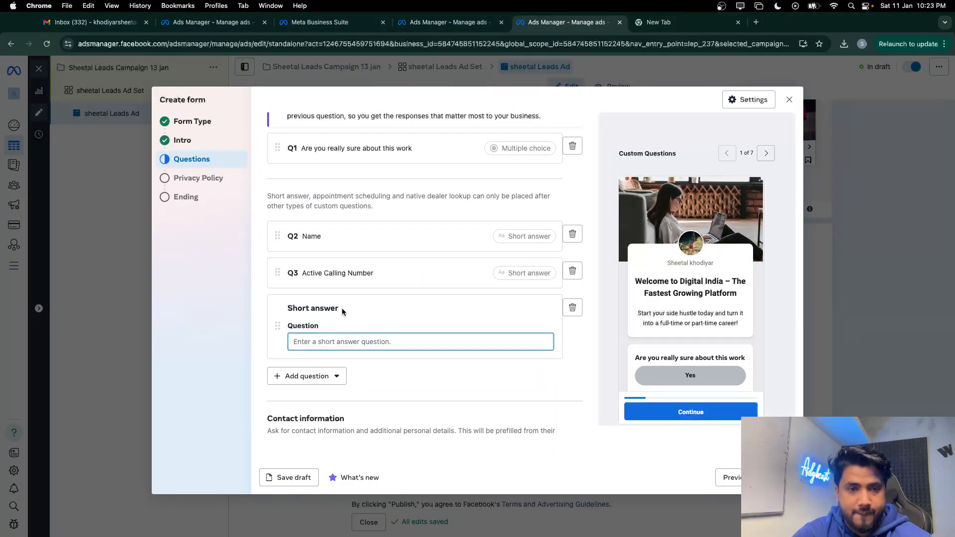
{"action": "scroll", "coordinate": [341, 308], "scroll_direction": "down", "scroll_amount": 2}
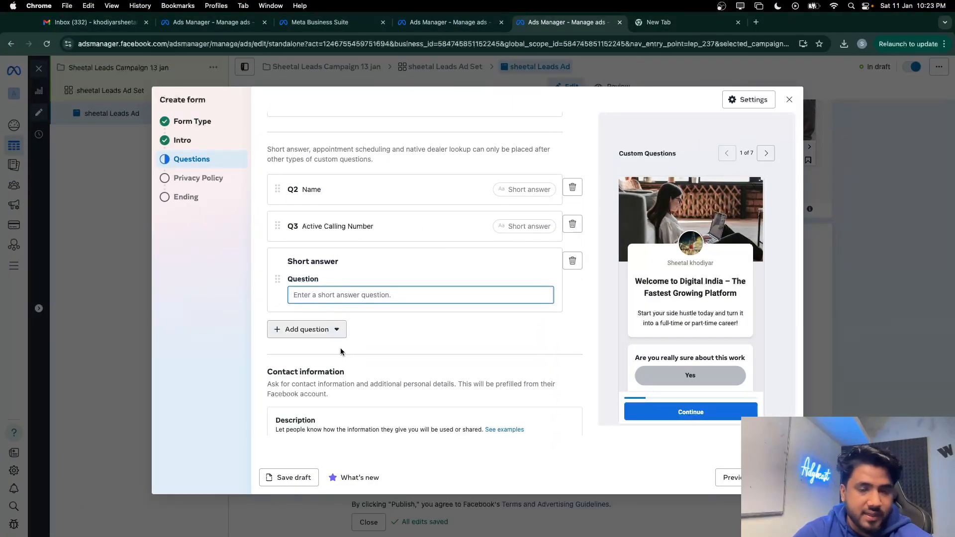
{"action": "scroll", "coordinate": [341, 350], "scroll_direction": "down", "scroll_amount": 1}
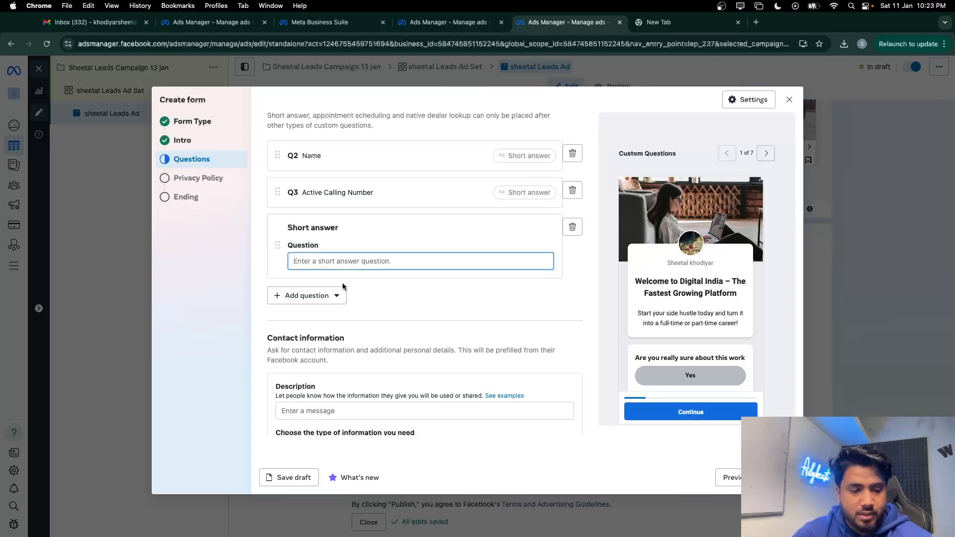
{"action": "type", "text": "Age"}
Add a fourth question 'City', copied from the old lead form
{"action": "left_click", "coordinate": [311, 298]}
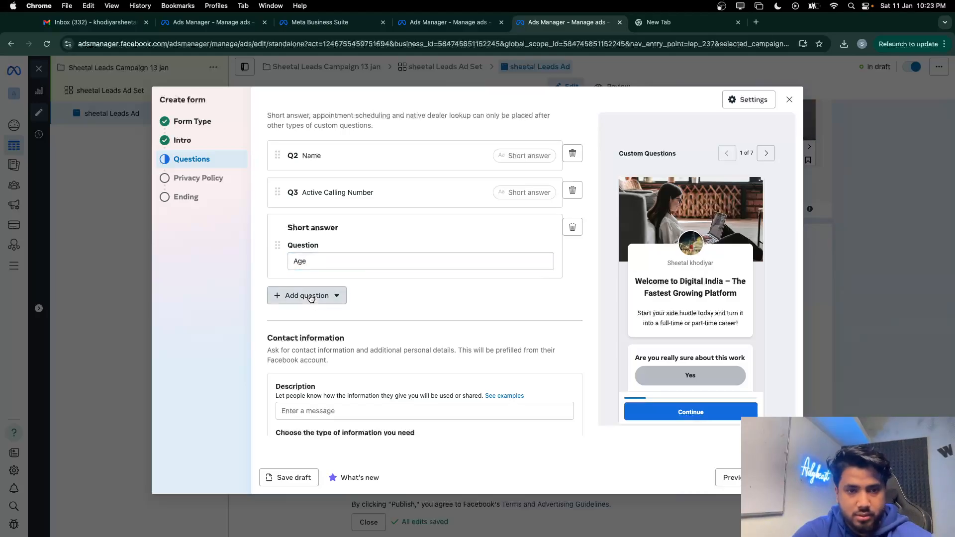
{"action": "key", "text": "ctrl+Up"}
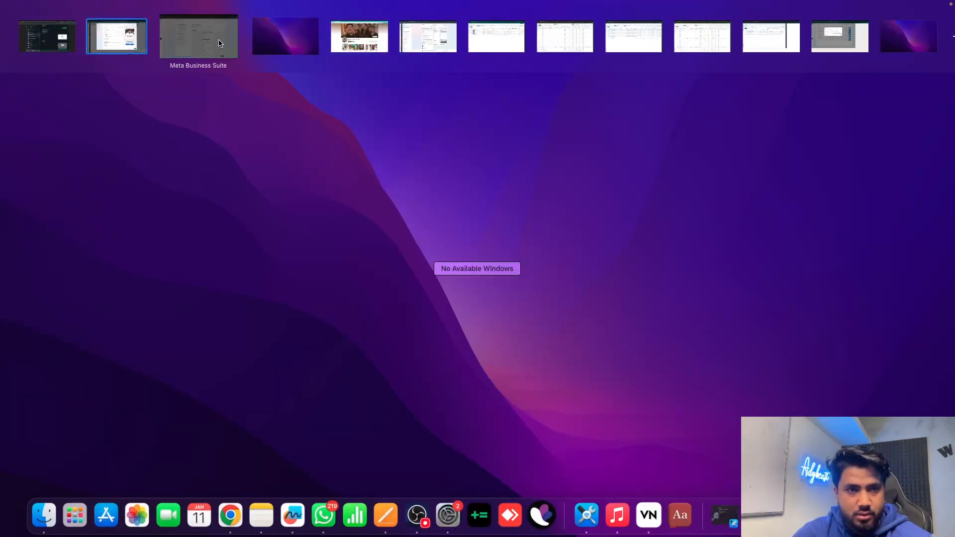
{"action": "left_click", "coordinate": [220, 43]}
{"action": "scroll", "coordinate": [510, 377], "scroll_direction": "down", "scroll_amount": 1}
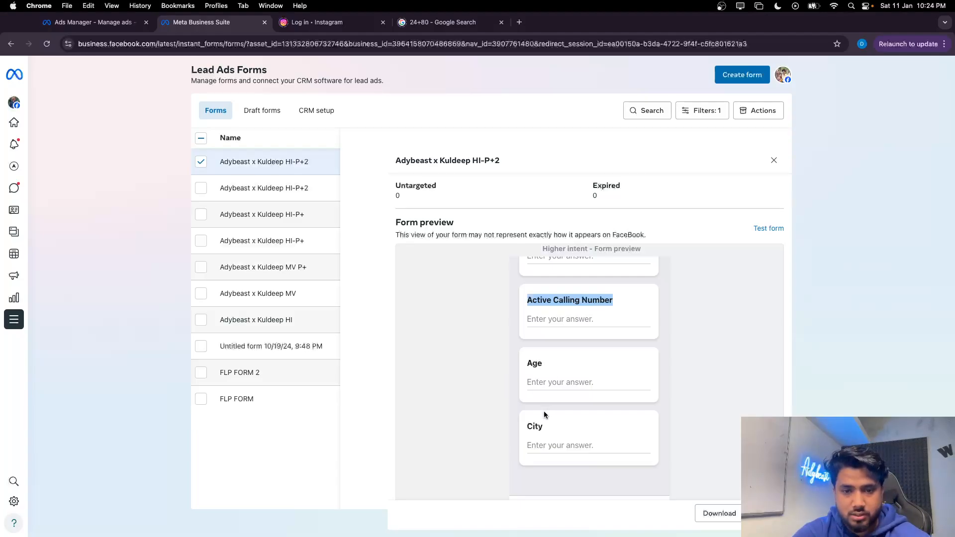
{"action": "left_click_drag", "start_coordinate": [545, 427], "coordinate": [509, 425]}
{"action": "key", "text": "super+c"}
{"action": "key", "text": "ctrl+Up"}
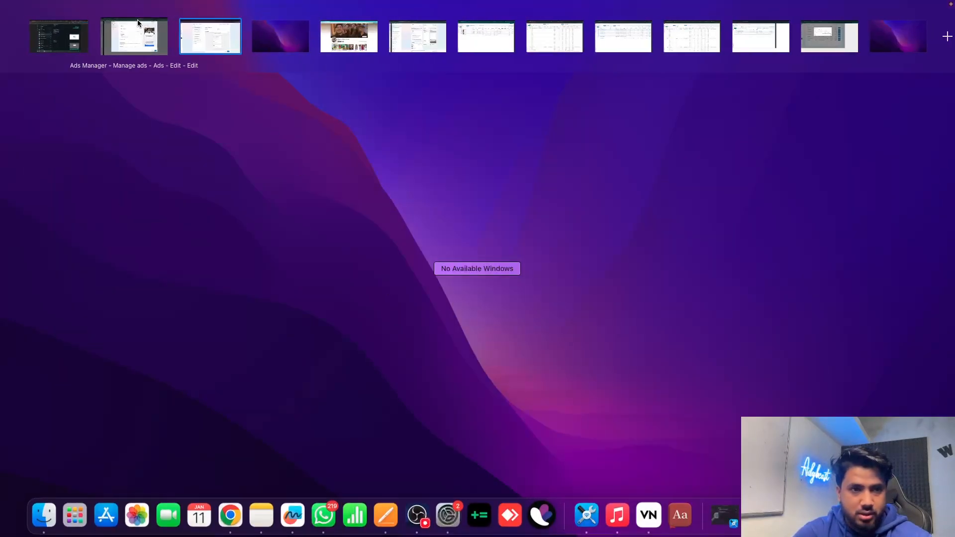
{"action": "left_click", "coordinate": [138, 26]}
{"action": "key", "text": "super+v"}
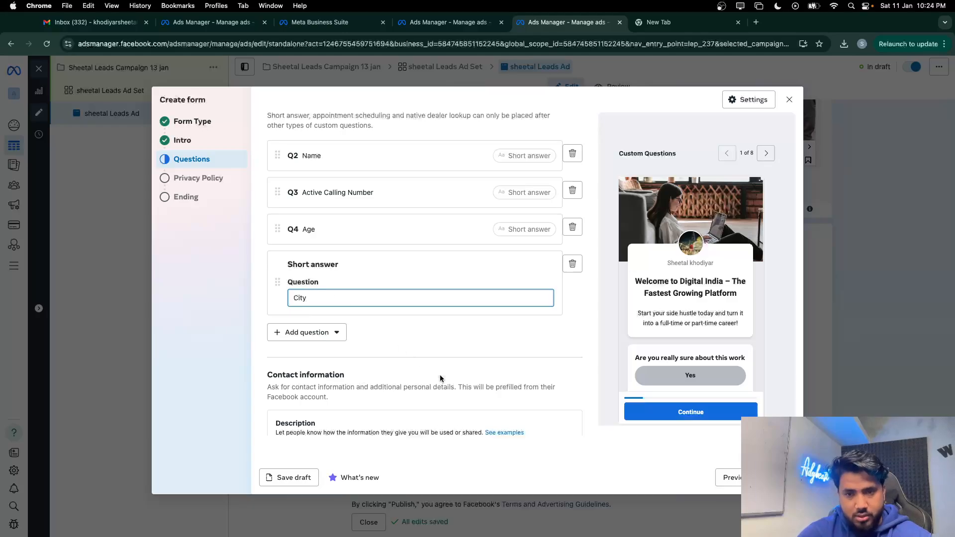
{"action": "scroll", "coordinate": [440, 375], "scroll_direction": "down", "scroll_amount": 5}
{"action": "scroll", "coordinate": [396, 351], "scroll_direction": "up", "scroll_amount": 1}
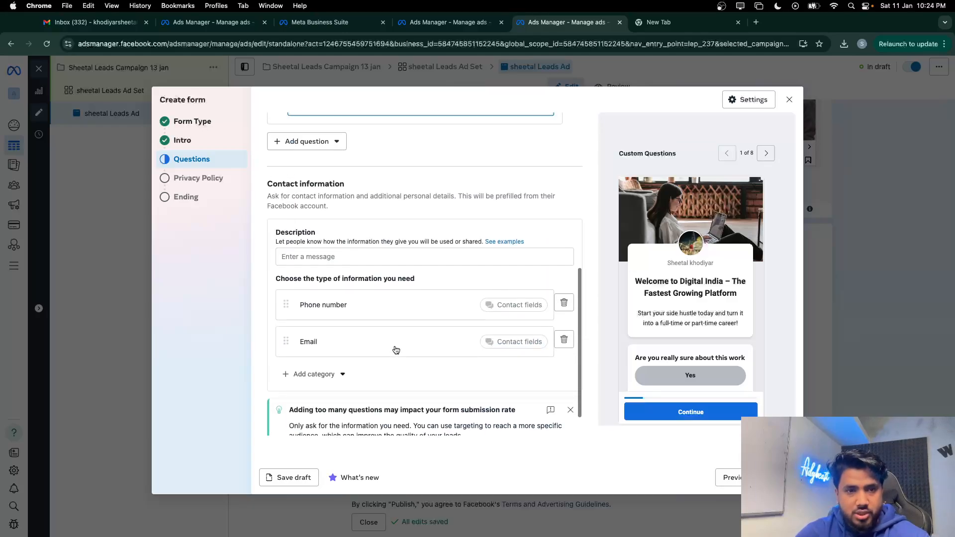
Enter 'Fill the form given below' as the contact description and continue to Privacy Policy
{"action": "left_click", "coordinate": [293, 267]}
{"action": "type", "text": "Fil"}
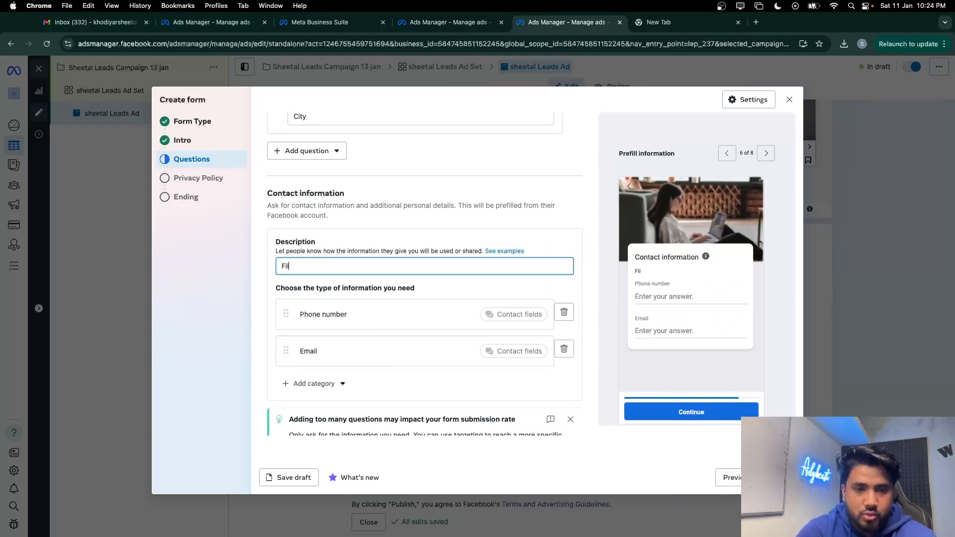
{"action": "type", "text": "l the f"}
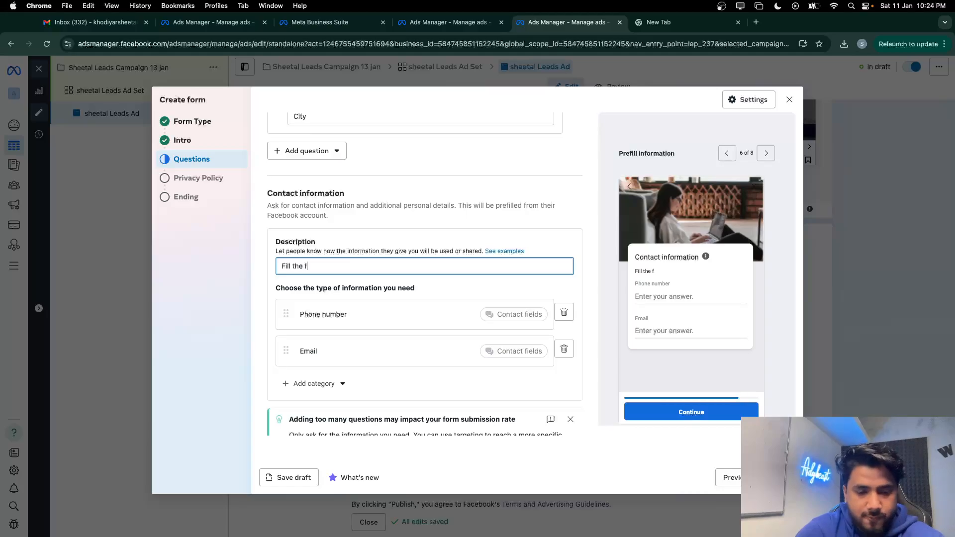
{"action": "type", "text": "orm give"}
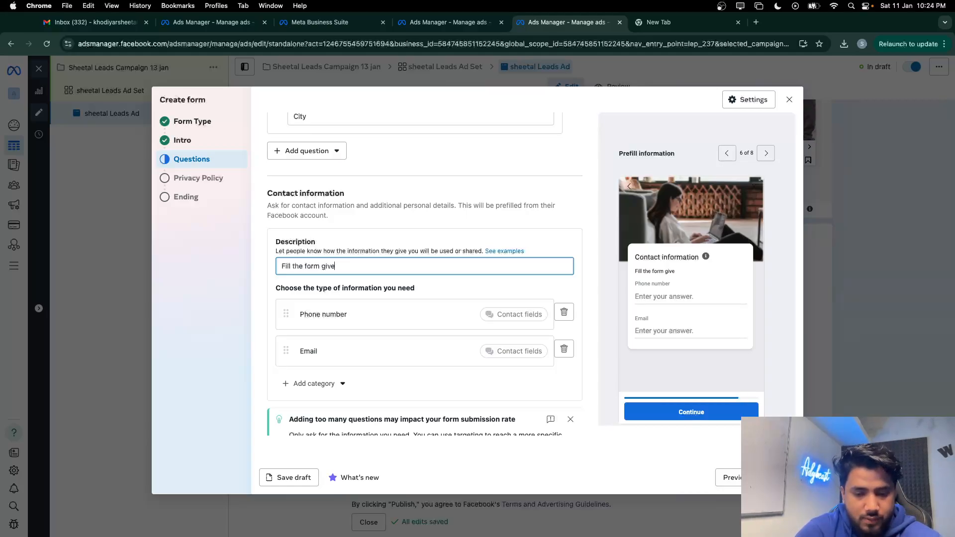
{"action": "type", "text": "n belo"}
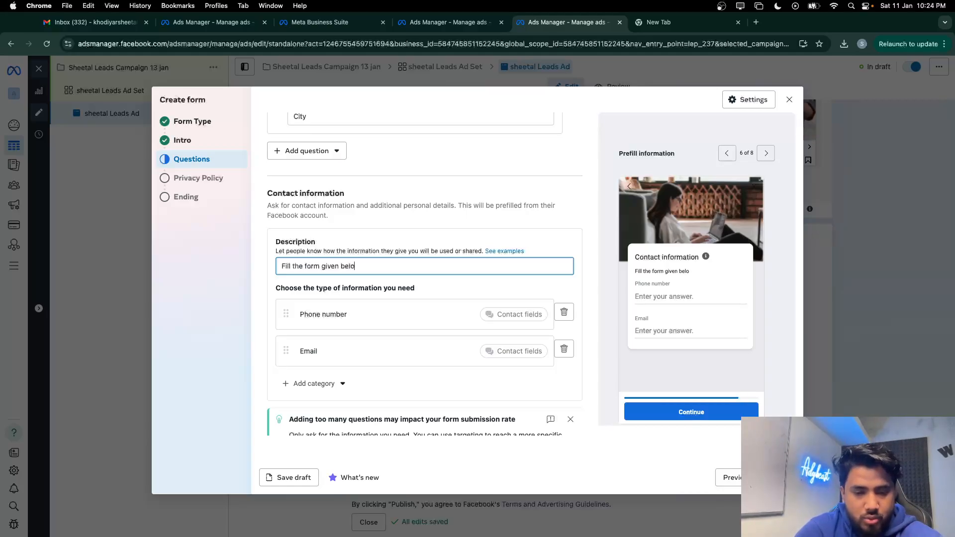
{"action": "type", "text": "w"}
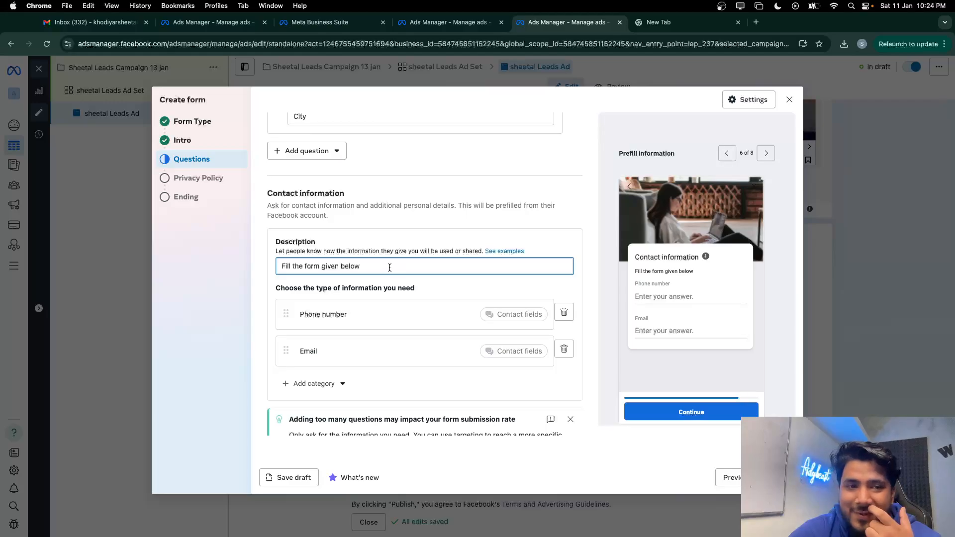
{"action": "left_click", "coordinate": [778, 478]}
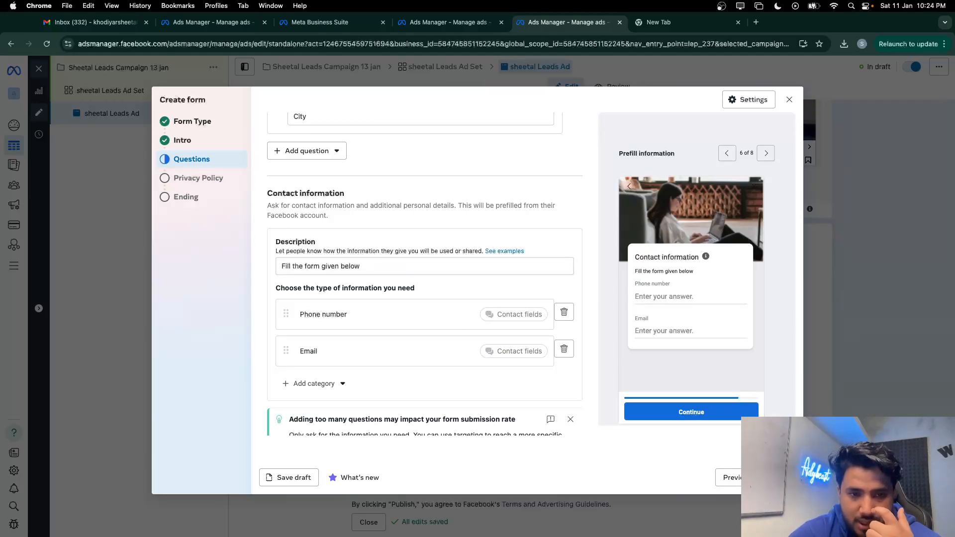
Check the old form's Privacy review page in Business Suite, then return to the Ads Manager desktop
{"action": "left_click", "coordinate": [322, 179]}
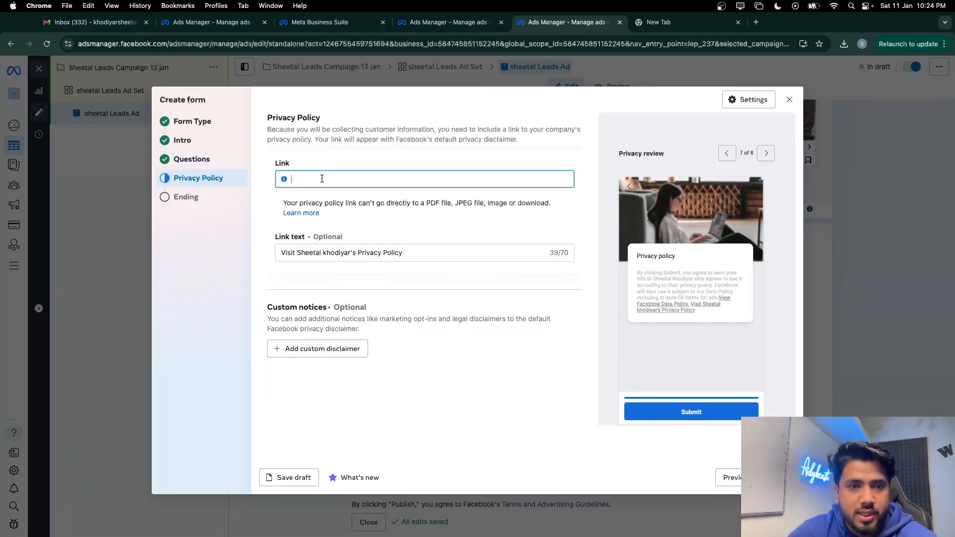
{"action": "left_click", "coordinate": [683, 22]}
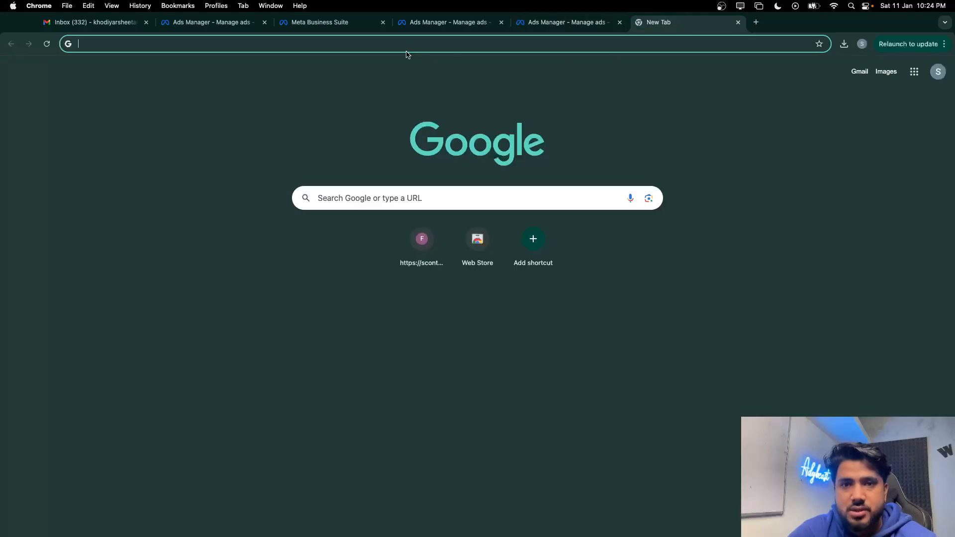
{"action": "left_click", "coordinate": [532, 18]}
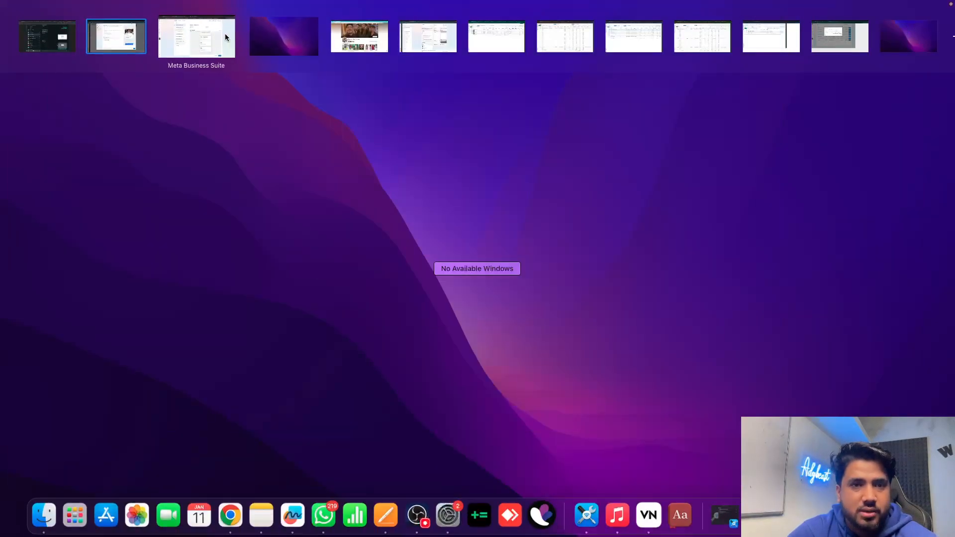
{"action": "left_click", "coordinate": [209, 36]}
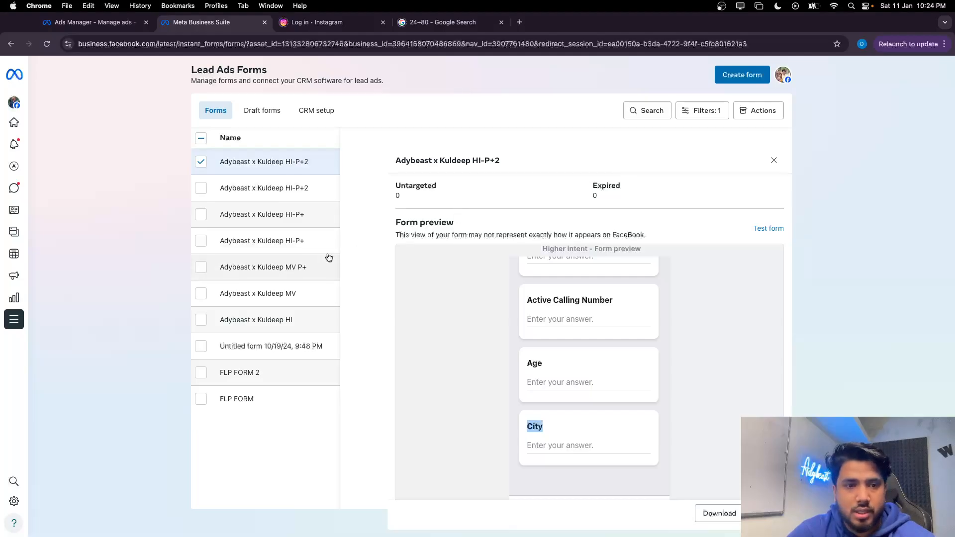
{"action": "scroll", "coordinate": [471, 367], "scroll_direction": "down", "scroll_amount": 2}
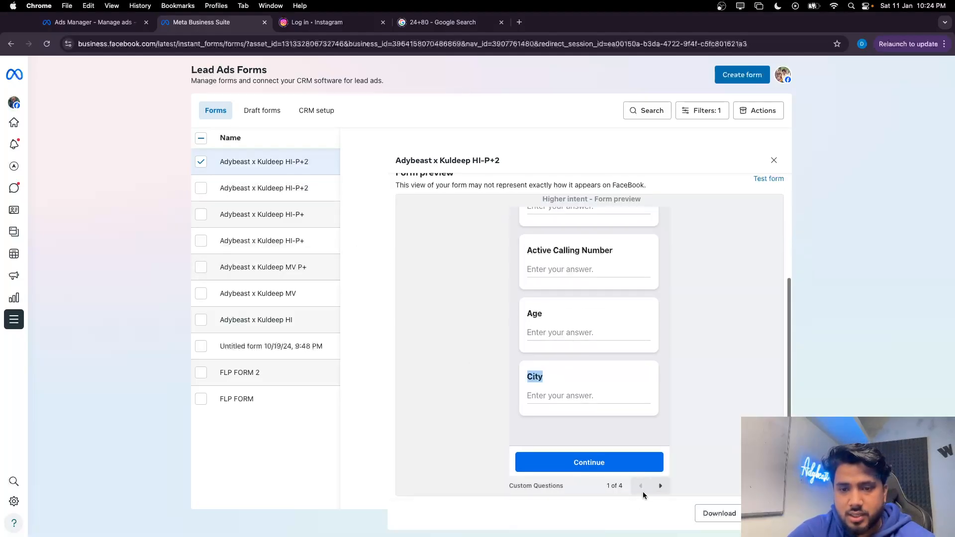
{"action": "left_click", "coordinate": [660, 487]}
{"action": "left_click", "coordinate": [660, 486]}
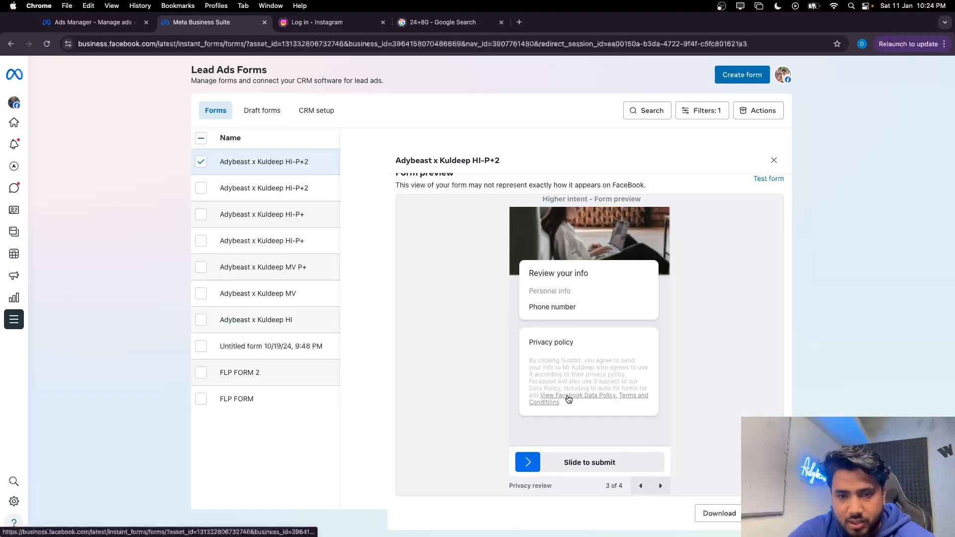
{"action": "scroll", "coordinate": [467, 299], "scroll_direction": "up", "scroll_amount": 5}
{"action": "key", "text": "ctrl+Up"}
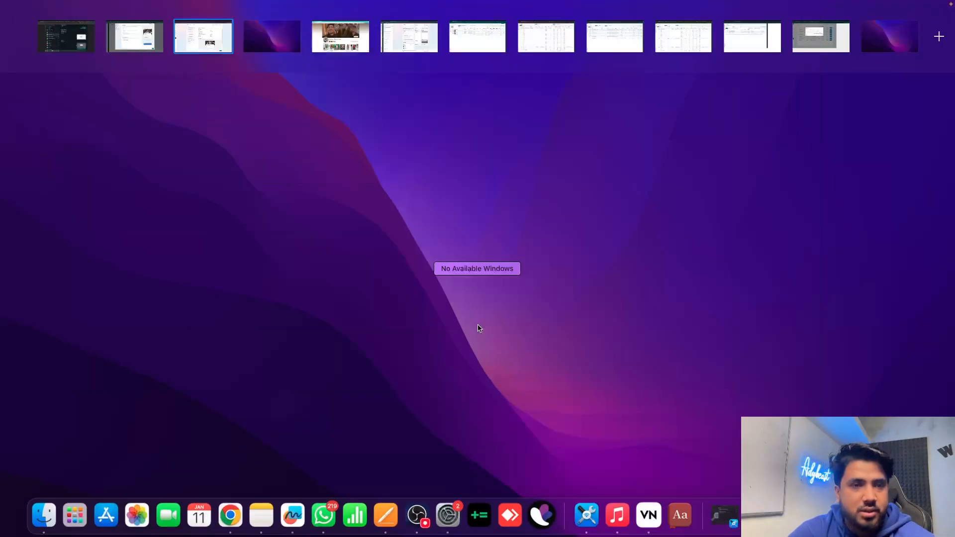
{"action": "left_click", "coordinate": [116, 25]}
Search Google for 'adybeast priv', then close the LinkedIn result page
{"action": "left_click", "coordinate": [635, 22]}
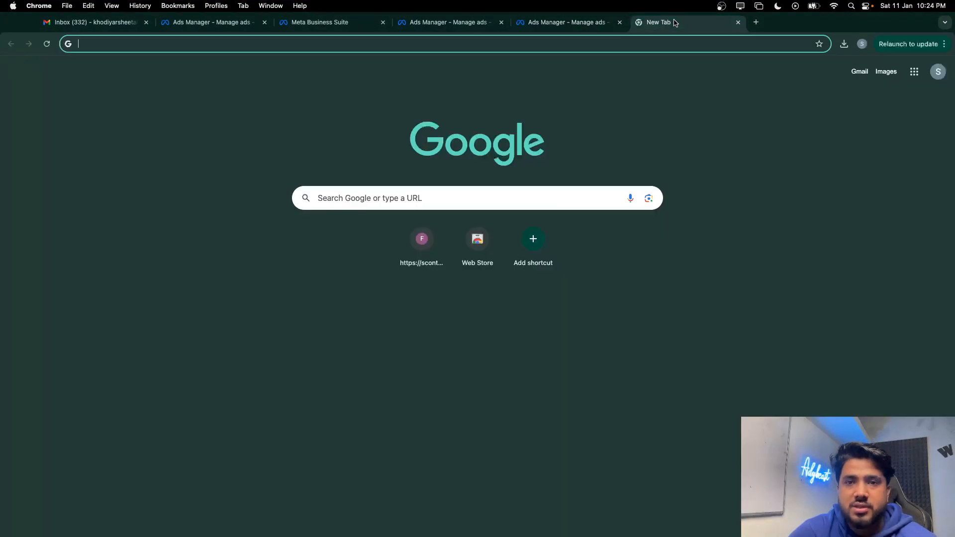
{"action": "left_click", "coordinate": [383, 52]}
{"action": "type", "text": "ad"}
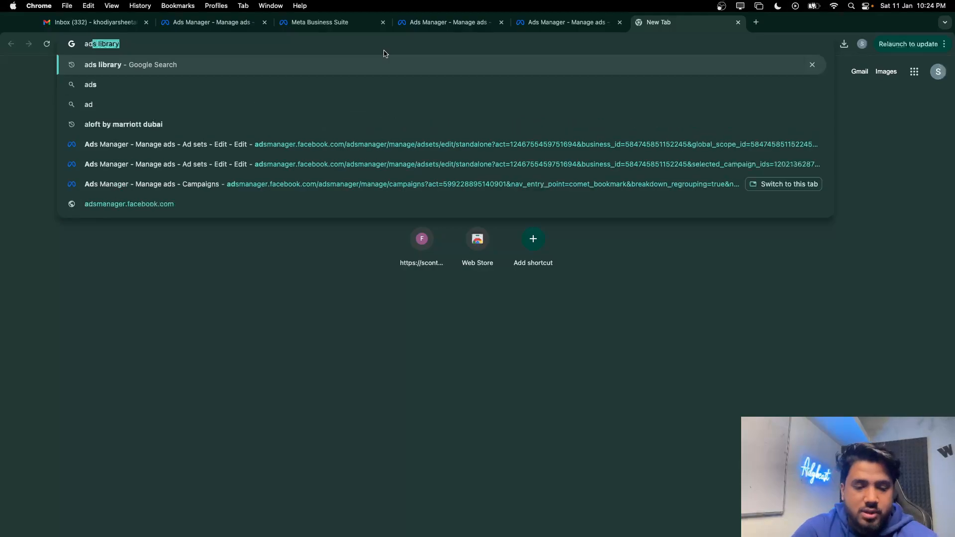
{"action": "type", "text": "ybeast"}
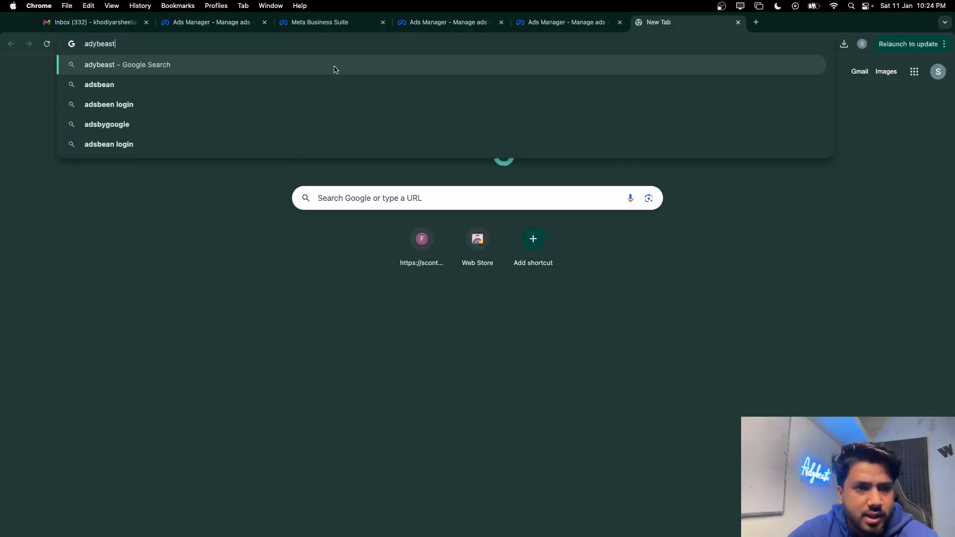
{"action": "type", "text": " pr"}
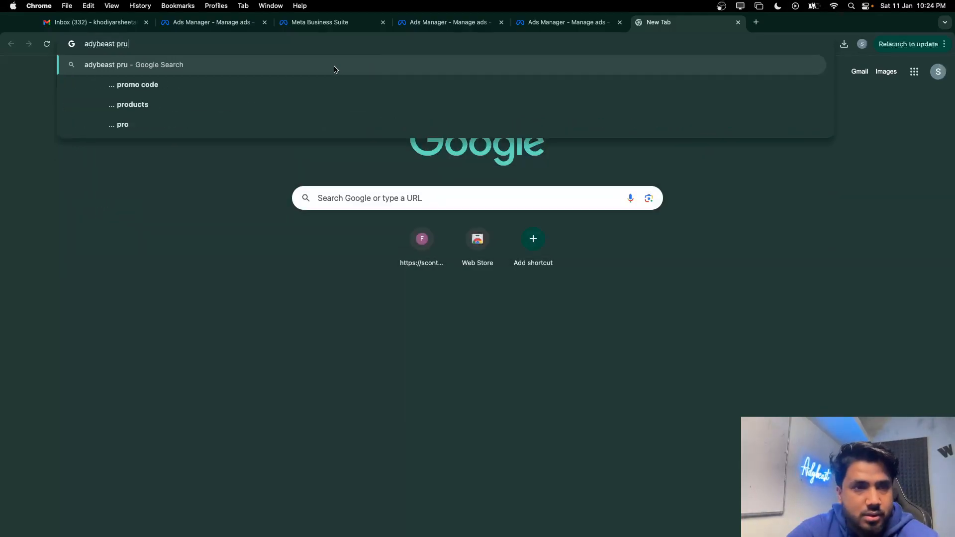
{"action": "type", "text": "ivacy policy"}
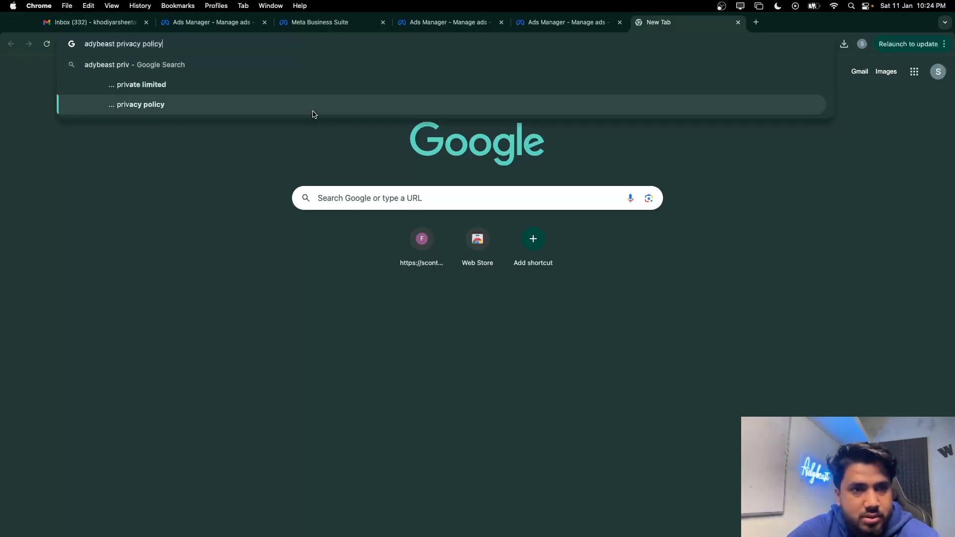
{"action": "left_click", "coordinate": [312, 114]}
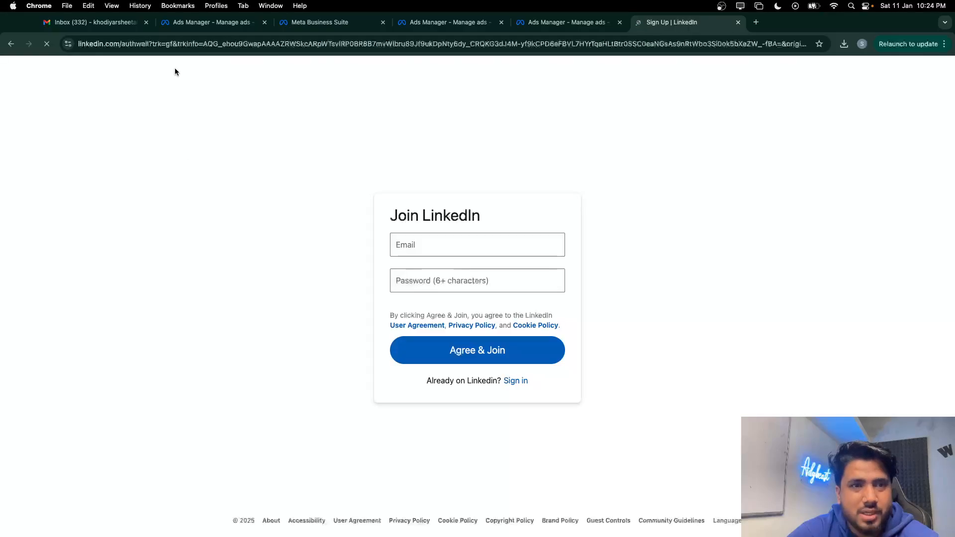
{"action": "left_click", "coordinate": [738, 22]}
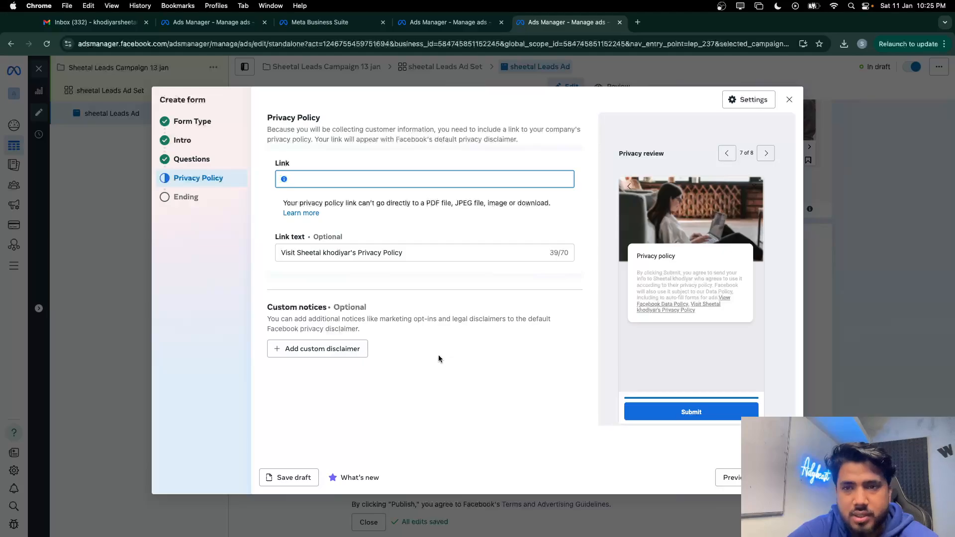
Search Google for 'private policy' in a new tab and browse the results
{"action": "left_click", "coordinate": [637, 22]}
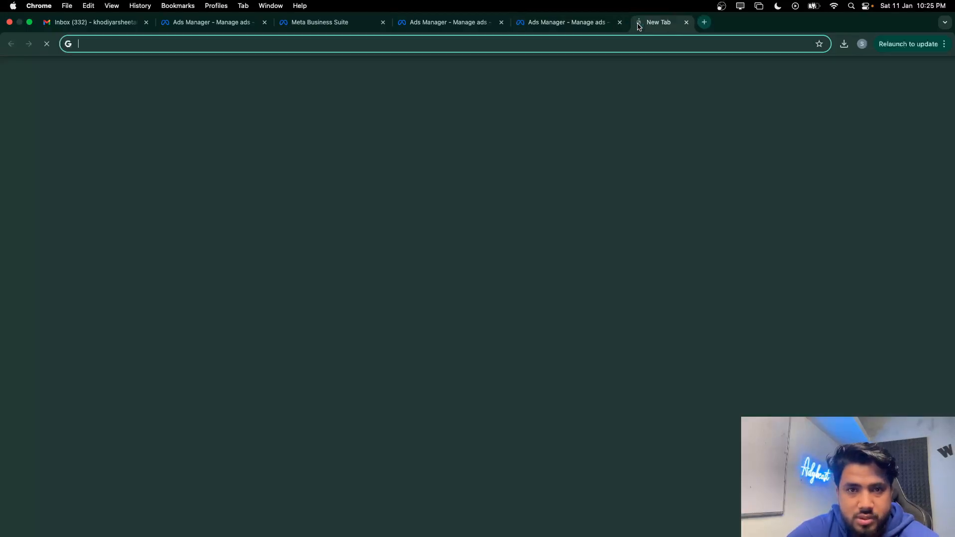
{"action": "left_click", "coordinate": [338, 41]}
{"action": "type", "text": "priv"}
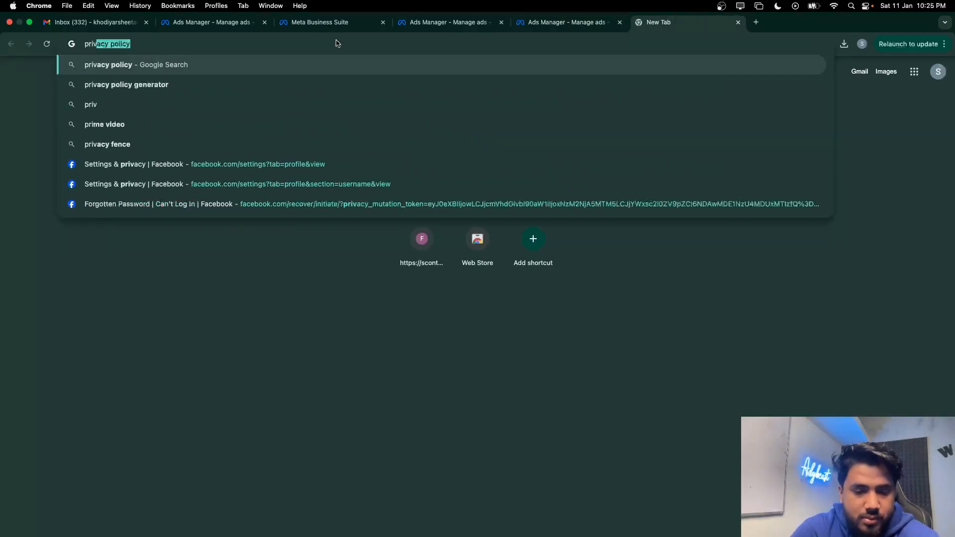
{"action": "type", "text": "ate"}
{"action": "key", "text": "BackSpace"}
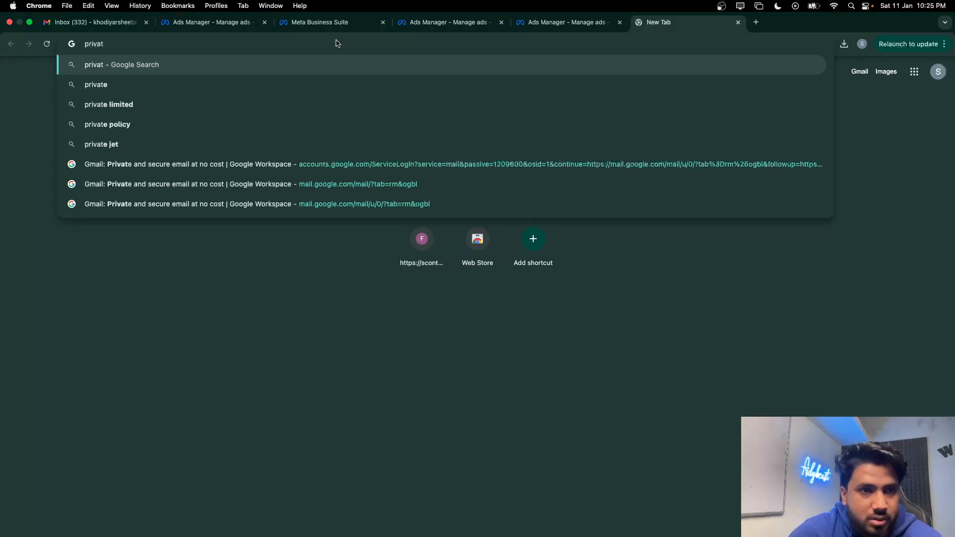
{"action": "left_click", "coordinate": [321, 124]}
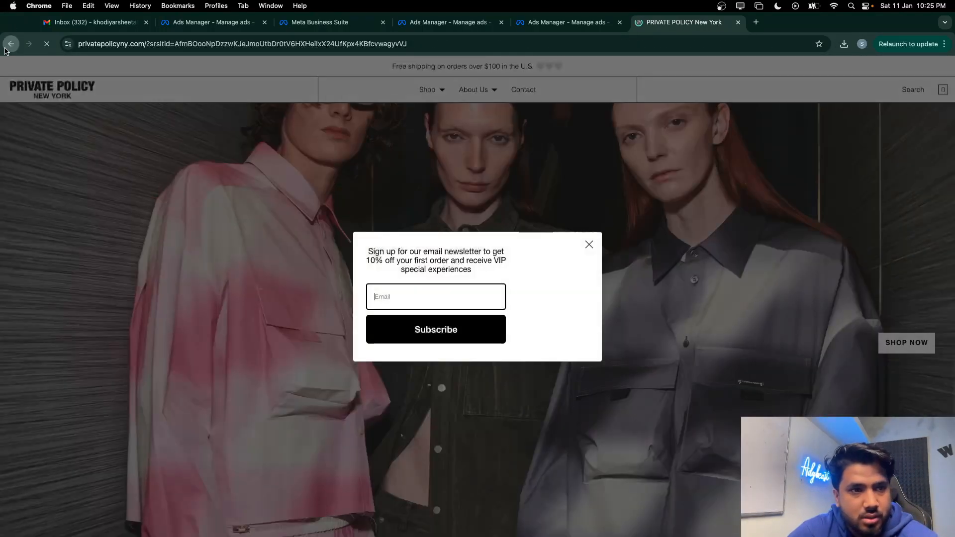
{"action": "left_click", "coordinate": [7, 46]}
{"action": "scroll", "coordinate": [152, 306], "scroll_direction": "down", "scroll_amount": 1}
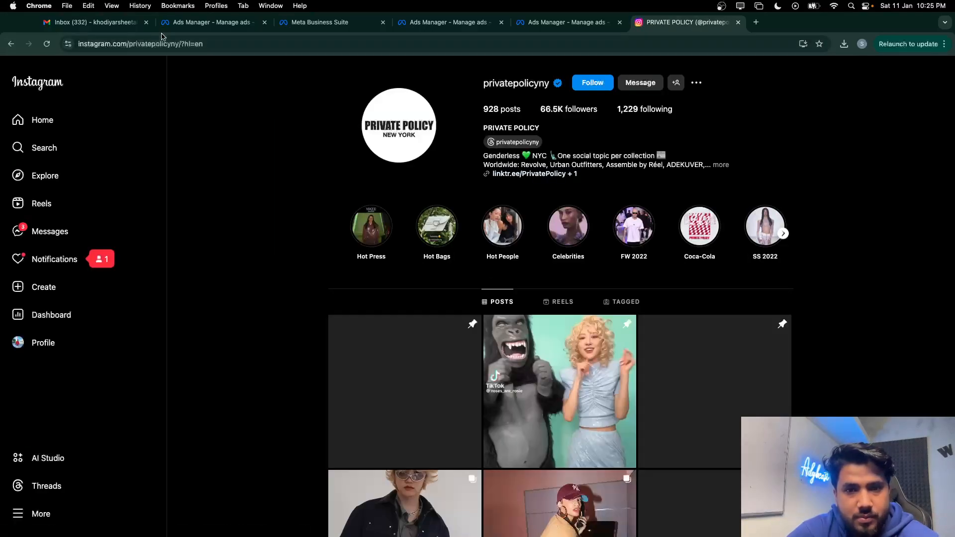
{"action": "left_click", "coordinate": [11, 44]}
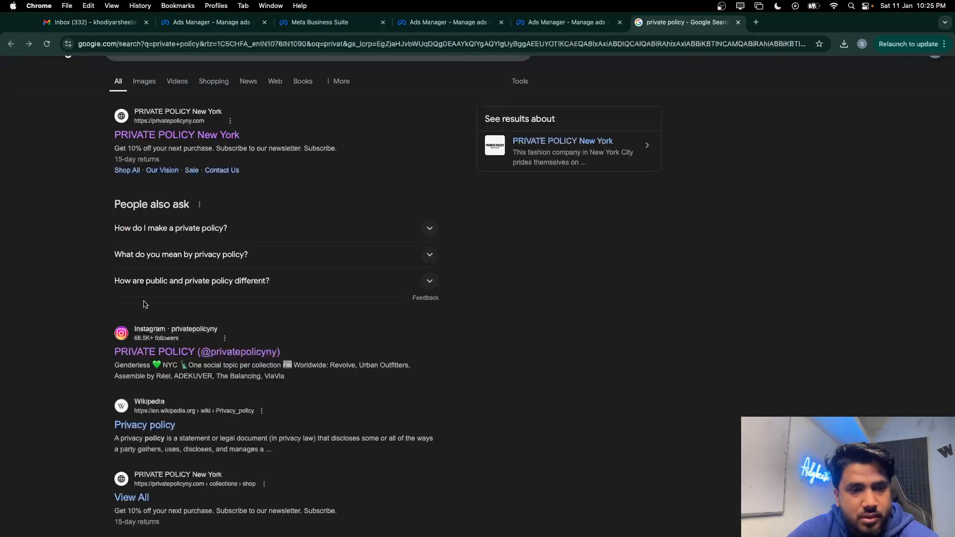
{"action": "scroll", "coordinate": [149, 324], "scroll_direction": "down", "scroll_amount": 3}
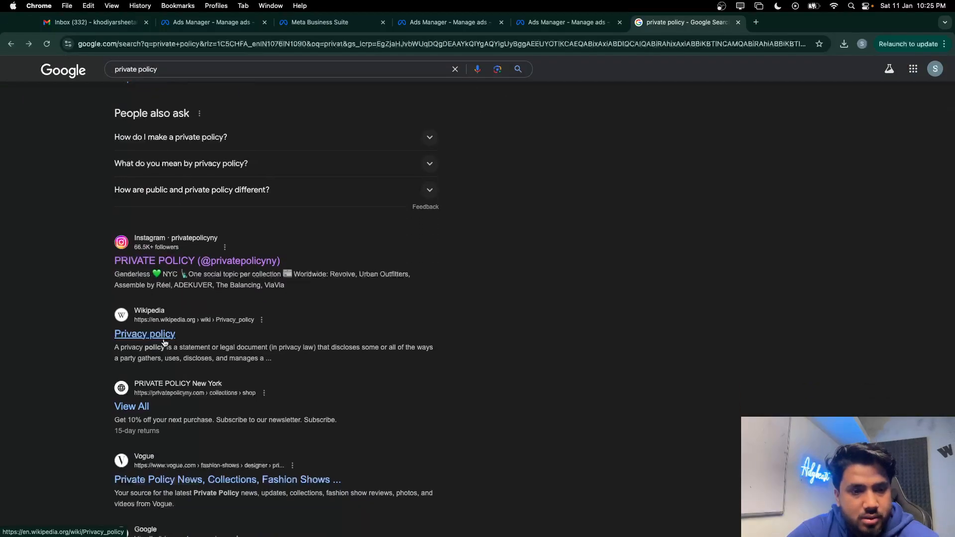
{"action": "scroll", "coordinate": [168, 342], "scroll_direction": "up", "scroll_amount": 2}
{"action": "scroll", "coordinate": [166, 342], "scroll_direction": "down", "scroll_amount": 4}
{"action": "scroll", "coordinate": [166, 342], "scroll_direction": "up", "scroll_amount": 6}
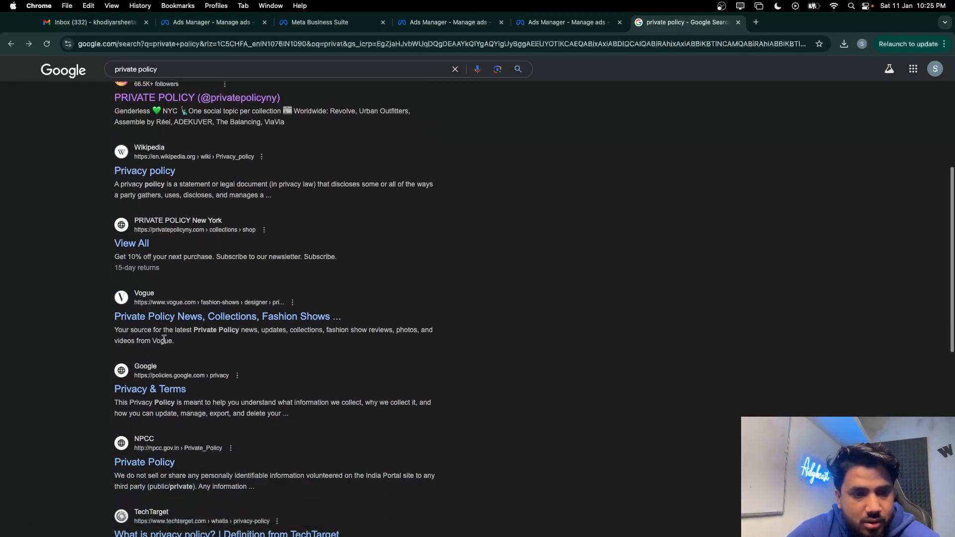
Search 'idigitalpreneur privacy policy' and open the idigitalpreneur Privacy Policy page
{"action": "left_click_drag", "start_coordinate": [194, 79], "coordinate": [58, 75]}
{"action": "key", "text": "BackSpace"}
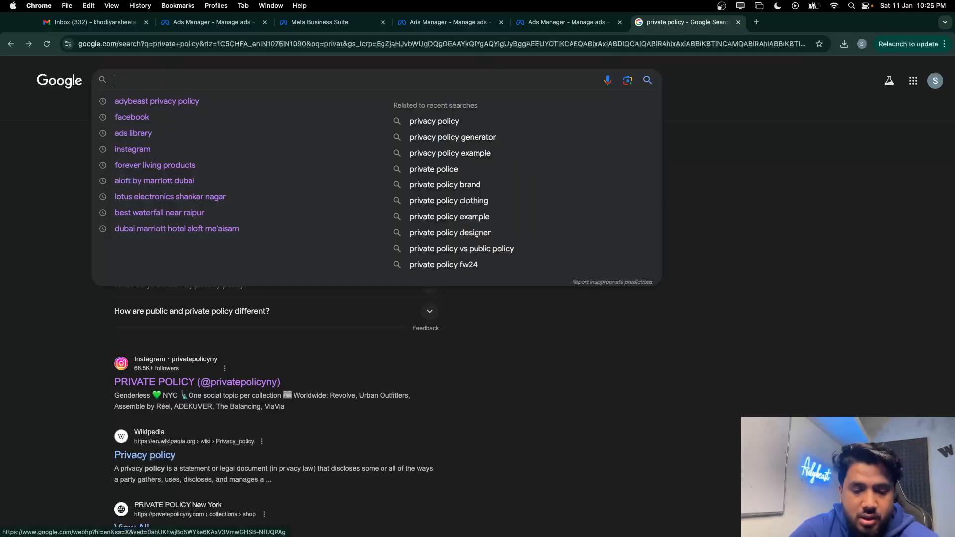
{"action": "type", "text": "idp"}
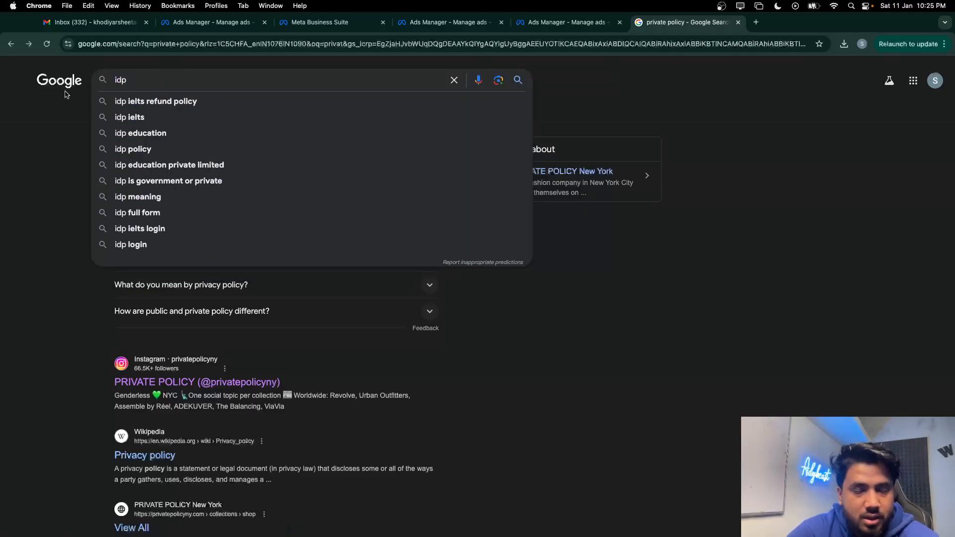
{"action": "key", "text": "BackSpace"}
{"action": "type", "text": "igital"}
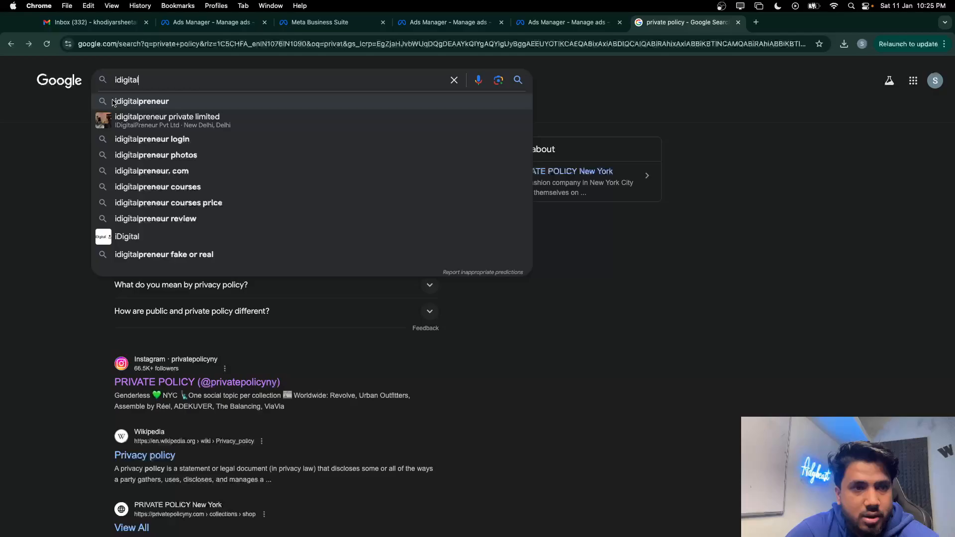
{"action": "left_click", "coordinate": [106, 99]}
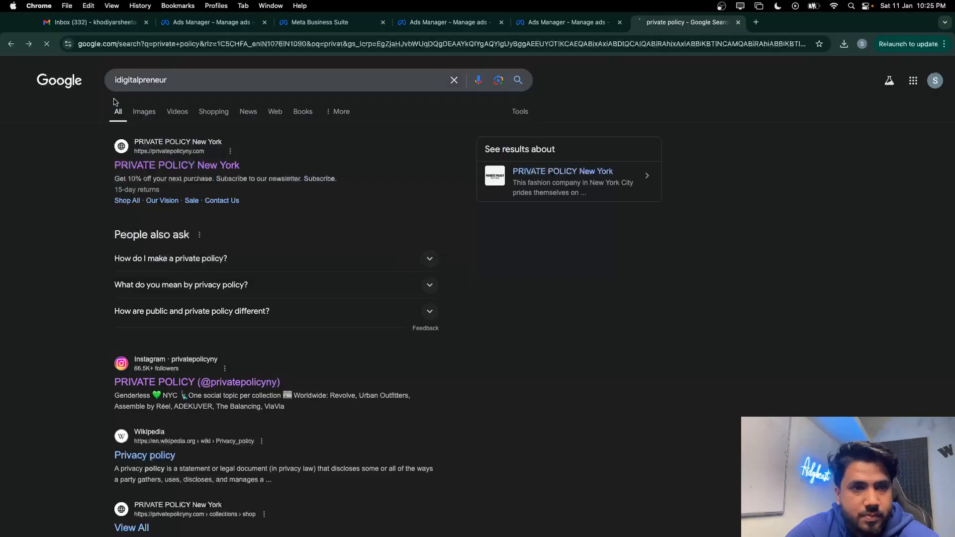
{"action": "type", "text": "privay"}
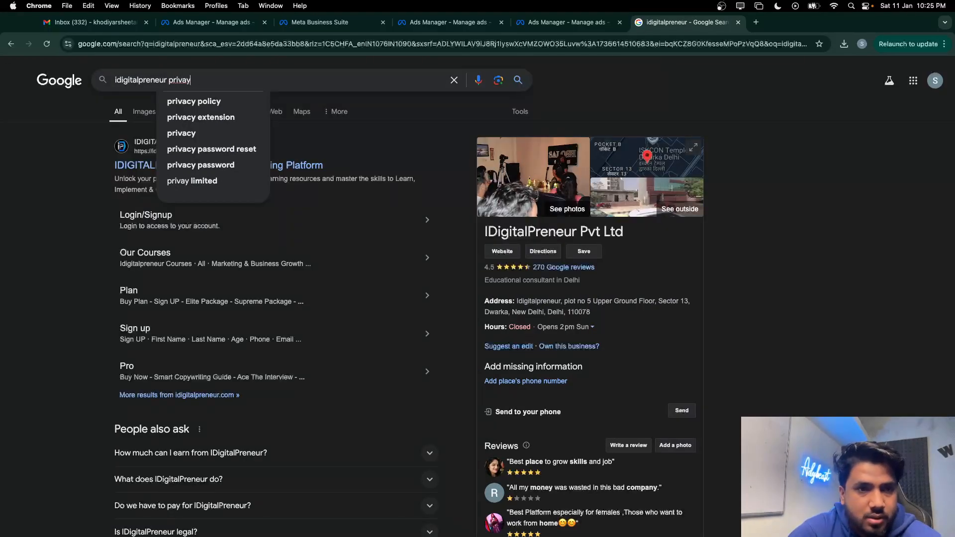
{"action": "left_click", "coordinate": [209, 105]}
{"action": "left_click", "coordinate": [149, 166]}
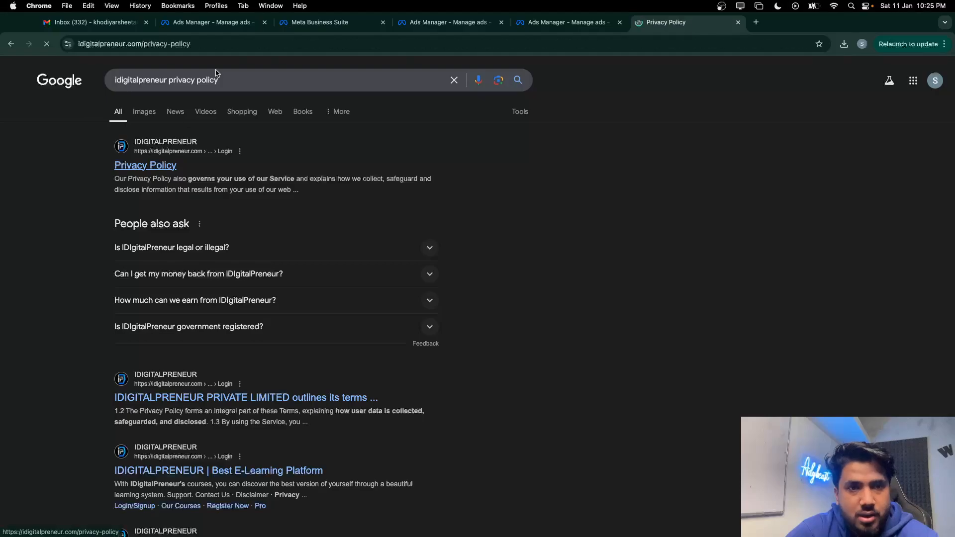
{"action": "left_click", "coordinate": [206, 49]}
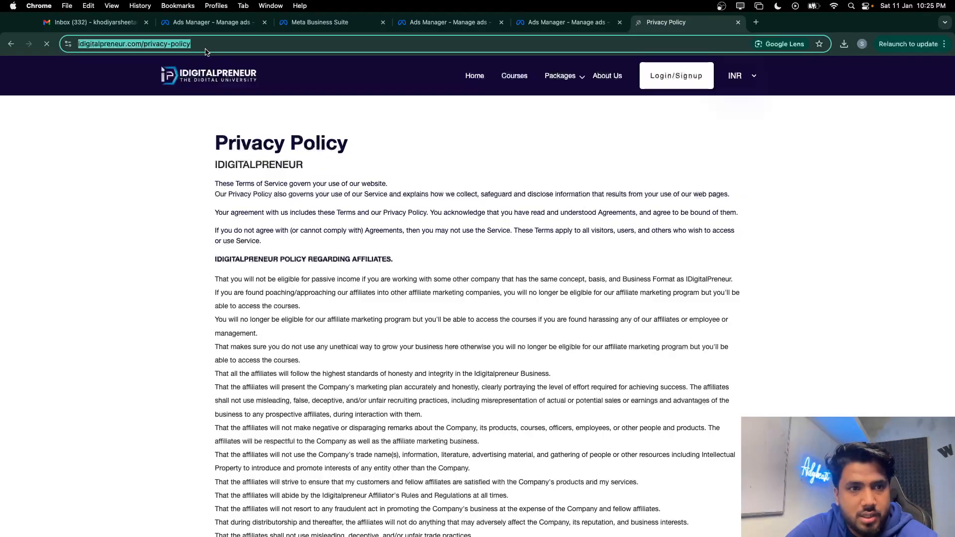
{"action": "left_click", "coordinate": [567, 23]}
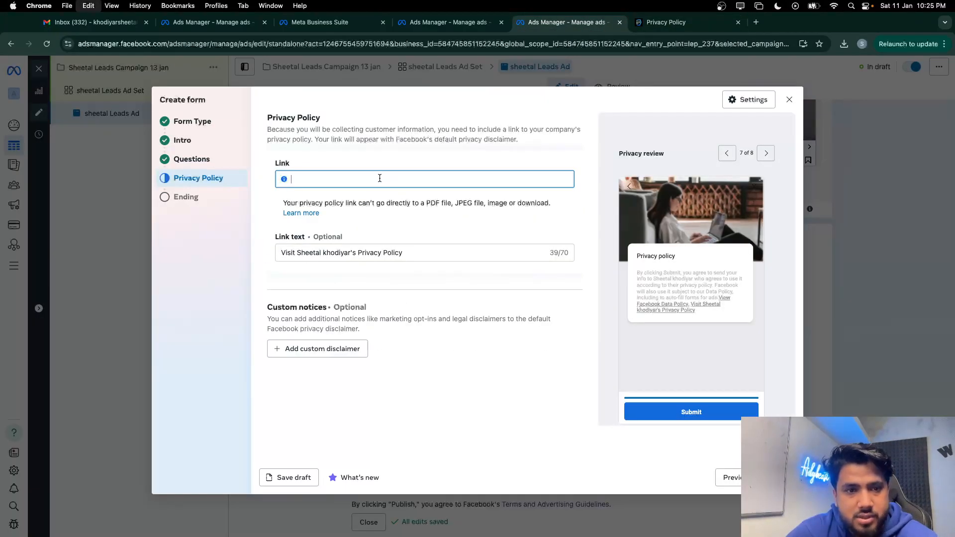
{"action": "left_click", "coordinate": [439, 335]}
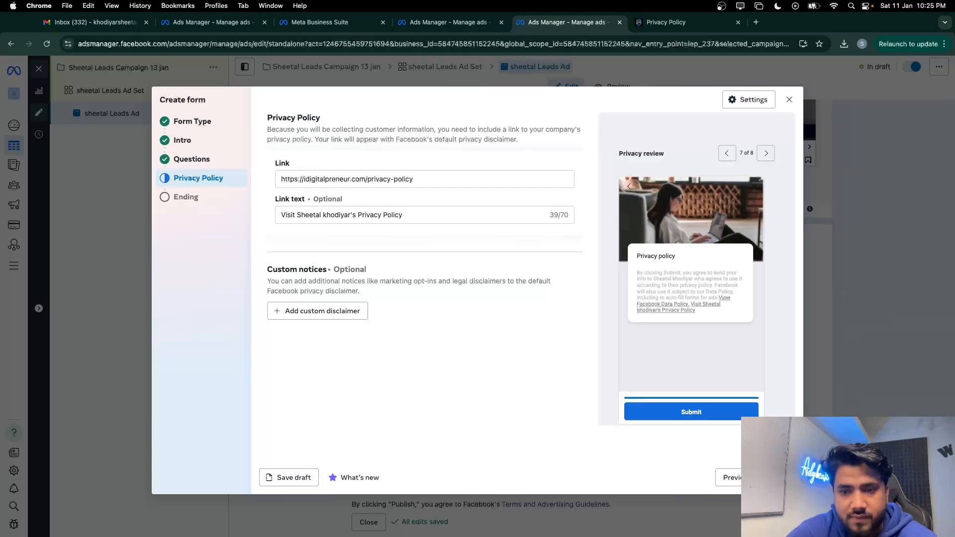
{"action": "left_click", "coordinate": [779, 478]}
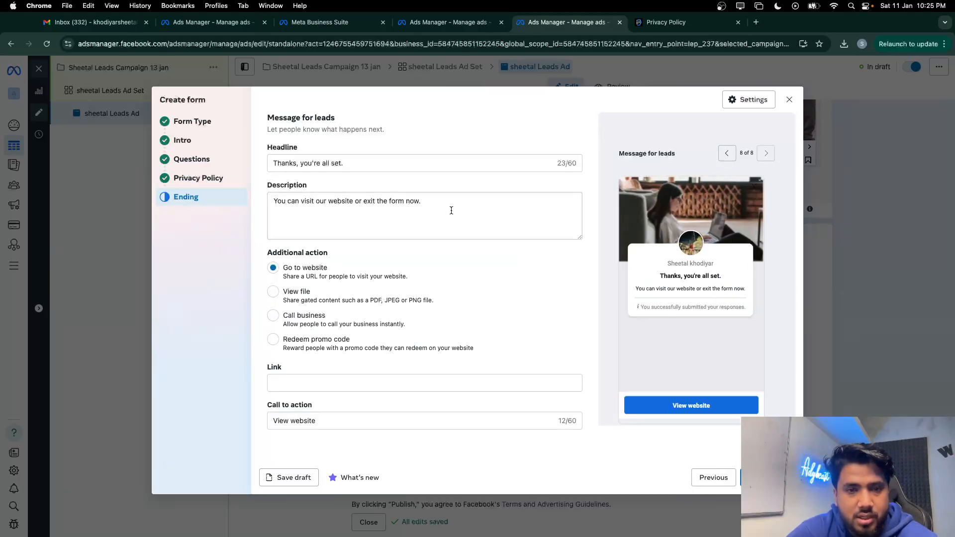
Review the reference lead form's ending preview on the Lead Ads Forms page
{"action": "left_click_drag", "start_coordinate": [453, 205], "coordinate": [226, 209]}
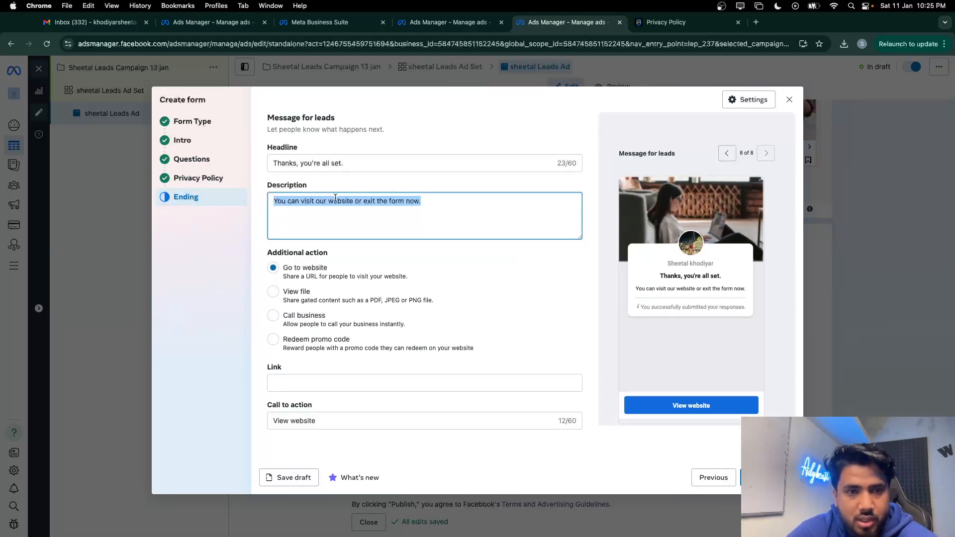
{"action": "key", "text": "ctrl+Up"}
{"action": "left_click", "coordinate": [206, 45]}
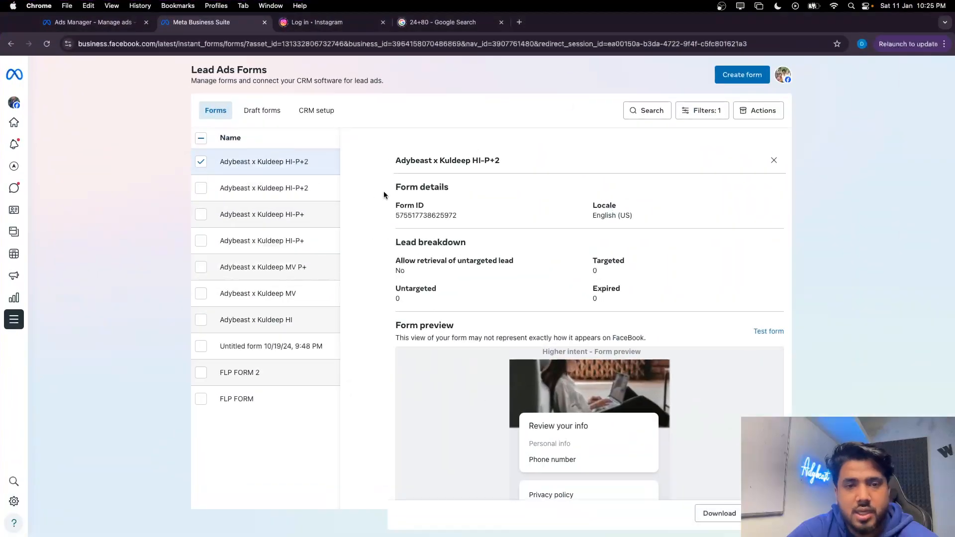
{"action": "scroll", "coordinate": [559, 361], "scroll_direction": "down", "scroll_amount": 3}
{"action": "left_click", "coordinate": [660, 486]}
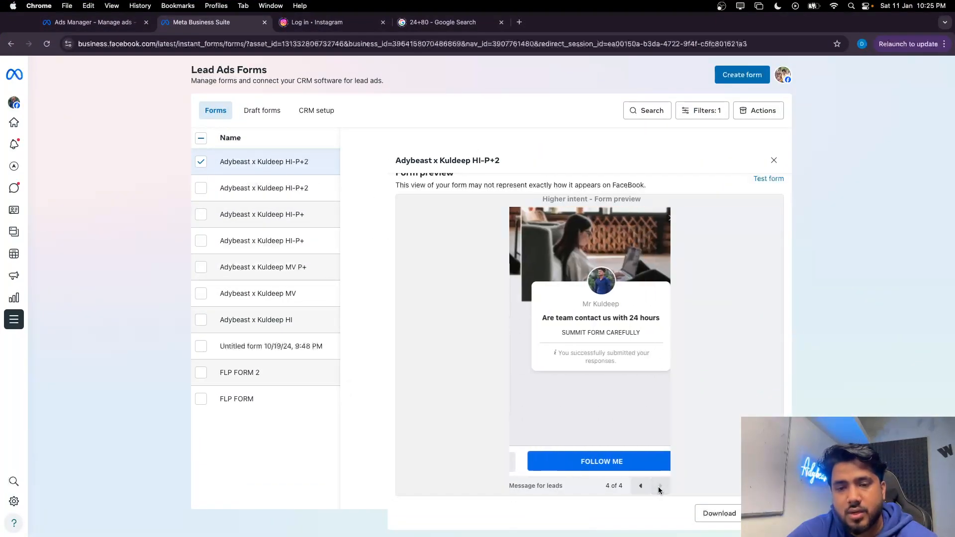
{"action": "left_click", "coordinate": [640, 486]}
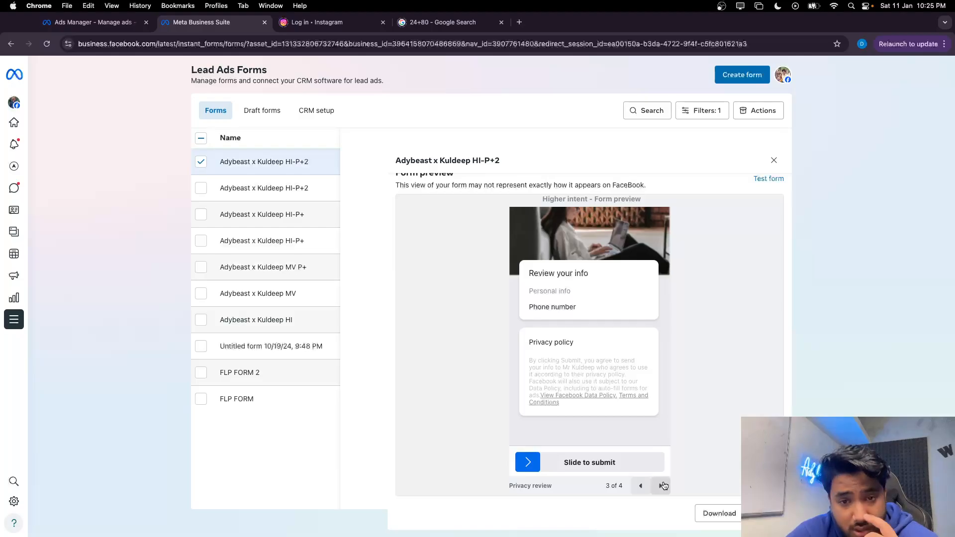
{"action": "left_click", "coordinate": [662, 486]}
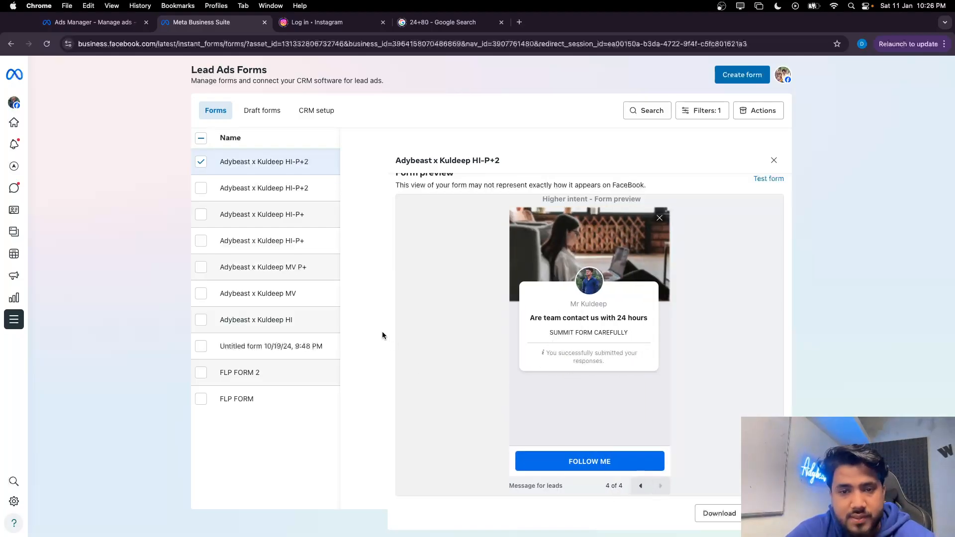
{"action": "key", "text": "ctrl+Up"}
{"action": "left_click", "coordinate": [140, 38]}
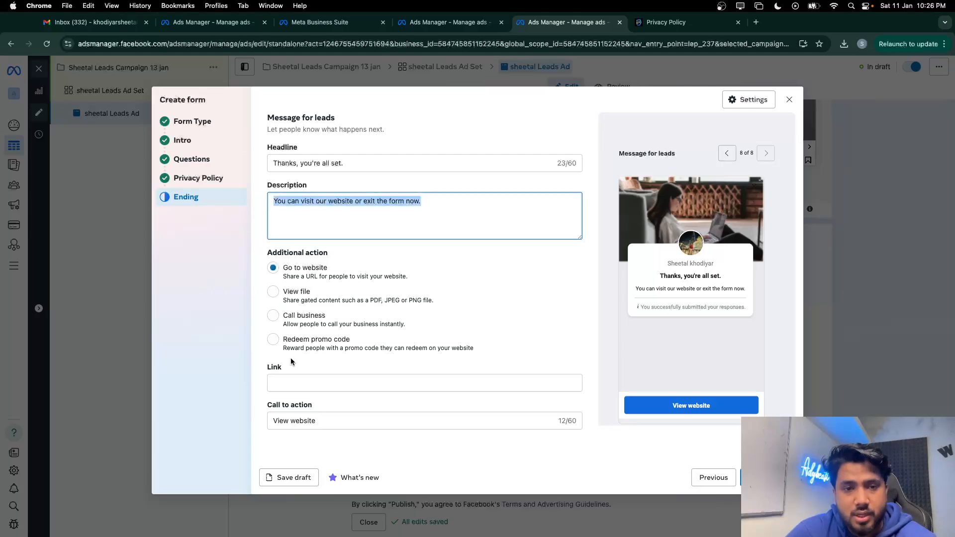
{"action": "key", "text": "ctrl+Up"}
{"action": "left_click", "coordinate": [201, 38]}
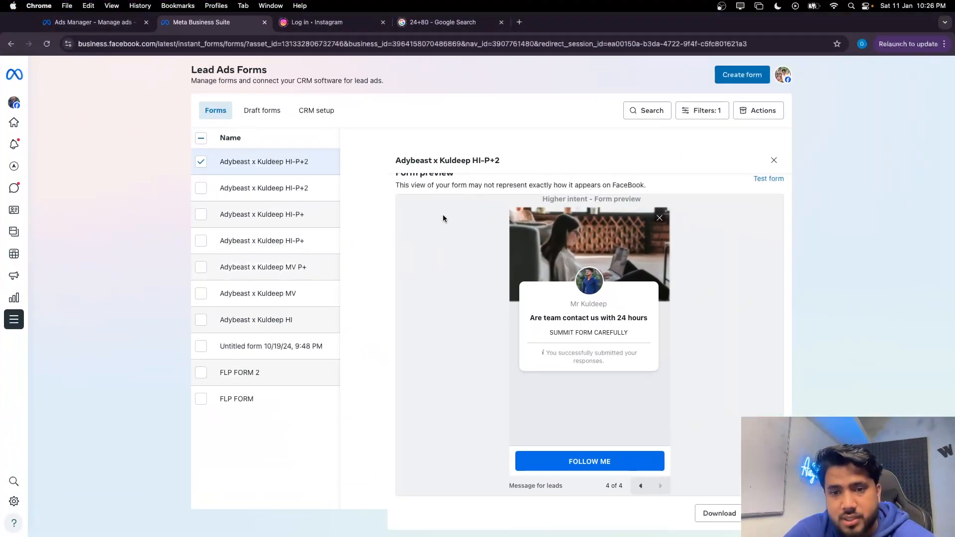
Copy the reference headline 'Are team contact us with 24 hours' into the ending headline
{"action": "left_click_drag", "start_coordinate": [527, 318], "coordinate": [645, 318]}
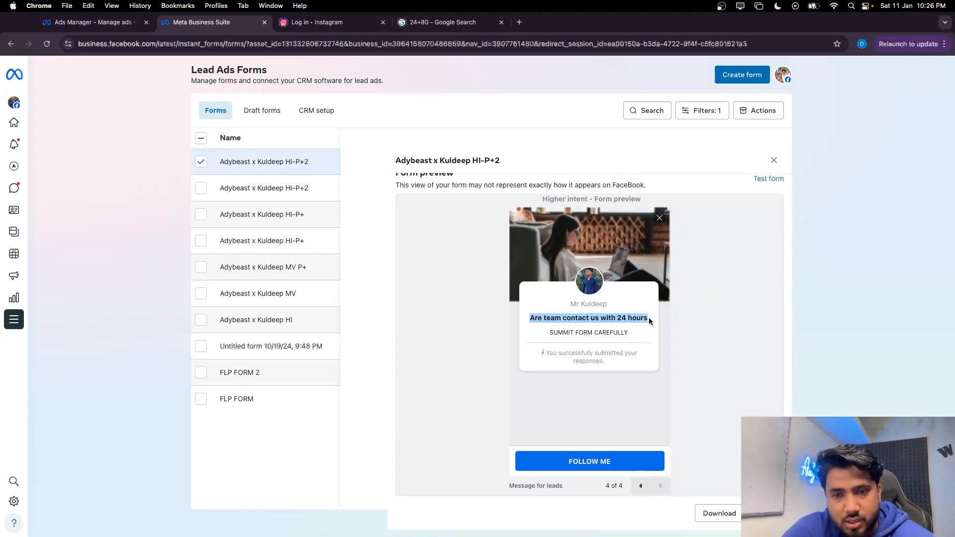
{"action": "key", "text": "super+c"}
{"action": "key", "text": "ctrl+Up"}
{"action": "left_click", "coordinate": [138, 37]}
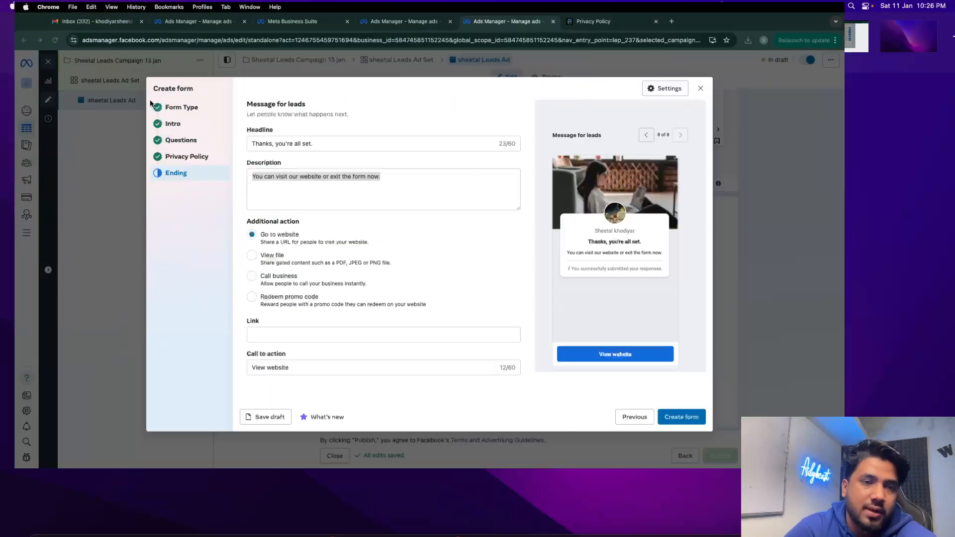
{"action": "left_click", "coordinate": [342, 228]}
{"action": "key", "text": "super+a"}
{"action": "key", "text": "super+v"}
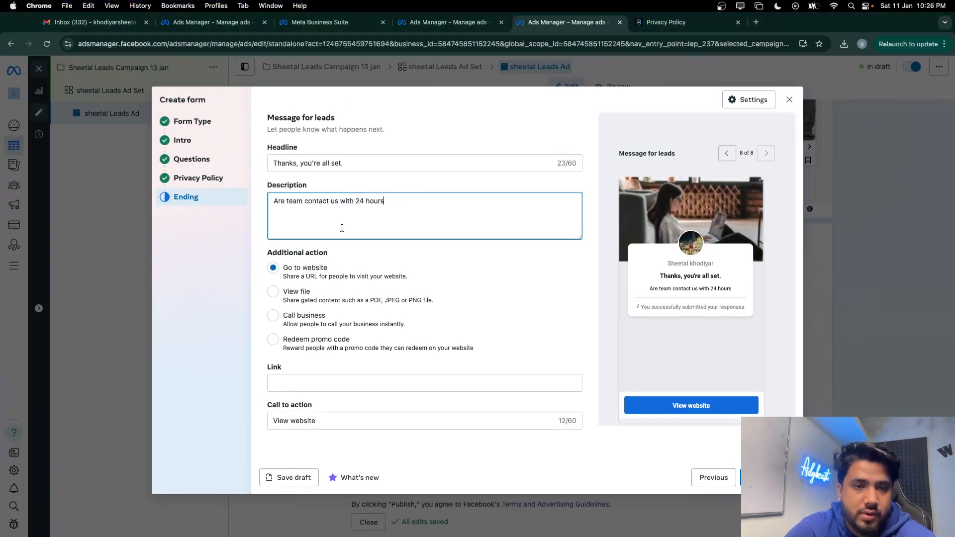
{"action": "left_click", "coordinate": [354, 163]}
{"action": "key", "text": "super+a"}
{"action": "key", "text": "super+v"}
{"action": "key", "text": "Tab"}
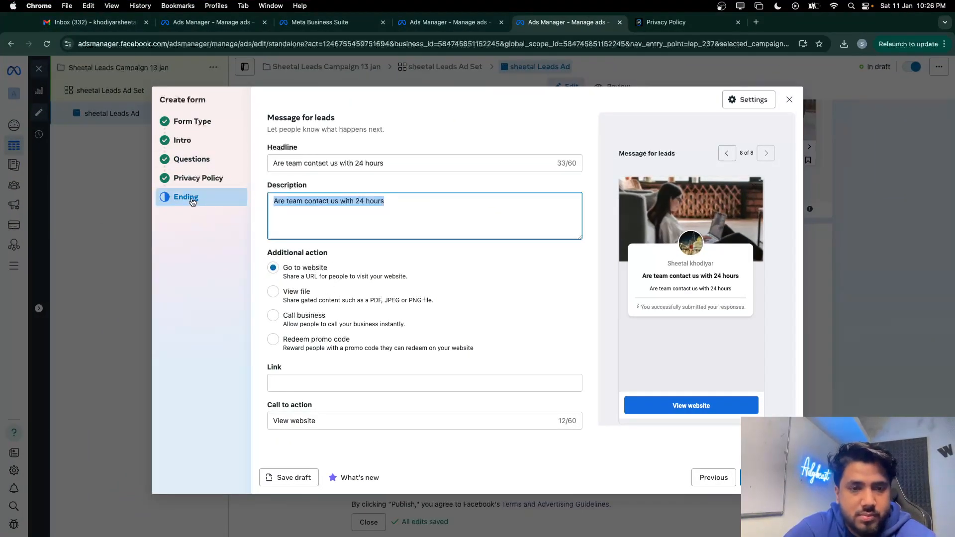
Paste 'SUMMIT FORM CAREFULLY' from the reference form into the ending description
{"action": "key", "text": "ctrl+Up"}
{"action": "left_click", "coordinate": [204, 37]}
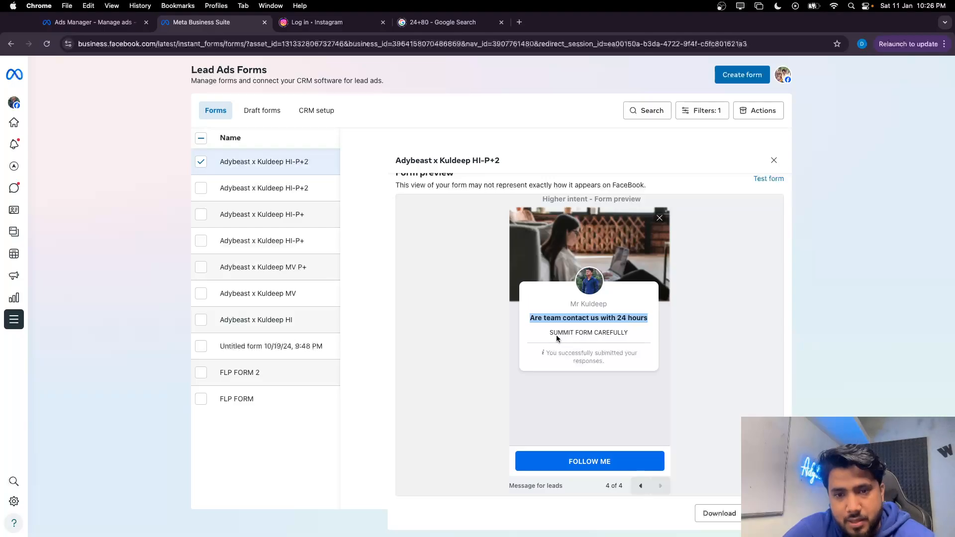
{"action": "left_click_drag", "start_coordinate": [554, 334], "coordinate": [618, 333]}
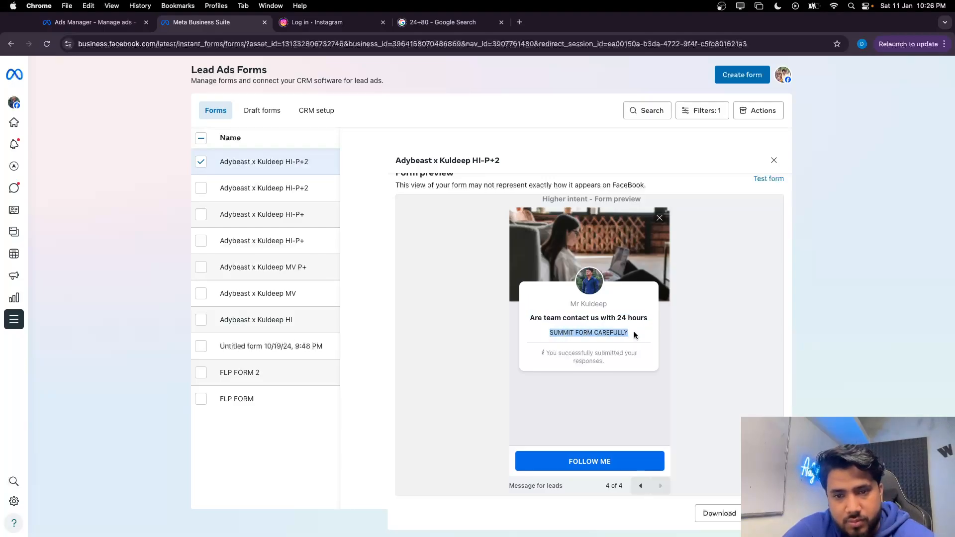
{"action": "key", "text": "ctrl+Up"}
{"action": "left_click", "coordinate": [139, 36]}
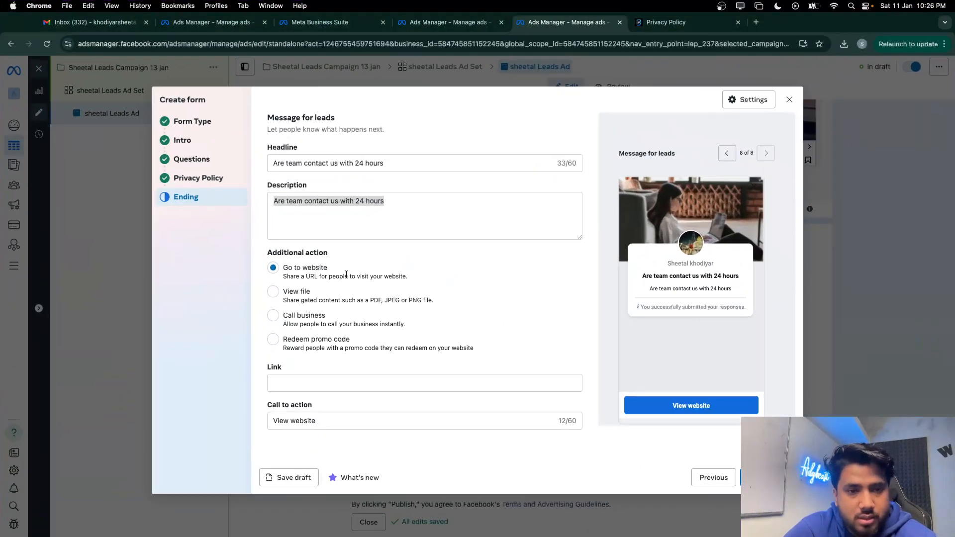
{"action": "key", "text": "super+v"}
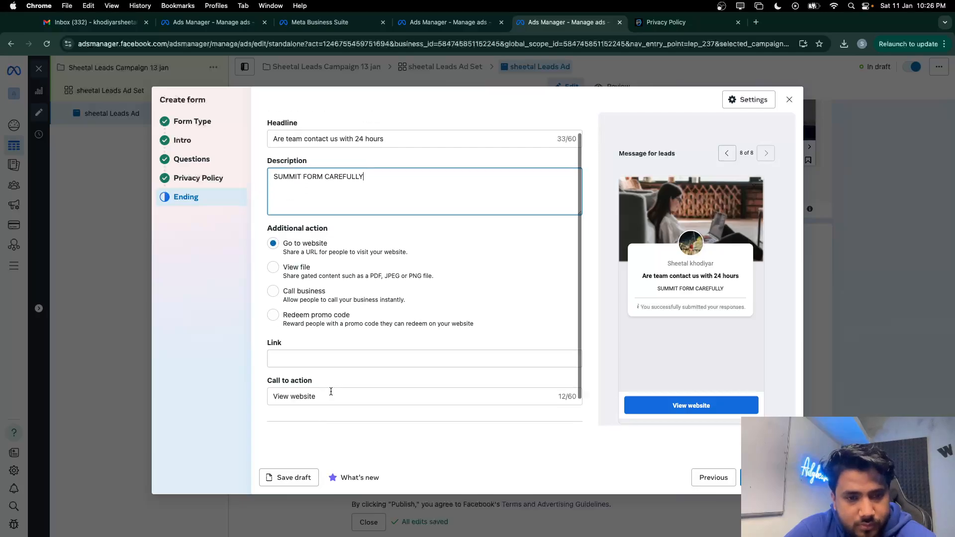
{"action": "scroll", "coordinate": [306, 345], "scroll_direction": "down", "scroll_amount": 2}
{"action": "left_click", "coordinate": [307, 342]}
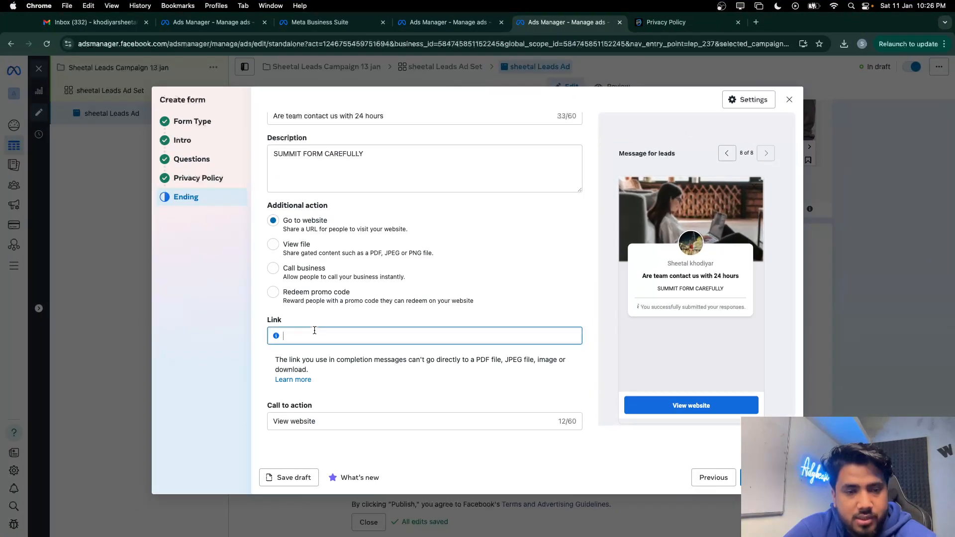
{"action": "key", "text": "ctrl+Up"}
{"action": "left_click", "coordinate": [77, 33]}
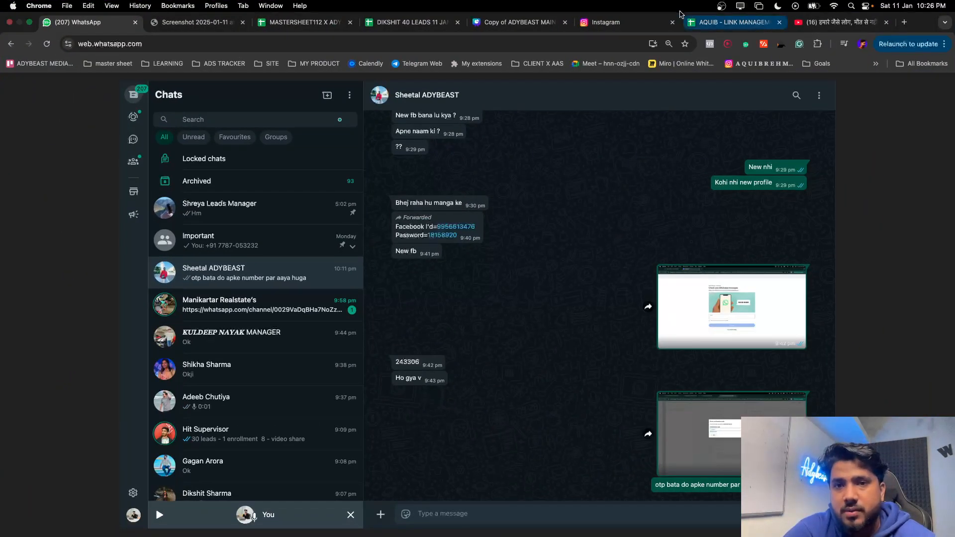
Copy the business Instagram profile's address into the ending Link field and confirm the ending
{"action": "left_click", "coordinate": [646, 19]}
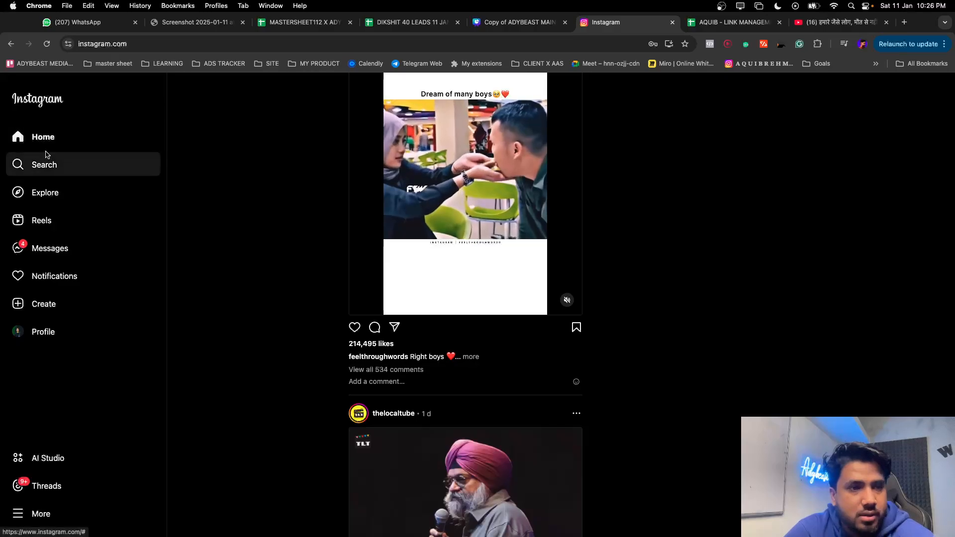
{"action": "left_click", "coordinate": [47, 158]}
{"action": "left_click", "coordinate": [92, 219]}
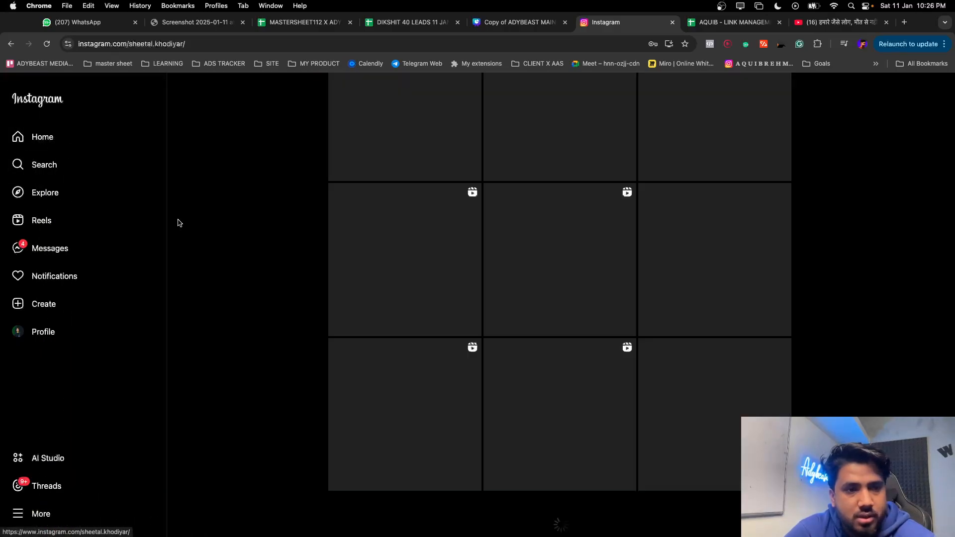
{"action": "left_click", "coordinate": [151, 30]}
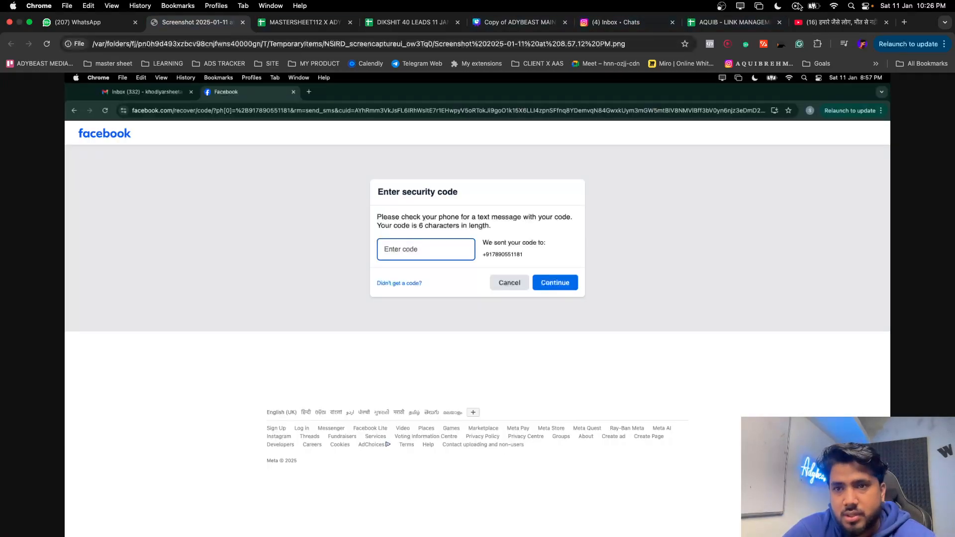
{"action": "left_click", "coordinate": [615, 22]}
{"action": "left_click", "coordinate": [142, 44]}
{"action": "key", "text": "super+c"}
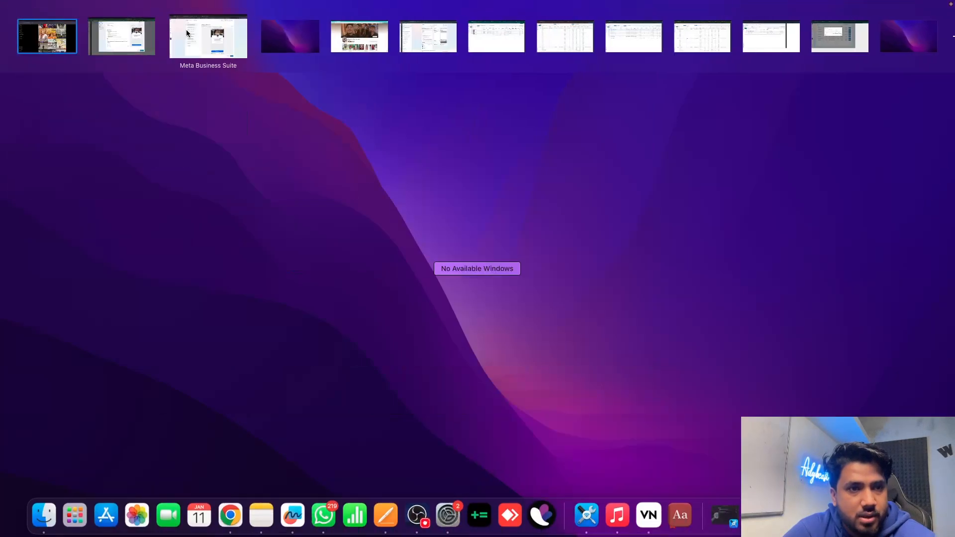
{"action": "left_click", "coordinate": [144, 38]}
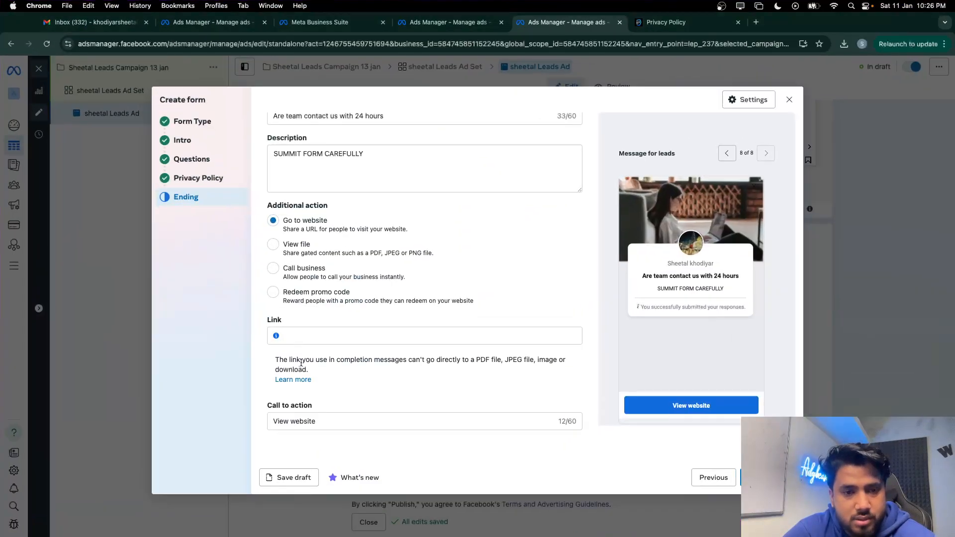
{"action": "key", "text": "super+v"}
{"action": "scroll", "coordinate": [371, 406], "scroll_direction": "down", "scroll_amount": 1}
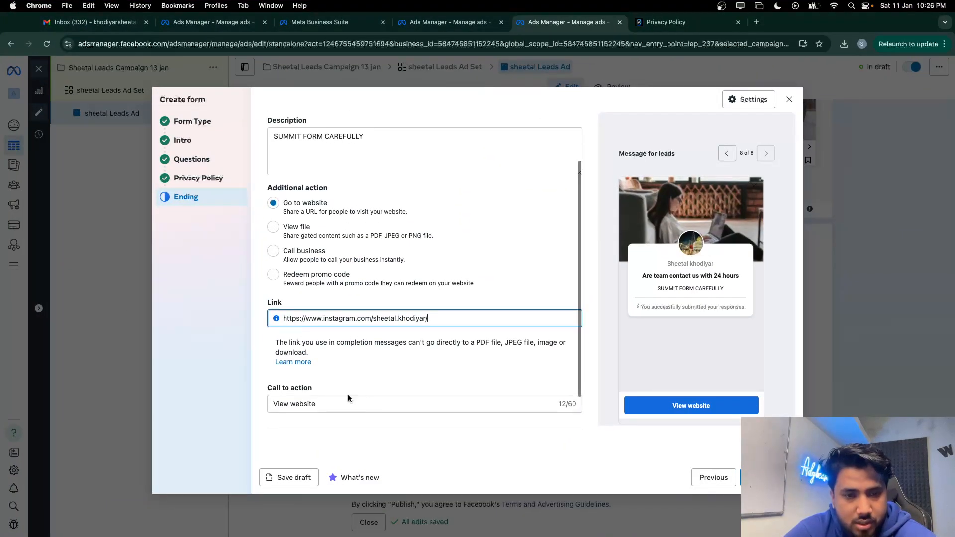
{"action": "left_click", "coordinate": [349, 400]}
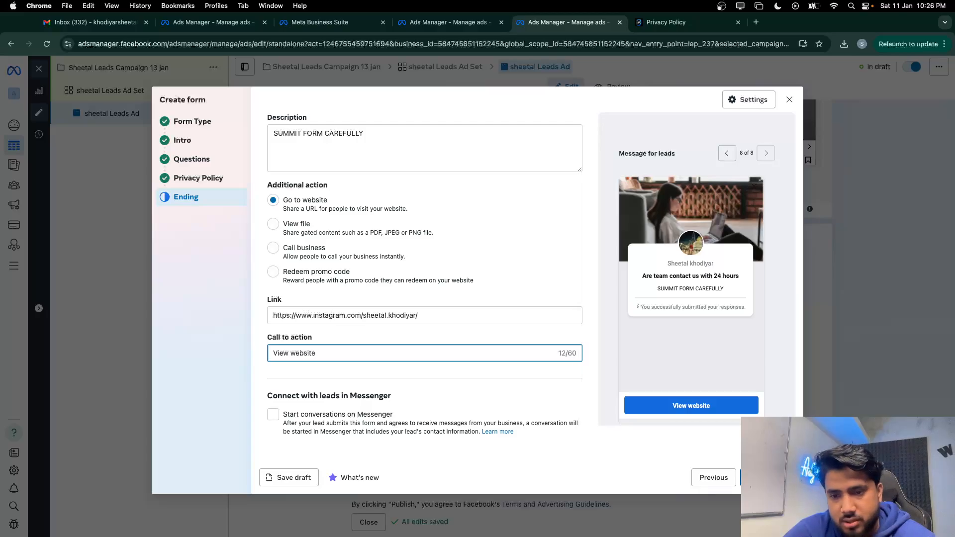
{"action": "left_click", "coordinate": [681, 436]}
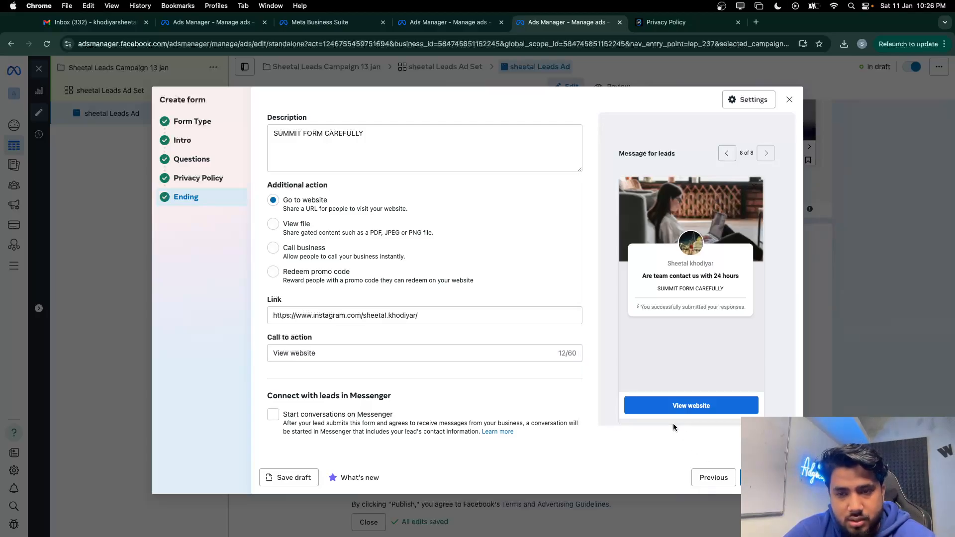
Finish the 'Adybeast x sheetal' form, attaching it to the ad, and review the ad
{"action": "left_click", "coordinate": [767, 478]}
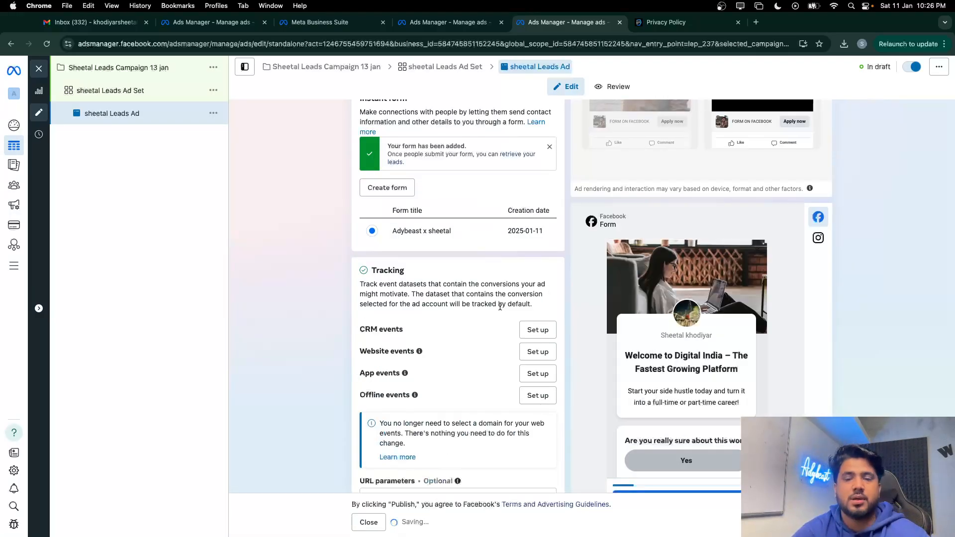
{"action": "scroll", "coordinate": [610, 254], "scroll_direction": "up", "scroll_amount": 6}
{"action": "scroll", "coordinate": [610, 254], "scroll_direction": "up", "scroll_amount": 10}
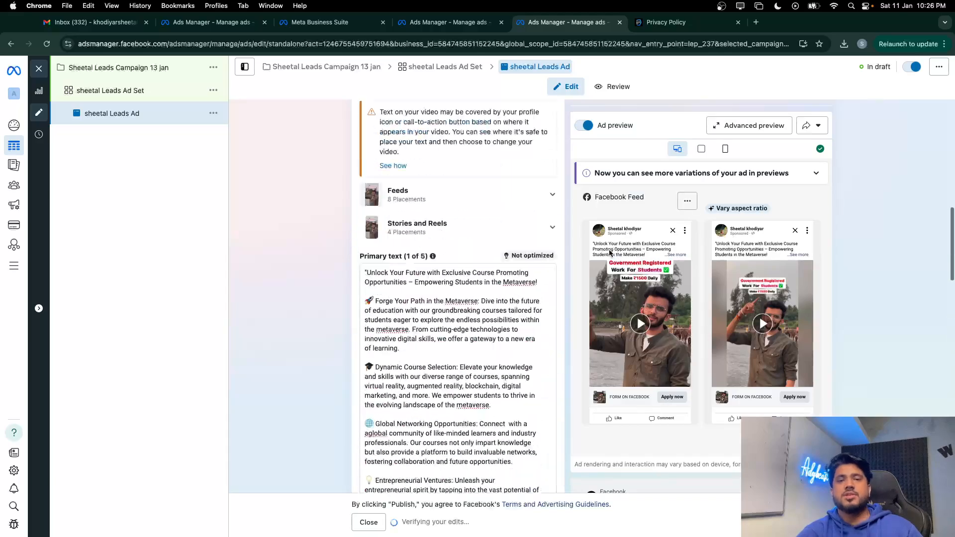
{"action": "scroll", "coordinate": [378, 240], "scroll_direction": "down", "scroll_amount": 15}
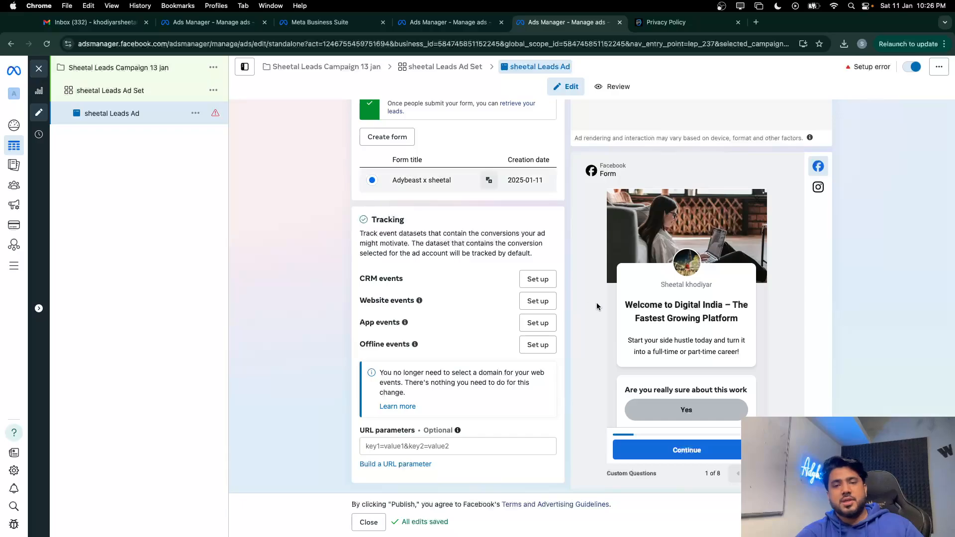
{"action": "scroll", "coordinate": [669, 318], "scroll_direction": "down", "scroll_amount": 2}
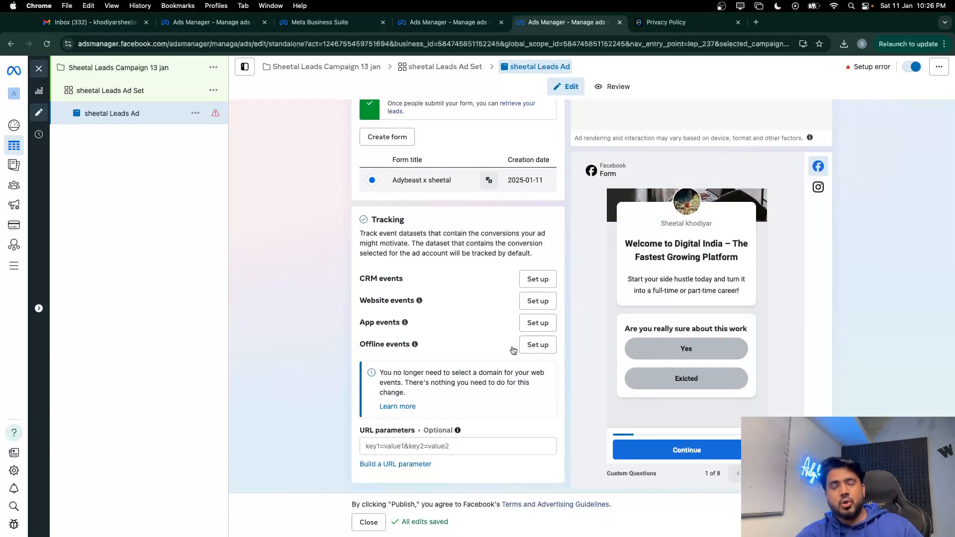
{"action": "scroll", "coordinate": [420, 330], "scroll_direction": "up", "scroll_amount": 7}
{"action": "scroll", "coordinate": [422, 328], "scroll_direction": "down", "scroll_amount": 7}
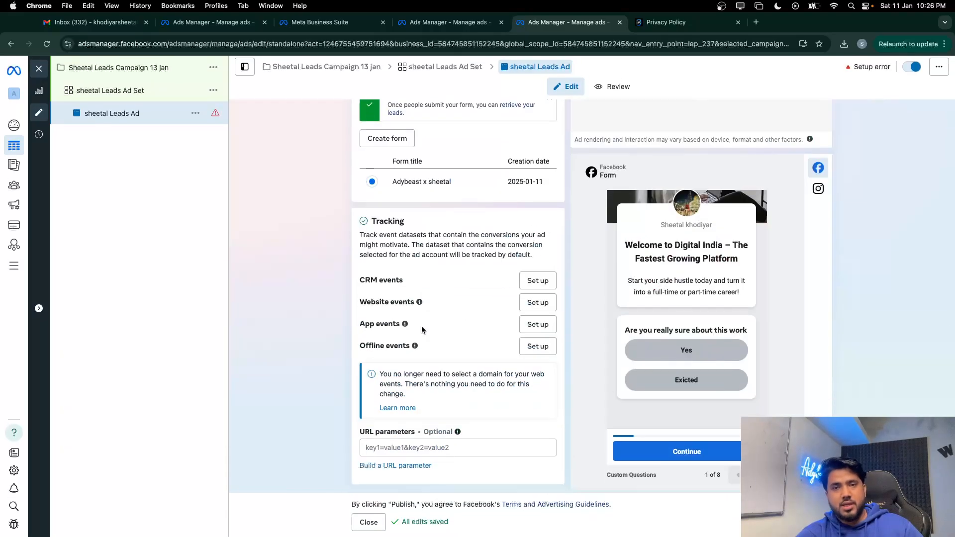
{"action": "scroll", "coordinate": [422, 327], "scroll_direction": "up", "scroll_amount": 7}
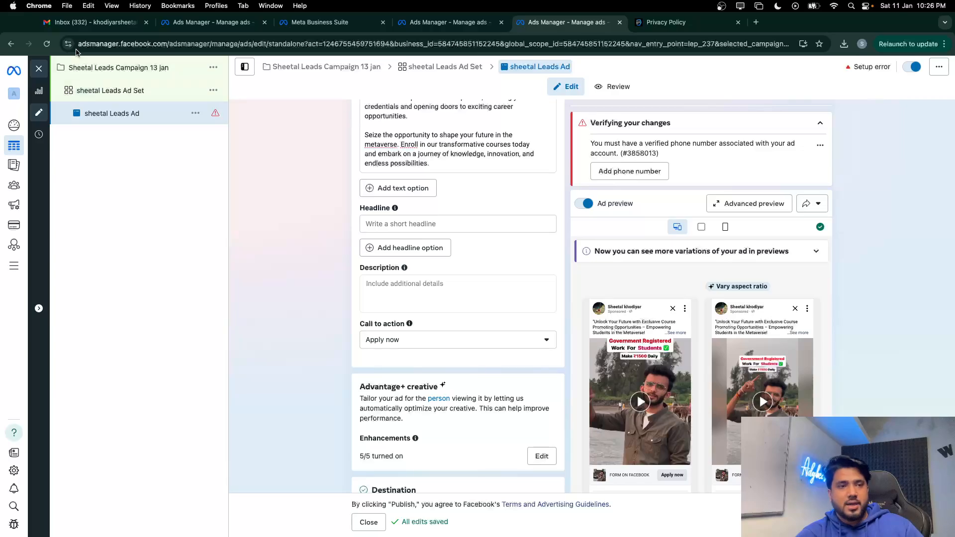
{"action": "scroll", "coordinate": [317, 233], "scroll_direction": "down", "scroll_amount": 7}
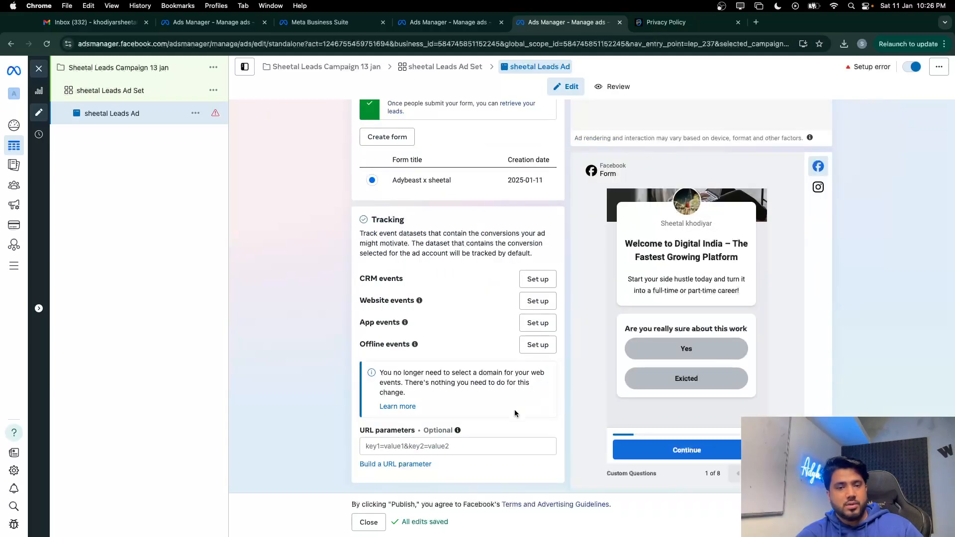
Close the ad editor without publishing, keeping it as a draft, and return to the screen recorder
{"action": "left_click", "coordinate": [38, 70]}
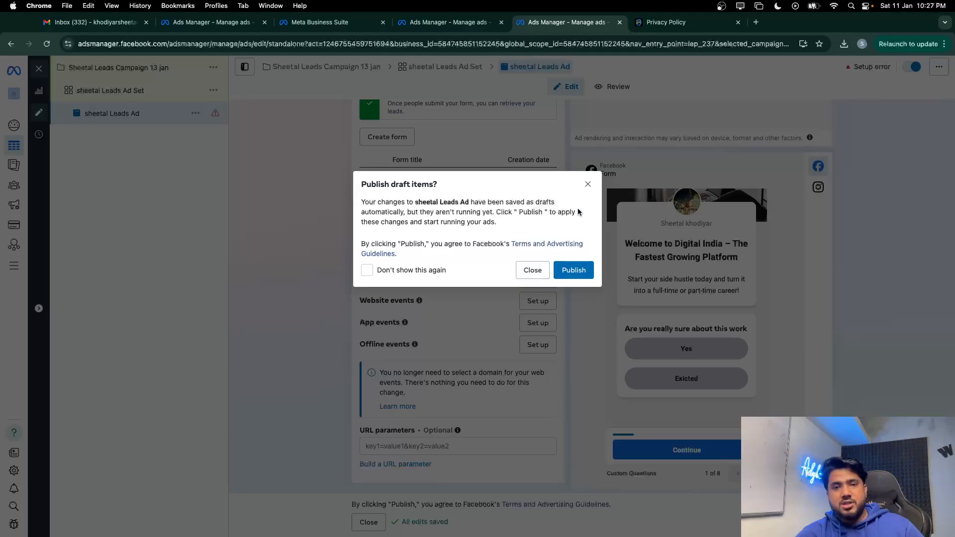
{"action": "left_click", "coordinate": [588, 186]}
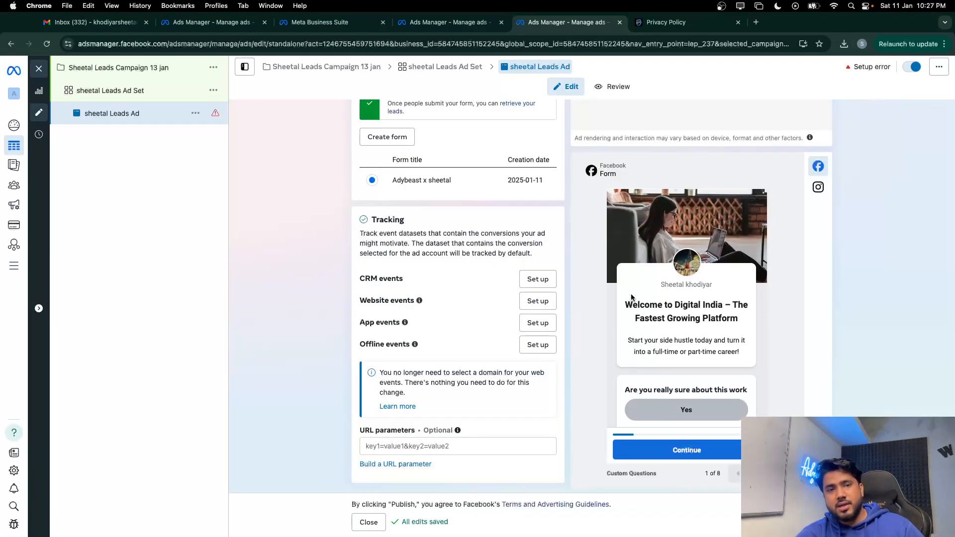
{"action": "scroll", "coordinate": [563, 245], "scroll_direction": "up", "scroll_amount": 10}
{"action": "scroll", "coordinate": [425, 284], "scroll_direction": "down", "scroll_amount": 10}
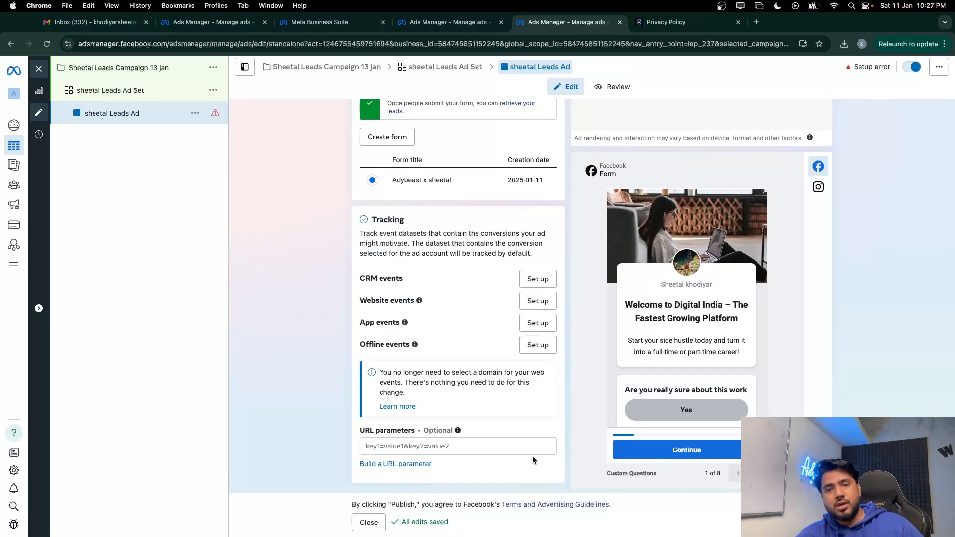
{"action": "scroll", "coordinate": [602, 398], "scroll_direction": "down", "scroll_amount": 2}
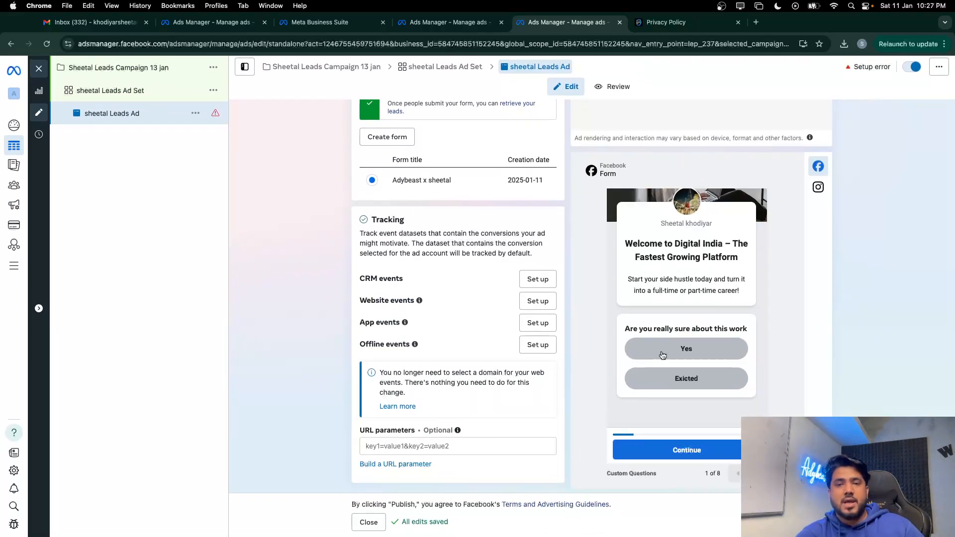
{"action": "key", "text": "ctrl+Up"}
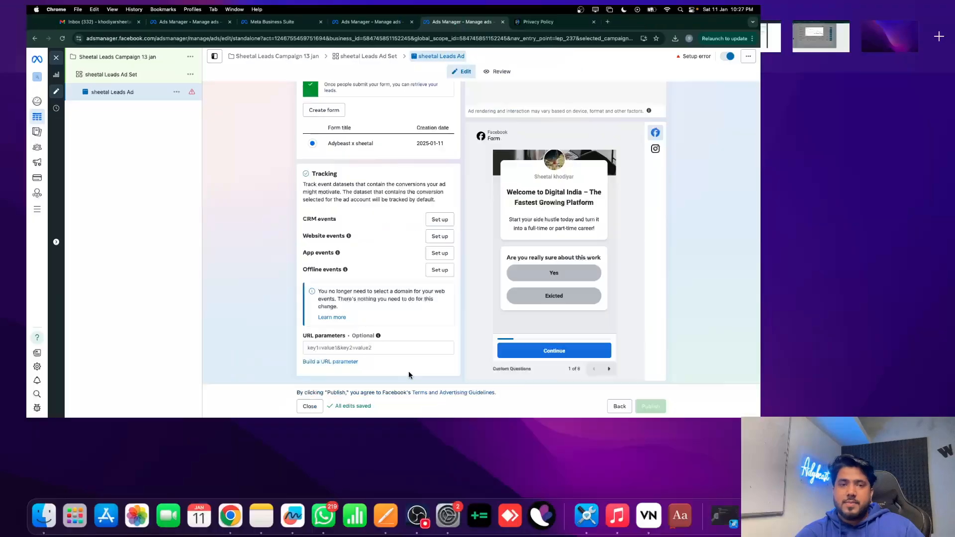
{"action": "left_click", "coordinate": [277, 36]}
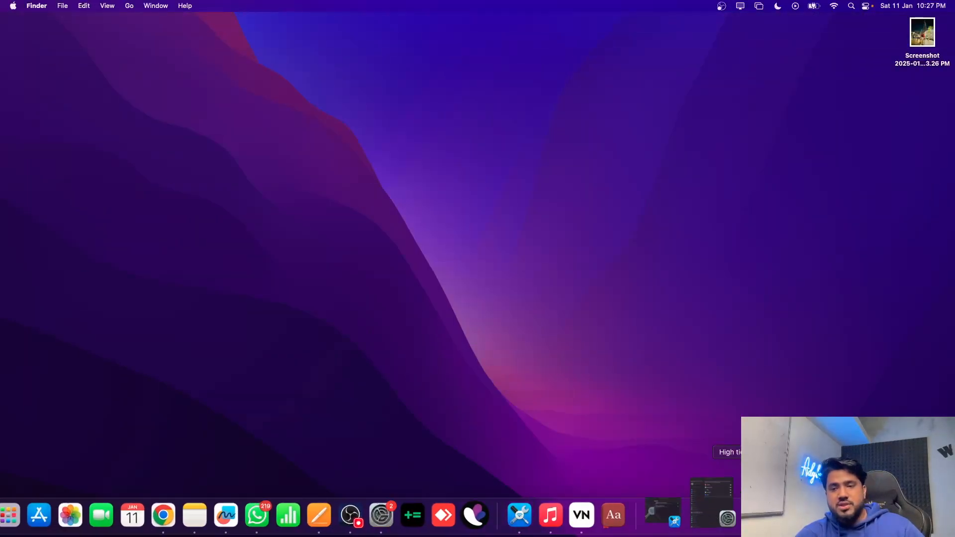
{"action": "left_click", "coordinate": [723, 517]}
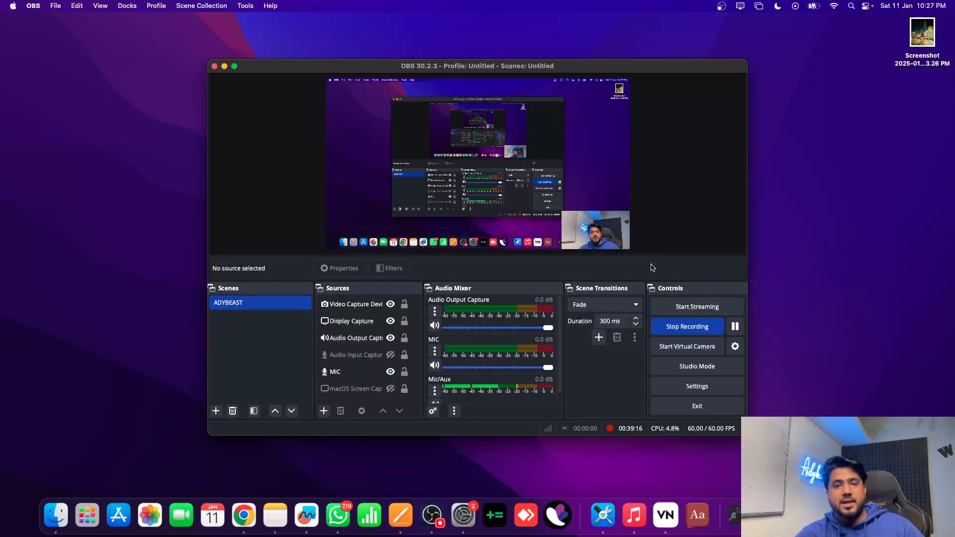